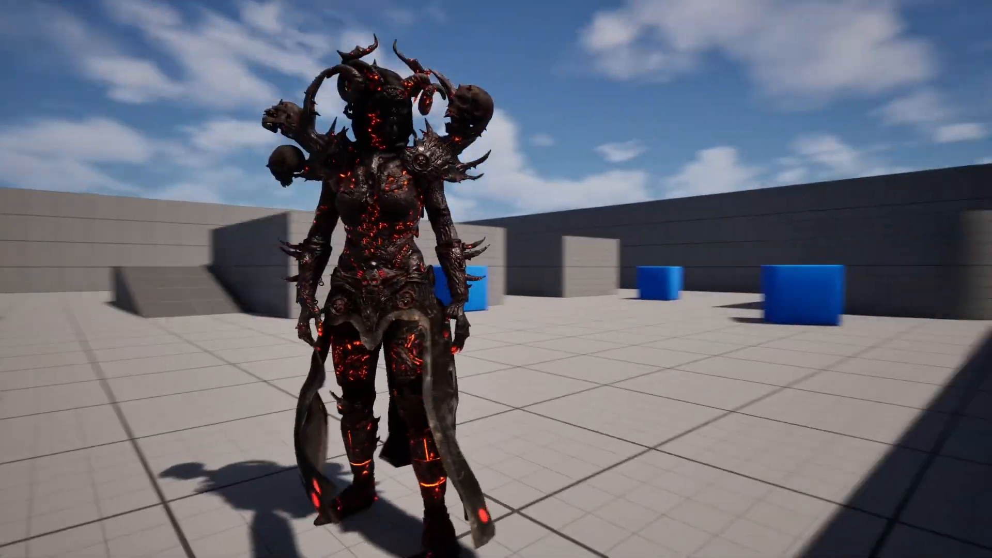
key(w)
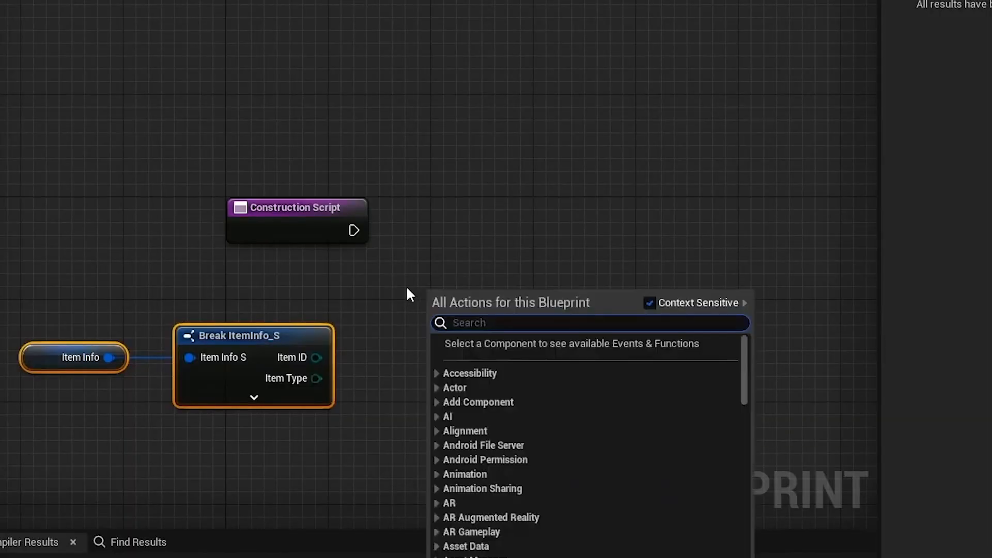
Add a Get Data Table Row node beside the Construction Script and convert the Break ItemInfo_S node's Item ID to a string
text(get data tabl)
click(519, 387)
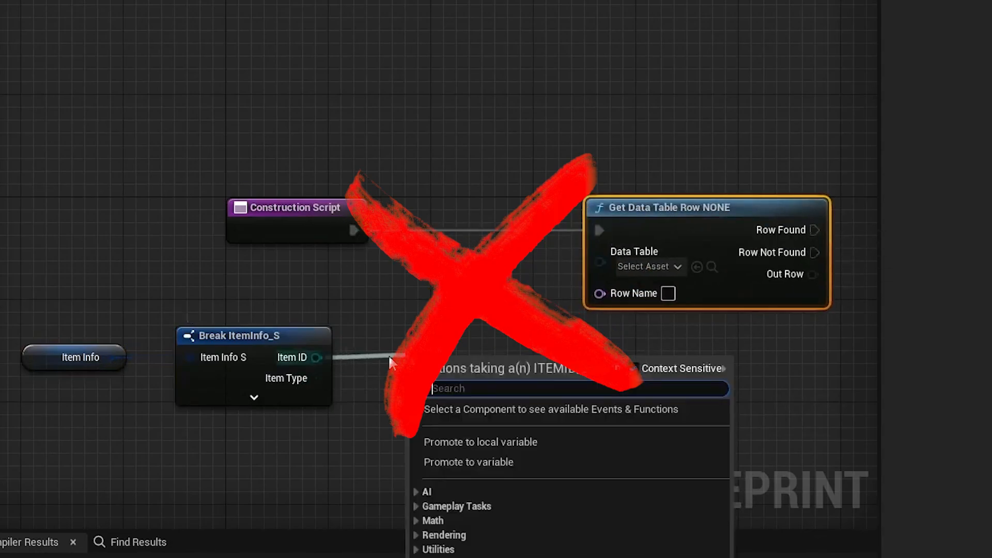
text(to string)
key(Return)
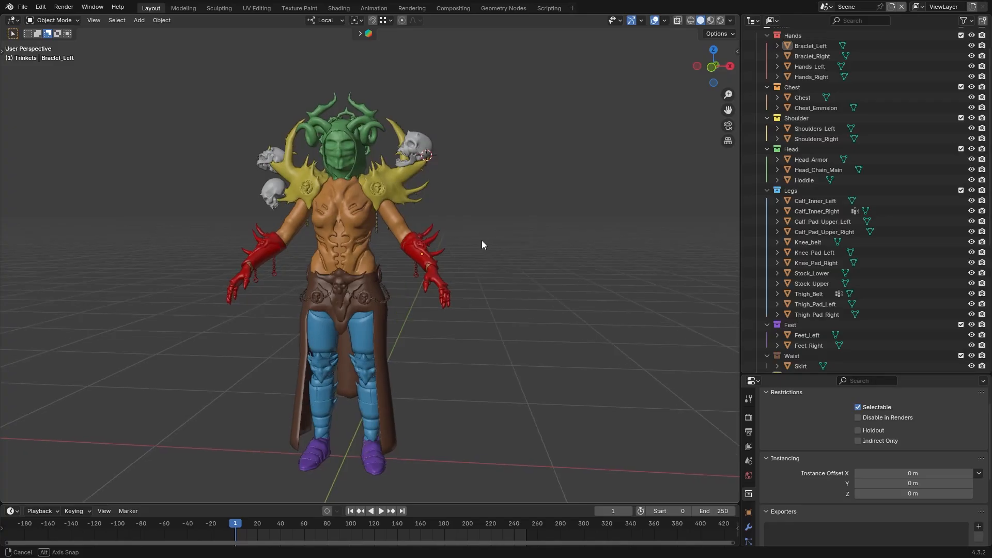
Select the Hands_Left mesh and set the Hands mesh as the source for Robust Weight Transfer
middle_drag(482, 240, 470, 303)
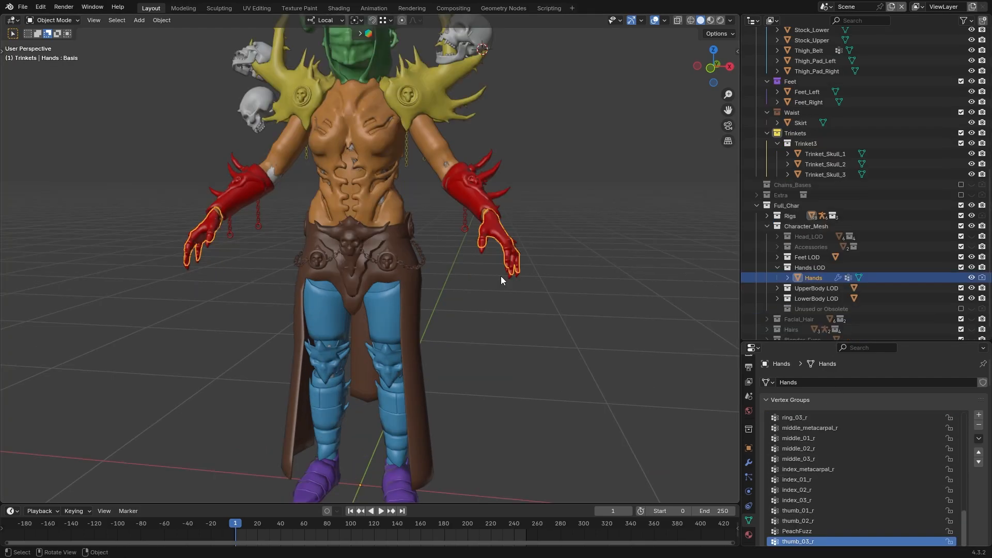
key(n)
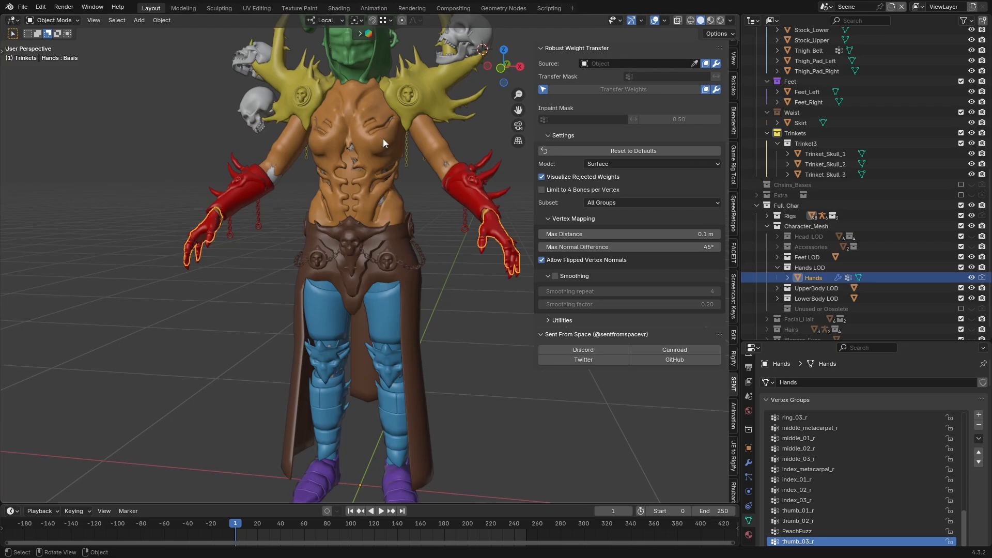
scroll(395, 145, down, 2)
click(459, 238)
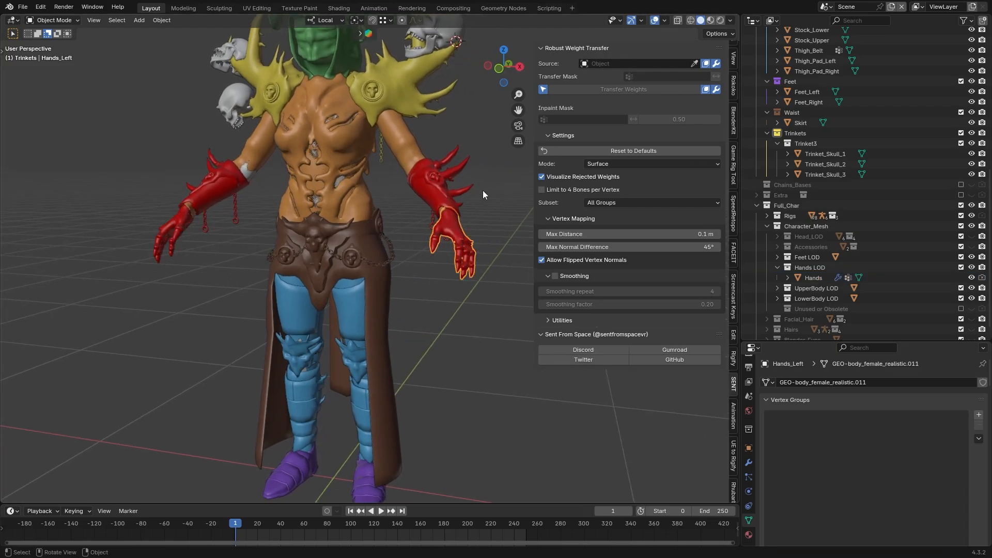
click(695, 63)
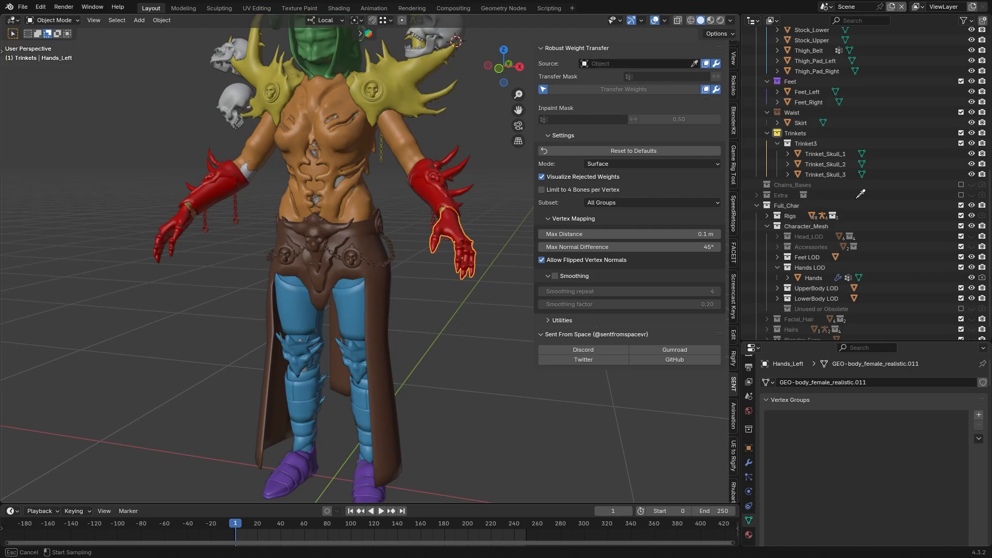
click(815, 278)
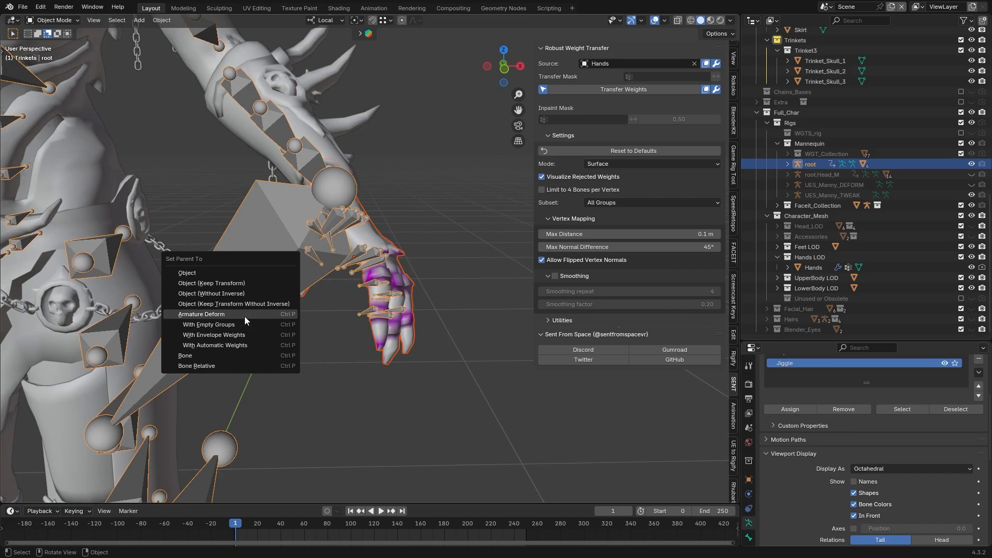
Parent the left hand to the root armature with Armature Deform and transfer the Hands weights to Hands_Right
click(244, 317)
click(411, 228)
click(398, 259)
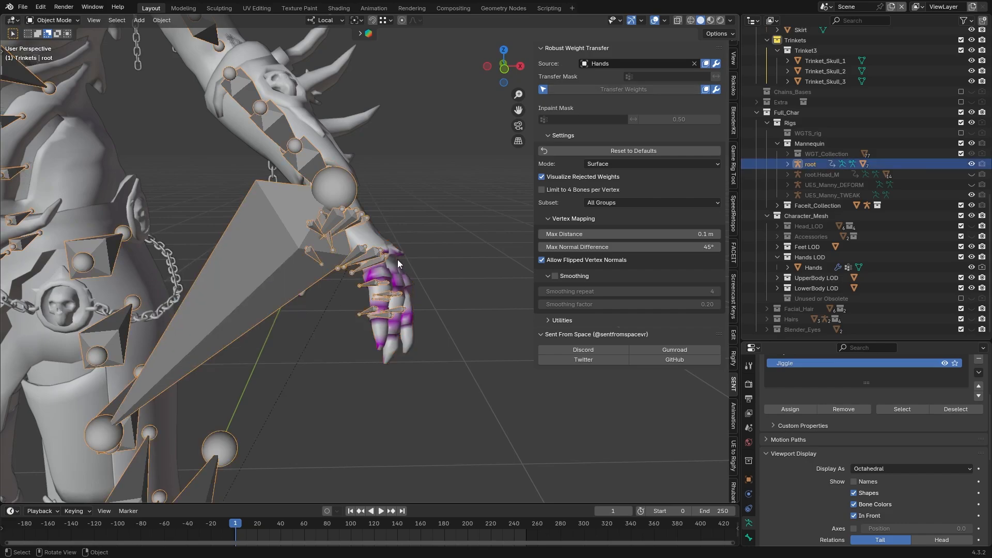
middle_drag(398, 259, 406, 260)
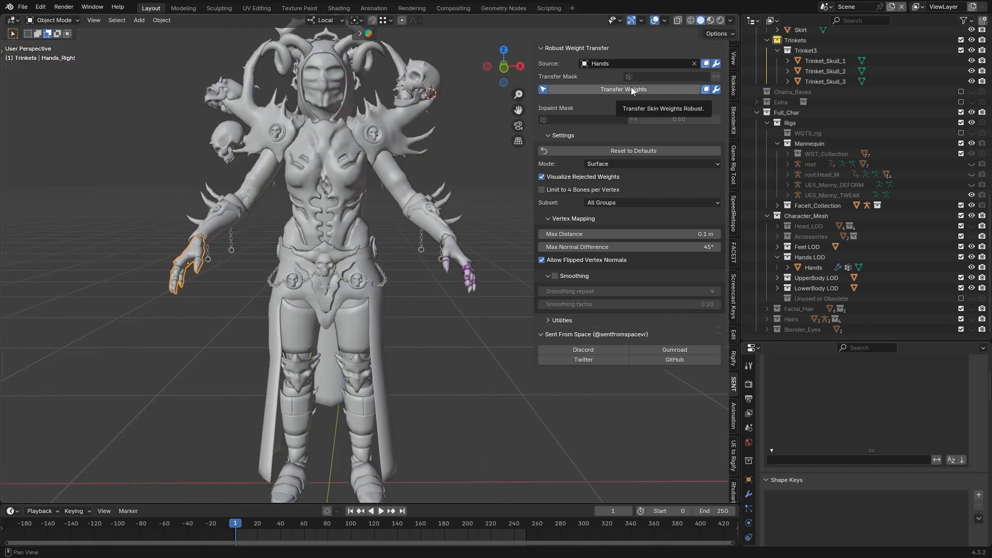
click(631, 89)
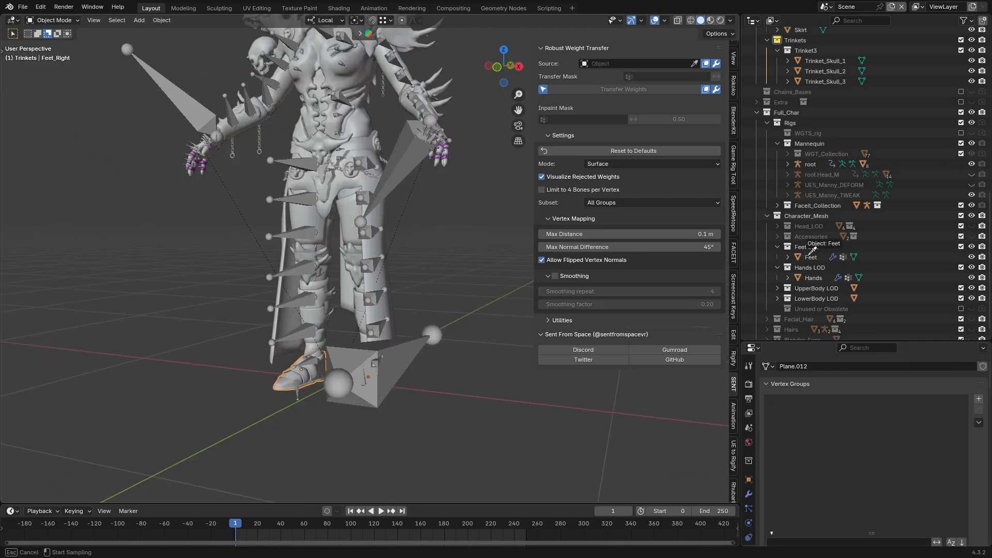
Transfer the Feet mesh's weights to both foot meshes and parent them to the root armature with Armature Deform
middle_drag(374, 278, 366, 284)
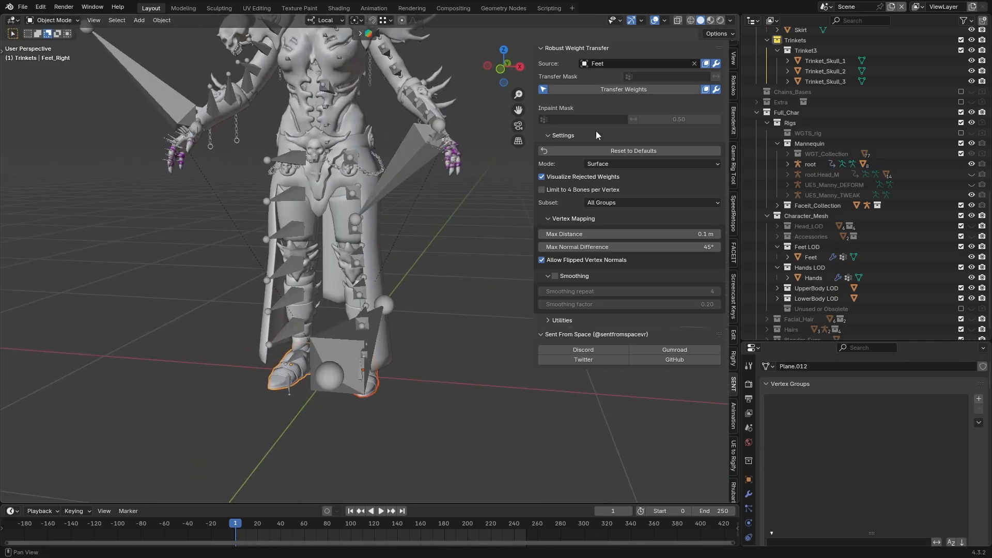
click(601, 90)
middle_drag(357, 352, 328, 366)
click(405, 365)
scroll(451, 403, up, 2)
shift+middle_drag(451, 403, 324, 352)
key(ctrl+p)
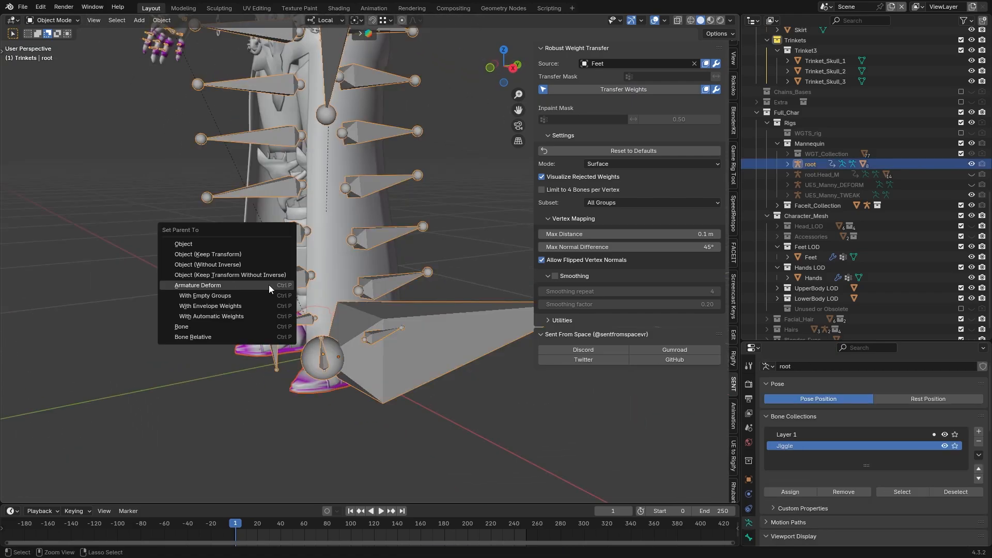
click(270, 286)
Test the foot deformation by rotating the ball_r bone in Pose Mode and return to Object Mode
key(ctrl+Tab)
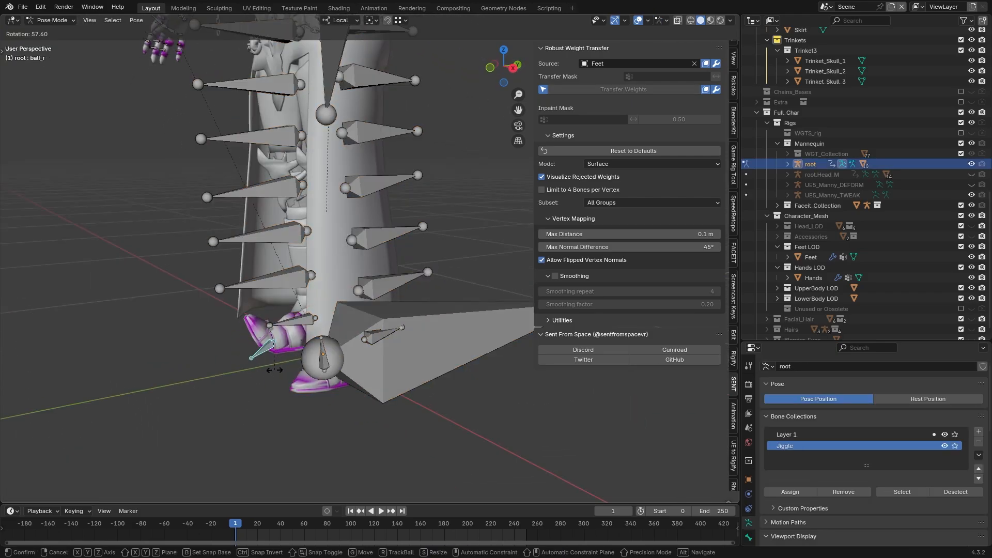
click(282, 368)
key(ctrl+Tab)
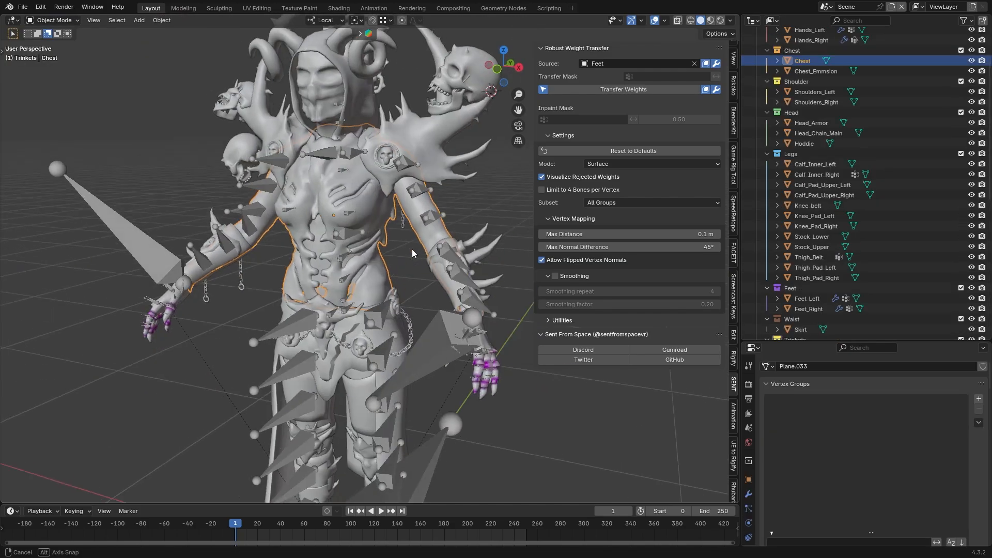
Toggle the Chest mesh's visibility and select Chest_Emmsion to examine the two chest layers
scroll(412, 249, up, 2)
mouse_move(426, 246)
middle_down()
mouse_move(408, 225)
mouse_move(413, 260)
middle_up()
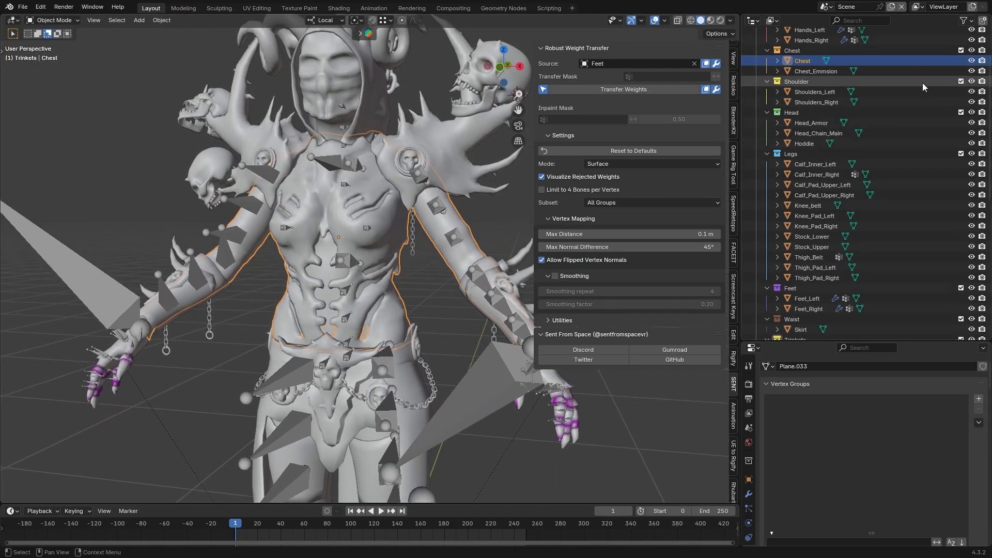
drag(971, 60, 971, 61)
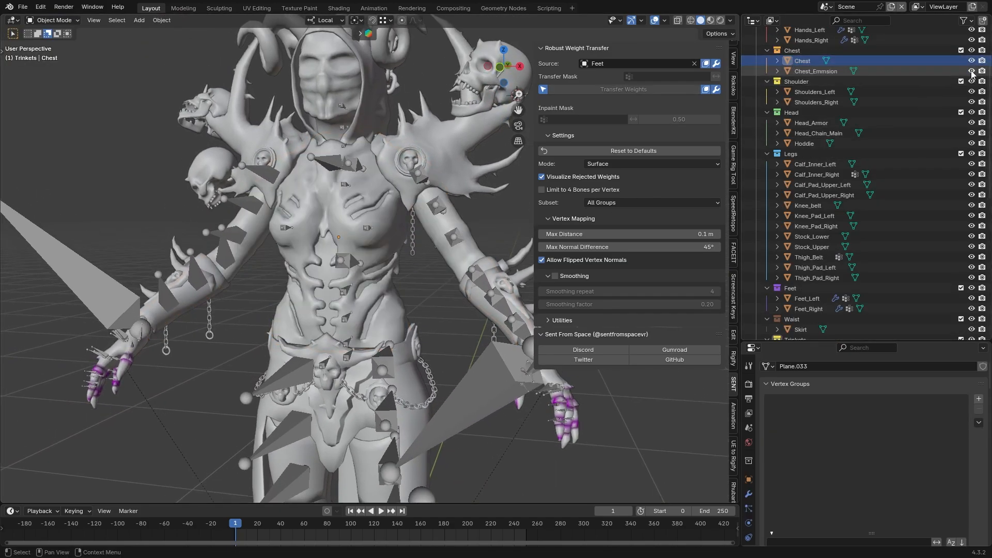
click(924, 70)
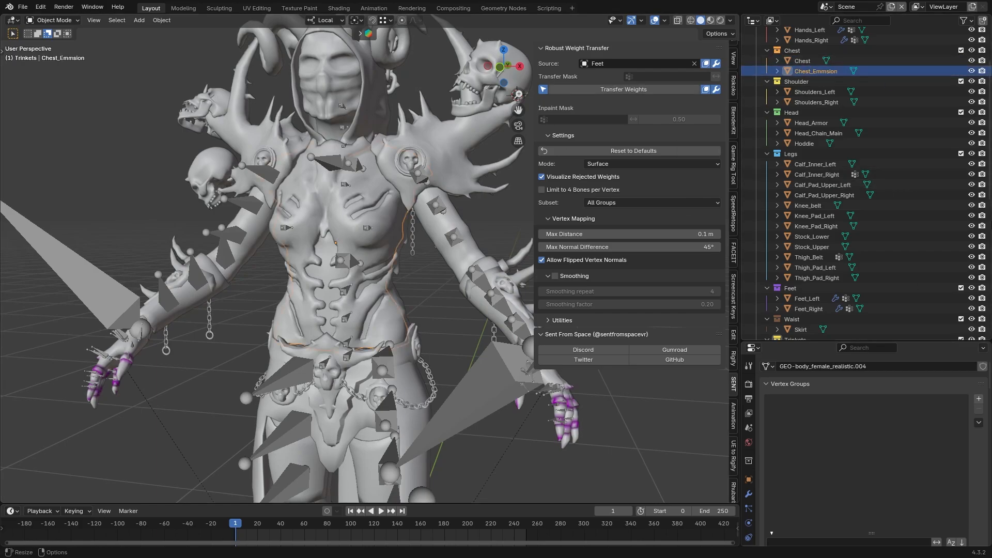
scroll(920, 243, down, 10)
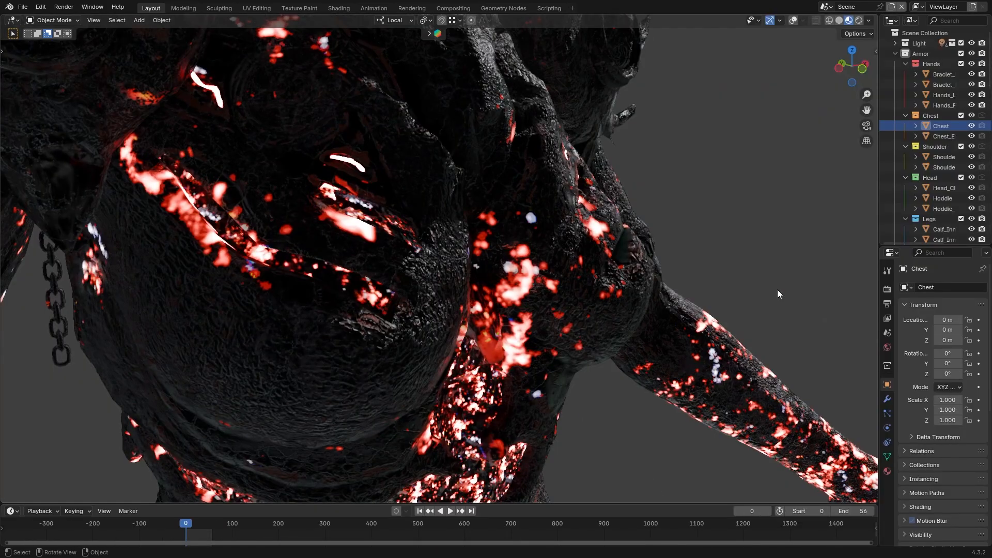
Hide the Chest mesh on the textured character to examine the emissive layer beneath it
middle_drag(778, 289, 744, 310)
key(h)
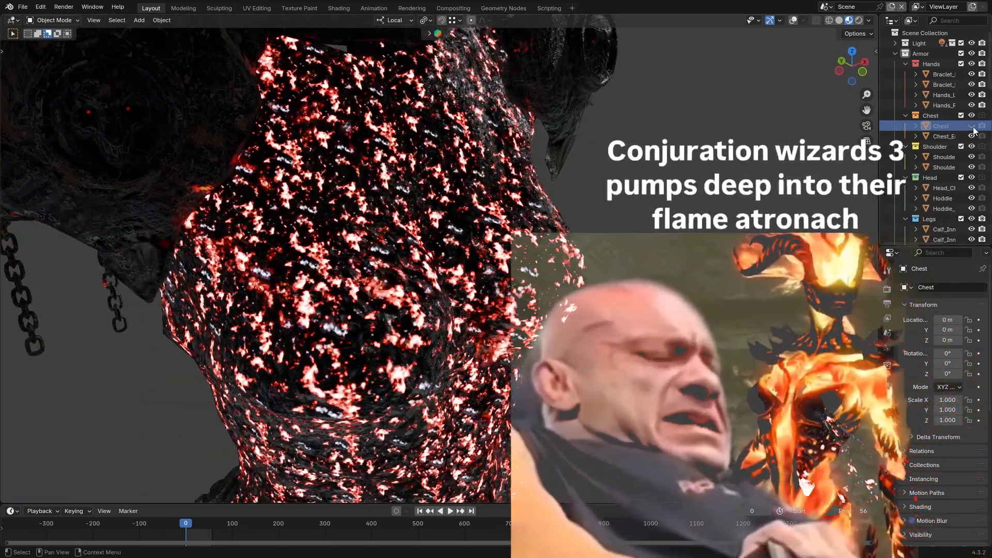
middle_drag(650, 276, 632, 266)
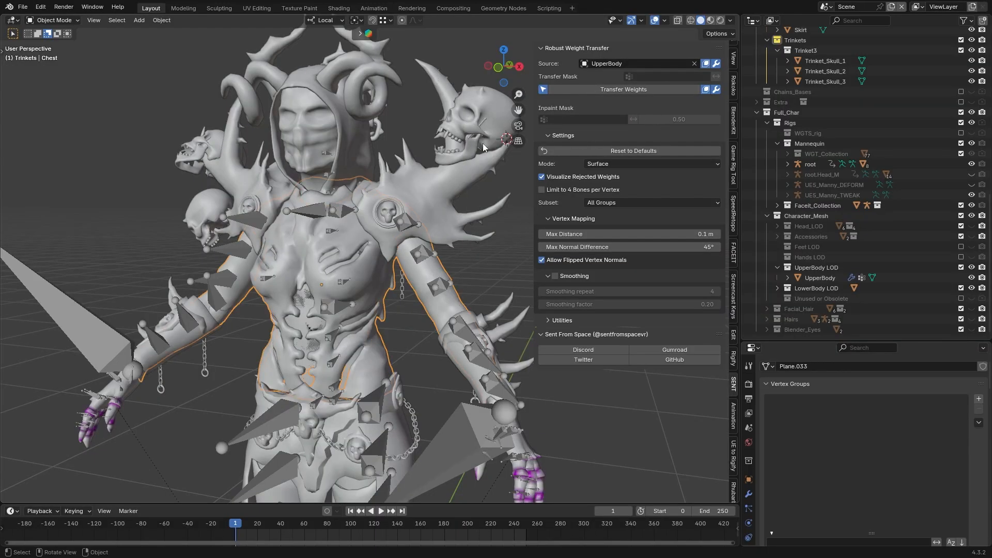
Transfer the UpperBody weights to the Chest mesh and parent it to the root armature with Armature Deform
middle_drag(427, 279, 417, 276)
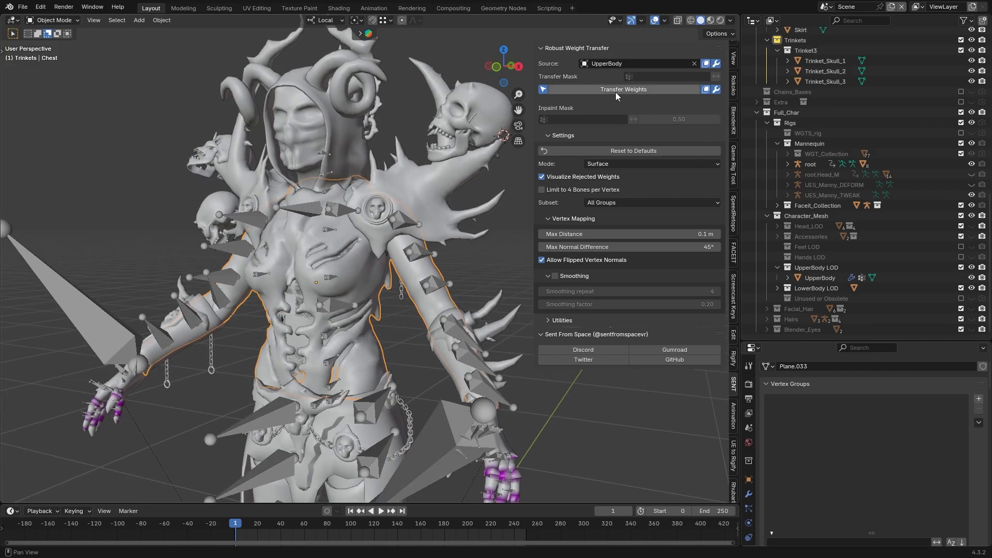
click(598, 89)
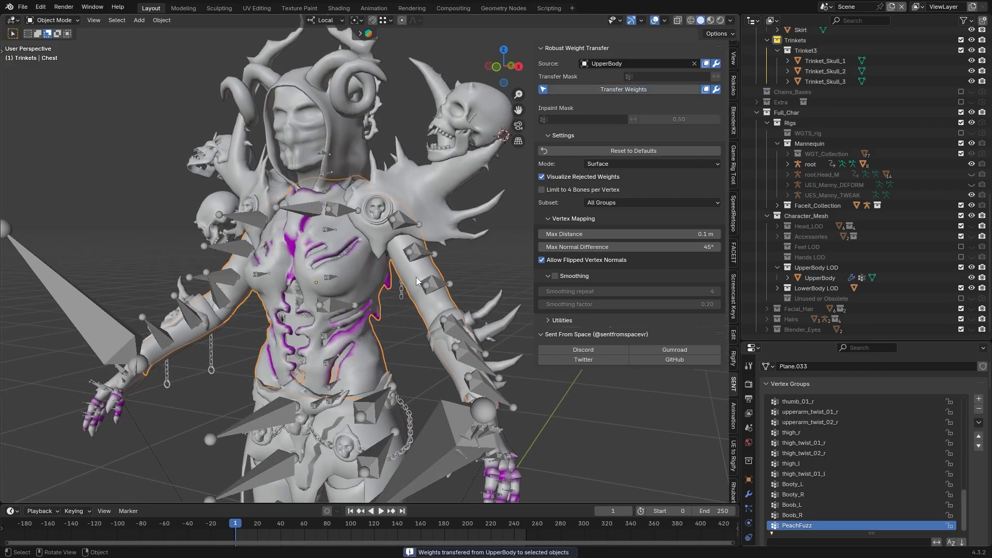
middle_drag(455, 271, 429, 268)
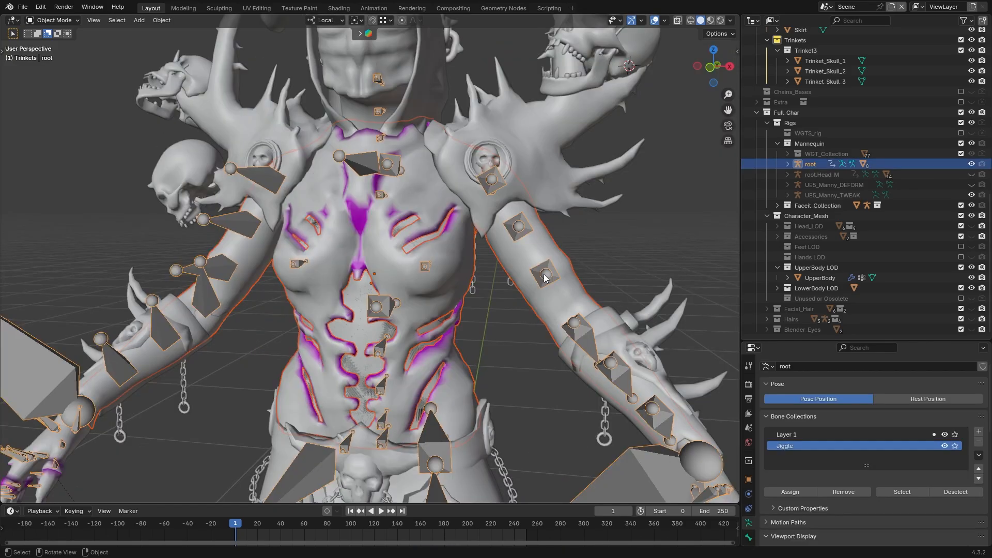
key(ctrl+p)
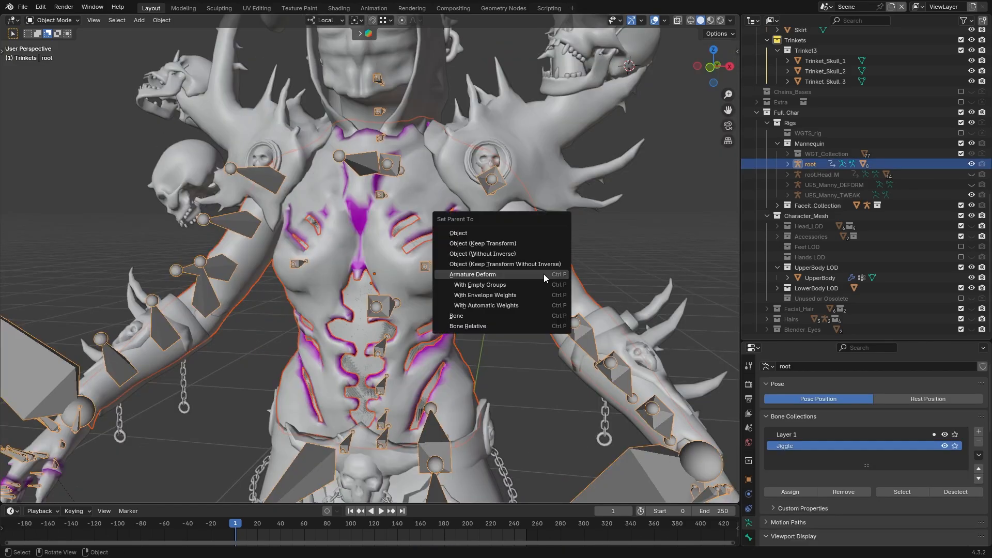
click(545, 274)
Test the chest and arm deformation in Pose Mode by rotating the spine_03 and left arm bones, cancelling each rotation
click(618, 233)
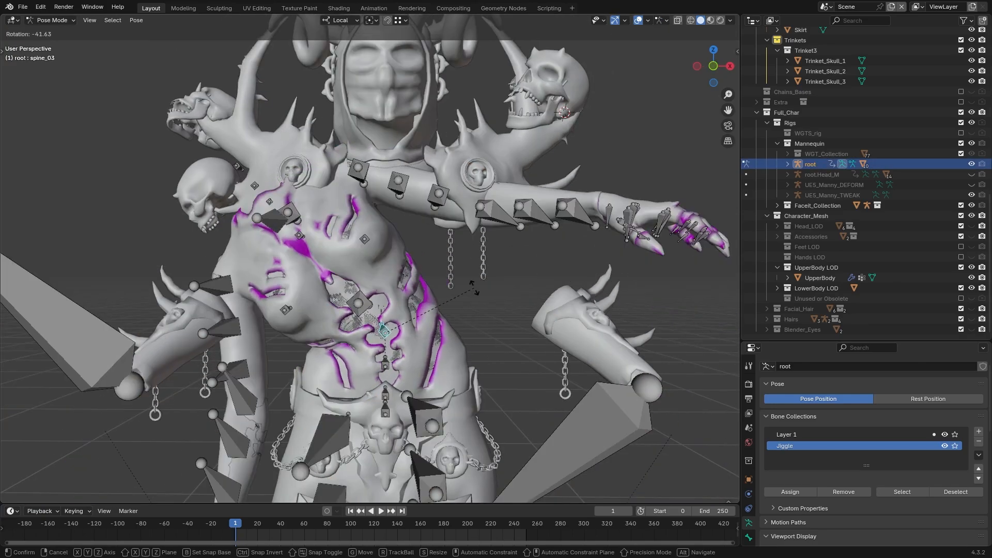
right_click(547, 202)
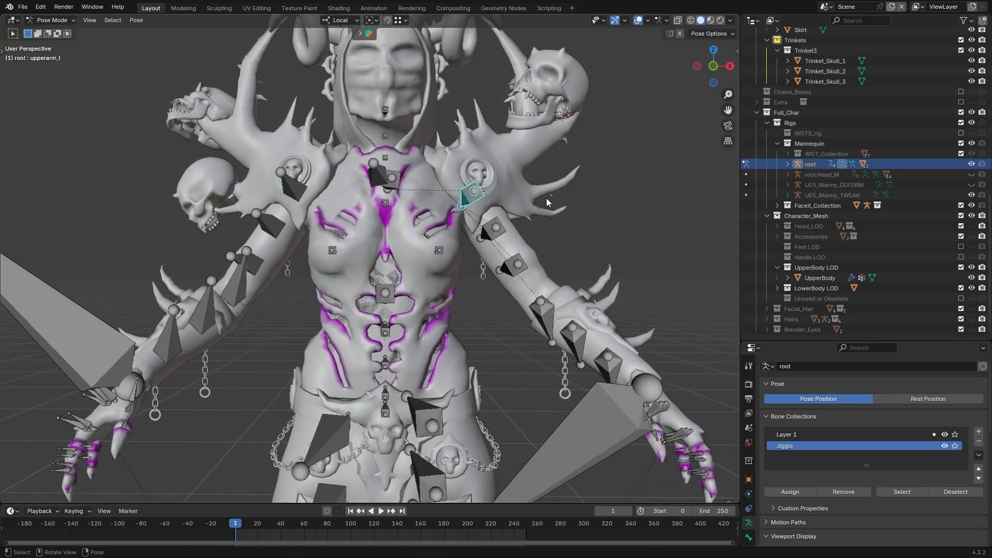
click(544, 316)
key(r)
right_click(606, 305)
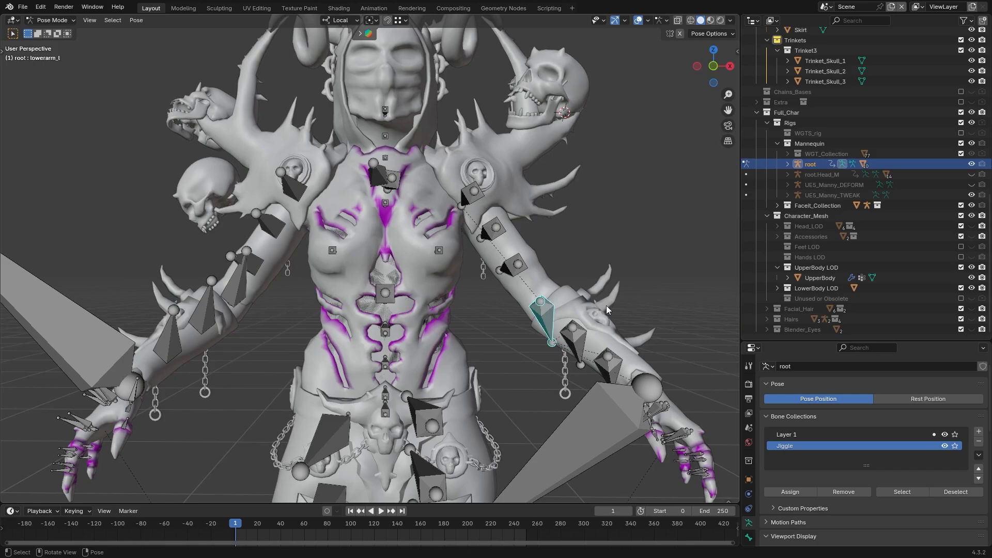
middle_drag(605, 317, 490, 255)
Raise the left upper arm and paint the chest's upperarm_twist_01_l weights near the shoulder with weight 0 and strength 1
click(468, 190)
mouse_move(414, 248)
middle_down()
mouse_move(417, 268)
mouse_move(368, 260)
mouse_move(408, 274)
middle_up()
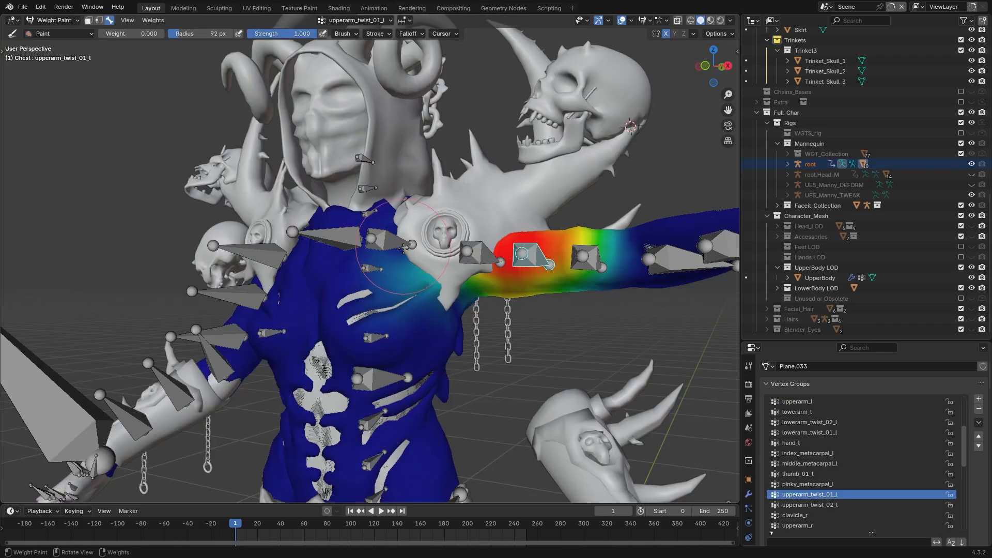
drag(407, 304, 379, 291)
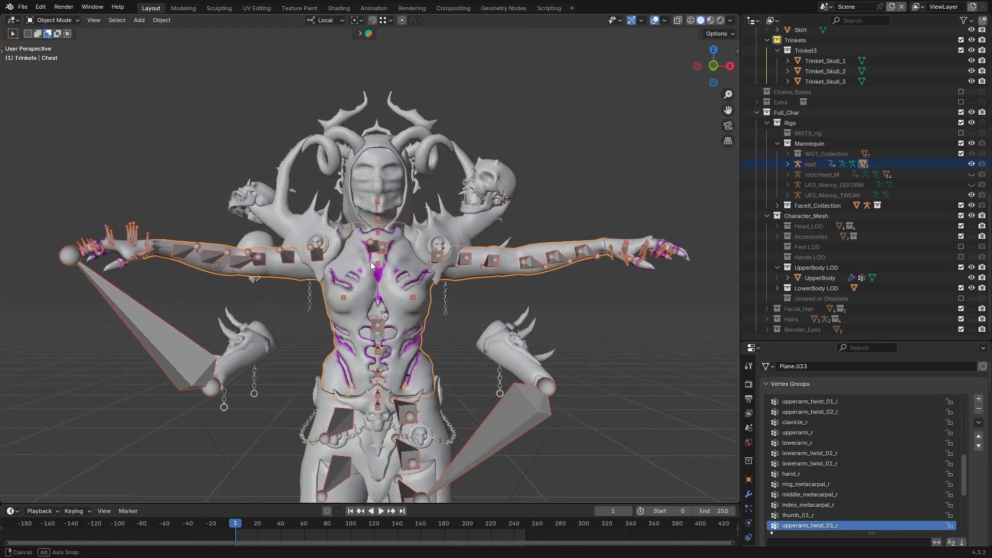
mouse_move(371, 262)
middle_down()
mouse_move(365, 253)
mouse_move(250, 288)
mouse_move(188, 291)
middle_up()
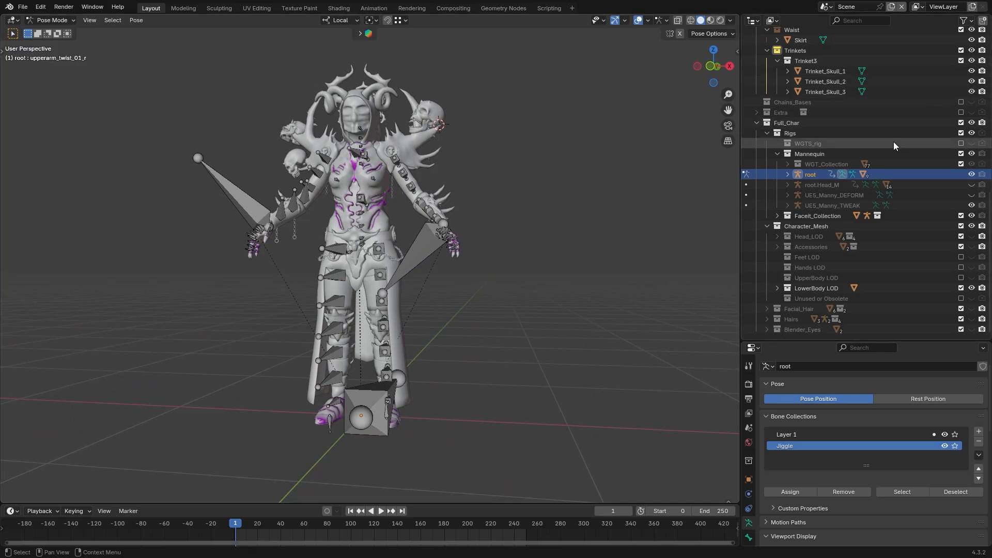
Select all meshes in the Legs collection from Calf_Inner_Left to Thigh_Pad_Right and frame them
scroll(894, 142, up, 10)
click(817, 122)
shift+click(817, 232)
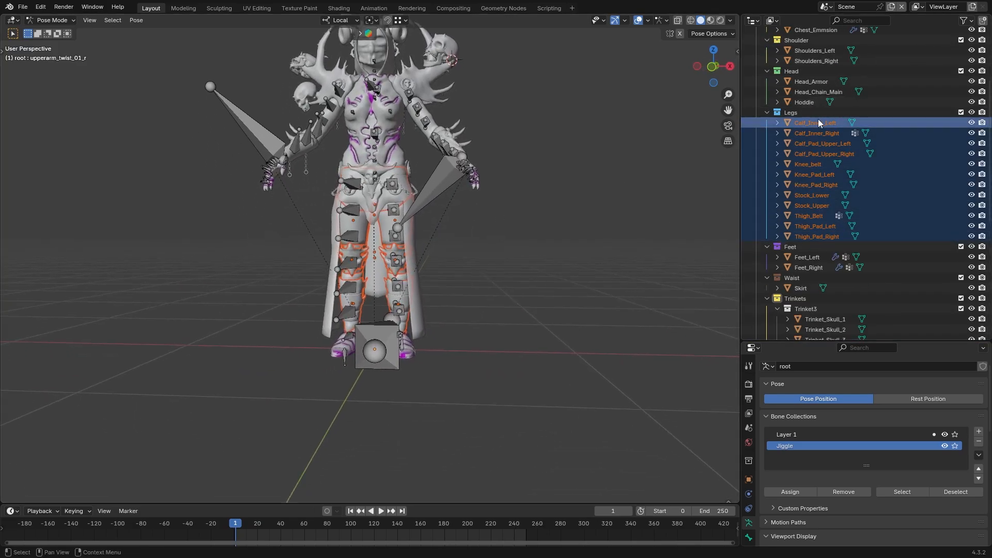
key(KP_Decimal)
mouse_move(455, 296)
middle_down()
mouse_move(455, 249)
mouse_move(495, 262)
mouse_move(465, 290)
middle_up()
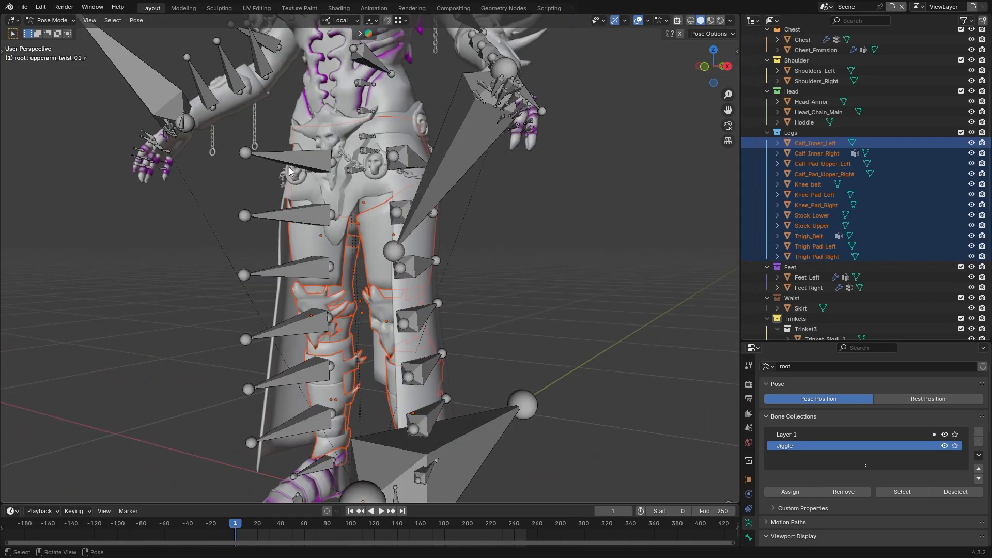
Switch the viewport to Material Preview and turn off the overlays to examine the legs from behind
middle_drag(561, 295, 429, 262)
click(731, 20)
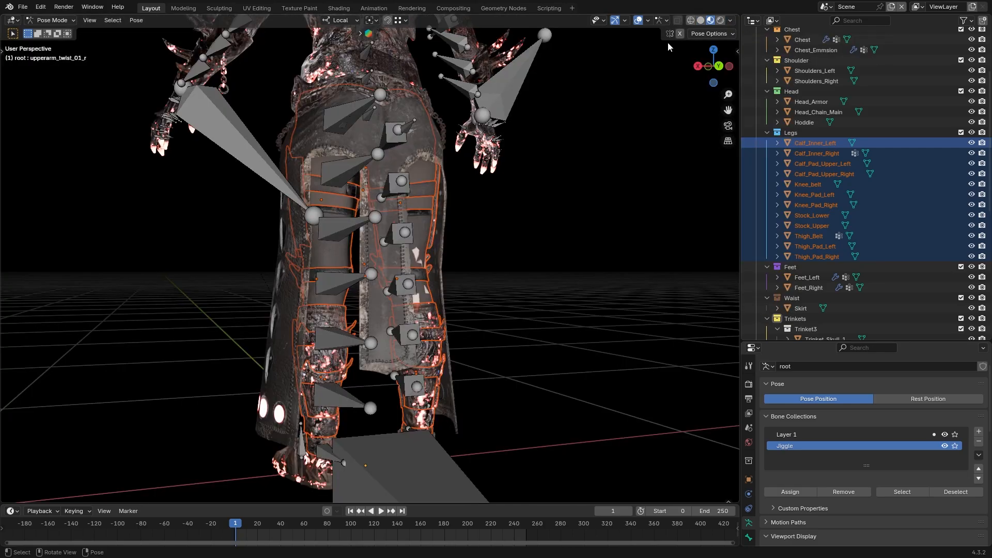
click(640, 20)
middle_drag(594, 140, 434, 282)
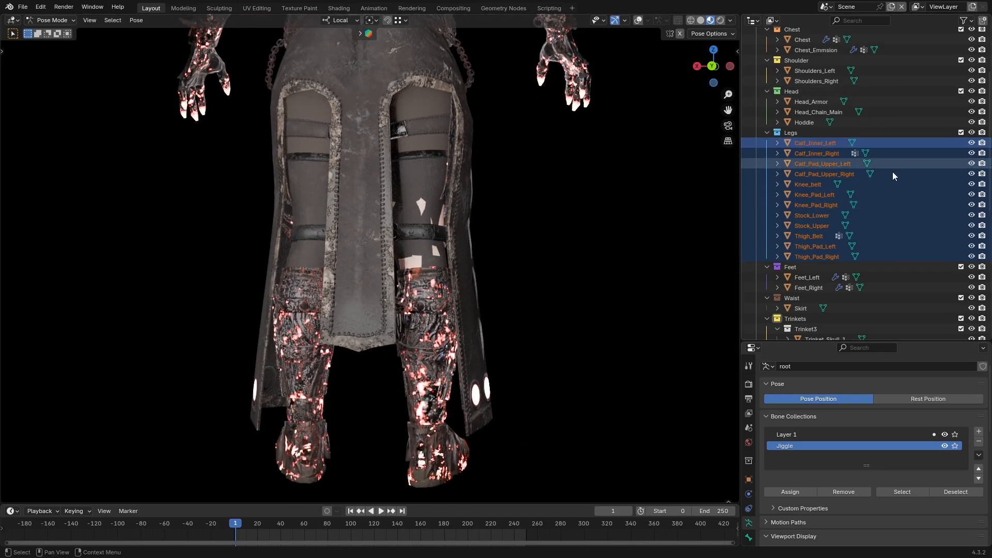
Hide the LowerBody LOD body mesh and examine the leg armor from behind and in front for gaps
scroll(877, 206, down, 5)
scroll(877, 206, down, 5)
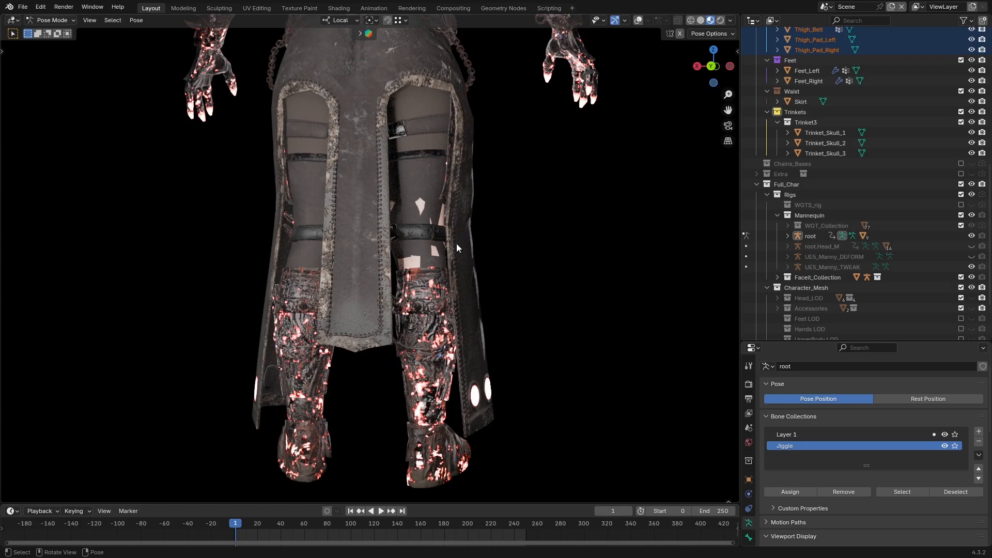
middle_drag(460, 213, 594, 221)
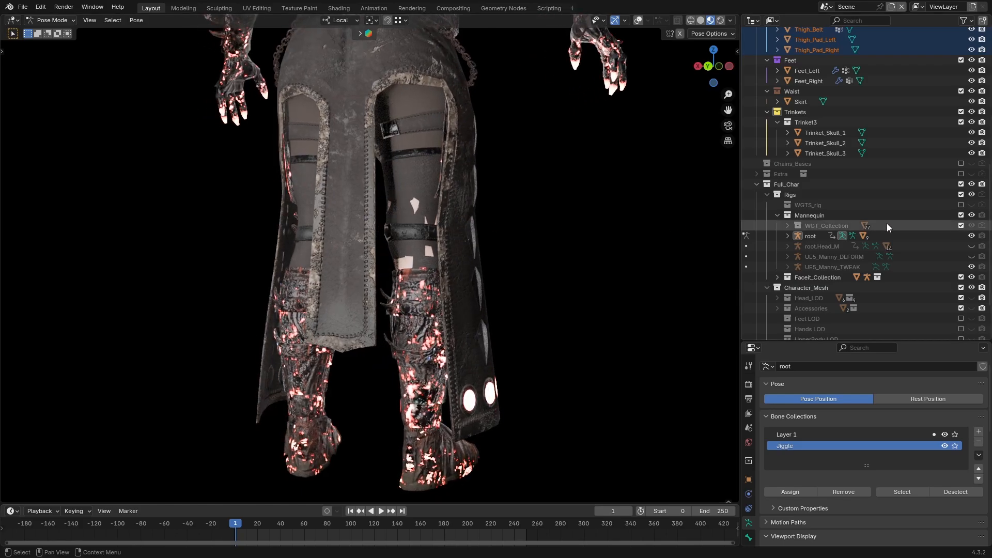
scroll(891, 225, down, 3)
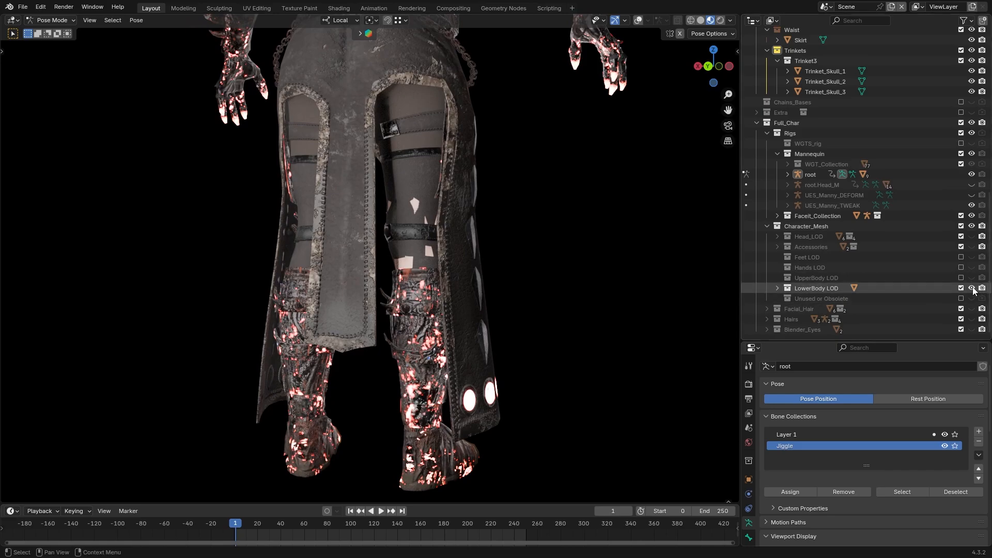
middle_drag(293, 214, 382, 234)
scroll(374, 197, up, 5)
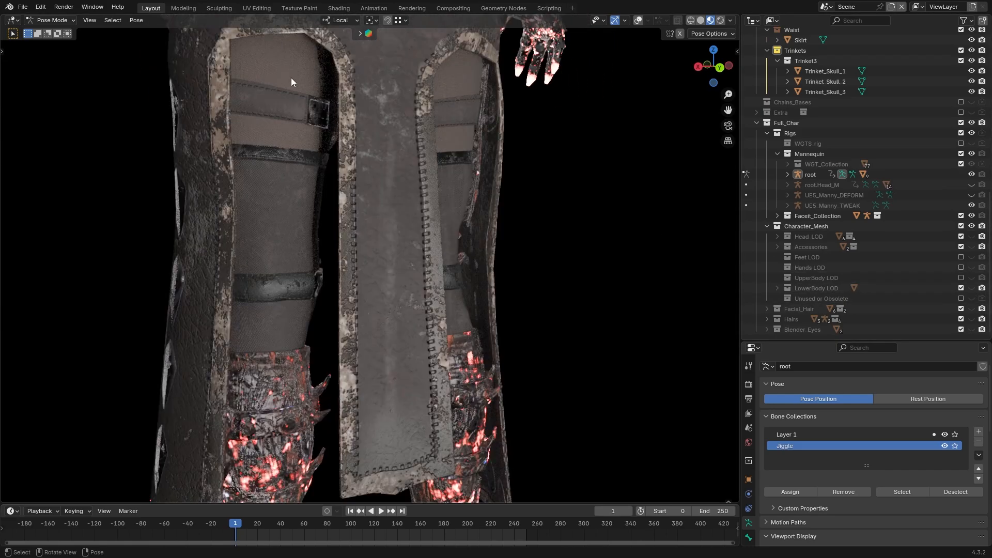
middle_drag(274, 317, 488, 98)
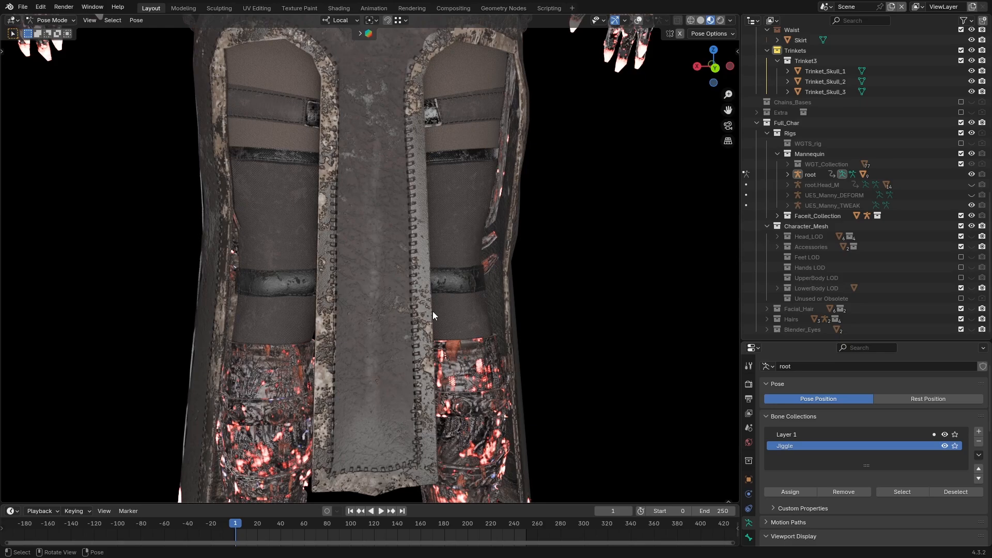
shift+middle_drag(433, 311, 436, 225)
scroll(451, 269, down, 1)
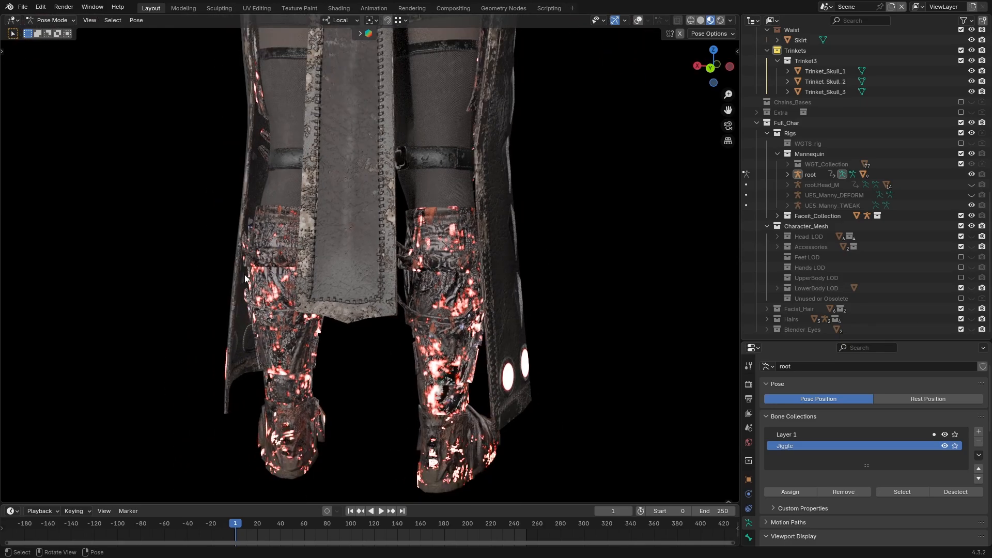
middle_drag(245, 278, 545, 114)
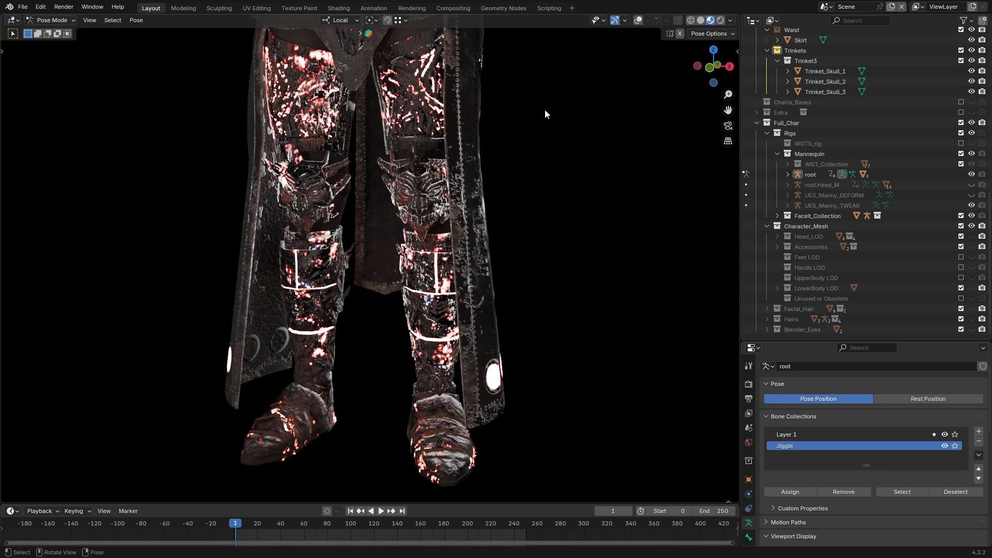
Turn off Scene Lights and Scene World in the viewport shading and pick a studio HDRI
click(731, 21)
click(672, 72)
click(672, 83)
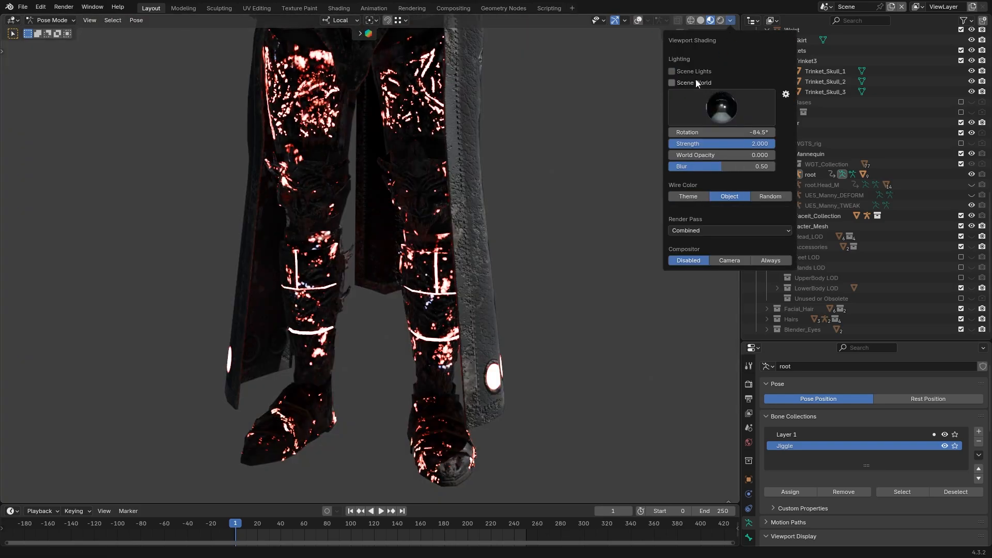
click(735, 107)
click(603, 145)
Transfer the Legs mesh weights to the leg armor pieces and parent them to the root armature with empty groups
middle_drag(448, 170, 431, 186)
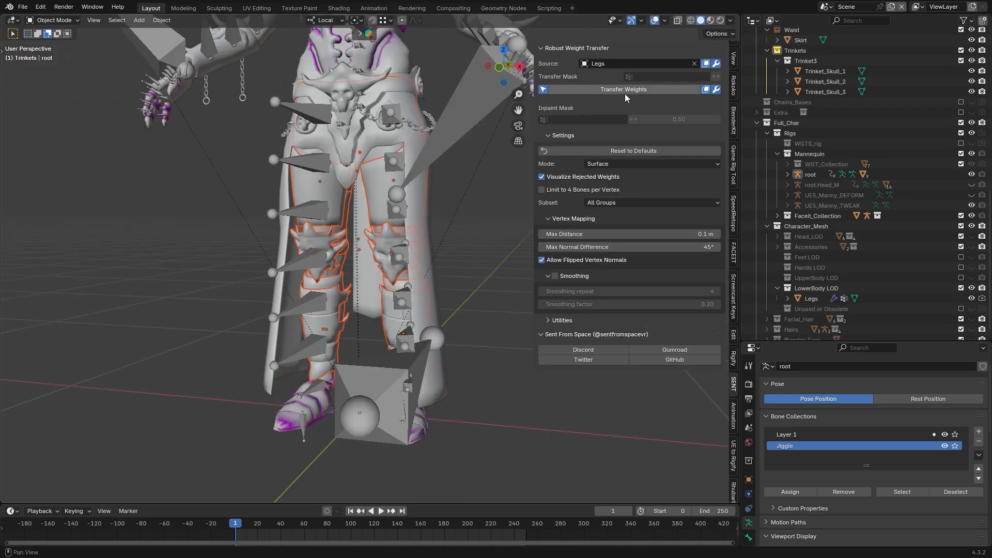
click(625, 92)
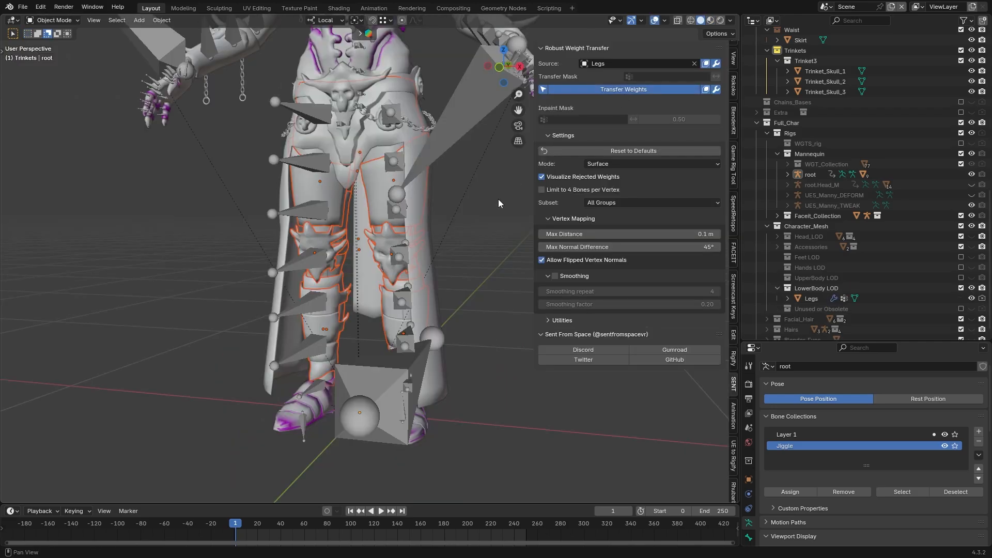
key(ctrl+p)
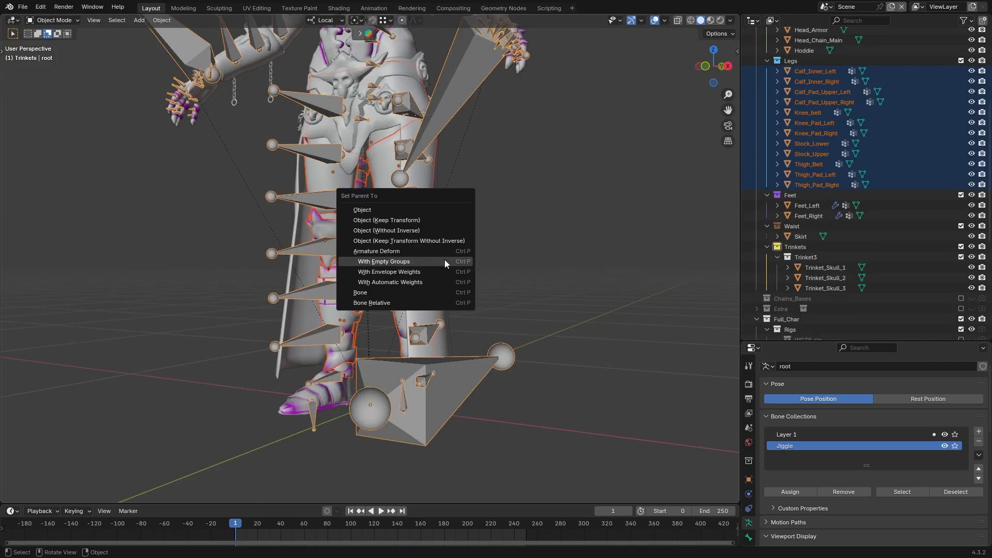
click(444, 261)
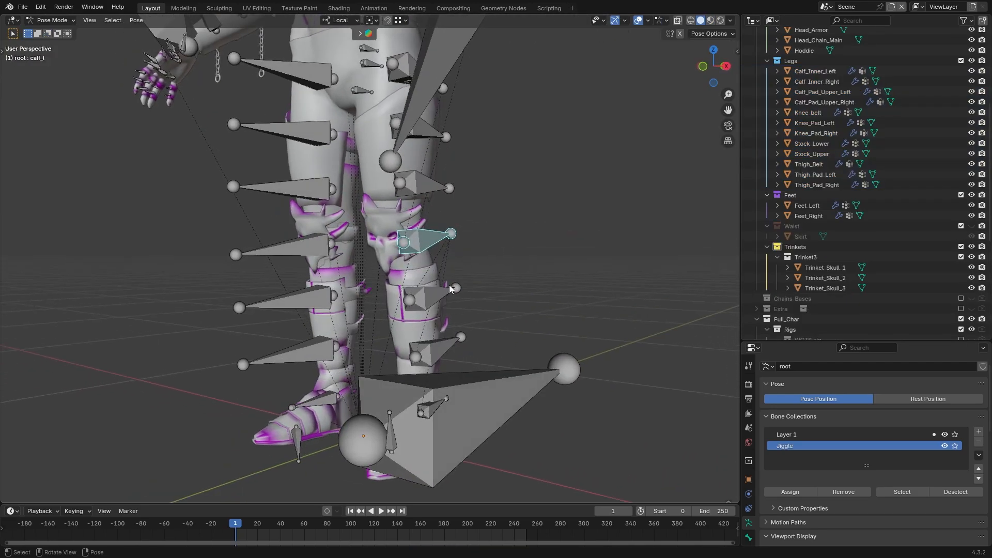
Test the left leg deformation in Pose Mode by rotating calf_l and thigh_l about their local Z axes, cancelling the rotations
key(r)
key(z)
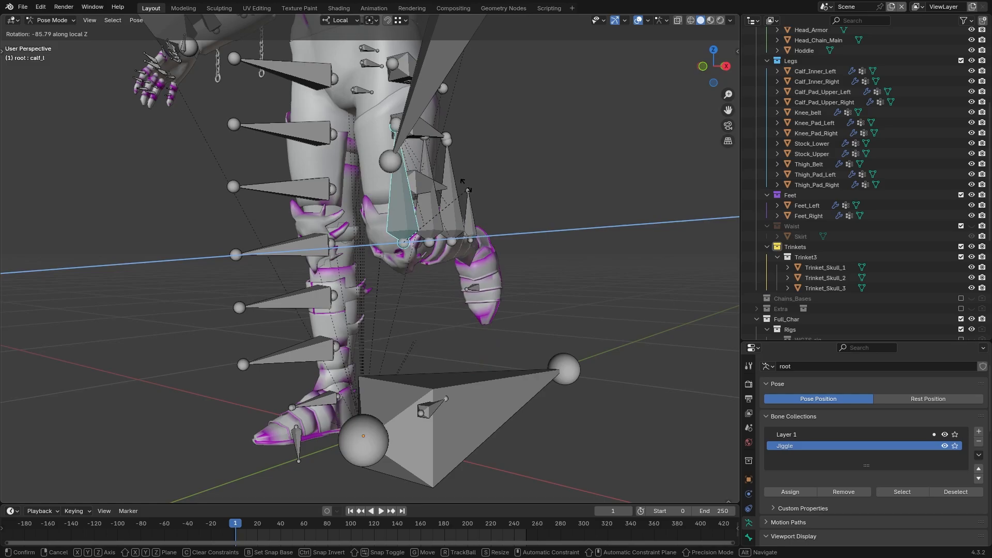
key(Escape)
middle_drag(408, 259, 428, 265)
key(r)
key(z)
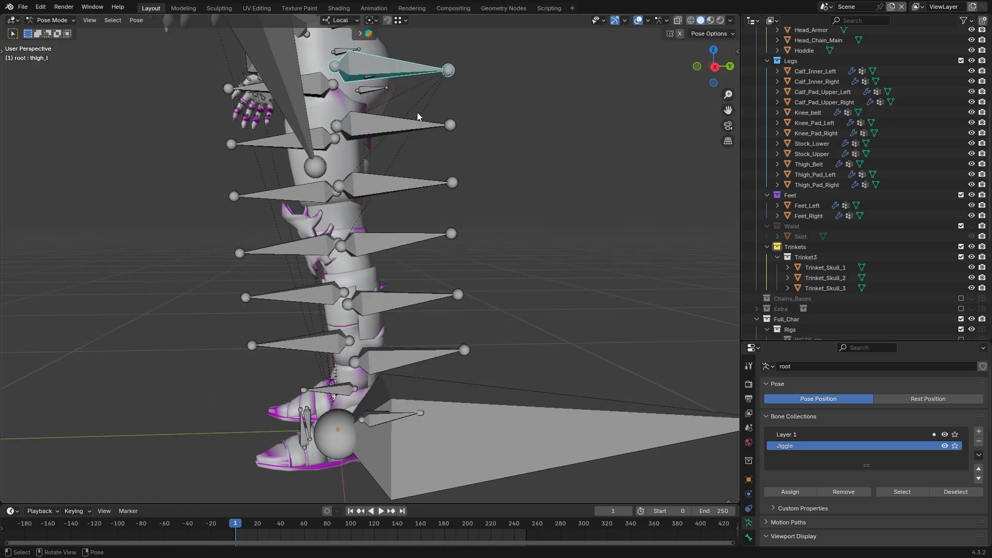
middle_drag(417, 113, 475, 181)
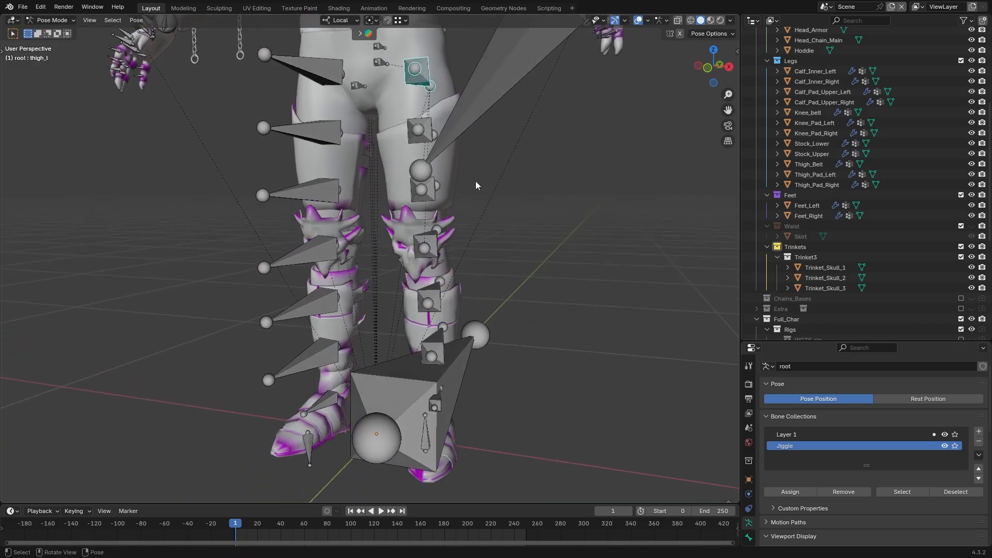
key(r)
key(z)
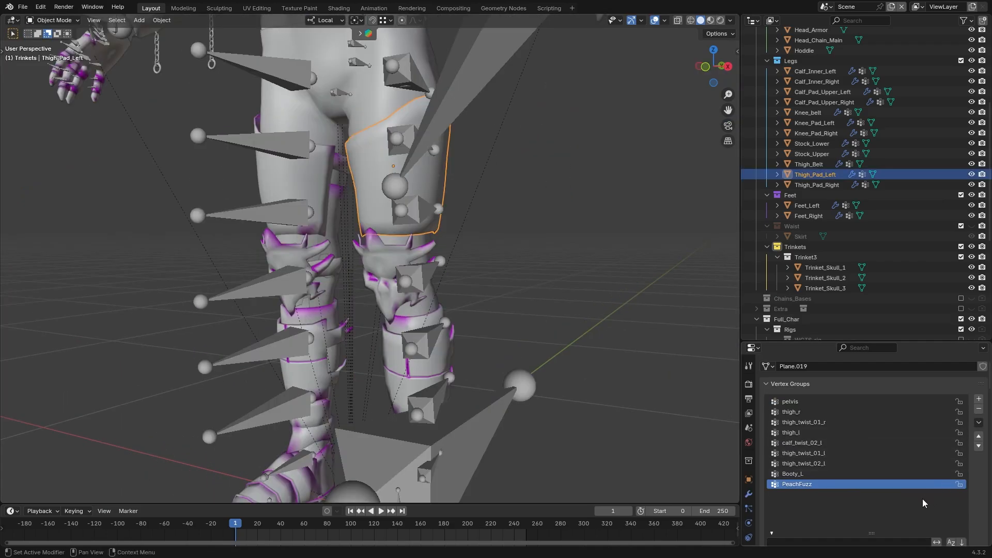
Remove every vertex group except thigh_l from Thigh_Pad_Left
click(980, 409)
click(980, 409)
click(979, 410)
click(980, 409)
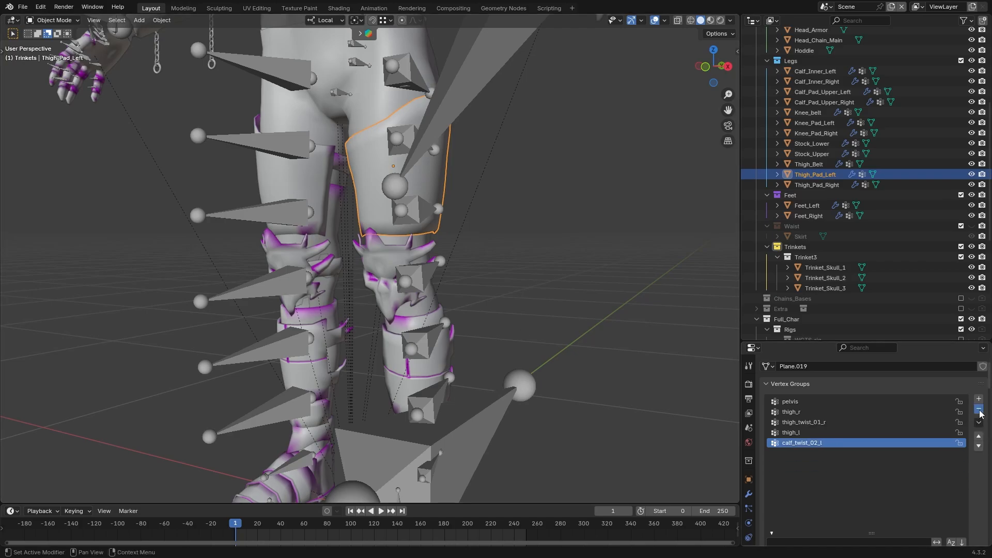
click(979, 409)
click(980, 410)
click(980, 410)
click(979, 409)
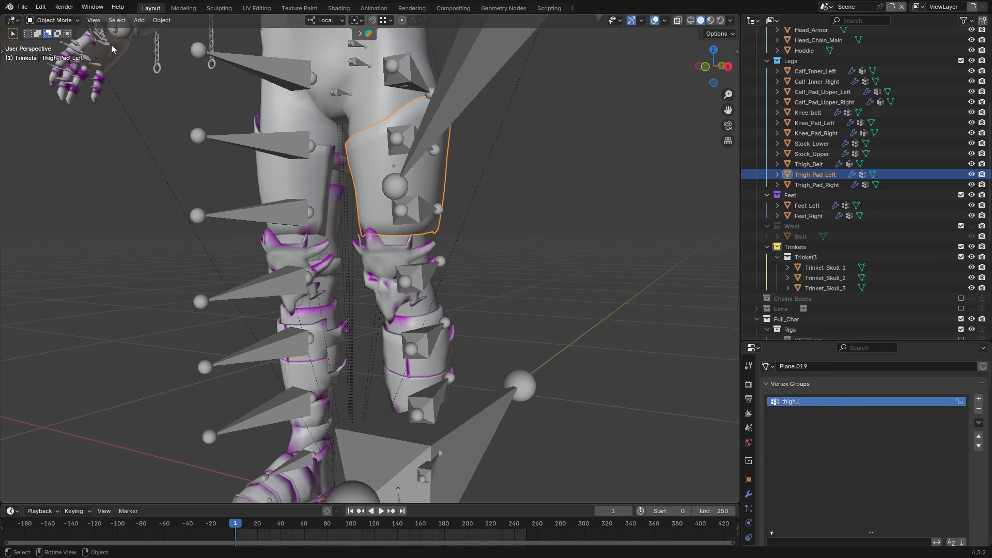
Set the thigh_l weight to 1 across all of Thigh_Pad_Left in Weight Paint and return to Object Mode
click(54, 20)
click(51, 74)
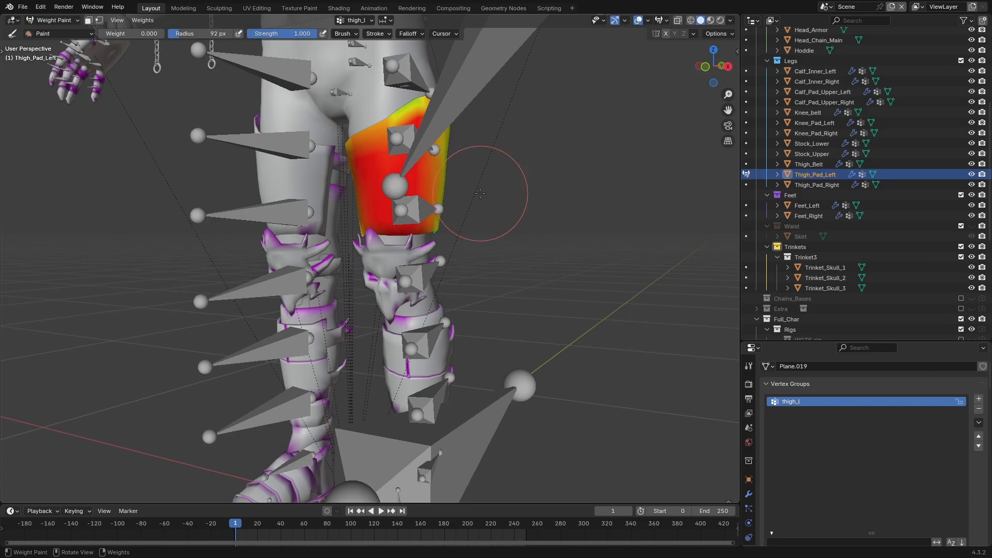
mouse_move(481, 192)
middle_down()
mouse_move(361, 190)
mouse_move(496, 189)
middle_up()
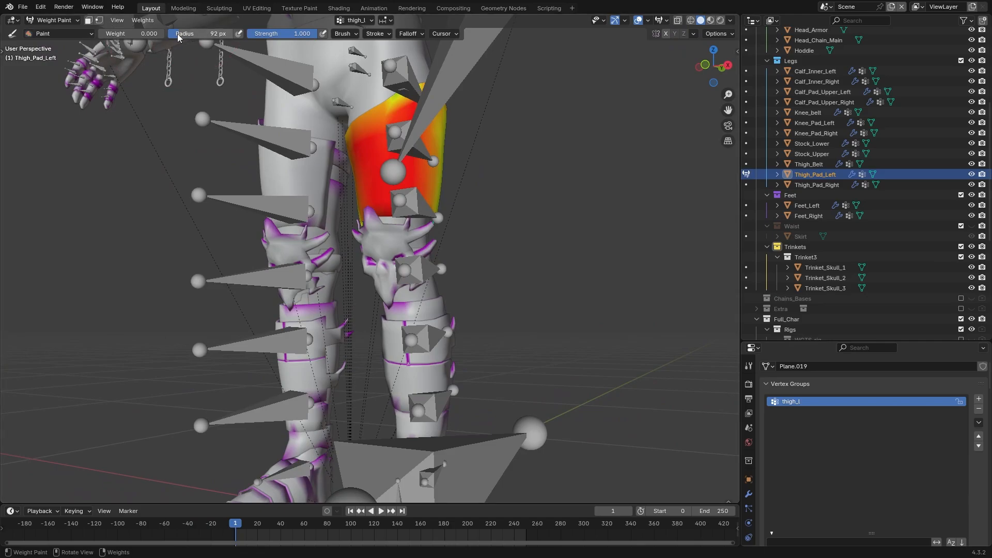
click(141, 22)
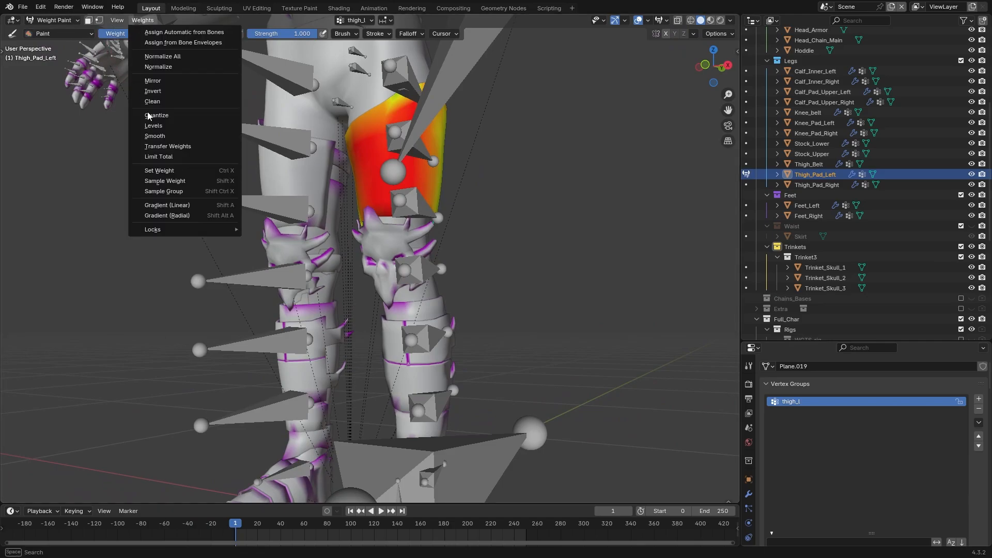
click(159, 174)
middle_drag(547, 196, 486, 137)
middle_drag(456, 230, 449, 228)
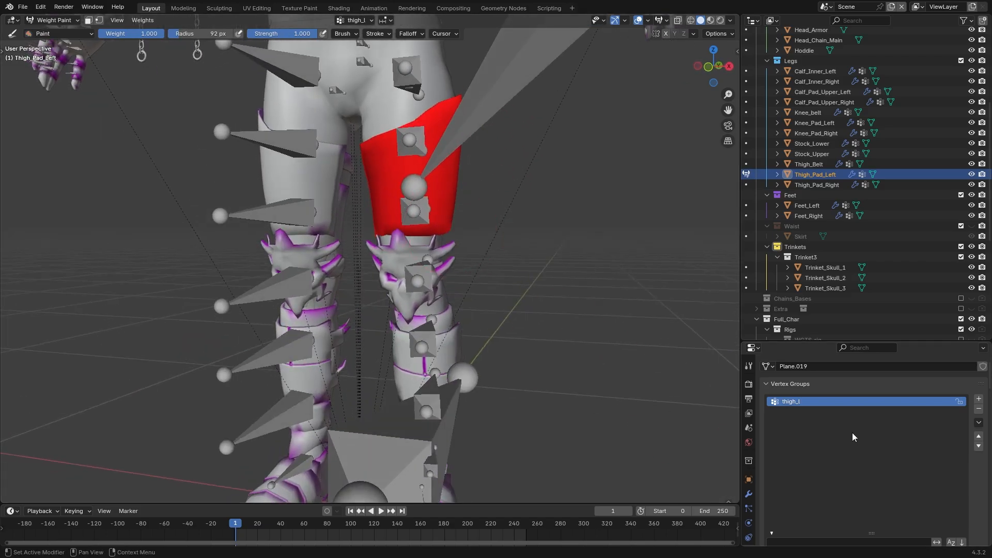
click(60, 21)
click(51, 31)
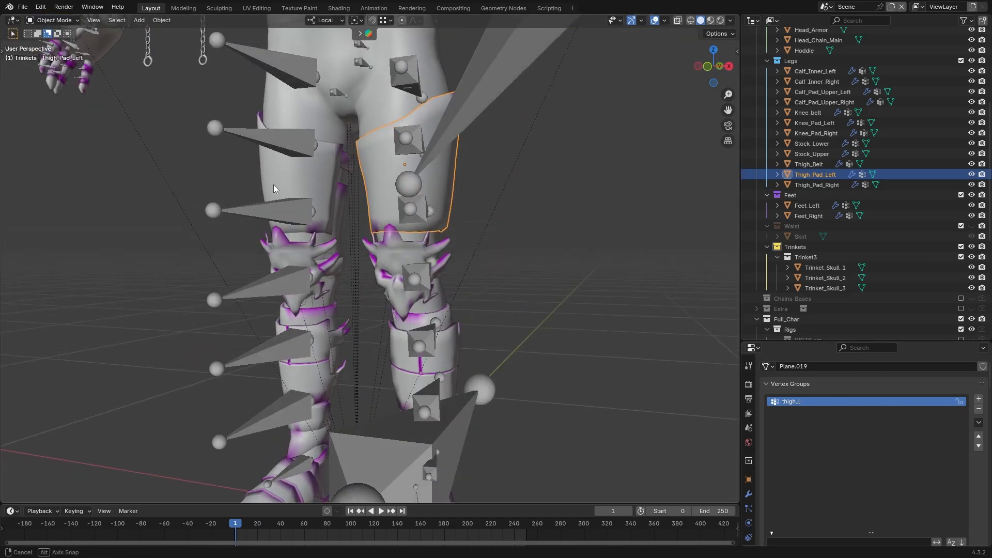
Reduce Thigh_Pad_Right to the thigh_r vertex group and set its weight to 1 across the whole mesh
click(274, 184)
click(828, 424)
click(978, 409)
click(57, 20)
click(52, 72)
click(159, 173)
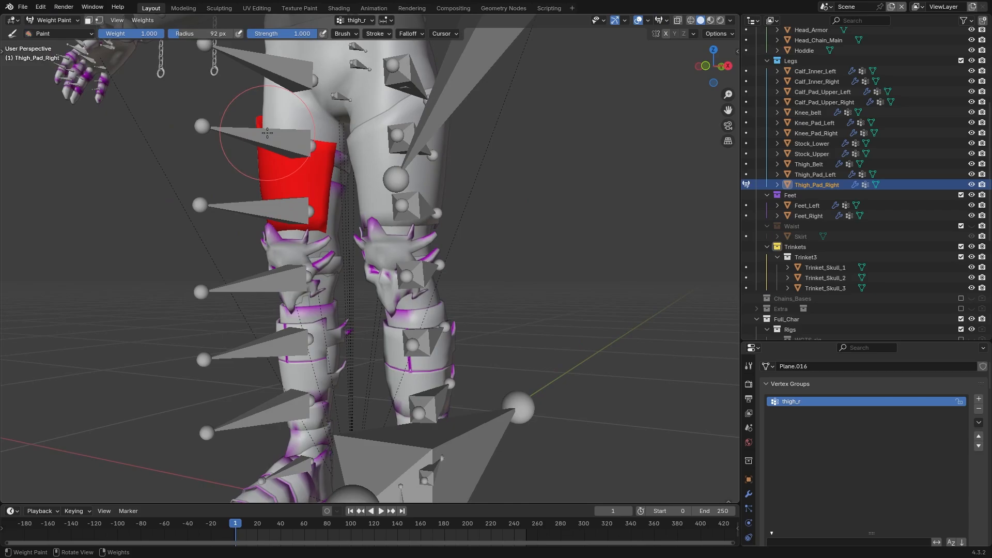
Test the right thigh pad in Pose Mode by rotating the right thigh bone
key(ctrl+Tab)
click(279, 65)
key(r)
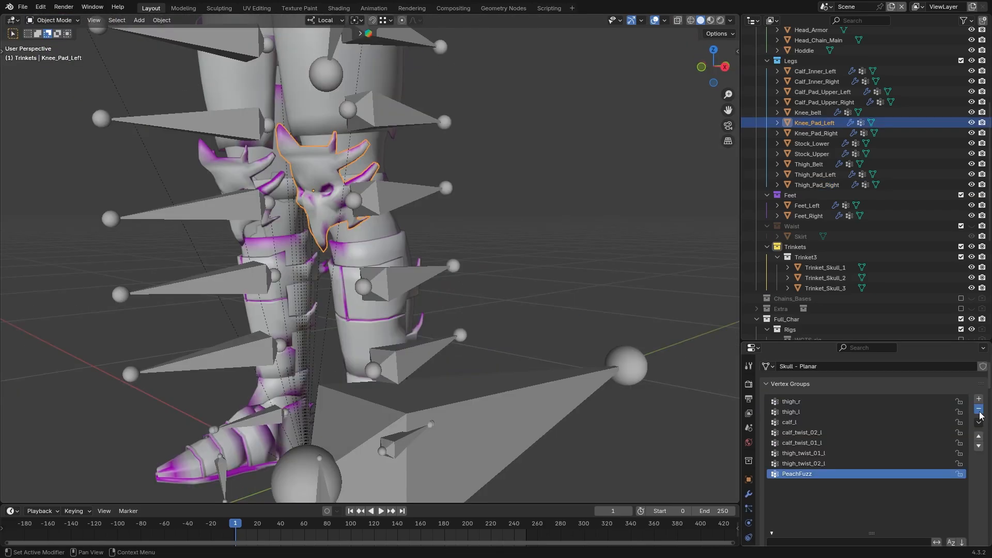
Remove every vertex group except calf_l from Knee_Pad_Left
click(979, 409)
click(979, 409)
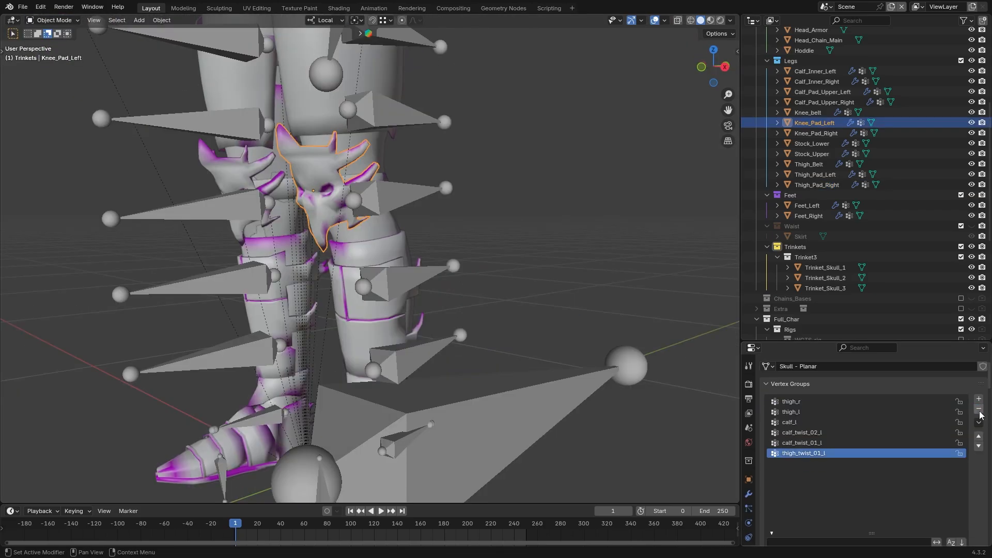
click(979, 408)
click(980, 409)
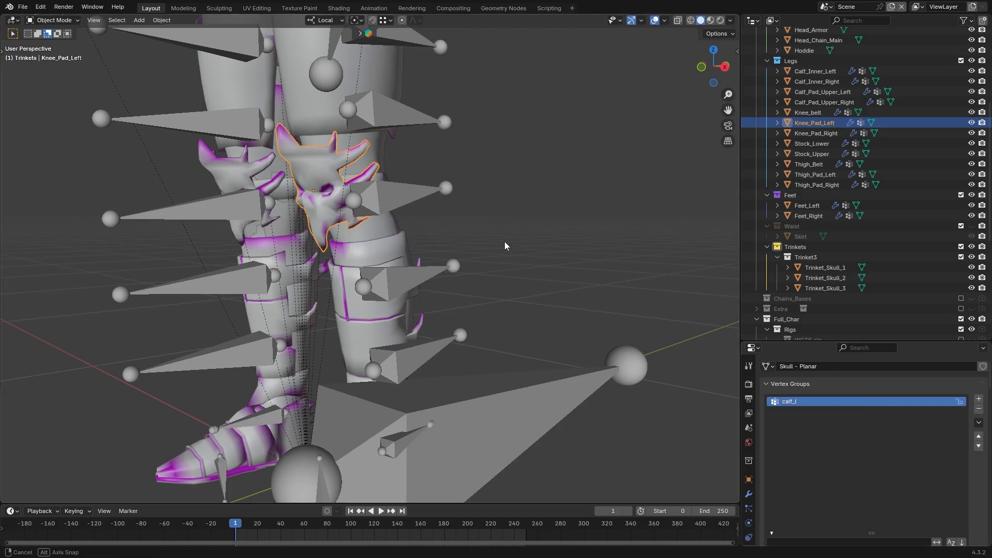
Set the calf_l weight to 1 across all of Knee_Pad_Left in Weight Paint
middle_drag(505, 241, 489, 240)
click(142, 21)
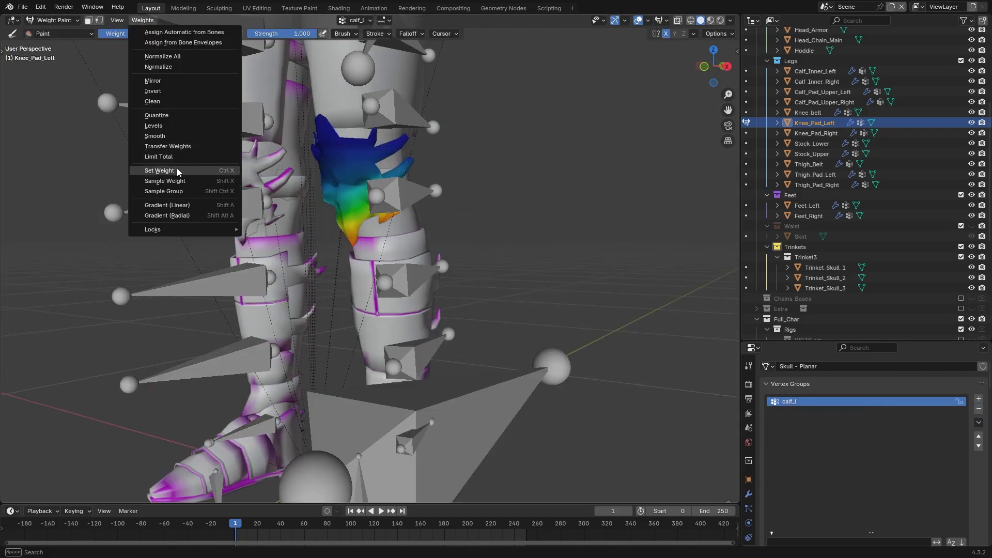
click(159, 170)
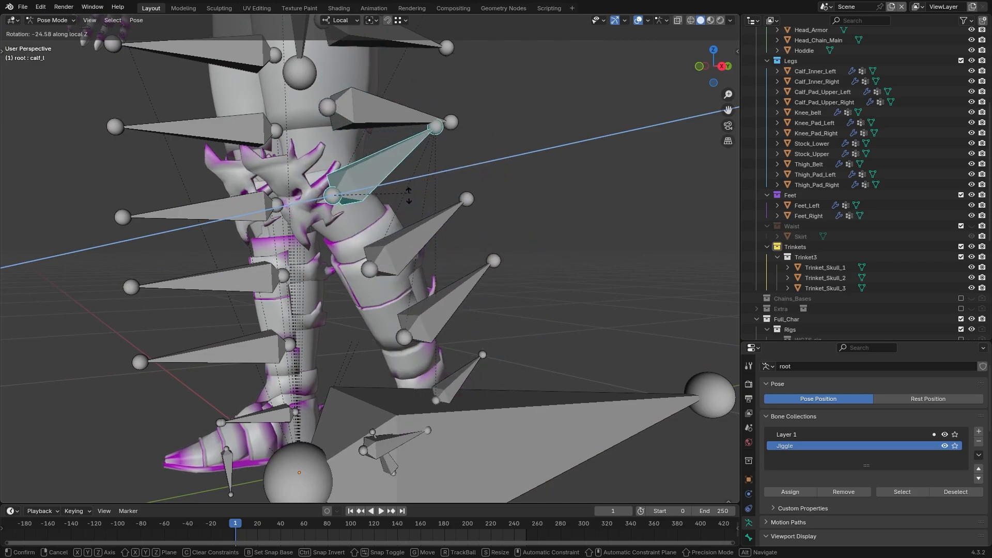
Test the left knee pad by rotating calf_l about its local Z axis from several angles, cancelling each rotation
right_click(409, 230)
middle_drag(409, 237, 392, 222)
key(r)
key(z)
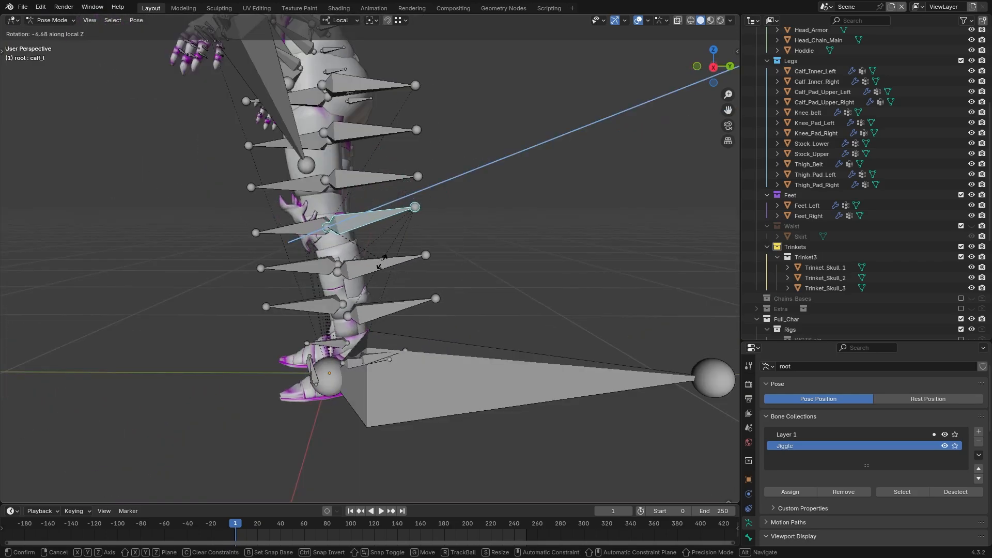
right_click(378, 147)
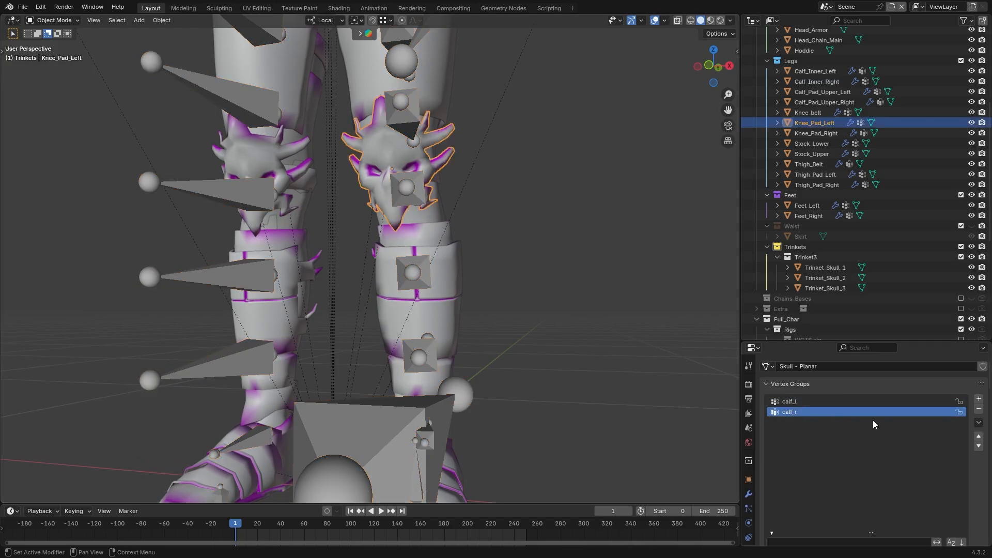
Remove the calf_r vertex group from Knee_Pad_Left
click(980, 410)
middle_drag(449, 254, 422, 256)
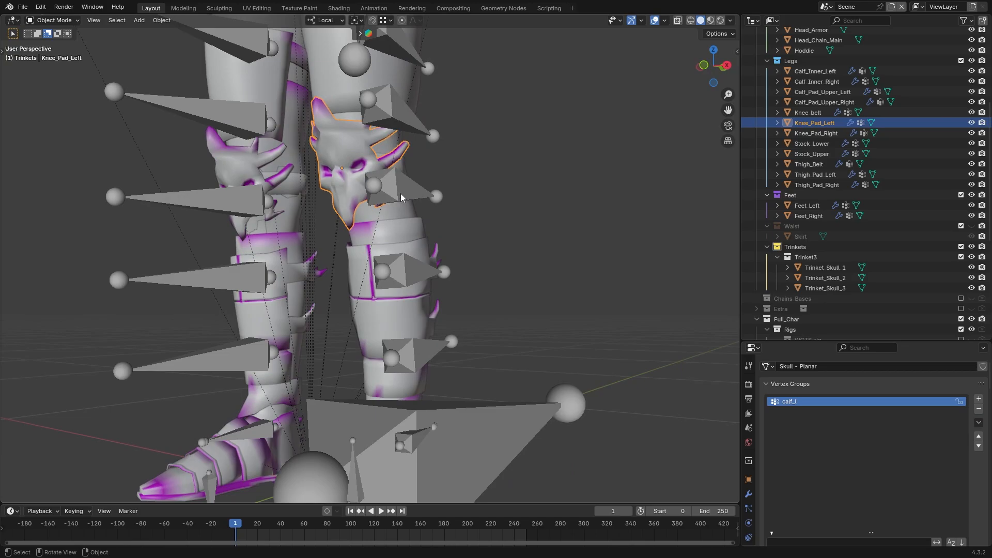
Test the left knee area in Pose Mode by rotating calf_l about its local Z axis, then cancel the rotation
click(403, 195)
middle_drag(396, 198, 353, 203)
click(47, 55)
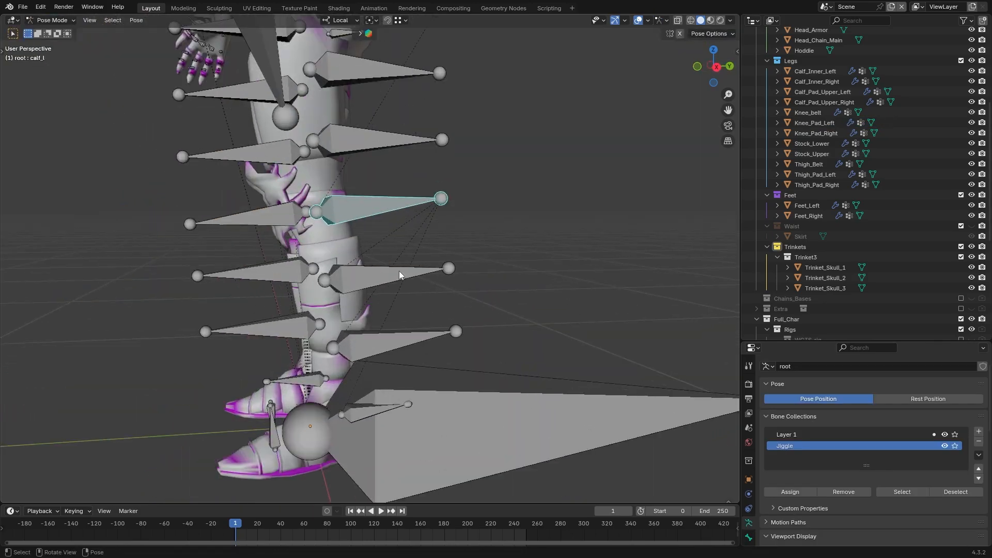
middle_drag(399, 271, 331, 189)
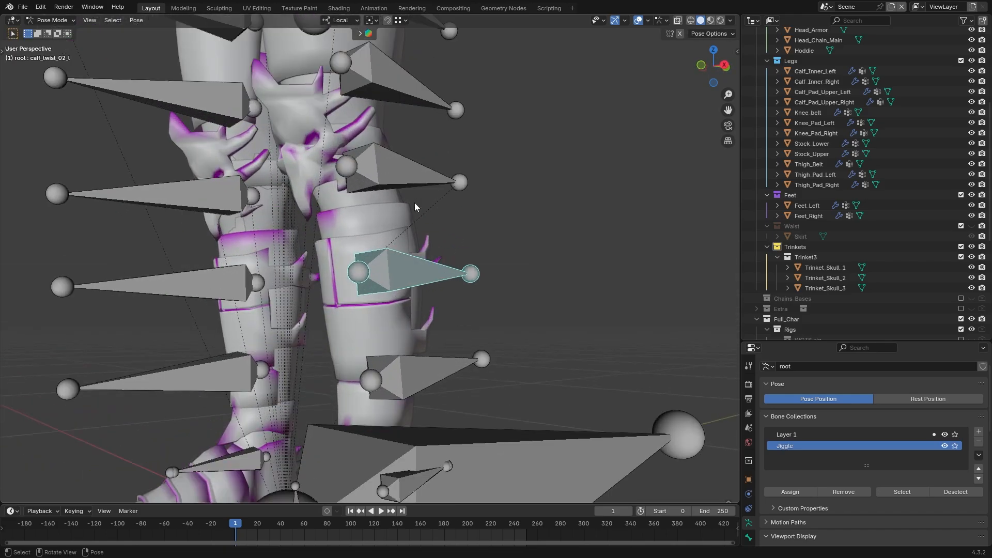
click(407, 195)
key(r)
key(z)
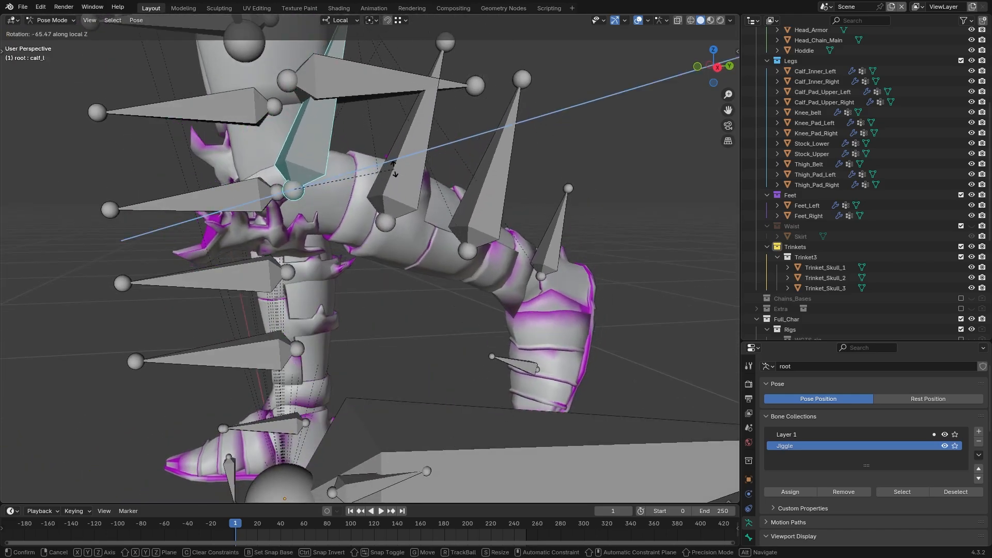
right_click(393, 189)
Rotate calf_l about -84° around its local Z axis and inspect the bent left knee and its armor from several angles
middle_drag(373, 285, 400, 289)
key(r)
key(z)
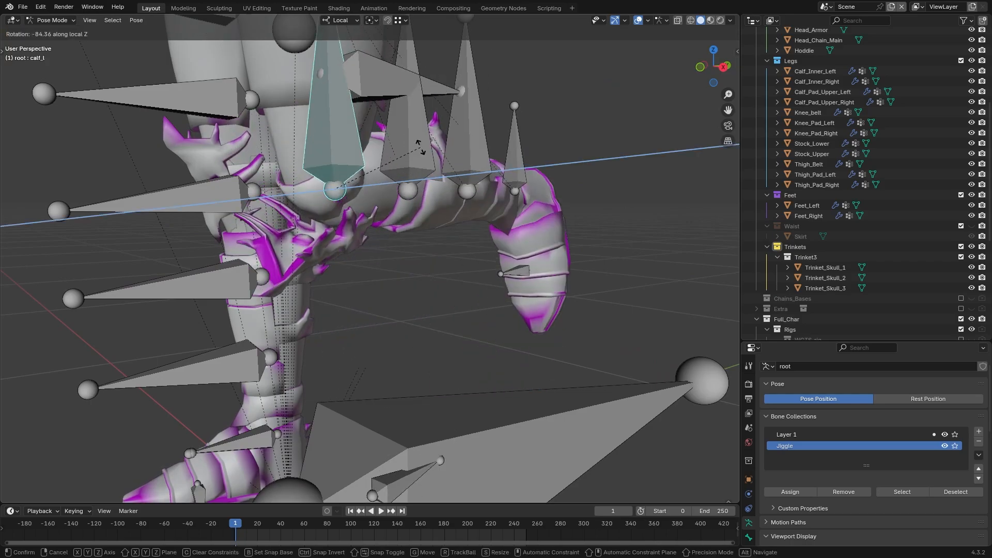
click(421, 144)
middle_drag(439, 155, 521, 187)
middle_drag(436, 239, 260, 170)
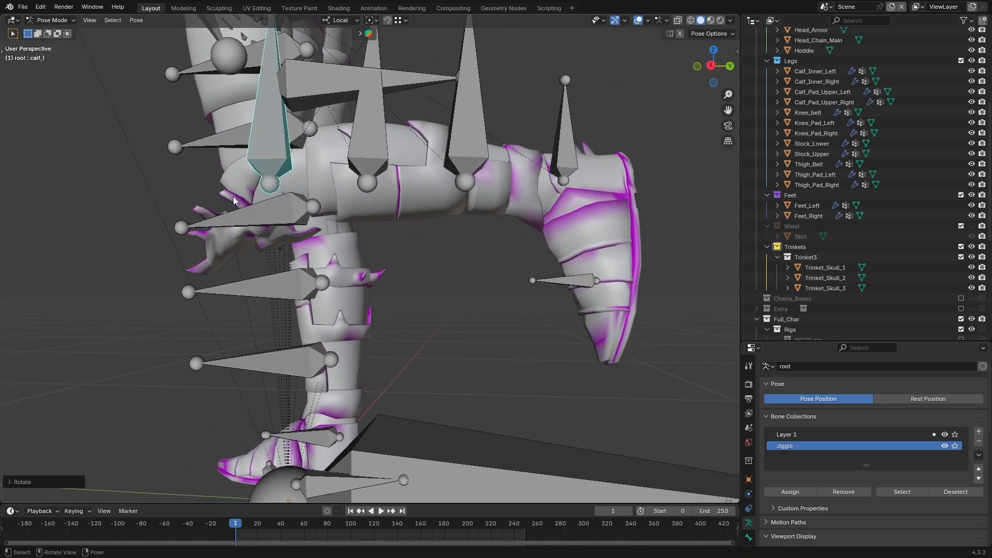
middle_drag(234, 201, 278, 182)
middle_drag(228, 243, 350, 150)
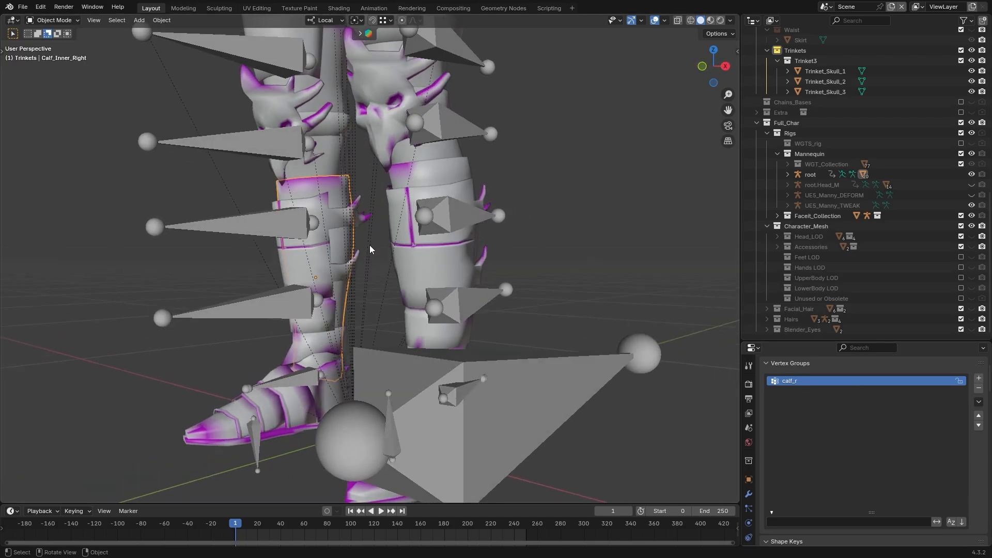
Inspect how the calf and thigh bones of the right leg influence Knee_belt in Weight Paint
click(54, 19)
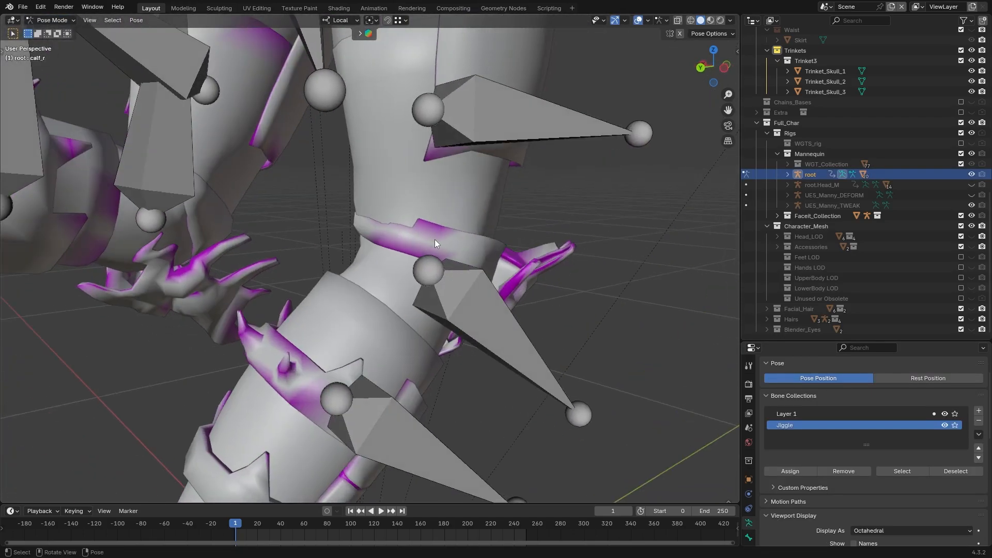
middle_drag(436, 240, 378, 228)
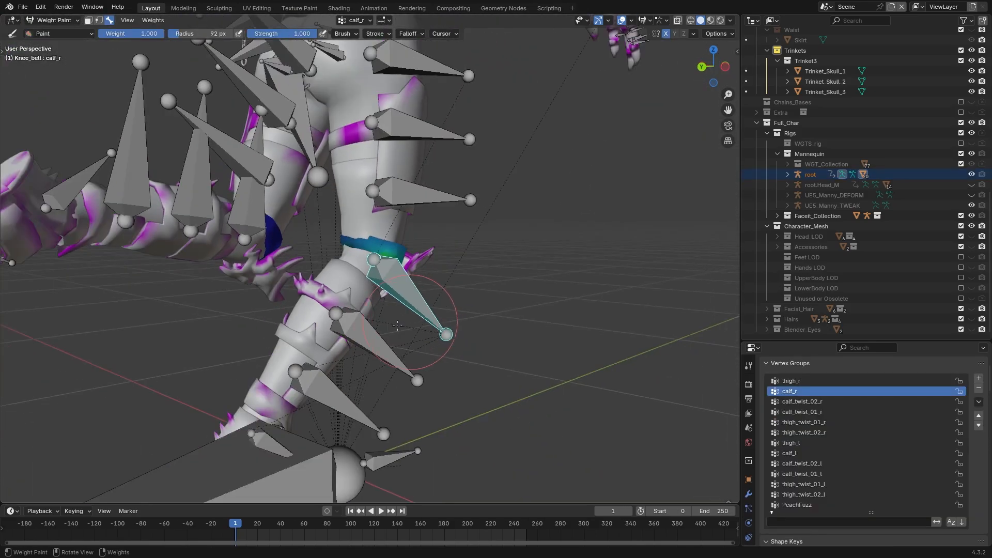
click(373, 337)
click(337, 394)
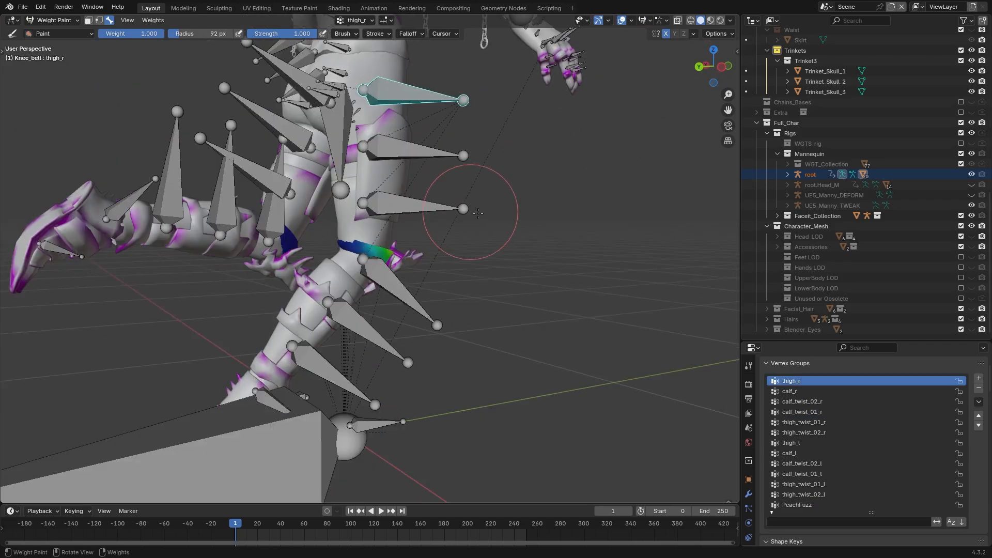
mouse_move(466, 200)
middle_down()
mouse_move(432, 362)
mouse_move(455, 376)
mouse_move(454, 242)
middle_up()
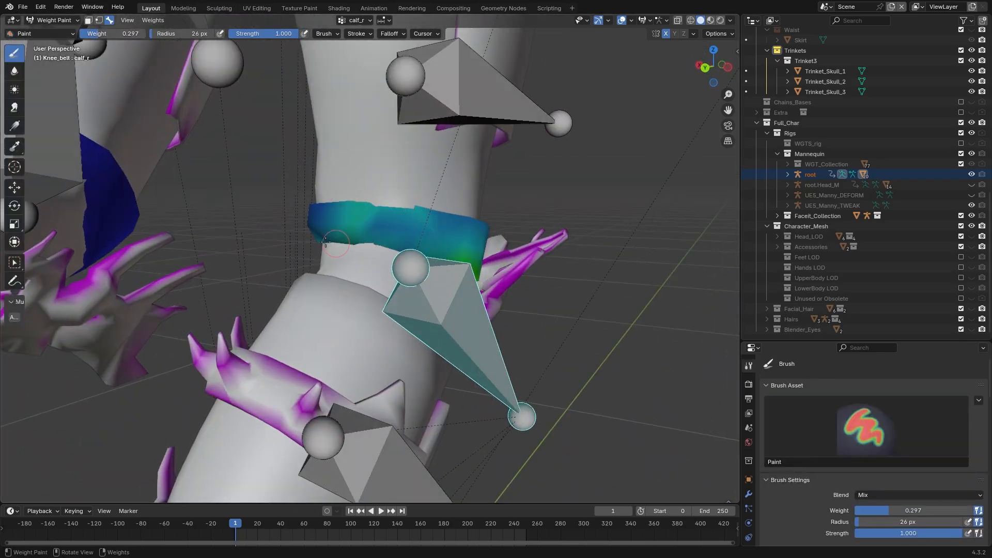
Try applying Set Weight to the calf_twist_02_r group across Knee_belt
ctrl+click(382, 451)
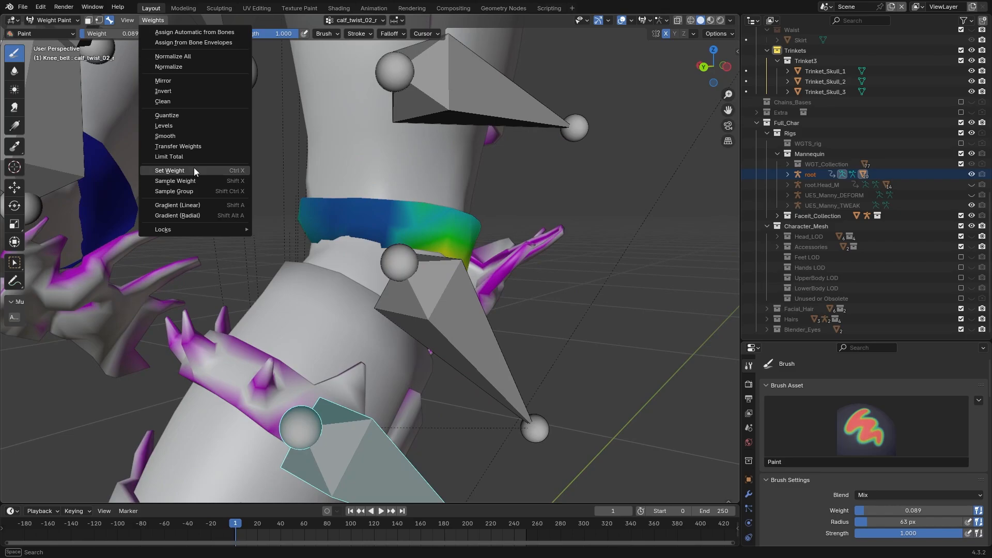
click(171, 170)
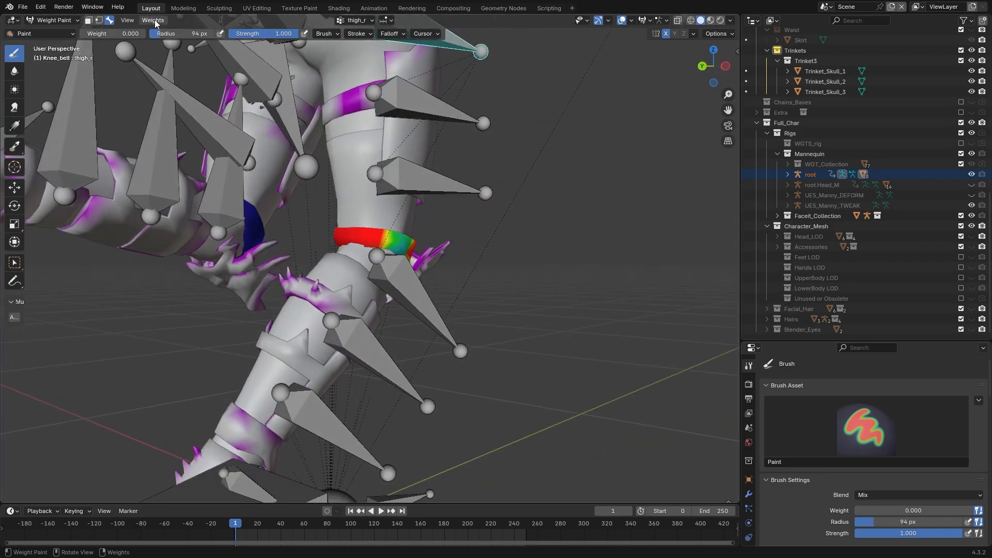
drag(155, 459, 207, 459)
middle_drag(361, 331, 404, 331)
alt+click(437, 323)
scroll(362, 409, up, 2)
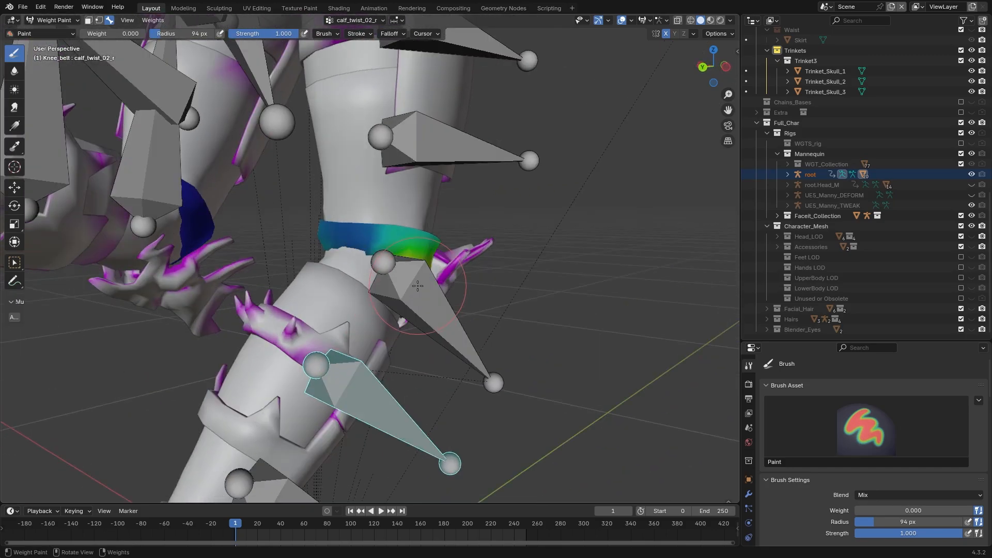
Adjust the calf_r weights along the lower edge of Knee_belt with a brush weight of 0.508 and check the belt in textured shading
drag(111, 33, 127, 33)
ctrl+click(369, 242)
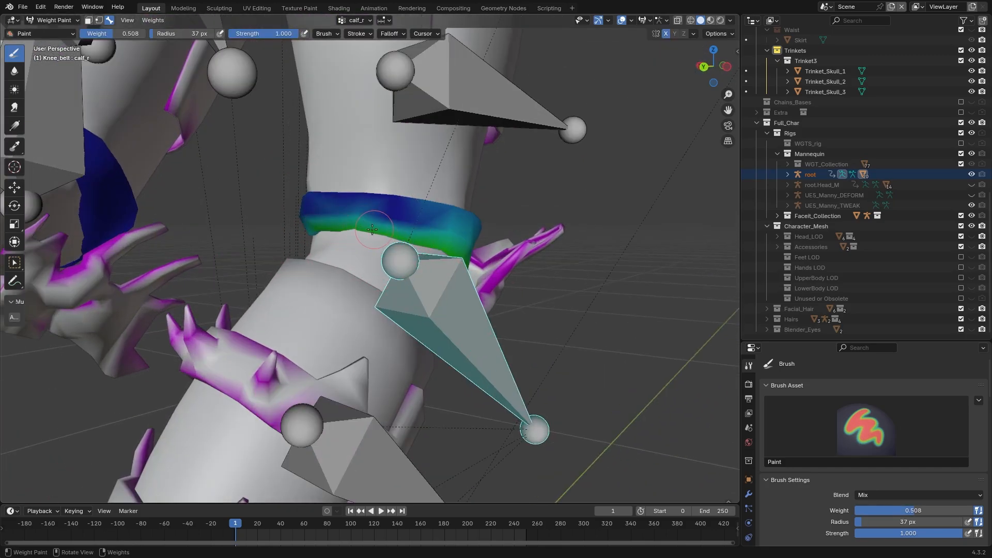
click(153, 20)
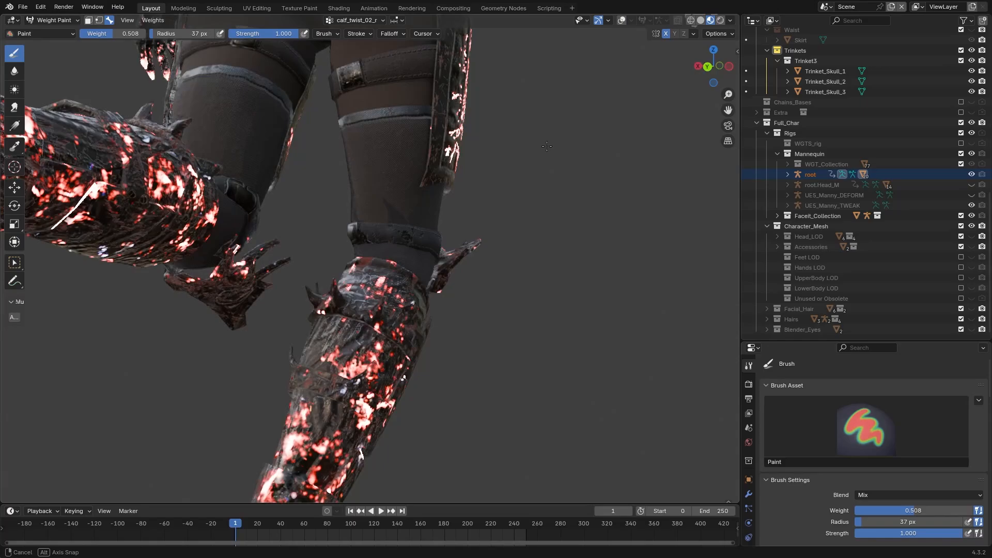
middle_drag(550, 159, 574, 196)
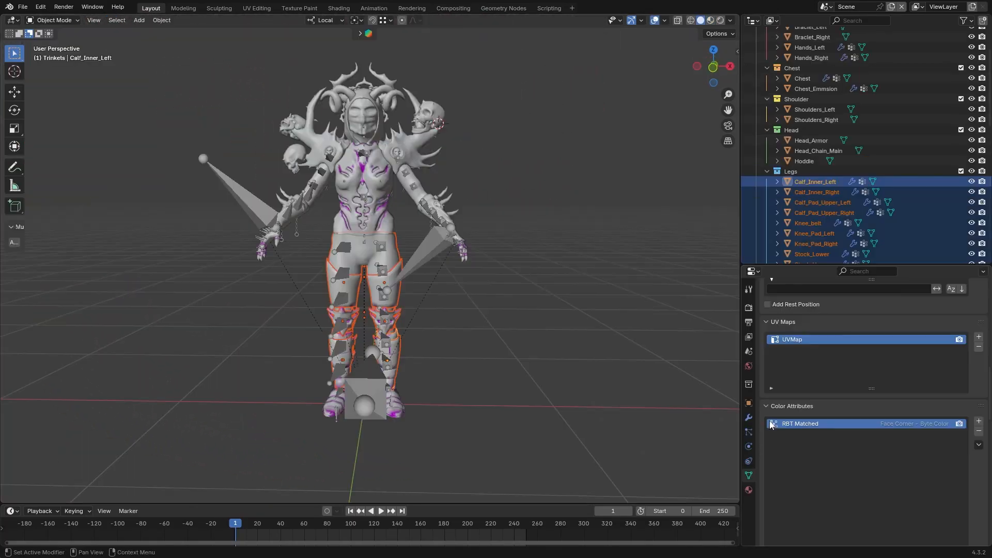
Remove the RBT Matched color attribute from Calf_Inner_Right, Calf_Pad_Upper_Left and Calf_Pad_Upper_Right
scroll(495, 304, up, 3)
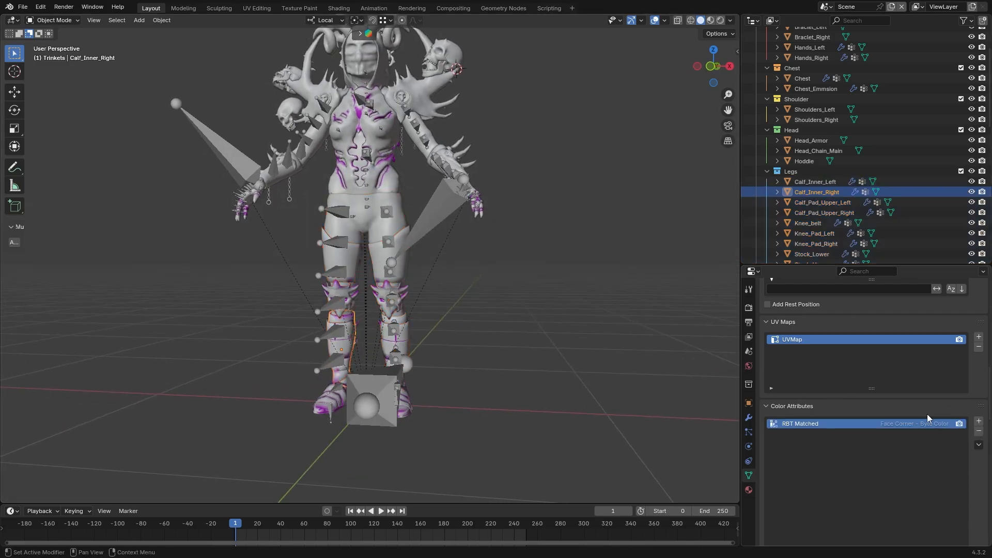
click(979, 431)
click(824, 203)
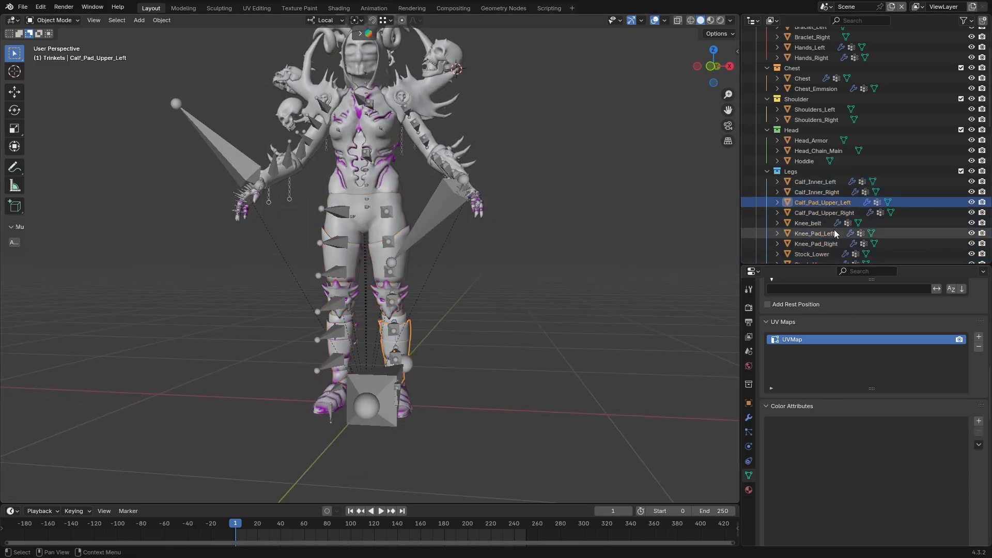
click(827, 212)
scroll(829, 217, down, 3)
click(979, 431)
Remove the RBT Matched color attribute from Knee_belt, Knee_Pad_Left and Knee_Pad_Right
click(817, 161)
click(817, 171)
click(819, 182)
click(978, 431)
Remove the RBT Matched color attribute from Stock_Lower, Stock_Upper, Thigh_Belt, Thigh_Pad_Left and Thigh_Pad_Right
click(817, 192)
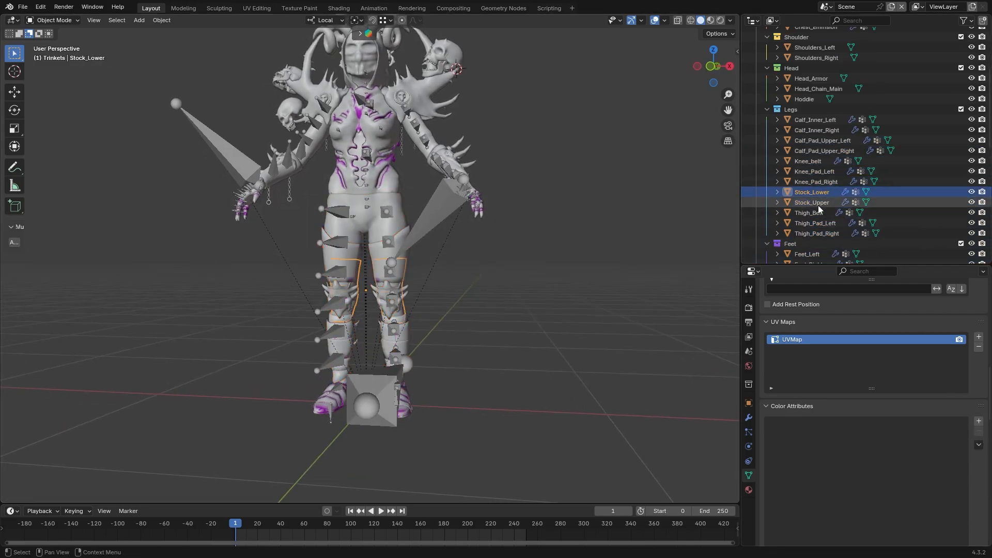
click(818, 202)
click(817, 213)
click(819, 223)
click(819, 233)
click(979, 431)
Remove the RBT Matched color attribute from Feet_Left and Feet_Right, and hide the Feet and Legs collections
scroll(859, 217, down, 2)
click(816, 212)
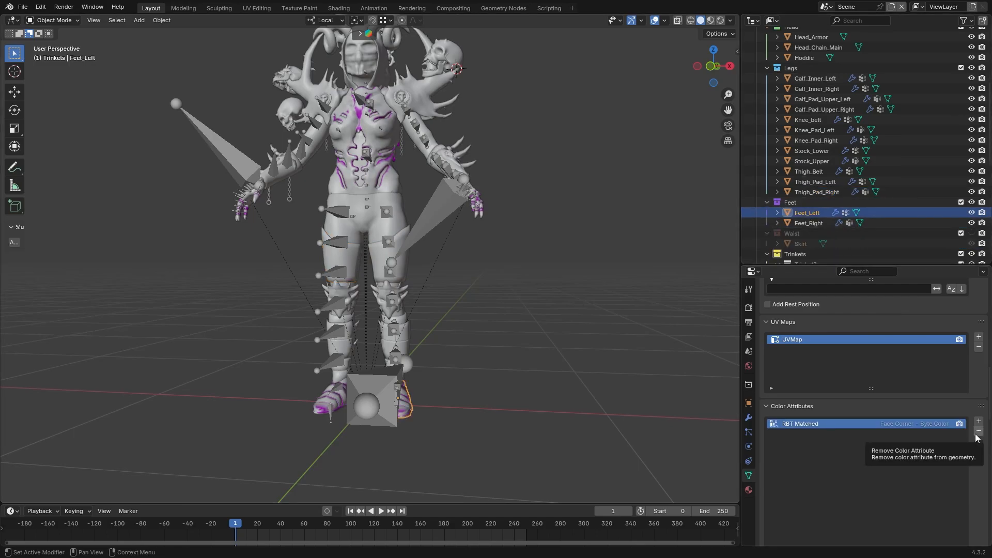
click(819, 223)
click(979, 431)
click(971, 202)
click(971, 68)
Remove the RBT Matched color attribute from Hands_Left, Hands_Right, Chest_Emmsion and Chest
scroll(910, 181, up, 8)
click(822, 105)
click(823, 96)
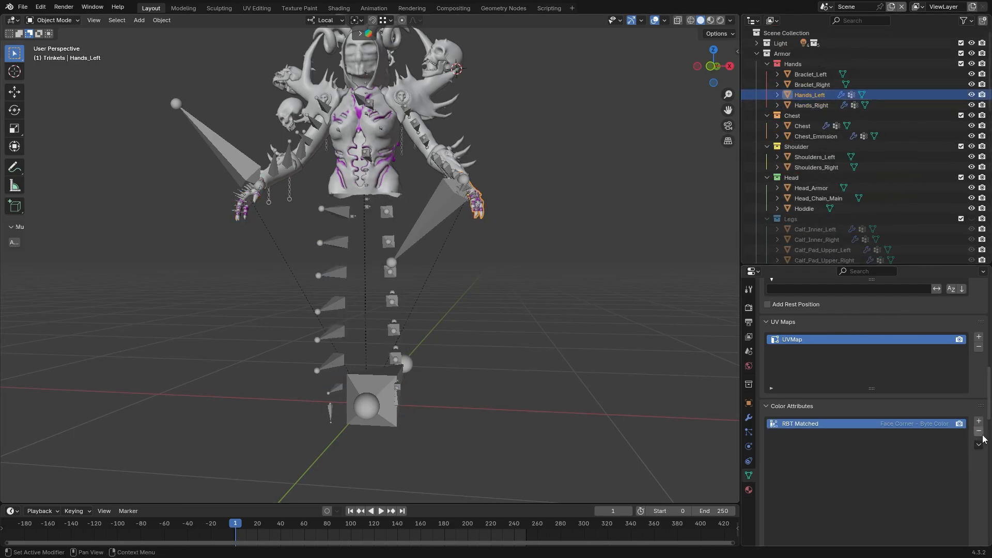
click(979, 431)
click(823, 106)
click(979, 431)
click(822, 136)
click(979, 431)
click(821, 126)
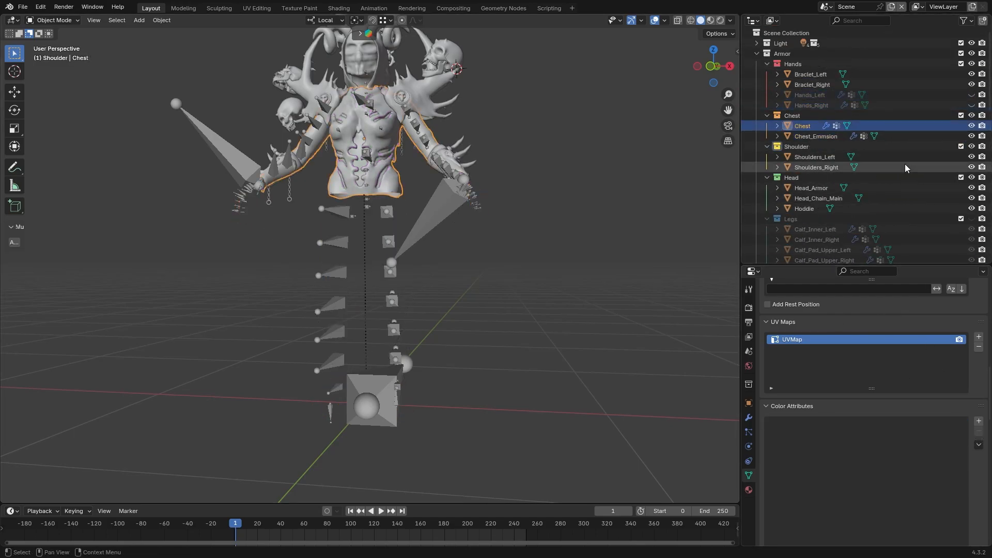
Hide the Chest collection and make the Waist collection visible
click(972, 116)
scroll(931, 181, down, 7)
click(972, 240)
click(655, 20)
middle_drag(535, 203, 553, 240)
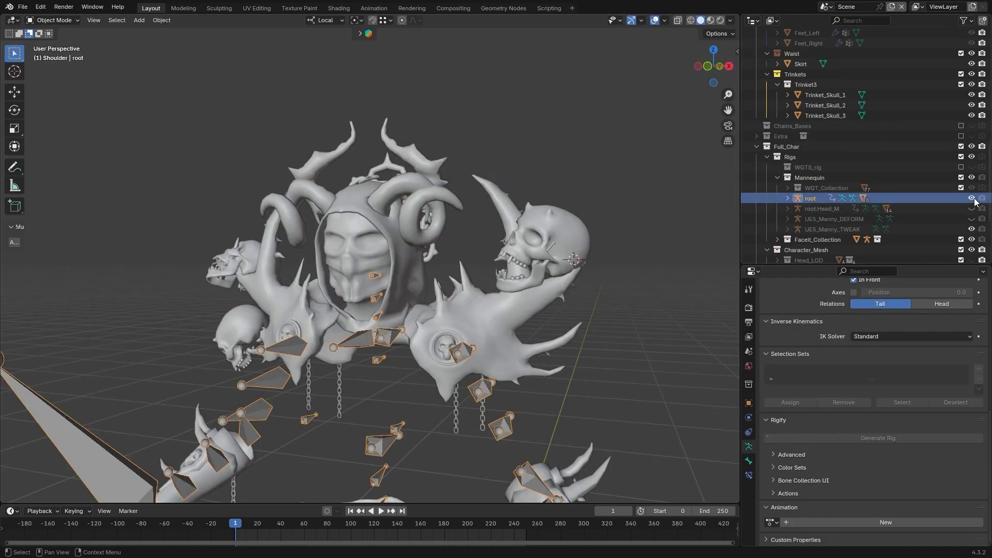
Show the root.Head_M armature in place of root and examine its bones around the head and neck
click(973, 209)
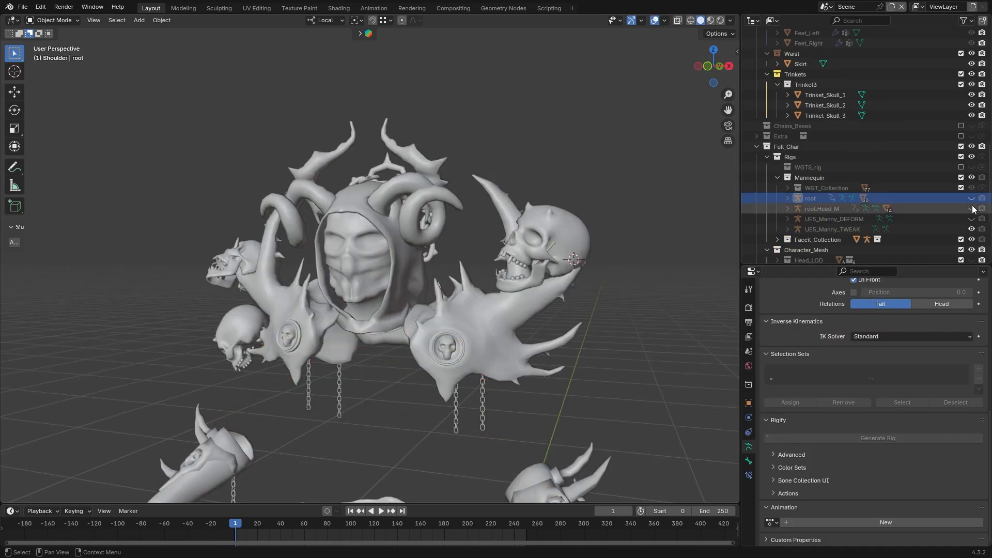
middle_drag(367, 269, 331, 279)
click(354, 334)
middle_drag(356, 332, 452, 295)
scroll(497, 297, up, 3)
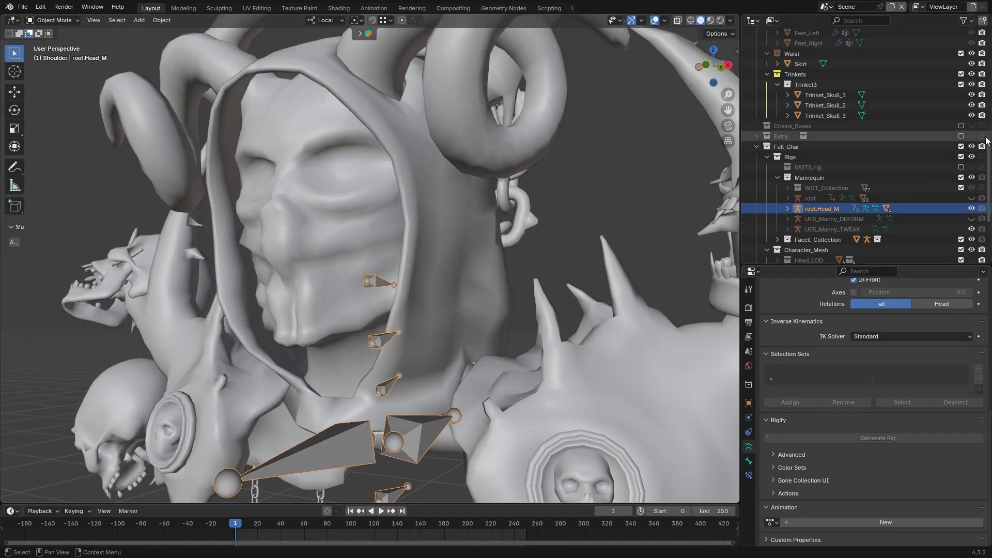
scroll(910, 85, up, 1)
scroll(923, 91, up, 11)
scroll(940, 165, down, 14)
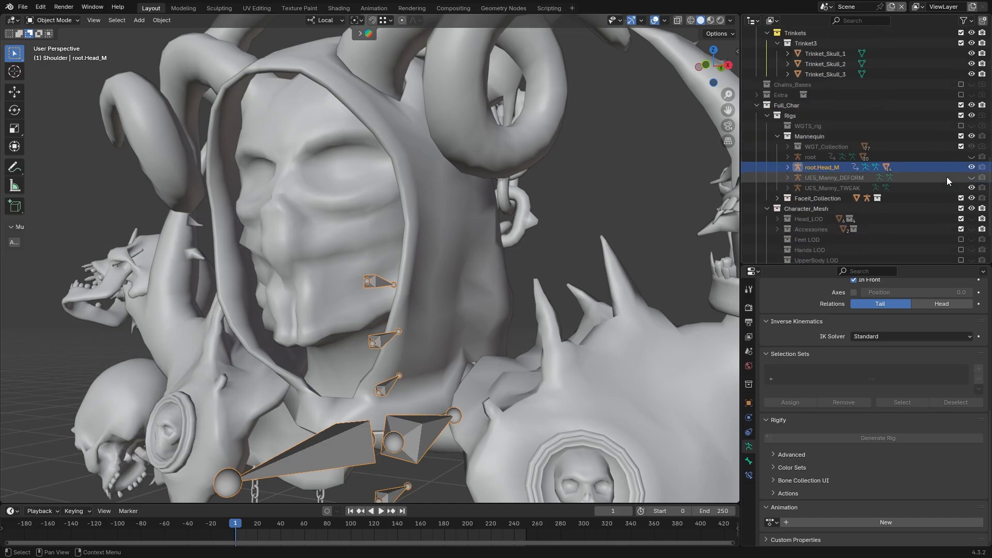
middle_drag(472, 320, 464, 233)
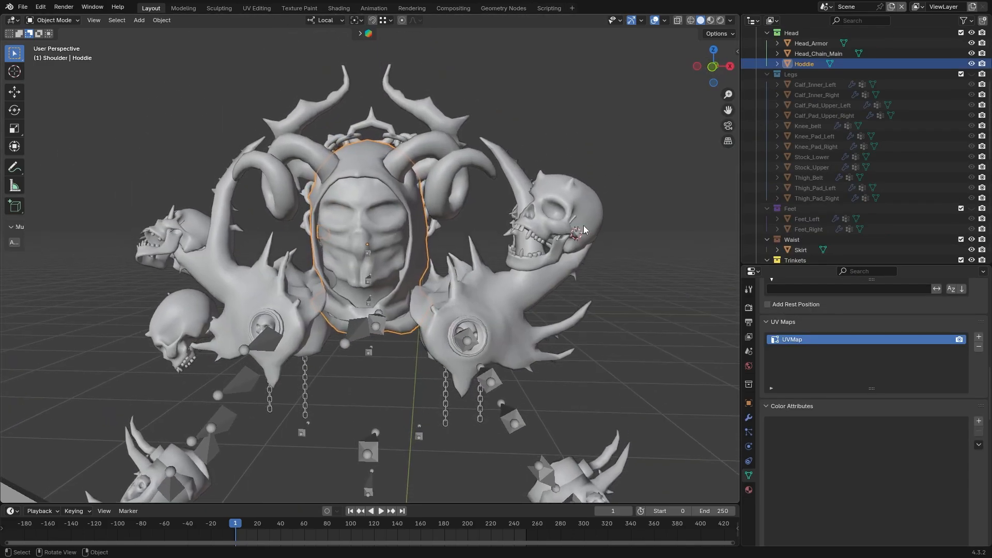
Examine Head_Chain_Main and the head armor from behind in textured shading with Hoddie hidden
scroll(841, 131, up, 2)
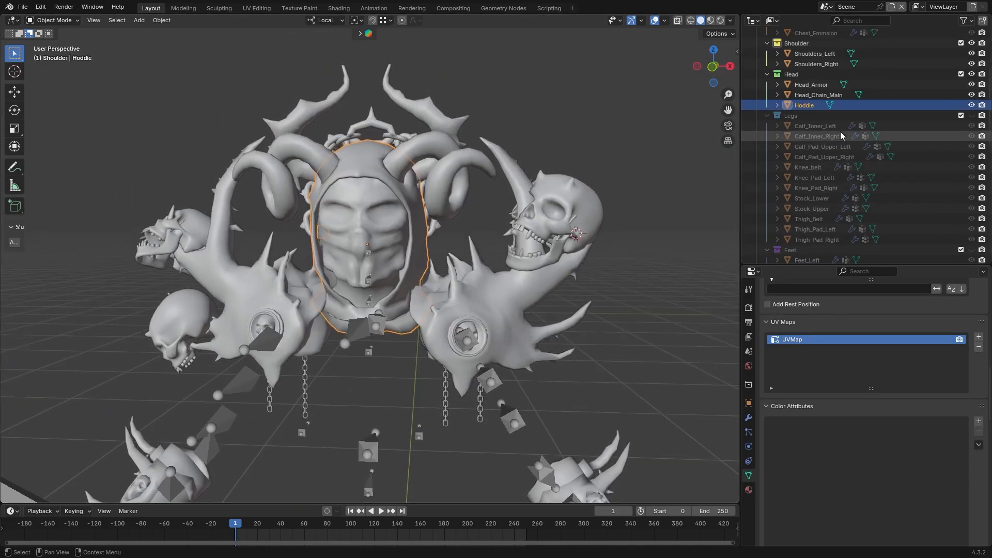
middle_drag(548, 155, 531, 184)
scroll(485, 197, up, 3)
click(471, 186)
scroll(542, 132, up, 4)
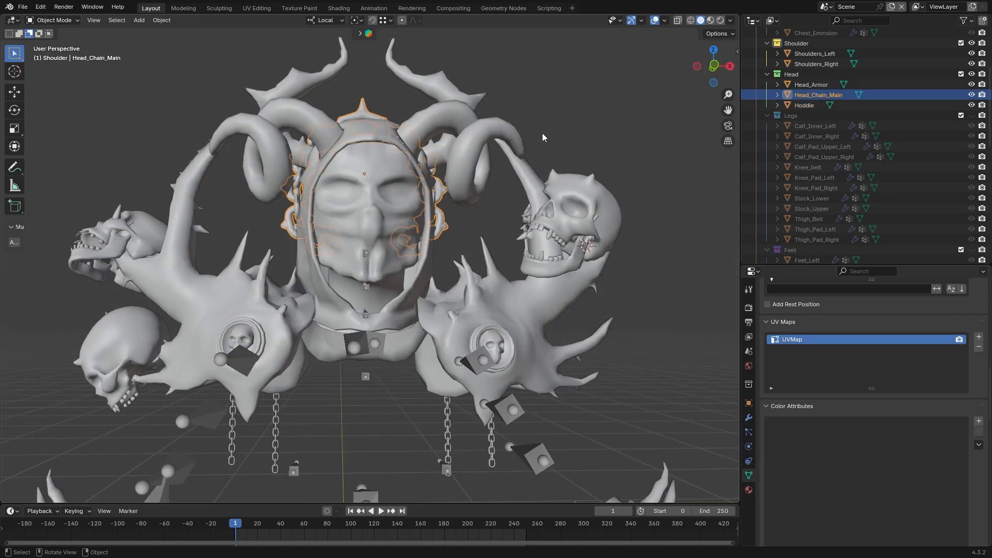
click(376, 148)
mouse_move(377, 148)
middle_down()
mouse_move(332, 173)
mouse_move(492, 175)
mouse_move(377, 189)
mouse_move(328, 221)
mouse_move(457, 241)
mouse_move(468, 224)
mouse_move(429, 181)
middle_up()
key(h)
key(z)
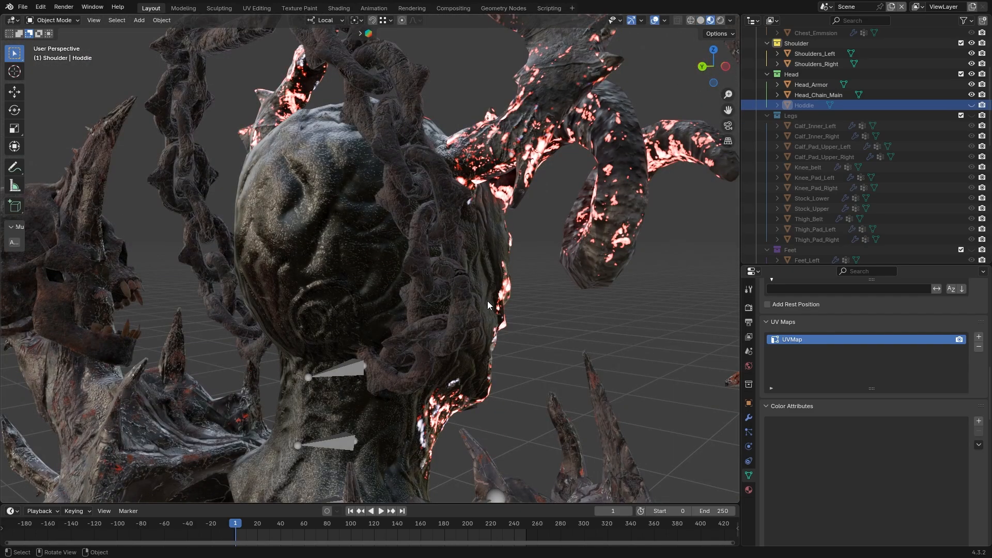
middle_drag(488, 300, 508, 293)
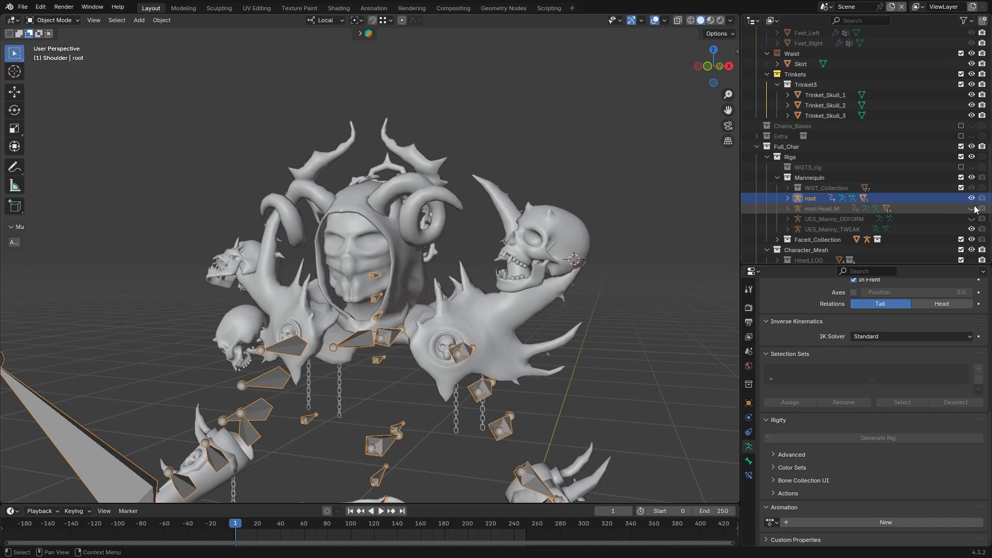
Hide the root armature and show the root.Head_M armature
click(971, 198)
click(971, 208)
middle_drag(420, 232, 338, 259)
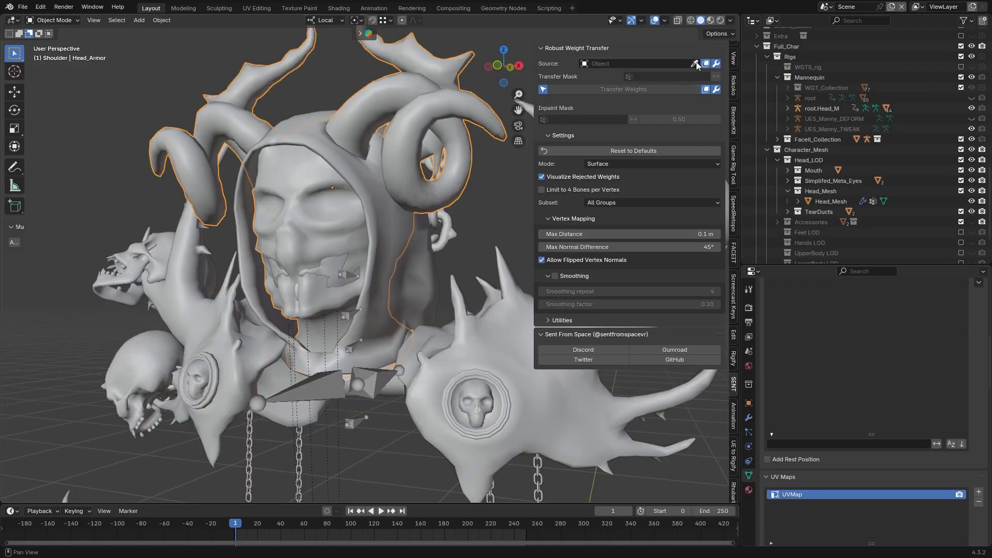
Set Head_Mesh as the Robust Weight Transfer source and transfer its weights to Head_Armor and Hoddie
click(694, 63)
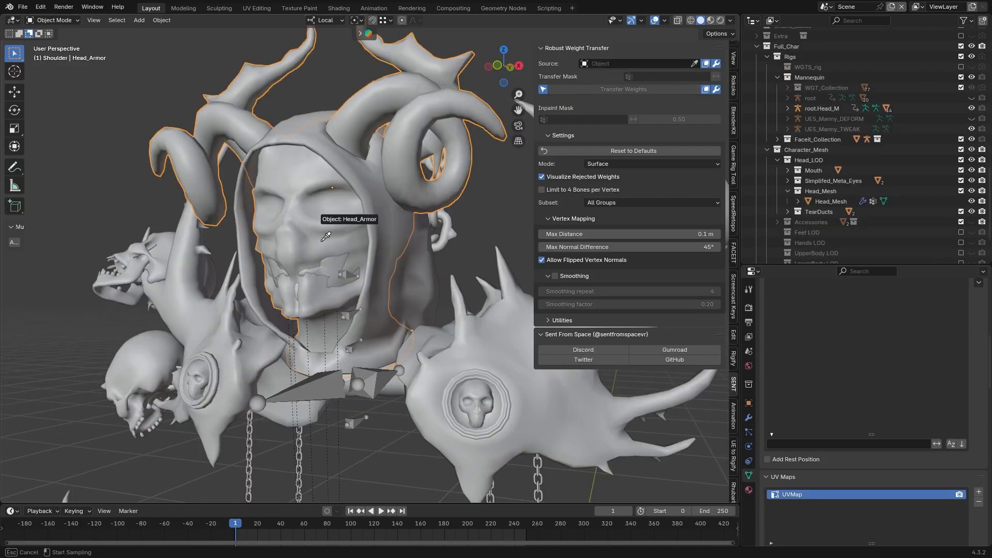
scroll(414, 202, up, 1)
middle_drag(414, 202, 415, 228)
click(638, 90)
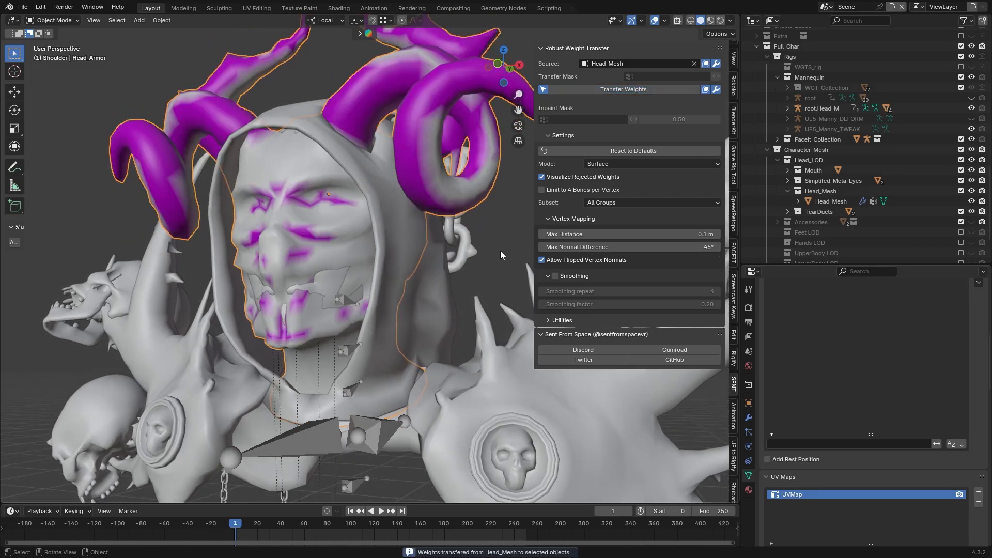
click(436, 232)
click(602, 92)
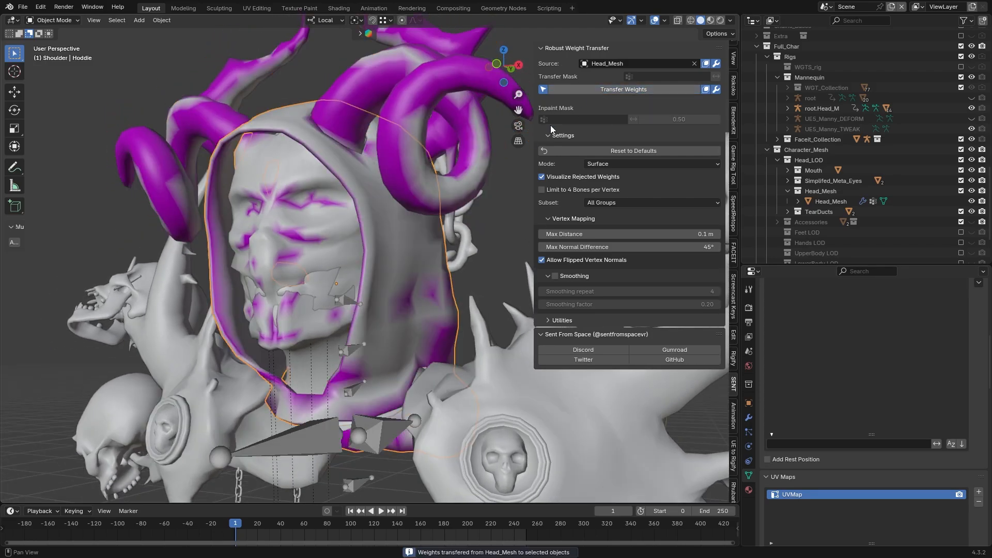
Parent Head_Armor and Hoddie to root.Head_M with Armature Deform, and inspect Head_Armor's head vertex group weights
mouse_move(438, 215)
middle_down()
mouse_move(426, 227)
mouse_move(442, 210)
middle_up()
key(ctrl+p)
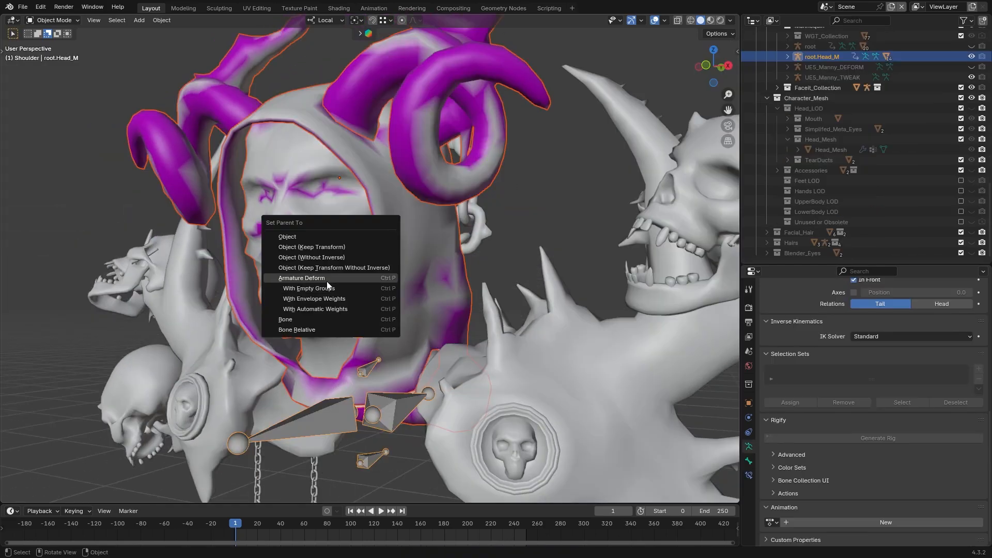
click(339, 278)
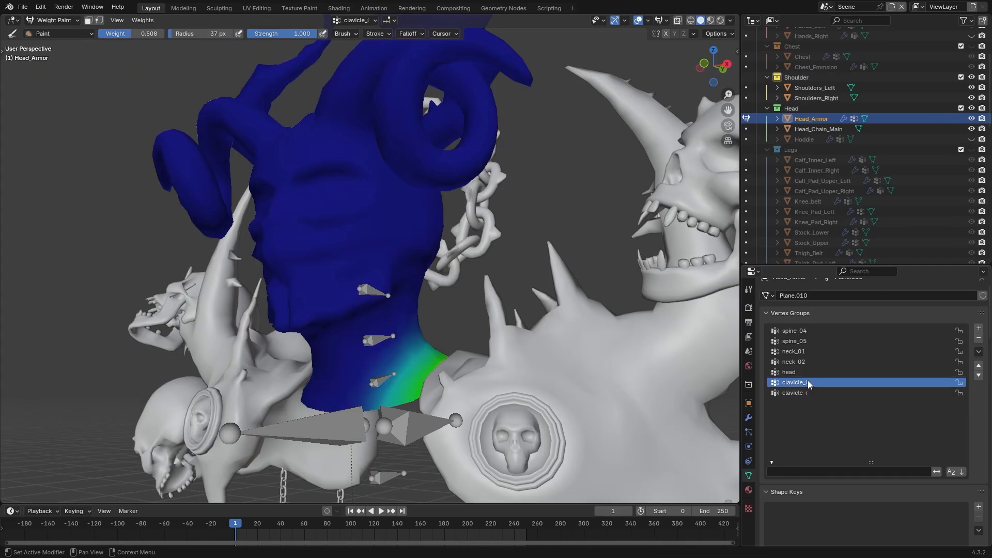
click(803, 372)
middle_drag(274, 230, 293, 228)
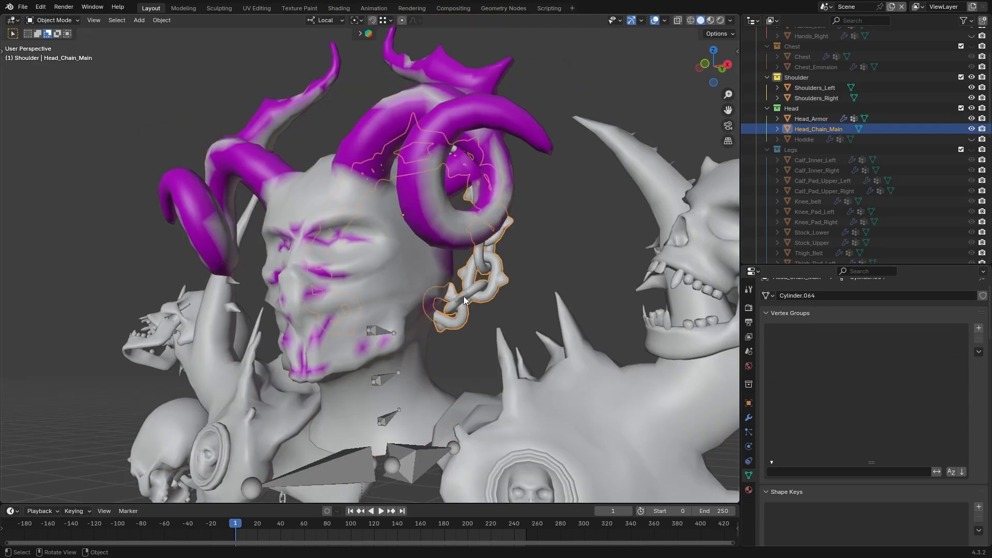
Parent Head_Chain_Main to root.Head_M with armature deformation and fill its head vertex group using Set Weight
shift+click(438, 458)
key(ctrl+p)
click(382, 469)
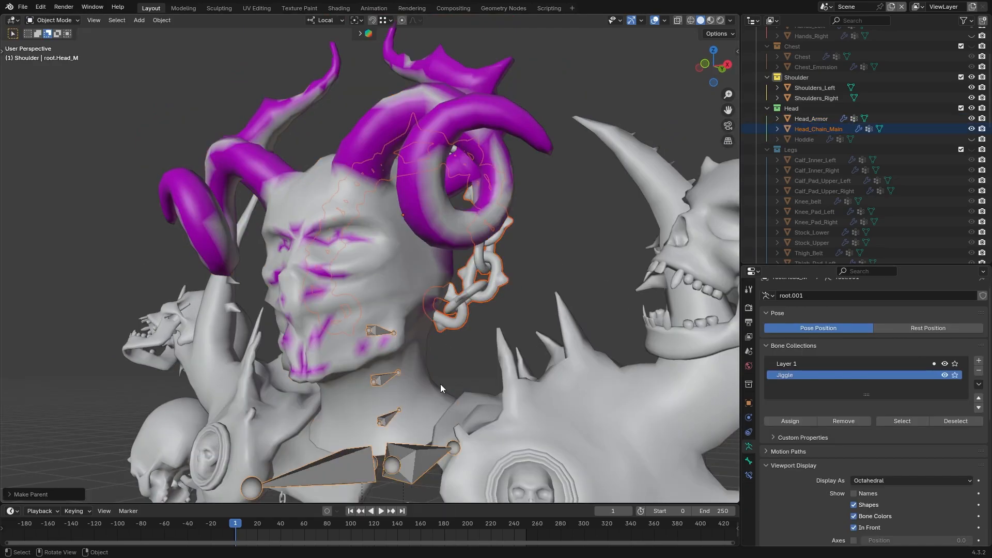
shift+click(479, 301)
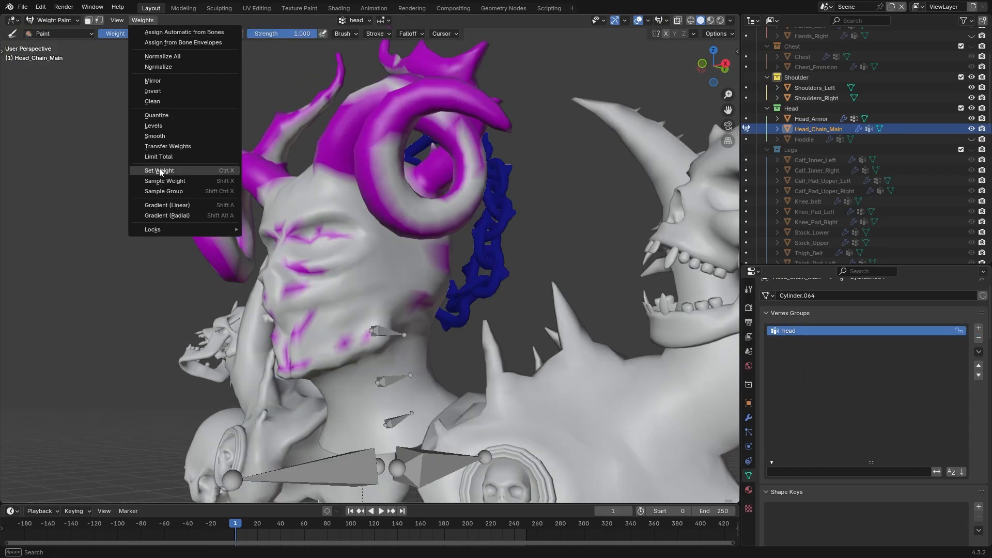
click(155, 171)
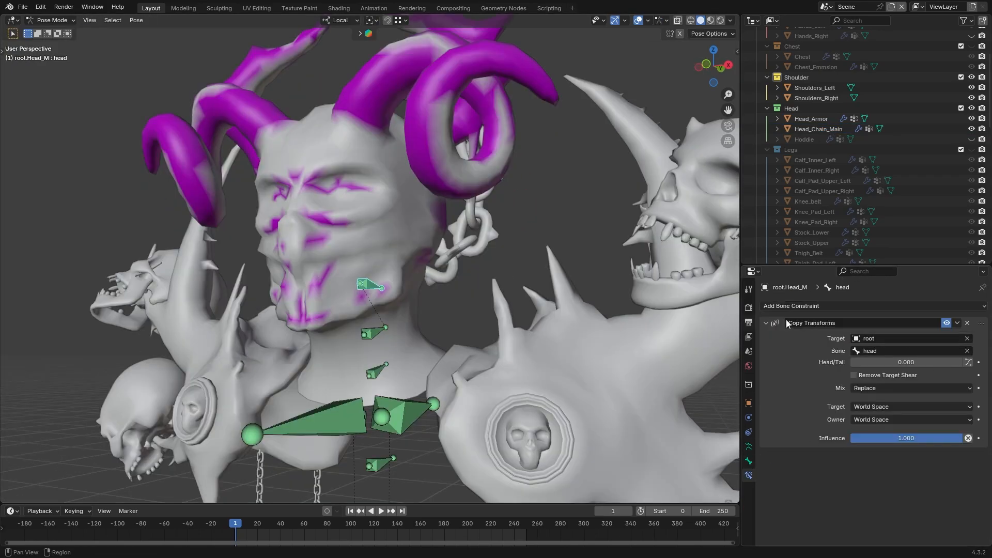
Show the root armature and test the head armor by rotating root's head bone in Pose Mode
scroll(882, 179, down, 10)
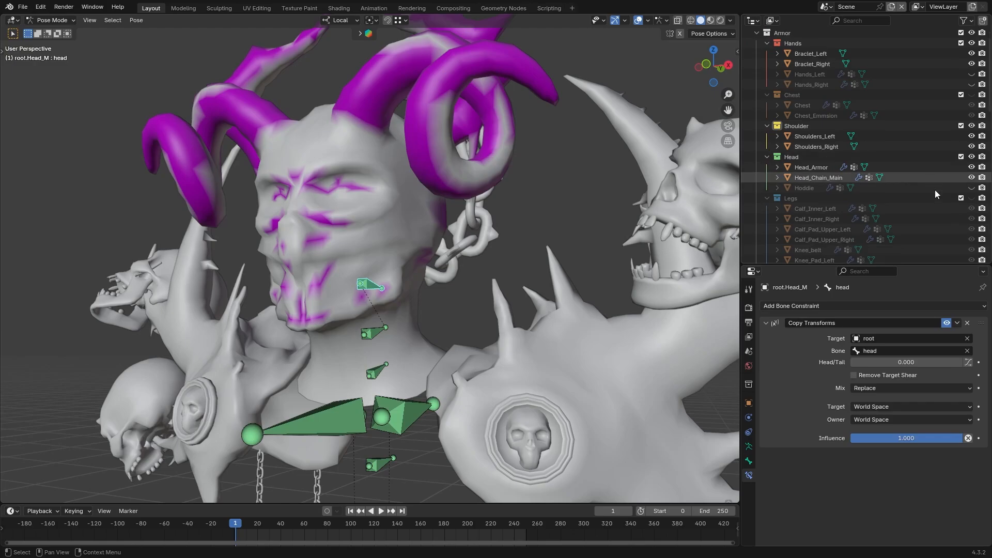
scroll(895, 219, down, 1)
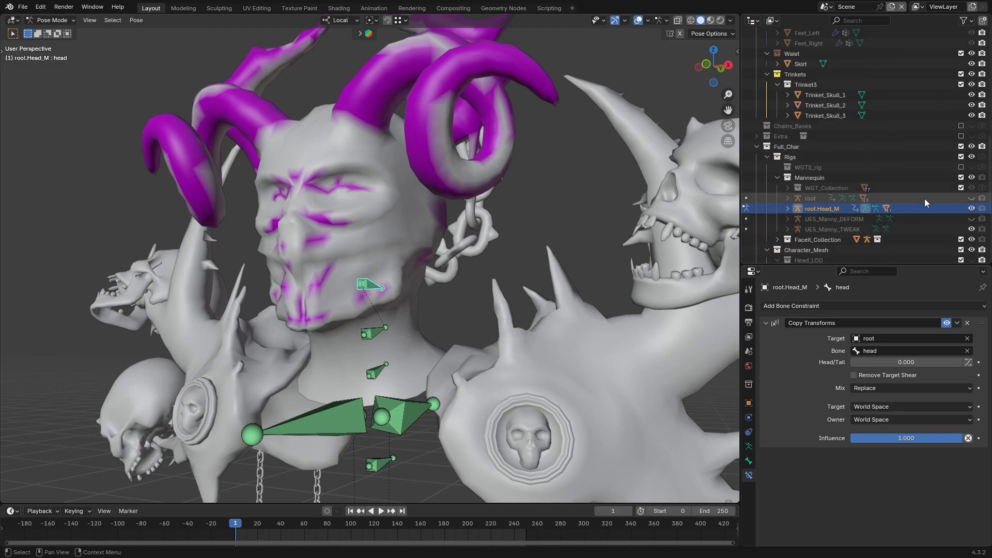
click(972, 198)
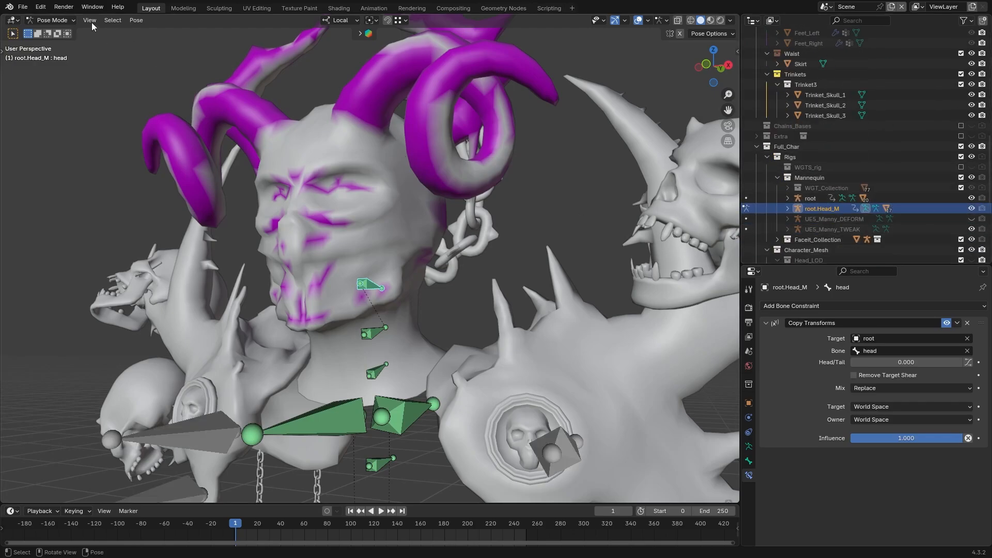
click(59, 32)
click(214, 430)
click(369, 284)
key(r)
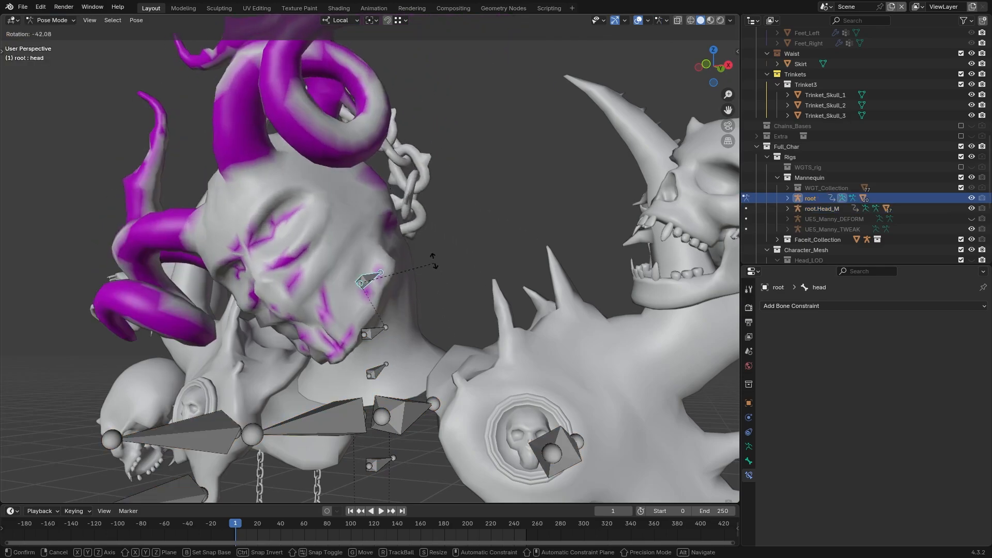
right_click(415, 283)
Test-rotate the head and neck_02 bones from the front to check how the hood and armor follow
scroll(414, 287, down, 4)
middle_drag(414, 287, 456, 296)
key(r)
key(z)
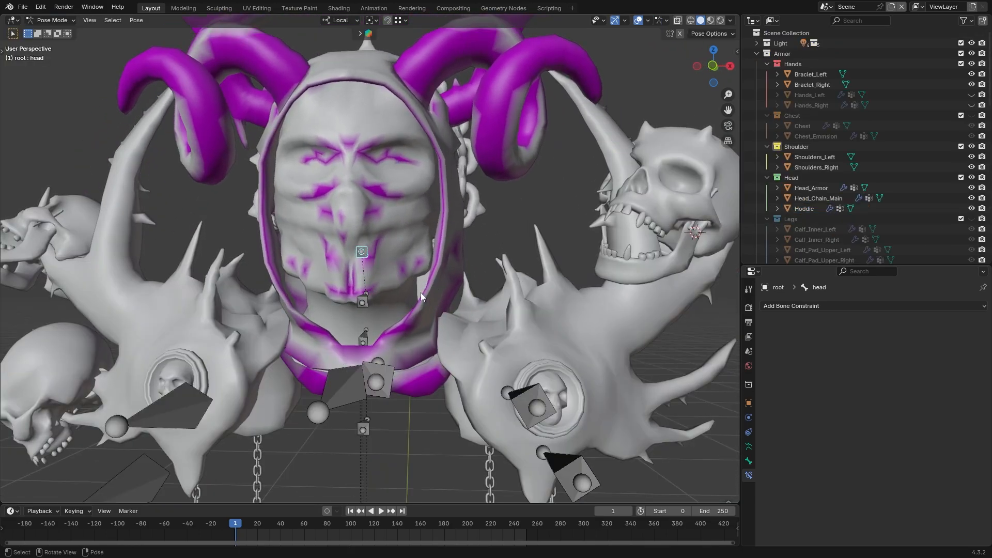
key(r)
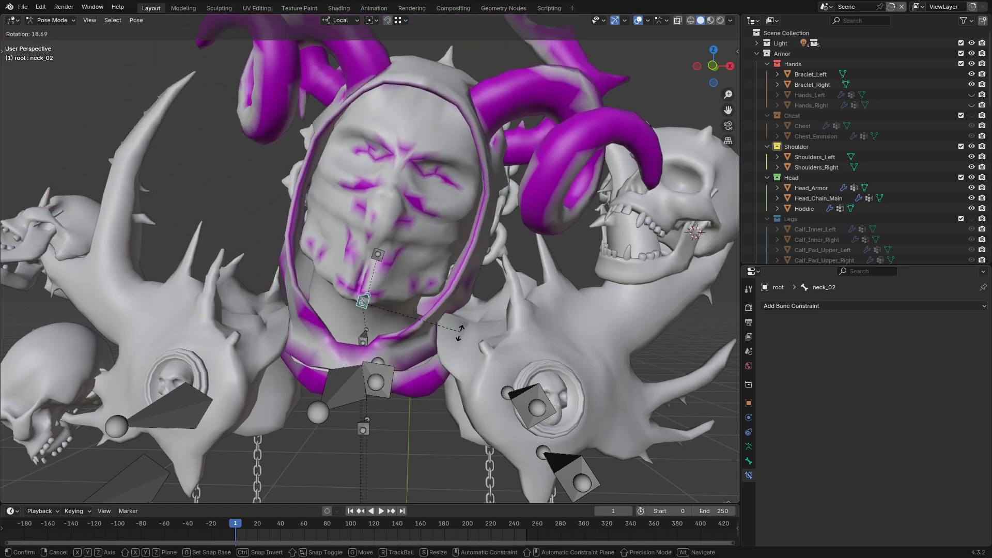
right_click(447, 302)
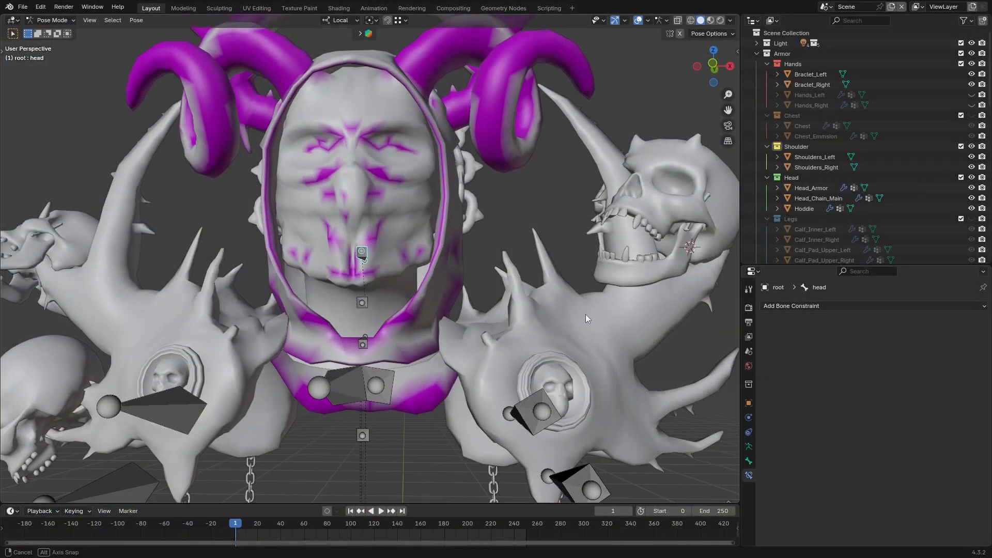
Tilt the head bone sideways to deform the hood, and select Hoddie in Object Mode
key(r)
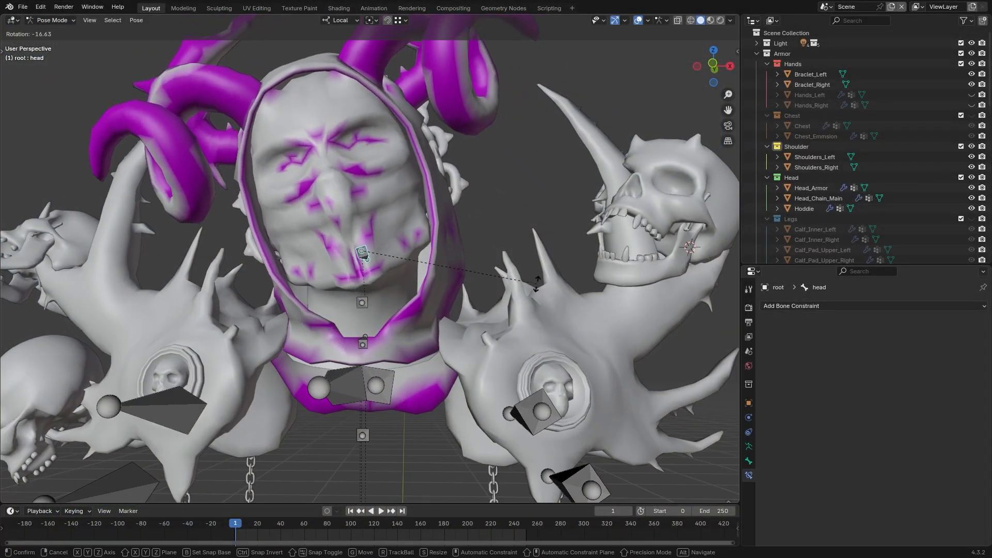
click(523, 251)
middle_drag(523, 251, 545, 251)
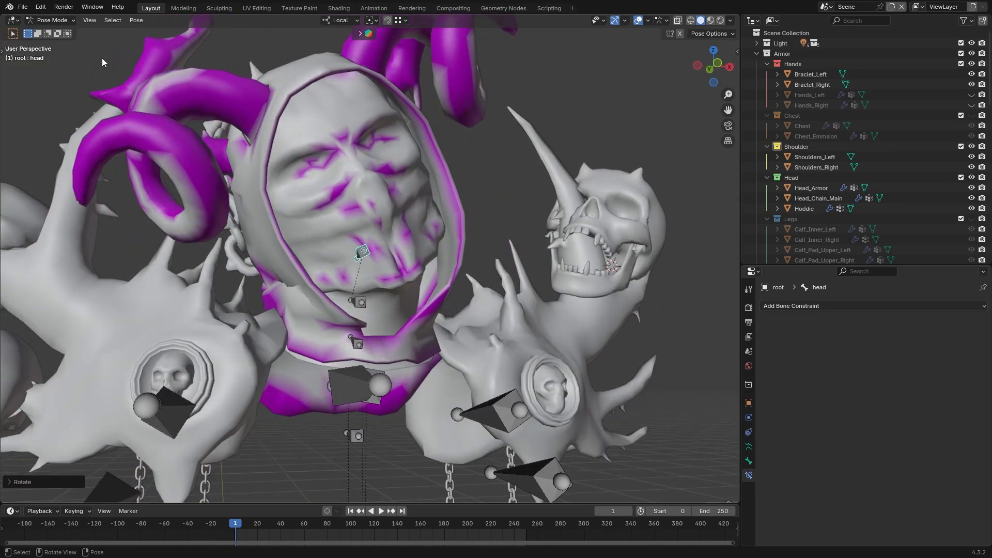
click(57, 32)
click(324, 222)
mouse_move(324, 222)
middle_down()
mouse_move(382, 265)
mouse_move(271, 262)
mouse_move(681, 436)
middle_up()
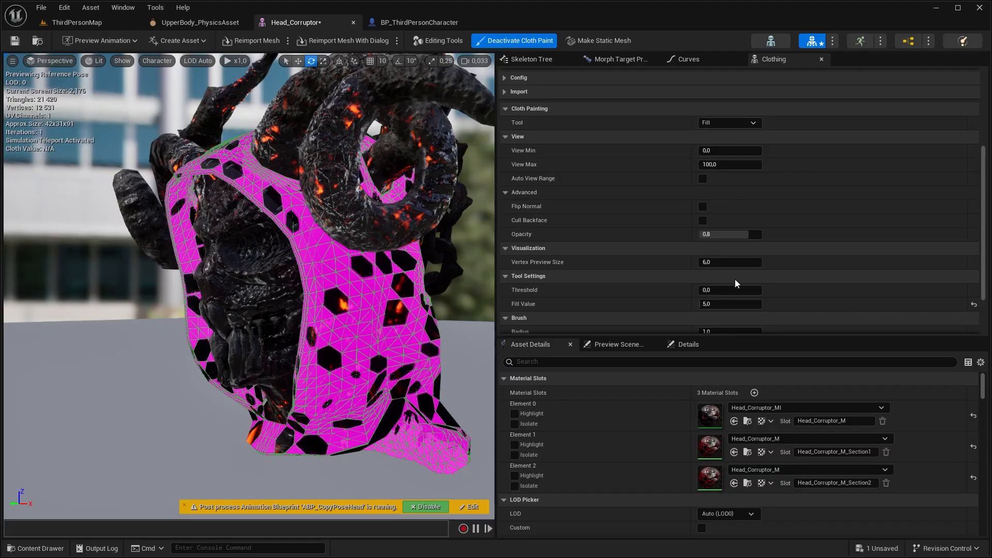
Switch to Unreal Editor, change the cloth paint Fill Value on Head_Corruptor, and fill the hood's cloth mesh
scroll(724, 261, down, 2)
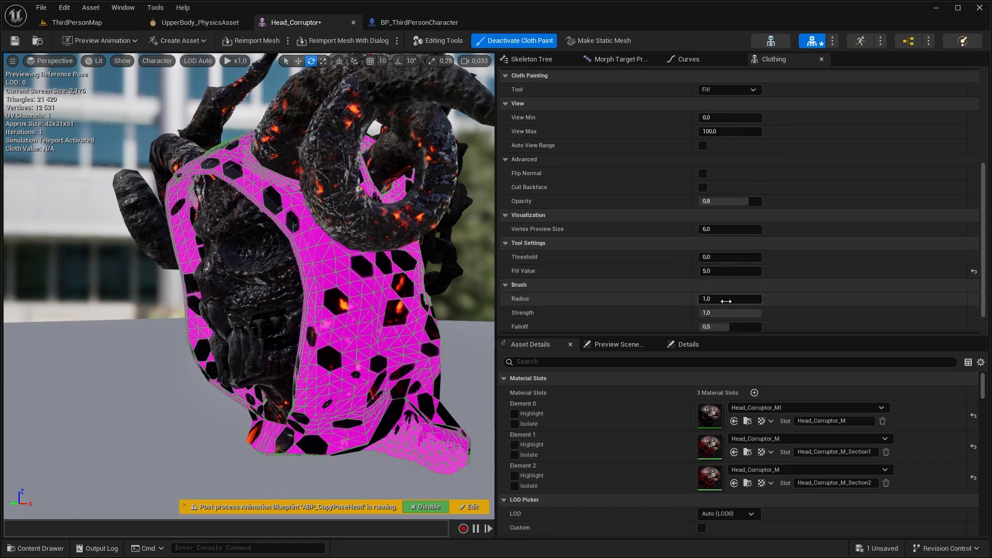
scroll(729, 261, down, 2)
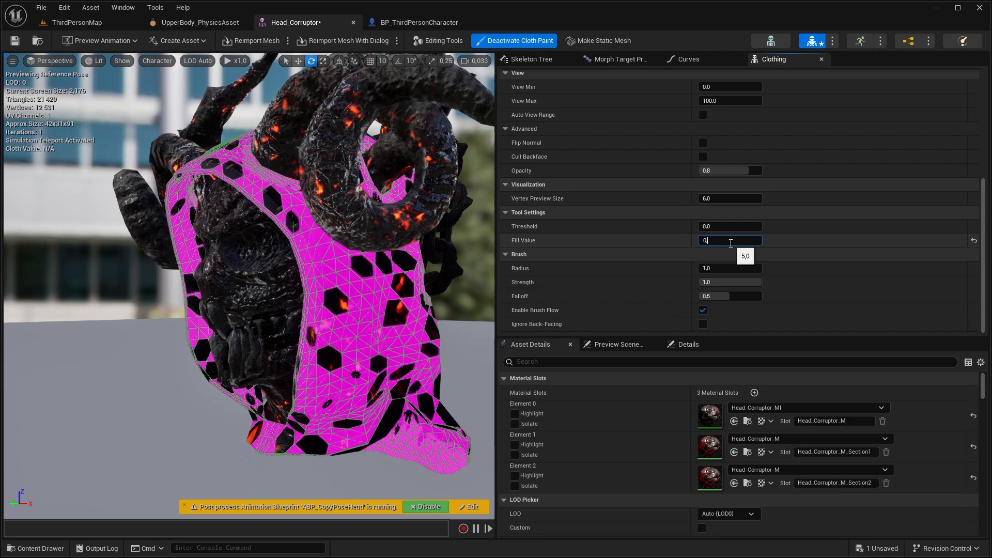
click(345, 303)
right_drag(393, 347, 423, 343)
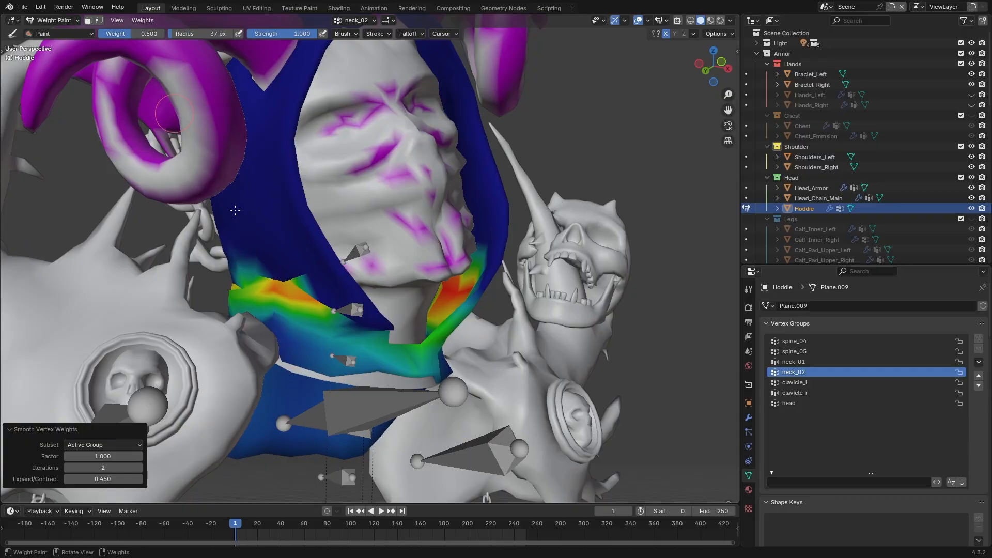
Back in Blender, remove the RBT Matched color attribute from Hoddie and Head_Armor, and check Head_Chain_Main for leftovers
mouse_move(302, 274)
middle_down()
mouse_move(327, 288)
mouse_move(362, 259)
middle_up()
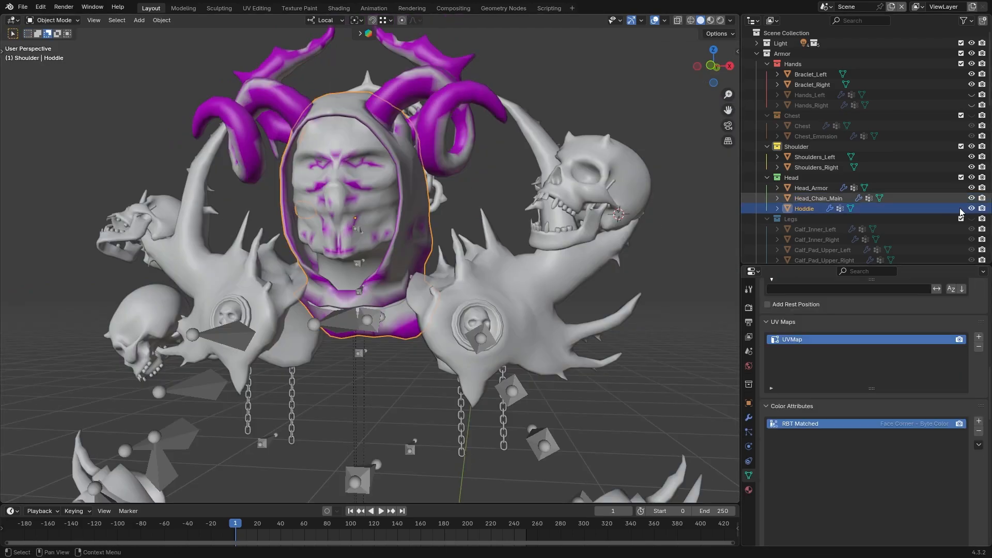
click(979, 432)
click(386, 206)
click(979, 432)
middle_drag(503, 206, 445, 199)
click(434, 191)
scroll(868, 392, up, 10)
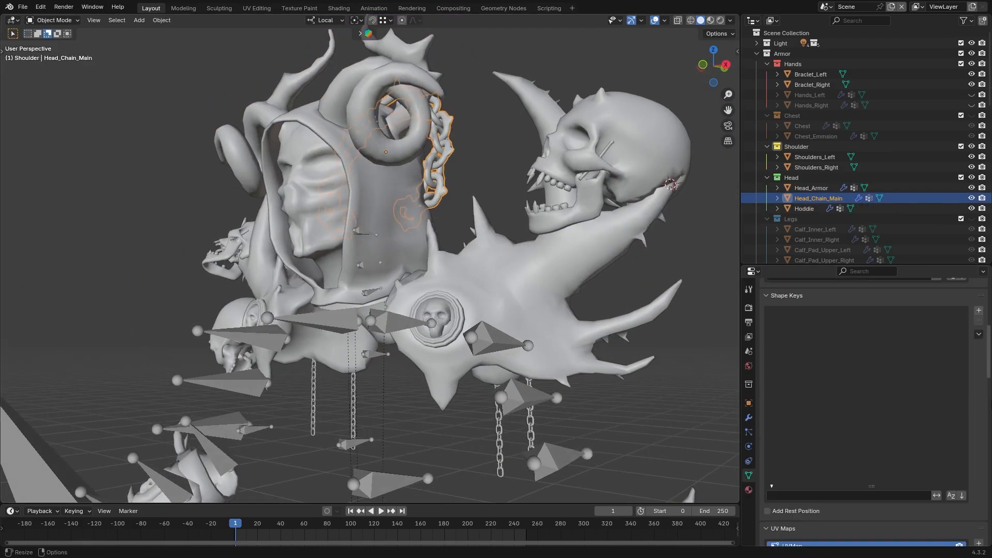
Select Braclet_Left and examine its hanging chain and the nearby arm bones of the root armature
middle_drag(507, 268, 532, 290)
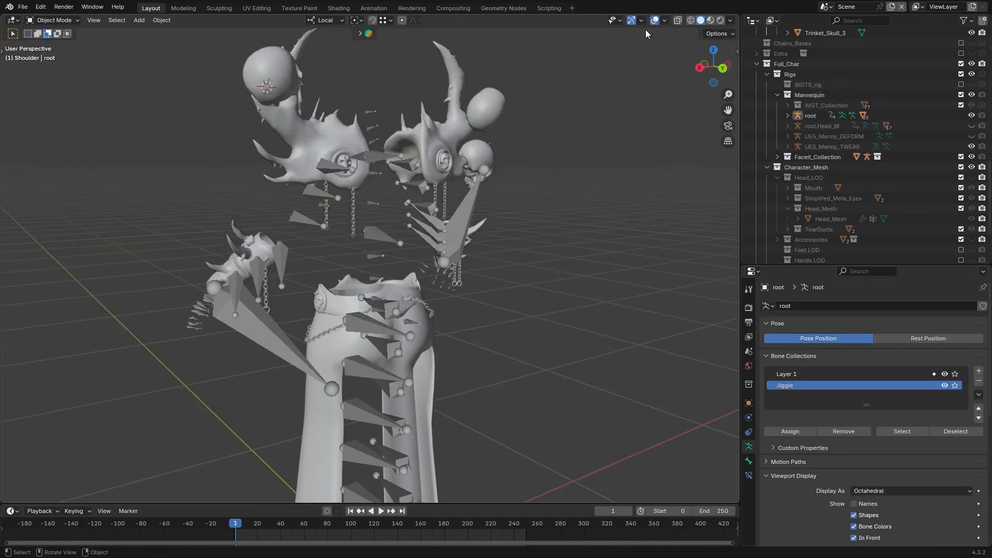
middle_drag(289, 243, 503, 259)
click(421, 238)
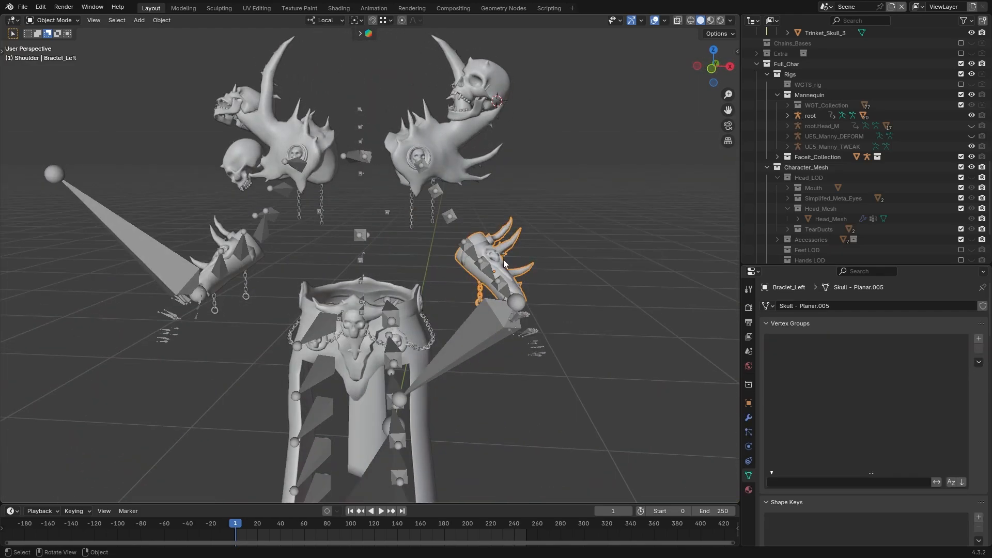
scroll(604, 277, up, 5)
middle_drag(604, 277, 348, 226)
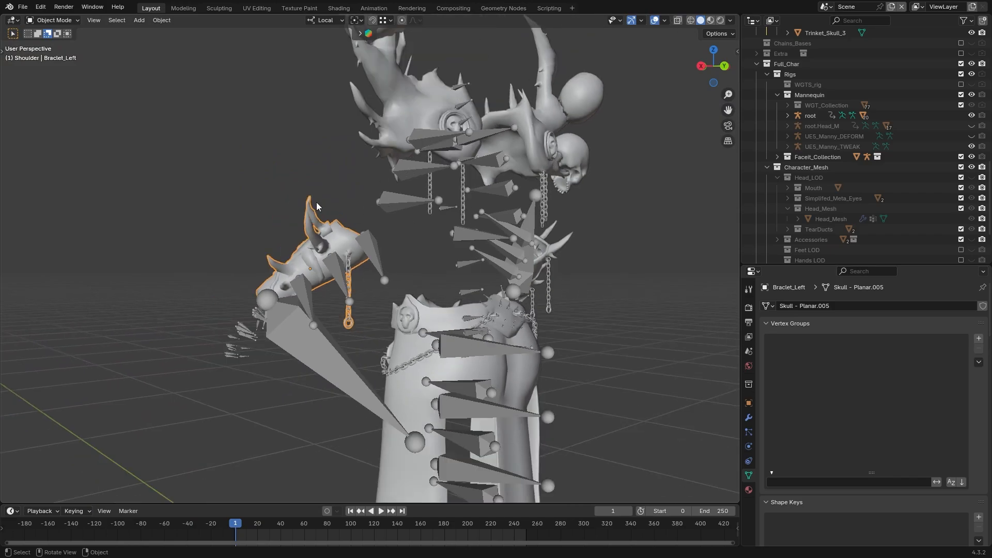
scroll(354, 221, up, 4)
middle_drag(348, 226, 523, 215)
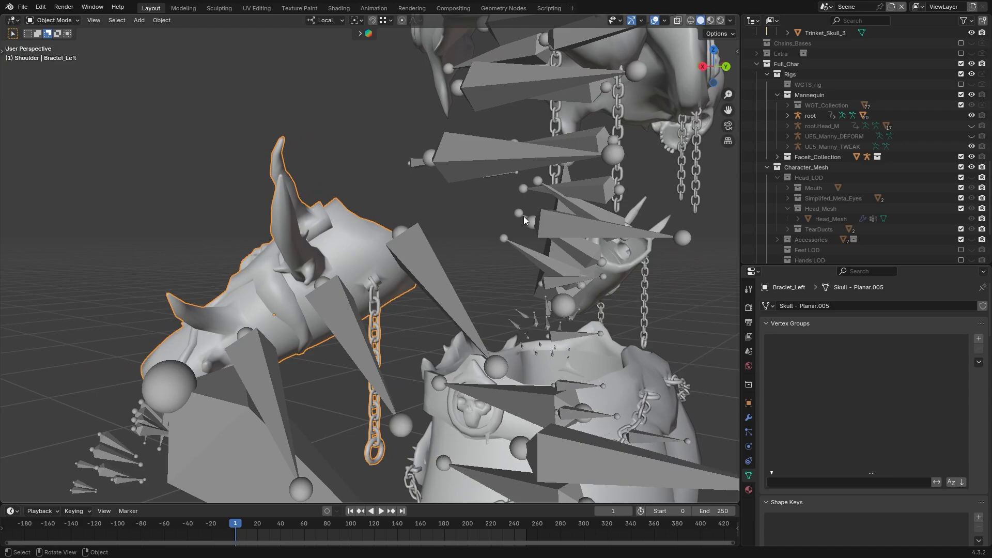
Duplicate the root armature in place and rename the copy root.WR_LC
click(523, 216)
key(KP_Decimal)
key(shift+d)
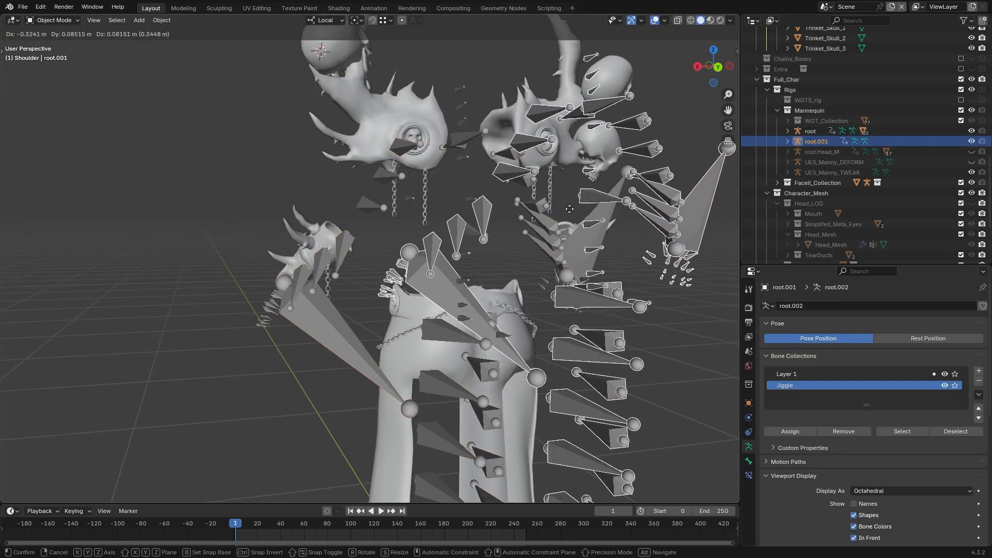
right_click(469, 199)
double_click(836, 138)
text(root.WR)
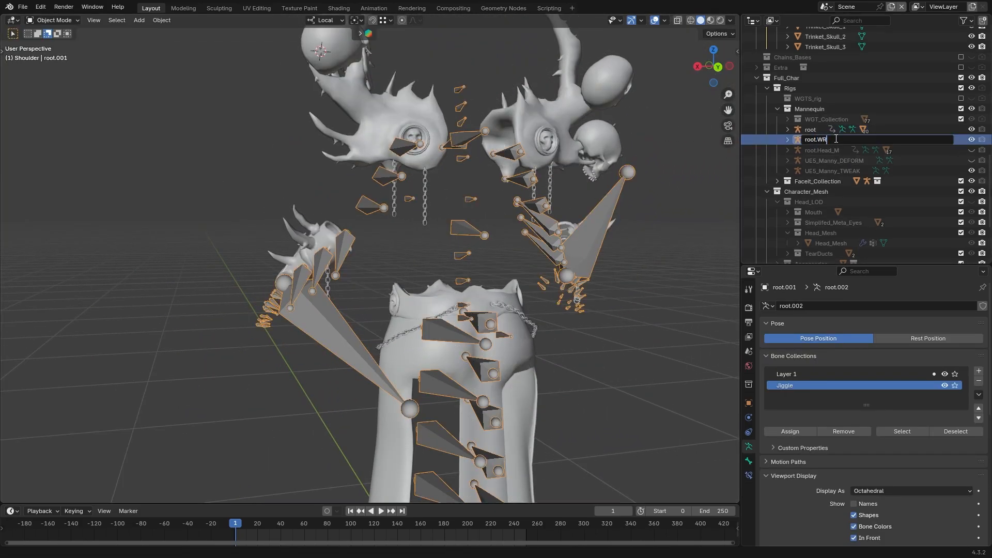
text(_LC)
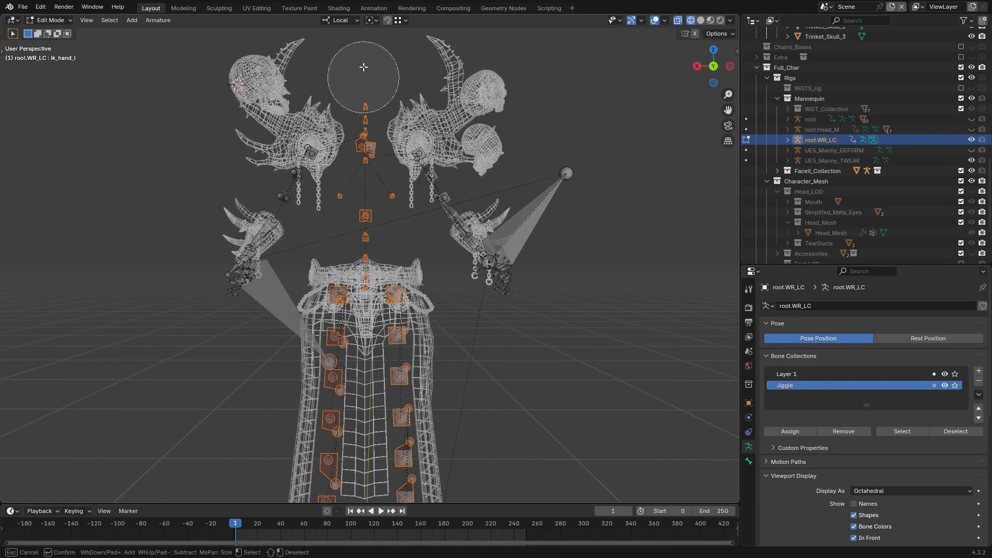
Delete the spine, neck and leg bones of root.WR_LC in Edit Mode
middle_drag(363, 67, 330, 83)
scroll(356, 269, down, 3)
key(c)
click(551, 212)
key(x)
middle_drag(552, 212, 466, 217)
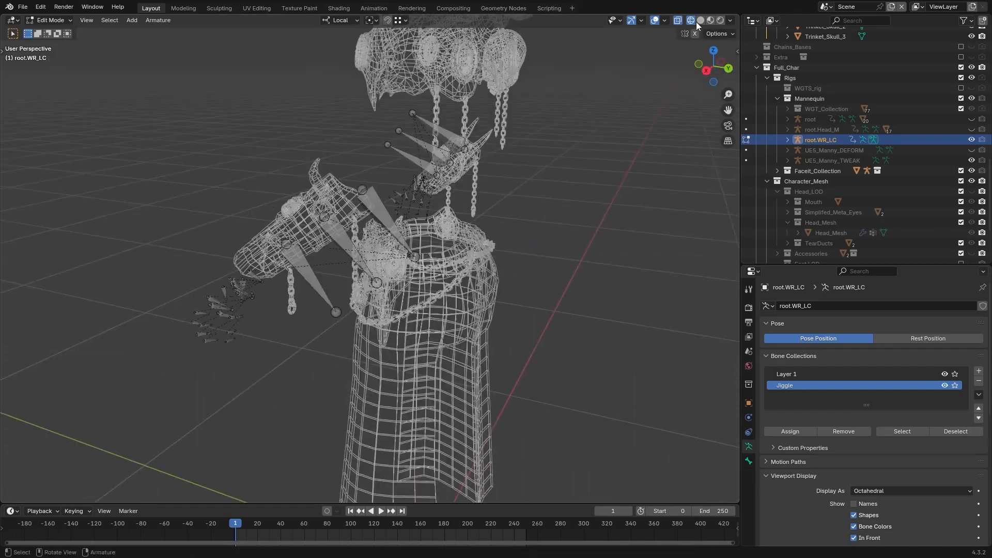
Delete the surplus arm bones and the hand and finger bones, keeping the forearm bones at the bracelets
click(700, 20)
key(x)
mouse_move(382, 248)
middle_down()
mouse_move(271, 259)
mouse_move(331, 258)
middle_up()
key(c)
click(191, 256)
key(Escape)
middle_drag(190, 256, 472, 256)
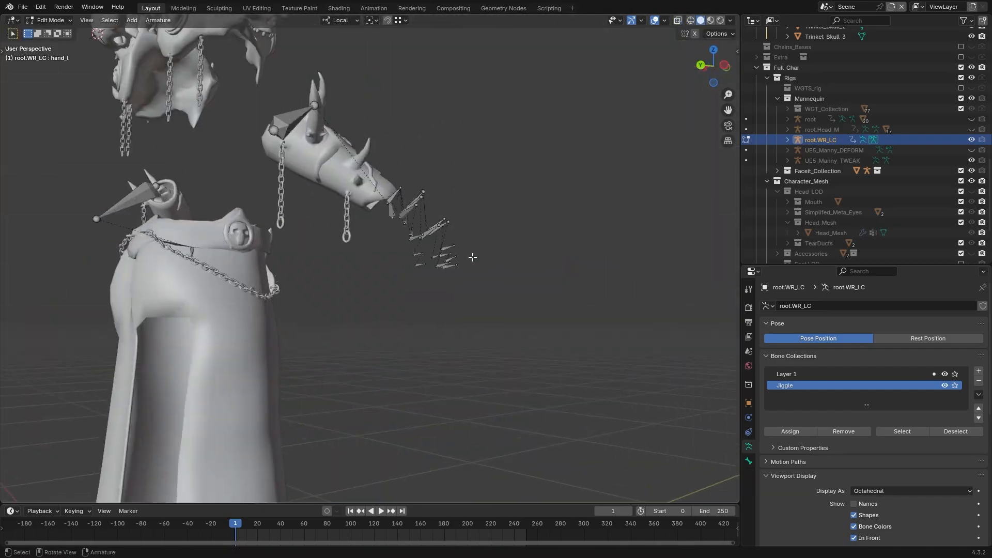
scroll(472, 257, up, 3)
key(c)
drag(449, 243, 427, 217)
key(x)
Reset the 3D cursor to the world origin and add a bone there named WR_Chain_MainInner_L
scroll(430, 256, down, 3)
middle_drag(348, 221, 329, 181)
key(a)
key(shift+c)
key(shift+a)
click(100, 493)
key(BackSpace)
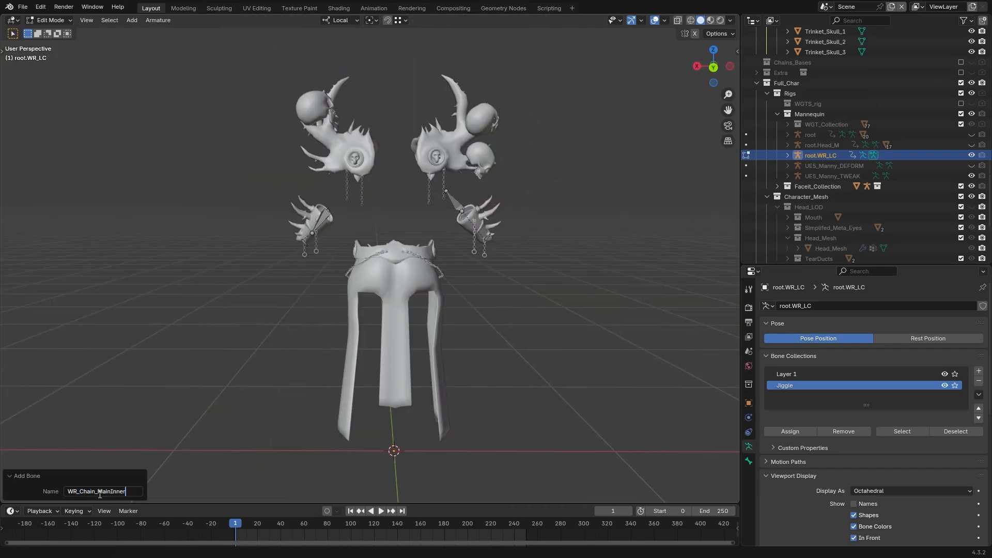
shift+middle_drag(393, 373, 378, 196)
scroll(450, 279, up, 14)
click(532, 318)
scroll(440, 289, down, 14)
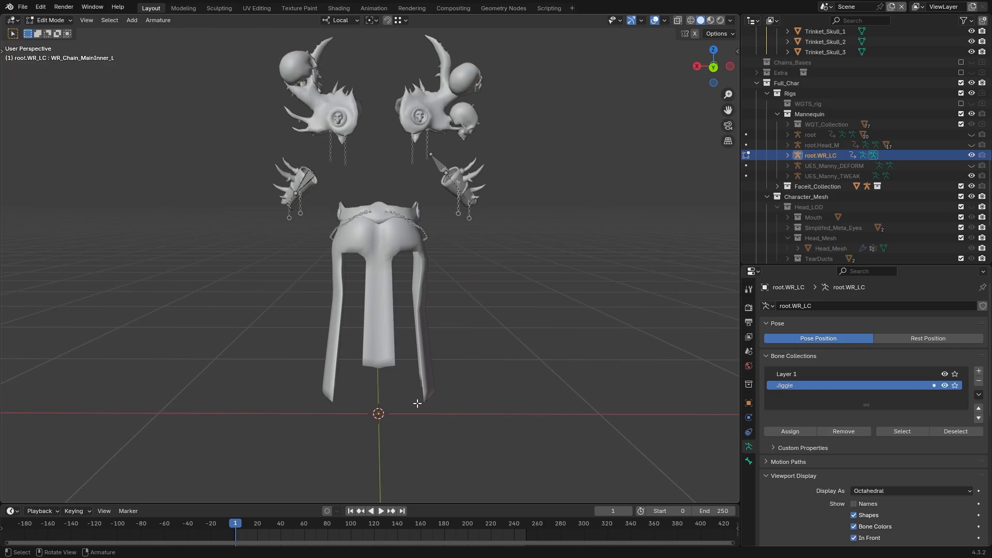
key(g)
key(z)
key(Escape)
Set the transform orientation to Global and raise WR_Chain_MainInner_L along Z to bracelet height
click(336, 22)
click(338, 47)
key(g)
key(z)
click(380, 133)
Move WR_Chain_MainInner_L along X to Braclet_Left and shift it -0.009422 m along Y
key(g)
key(x)
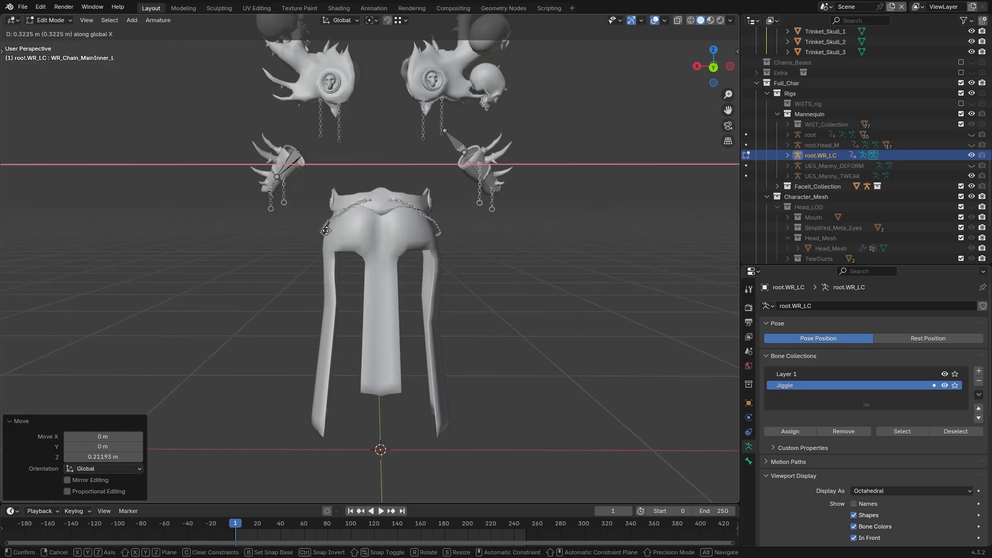
click(295, 135)
scroll(295, 155, up, 5)
middle_drag(294, 155, 413, 207)
shift+middle_drag(290, 263, 496, 245)
scroll(497, 246, up, 3)
key(g)
key(y)
click(478, 247)
Switch to a wireframe top view and nudge WR_Chain_MainInner_L -0.007173 m along Y
scroll(478, 247, down, 9)
key(KP_7)
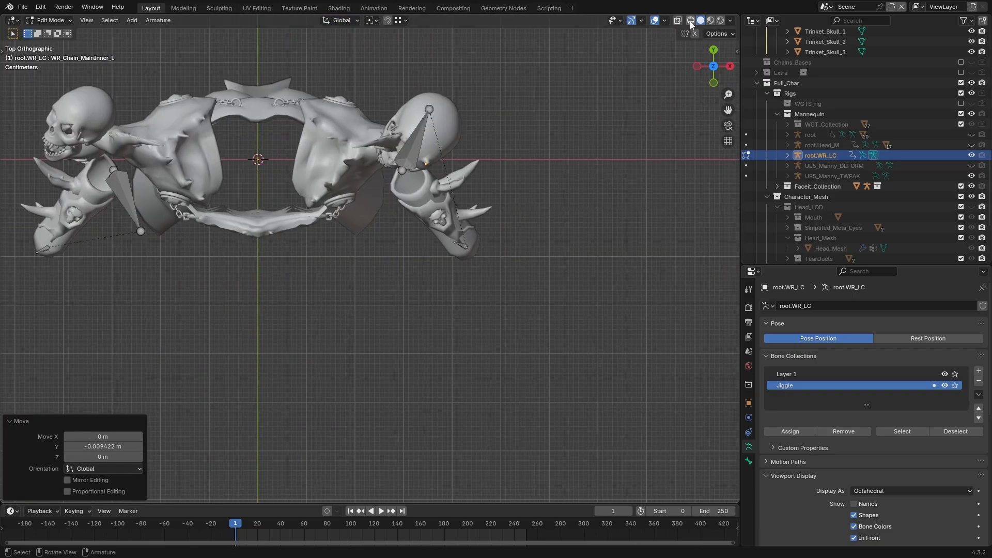
click(691, 20)
scroll(331, 171, up, 8)
key(g)
key(y)
key(Escape)
scroll(930, 124, up, 5)
scroll(929, 124, up, 4)
scroll(345, 139, up, 10)
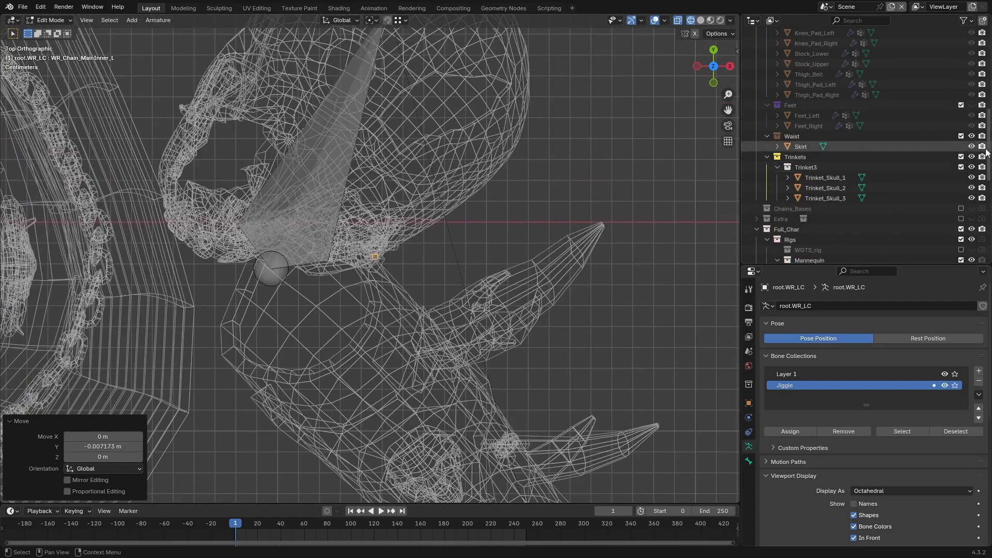
Align WR_Chain_MainInner_L with the inner chain along Y and rotate it about the global X axis to point straight down
key(g)
key(y)
click(392, 244)
scroll(395, 243, down, 10)
middle_drag(480, 289, 390, 191)
shift+middle_drag(408, 166, 429, 215)
scroll(430, 215, up, 5)
key(r)
key(x)
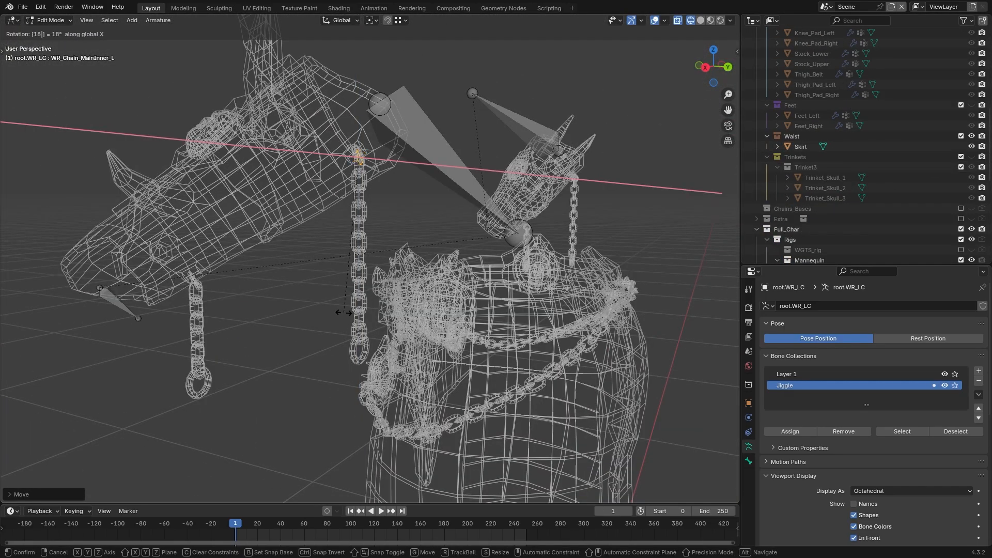
click(344, 313)
scroll(357, 273, up, 2)
Duplicate WR_Chain_MainInner_L along X for the outer bracelet chain and align the copy to that chain in top view
key(shift+d)
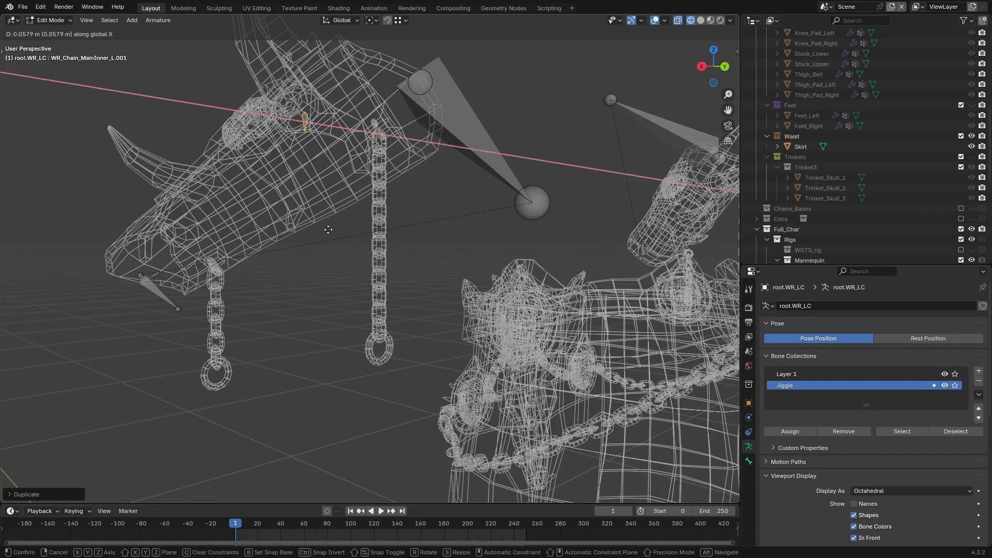
click(321, 228)
middle_drag(322, 228, 580, 173)
key(KP_7)
scroll(403, 186, up, 6)
key(g)
key(x)
key(y)
click(394, 194)
Fit the duplicated bone to the top link of the outer chain by adjusting its scale and shifting it along Y
middle_drag(393, 194, 274, 103)
shift+middle_drag(413, 282, 307, 202)
middle_drag(455, 235, 398, 237)
key(s)
click(401, 251)
key(g)
key(y)
click(485, 228)
scroll(398, 238, down, 4)
Set lowerarm_l as the parent of WR_Chain_MainInner_L
click(749, 461)
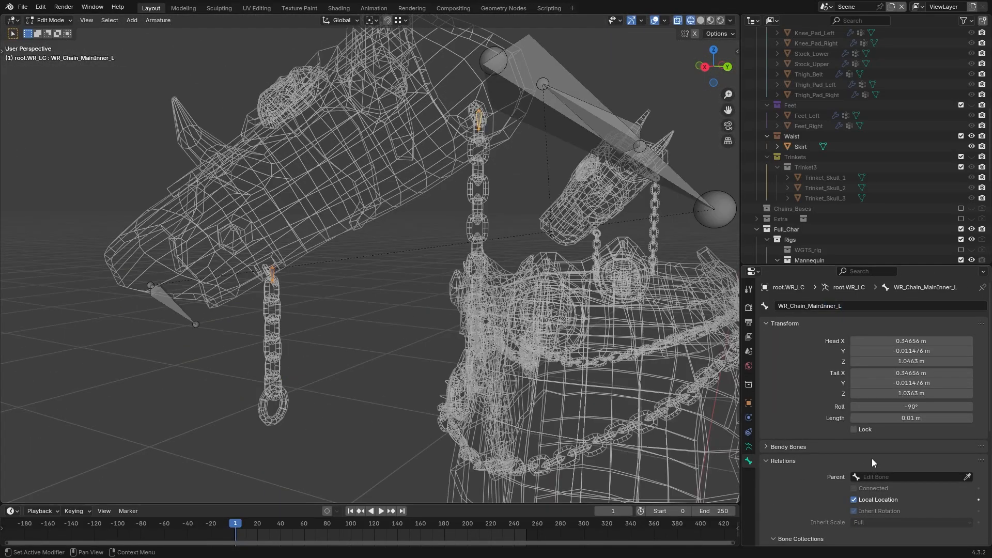
middle_drag(527, 252, 497, 253)
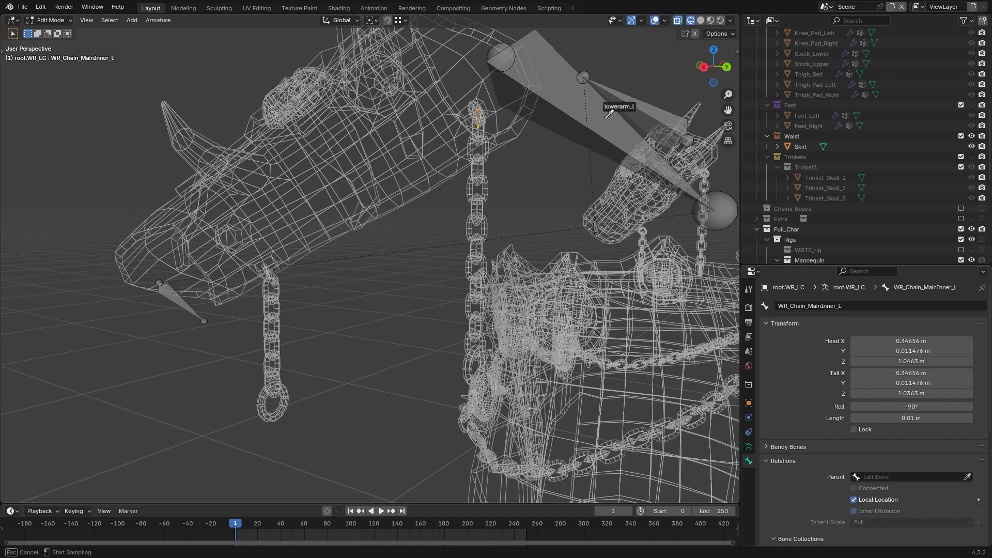
middle_drag(476, 243, 269, 268)
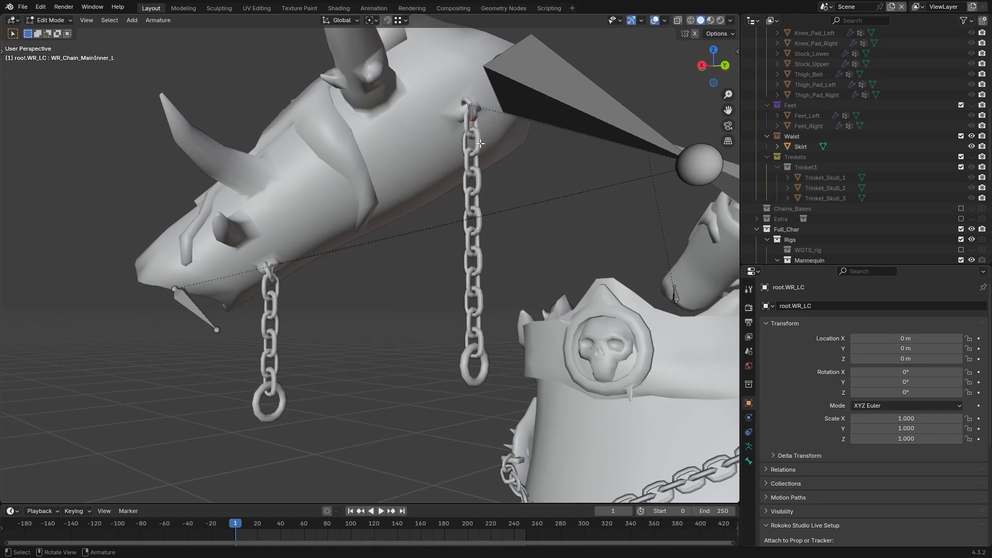
Extrude a bone down along Z from WR_Chain_MainInner_L over the first chain links and name it WR_Chain_PartInner_L
key(shift+d)
key(z)
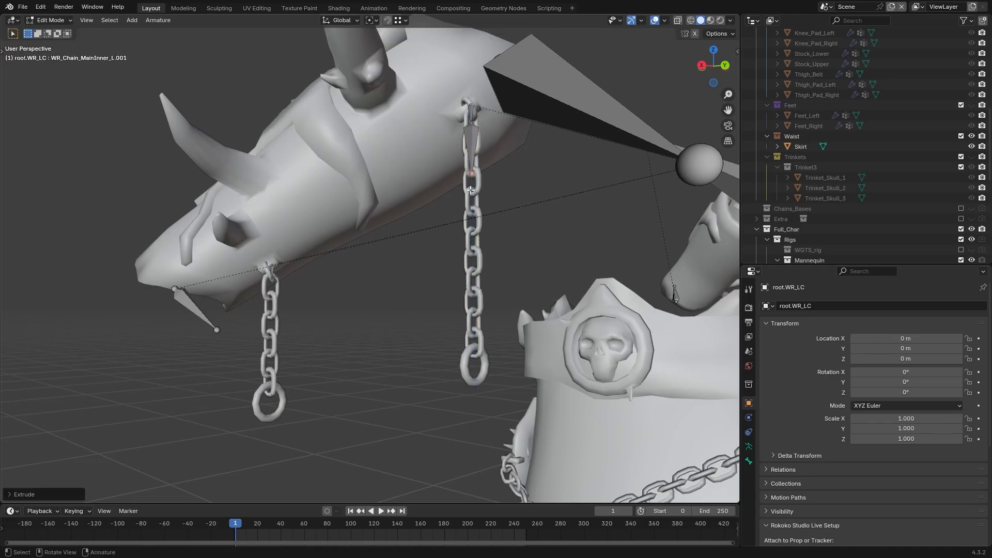
key(g)
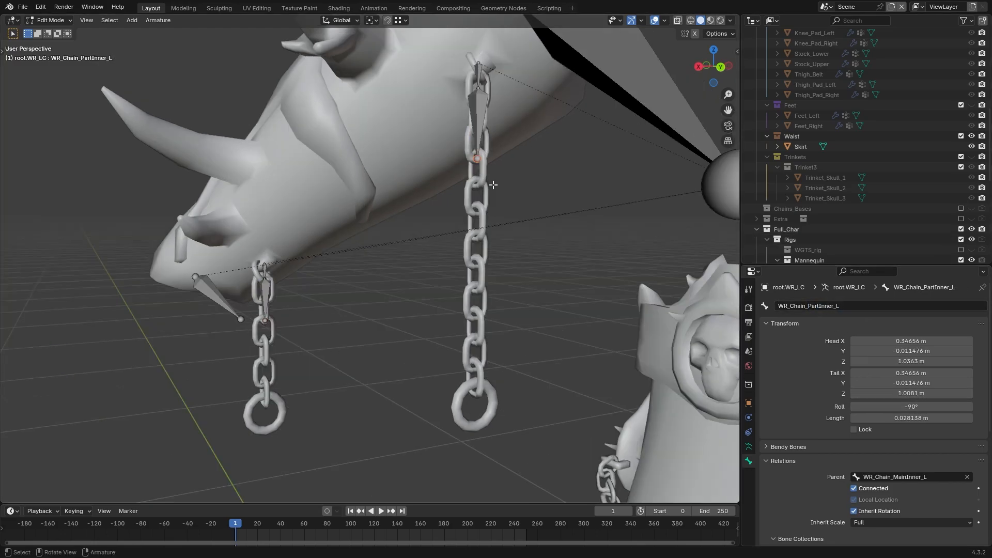
Extrude three more connected bones down along Z from WR_Chain_PartInner_L to the ring at the inner chain's end
key(e)
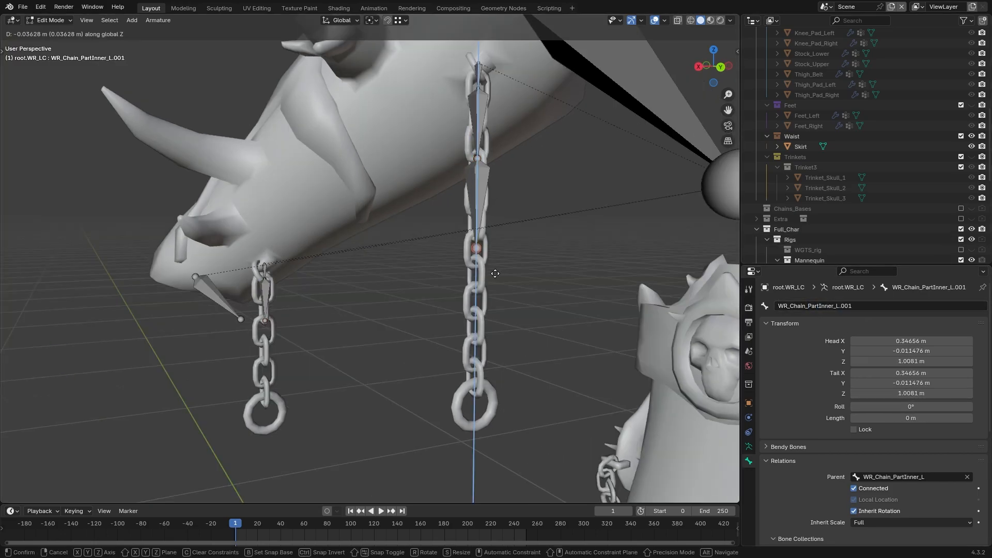
click(490, 262)
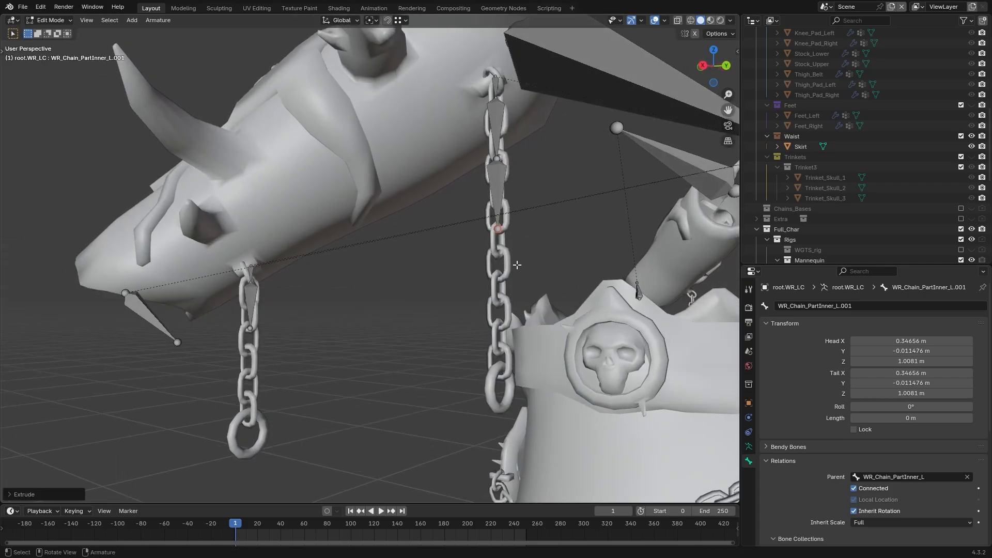
key(e)
click(518, 338)
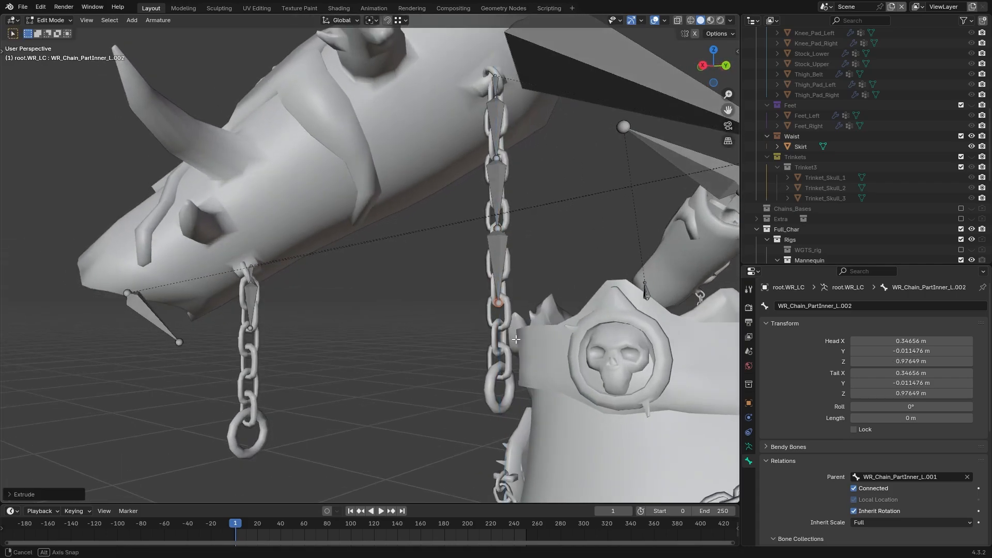
key(e)
click(506, 424)
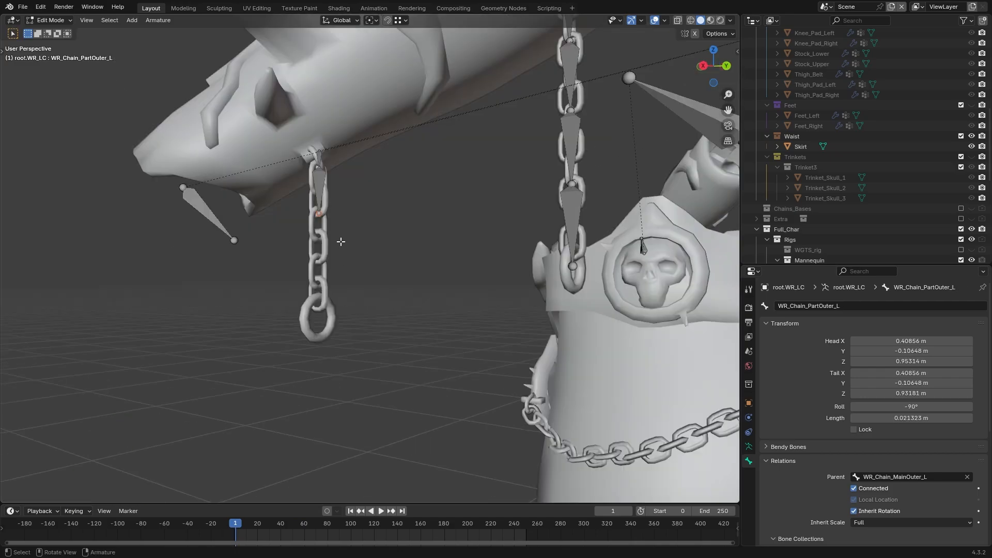
Extrude two connected bones down along Z from WR_Chain_PartOuter_L to the ring at the outer chain's end
key(e)
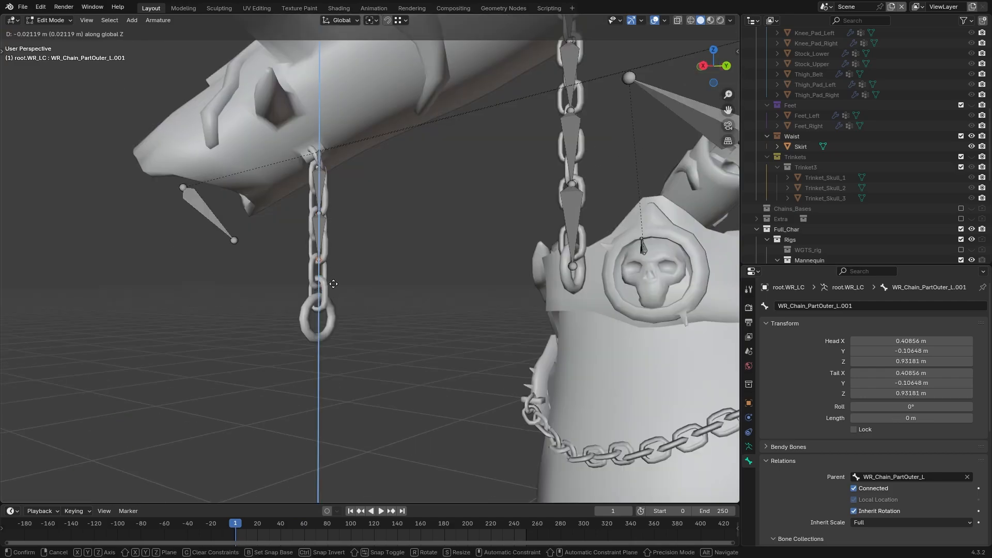
click(334, 289)
key(z)
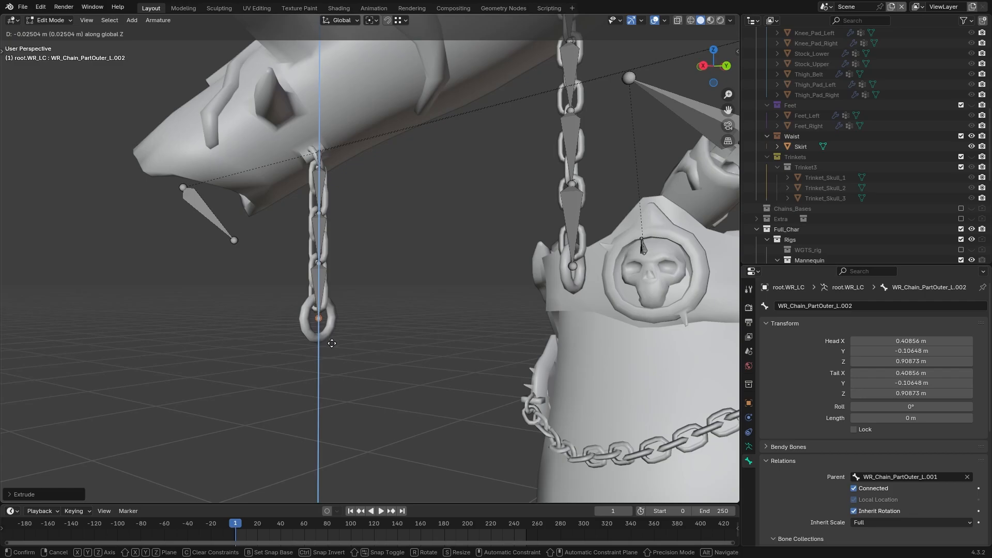
click(332, 343)
Select all inner and outer left chain bones and symmetrize them to the right side
scroll(408, 266, down, 3)
middle_drag(407, 266, 417, 290)
click(462, 147)
key(c)
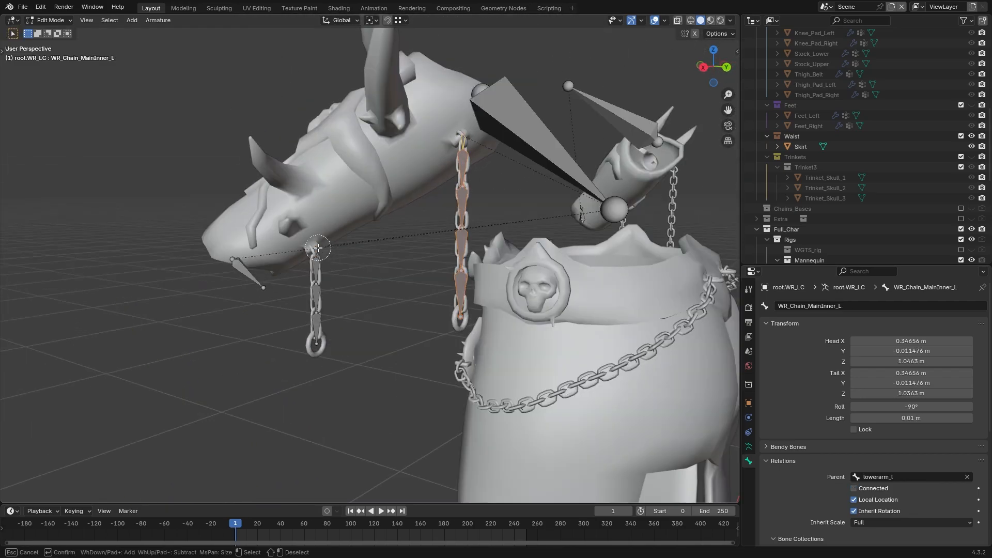
click(157, 21)
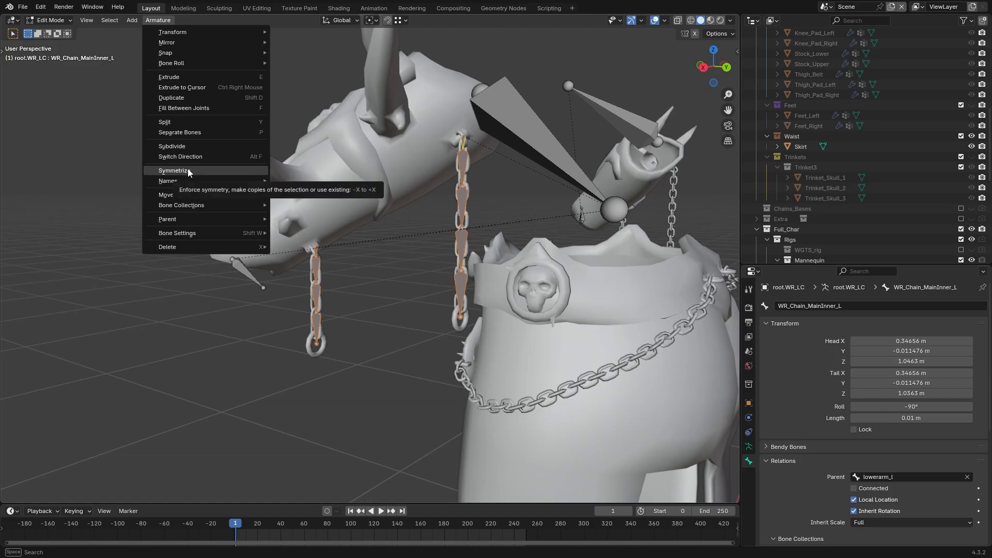
click(188, 171)
middle_drag(361, 181, 481, 163)
shift+middle_drag(492, 219, 467, 312)
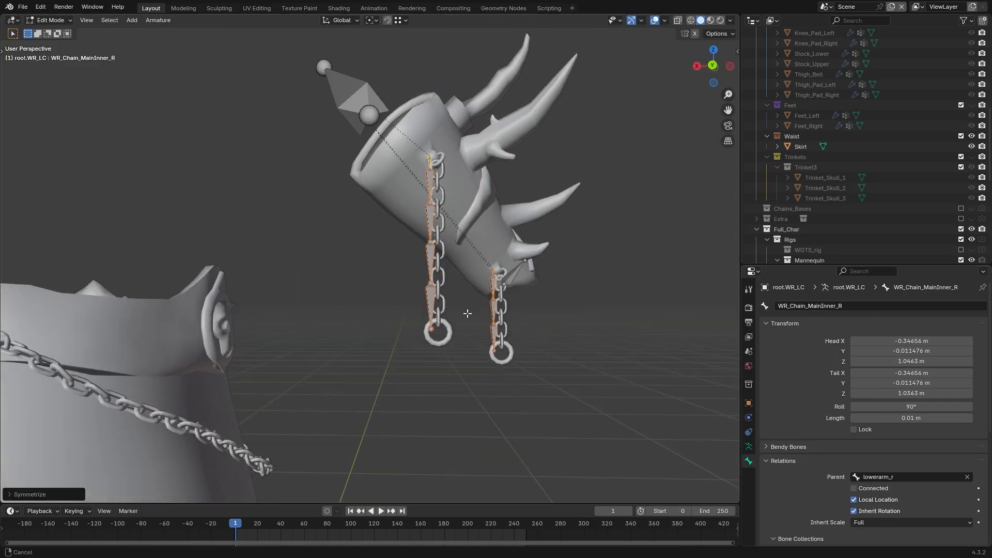
In wireframe top view, shift the right inner chain bones along X and Y to match the right bracelet's inner chain
key(KP_7)
key(shift+z)
scroll(312, 135, up, 5)
scroll(356, 243, down, 9)
key(g)
key(x)
click(367, 250)
scroll(368, 251, up, 12)
key(g)
key(y)
click(422, 270)
middle_drag(423, 270, 538, 373)
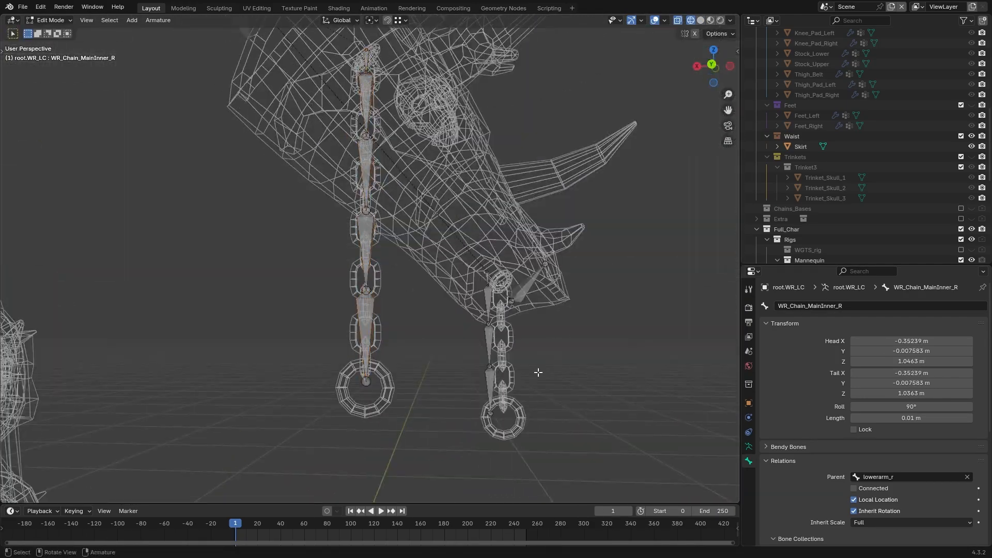
Select the right outer chain bones and shift them along X to line up with the right bracelet's outer chain
key(l)
key(KP_7)
key(g)
key(x)
click(445, 279)
middle_drag(444, 279, 496, 207)
key(g)
key(x)
click(517, 289)
key(l)
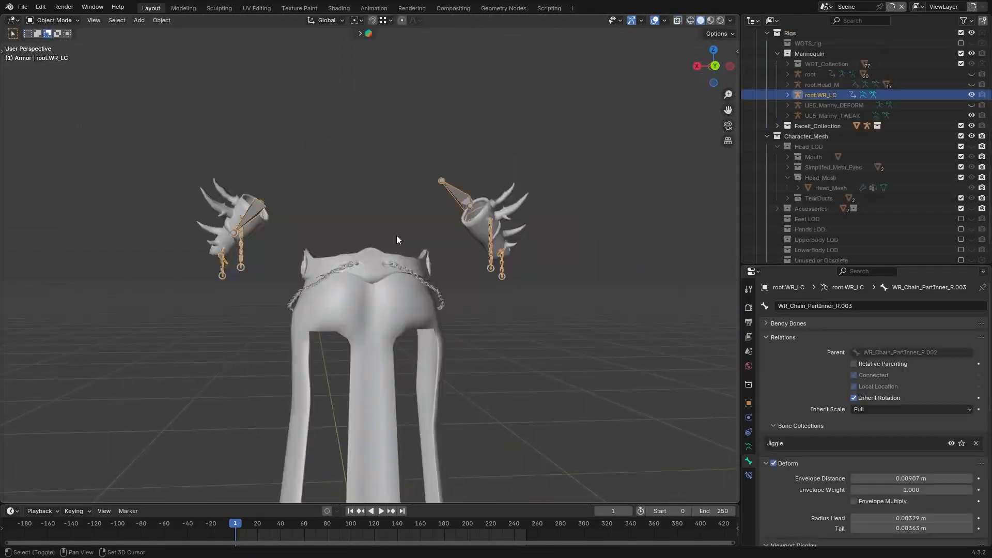
Duplicate the root.WR_LC armature in place and rename the copy root.WR_RC
key(shift+d)
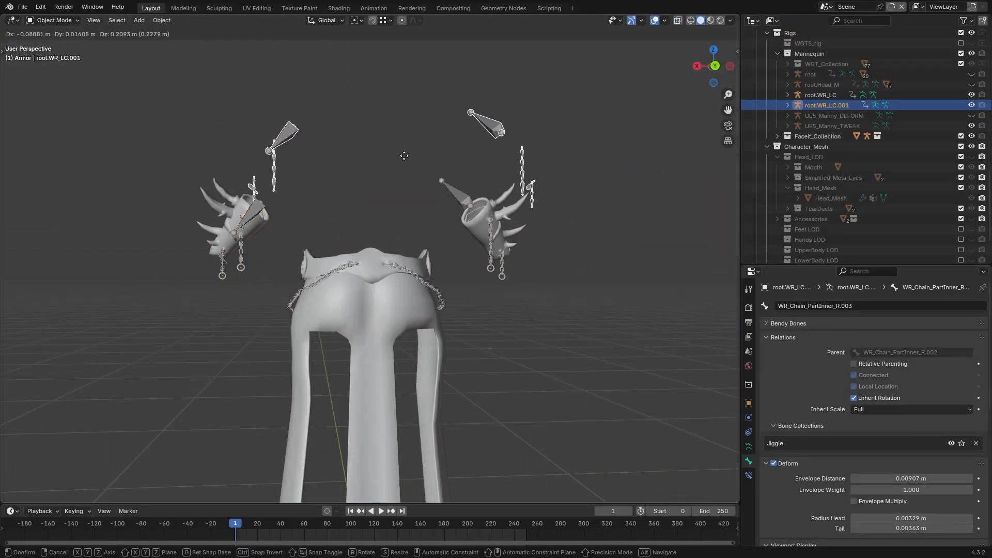
right_click(369, 191)
key(KP_Decimal)
double_click(827, 140)
key(BackSpace)
text(R)
key(BackSpace)
key(BackSpace)
key(BackSpace)
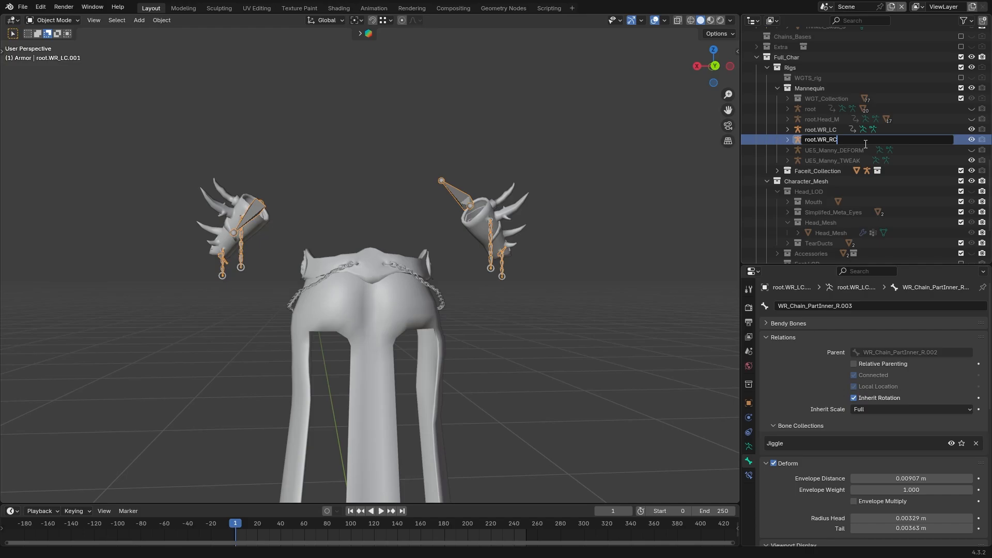
key(Return)
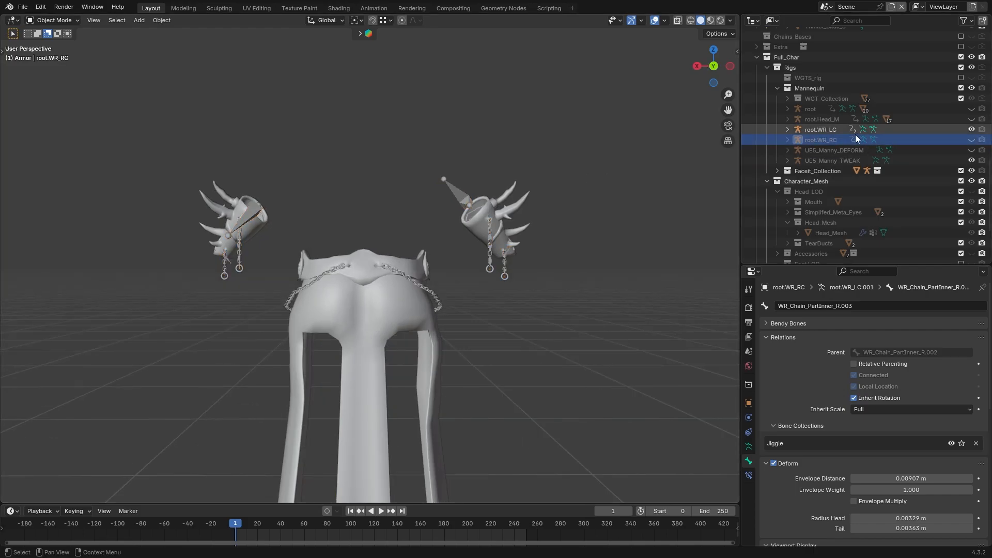
Delete all right-side arm and chain bones from the root.WR_LC armature
key(Tab)
middle_drag(465, 226, 439, 225)
click(691, 20)
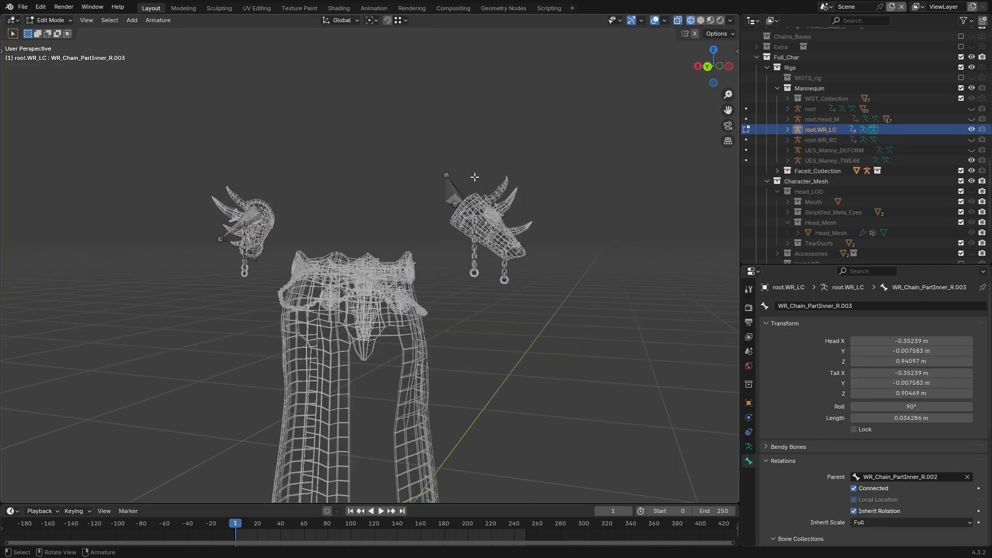
right_click(528, 219)
key(x)
middle_drag(466, 255, 513, 262)
click(496, 265)
Delete the left-side arm and chain bones from the root.WR_RC armature
click(250, 229)
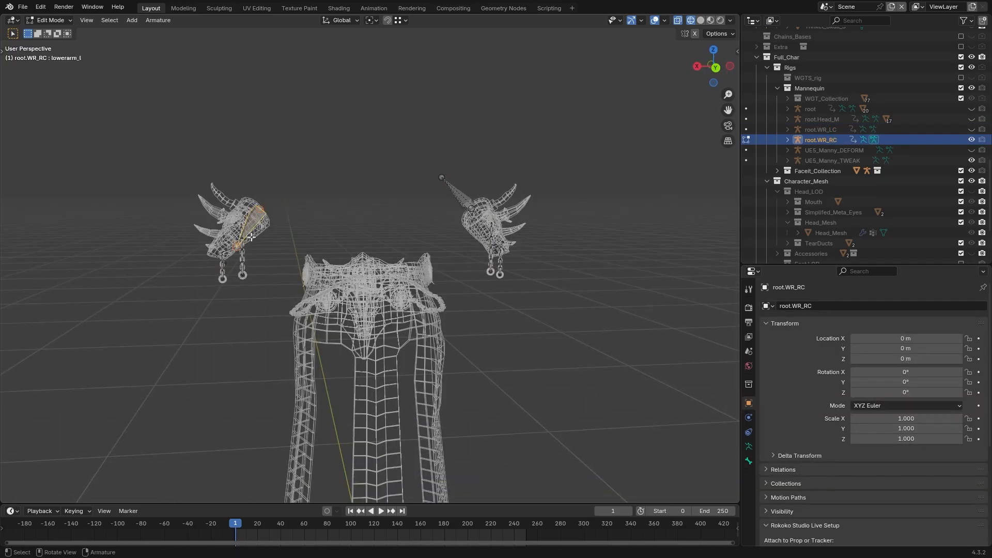
key(c)
drag(217, 235, 224, 291)
right_click(226, 228)
middle_drag(291, 227, 280, 237)
key(x)
click(271, 238)
middle_drag(330, 216, 393, 209)
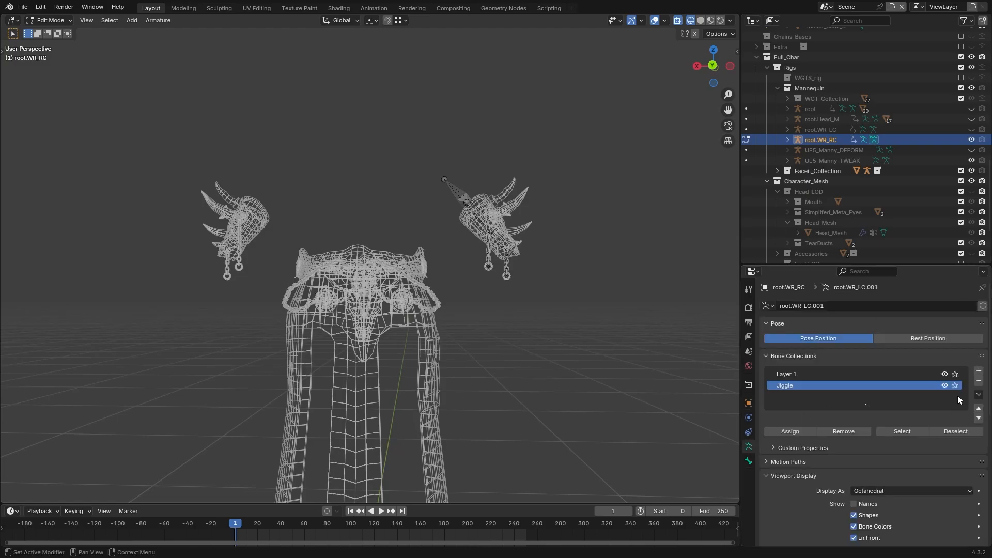
Remove the Jiggle bone collection from root.WR_RC and root.WR_LC, and parent Braclet_Left to root.WR_LC with empty groups
click(978, 381)
click(825, 129)
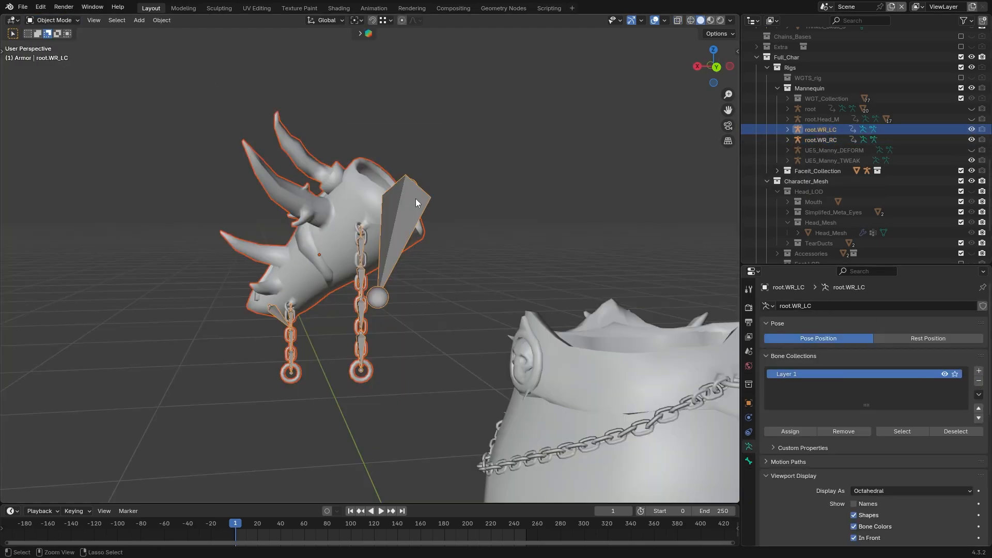
key(ctrl+p)
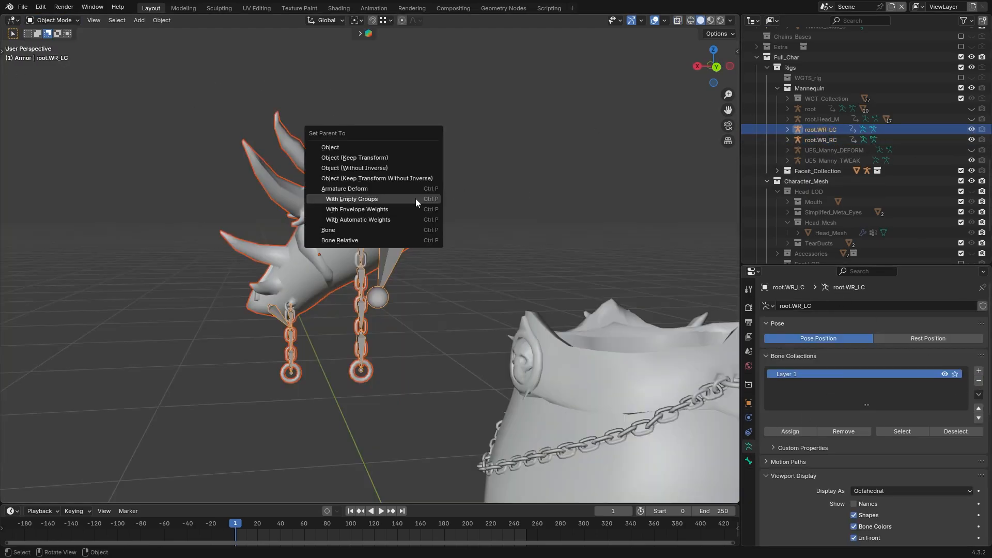
click(396, 199)
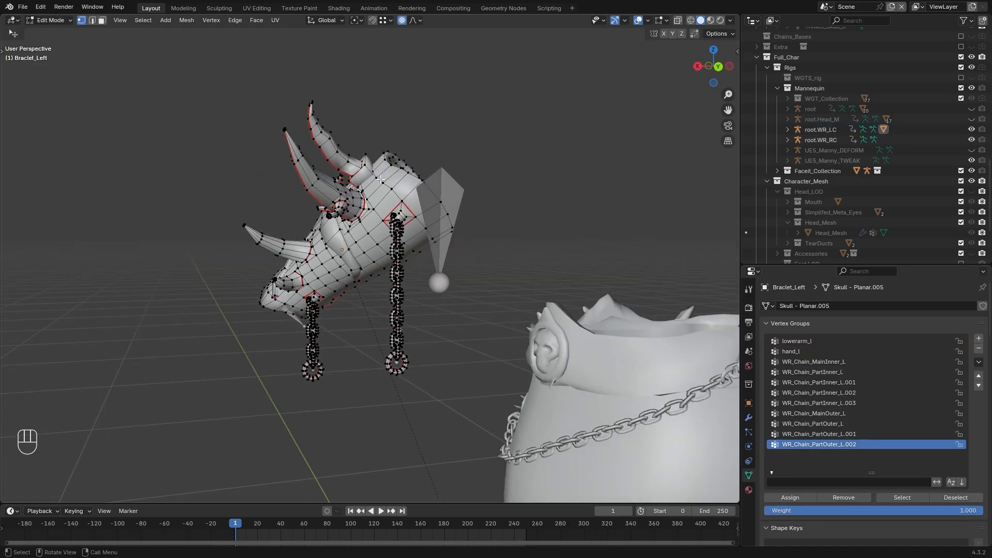
Select all linked skull, horn and trim parts of the Braclet_Left mesh, leaving out the hanging chains
key(l)
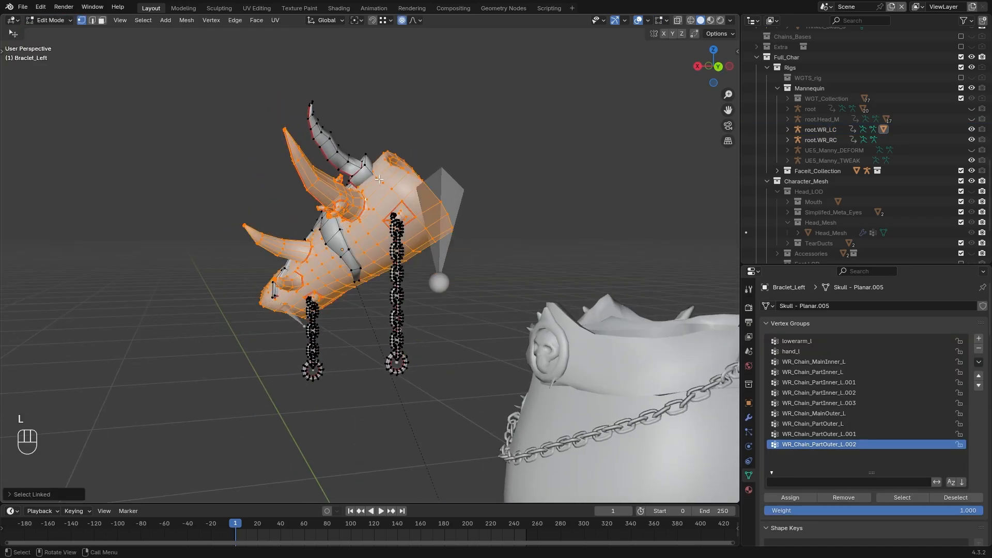
key(l)
click(691, 21)
key(l)
key(l)
key(l)
key(l)
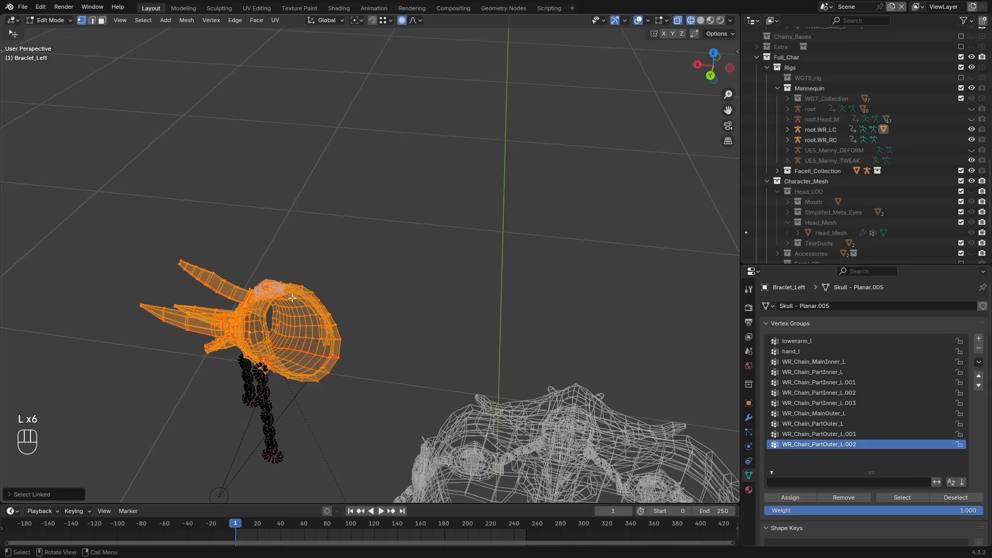
middle_drag(335, 179, 380, 127)
key(shift+z)
scroll(327, 197, up, 3)
key(Tab)
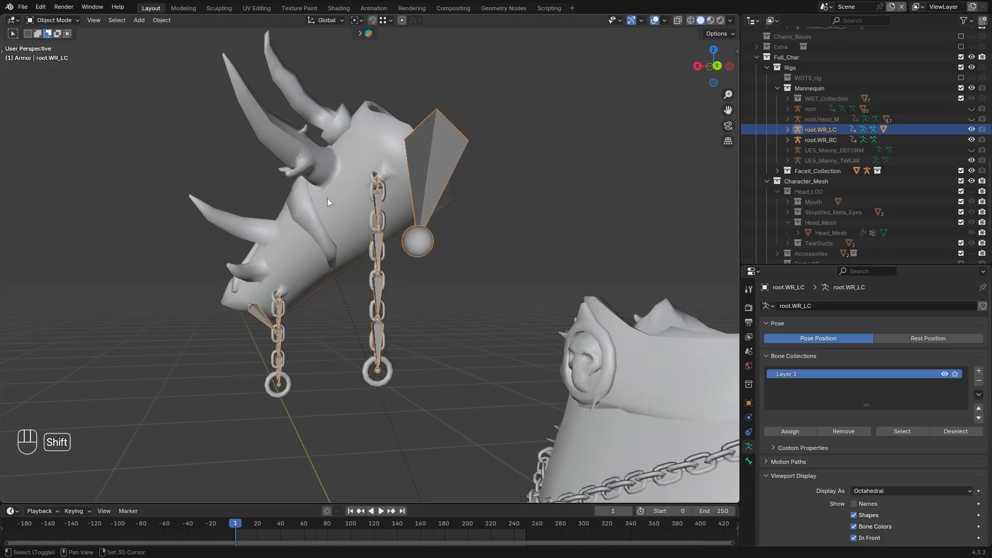
Put Braclet_Left in Weight Paint mode with root.WR_LC and set the selected vertices to weight 1.000 in the lowerarm_l group
click(53, 20)
click(57, 79)
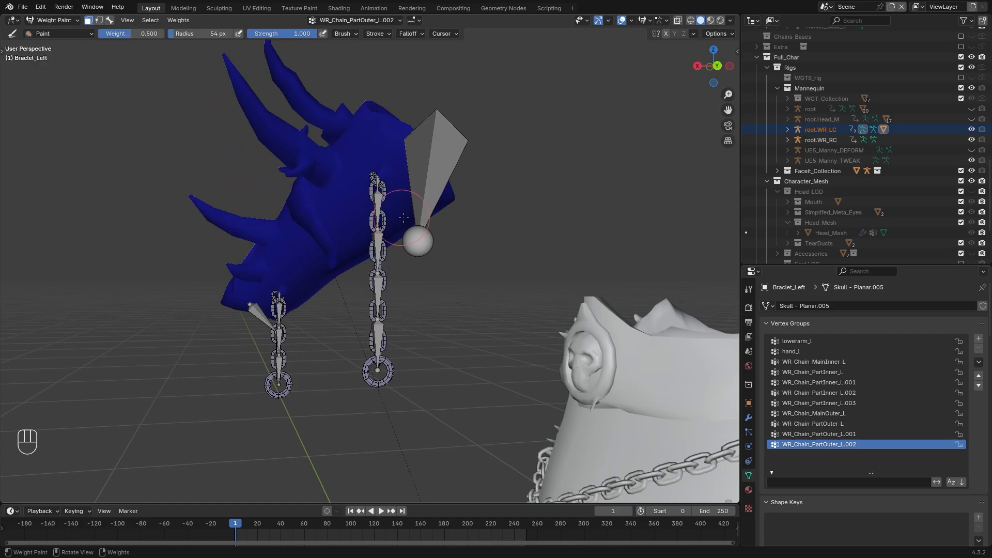
middle_drag(404, 218, 385, 168)
click(807, 341)
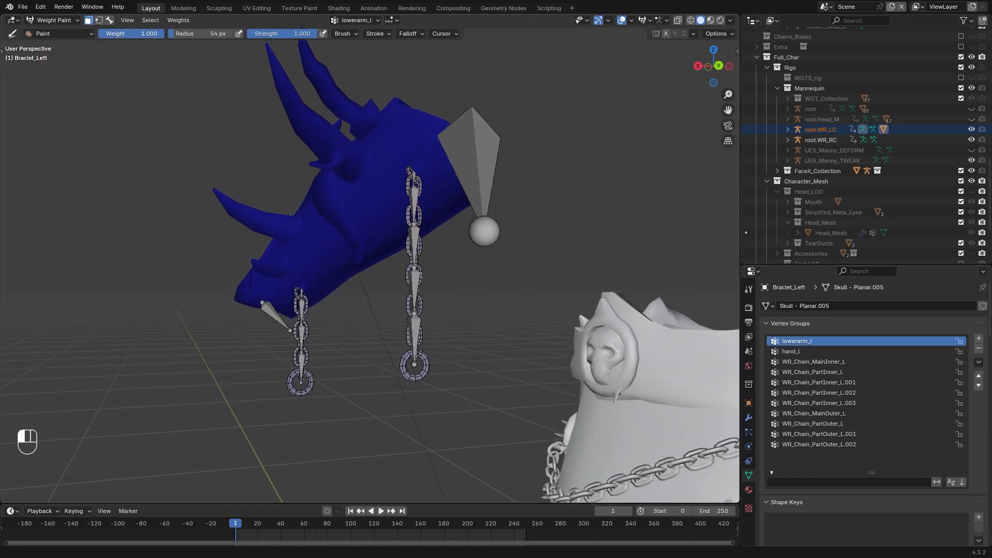
click(177, 20)
click(197, 172)
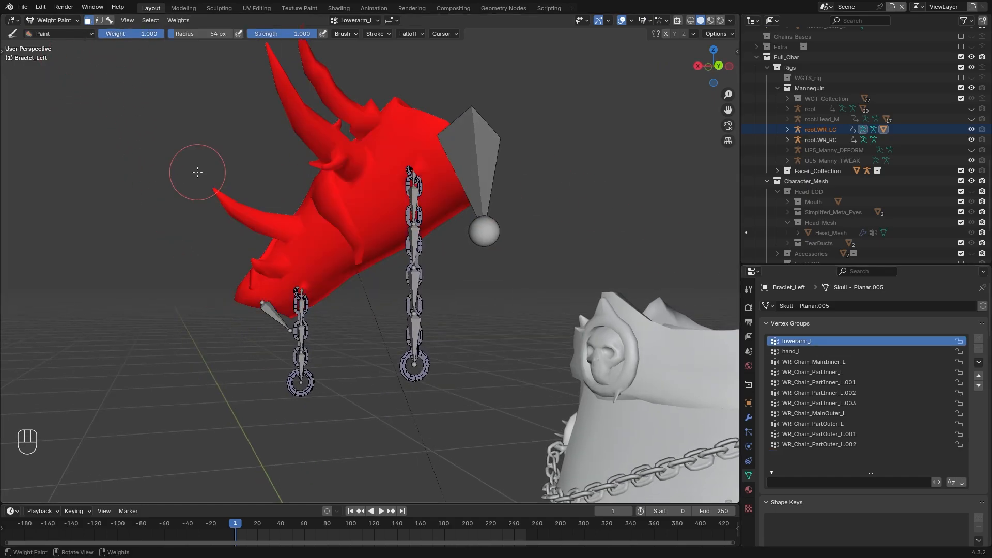
Enable bone selection on Braclet_Left and examine the weights of the lowerarm_l, hand_l and inner chain bones
click(110, 20)
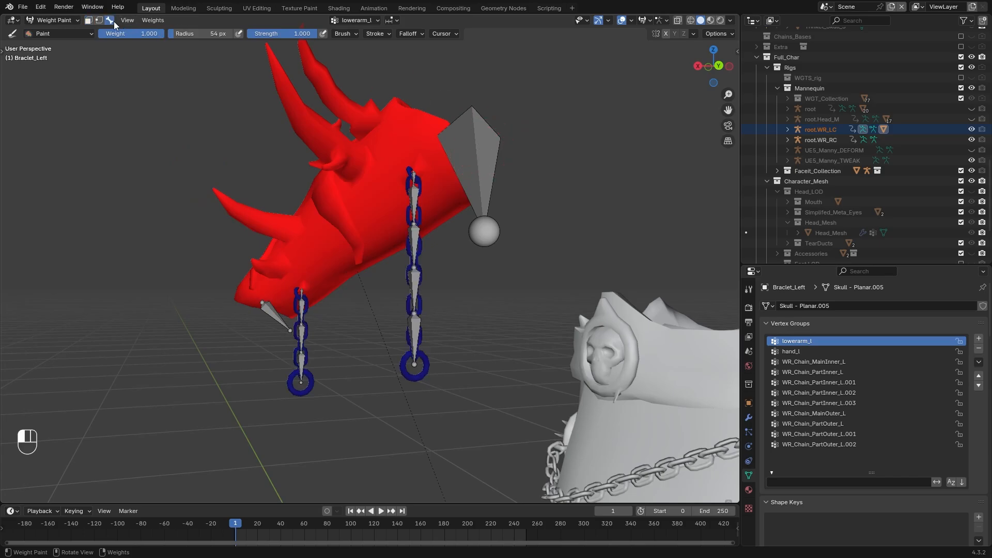
ctrl+click(463, 148)
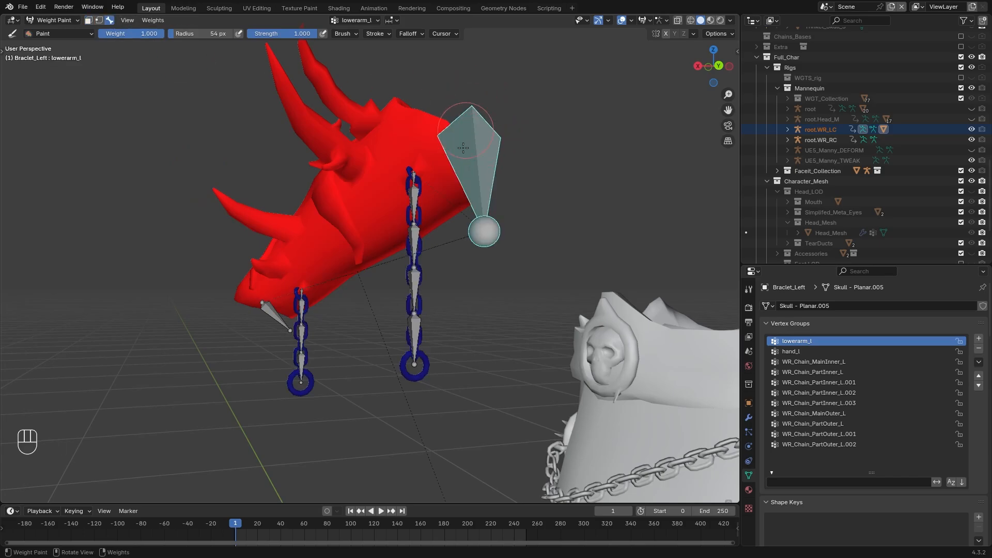
alt+click(415, 199)
alt+click(415, 244)
alt+click(413, 279)
alt+click(413, 336)
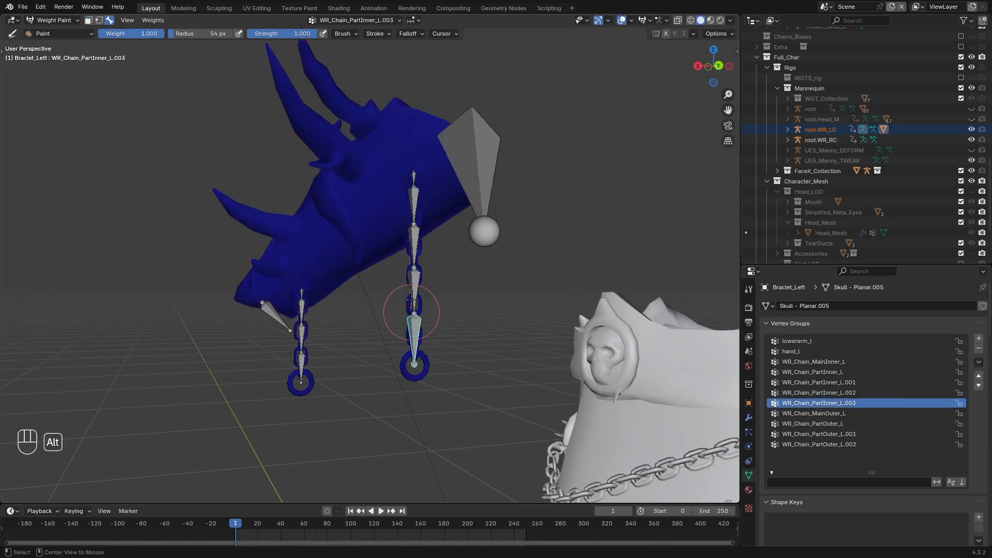
alt+click(414, 178)
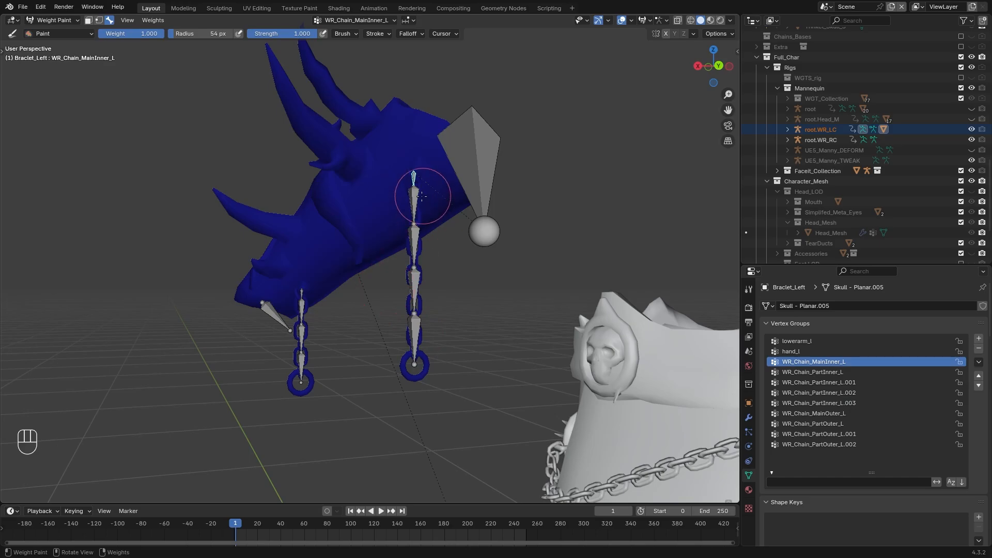
middle_drag(350, 240, 347, 214)
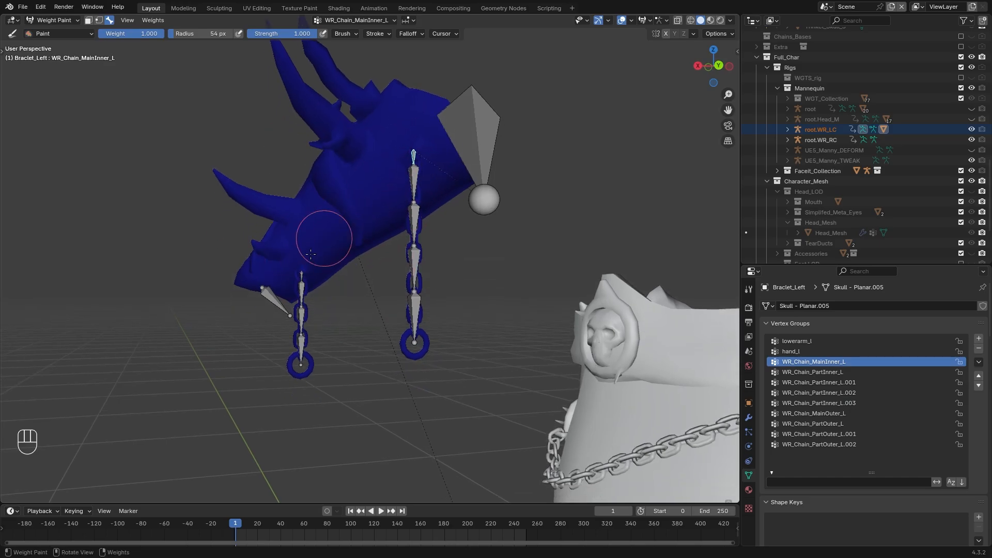
alt+click(271, 304)
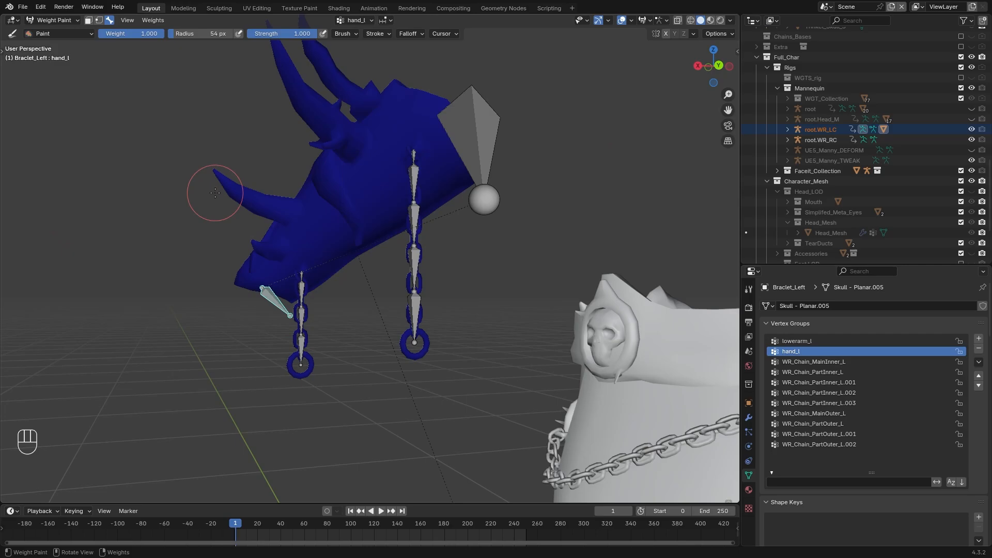
Select the four inner and three outer chain part bones and assign their weights automatically from the bones
alt+click(410, 181)
alt+shift+click(411, 225)
alt+shift+click(413, 259)
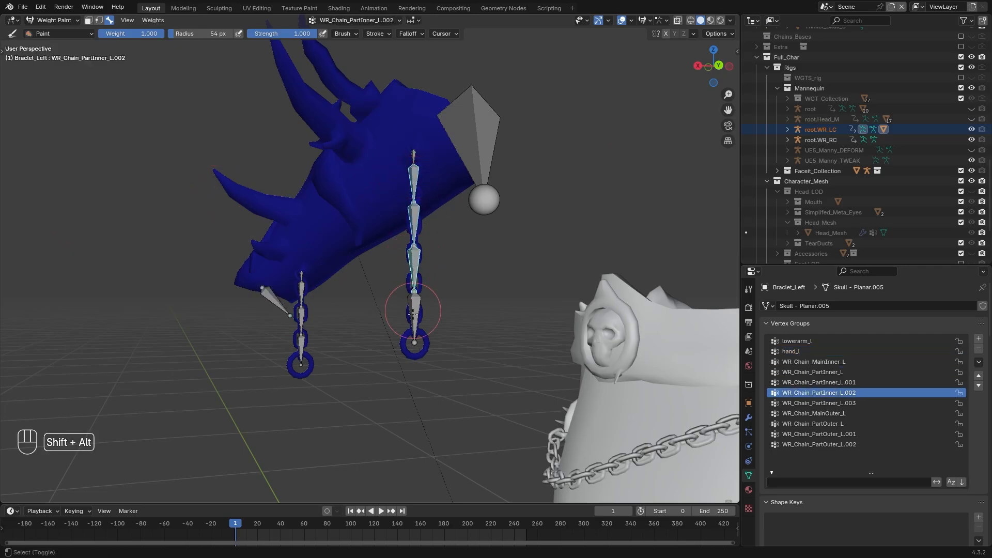
alt+shift+click(413, 308)
alt+shift+click(299, 339)
alt+shift+click(301, 315)
alt+shift+click(302, 290)
click(153, 21)
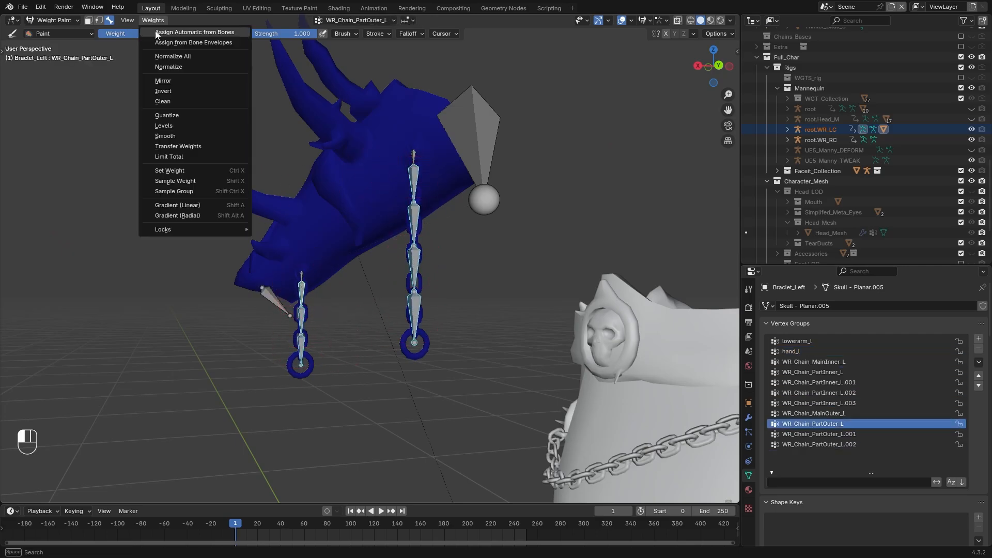
click(216, 33)
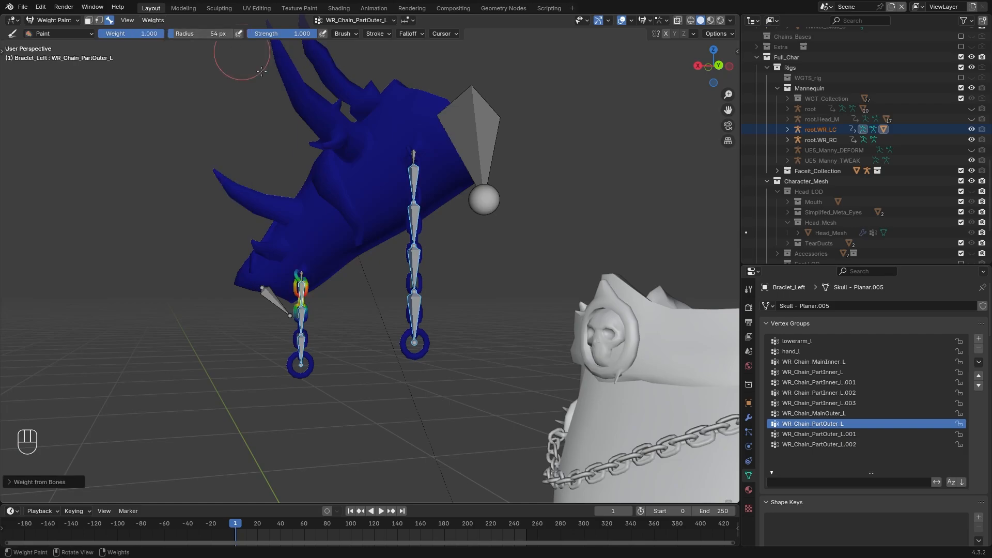
Examine the automatic weights of the outer and inner chain part bones, including any spill onto the skull and horns
alt+click(301, 313)
alt+click(301, 364)
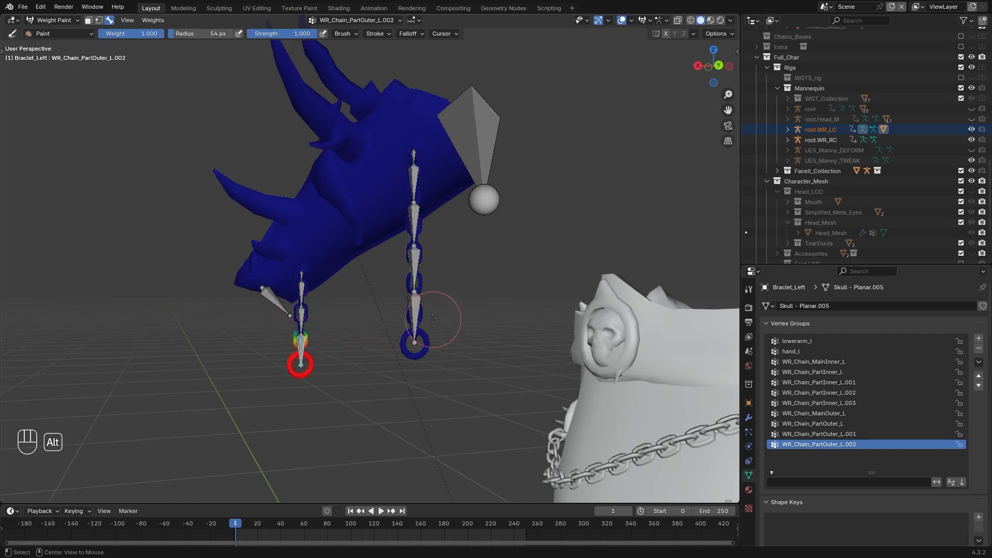
alt+click(413, 341)
alt+click(413, 274)
alt+click(414, 228)
alt+click(407, 184)
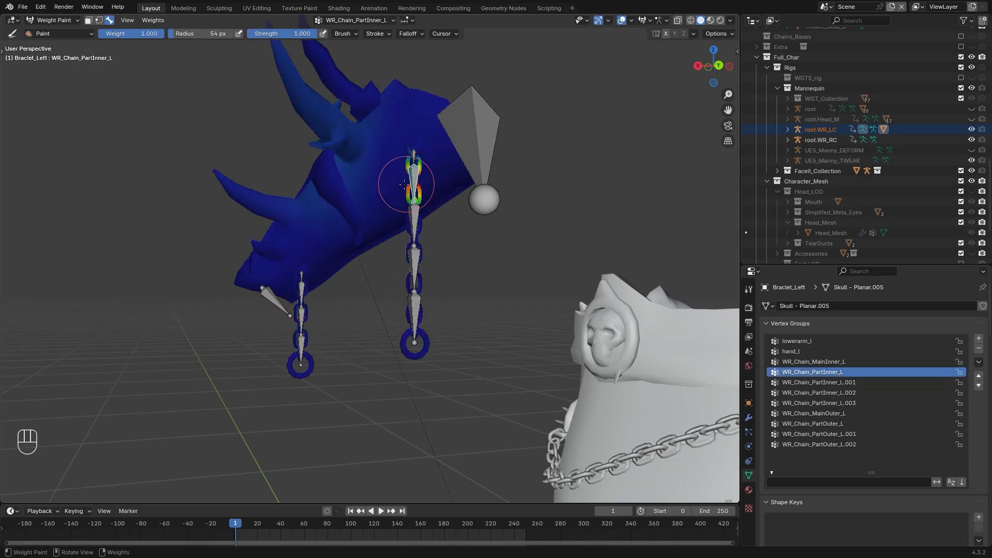
middle_drag(310, 162, 343, 227)
mouse_move(343, 228)
middle_down()
mouse_move(339, 193)
mouse_move(351, 155)
middle_up()
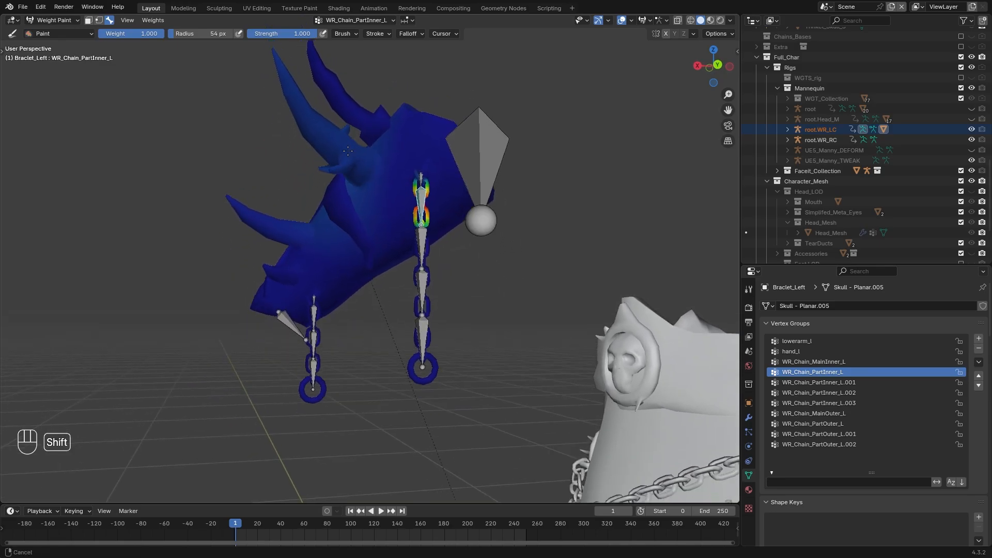
Set the selected skull and horn vertices to weight 0.000 in the WR_Chain_PartInner_L group
click(90, 20)
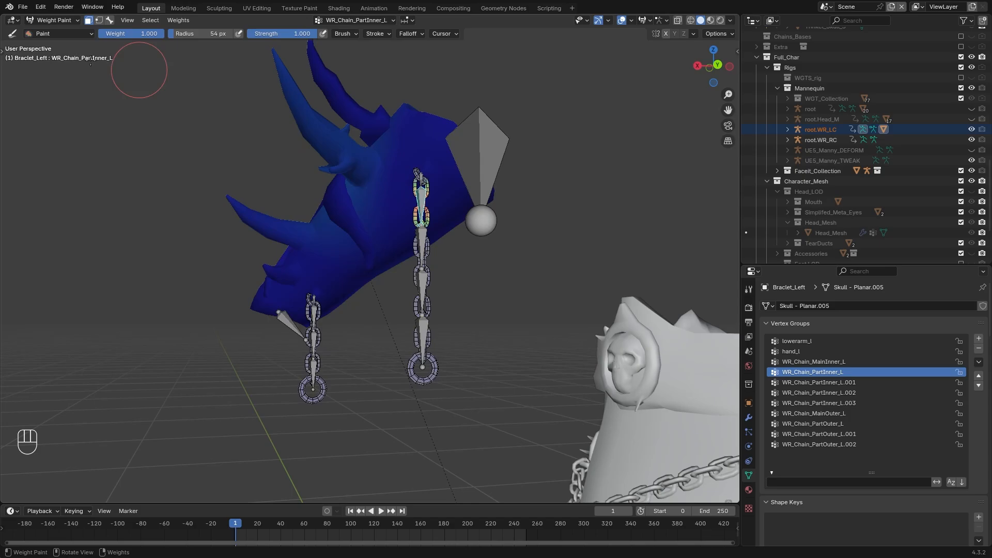
click(52, 20)
click(48, 40)
click(52, 21)
click(49, 78)
drag(155, 33, 101, 33)
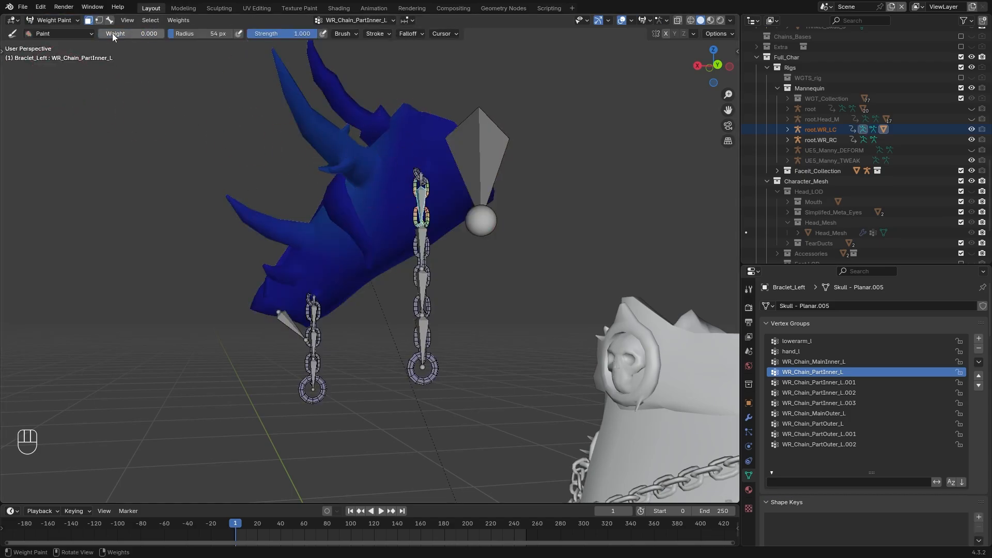
click(178, 20)
click(194, 172)
Select only the inner chain's top link and set it to weight 0.000 in the WR_Chain_PartInner_L group
middle_drag(269, 217, 356, 251)
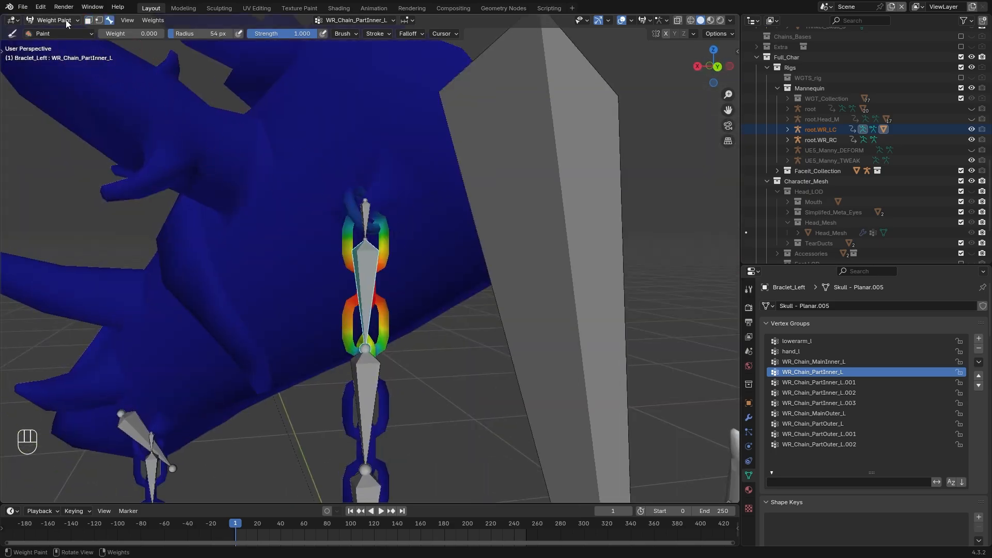
click(66, 19)
click(48, 40)
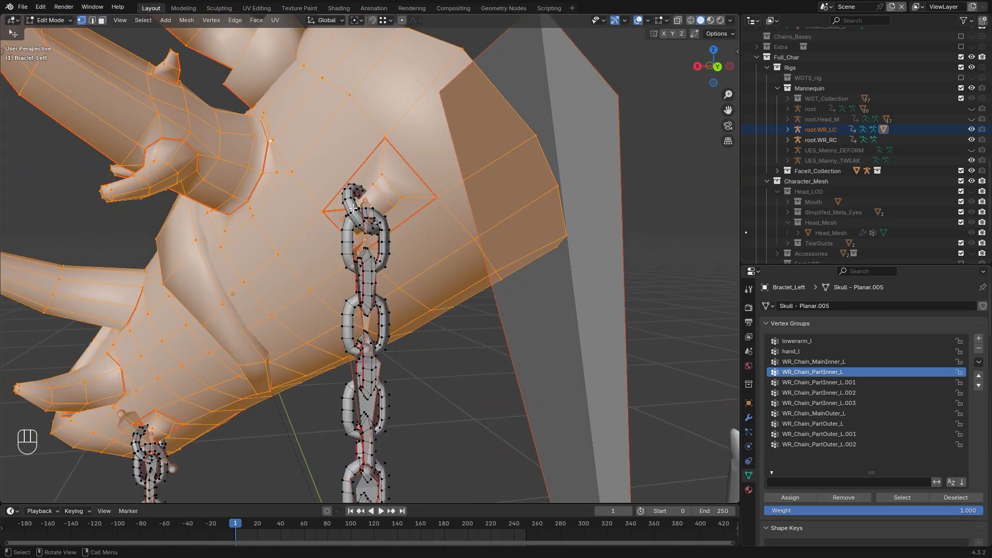
key(alt+a)
key(l)
click(58, 21)
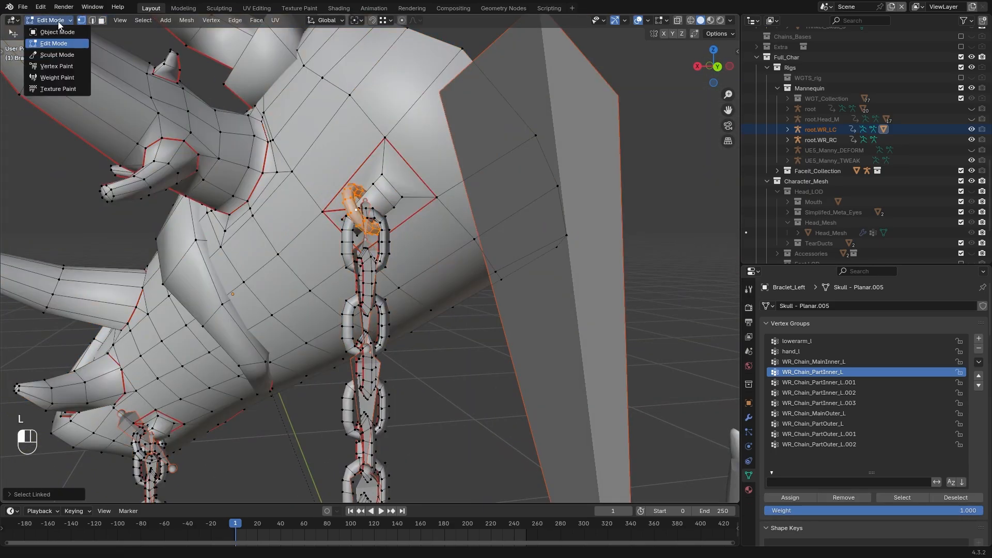
click(57, 80)
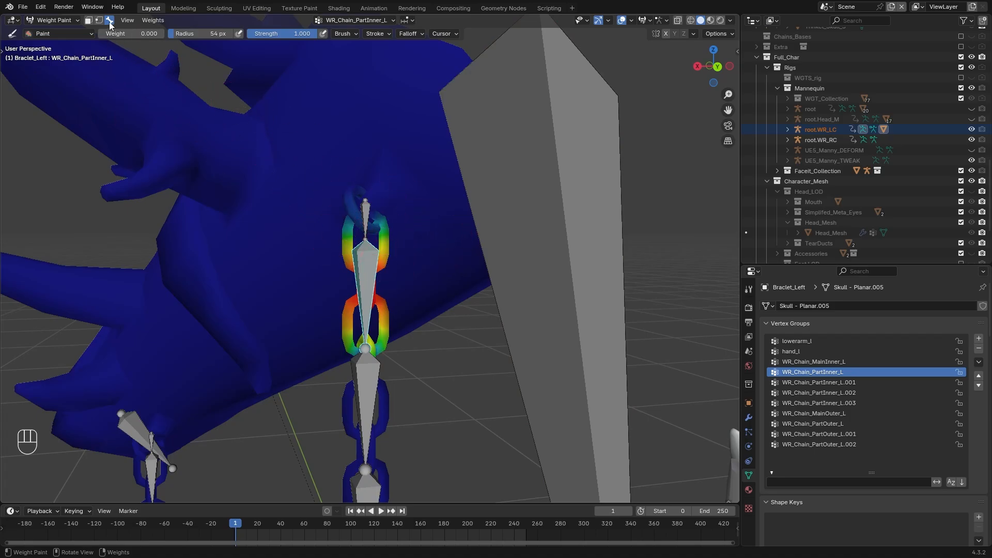
click(88, 20)
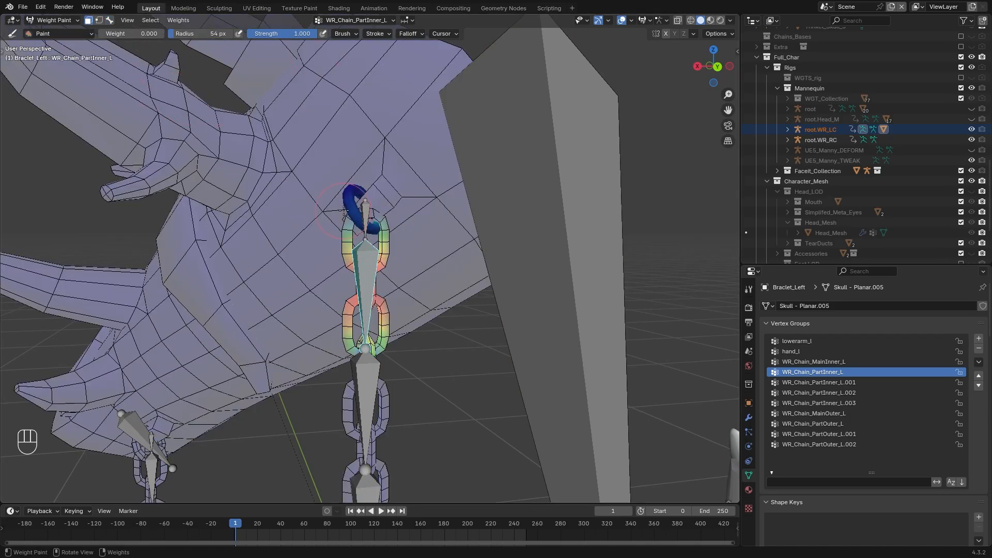
click(179, 20)
click(226, 181)
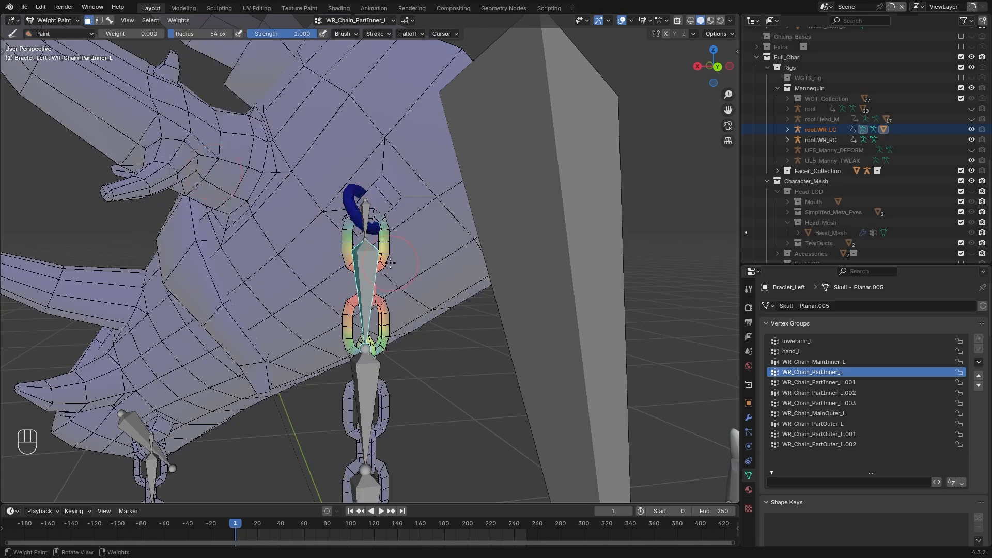
Select the outer chain's top link and set it to weight 0.000 in the WR_Chain_PartOuter_L group
shift+middle_drag(390, 264, 397, 196)
click(51, 20)
click(56, 46)
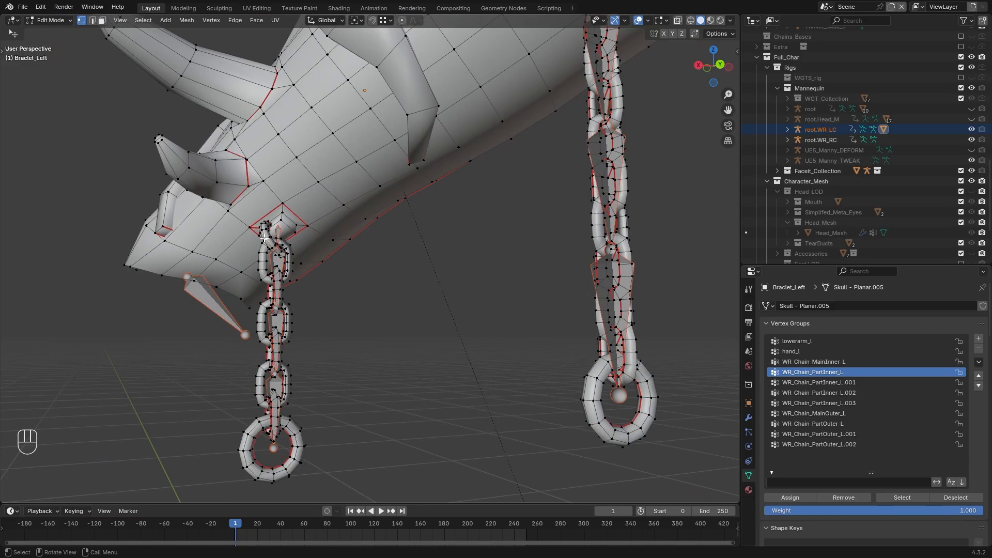
key(l)
click(62, 23)
click(57, 76)
click(111, 22)
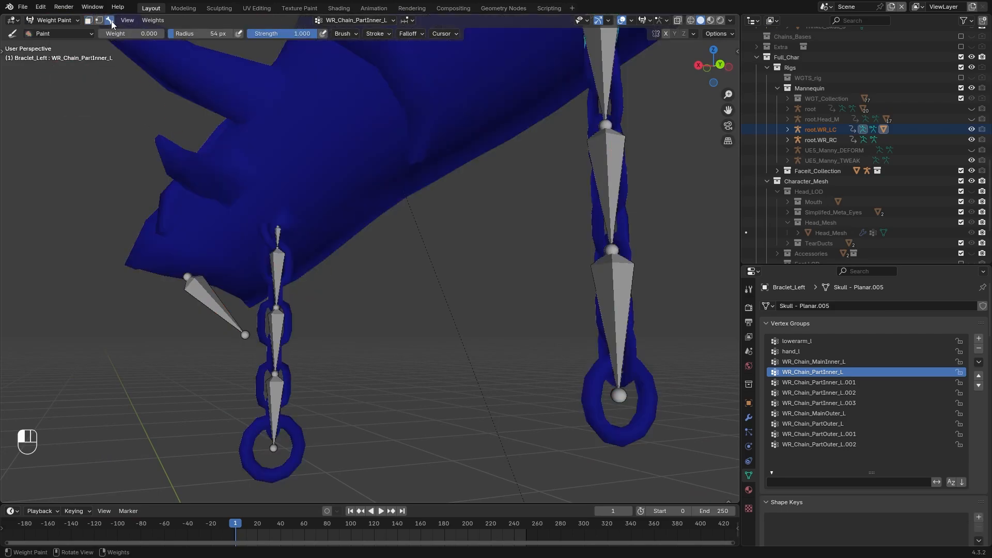
click(278, 274)
click(89, 20)
click(179, 20)
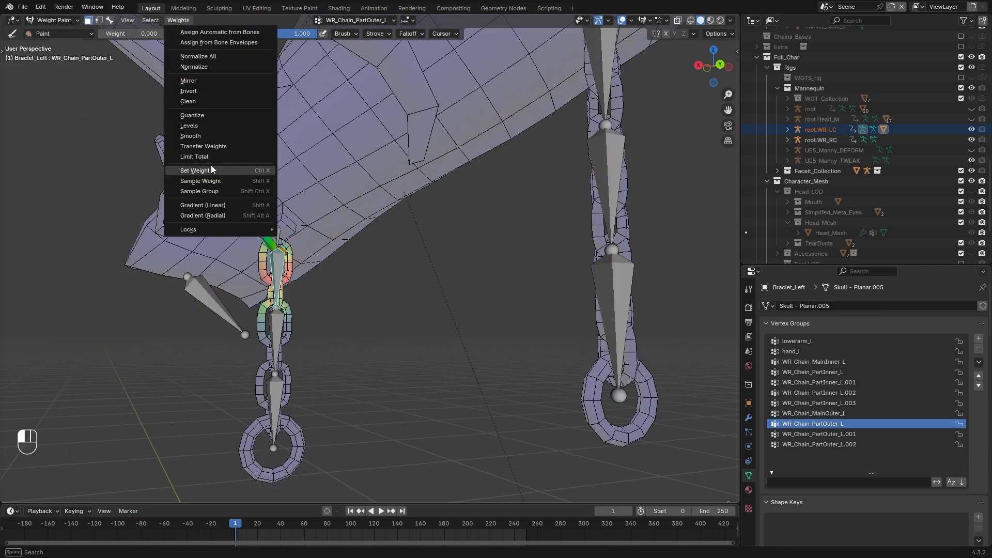
click(212, 168)
Set the outer chain's top link to weight 1.000 in the WR_Chain_MainOuter_L group
click(109, 20)
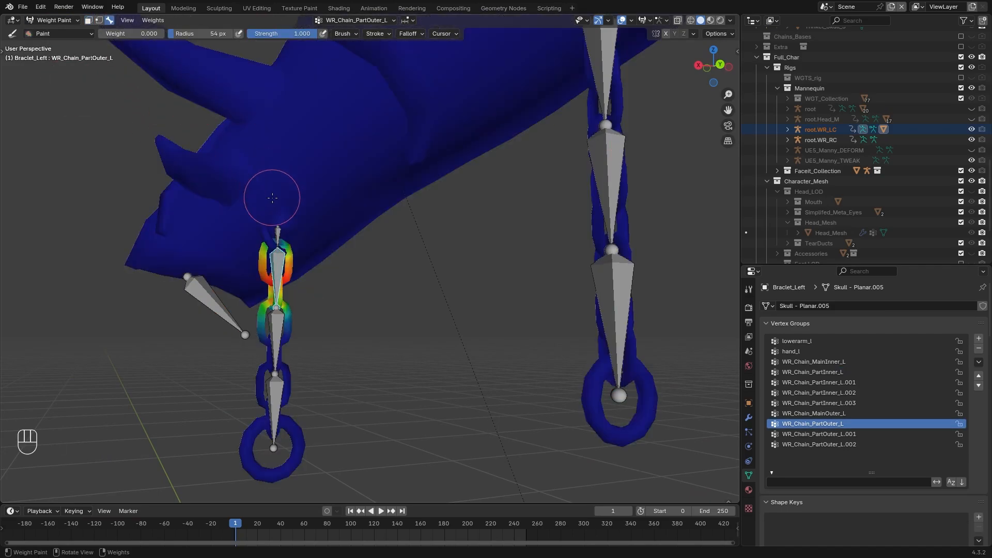
alt+click(278, 231)
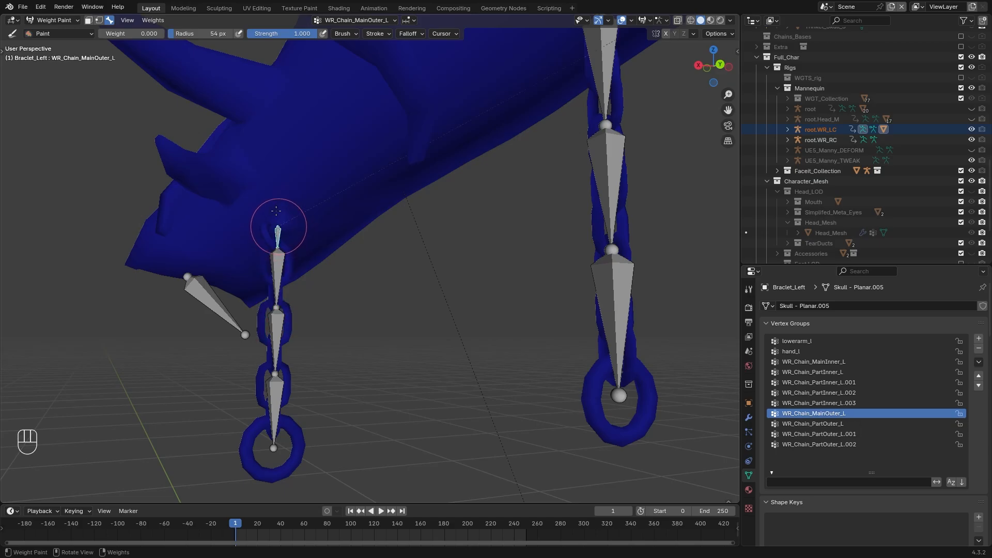
drag(103, 36, 164, 35)
click(88, 21)
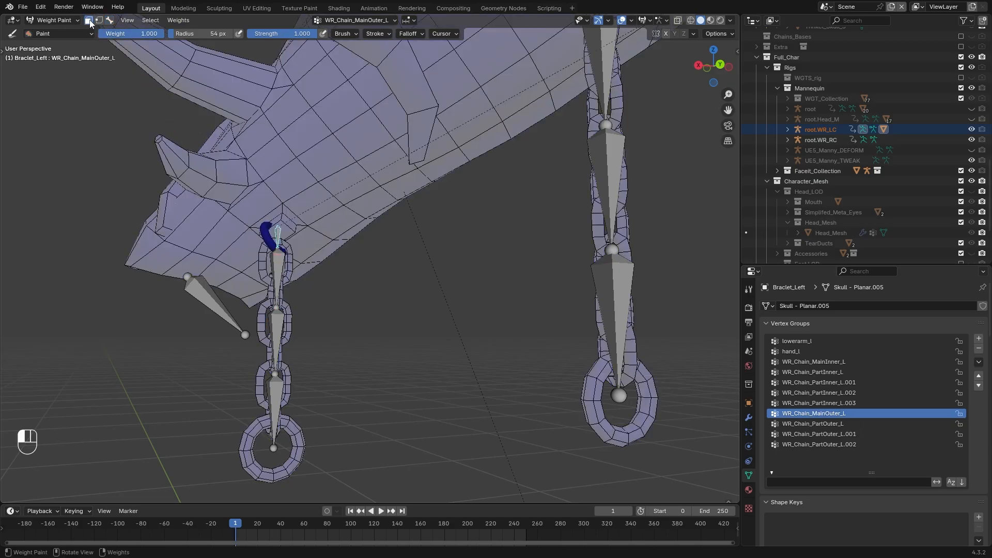
click(178, 20)
click(207, 167)
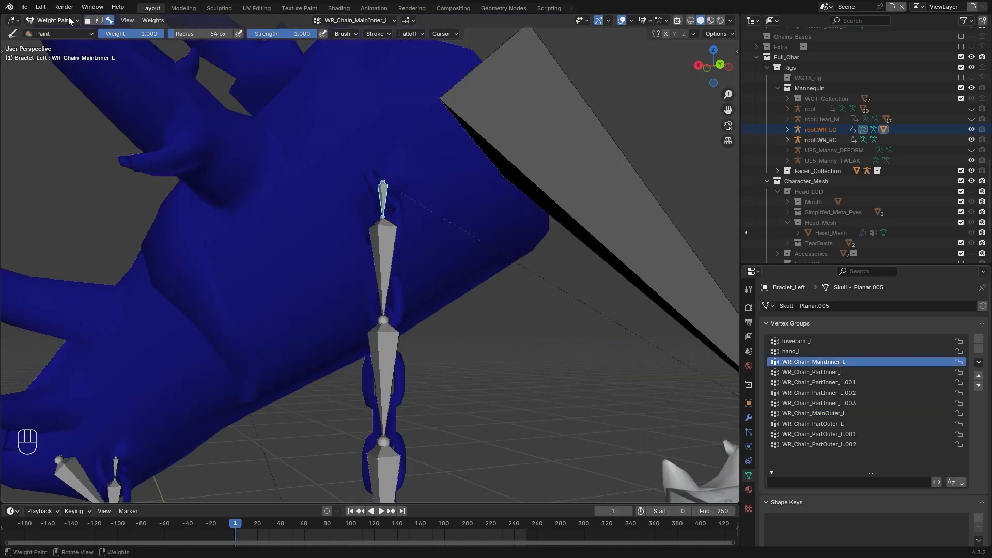
Select the inner chain's top link and set it to weight 1.000 in the WR_Chain_MainInner_L group
key(Tab)
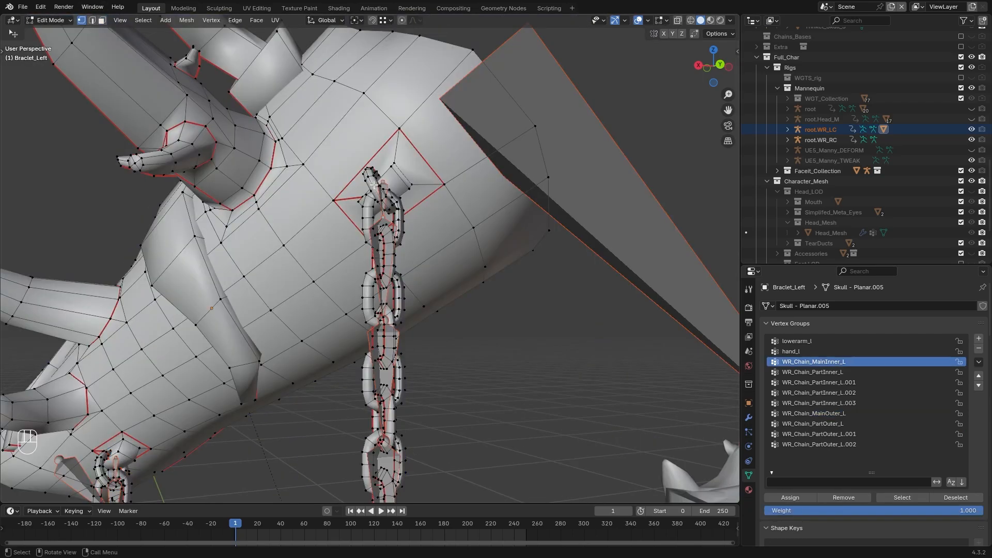
key(l)
click(49, 20)
click(51, 78)
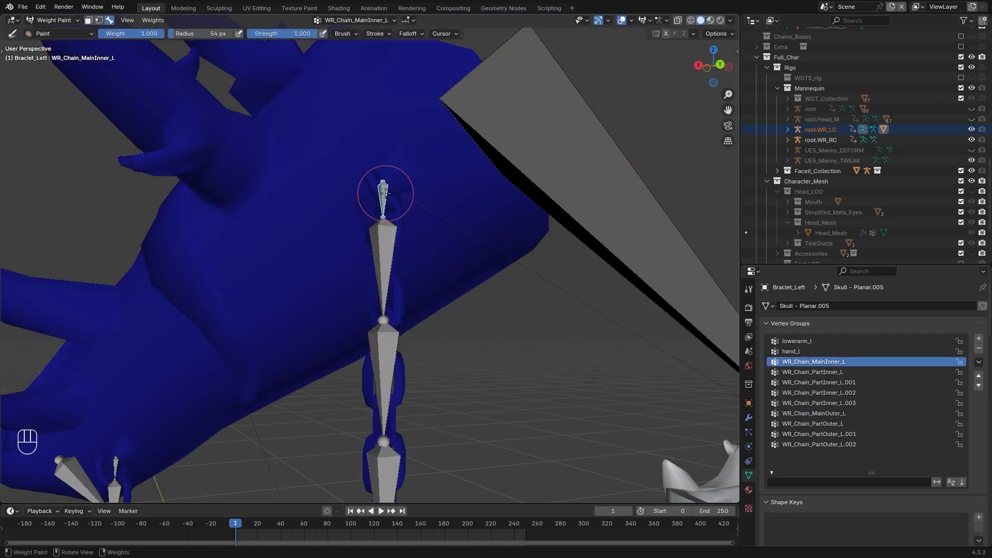
click(88, 21)
click(170, 20)
click(176, 126)
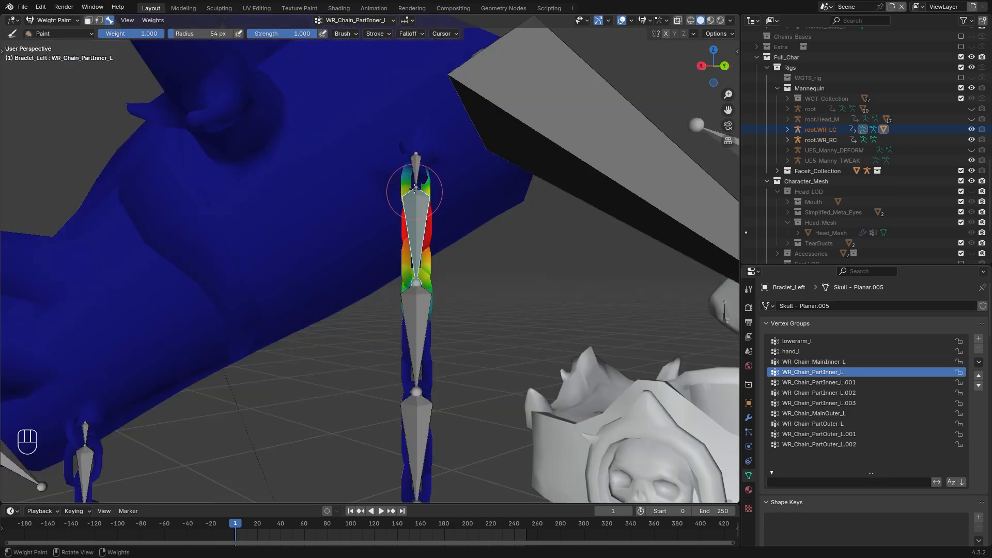
Select the upper link of the inner chain beside the WR_Chain_PartInner_L bone and set it to weight 1.000 in that bone's group
shift+middle_drag(410, 188, 357, 210)
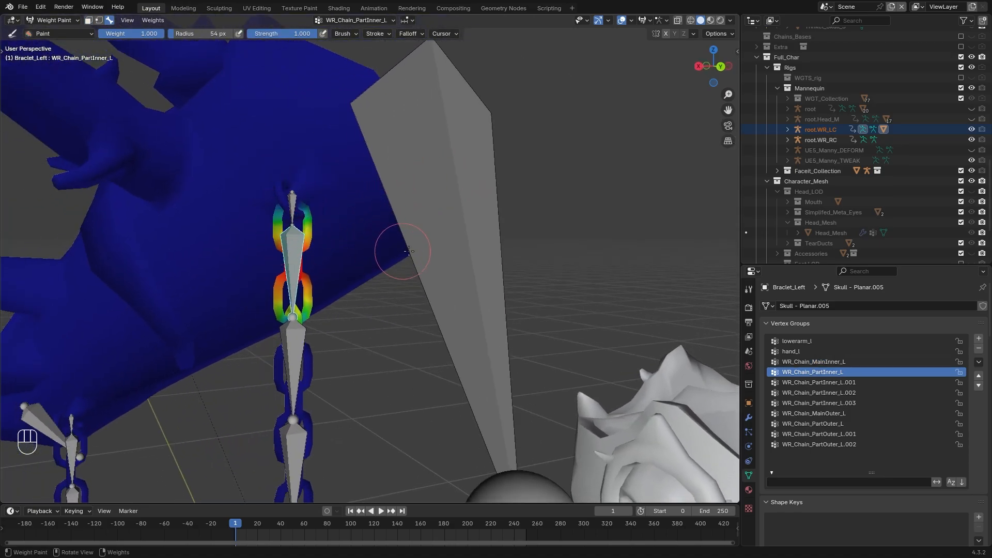
middle_drag(409, 252, 289, 292)
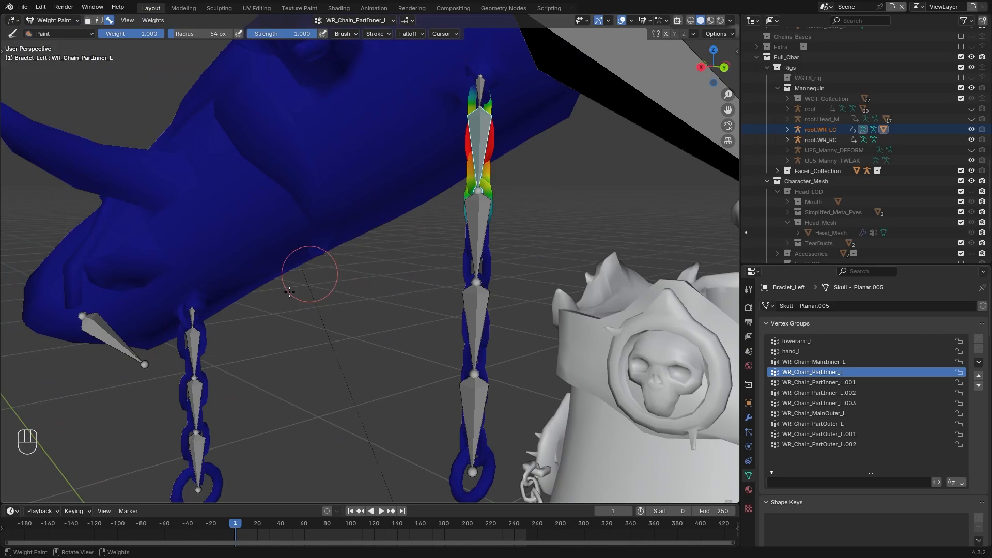
click(188, 341)
shift+drag(465, 155, 396, 232)
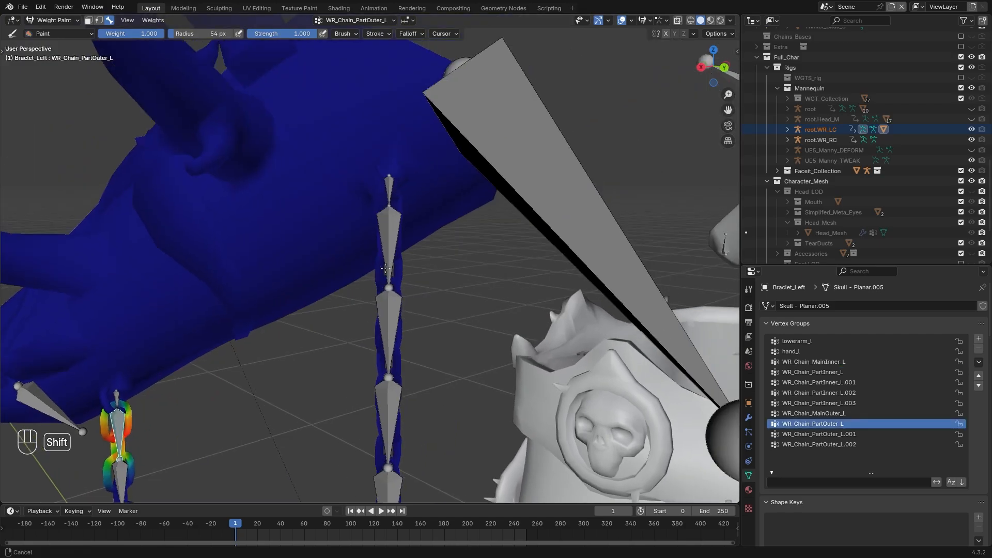
alt+click(396, 232)
scroll(396, 231, up, 3)
key(Tab)
key(l)
click(52, 20)
click(51, 77)
middle_drag(388, 178, 362, 180)
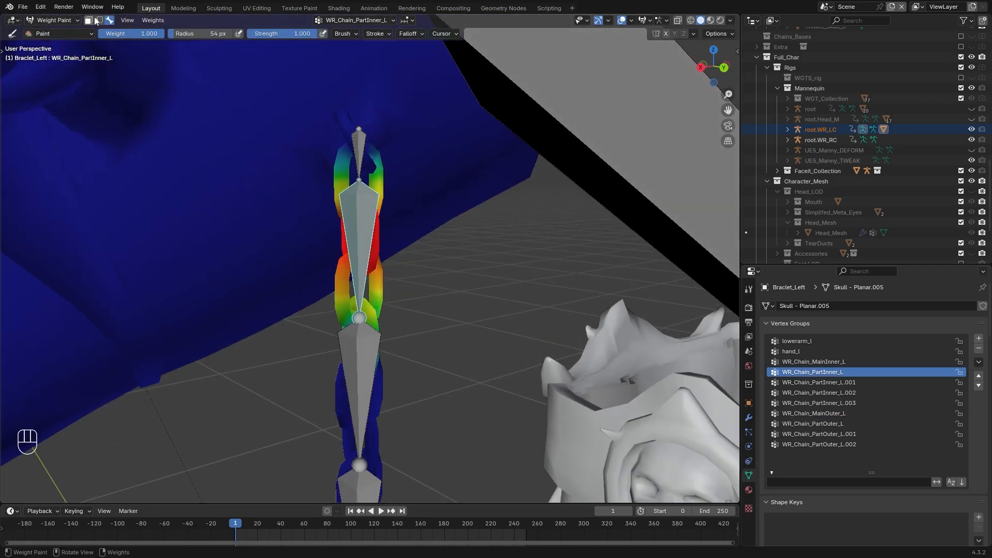
click(89, 20)
click(179, 20)
click(192, 171)
Select the outer chain's upper link beside the WR_Chain_PartOuter_L bone and set it to weight 1.000 in that bone's group
scroll(310, 207, down, 3)
shift+middle_drag(228, 206, 341, 197)
scroll(341, 196, up, 1)
click(110, 20)
alt+click(302, 227)
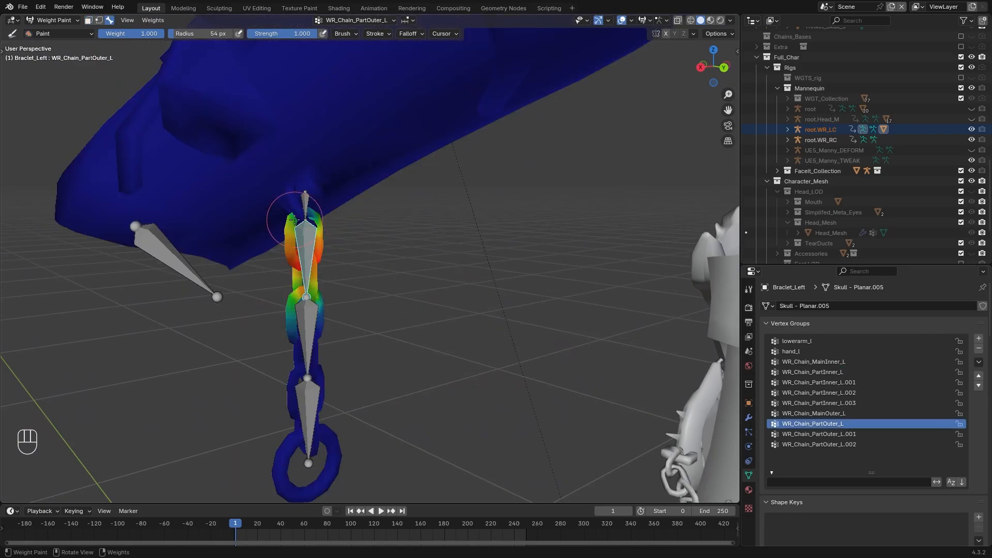
scroll(290, 215, up, 1)
key(Tab)
key(l)
click(52, 21)
click(52, 77)
click(89, 20)
click(179, 21)
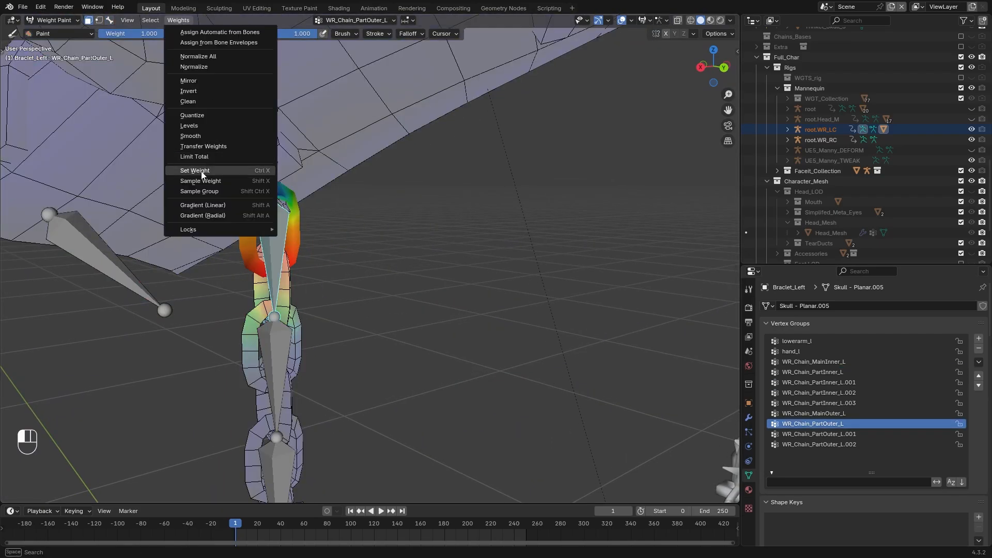
click(201, 171)
Leave Weight Paint mode, select the root.WR_LC armature and put it in Pose Mode
scroll(266, 290, down, 7)
click(53, 20)
click(57, 32)
click(488, 119)
click(53, 20)
click(55, 56)
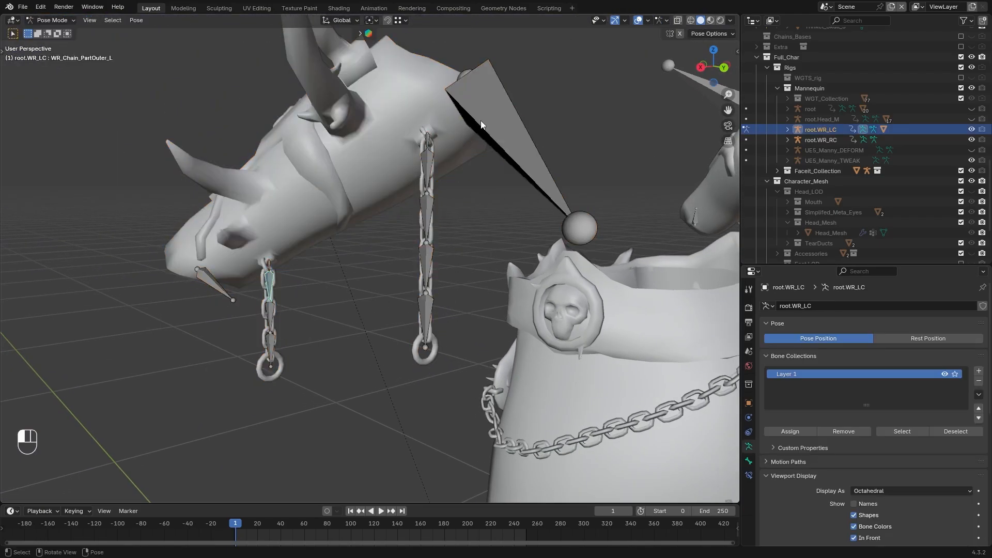
Test the left bracelet's weights by temporarily rotating the large arm bone and the inner chain's bones from WR_Chain_MainInner_L downward
click(480, 120)
key(r)
right_click(517, 124)
scroll(506, 134, up, 2)
middle_drag(496, 134, 507, 134)
click(511, 89)
key(r)
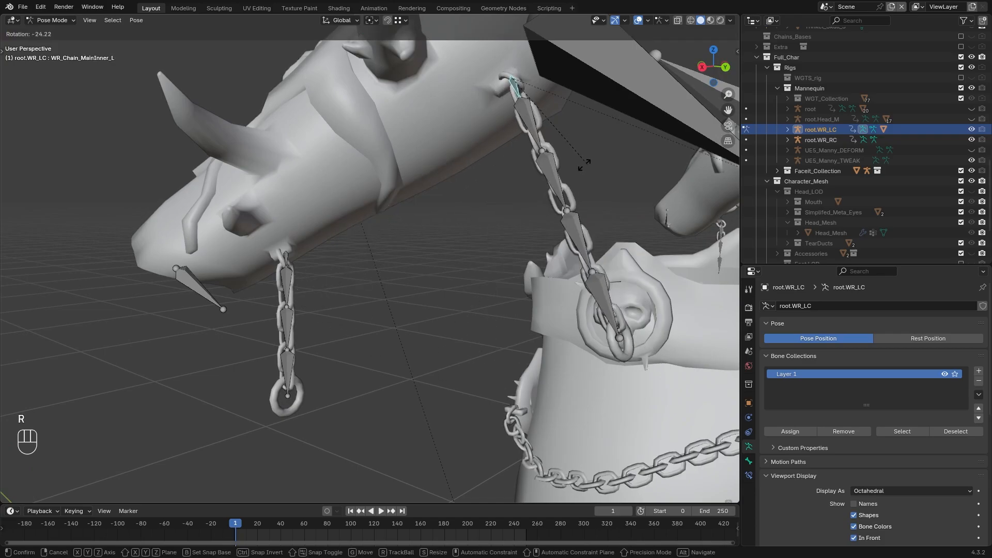
right_click(584, 164)
click(510, 136)
key(r)
right_click(579, 206)
click(510, 194)
key(r)
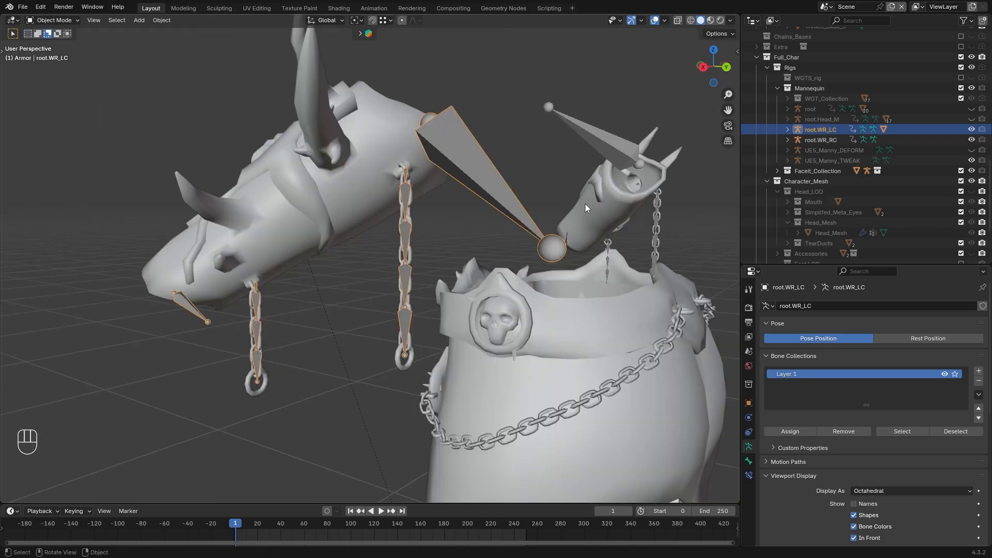
Put root.WR_LC in Pose Mode and enable Wiggle 2's Bone Tail option on the inner chain bones, starting from WR_Chain_PartInner_L
key(n)
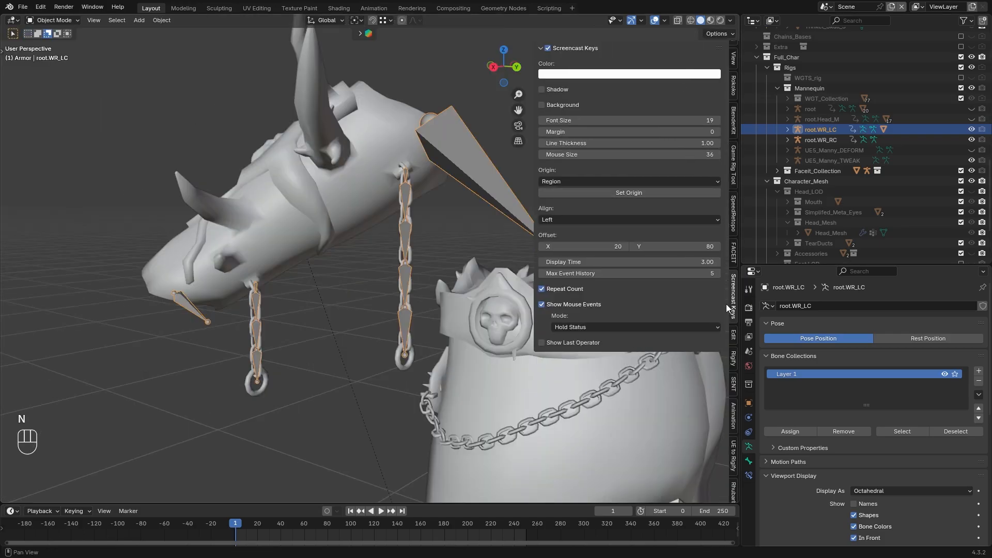
click(733, 417)
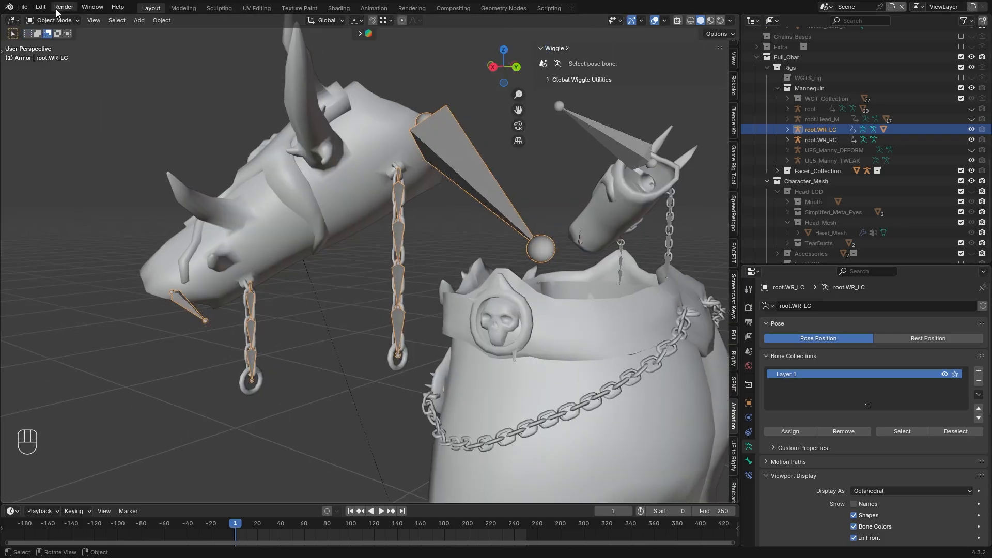
key(ctrl+Tab)
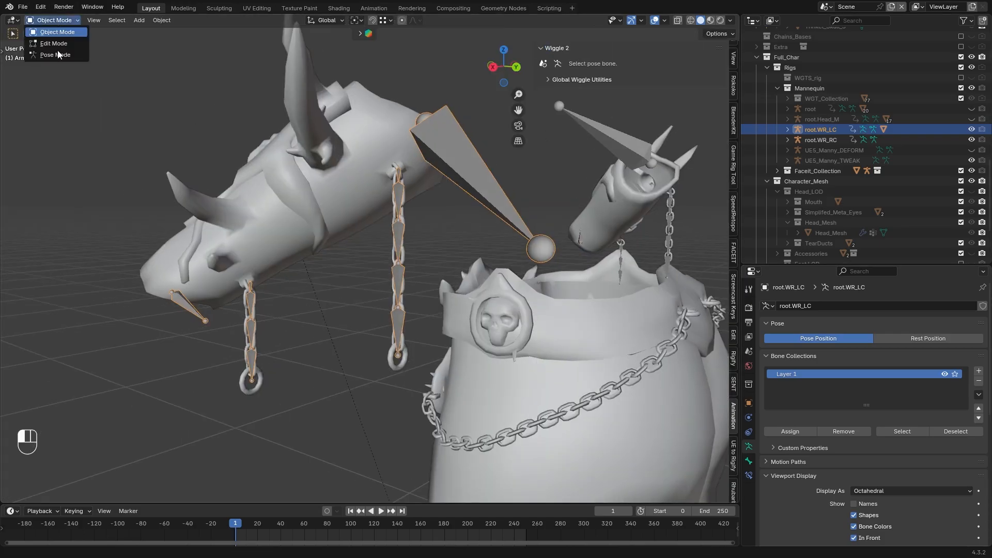
key(shift)
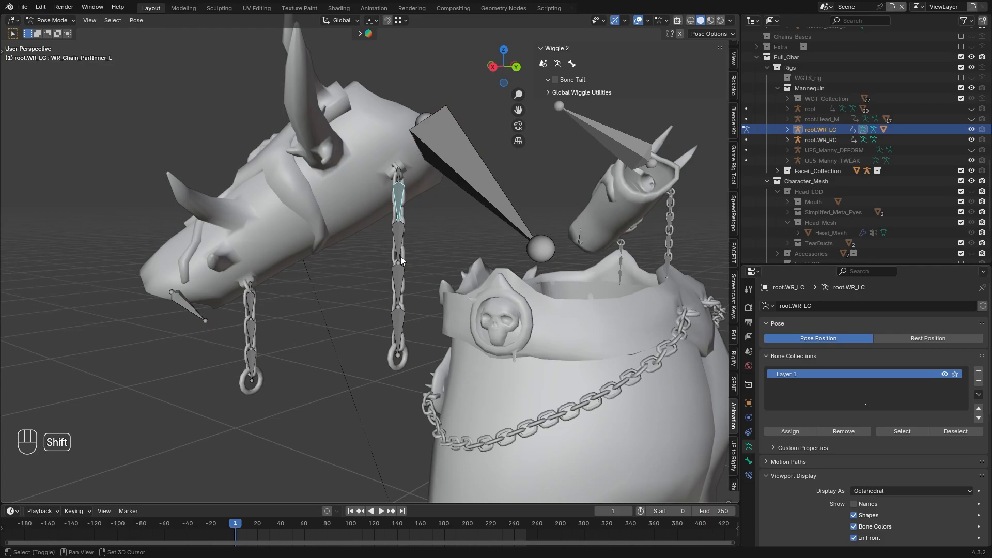
click(555, 79)
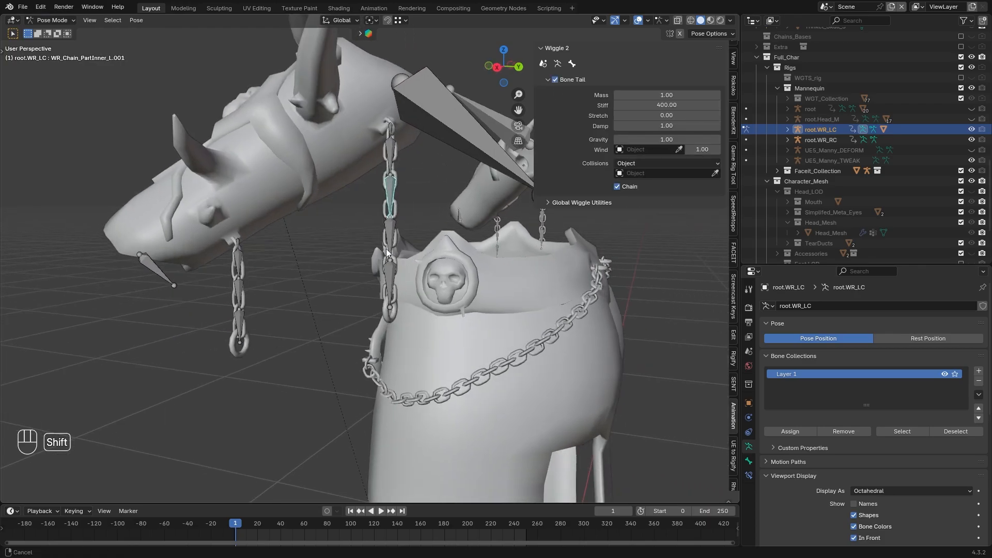
Play the animation in Object Mode and move the root.WR_LC armature to test how its chains swing
click(52, 21)
click(47, 32)
click(336, 203)
middle_drag(360, 200, 406, 236)
click(381, 512)
click(452, 245)
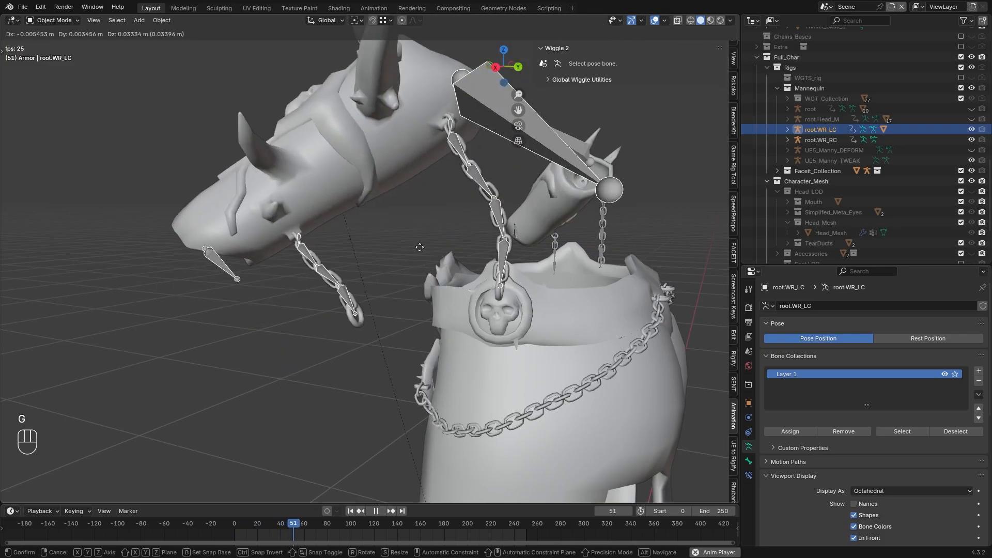
key(g)
key(g)
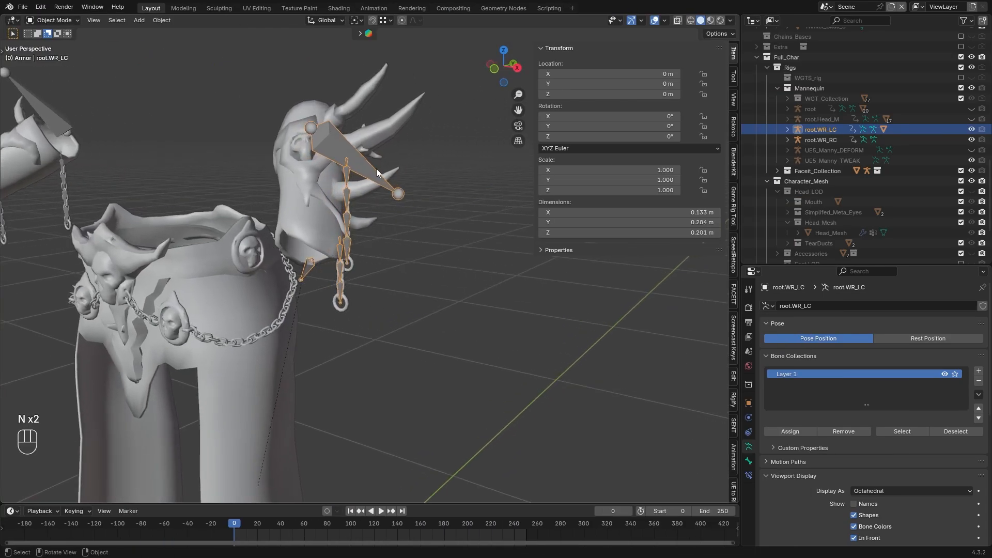
Examine the location and origin of the left wrist armature and Braclet_Left relative to the world origin
mouse_move(377, 169)
middle_down()
mouse_move(383, 213)
mouse_move(370, 164)
mouse_move(381, 155)
middle_up()
scroll(373, 179, down, 2)
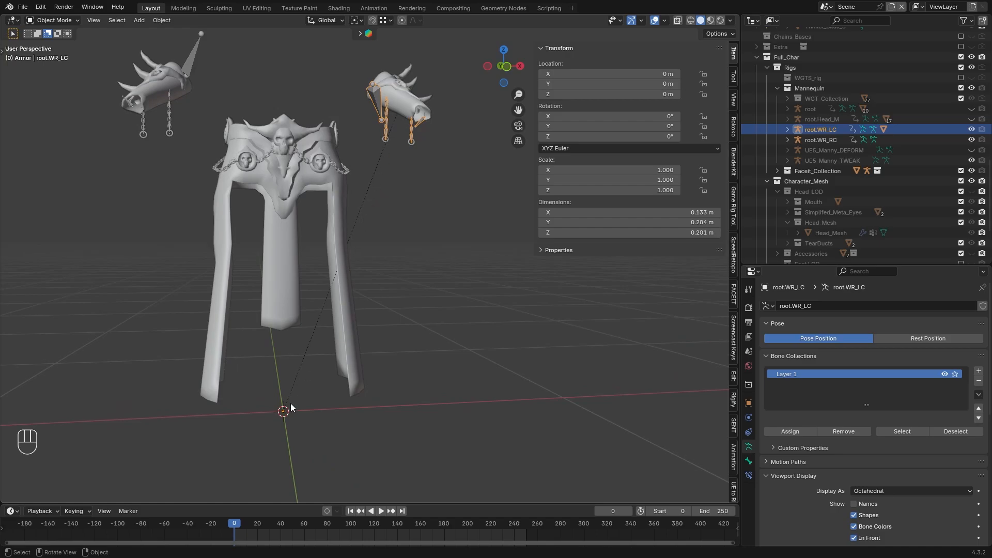
middle_drag(290, 410, 305, 393)
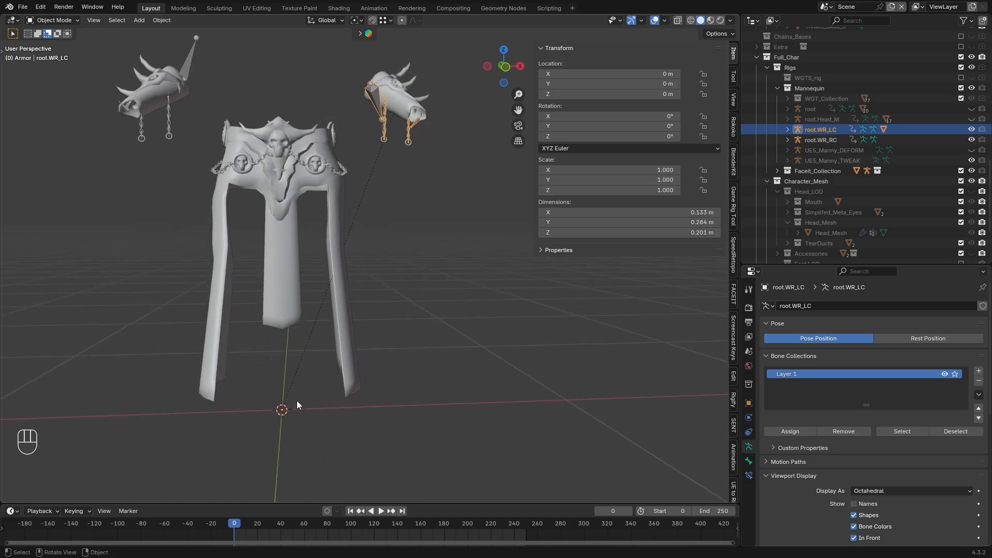
click(399, 107)
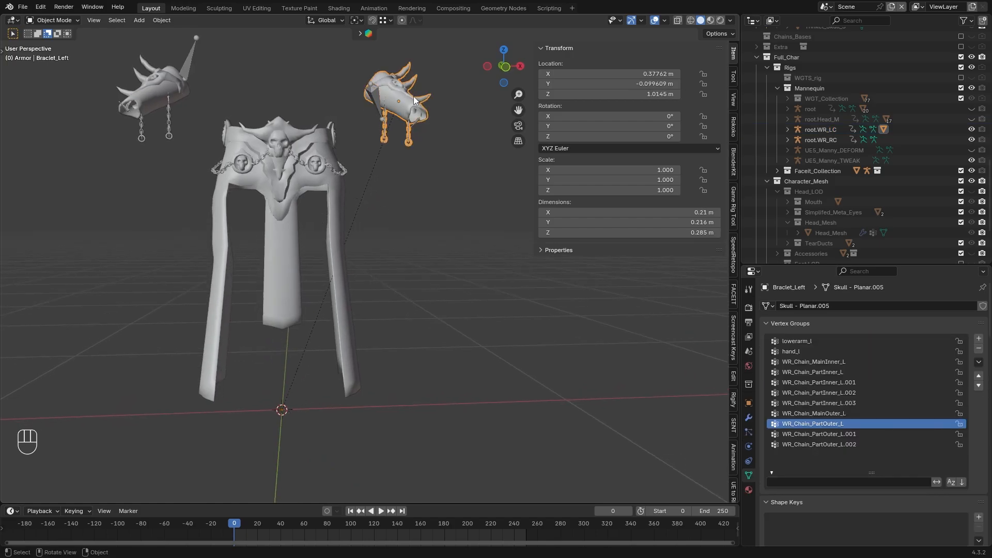
click(285, 411)
middle_drag(388, 107, 336, 290)
middle_drag(404, 222, 448, 237)
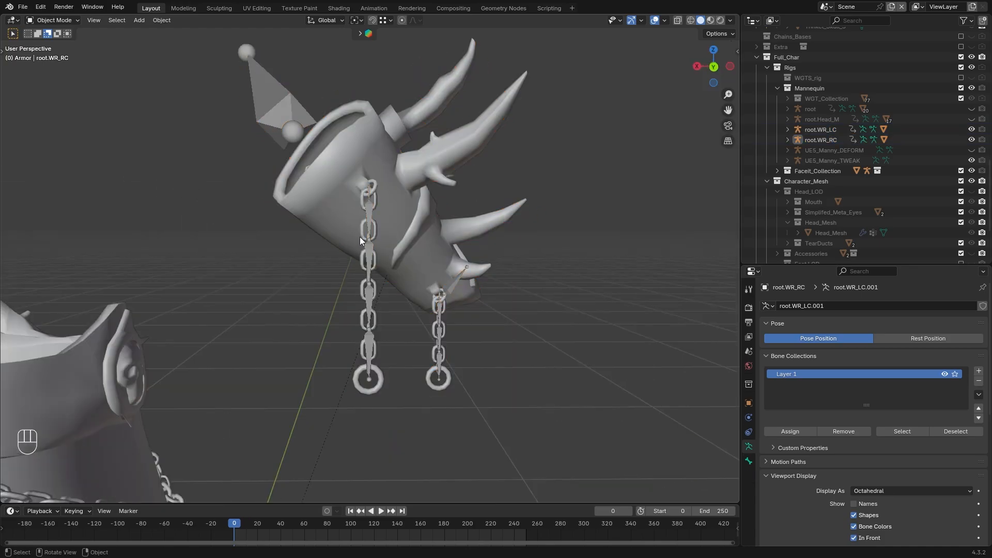
Open Braclet_Right in Weight Paint mode and work on its inner chain's upper link in the WR_Chain_PartInner_R group
click(359, 236)
click(73, 20)
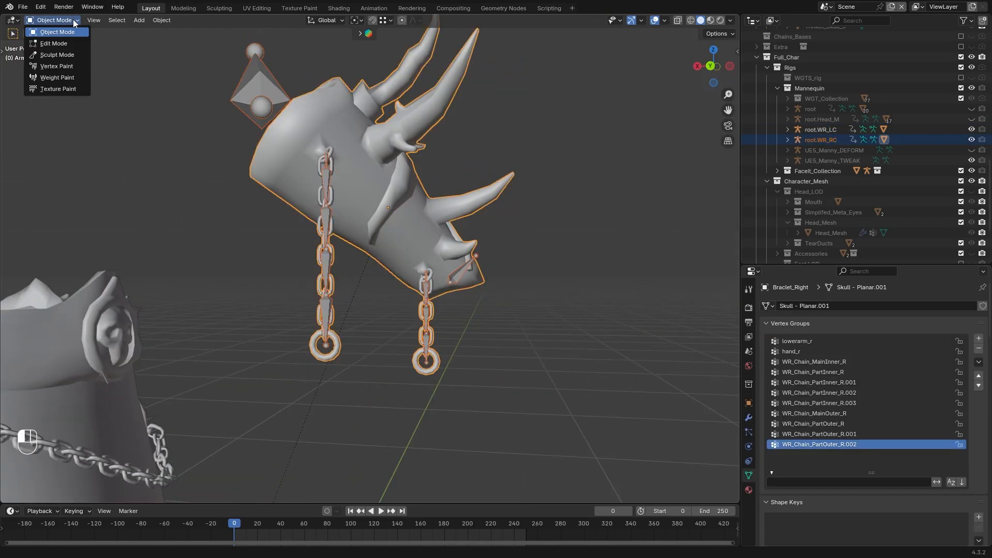
click(57, 43)
click(797, 342)
click(57, 20)
click(57, 78)
click(109, 21)
alt+click(446, 297)
alt+click(244, 194)
click(99, 21)
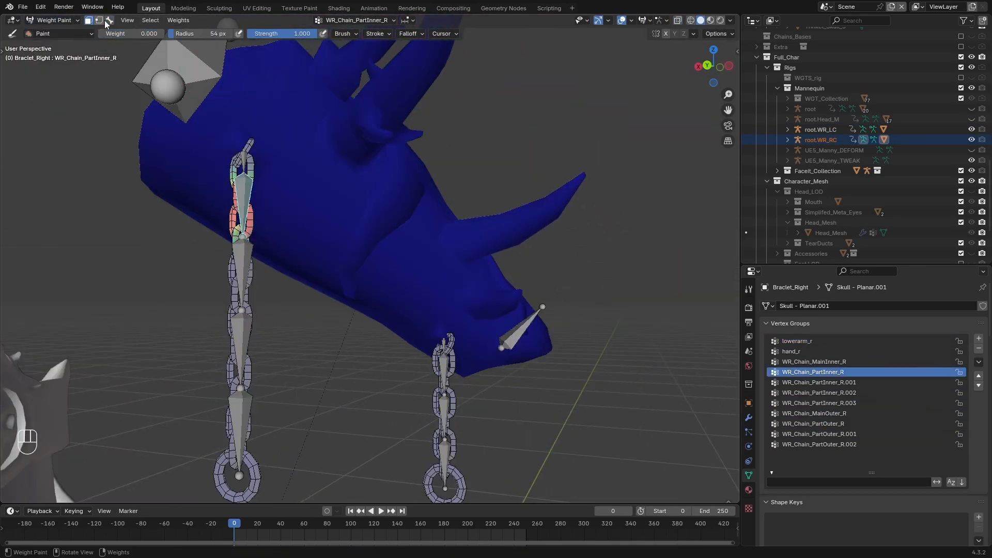
click(57, 20)
click(57, 43)
Make WR_Chain_PartOuter_R the active group and select the right bracelet's upper outer chain link for weighting
click(110, 20)
alt+click(321, 190)
click(57, 21)
key(l)
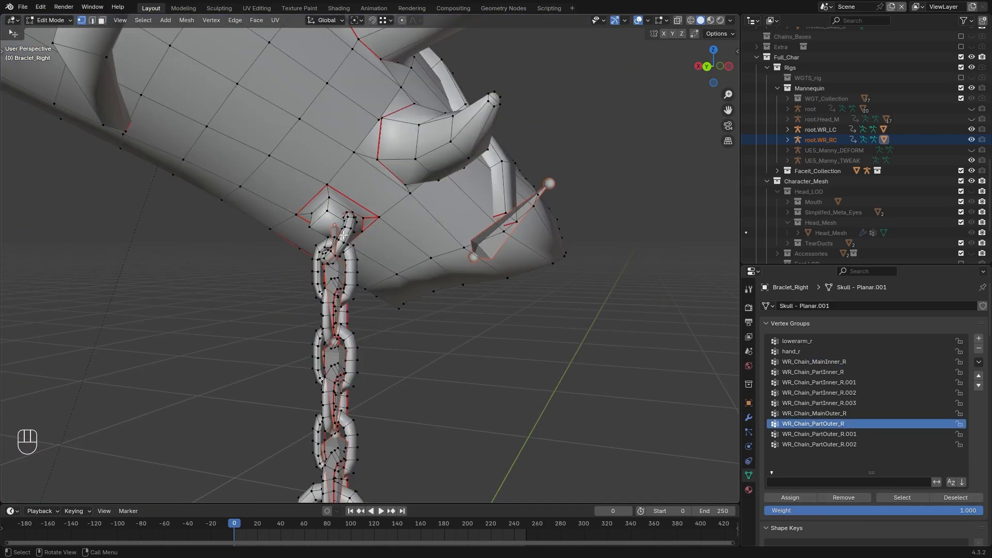
click(57, 20)
click(57, 78)
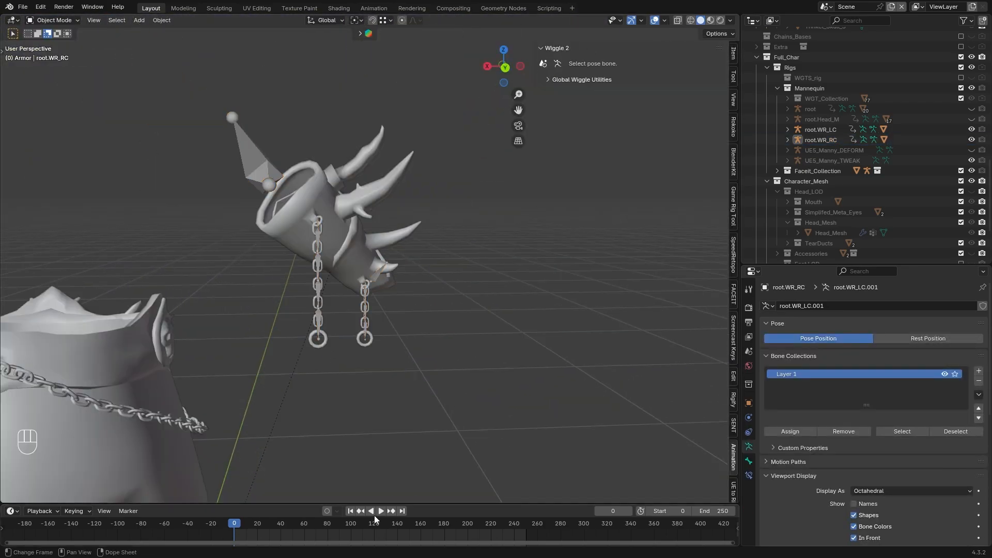
Play the animation and move the root.WR_RC armature to test the right bracelet's chains
key(space)
key(g)
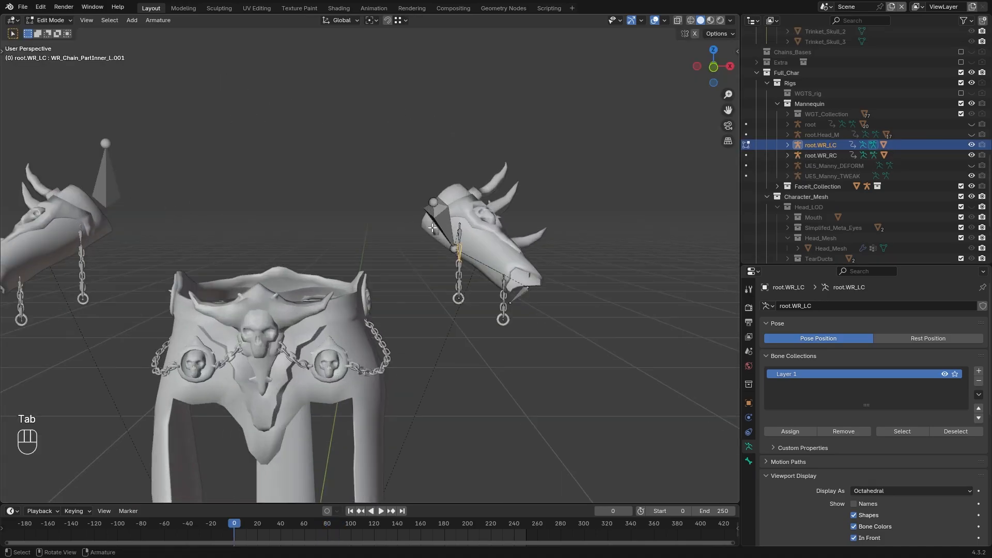
Snap the 3D cursor to the upper joint of the lowerarm_l bone and set root.WR_LC's origin to it
scroll(432, 227, up, 2)
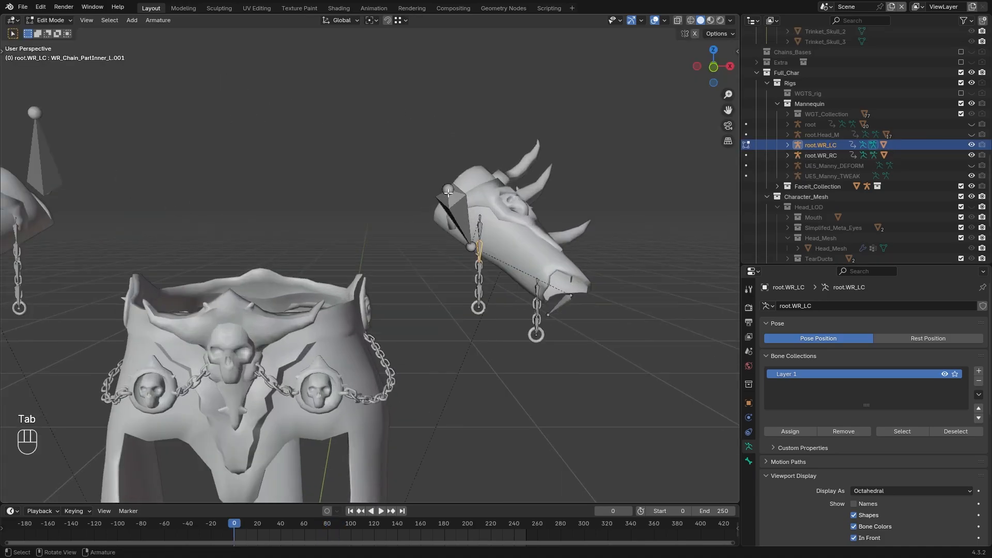
key(shift+s)
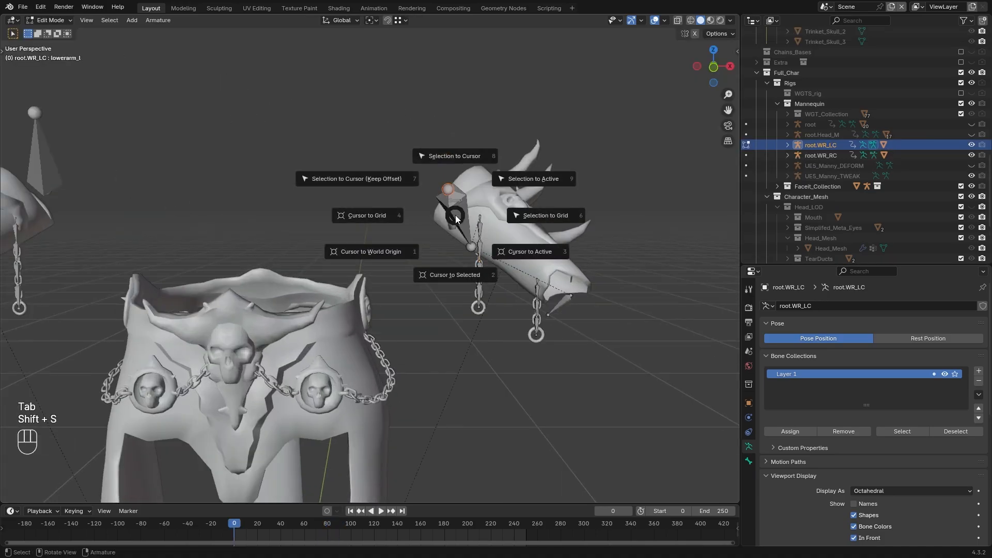
click(464, 273)
key(Tab)
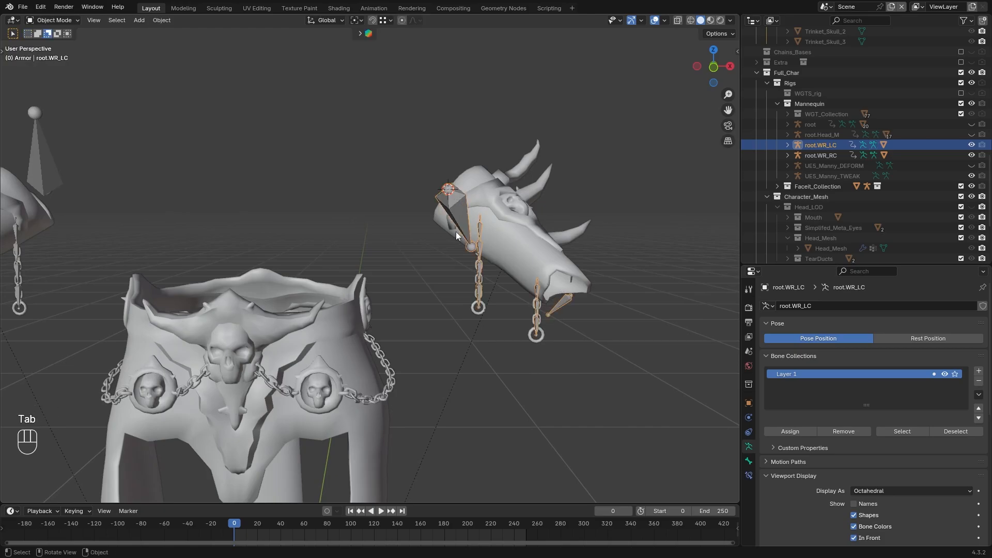
scroll(456, 232, down, 4)
key(n)
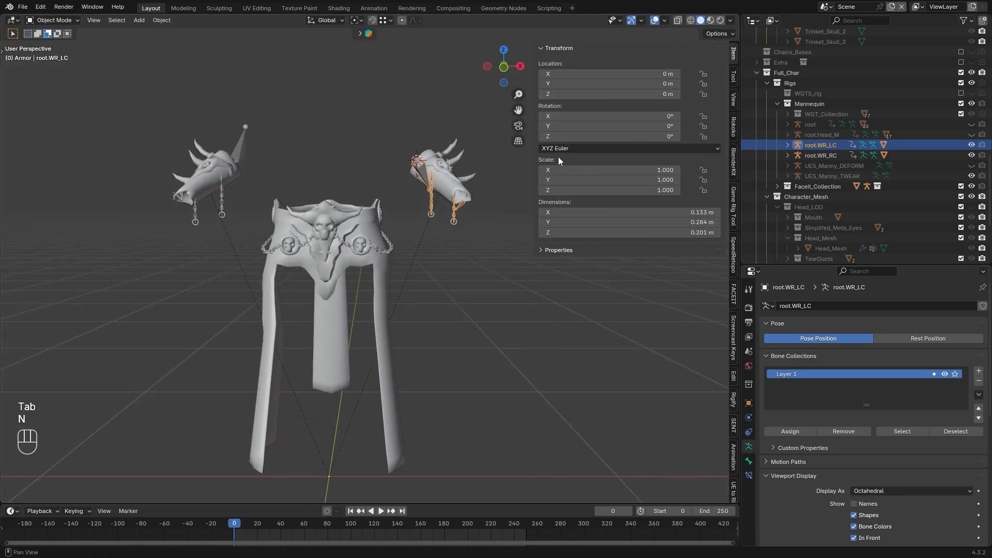
right_click(388, 149)
mouse_move(393, 150)
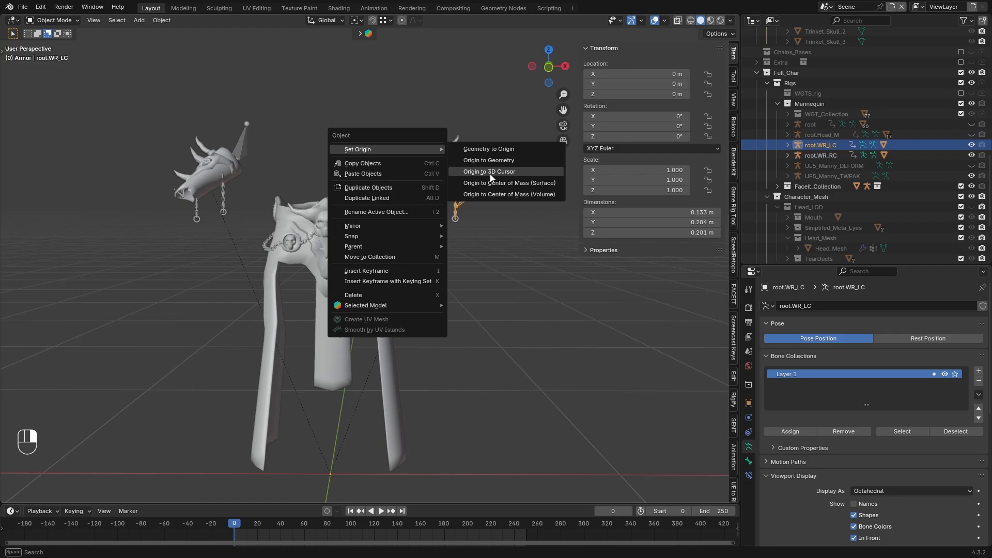
click(490, 174)
Reset the 3D cursor to the world origin and snap the root.WR_LC armature to it
key(shift+s)
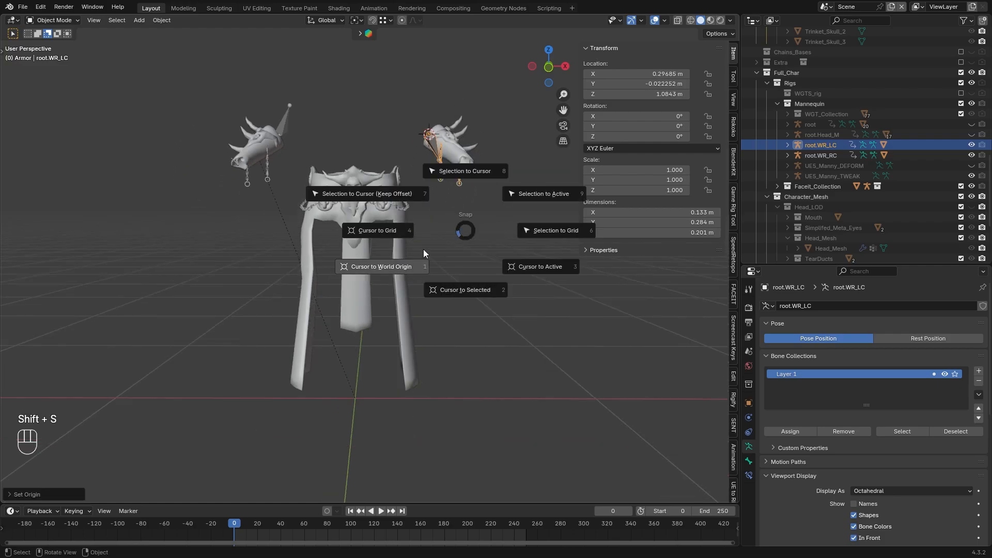
click(399, 265)
key(shift+s)
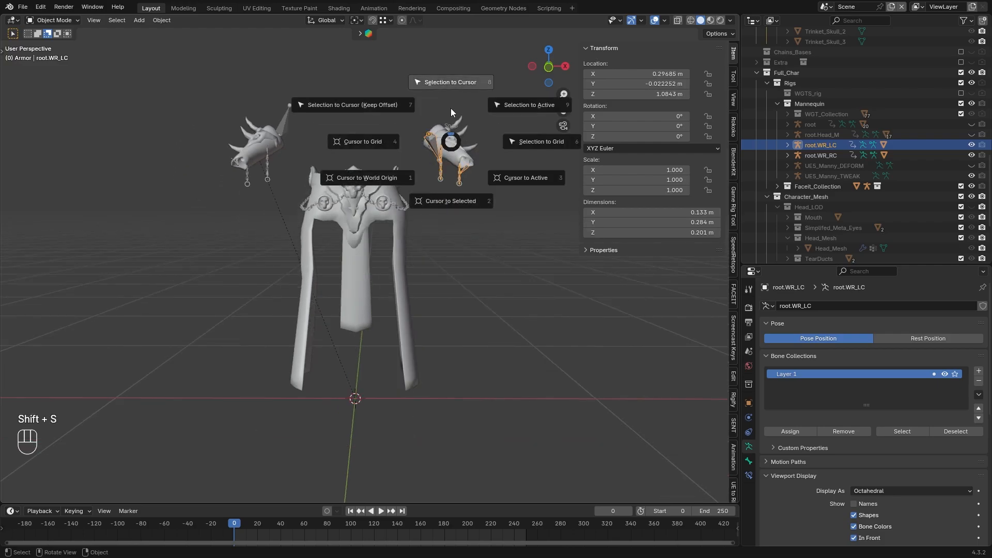
click(451, 92)
Select the Braclet_Left mesh and apply all of its transforms
middle_drag(449, 119, 463, 218)
scroll(425, 300, up, 2)
click(414, 259)
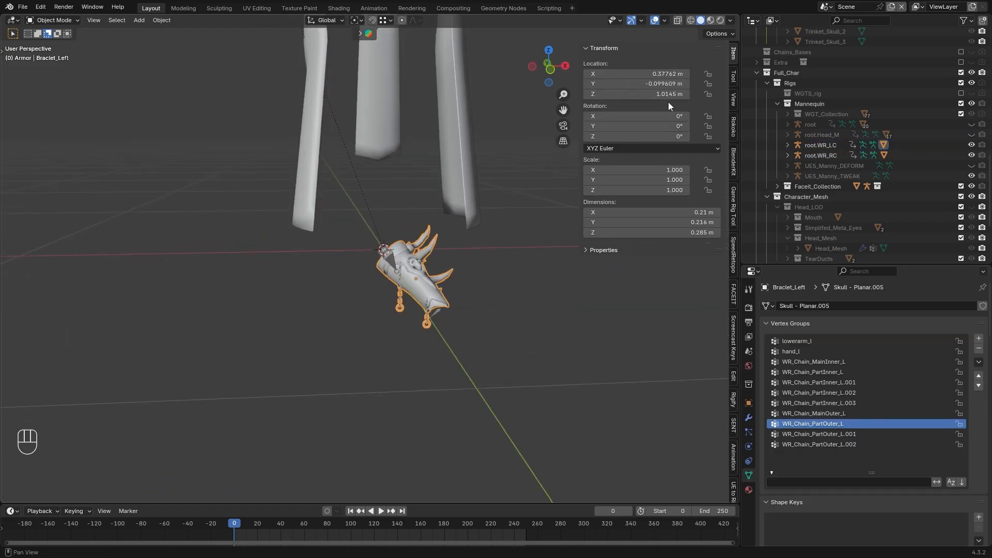
middle_drag(558, 243, 432, 293)
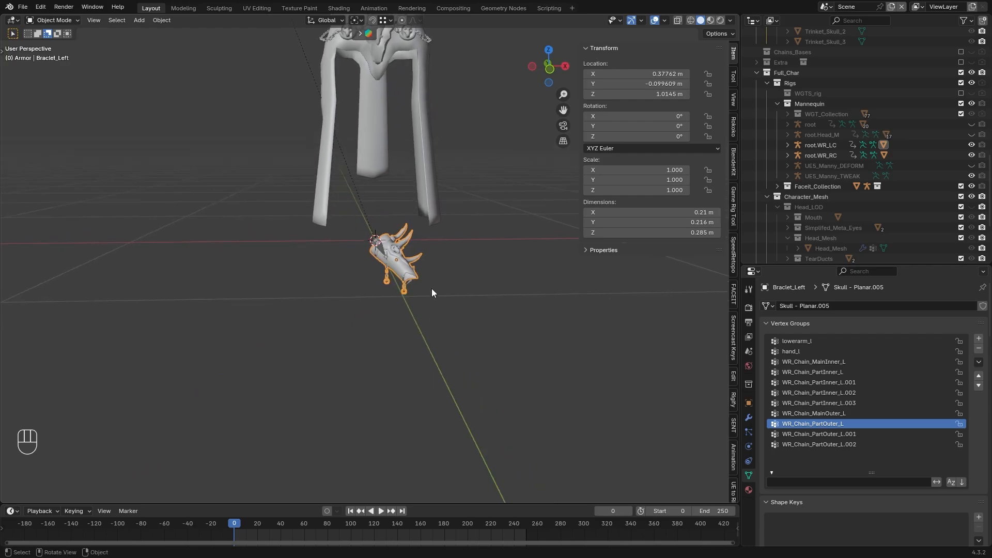
click(170, 20)
mouse_move(196, 74)
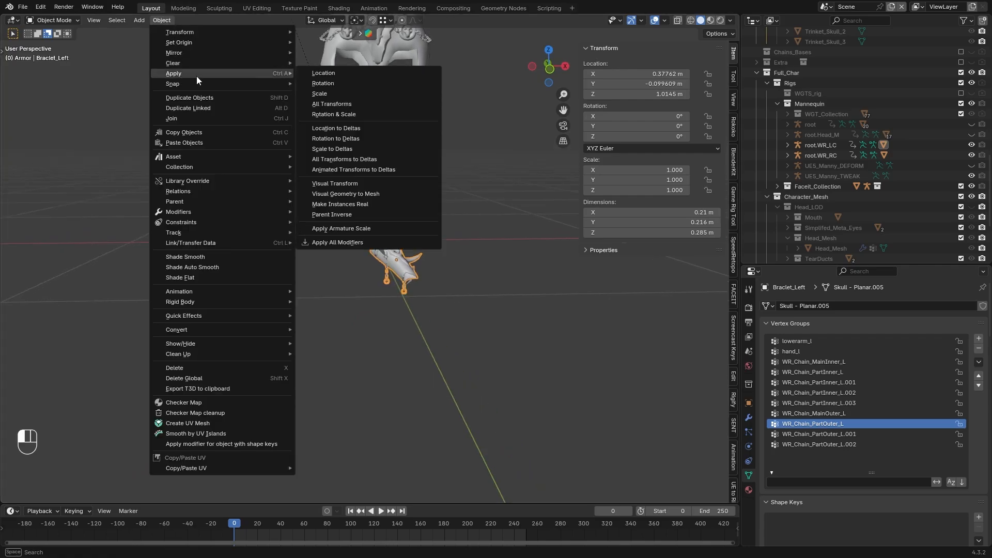
click(357, 107)
middle_drag(411, 281, 374, 238)
middle_drag(301, 421, 312, 423)
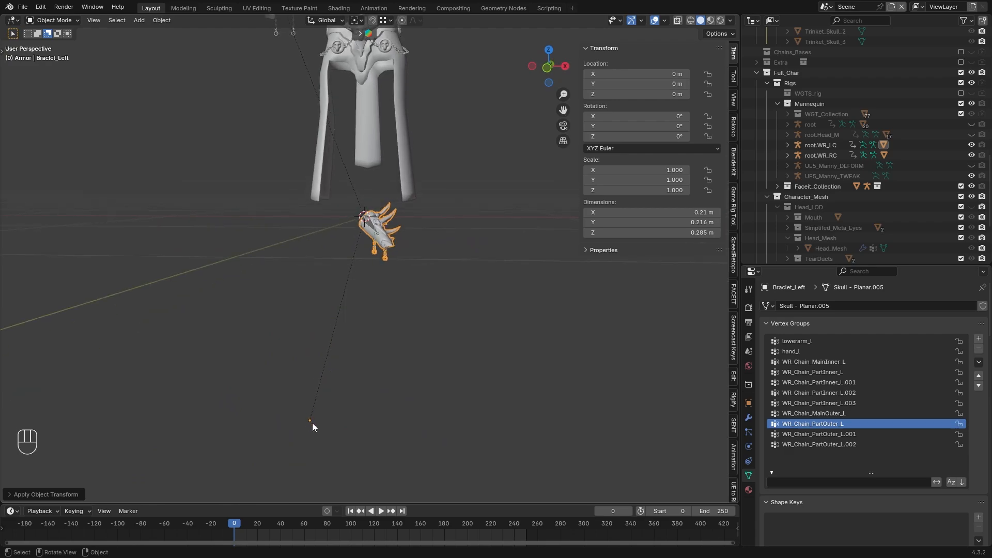
middle_drag(360, 331, 373, 214)
Undo the last change and clear Braclet_Left's parent while keeping its transformation
key(ctrl+z)
click(162, 20)
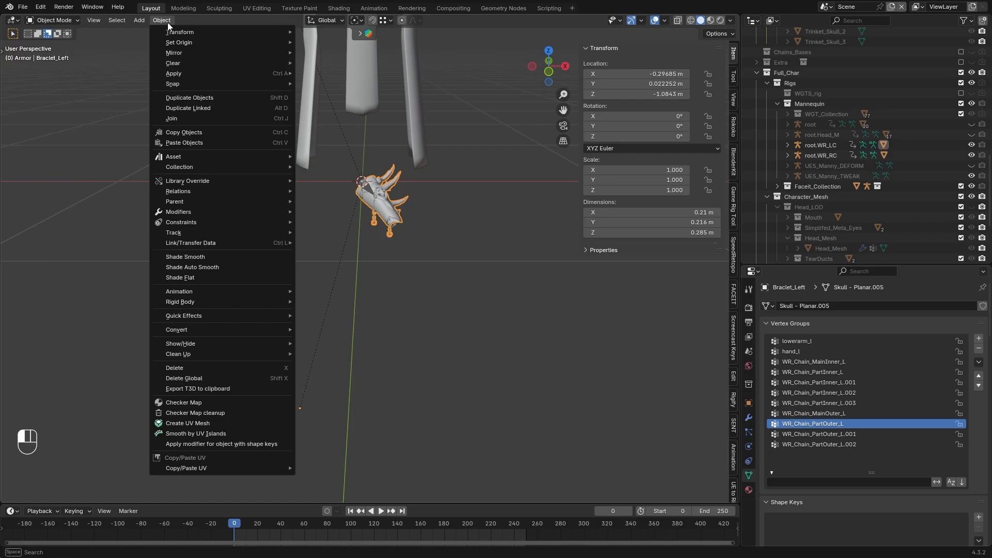
mouse_move(180, 195)
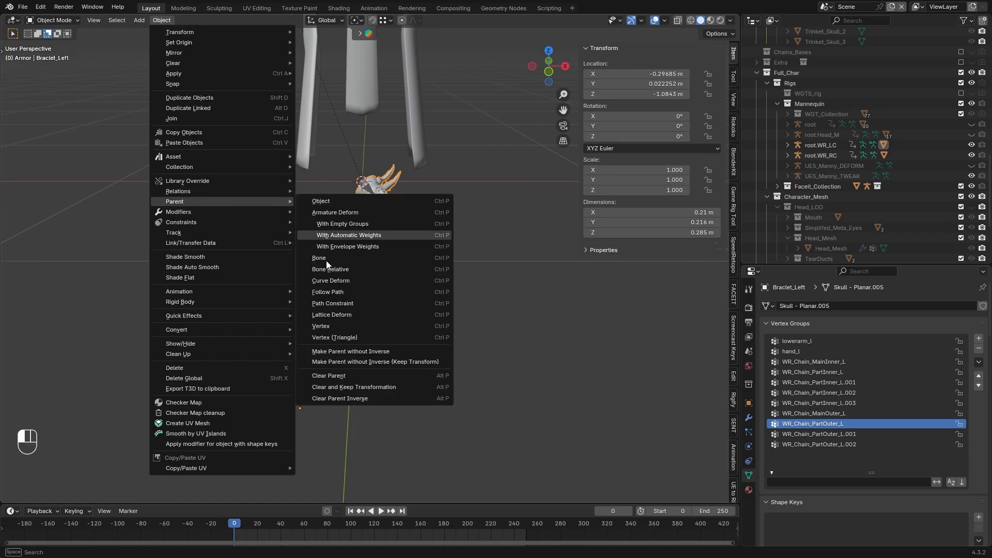
click(381, 387)
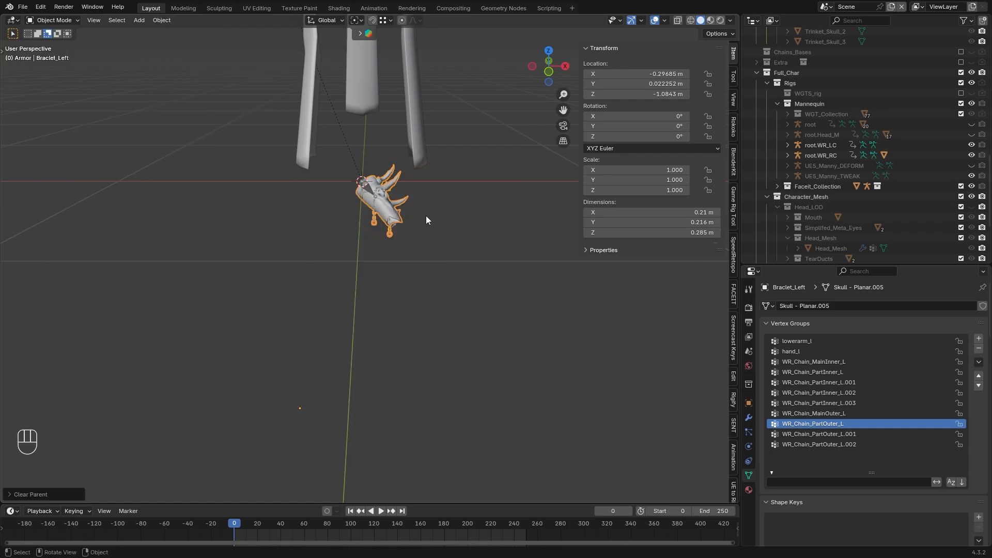
Set Braclet_Left's origin to the 3D cursor at the world origin
right_click(373, 205)
mouse_move(372, 203)
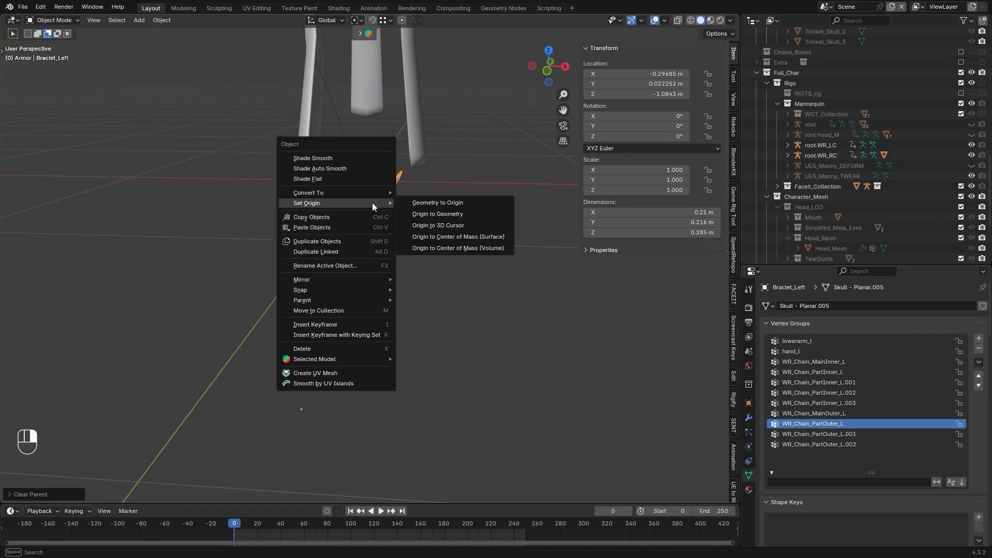
click(451, 227)
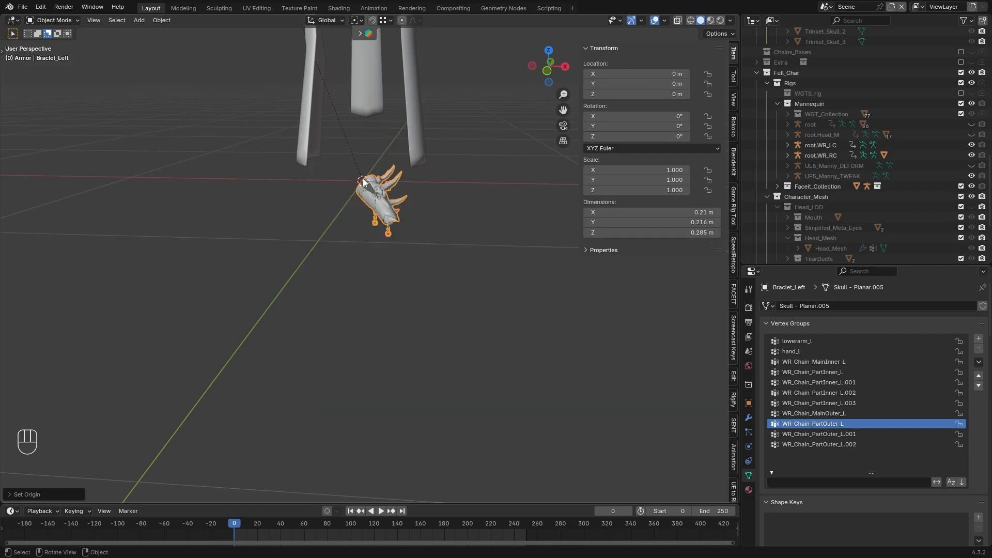
Parent the Braclet_Left mesh to the root.WR_LC armature with Armature Deform
scroll(522, 160, up, 3)
middle_drag(506, 167, 397, 173)
key(ctrl+p)
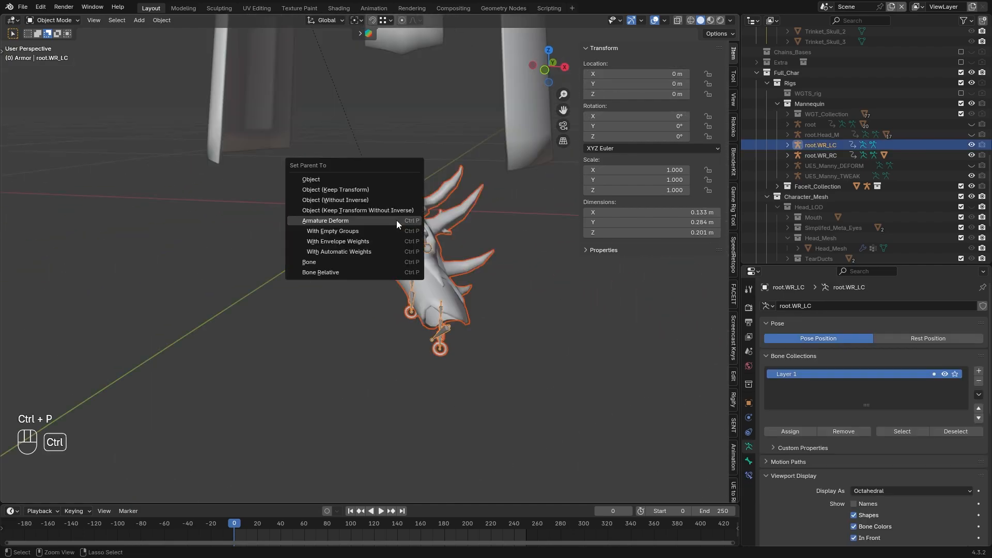
click(366, 225)
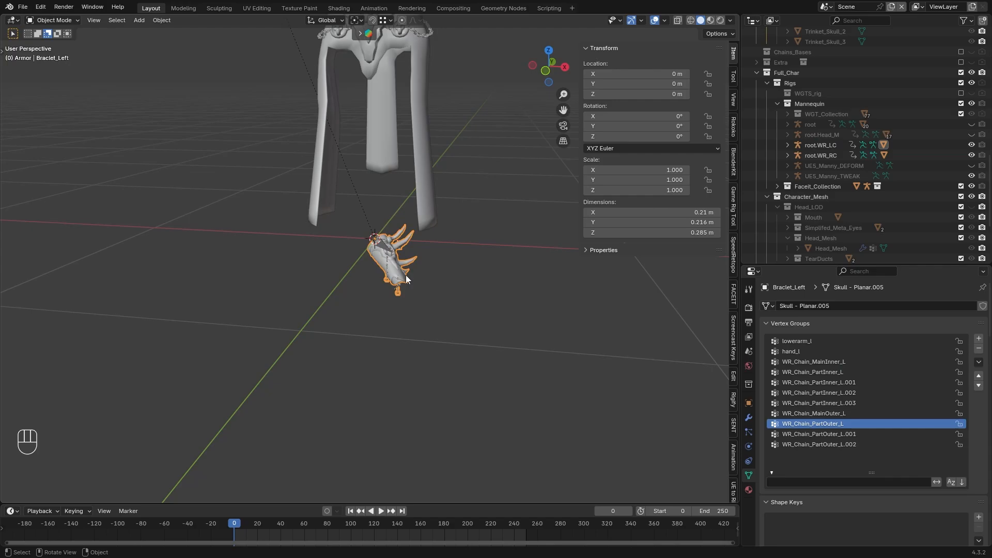
Add a Copy Transforms constraint to root.WR_LC's lowerarm_l bone, targeting the lowerarm_l bone of the root armature
click(389, 249)
middle_drag(389, 250, 491, 303)
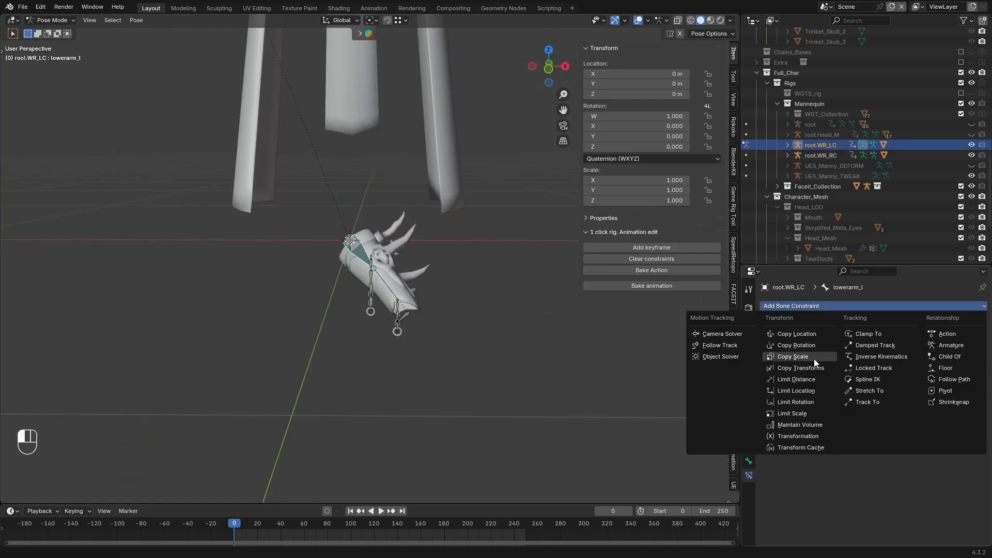
click(812, 362)
middle_drag(490, 280, 868, 328)
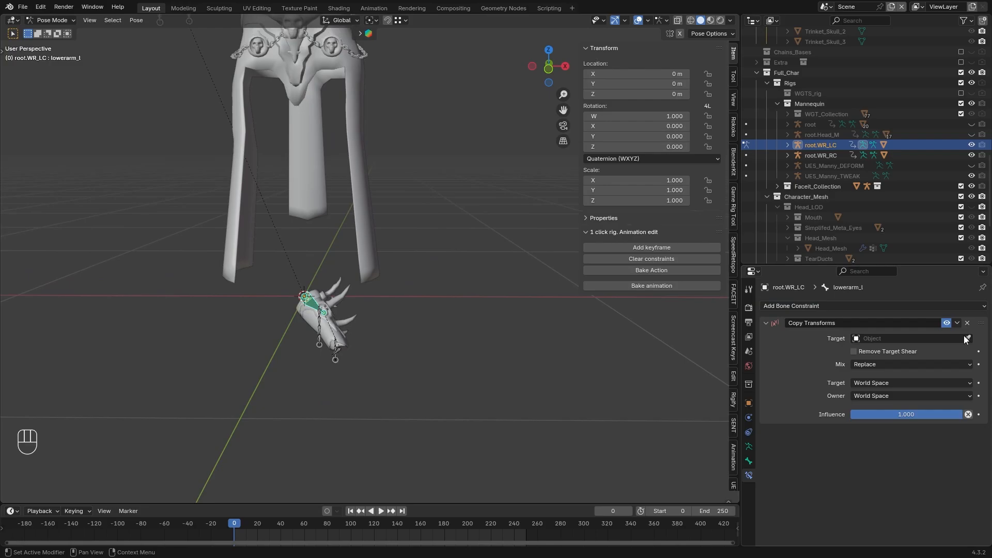
click(816, 120)
click(881, 351)
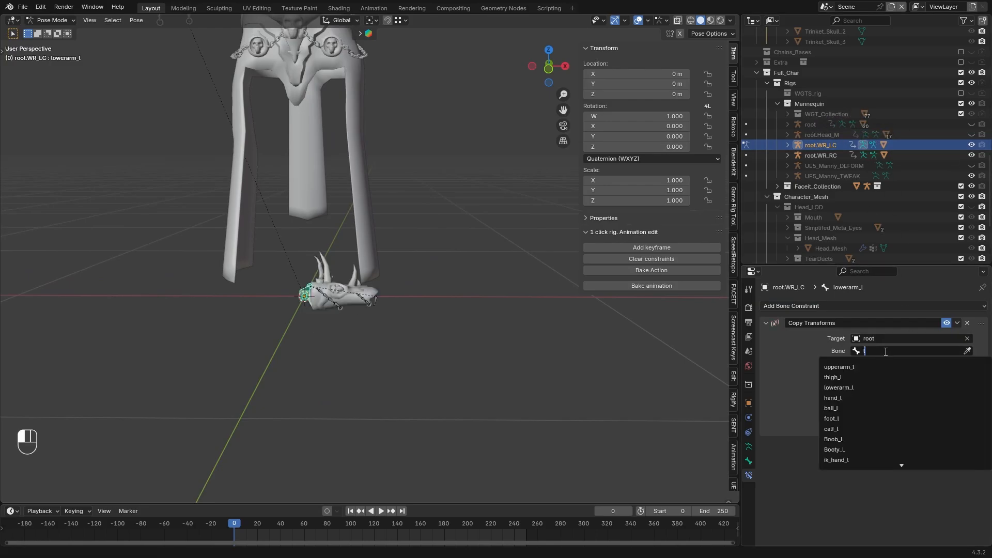
text(lowe)
click(871, 367)
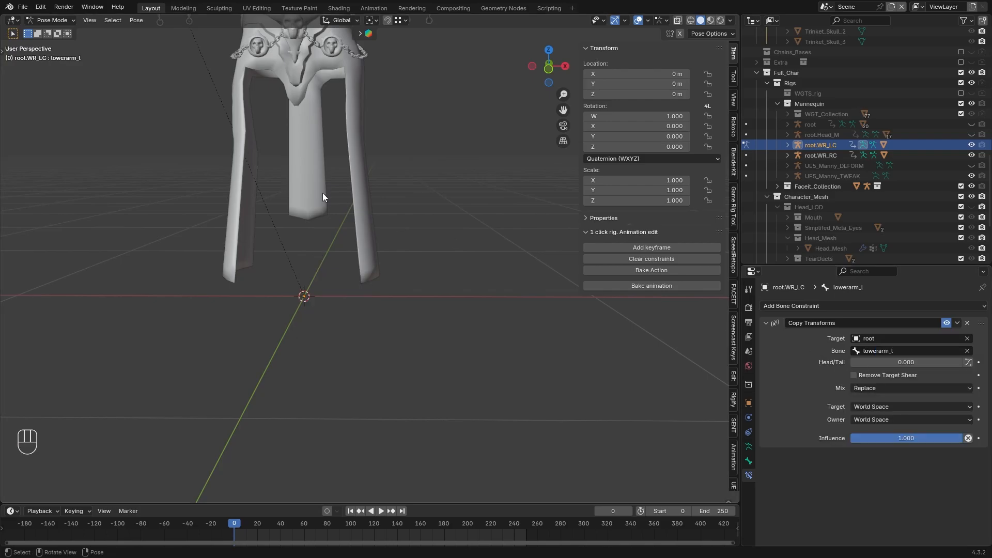
Return to Object Mode, hide root.WR_LC, unhide the root armature and put it in Pose Mode
middle_drag(322, 194, 362, 217)
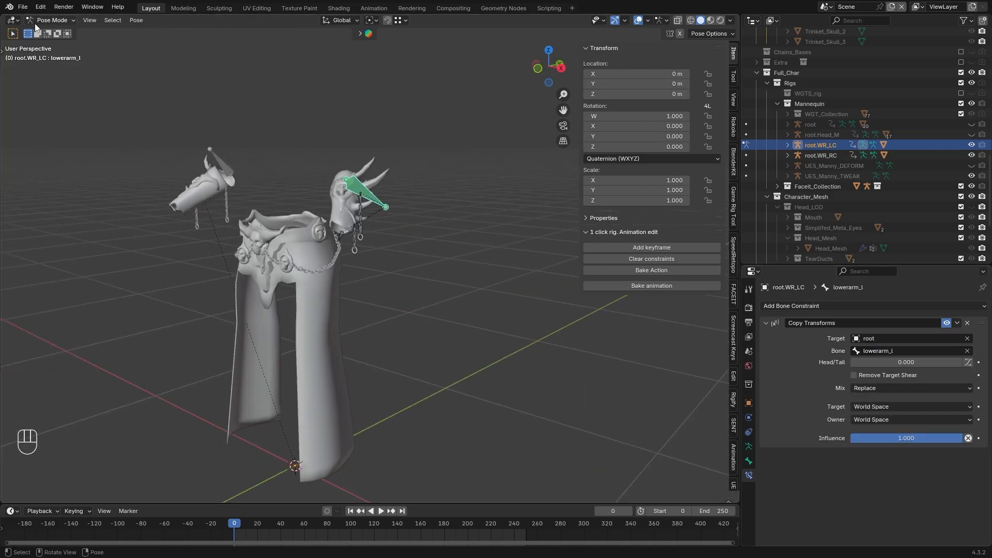
click(45, 20)
click(56, 31)
click(971, 145)
click(972, 125)
click(810, 125)
click(51, 20)
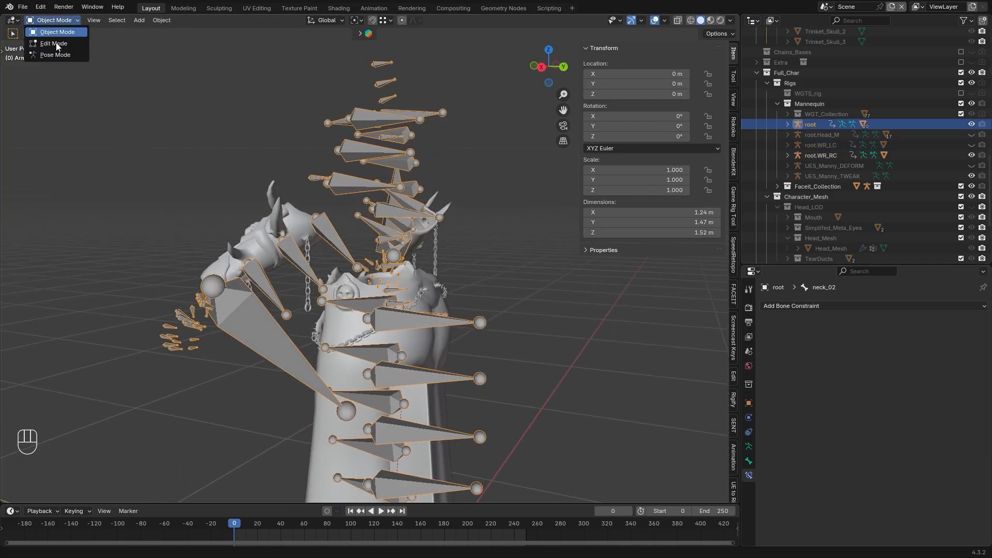
click(57, 54)
Rotate an arm bone during playback and set the Wiggle 2 gravity of root.WR_LC's chain bones to 50
click(336, 240)
click(381, 511)
key(r)
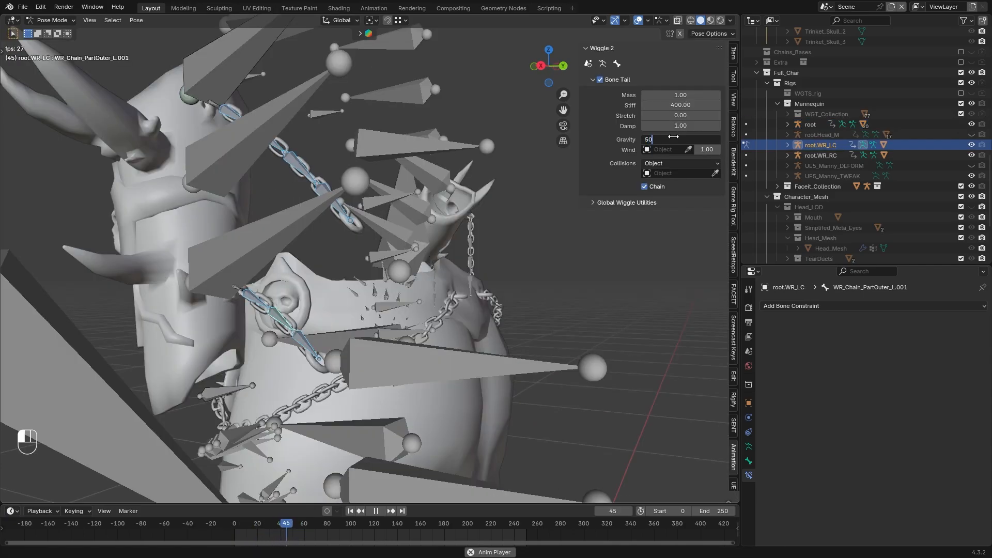
key(Return)
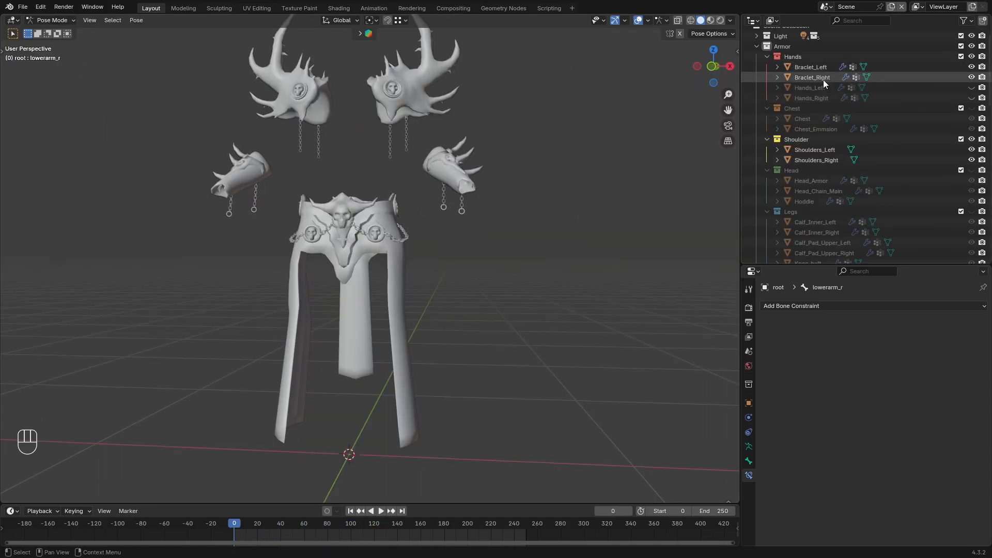
Hide Braclet_Left and rename the duplicated root.001 armature as root.SH_LC
click(972, 67)
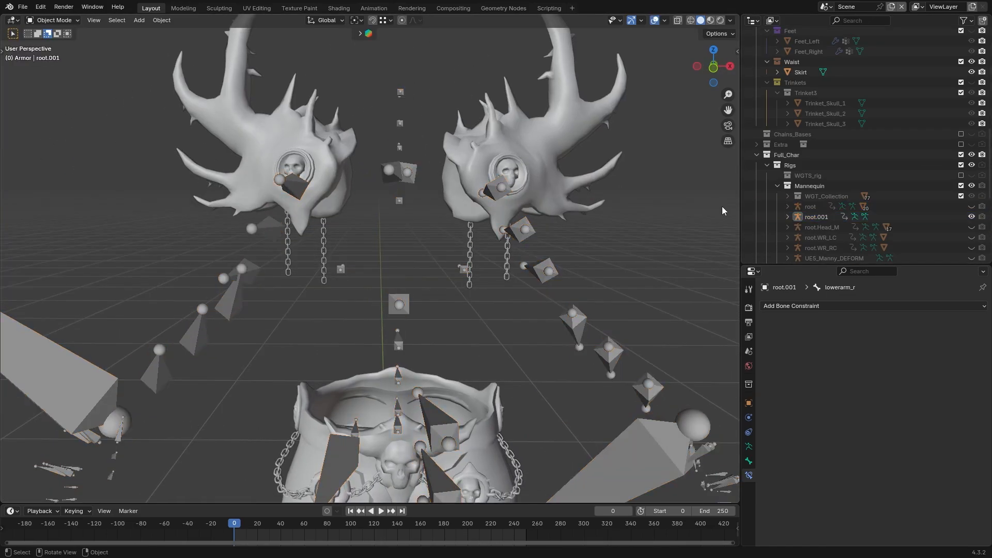
double_click(817, 217)
click(875, 140)
key(BackSpace)
Delete all bones of root.SH_LC except the clavicle and upper-arm bones
scroll(391, 298, down, 2)
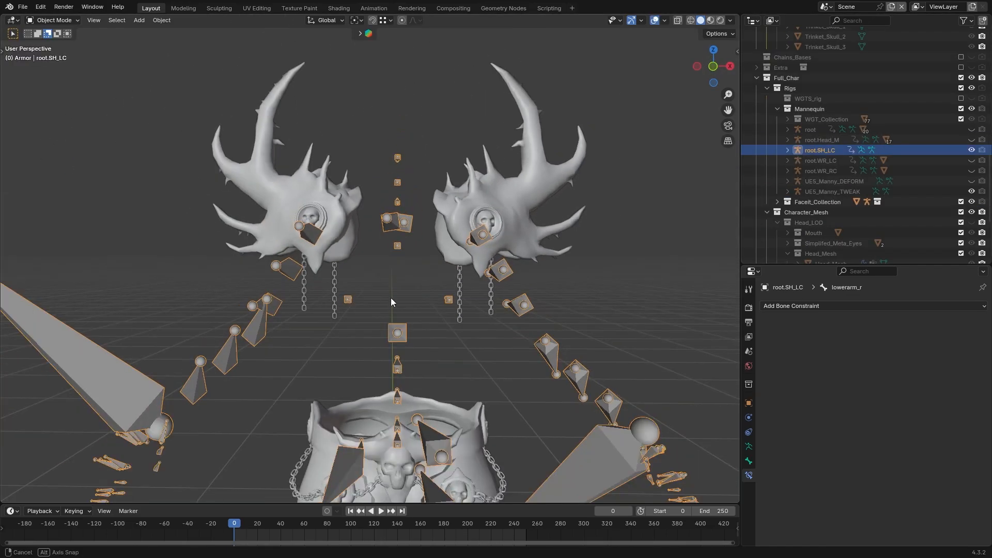
middle_drag(390, 297, 383, 230)
key(Tab)
middle_drag(477, 191, 485, 206)
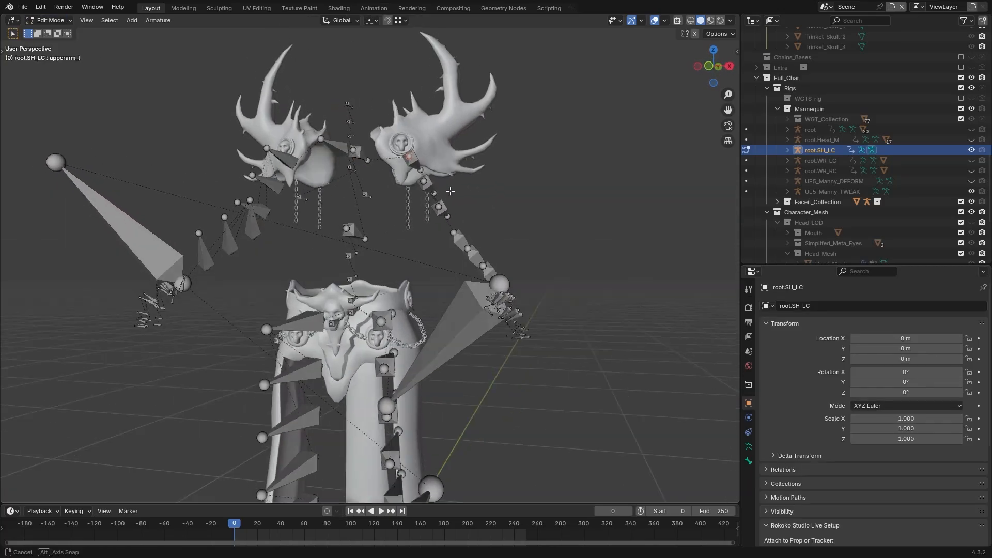
scroll(455, 222, down, 2)
click(423, 228)
key(shift+z)
key(c)
mouse_move(440, 248)
mouse_down()
mouse_move(346, 379)
mouse_move(280, 253)
mouse_move(233, 303)
mouse_up()
shift+middle_drag(330, 413, 320, 292)
key(c)
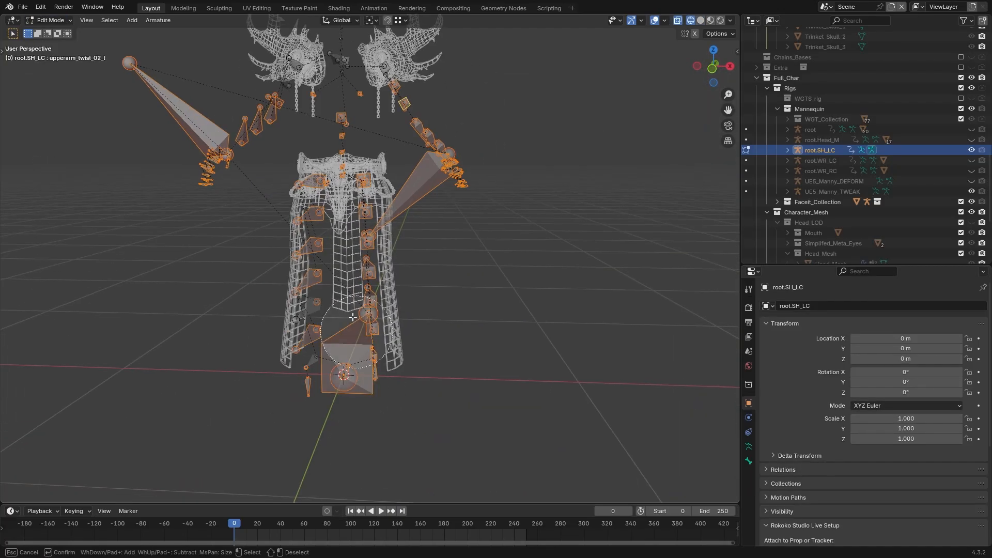
scroll(380, 103, up, 4)
shift+middle_drag(393, 62, 403, 171)
shift+middle_drag(376, 305, 381, 235)
key(c)
drag(381, 235, 213, 249)
key(g)
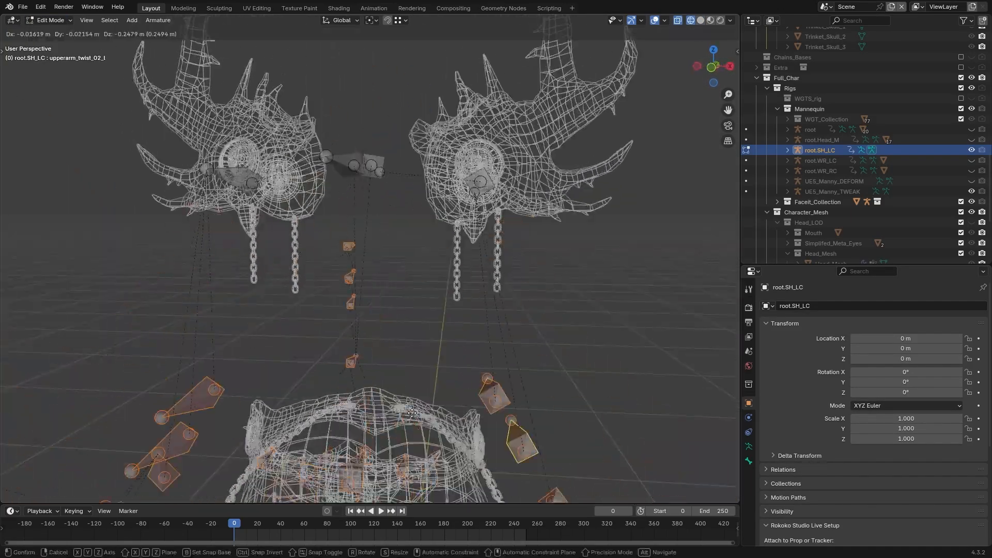
right_click(242, 331)
mouse_move(248, 331)
middle_down()
mouse_move(341, 357)
mouse_move(477, 329)
mouse_move(97, 40)
mouse_move(420, 277)
mouse_move(572, 244)
mouse_move(414, 216)
middle_up()
scroll(372, 372, down, 4)
key(x)
click(378, 378)
scroll(393, 361, up, 4)
scroll(419, 277, up, 2)
key(Tab)
key(shift+z)
Add a new bone to root.SH_LC and name it SH_Chain_MainInner_L
key(Tab)
scroll(414, 216, down, 4)
key(shift+a)
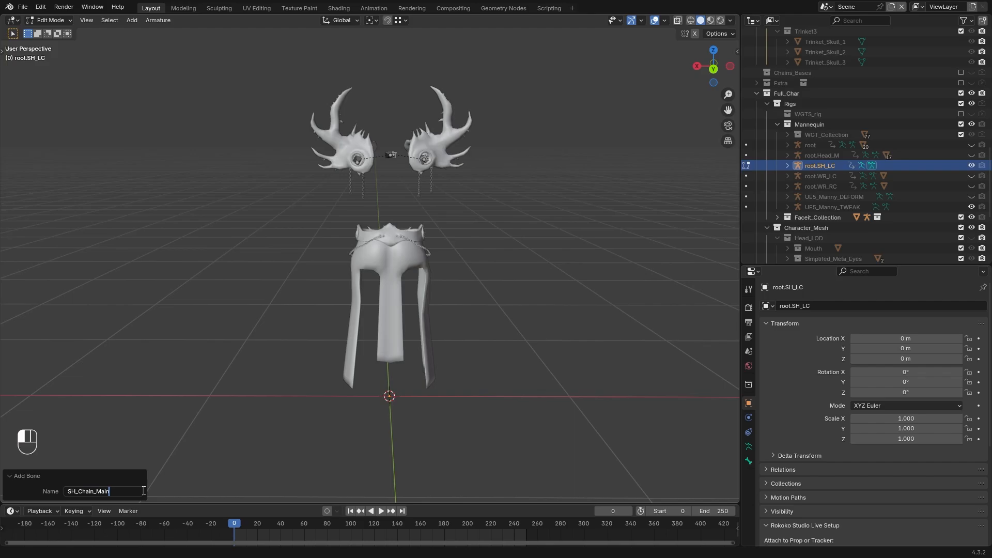
text(r)
key(Return)
Scale down the new chain bone and move it up along Z toward the shoulder chain
scroll(403, 393, up, 6)
drag(381, 393, 447, 472)
key(s)
click(485, 378)
scroll(405, 319, down, 5)
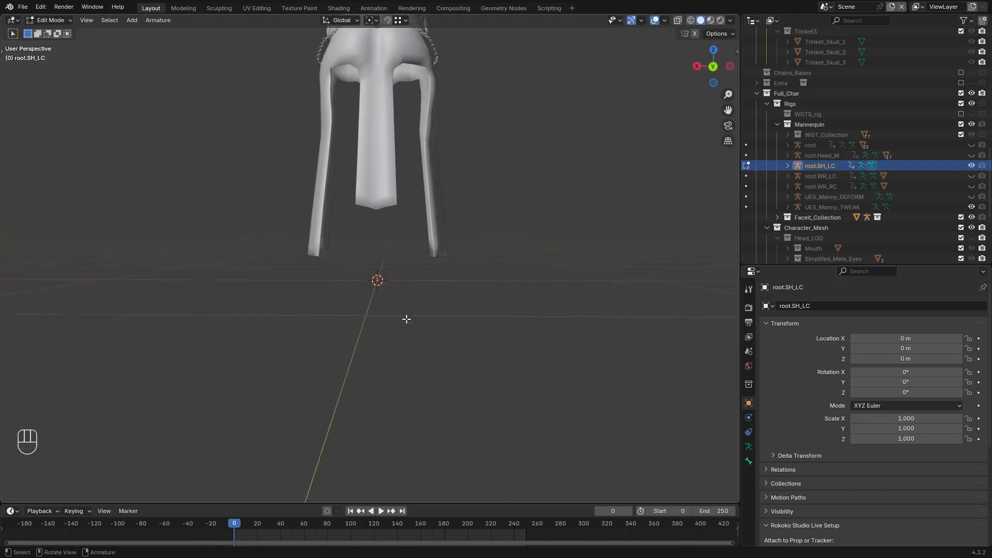
key(g)
key(z)
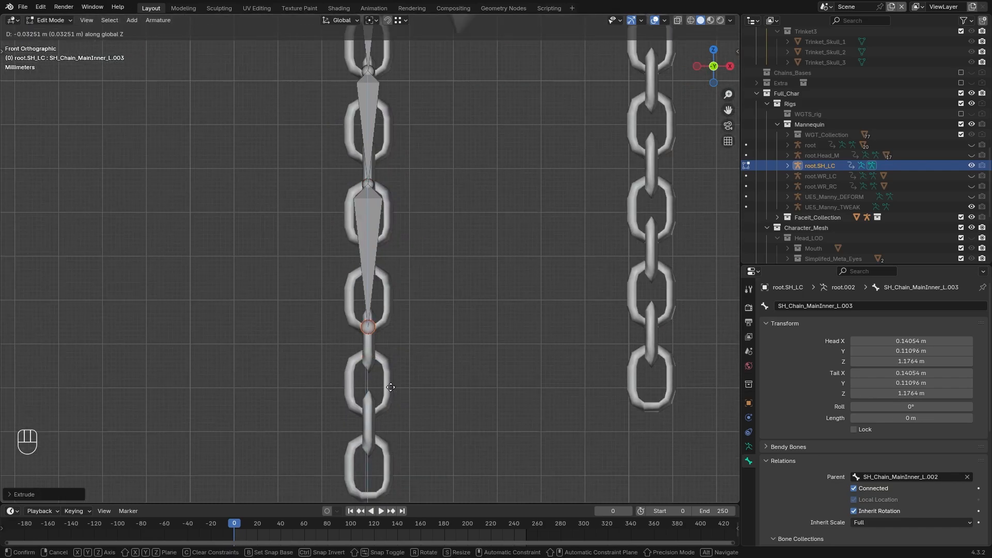
Rename the extruded bone as SH_Chain_PartInner_L and extrude further bones down along Z through the inner chain links
double_click(822, 306)
key(Return)
key(e)
key(z)
click(373, 228)
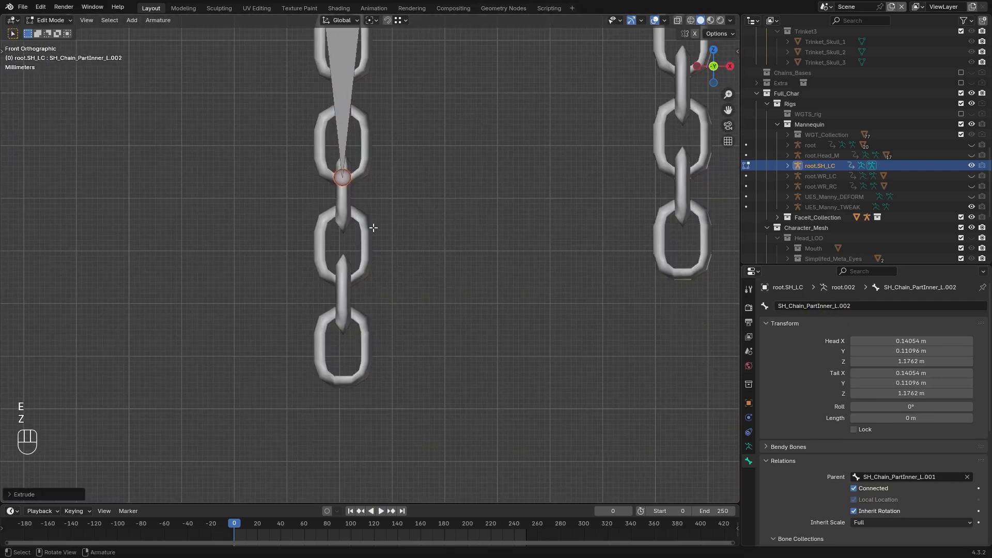
key(e)
key(z)
click(382, 272)
Symmetrize the left inner and outer shoulder chain bones to the other side
scroll(383, 272, down, 3)
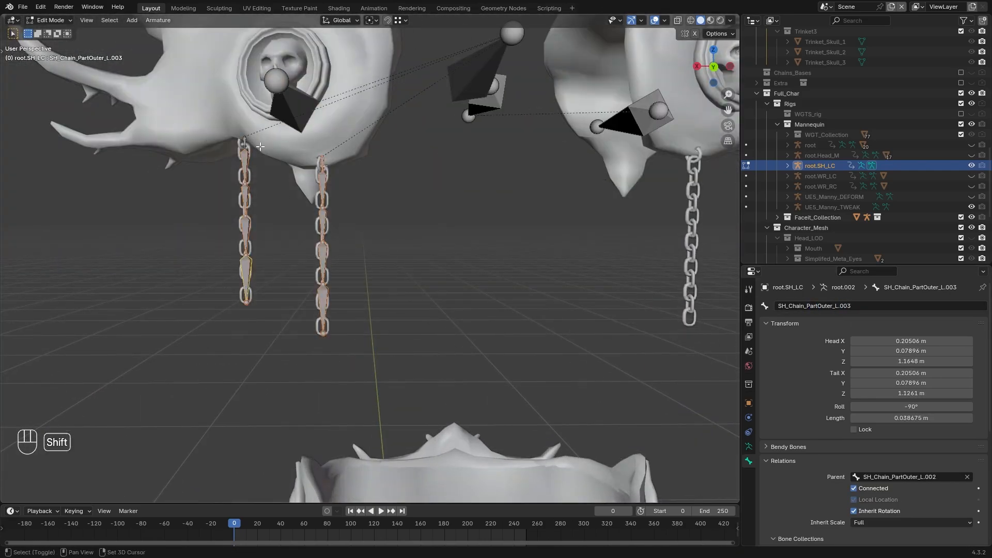
click(157, 20)
click(174, 170)
Align the mirrored right outer chain bones with their chain mesh by moving them along Z and in the XY plane
key(KP_5)
key(KP_7)
key(KP_1)
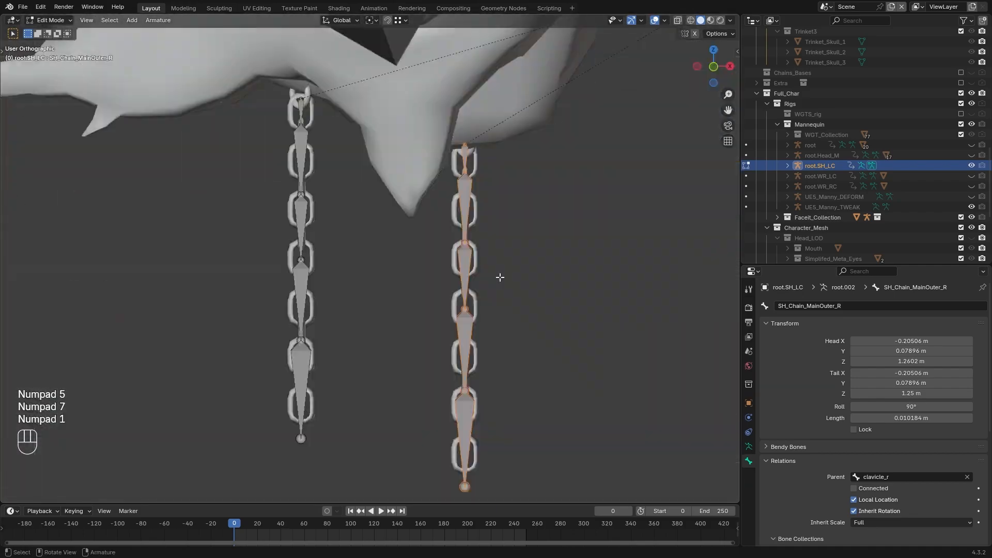
drag(269, 78, 356, 445)
key(g)
key(z)
click(354, 372)
key(KP_7)
key(shift+z)
key(g)
key(shift+z)
middle_drag(361, 289, 429, 275)
Duplicate root.SH_LC in place and rename the copy as root.SH_RC
key(Tab)
key(shift+d)
right_click(400, 272)
middle_drag(855, 177, 856, 141)
double_click(855, 141)
click(856, 141)
key(BackSpace)
key(BackSpace)
key(BackSpace)
key(BackSpace)
key(BackSpace)
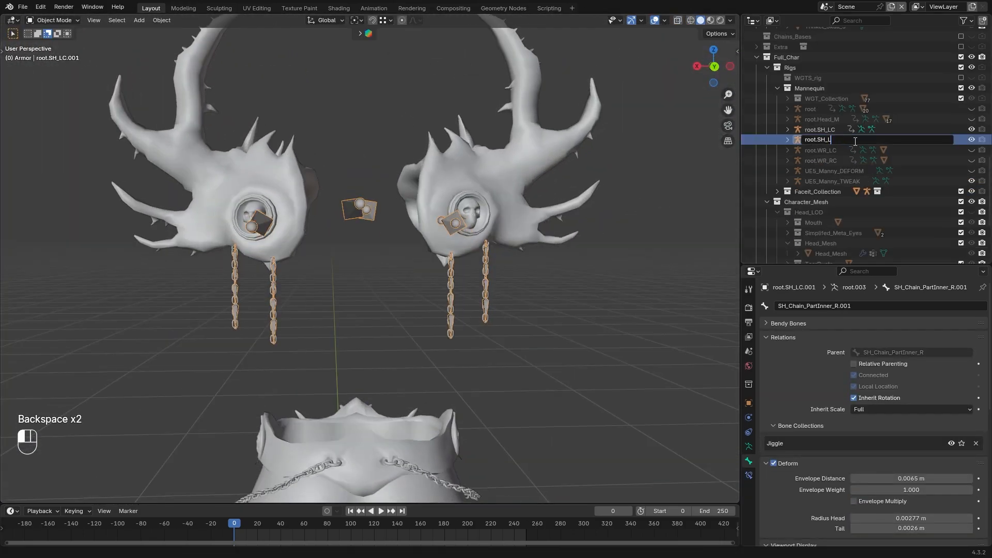
Hide root.SH_RC and delete the right clavicle, upper-arm and chain bones from root.SH_LC
click(972, 140)
click(449, 295)
key(Tab)
middle_drag(449, 294, 401, 233)
key(c)
drag(447, 202, 430, 333)
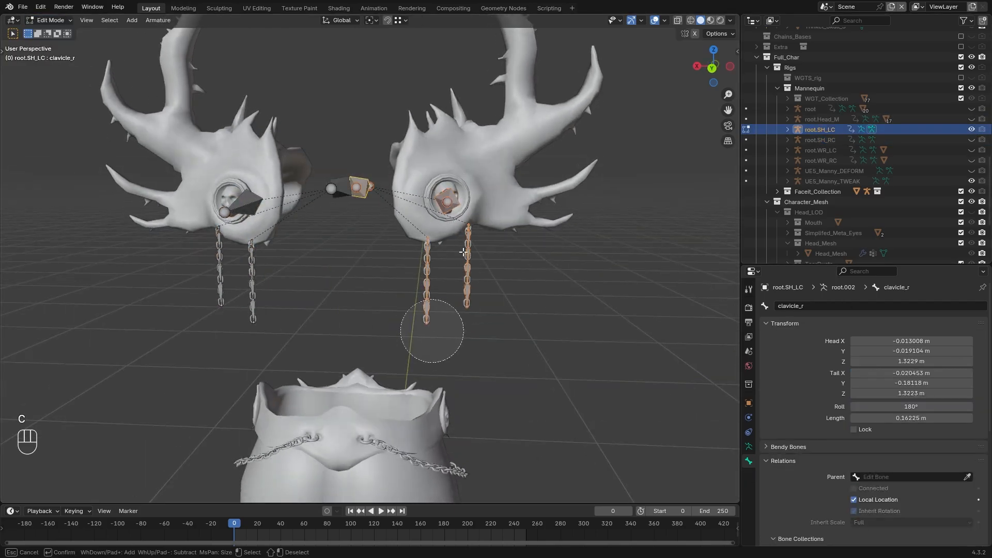
key(x)
key(Tab)
Unhide root.SH_RC and delete its left-side bones
click(972, 140)
key(Tab)
key(x)
key(Tab)
Parent Shoulders_Left to root.SH_LC as an armature deform with empty groups and switch the mesh to Edit Mode
key(ctrl+p)
click(53, 20)
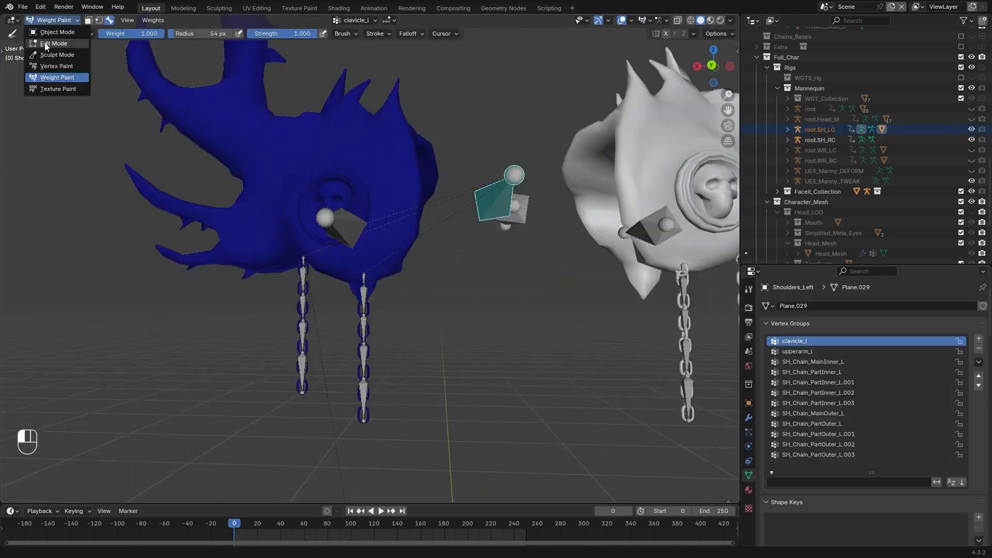
click(45, 44)
Select all linked parts of Shoulders_Left except the chains and set their clavicle_l weight to 1.000
key(l)
key(l)
key(l)
key(l)
key(l)
key(l)
key(l)
key(l)
middle_drag(381, 193, 456, 141)
click(691, 20)
key(l)
key(l)
key(l)
key(l)
key(g)
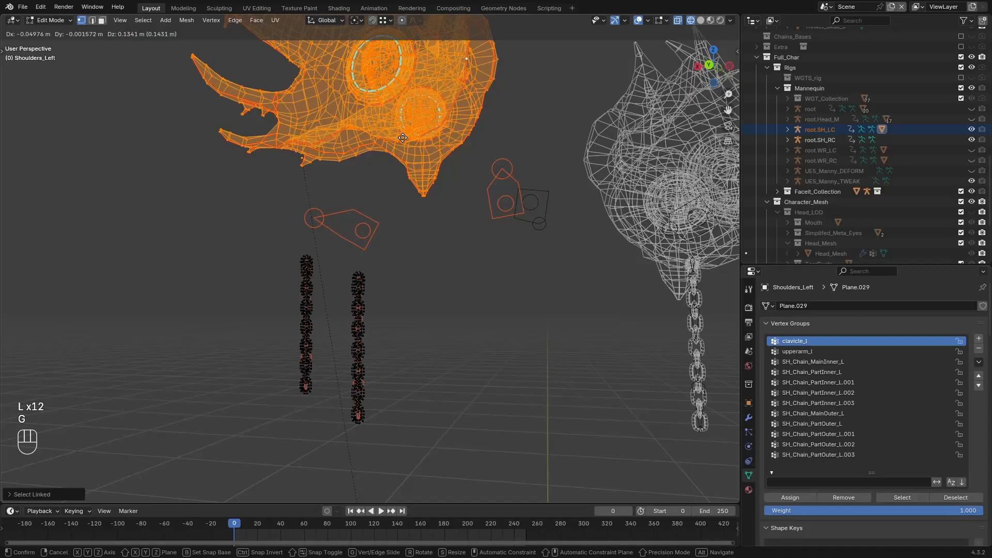
right_click(393, 155)
key(g)
right_click(383, 166)
click(53, 20)
click(54, 76)
scroll(516, 217, down, 1)
middle_drag(517, 217, 523, 192)
click(701, 20)
middle_drag(716, 277, 724, 307)
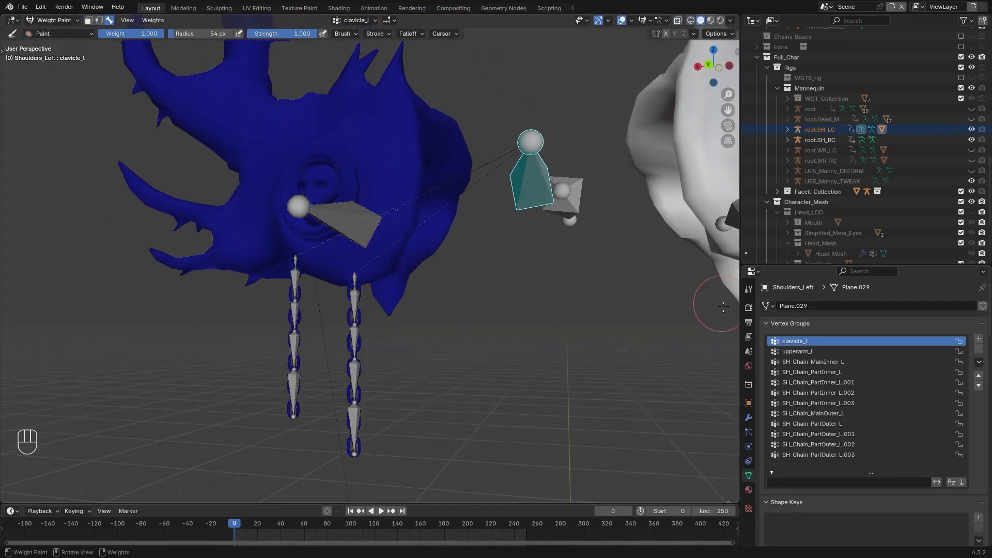
click(194, 170)
middle_drag(460, 279, 484, 215)
Select the Part bones of the inner and outer left chains and assign automatic weights from them
click(109, 20)
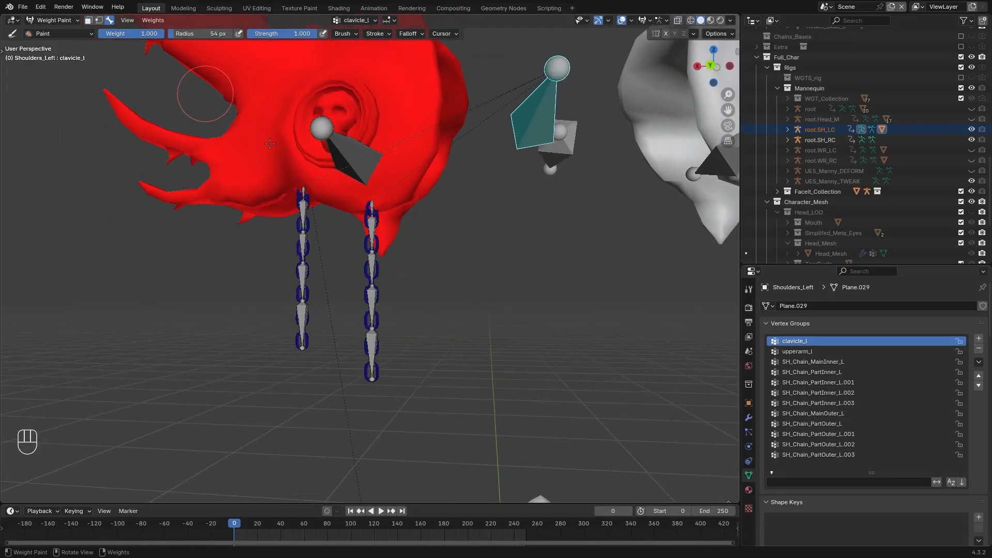
scroll(372, 258, up, 2)
alt+click(373, 223)
alt+shift+click(373, 271)
alt+shift+click(276, 201)
middle_drag(305, 222, 319, 227)
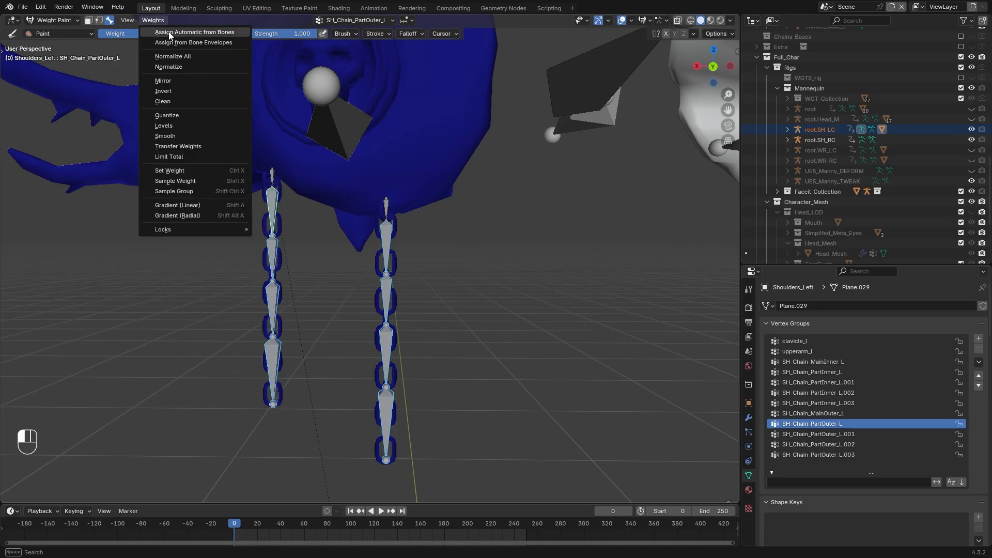
click(169, 34)
Inspect the weights of individual bones in both left shoulder chains, including SH_Chain_PartInner_L.003
middle_drag(310, 269, 331, 269)
alt+click(413, 191)
alt+click(409, 168)
alt+click(225, 262)
alt+click(226, 422)
alt+click(407, 461)
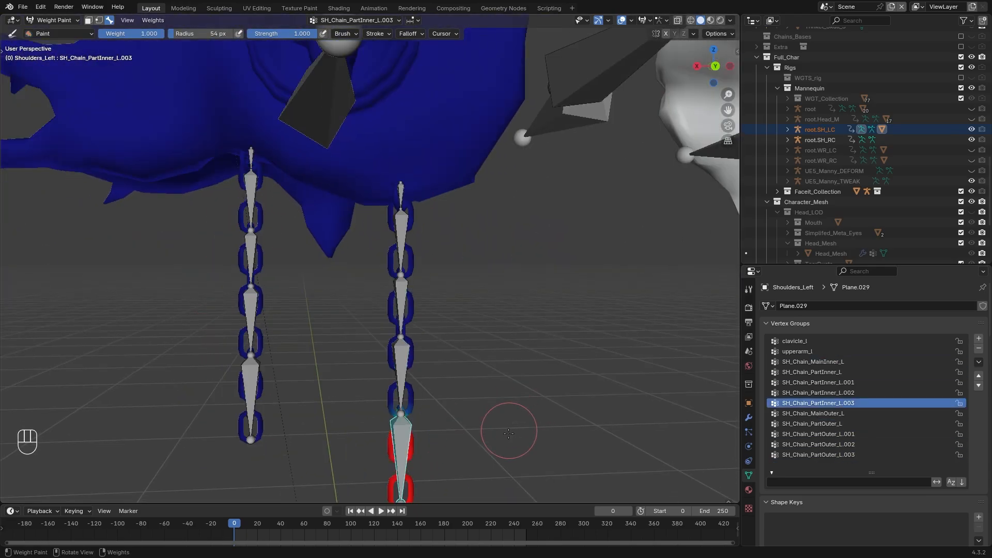
Examine the weights of the upper inner-chain bones on Shoulders_Left up to SH_Chain_MainInner_L and clear the mesh selection
alt+click(401, 303)
alt+click(402, 238)
scroll(421, 248, up, 2)
shift+middle_drag(425, 227, 441, 301)
alt+click(359, 189)
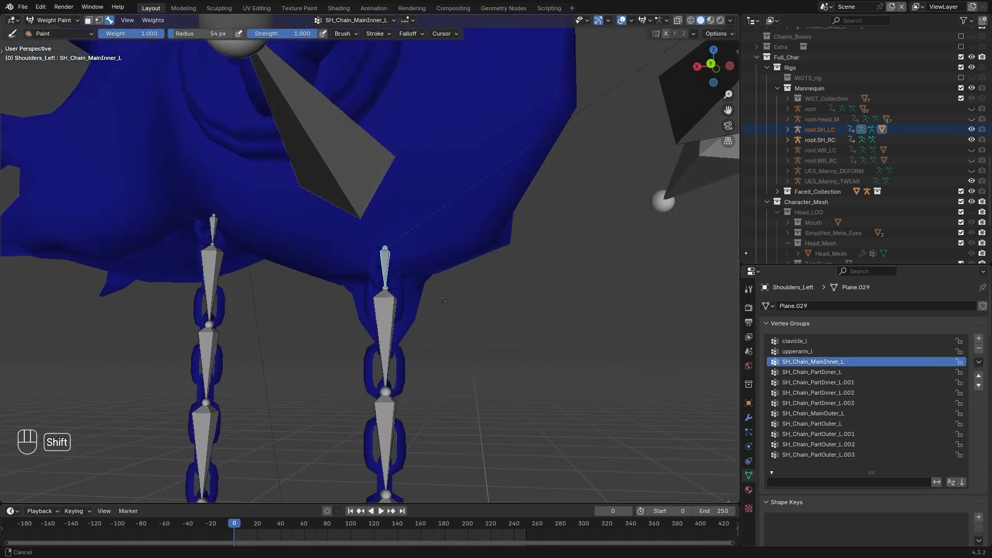
key(Tab)
key(alt+a)
key(Tab)
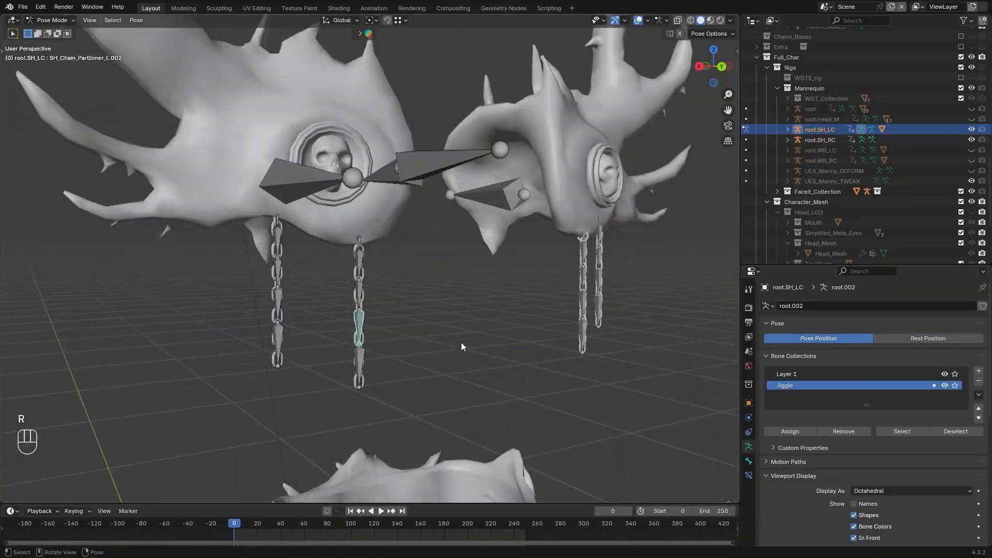
scroll(241, 143, up, 3)
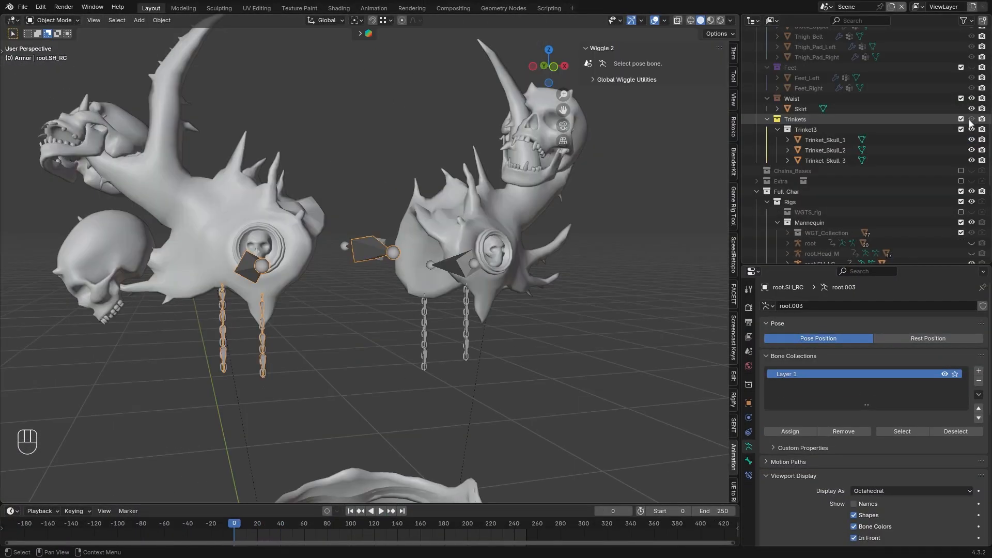
Parent Trinket_Skull_2 to the root.SH_LC armature as an armature deform with empty groups
middle_drag(315, 219, 308, 177)
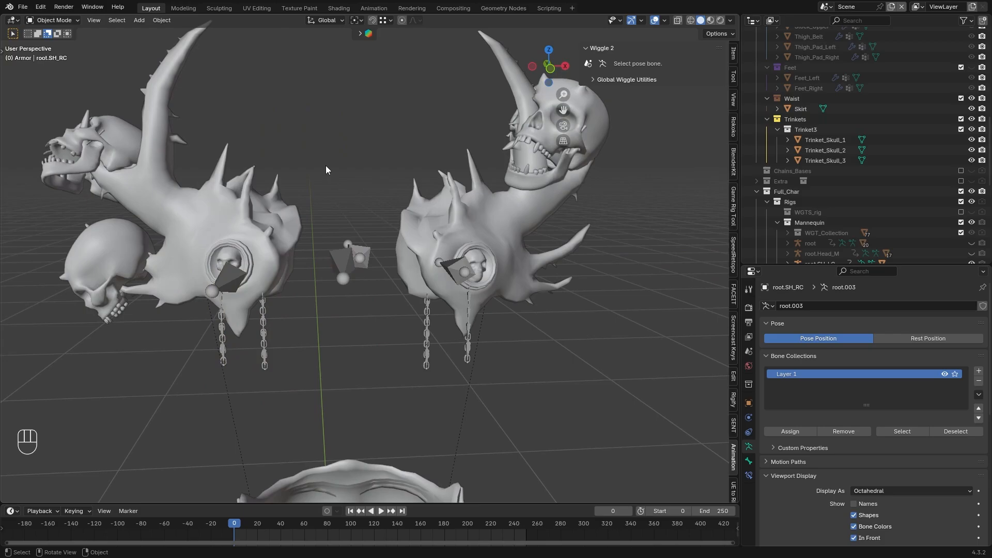
middle_drag(325, 169, 527, 133)
click(527, 133)
shift+click(427, 299)
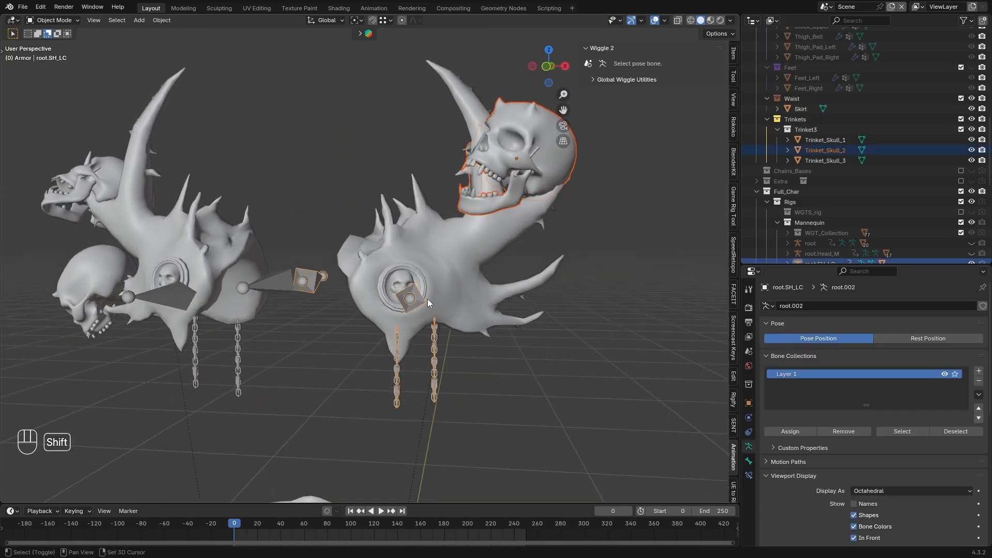
key(ctrl+p)
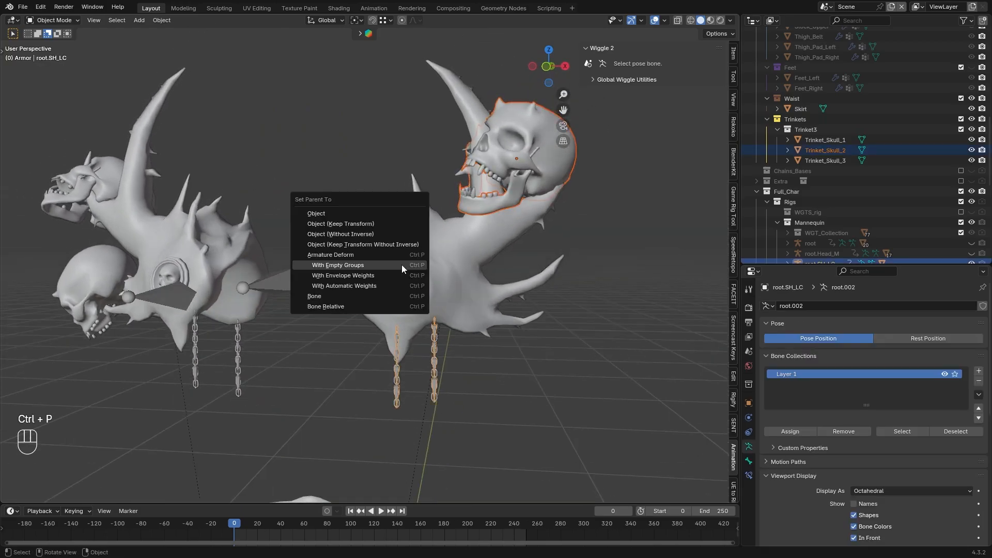
click(401, 264)
Parent Trinket_Skull_1 and Trinket_Skull_3 to the root.SH_RC armature as an armature deform with empty groups
middle_drag(269, 200, 394, 187)
click(178, 155)
shift+click(175, 258)
shift+click(304, 279)
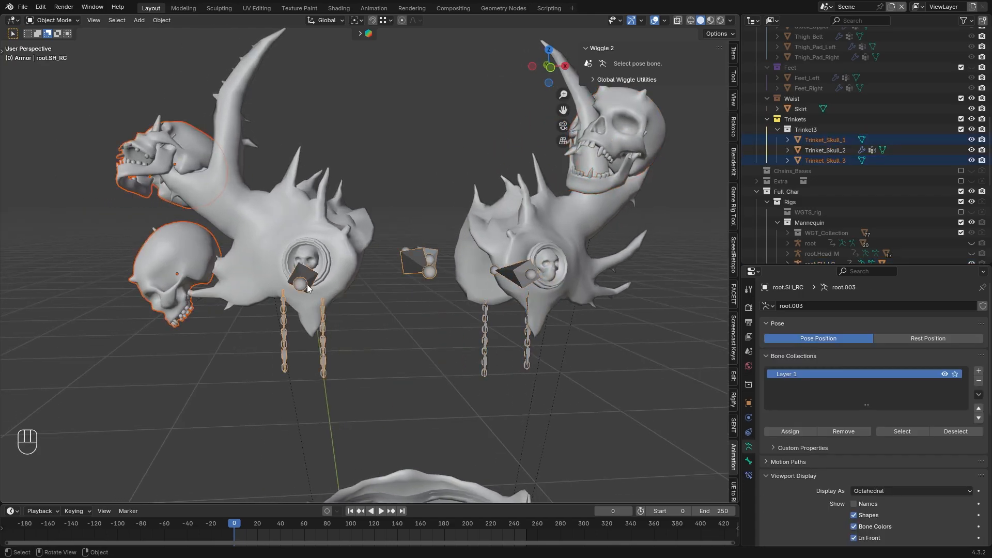
key(ctrl+p)
click(304, 279)
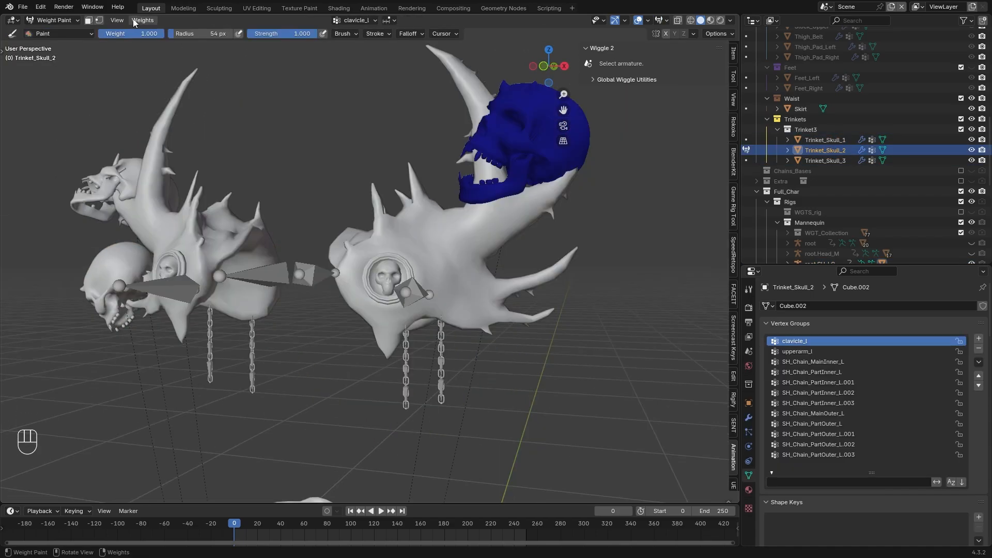
Fill Trinket_Skull_2's clavicle_l group with a weight of 1.000 and return to Object Mode
click(142, 20)
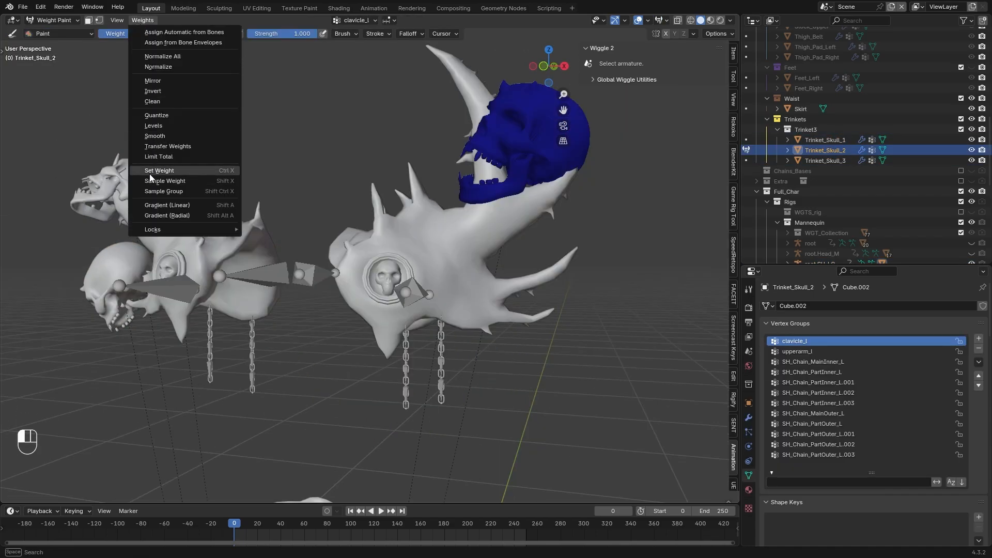
click(150, 175)
middle_drag(331, 171, 392, 153)
click(52, 20)
click(46, 35)
Fill Trinket_Skull_1's clavicle_r group with a weight of 1.000 in Weight Paint mode
click(199, 295)
click(70, 21)
click(55, 78)
click(819, 343)
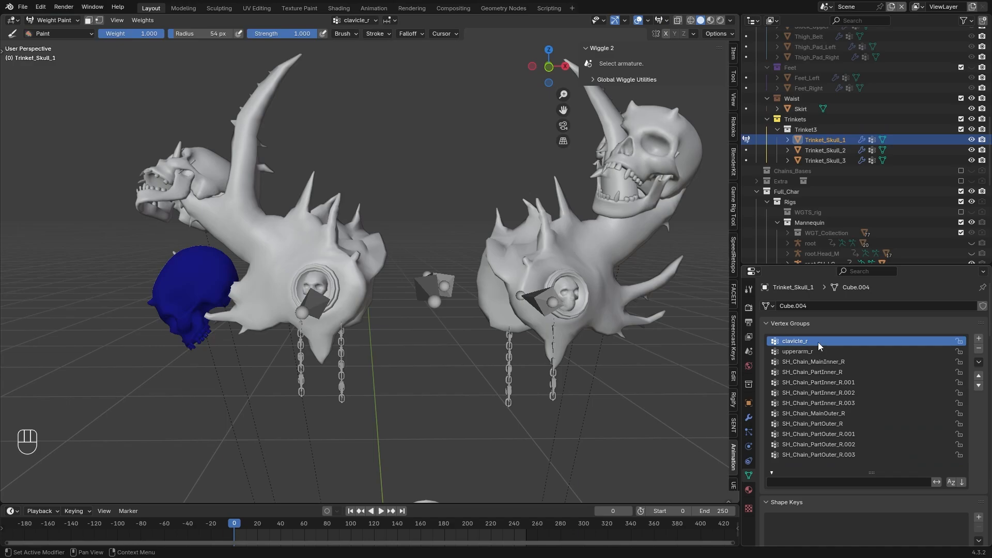
click(143, 20)
click(159, 170)
Fill Trinket_Skull_3's clavicle_r group with a weight of 1.000 and return to Object Mode
click(53, 21)
click(203, 172)
click(53, 21)
click(56, 77)
click(820, 342)
click(143, 20)
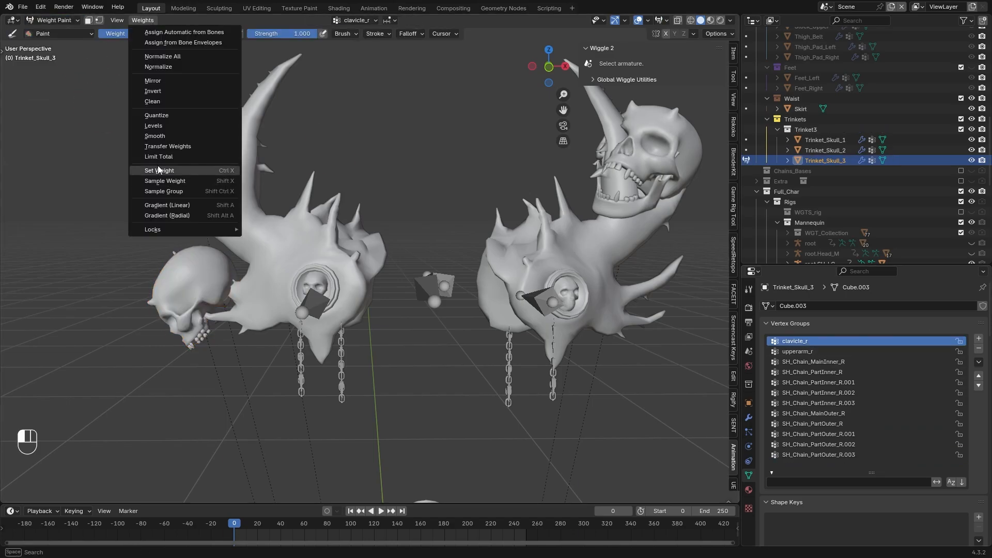
click(159, 170)
click(52, 21)
click(46, 35)
Add a Copy Transforms constraint to the upperarm_l bone of root.SH_LC with the main root armature as its target
key(r)
right_click(457, 289)
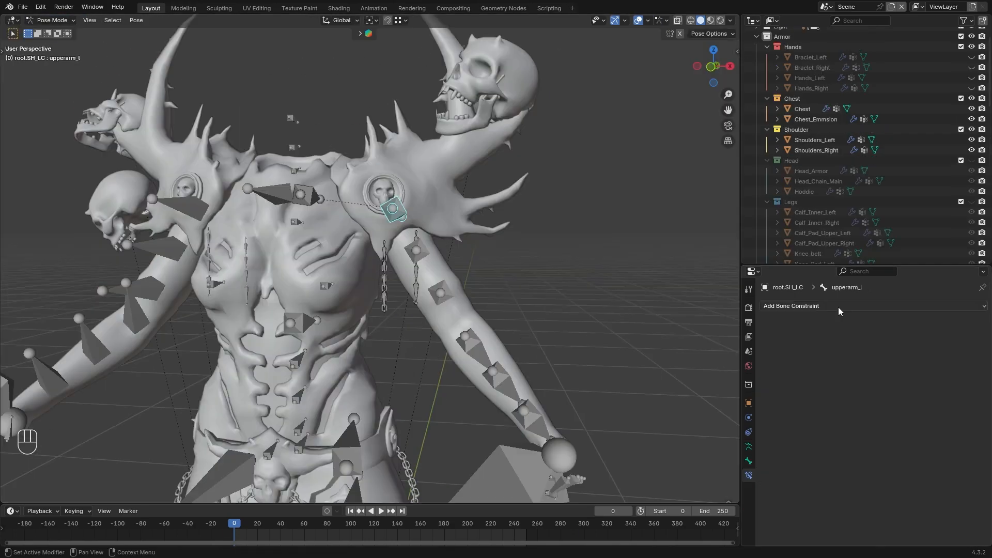
click(839, 307)
click(810, 369)
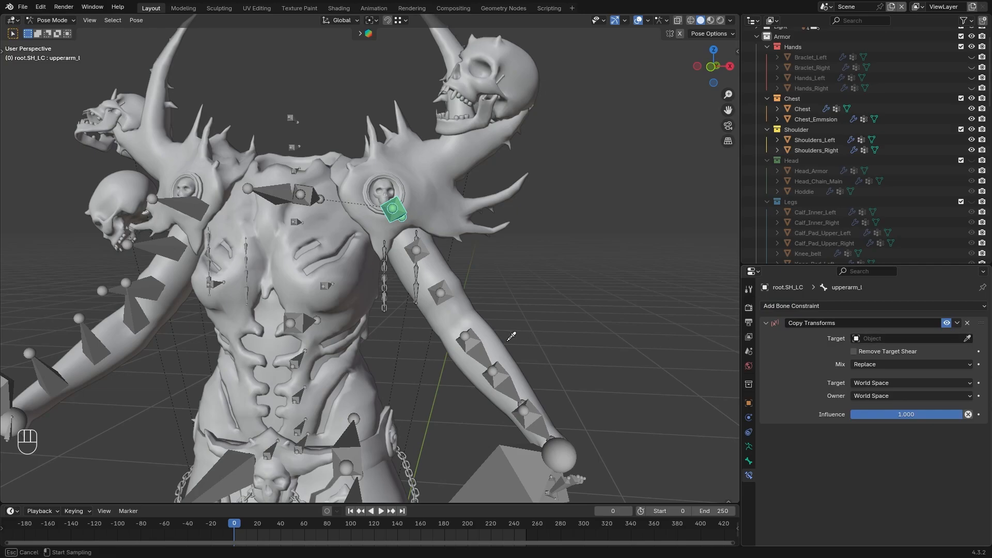
click(482, 346)
click(878, 351)
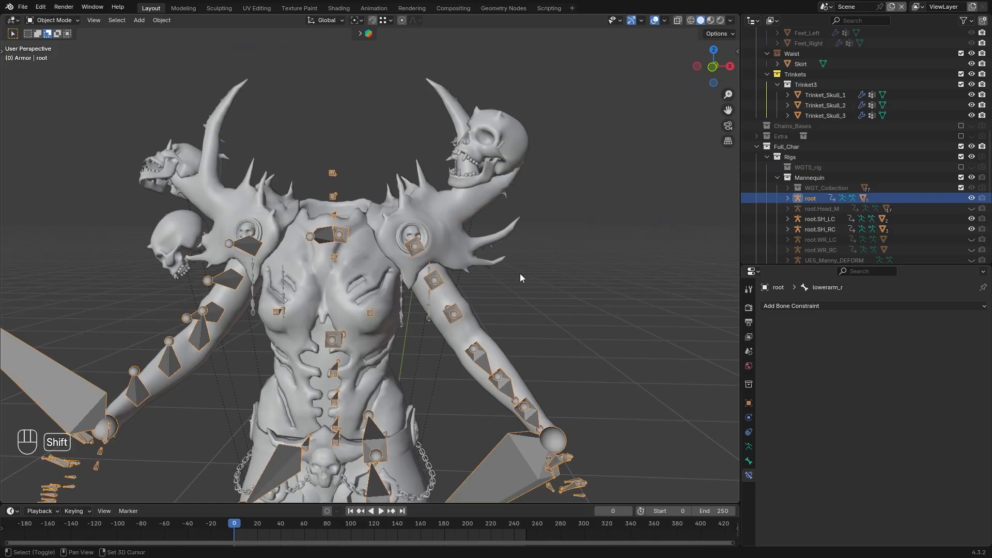
Put the main root armature in Pose Mode and select its upperarm_l bone
scroll(520, 274, up, 3)
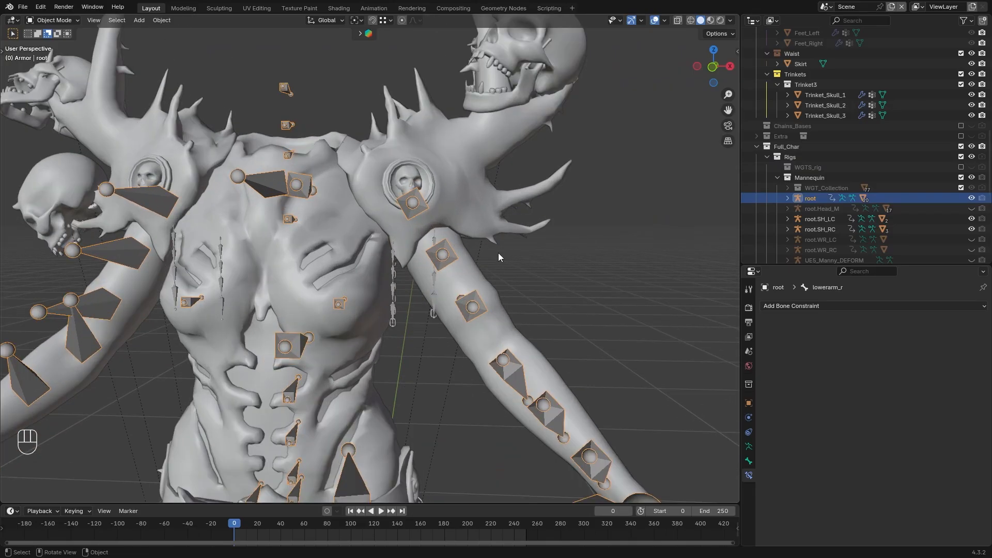
click(67, 23)
click(59, 53)
click(67, 23)
click(59, 54)
shift+middle_drag(409, 213, 381, 231)
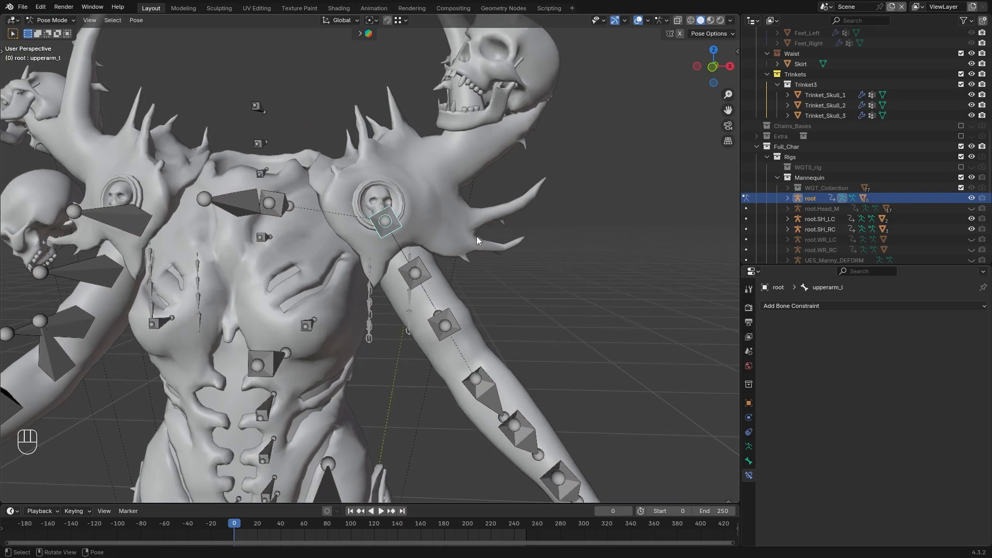
Try rotating root's upperarm_l and clavicle_l bones to test how the left shoulder armor follows, and clear the rotation
scroll(477, 236, down, 2)
key(r)
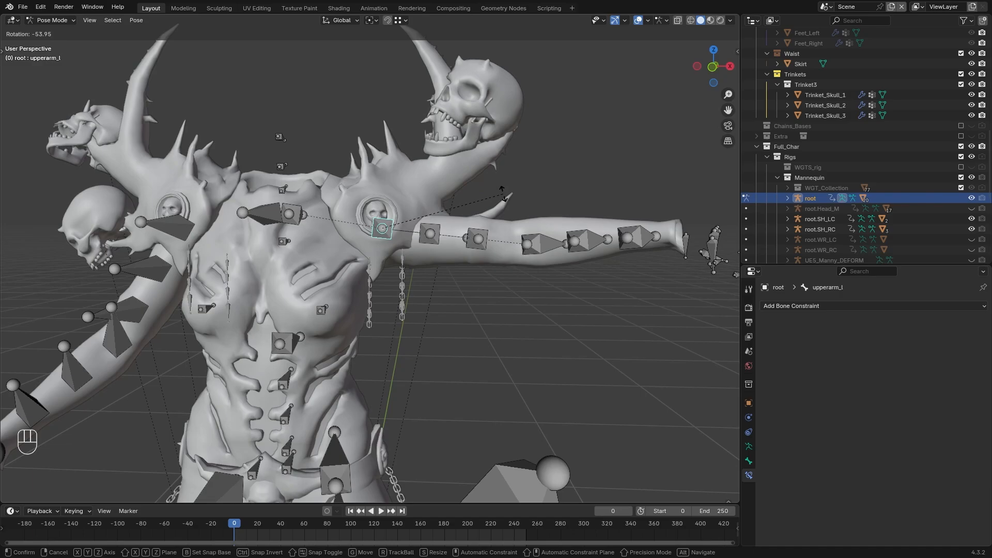
right_click(481, 252)
middle_drag(478, 253, 435, 252)
key(r)
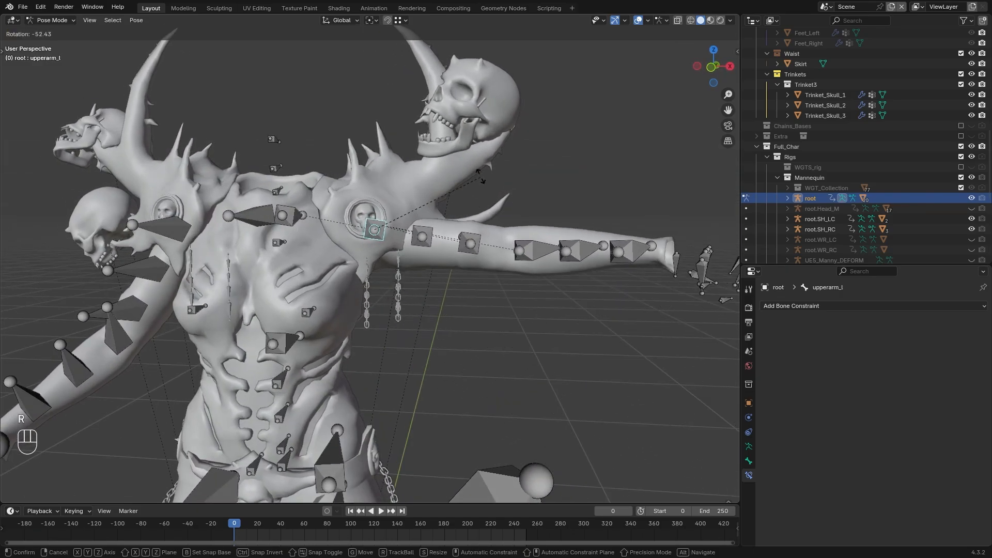
click(478, 189)
click(303, 214)
key(r)
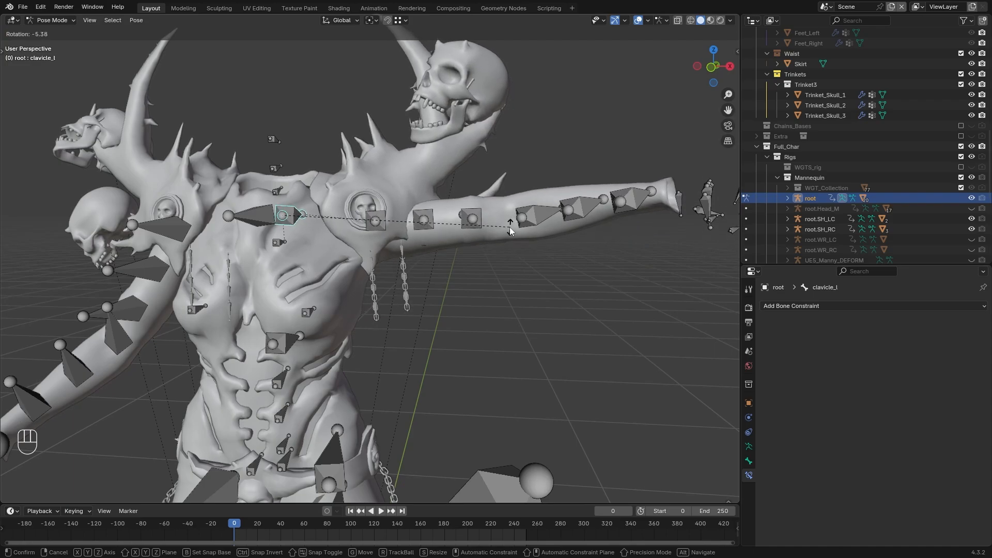
click(376, 234)
key(alt+r)
Rotate root's upperarm_l bone by -60° about the global Y axis and return to Object Mode
middle_drag(430, 265, 481, 288)
key(r)
key(y)
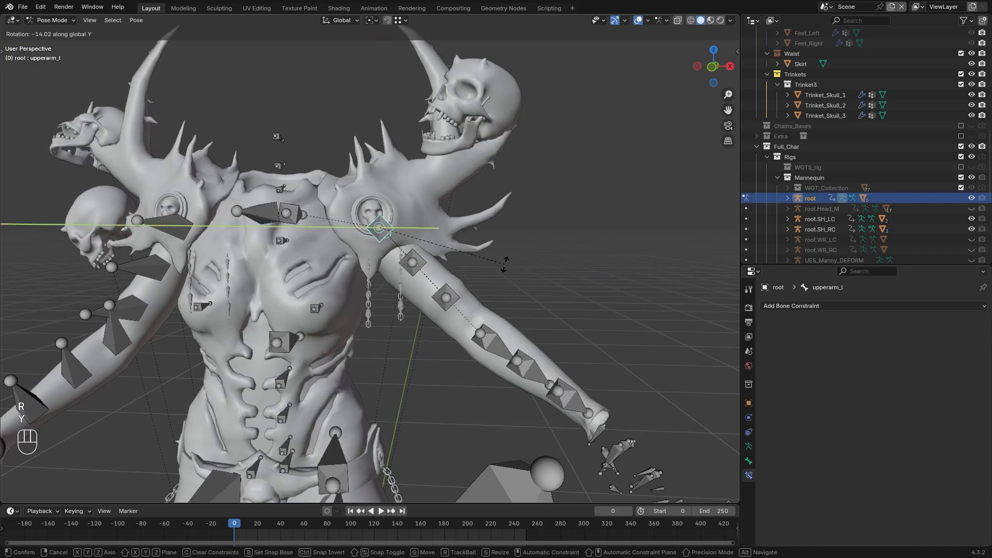
key(KP_Subtract)
key(KP_6)
key(KP_0)
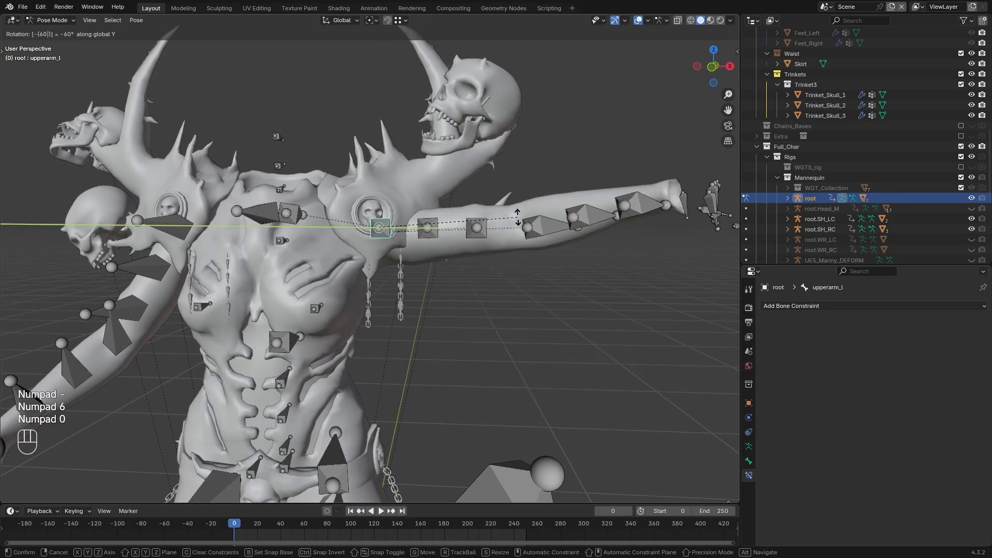
key(KP_Enter)
scroll(517, 227, down, 2)
middle_drag(518, 242, 465, 253)
click(52, 20)
click(49, 32)
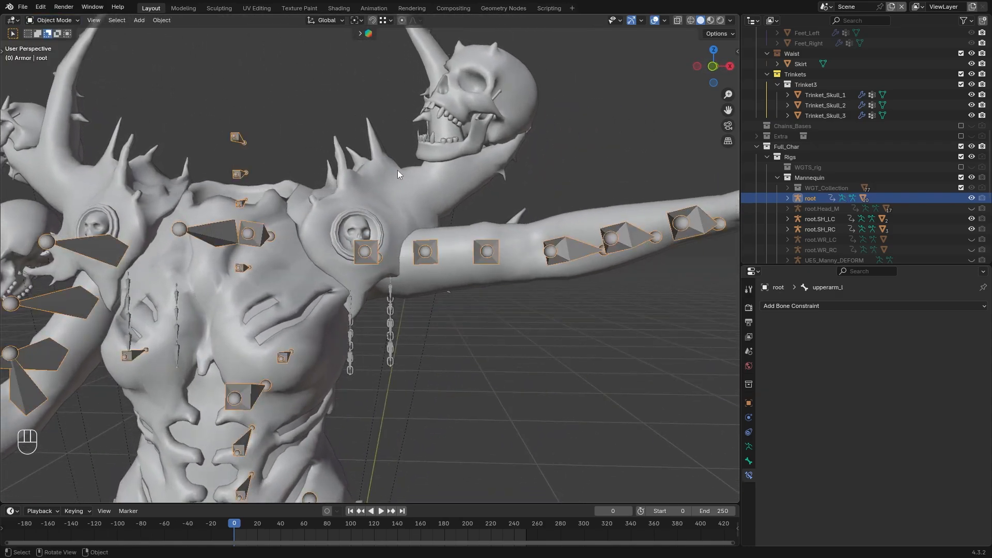
Examine how Shoulders_Left, Trinket_Skull_2 and their chains sit around the raised left arm and its bones
click(399, 173)
click(748, 475)
scroll(868, 387, down, 3)
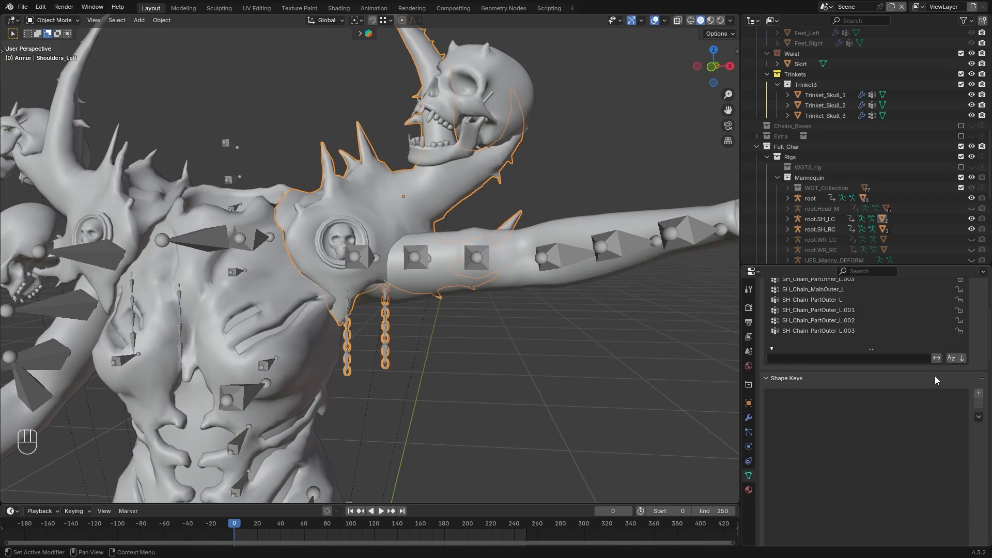
shift+middle_drag(447, 311, 435, 351)
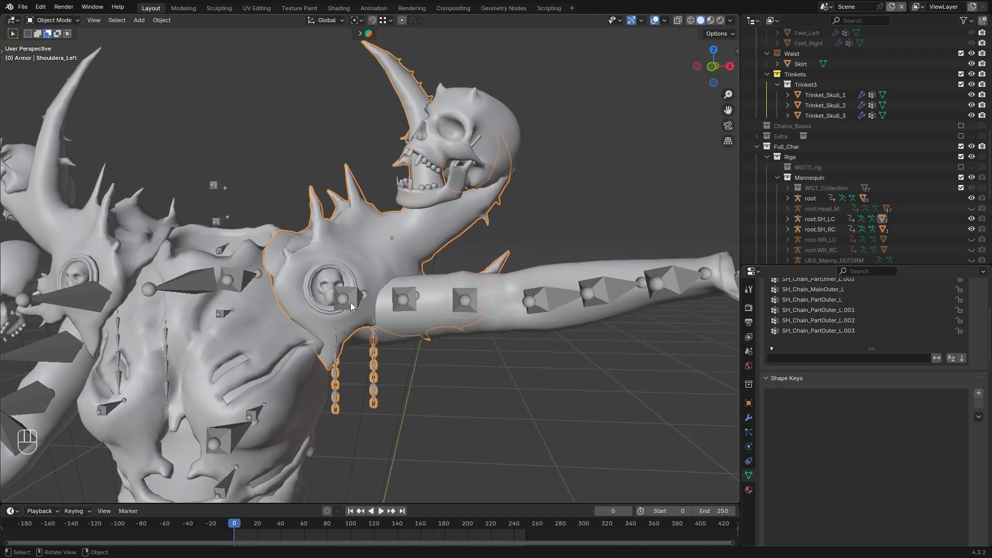
click(455, 135)
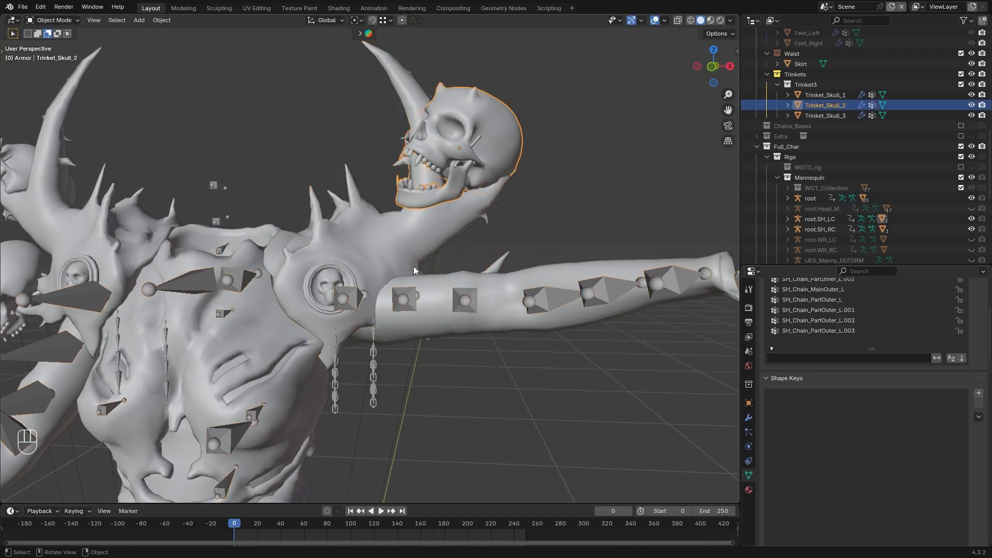
middle_drag(415, 272, 316, 189)
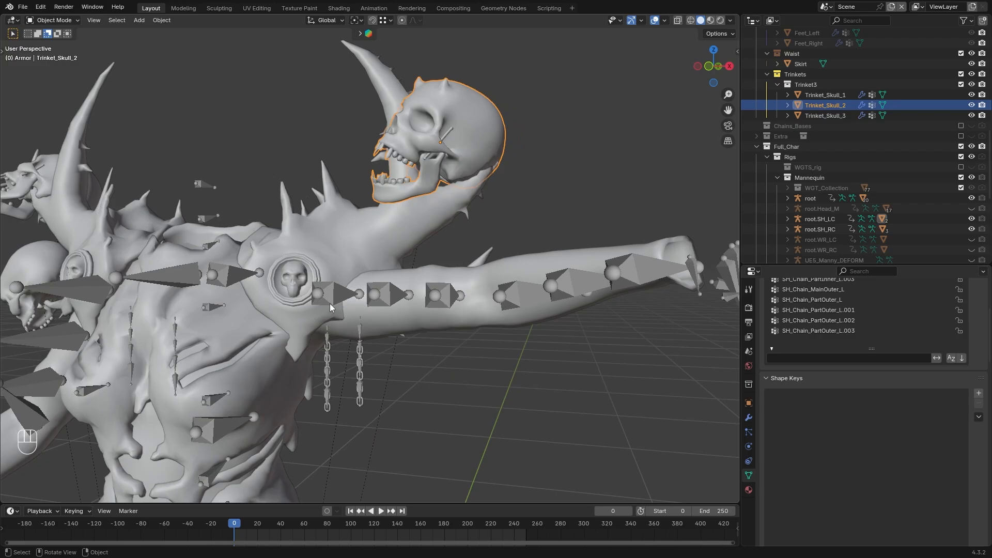
click(353, 291)
middle_drag(331, 308, 392, 282)
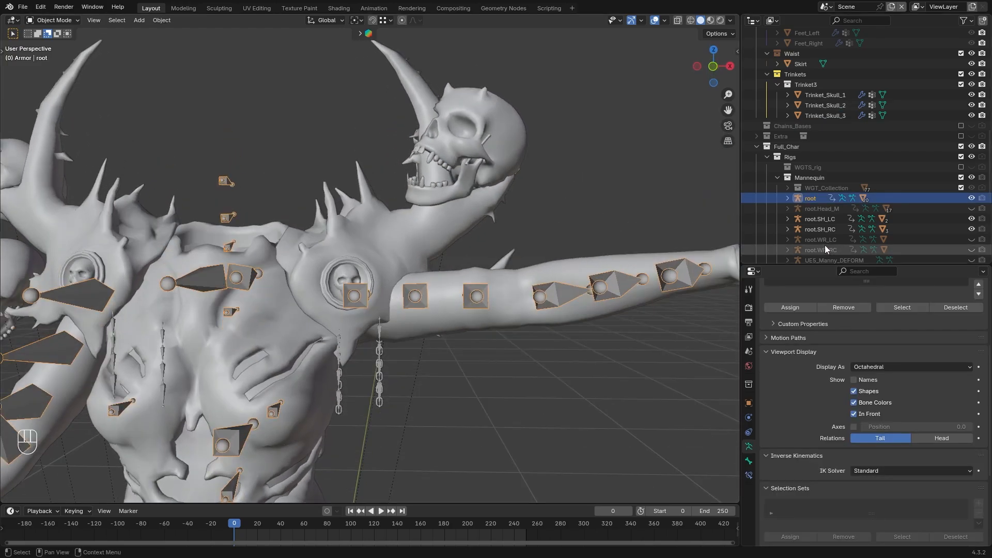
click(381, 377)
middle_drag(380, 377, 163, 32)
Try weighting Shoulders_Left automatically from the clavicle_l and upperarm_l bones in Weight Paint mode, with a larger brush radius
click(378, 243)
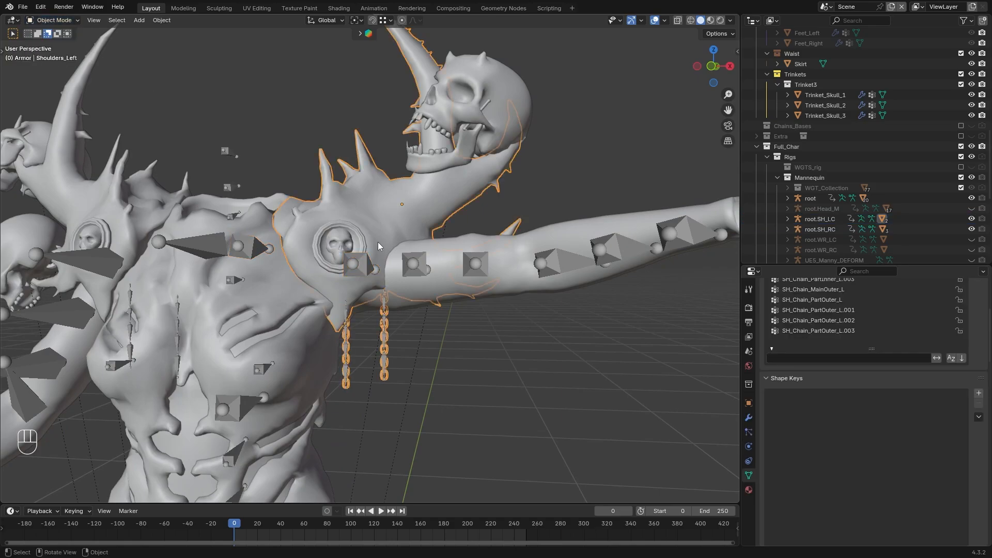
shift+click(385, 326)
click(63, 20)
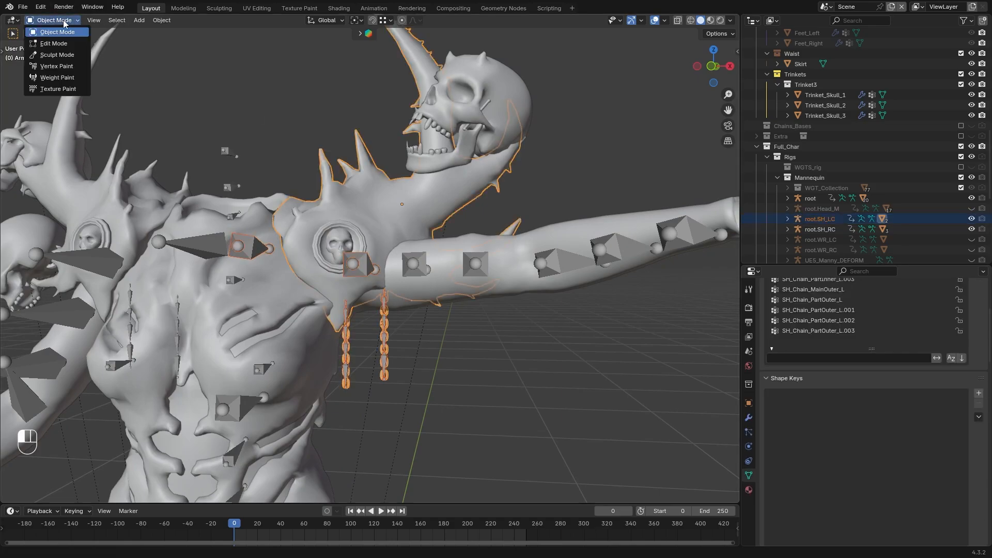
click(57, 77)
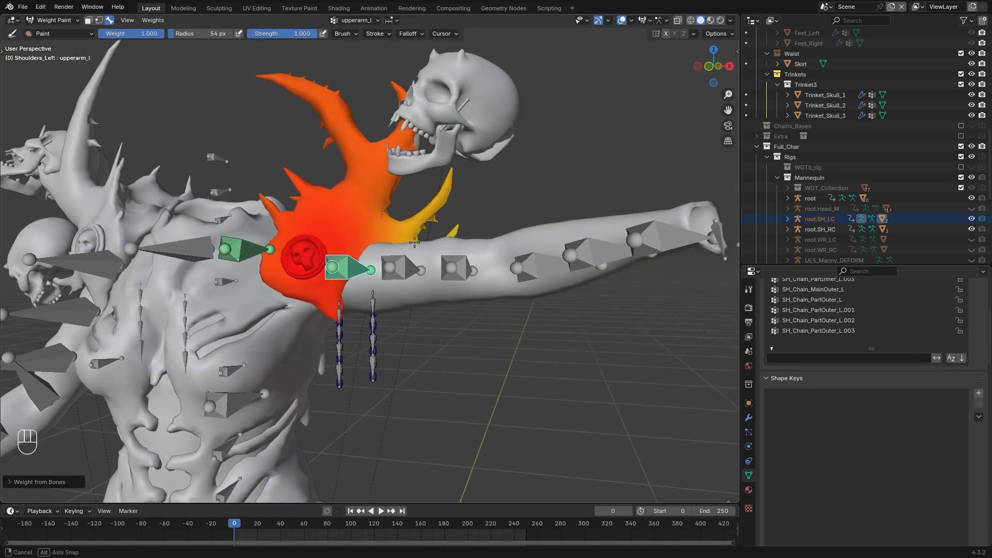
key(f)
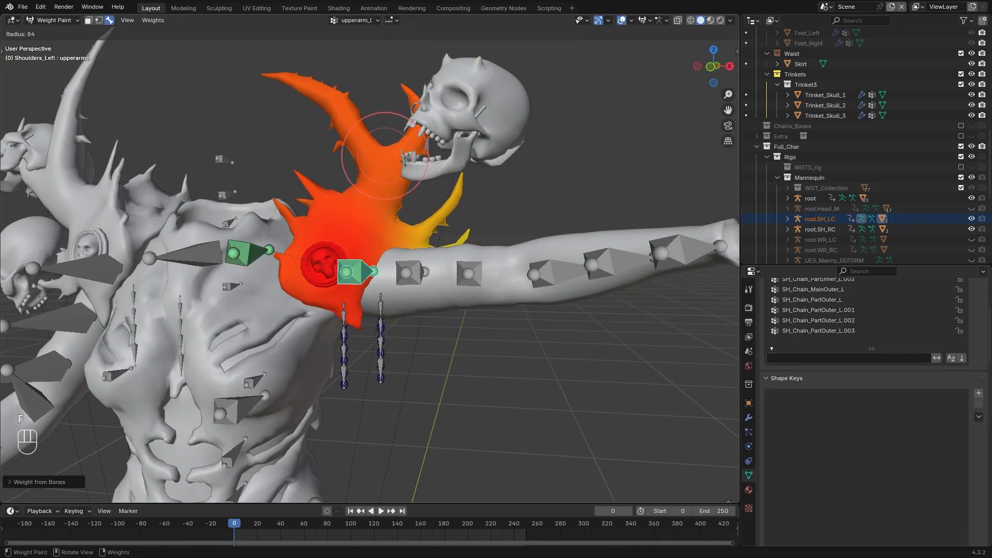
click(405, 161)
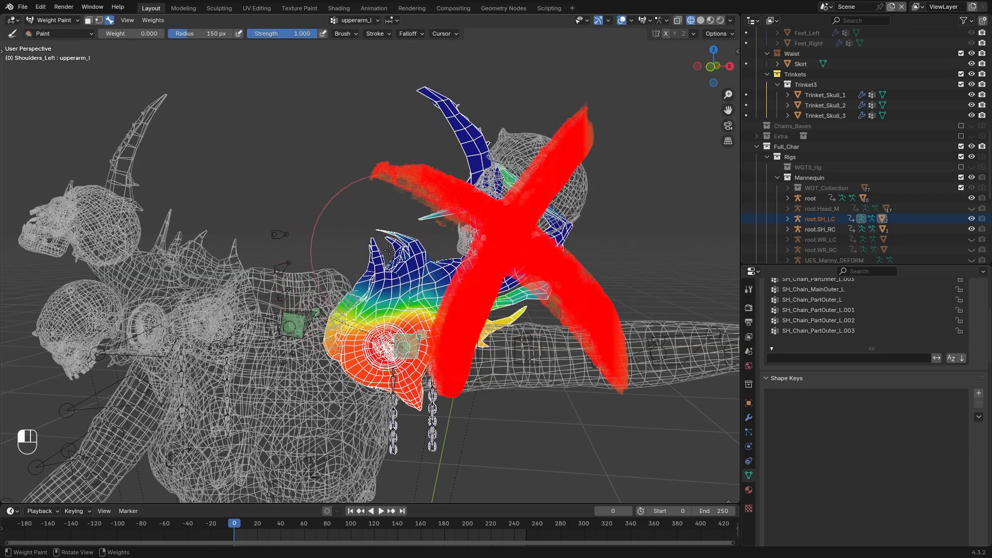
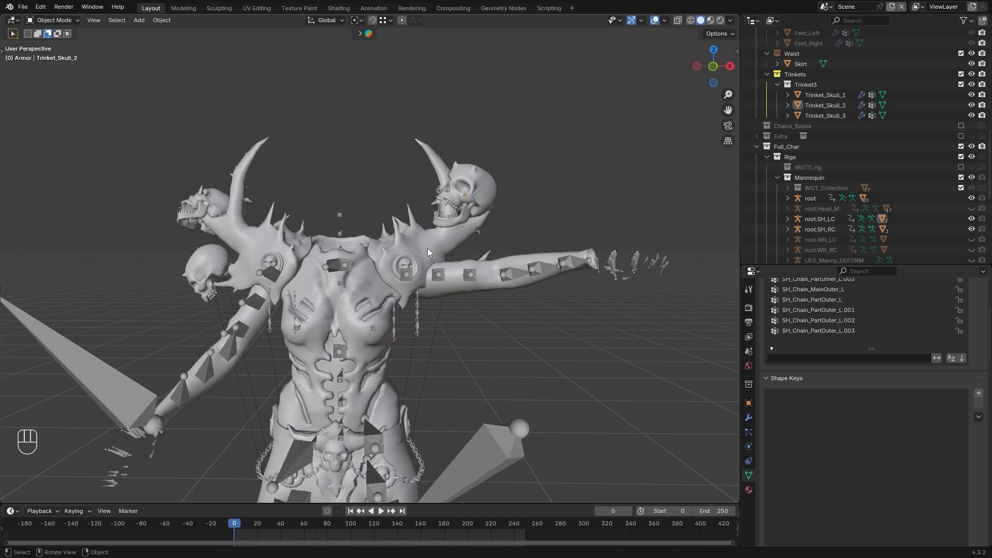
Frame Shoulders_Left in the view and select Trinket_Skull_2
click(427, 248)
key(KP_Decimal)
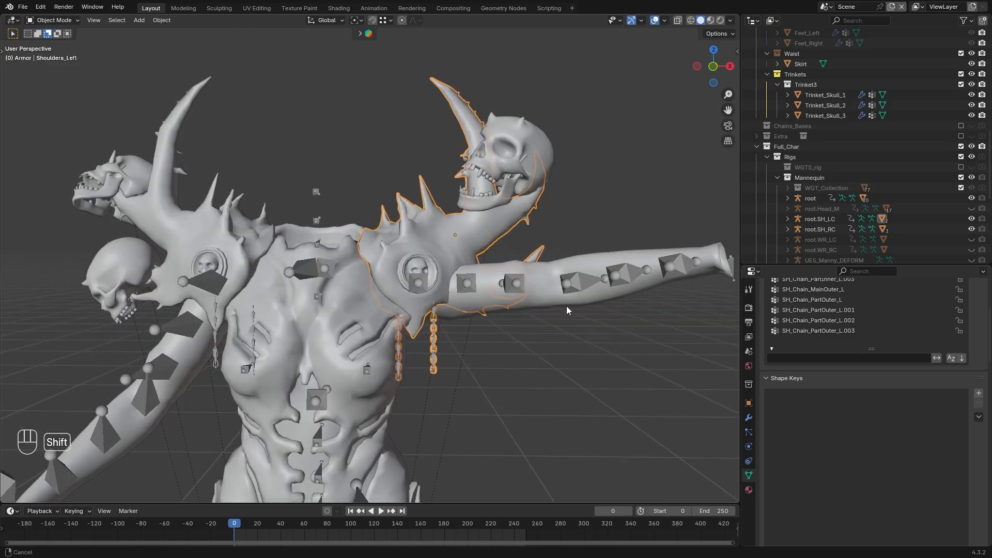
click(449, 159)
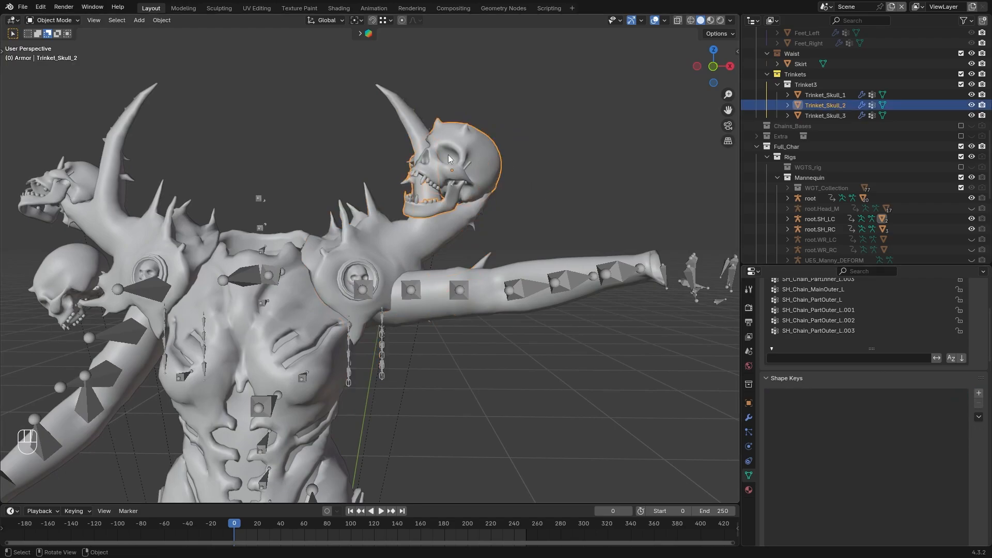
Set Shoulders_Left's Key 1 shape key to 1.000 and enter Edit Mode on it together with Trinket_Skull_2
shift+middle_drag(643, 350, 615, 341)
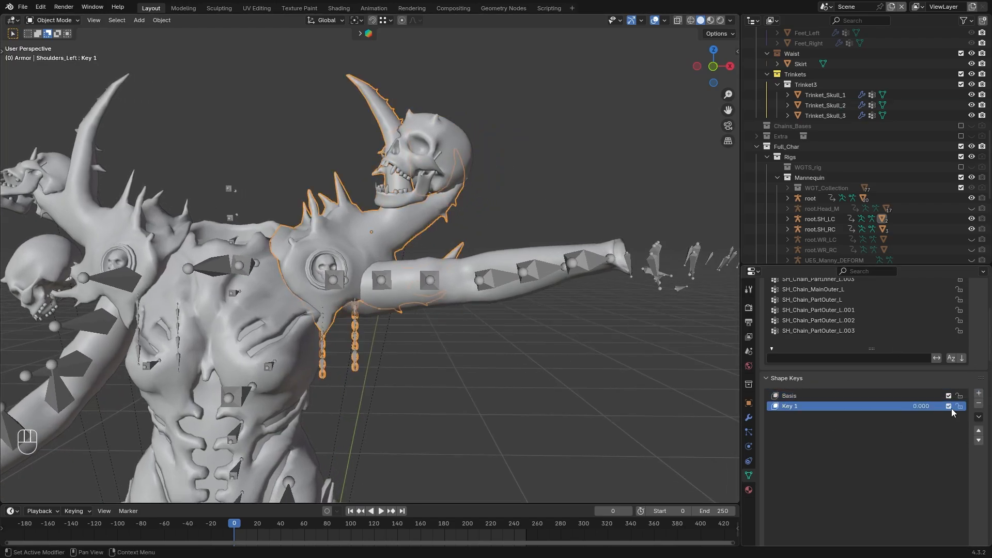
scroll(988, 455, down, 5)
drag(910, 503, 936, 504)
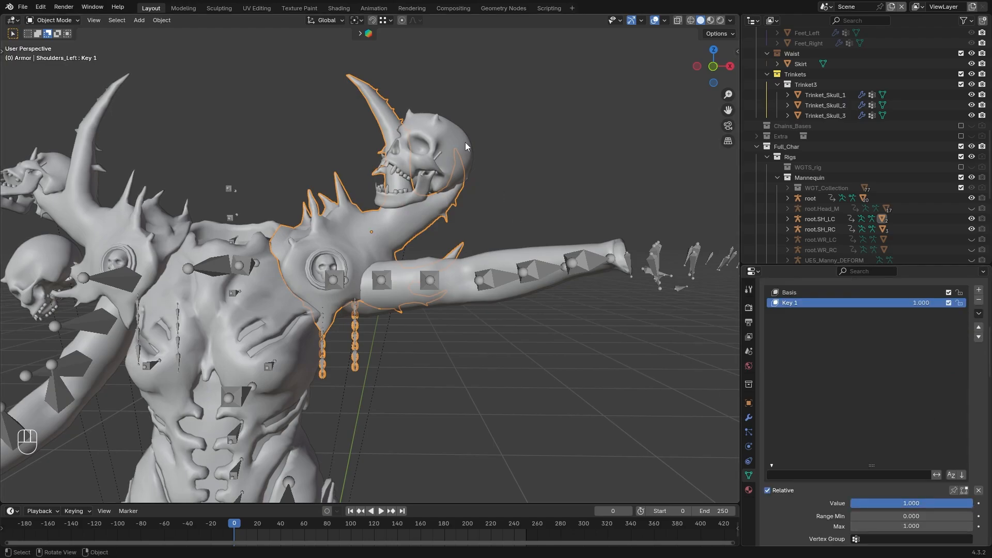
shift+click(362, 241)
middle_drag(362, 242, 403, 262)
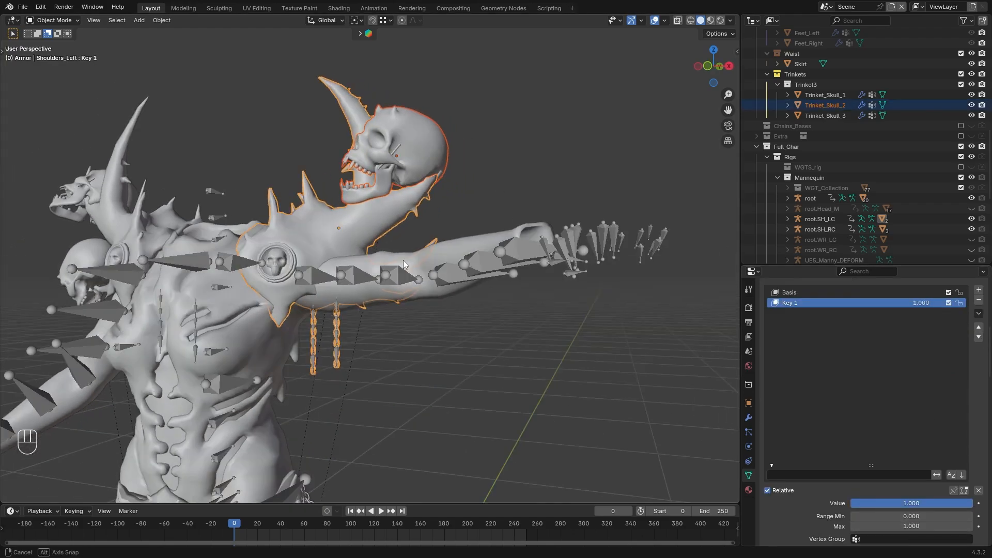
click(58, 46)
Select all vertices of Shoulders_Left and Trinket_Skull_2, tilt them about the Y axis and move them over the raised left arm
scroll(417, 212, up, 1)
middle_drag(418, 212, 463, 223)
key(a)
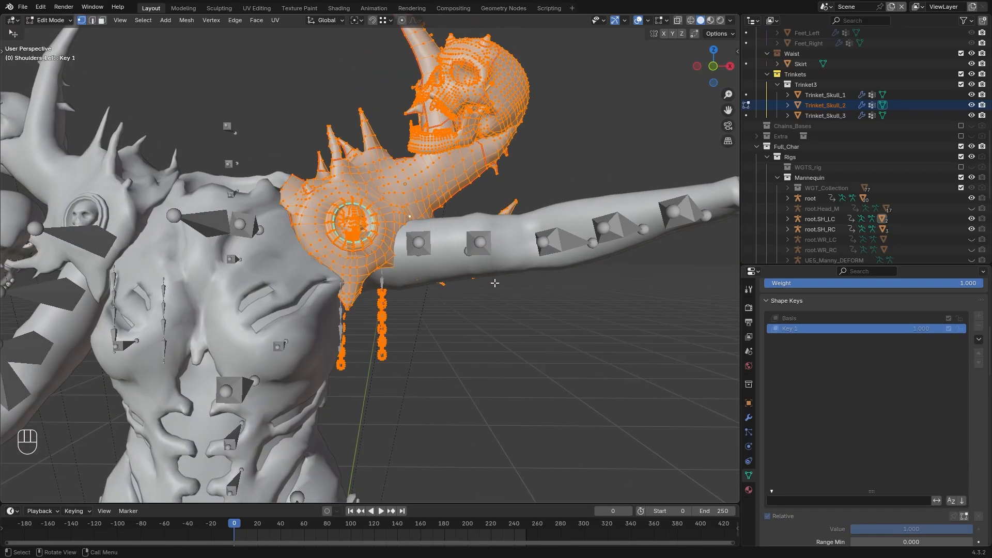
key(r)
key(y)
click(510, 280)
key(g)
click(513, 270)
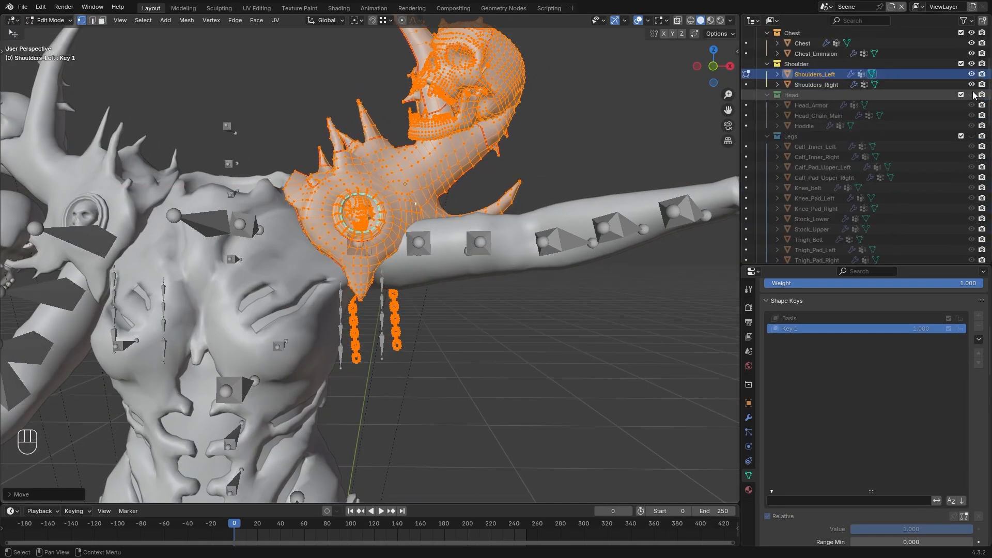
Refine the placement of the shoulder armor, skull and chains around the raised arm, shifting them along the global Y axis
scroll(513, 270, up, 3)
middle_drag(514, 270, 440, 290)
key(g)
click(443, 239)
key(g)
key(x)
key(y)
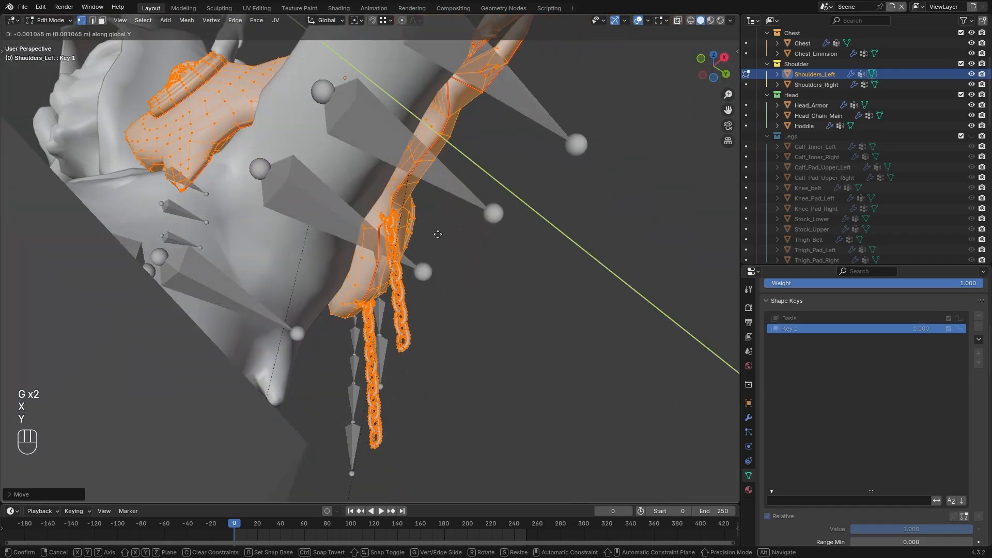
click(439, 234)
key(r)
middle_drag(572, 303, 298, 351)
Reshape the Shoulders_Left mesh around the upper arm by moving vertices with smooth proportional editing
key(g)
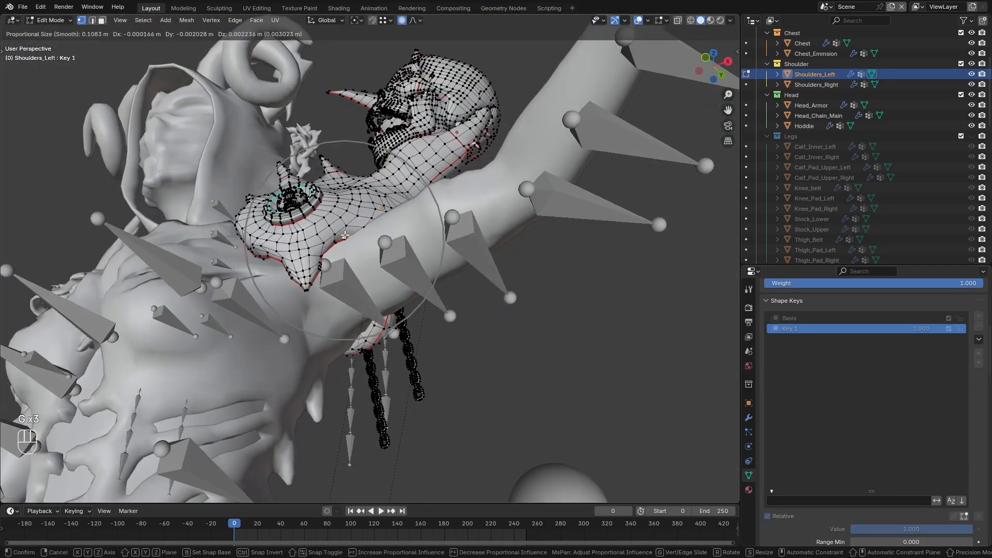
mouse_move(362, 269)
middle_down()
mouse_move(421, 244)
mouse_move(290, 227)
mouse_move(413, 222)
mouse_move(453, 252)
mouse_move(455, 264)
mouse_move(424, 249)
mouse_move(335, 288)
mouse_move(473, 245)
mouse_move(413, 243)
mouse_move(373, 279)
middle_up()
click(421, 244)
key(g)
click(268, 201)
key(g)
click(414, 232)
key(g)
Switch to wireframe for selecting, fine-tune the armor's position and rotation over the raised arm, and return to Object Mode
key(shift+z)
key(a)
key(shift+z)
key(g)
click(460, 256)
key(g)
click(437, 248)
key(ctrl+z)
key(r)
key(g)
click(476, 243)
key(g)
key(Tab)
Test the Key 1 shape key values on Shoulders_Left and Trinket_Skull_2, resetting them to 0.000
drag(930, 442, 973, 442)
middle_drag(413, 248, 449, 243)
click(434, 160)
drag(920, 483, 812, 451)
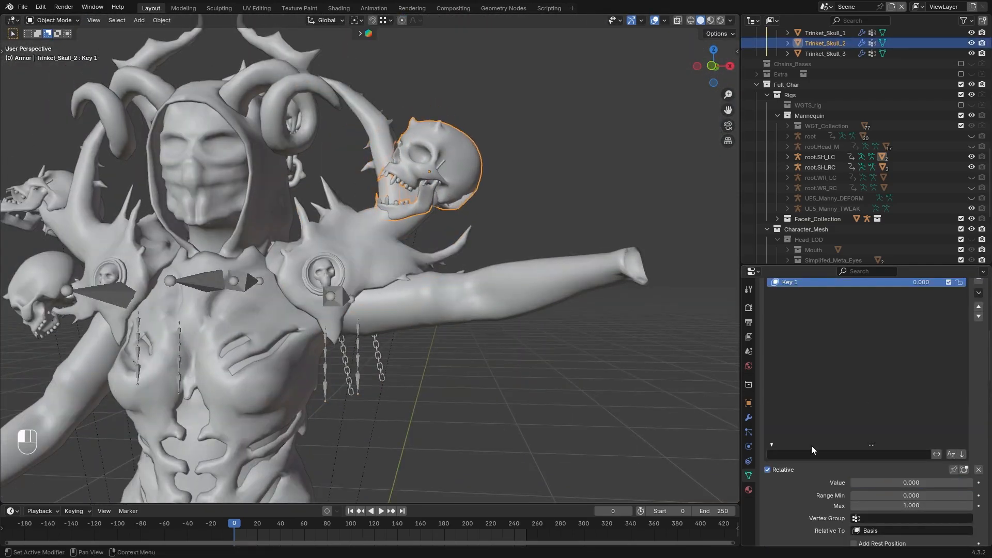
drag(959, 486, 858, 484)
middle_drag(711, 368, 621, 398)
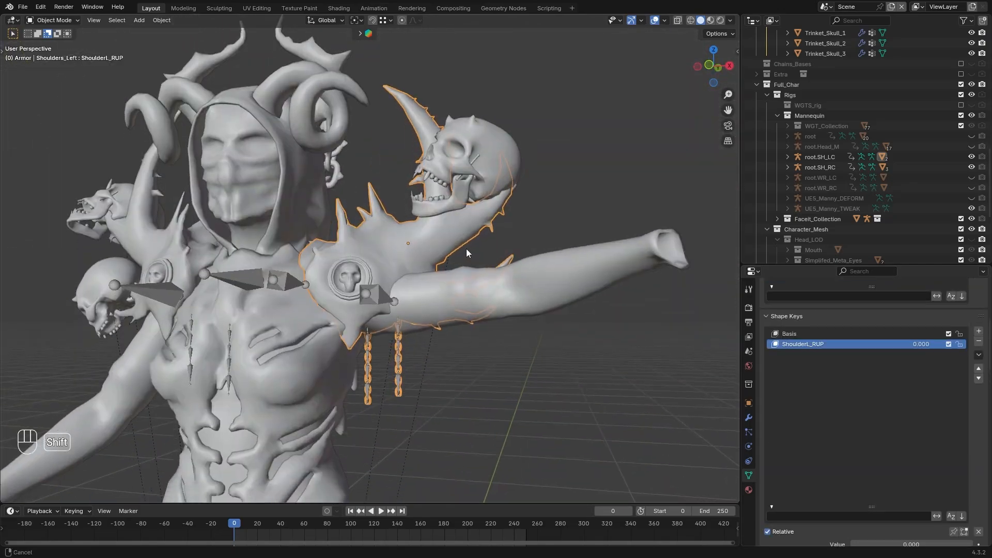
Add a driver to Shoulders_Left's ShoulderL_RUP value, targeting the upperarm_l bone of root.SH_LC
middle_drag(466, 249, 453, 253)
scroll(874, 522, down, 1)
right_click(874, 522)
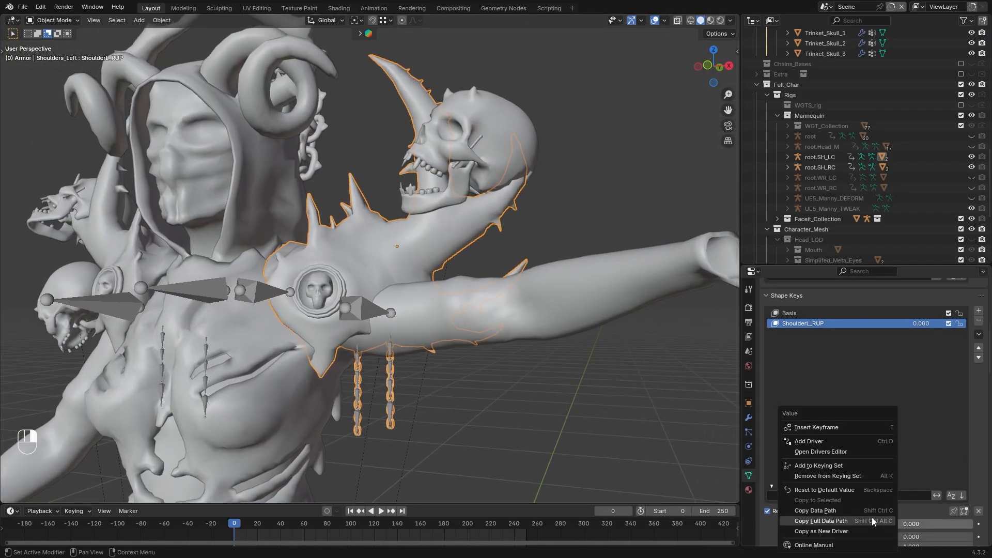
click(819, 442)
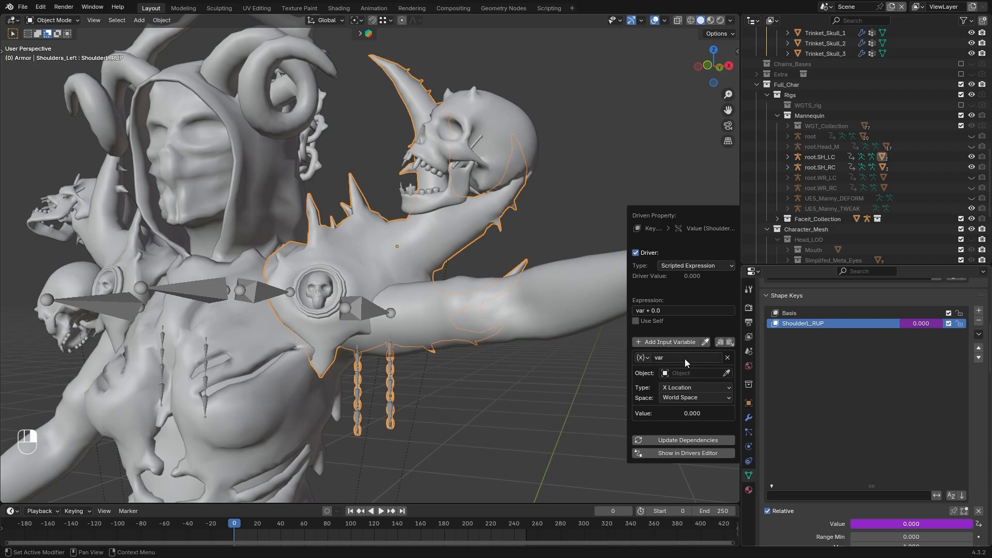
click(727, 373)
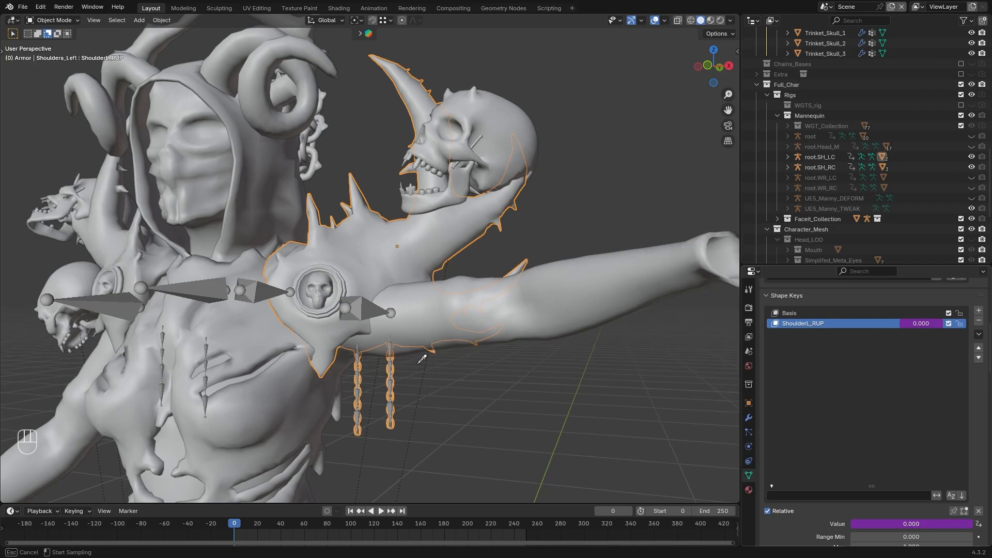
right_click(913, 523)
click(861, 442)
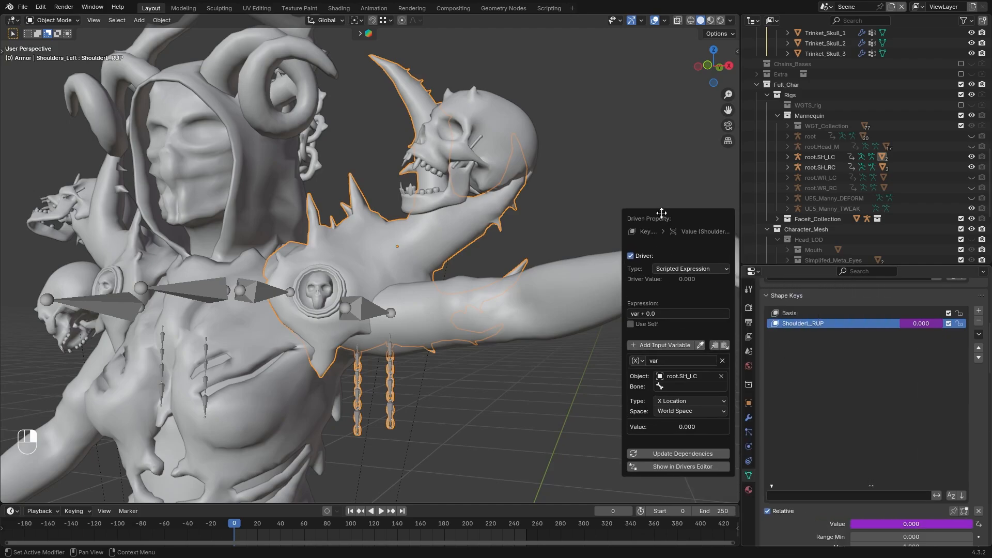
click(687, 383)
click(687, 408)
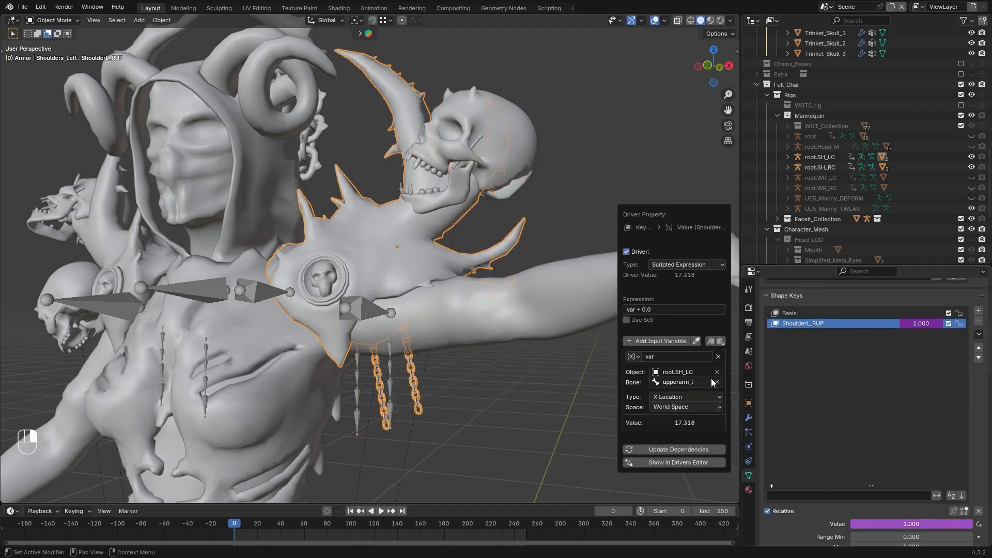
Set the driver variable to Y Rotation in Local Space with the expression max(min((var) / radians(-60), 1), 0)
click(692, 398)
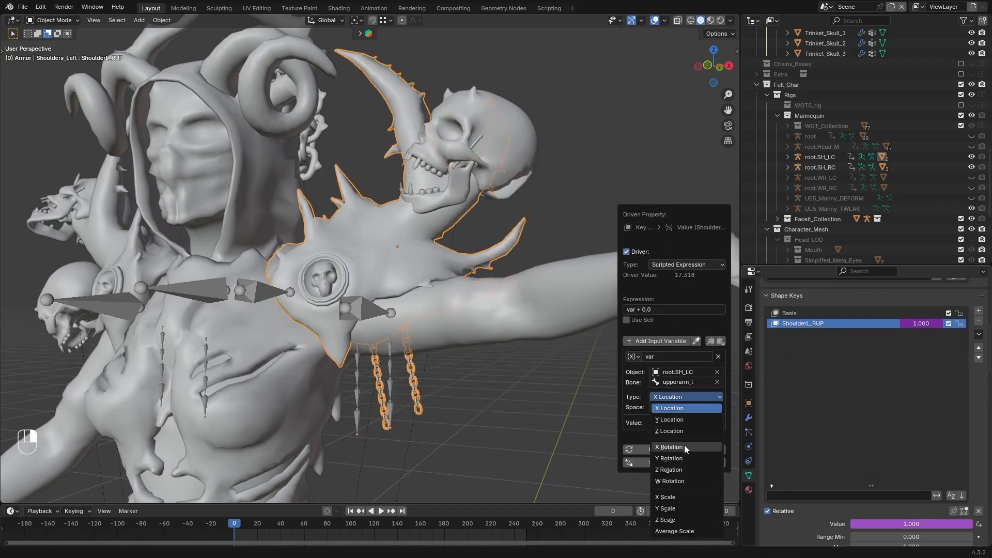
click(688, 459)
click(688, 418)
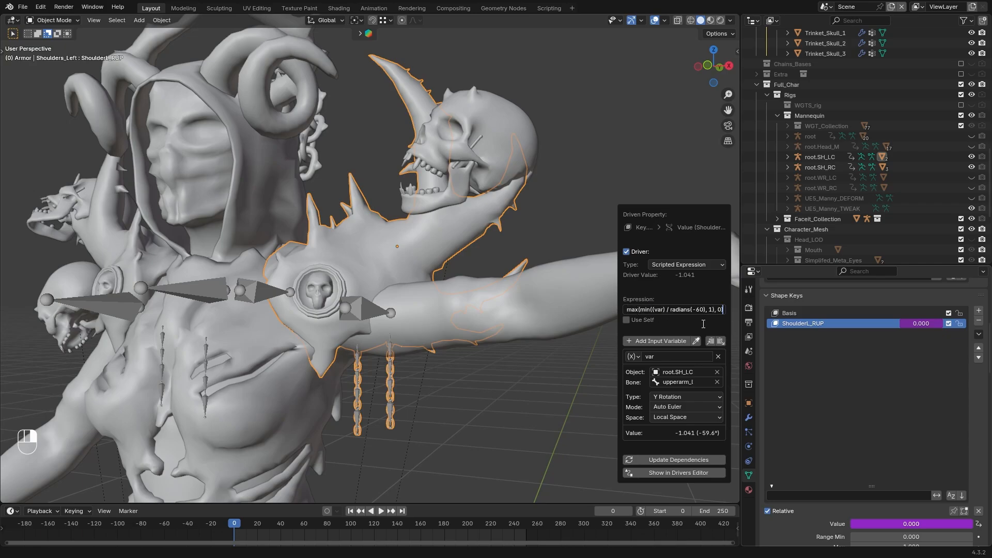
key(Return)
Copy the ShoulderL_RUP driver onto Trinket_Skull_2's TrinketSkull2_RUP shape key value
right_click(910, 524)
click(873, 420)
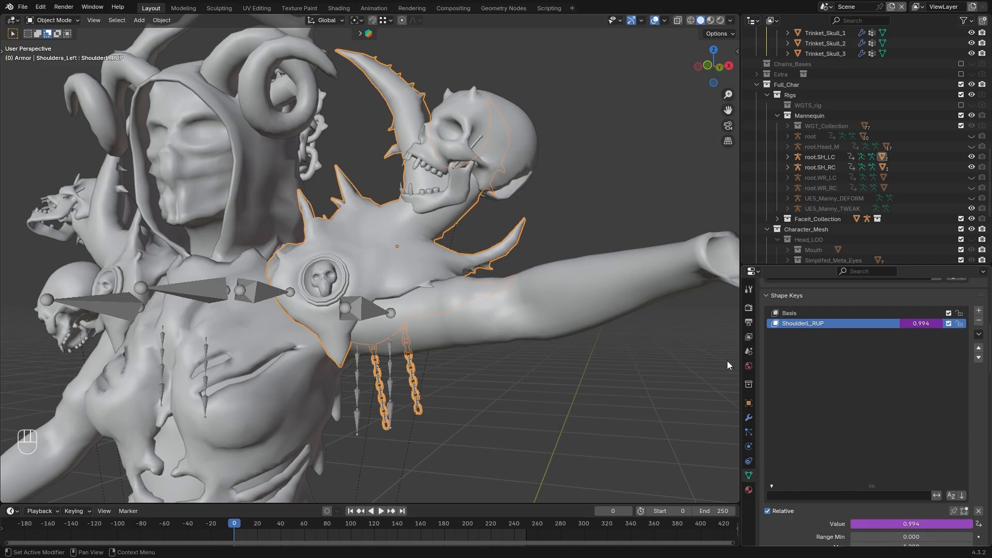
click(497, 131)
right_click(886, 524)
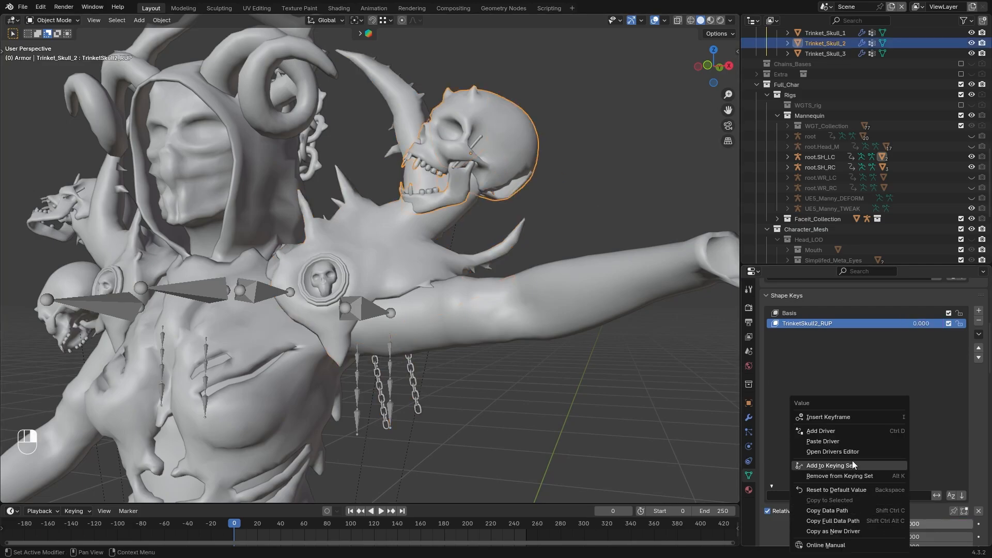
click(842, 442)
Rotate root's upperarm_l bone freely down and backward to test how the left shoulder armor responds
key(r)
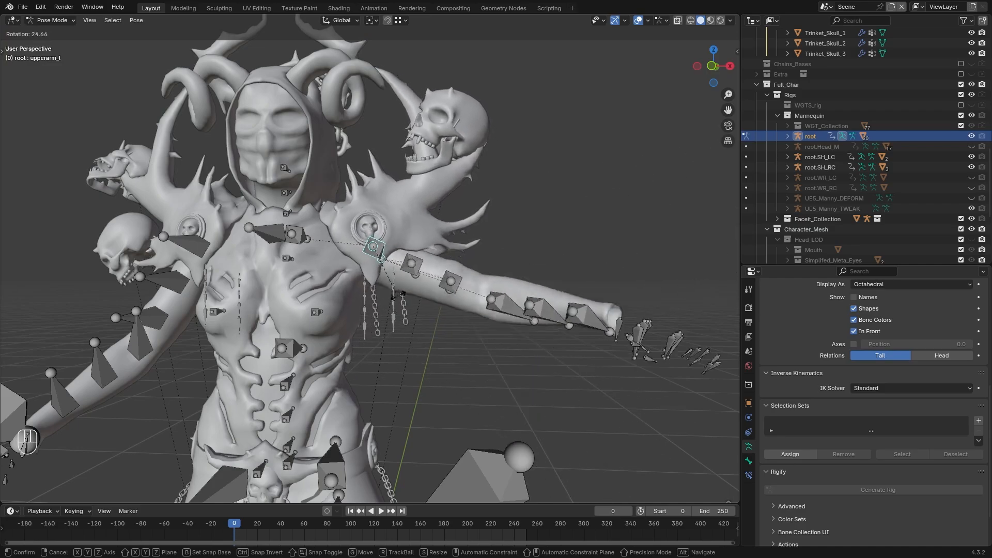
middle_drag(413, 323, 379, 322)
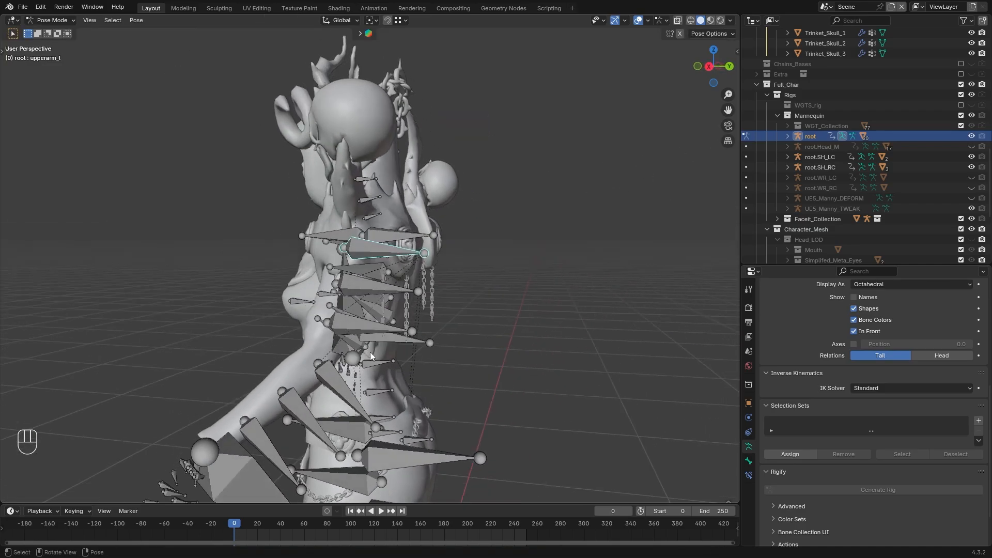
key(r)
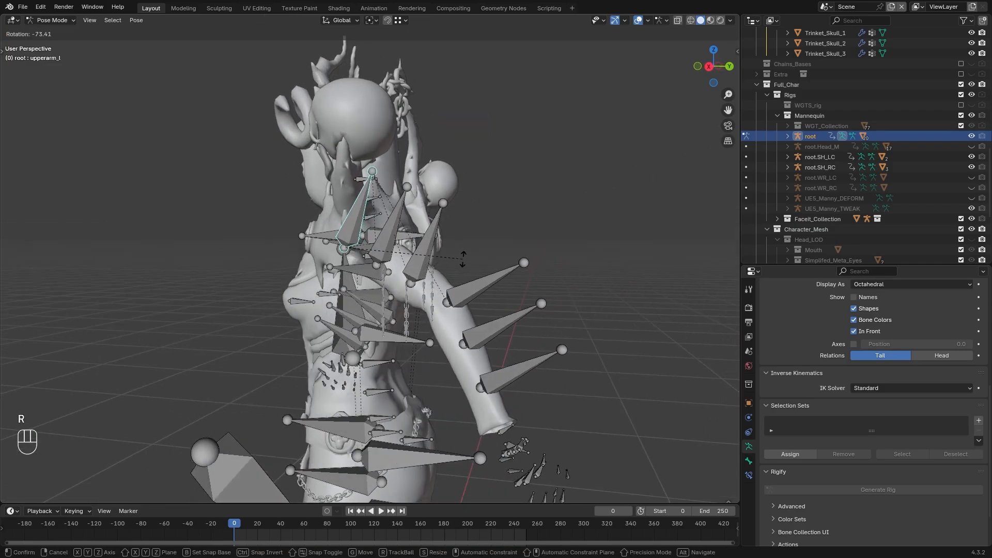
click(461, 269)
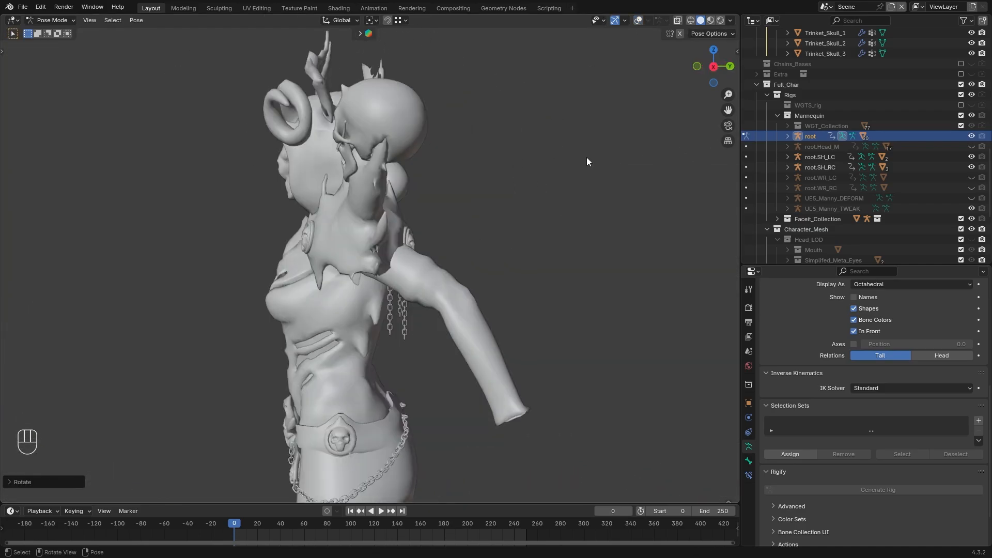
Rotate root's upperarm_l bone by -90° about its local Z axis to swing the left arm forward
key(r)
key(z)
key(x)
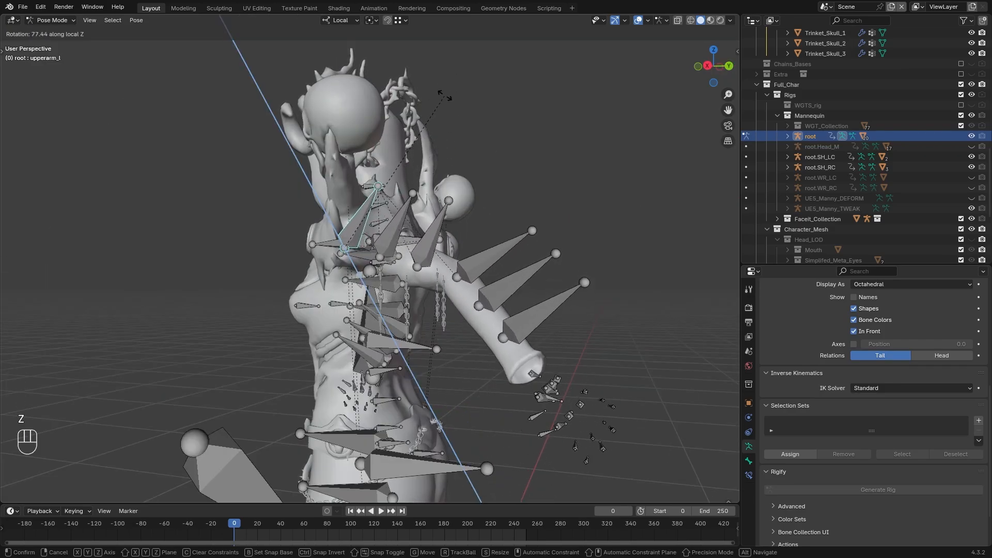
key(KP_9)
key(KP_0)
key(KP_Enter)
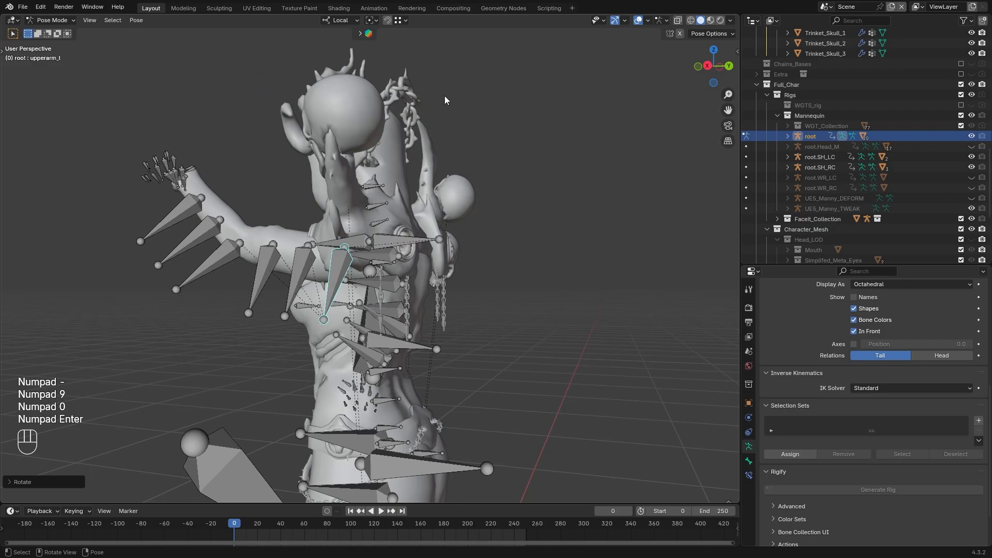
Set up the Key 2 shape key on Trinket_Skull_2 and Shoulders_Left, with Shoulders_Left's at 1.000, and enter Edit Mode
middle_drag(401, 212, 513, 222)
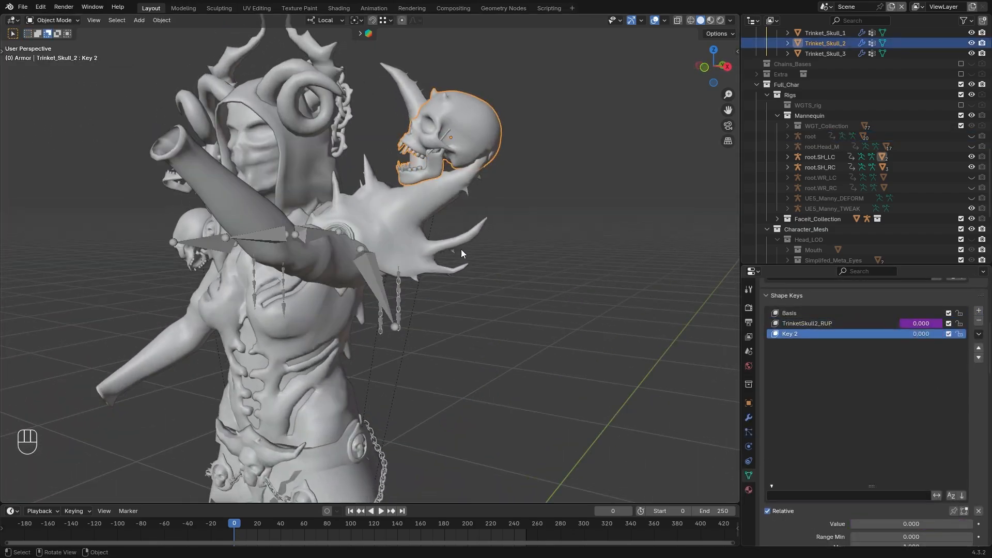
click(478, 136)
middle_drag(435, 244, 402, 228)
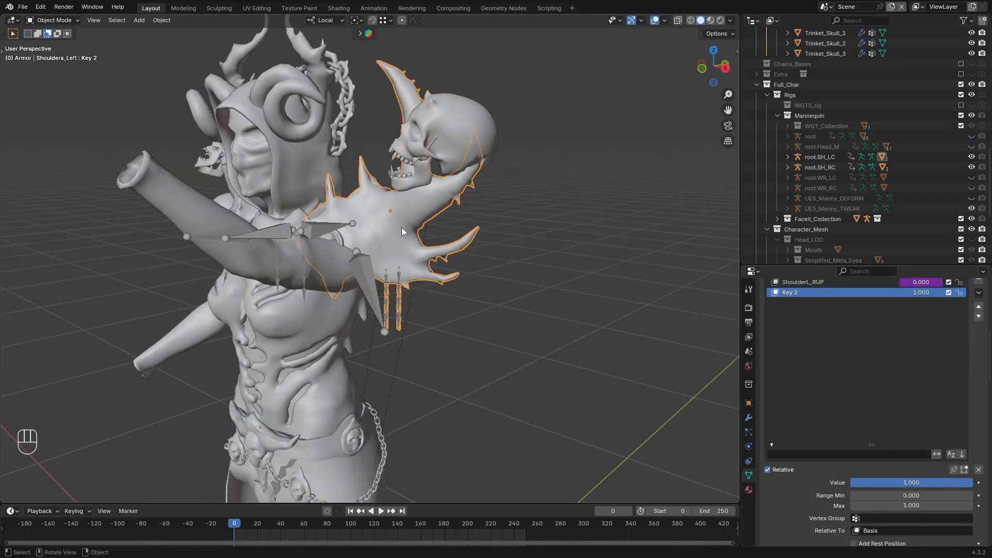
key(Tab)
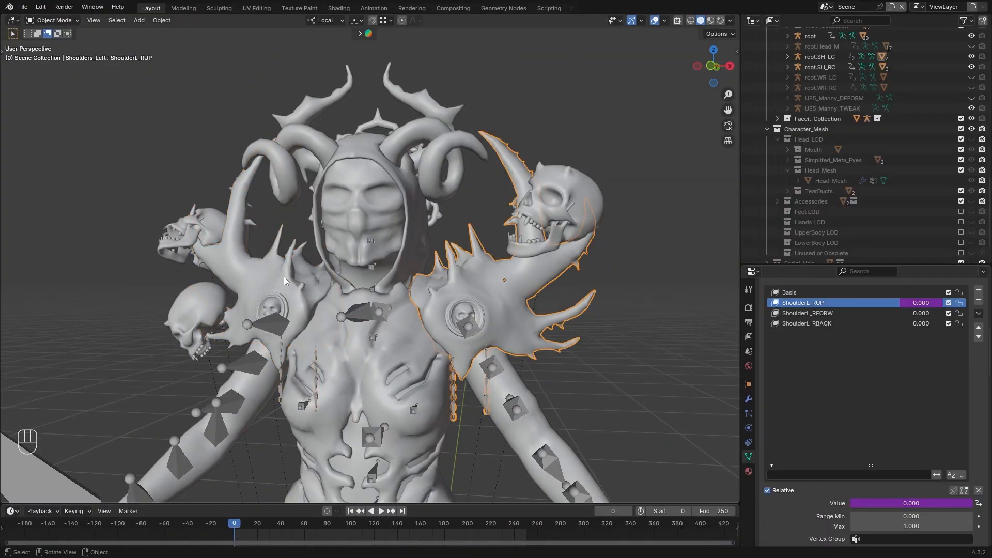
Review the RUP, RFORW and RBACK shape keys on Shoulders_Right, Shoulders_Left and the left trinket skull
click(284, 277)
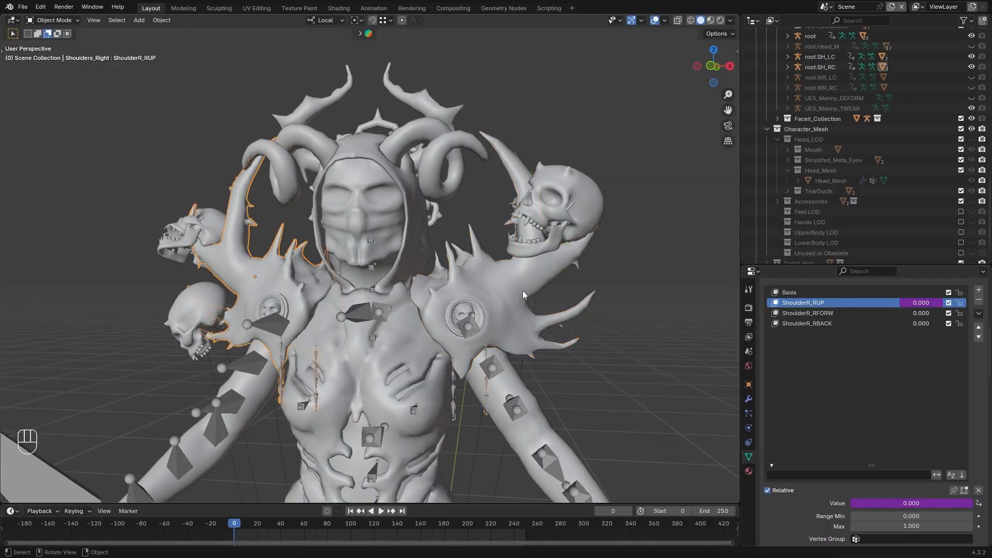
click(523, 291)
click(582, 190)
middle_drag(587, 263, 565, 263)
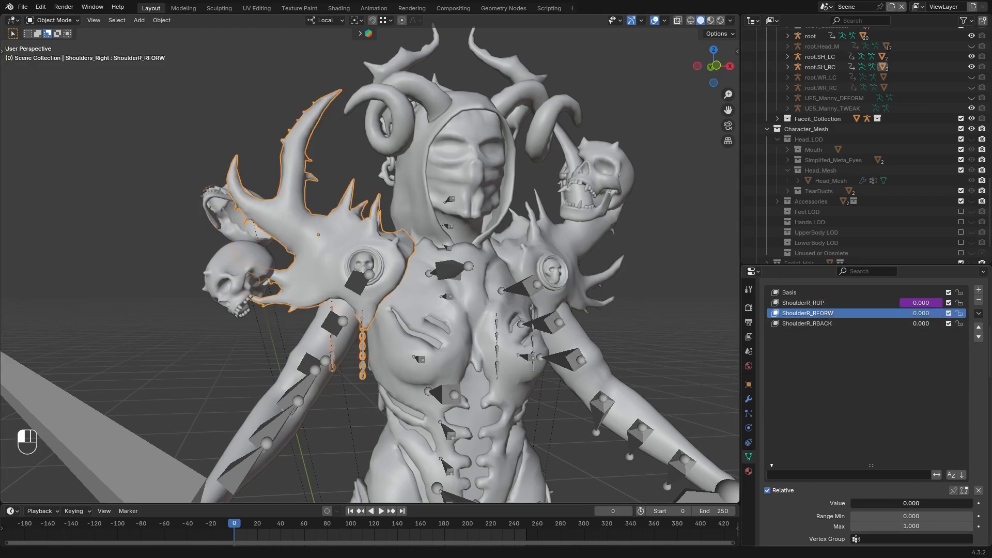
Copy the ShoulderL_RUP driver onto Shoulders_Left's ShoulderL_RFORW shape key value
middle_drag(342, 274, 260, 296)
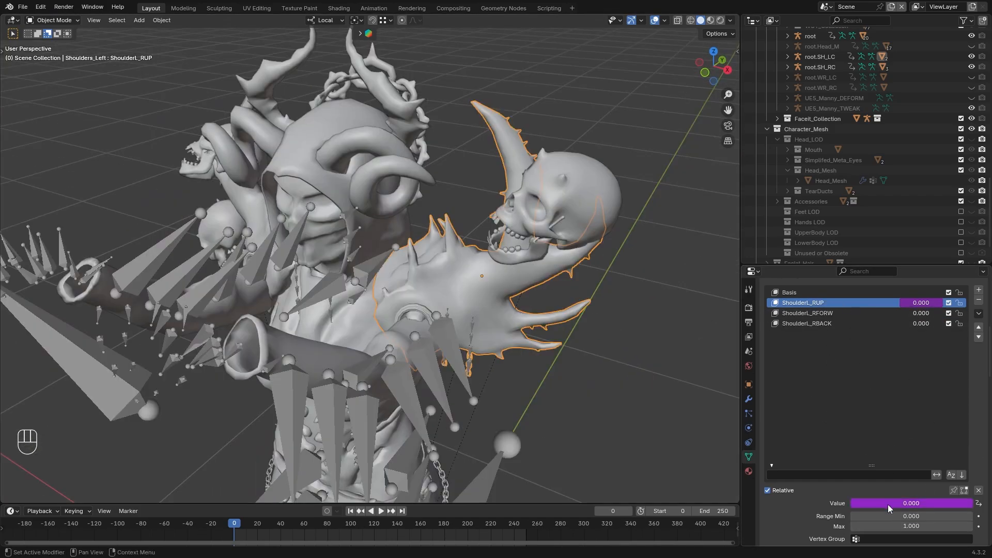
right_click(888, 508)
click(828, 414)
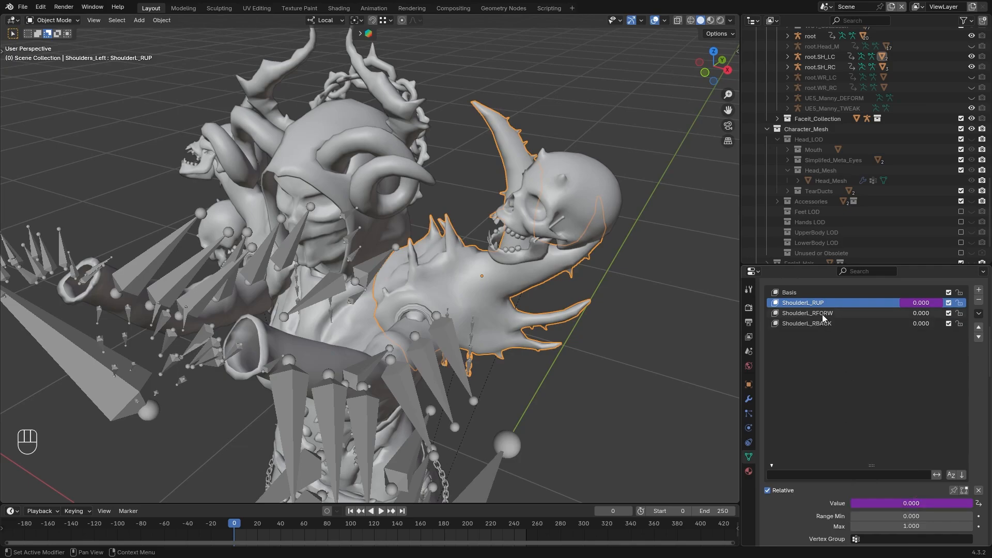
right_click(873, 505)
click(838, 435)
Edit the ShoulderL_RFORW driver to use radians(-90) in its expression and Z Rotation as the variable type
right_click(874, 504)
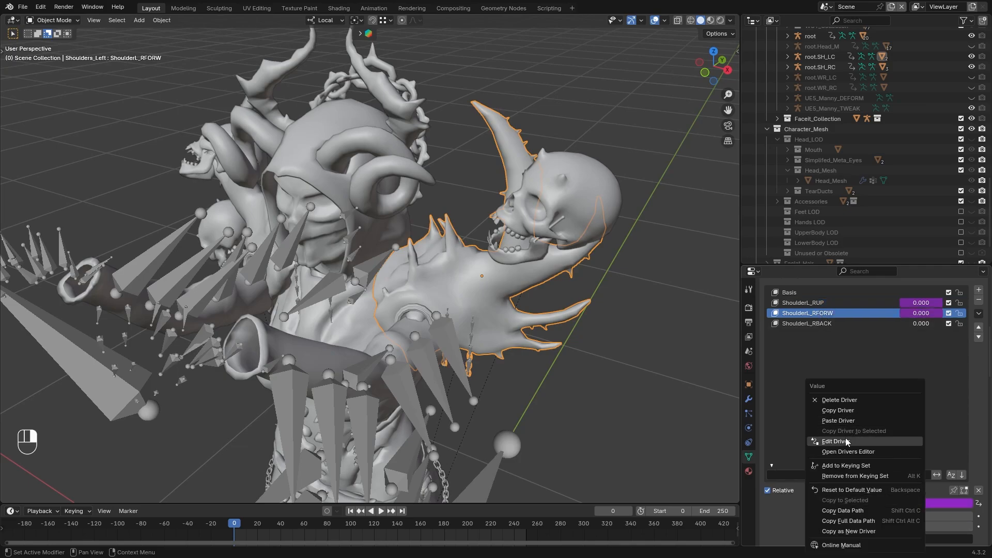
click(846, 442)
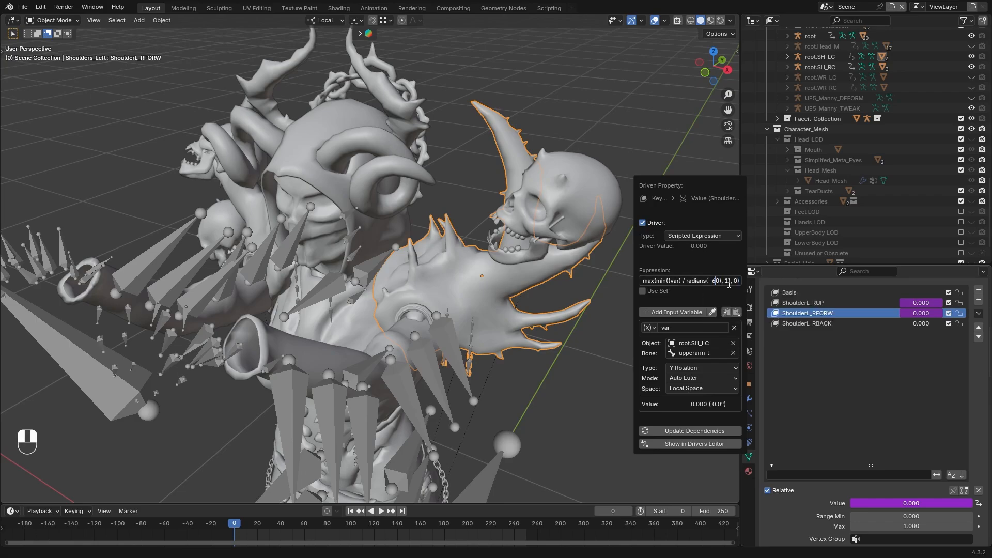
click(693, 369)
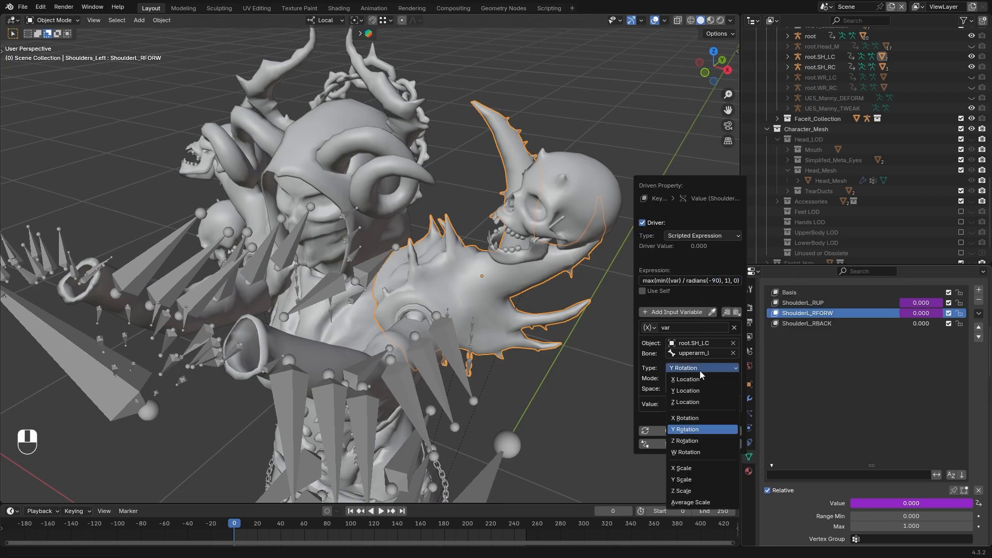
click(692, 442)
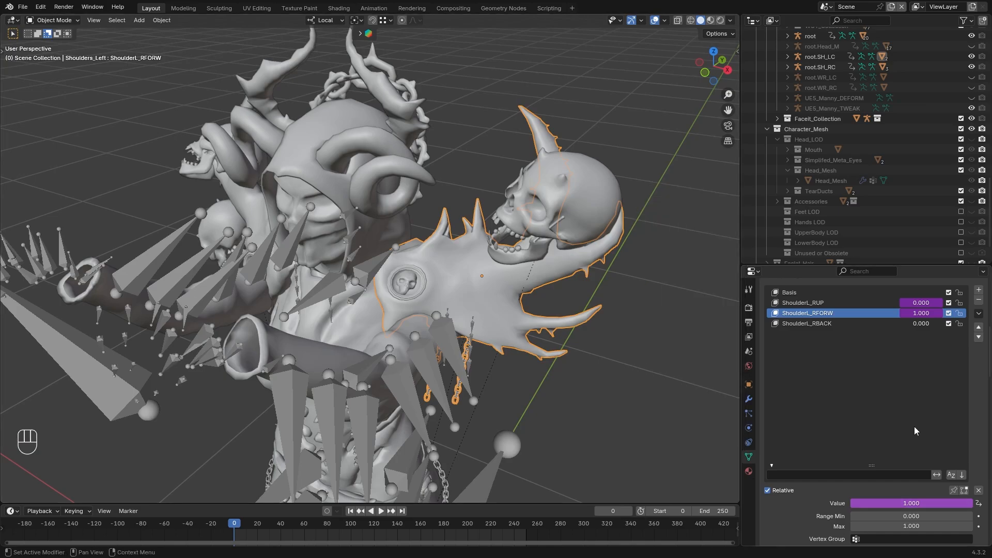
Copy the ShoulderL_RFORW driver onto Shoulders_Right's ShoulderR_RFORW shape key value
right_click(898, 504)
click(837, 411)
middle_drag(223, 256, 290, 250)
right_click(911, 504)
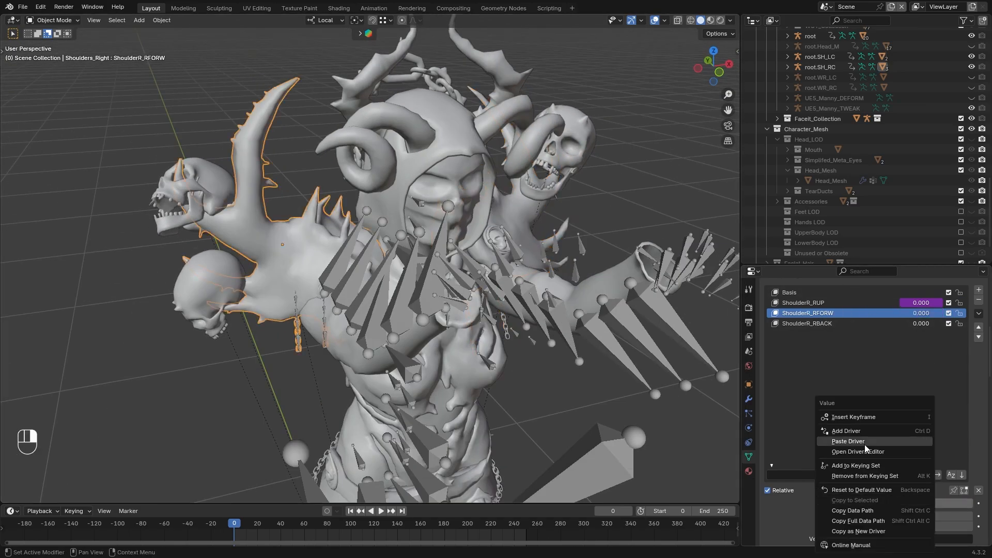
click(848, 442)
middle_drag(454, 331, 569, 175)
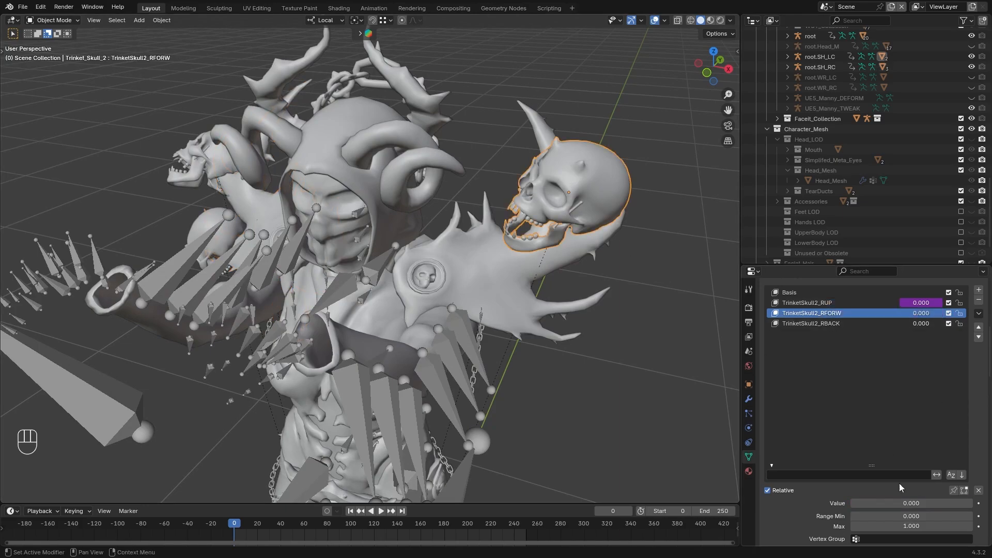
Paste the copied driver onto the RFORW shape key values of Trinket_Skull_2 and Trinket_Skull_1
right_click(898, 503)
click(839, 440)
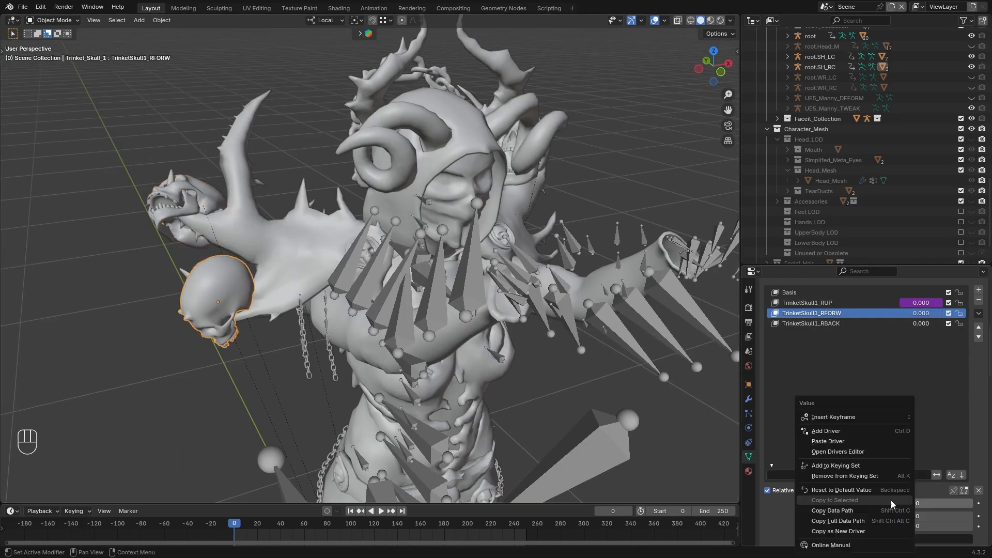
click(830, 441)
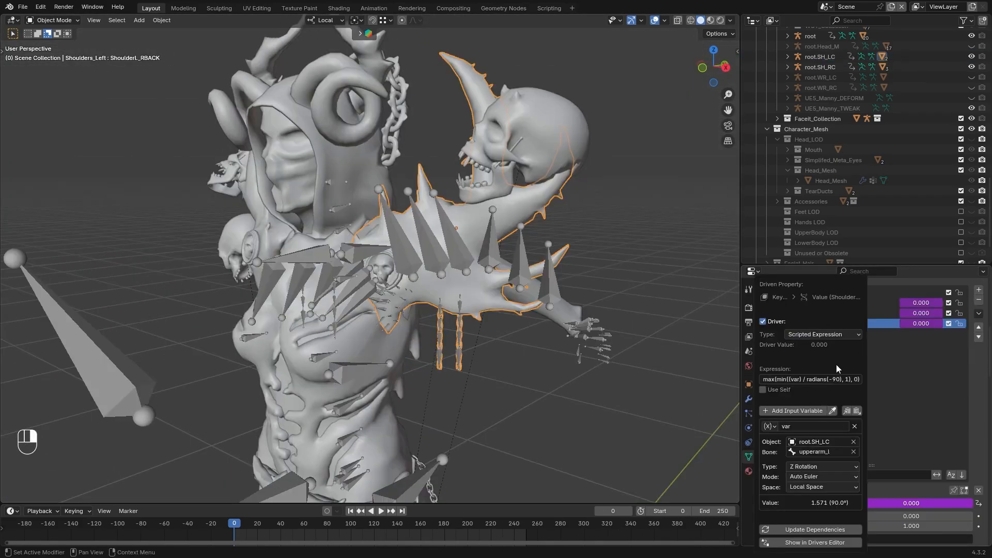
Set the ShoulderL_RBACK driver expression to max(min((var) / radians(-90), 1), 0) and copy that driver
key(Return)
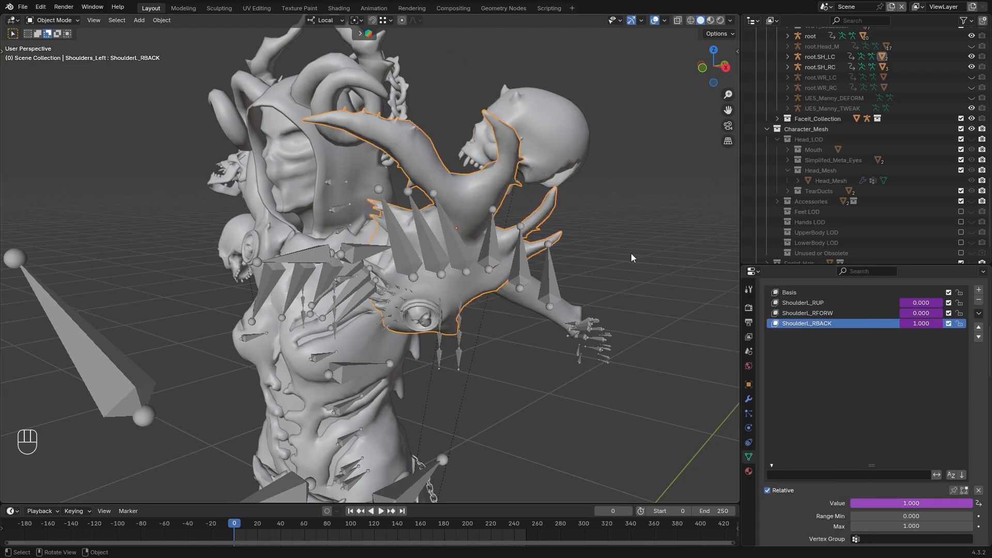
middle_drag(632, 257, 537, 259)
right_click(907, 503)
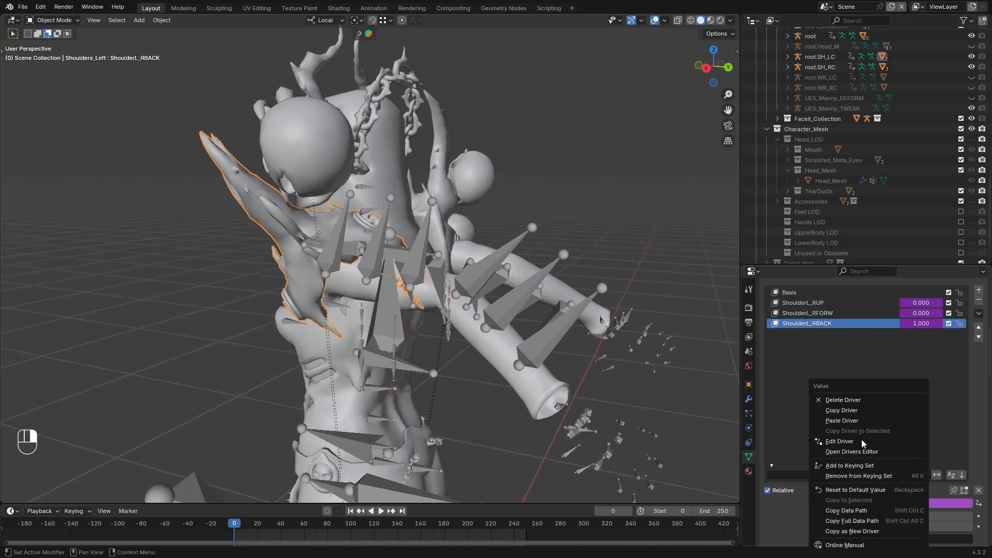
click(852, 412)
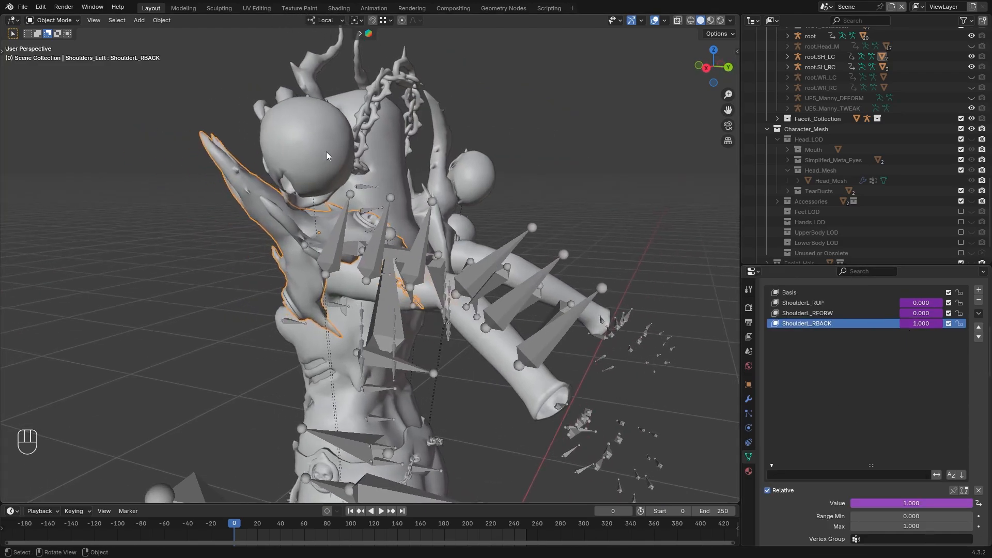
Paste the driver onto the left trinket skull's RBACK value and select the right shoulder's ShoulderR_RBACK shape key
right_click(920, 506)
click(866, 442)
middle_drag(539, 271, 455, 271)
click(460, 248)
click(811, 324)
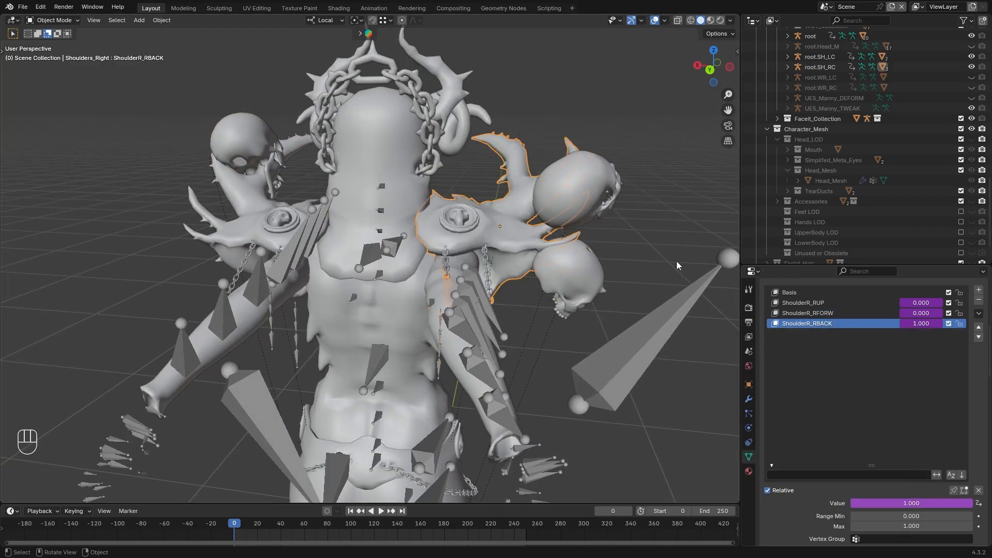
Paste the copied driver onto the RBACK shape key values of the two trinket skulls on the right shoulder
click(579, 191)
click(826, 324)
right_click(896, 504)
click(848, 442)
click(573, 269)
click(846, 324)
right_click(907, 505)
click(855, 442)
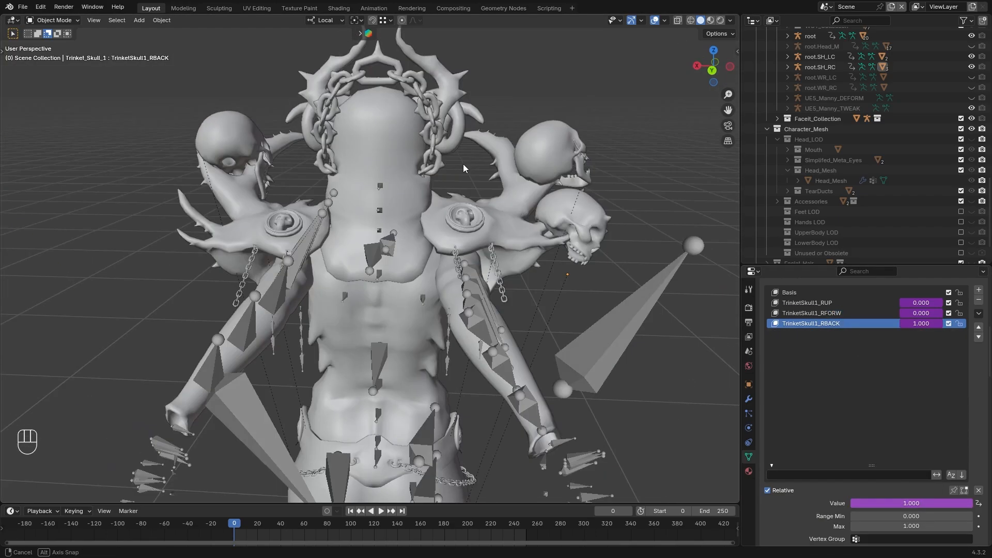
Edit the ShoulderR_RBACK driver so its input variable targets the right-side shoulder armature and upper arm bone
right_click(868, 489)
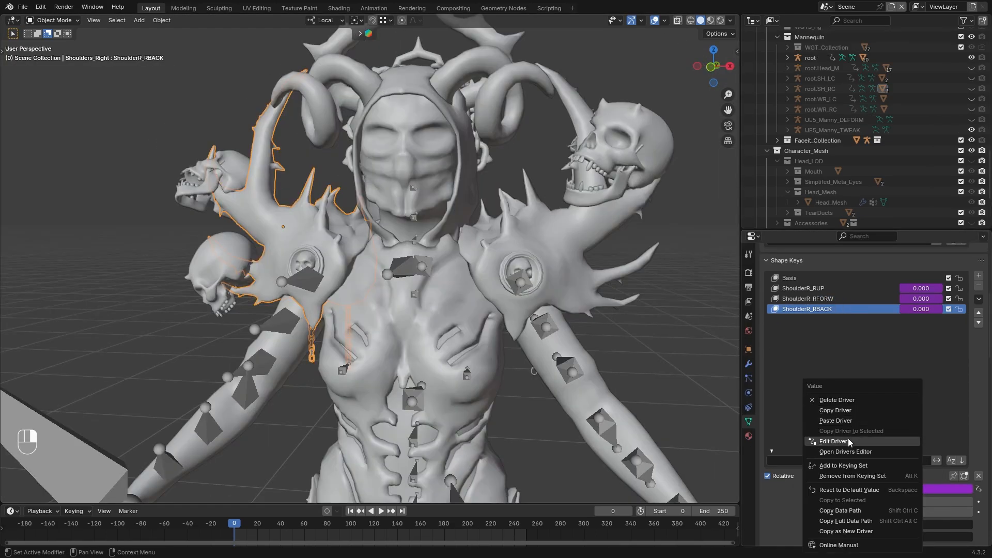
click(848, 443)
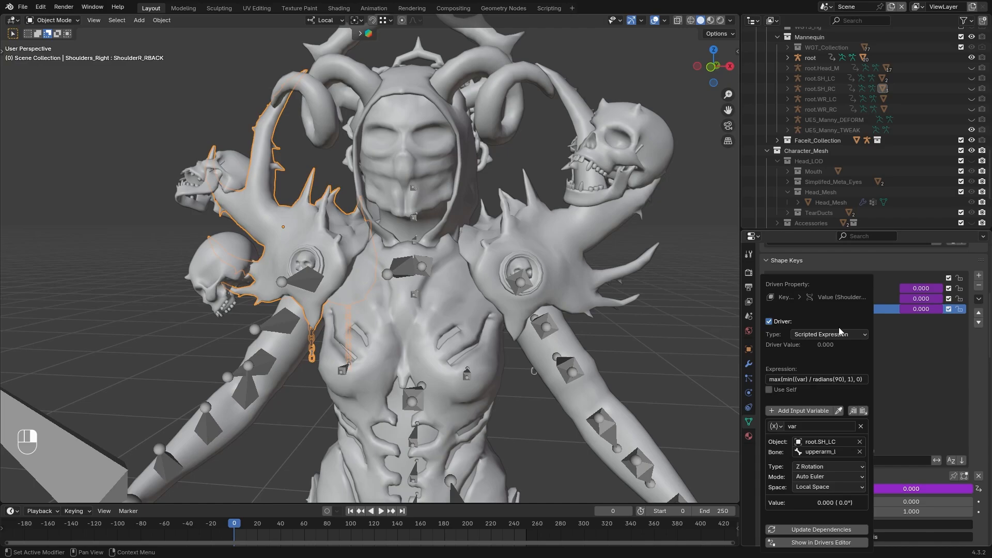
click(831, 452)
key(Return)
click(826, 445)
click(832, 445)
key(BackSpace)
text(R)
key(Return)
Reopen the ShoulderR_RBACK driver settings and open its bone target
right_click(893, 489)
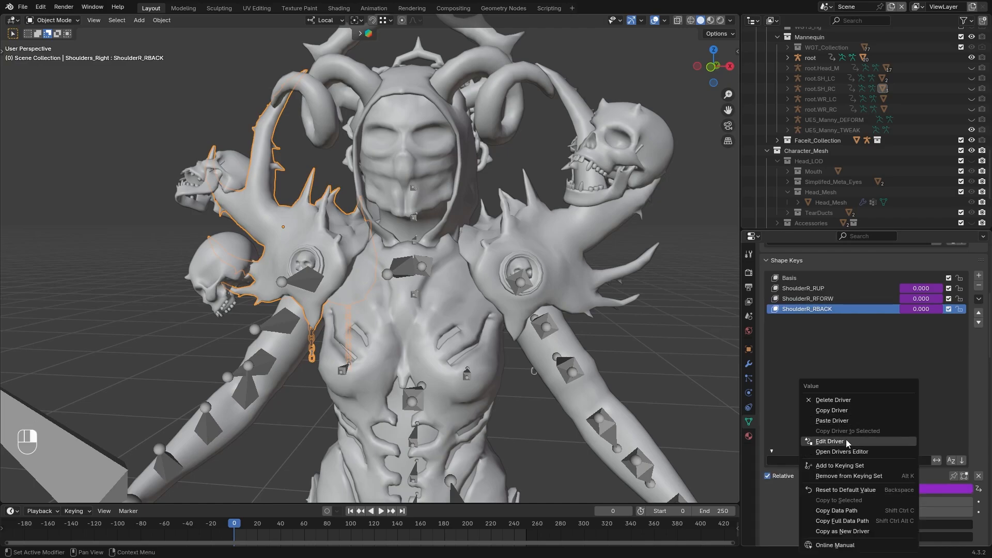
click(845, 442)
click(828, 452)
right_click(893, 489)
key(Escape)
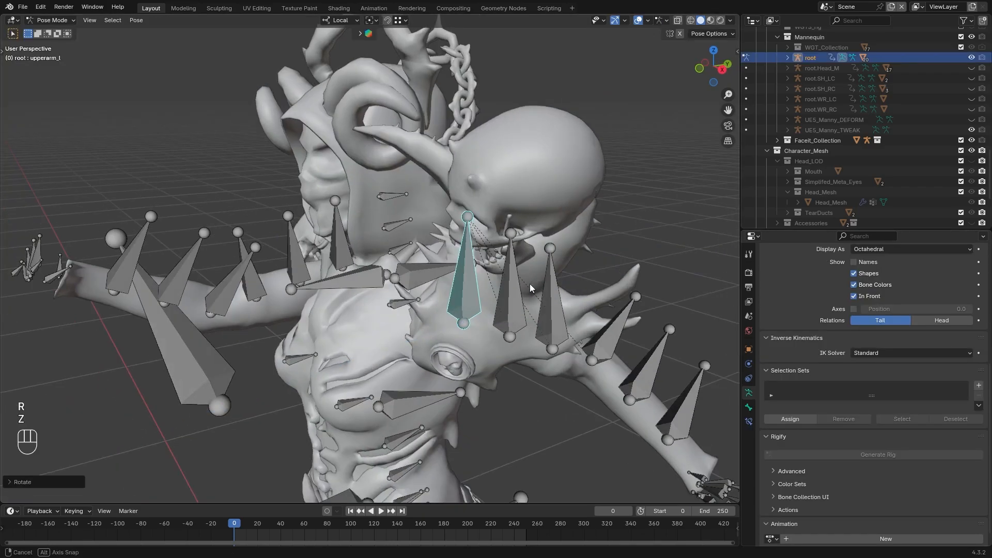
Toggle the viewport overlays and examine how the left shoulder armour and skull follow the rotated upperarm_l bone
middle_drag(529, 284, 411, 279)
click(637, 20)
middle_drag(507, 136, 630, 163)
scroll(534, 228, down, 3)
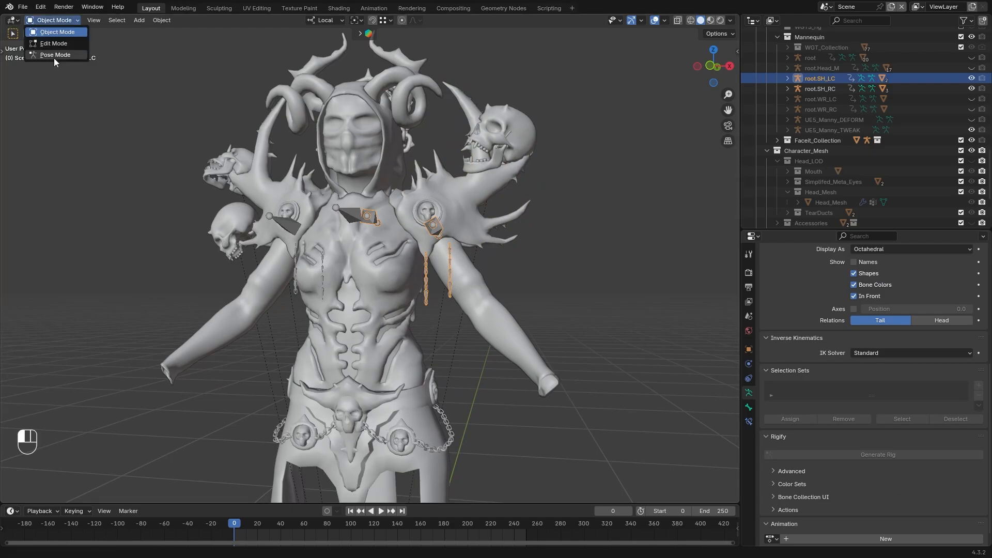
In Pose Mode, remove the Copy Transforms constraints from the upperarm_l and clavicle_l bones of root.SH_LC
click(54, 55)
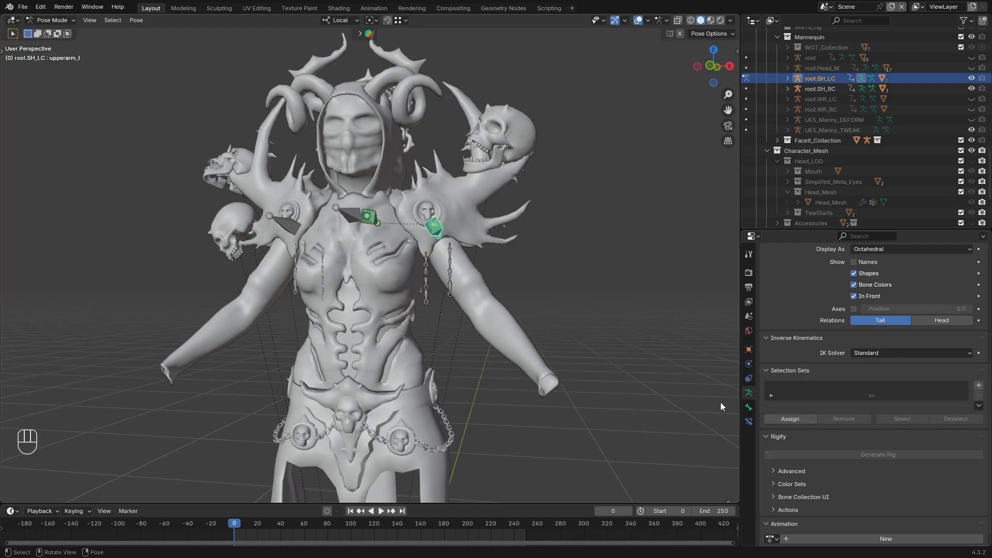
click(749, 421)
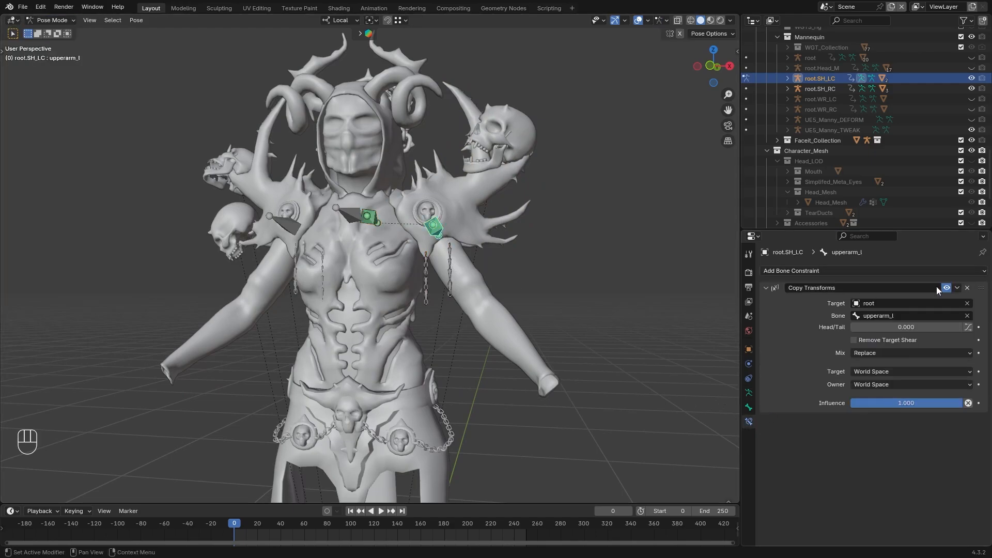
click(365, 220)
click(967, 288)
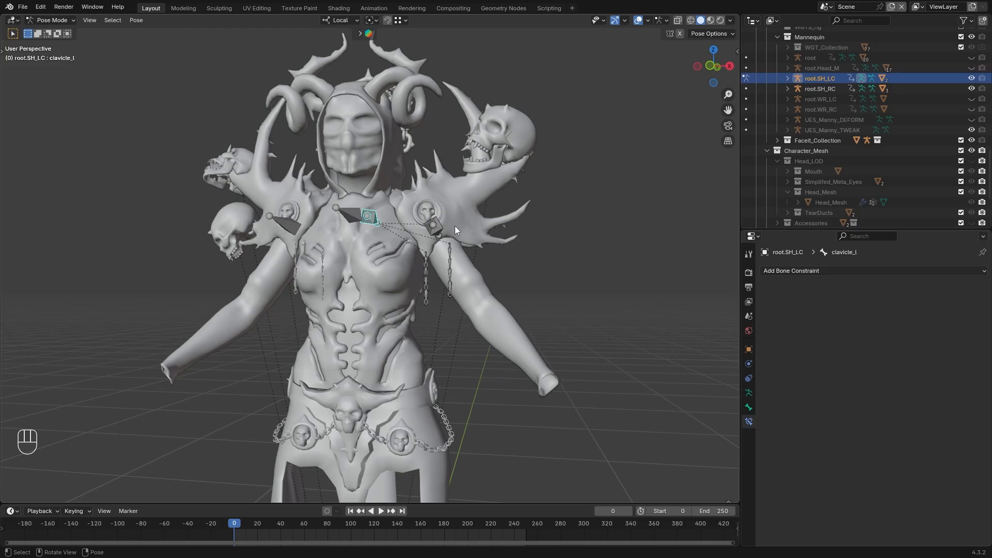
Return root.SH_LC to Object Mode and display the transform values of the left shoulder objects, including Trinket_Skull_2
shift+middle_drag(455, 225, 354, 206)
click(56, 31)
click(441, 214)
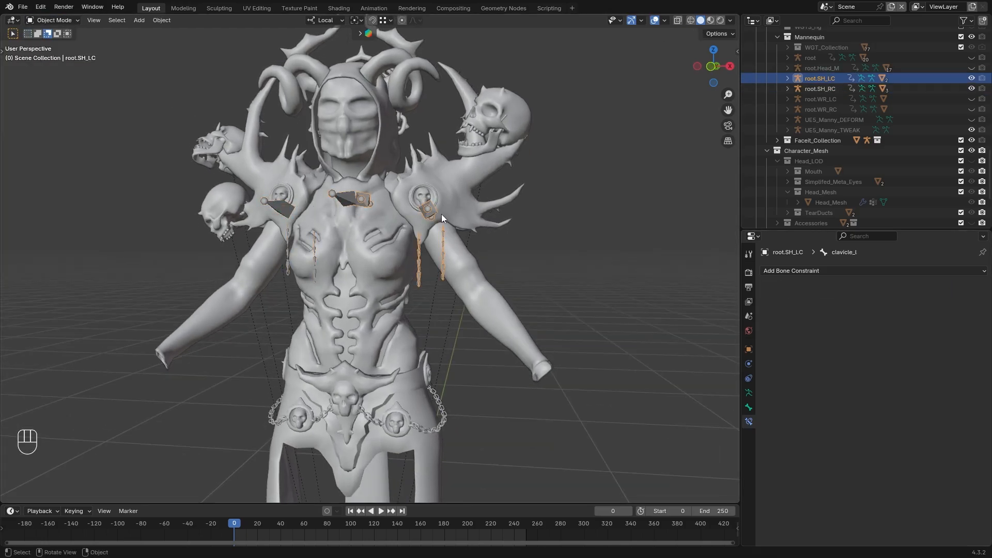
key(n)
scroll(497, 191, up, 4)
click(489, 252)
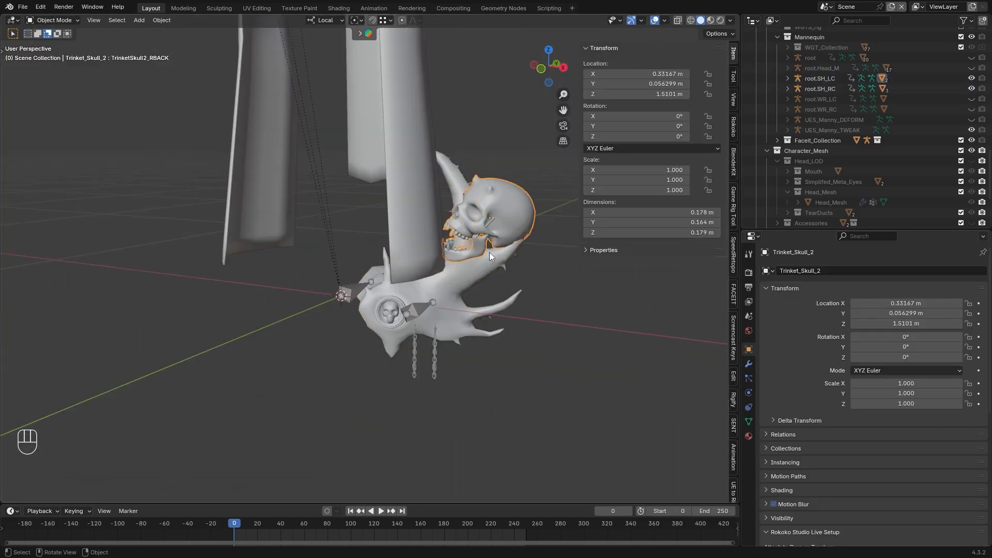
Apply all transforms to the root.SH_LC armature and try moving a left shoulder piece
click(161, 20)
mouse_move(174, 73)
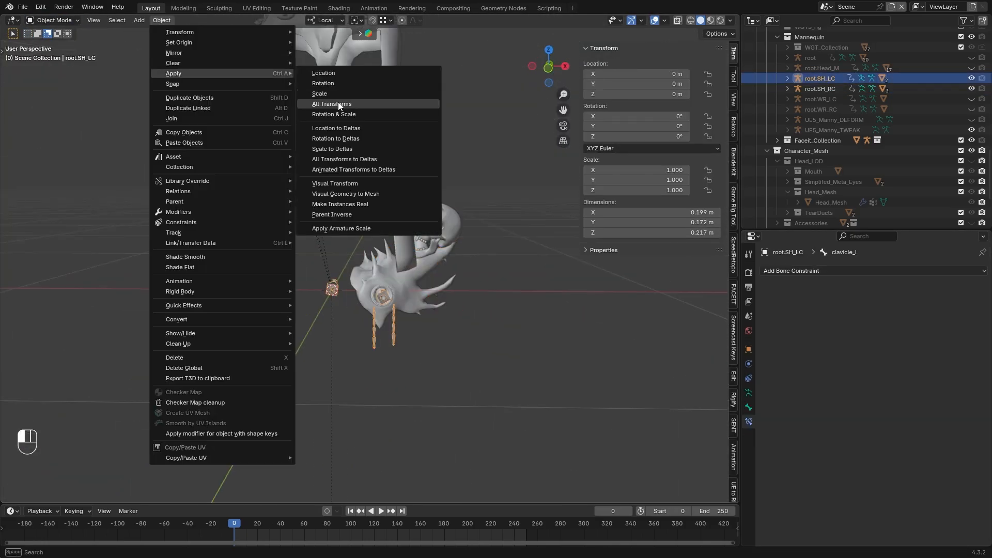
click(338, 101)
click(433, 286)
key(g)
right_click(433, 287)
click(382, 284)
Open the bone constraints of root.SH_LC in Pose Mode and test-rotate a shoulder bone
click(52, 20)
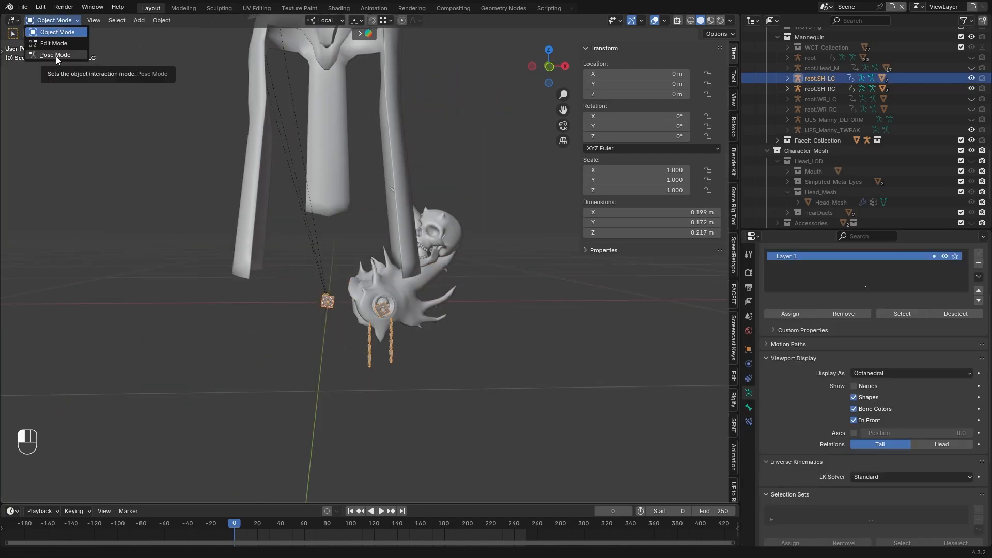
click(55, 54)
click(749, 421)
click(390, 215)
key(r)
Show the root armature and test-rotate upperarm_l and the central upper-back bone while the animation plays
click(972, 58)
key(r)
right_click(445, 273)
middle_drag(445, 273, 463, 306)
key(space)
key(r)
right_click(333, 320)
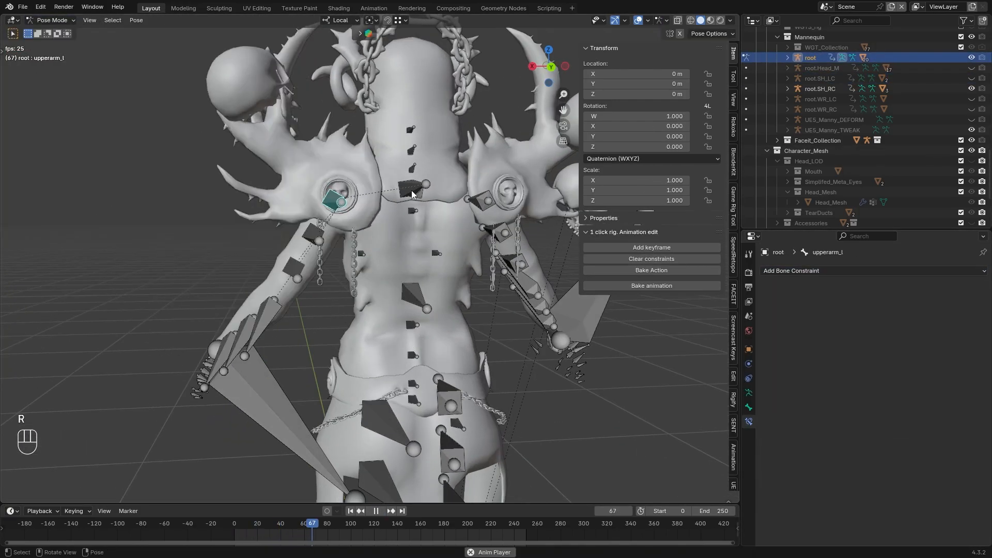
click(412, 190)
key(r)
Rotate calf_l about -44 degrees around its local Z axis to test the knee guard, and clear the rotation
key(r)
key(z)
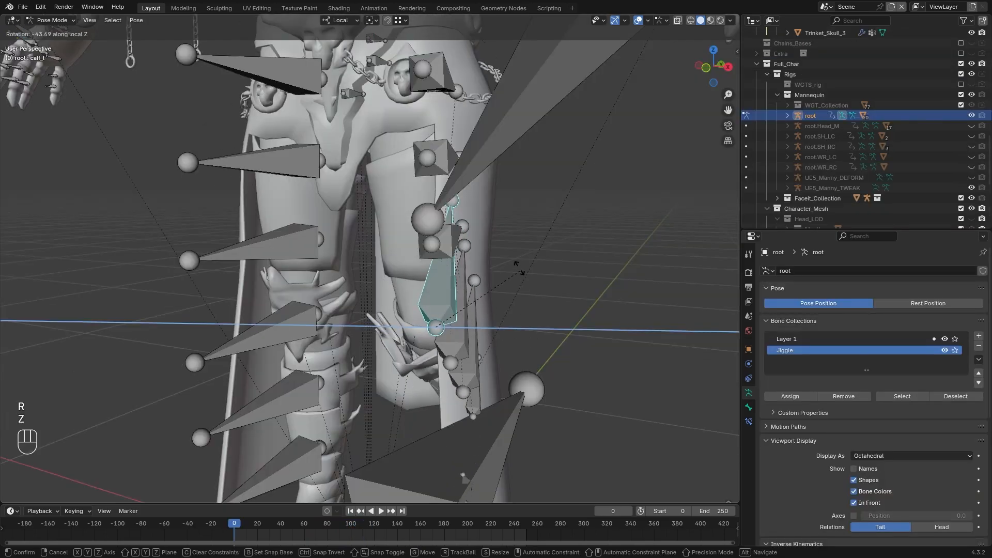
click(500, 241)
middle_drag(501, 240, 476, 255)
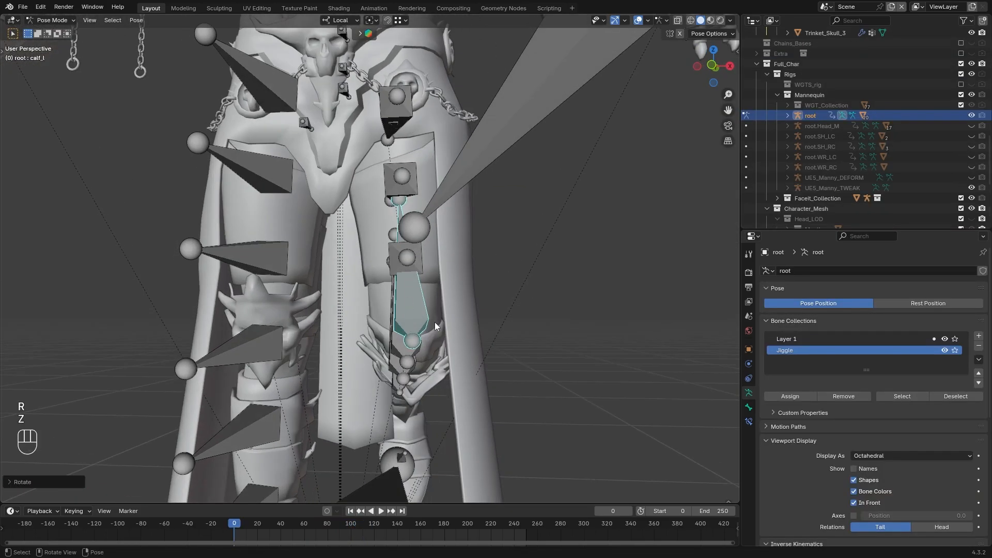
middle_drag(436, 323, 429, 349)
key(alt+r)
With the overlays hidden, test-rotate calf_l and hand_l to check how the leg and wrist armour deforms
middle_drag(489, 360, 571, 354)
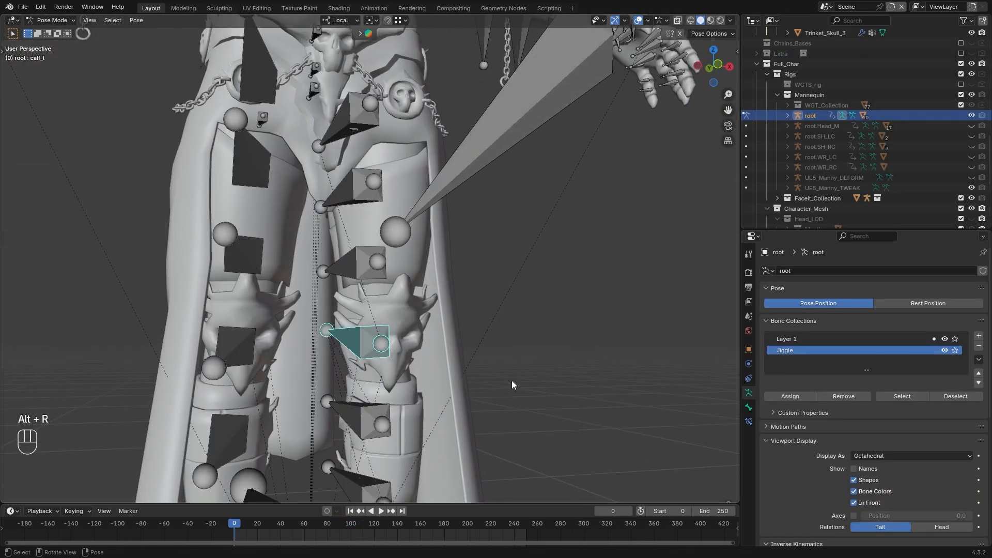
middle_drag(514, 384, 537, 237)
key(shift+alt+z)
key(r)
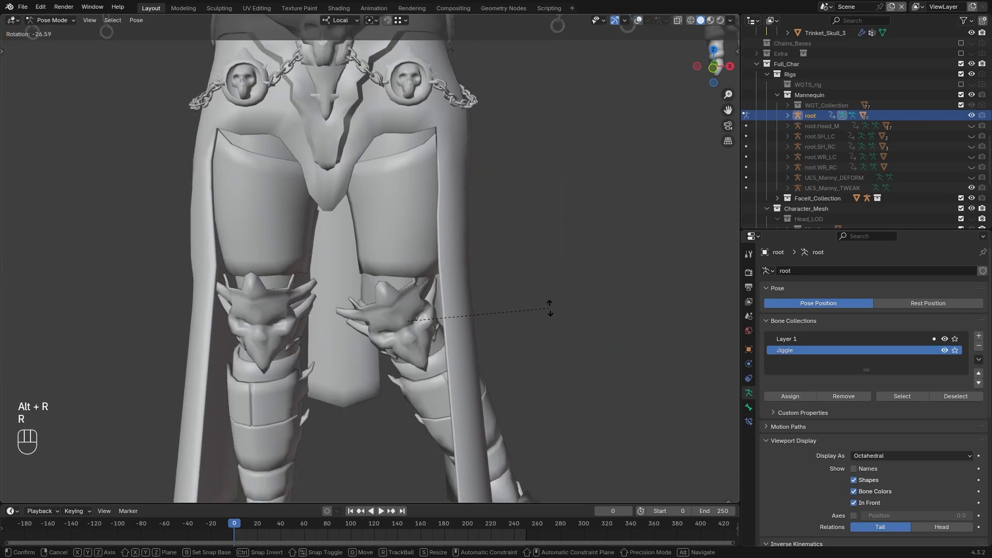
key(r)
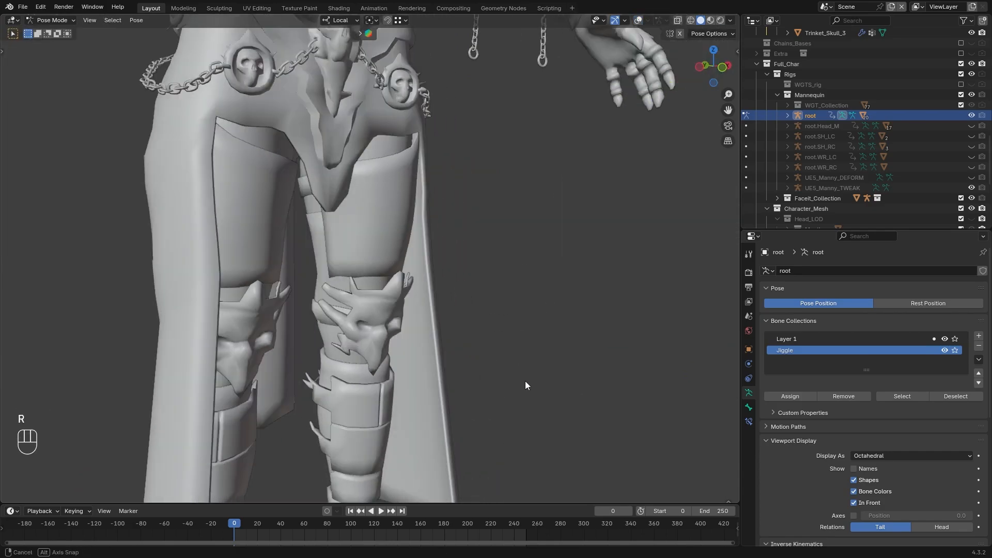
key(z)
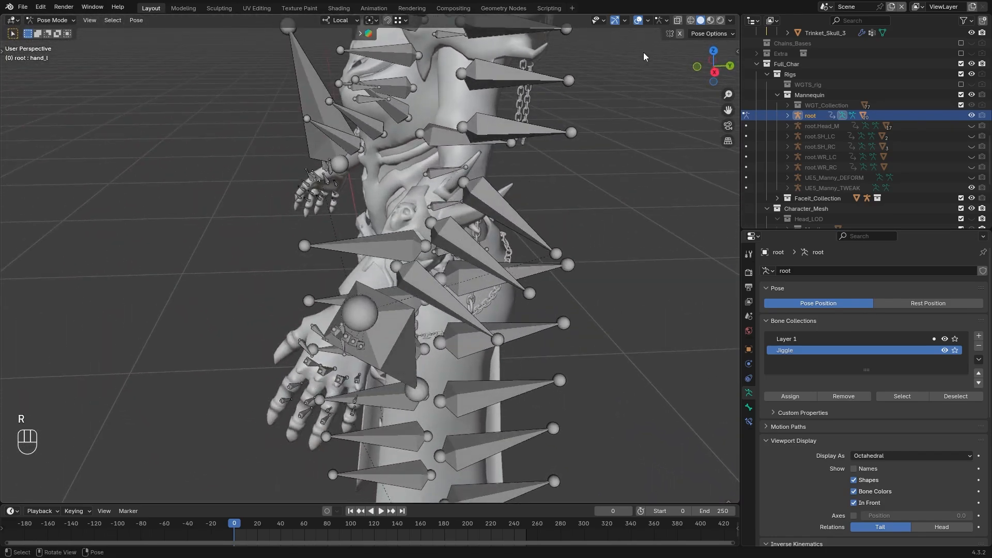
key(shift+alt+z)
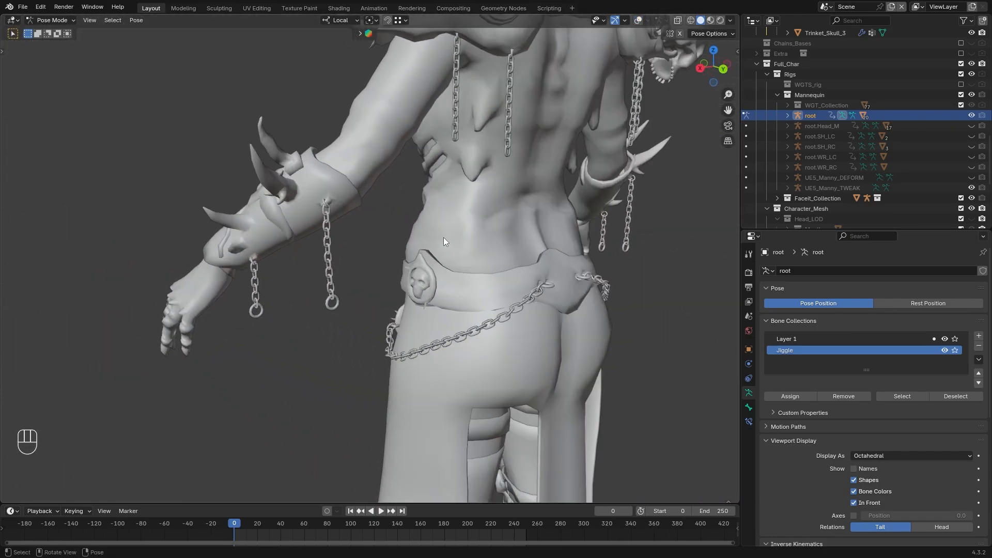
key(r)
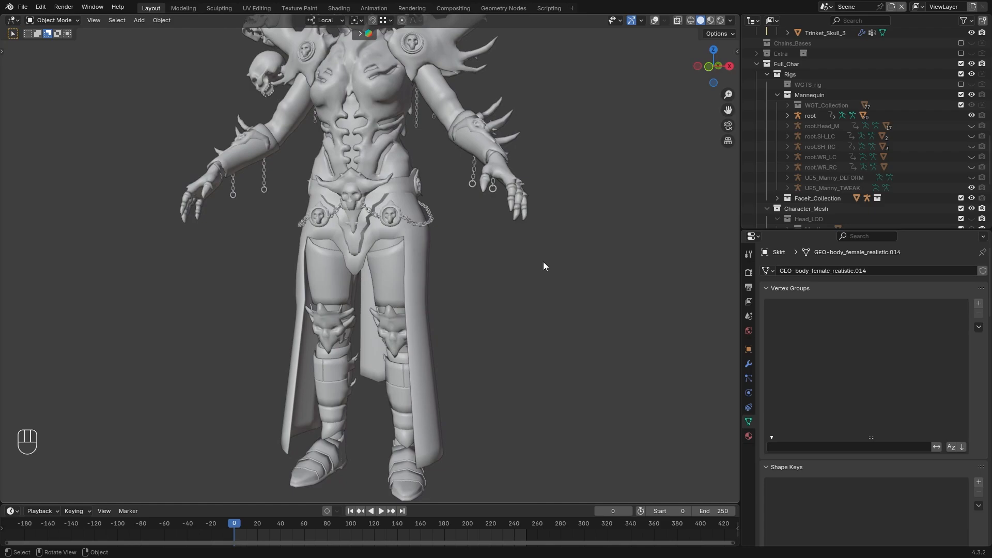
ctrl+middle_drag(544, 261, 405, 283)
middle_drag(455, 248, 480, 292)
scroll(455, 281, up, 2)
middle_drag(426, 274, 382, 259)
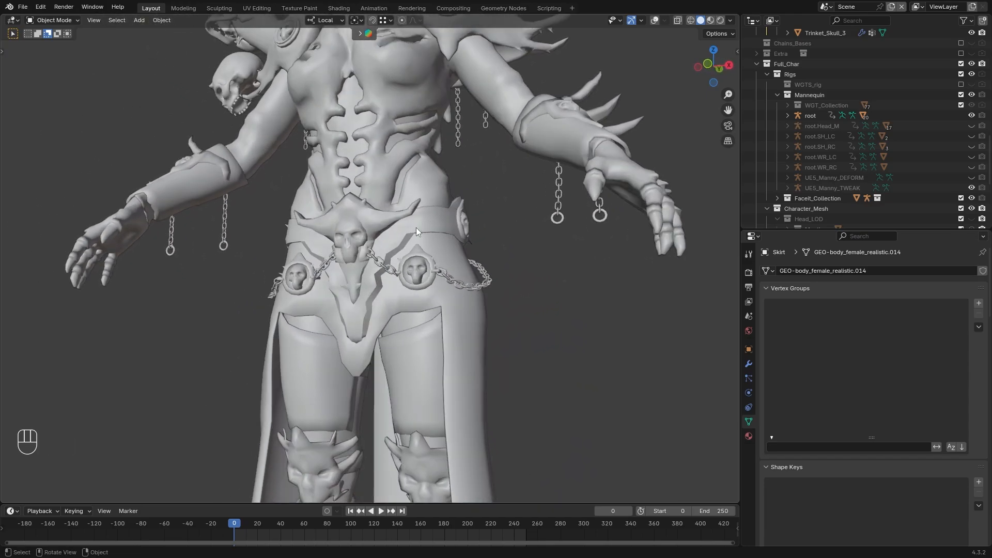
middle_drag(452, 265, 553, 239)
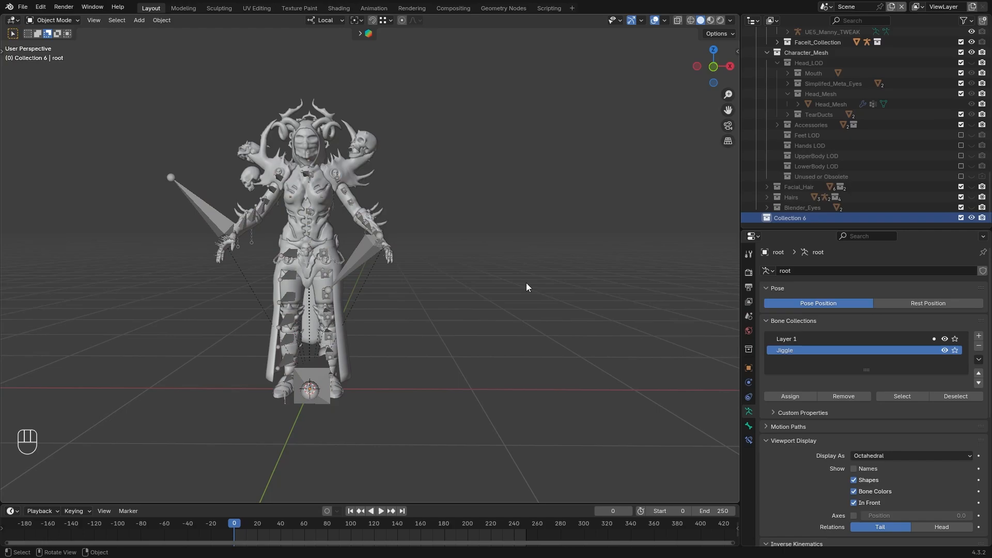
Import the animation MF_Unarmed_Jog_Fwd.FBX into Collection 6 and preview its playback
middle_drag(526, 283, 488, 267)
scroll(504, 253, up, 1)
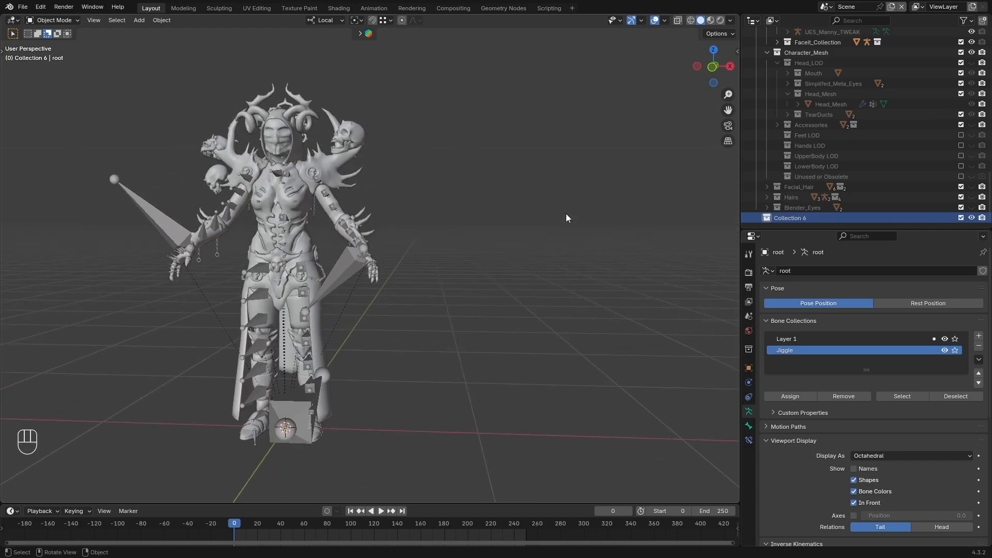
click(22, 7)
mouse_move(57, 154)
click(181, 236)
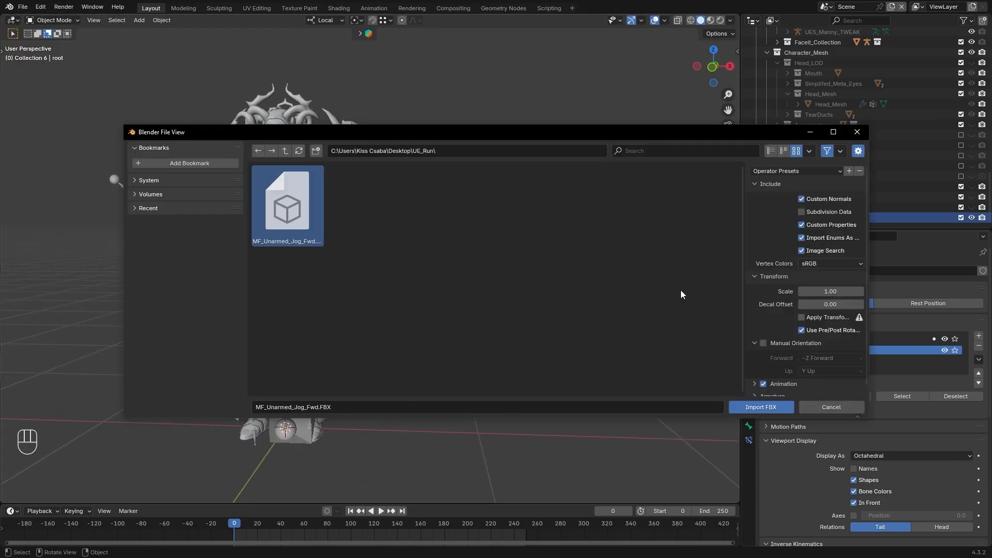
click(756, 407)
key(space)
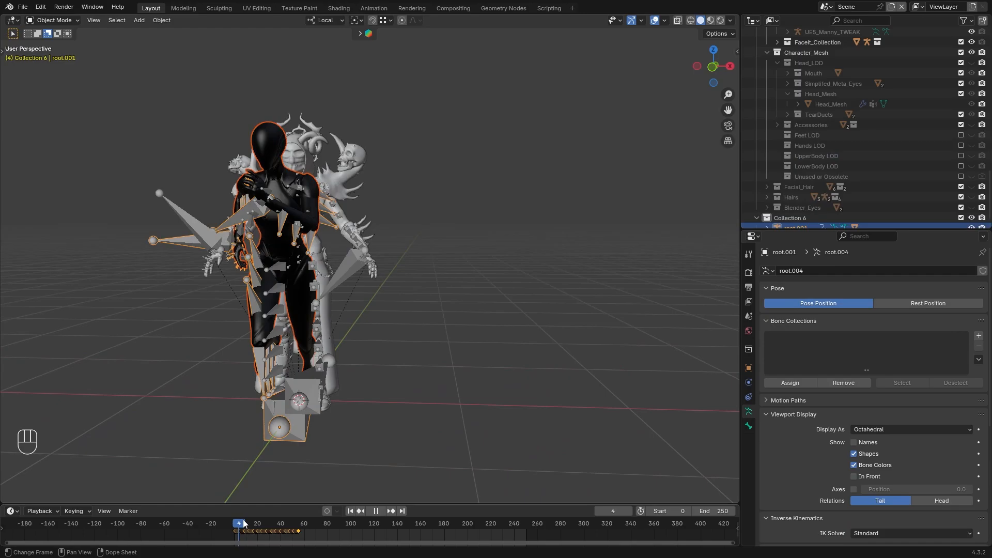
key(Escape)
Set the imported root.001 armature as the source for Rokoko retargeting
shift+middle_drag(507, 235, 489, 252)
key(n)
click(716, 306)
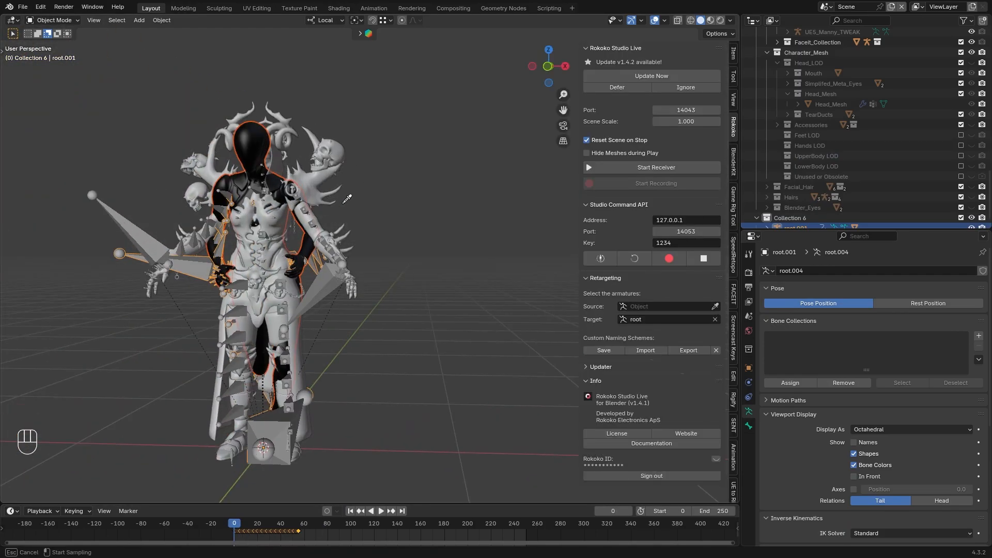
click(218, 254)
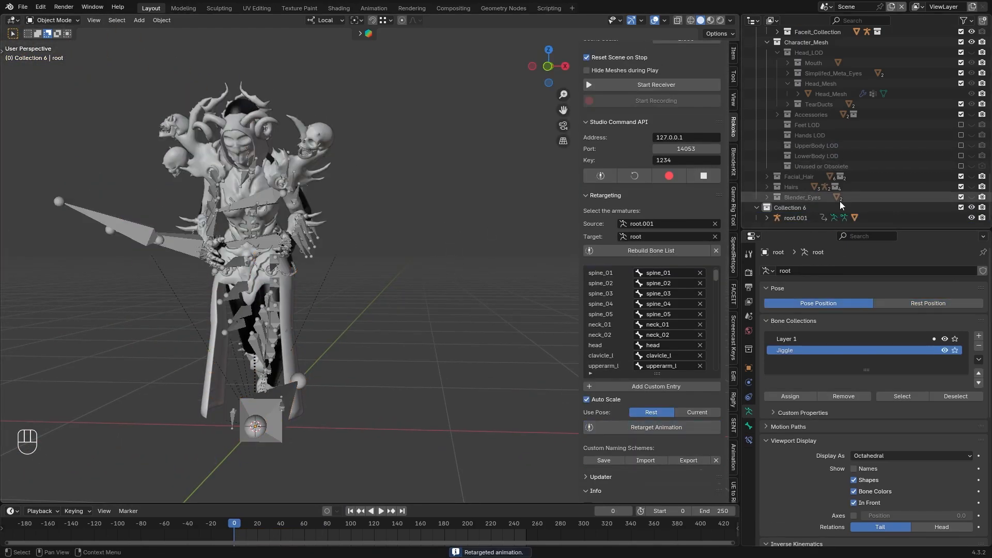
Play back the retargeted jog on the character and scrub to about frame 48
scroll(348, 262, up, 5)
key(n)
key(space)
key(space)
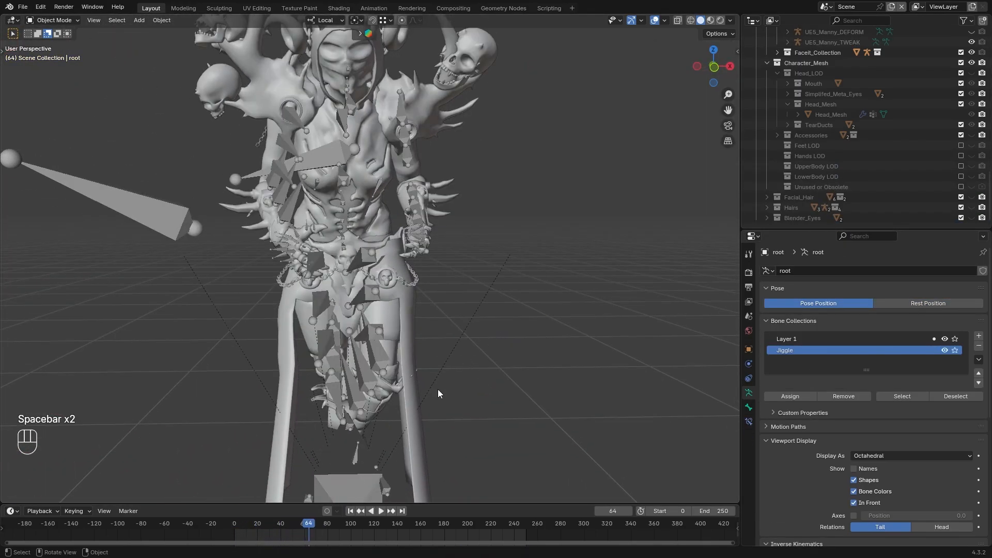
drag(308, 526, 293, 528)
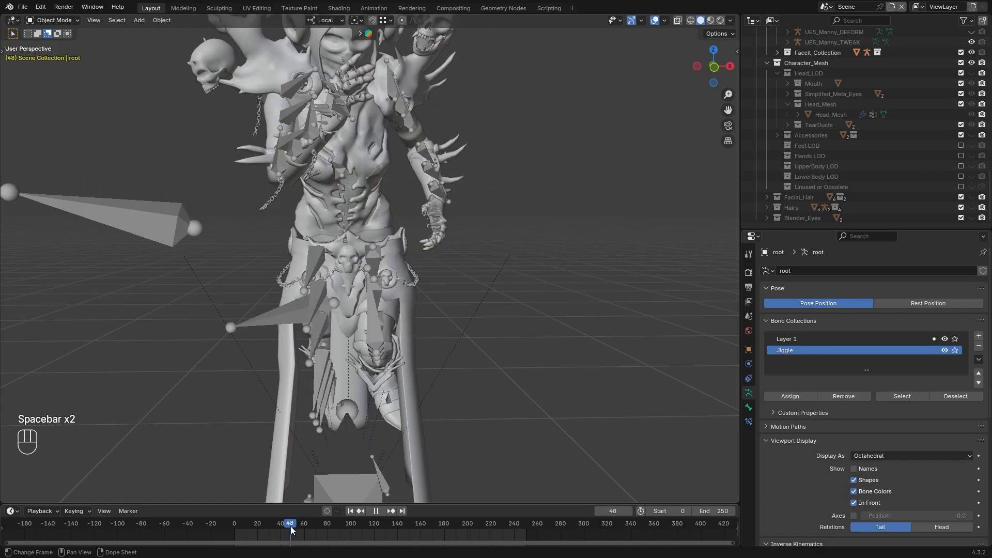
Step through the frames around the end of the jog cycle and set the scene's end frame to 53
key(space)
key(Left)
key(Right)
key(Right)
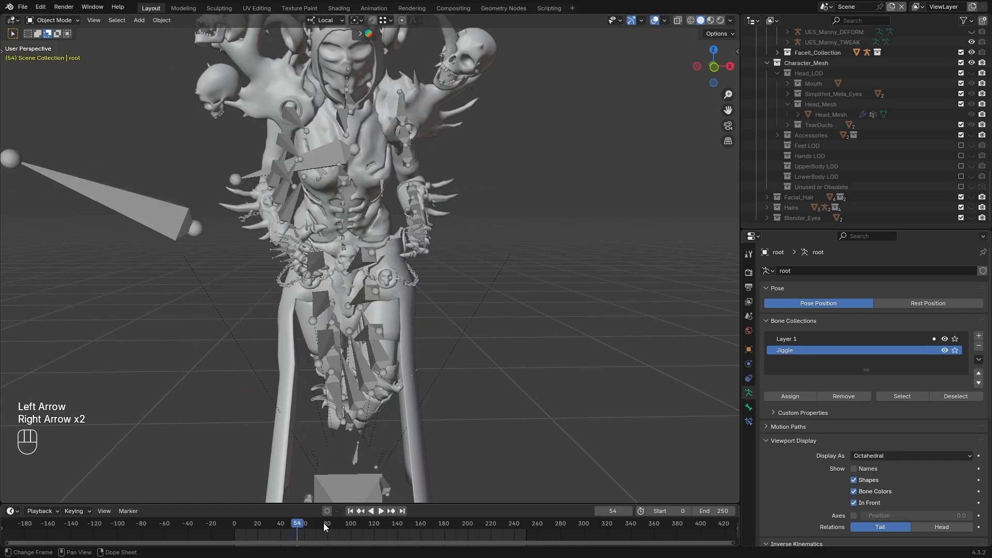
key(Left)
key(Left)
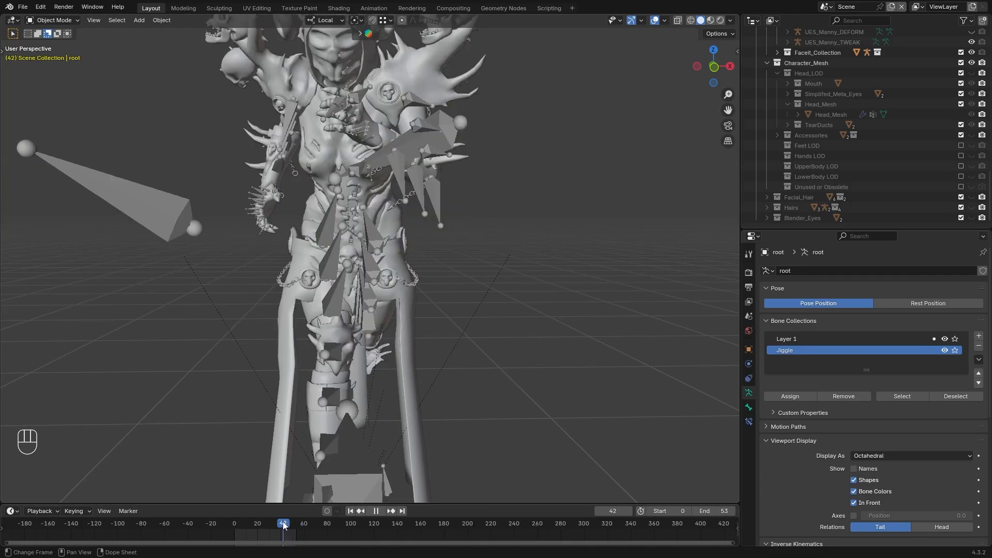
Play the looping jog with the overlays hidden and examine how the armour deforms on the running character
key(space)
scroll(473, 346, up, 5)
shift+middle_drag(473, 346, 467, 256)
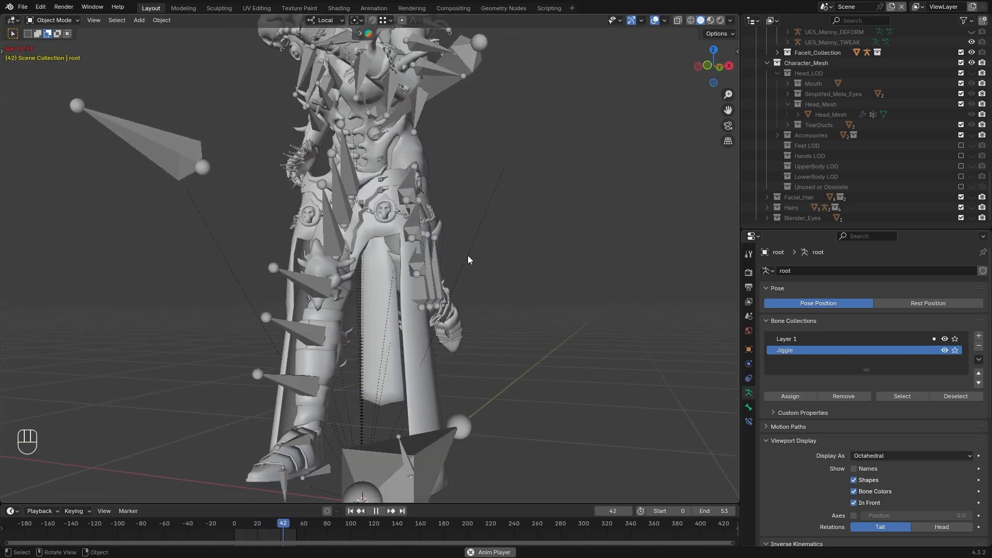
key(space)
click(654, 20)
key(space)
scroll(449, 181, down, 2)
middle_drag(449, 181, 468, 181)
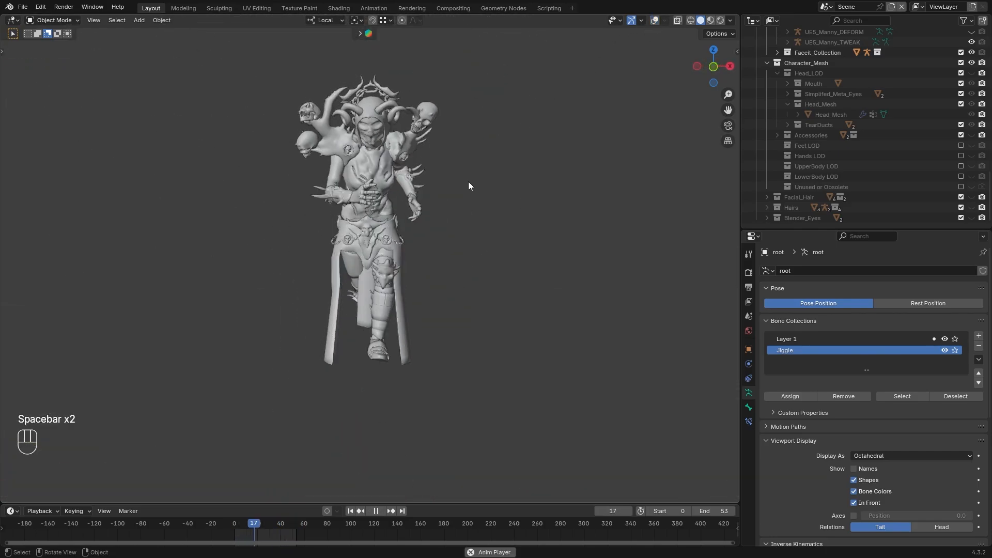
key(space)
key(space)
key(space)
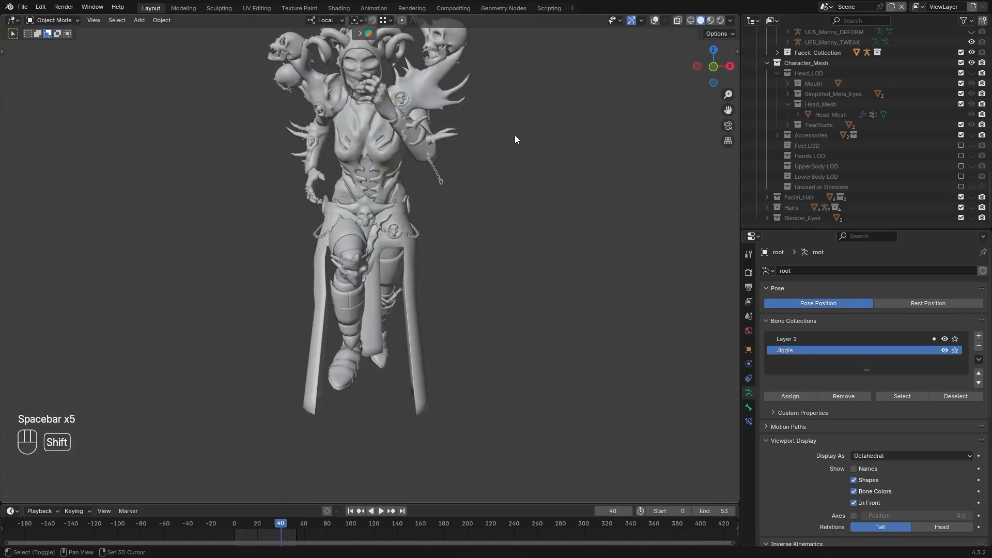
shift+middle_drag(514, 135, 517, 170)
Show the overlays again, remove the Boob_L vertex group from the Chest mesh, and replay the animation
click(654, 20)
scroll(434, 183, up, 3)
shift+middle_drag(434, 183, 433, 242)
middle_drag(433, 242, 457, 292)
click(425, 226)
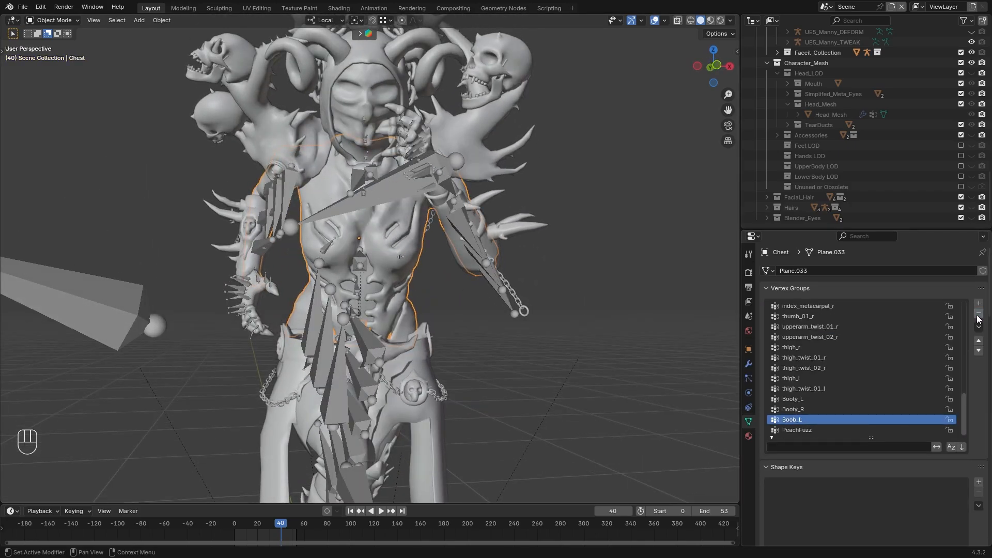
key(space)
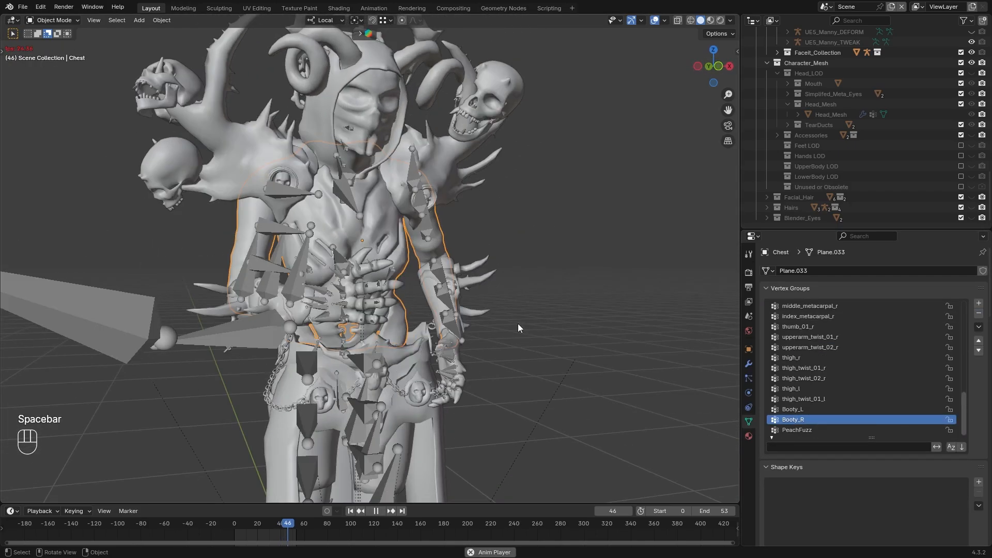
key(space)
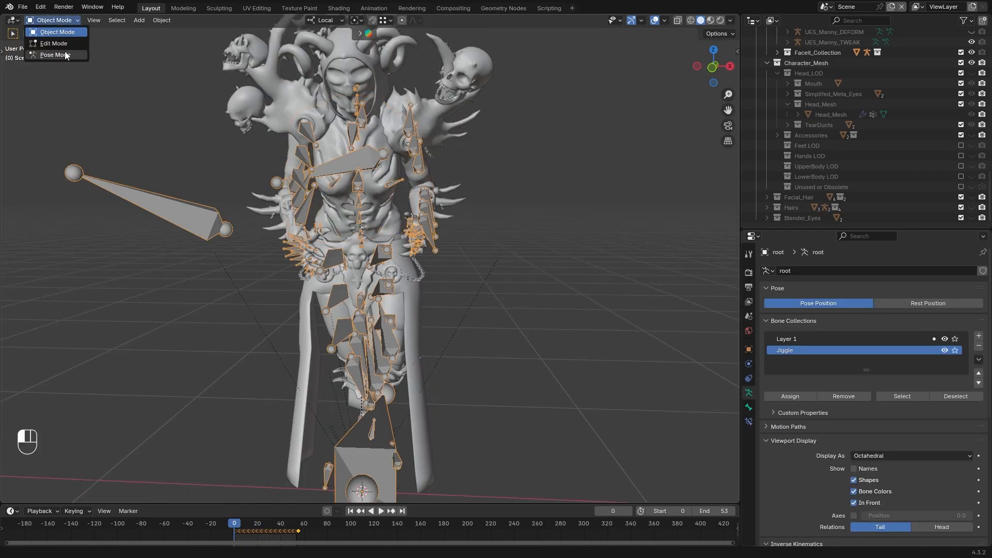
Clear the rotation and location of all pose bones in the root armature, and duplicate the armature as root.Waist_AC
key(a)
key(alt+r)
key(alt+g)
key(Tab)
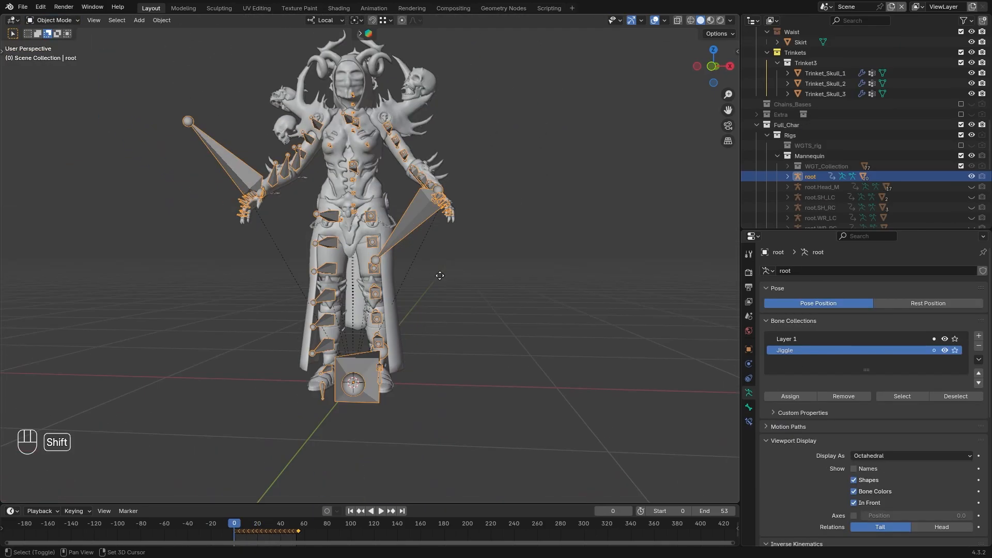
key(shift+d)
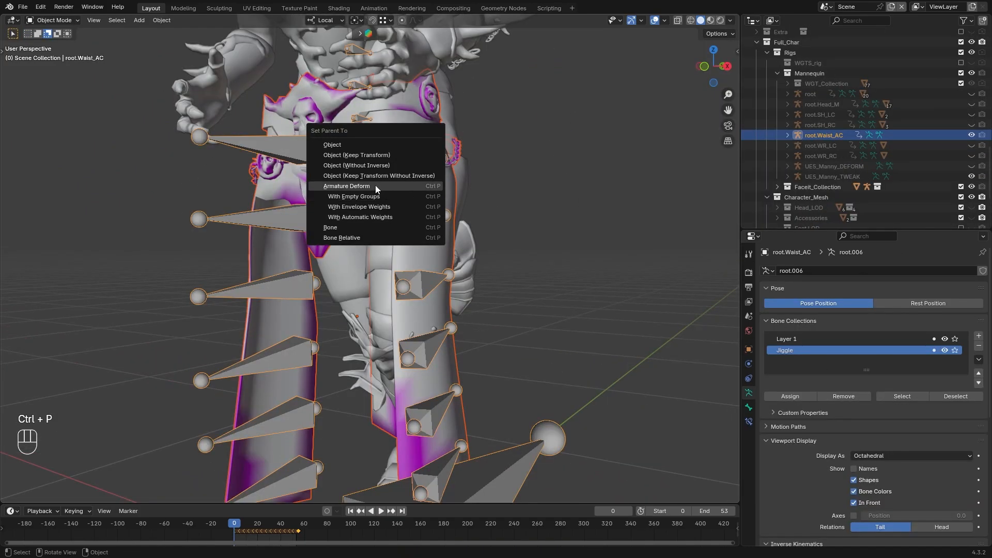
Parent the Skirt mesh to root.Waist_AC with Armature Deform and play the animation to check it from several sides
click(375, 185)
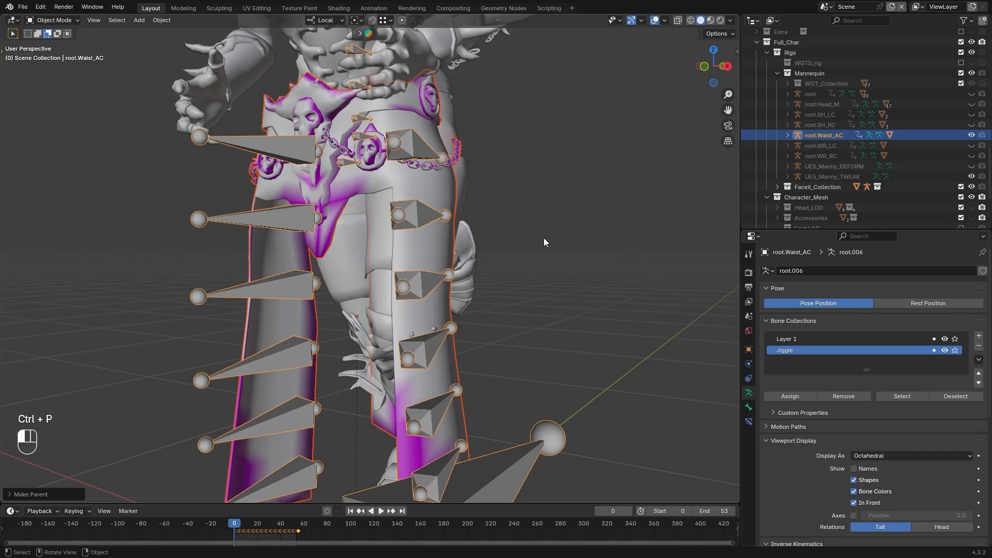
scroll(529, 271, down, 5)
key(space)
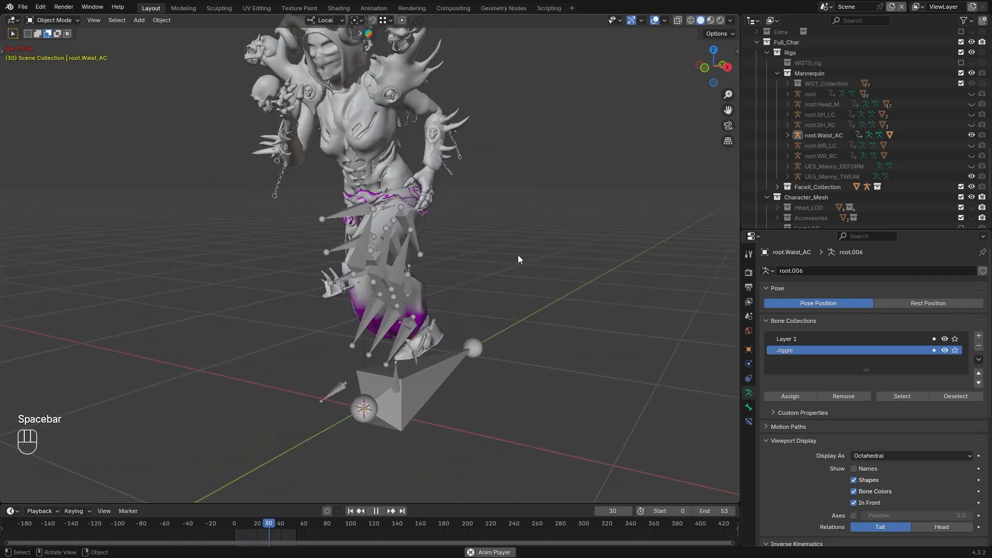
middle_drag(518, 256, 573, 252)
middle_drag(491, 252, 418, 234)
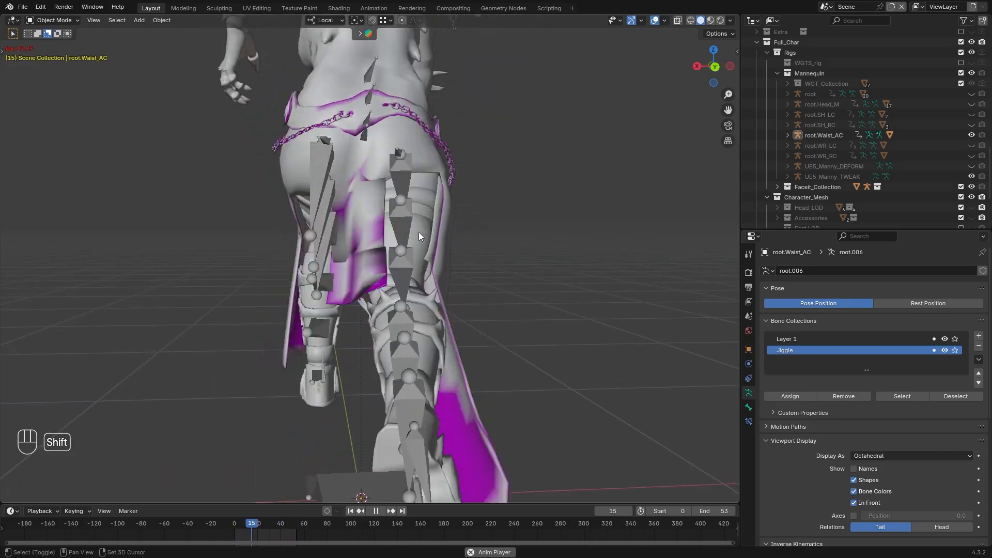
Add a bone named Skirt_Back to root.Waist_AC and position it at the upper middle of the skirt's back panel
click(107, 492)
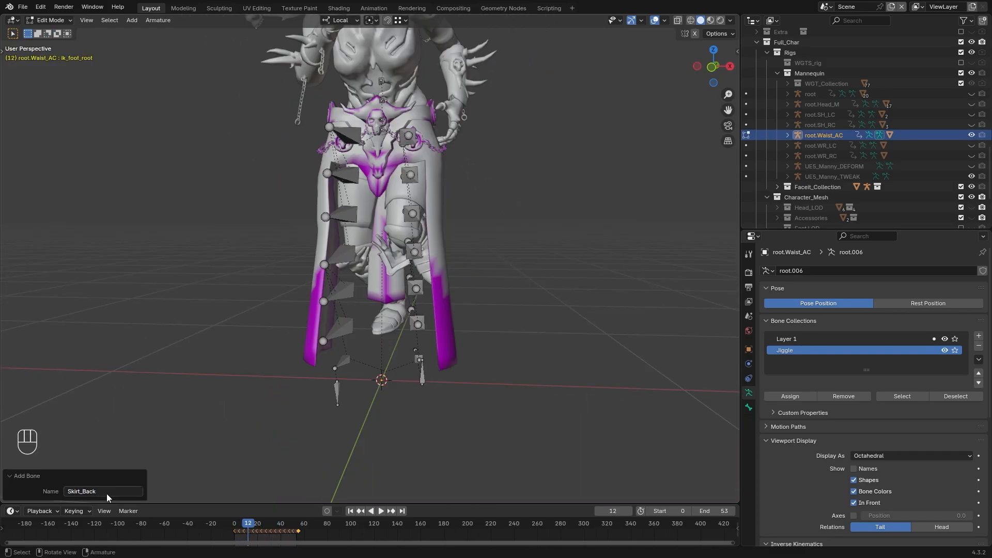
scroll(420, 393, up, 4)
shift+middle_drag(429, 497, 356, 227)
key(g)
key(shift+z)
key(KP_5)
key(KP_1)
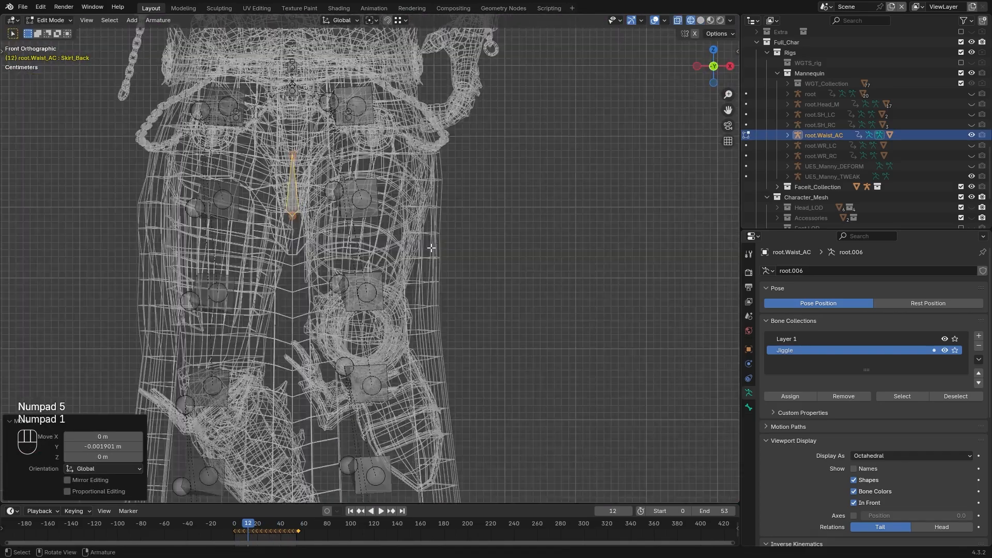
shift+middle_drag(408, 238, 405, 200)
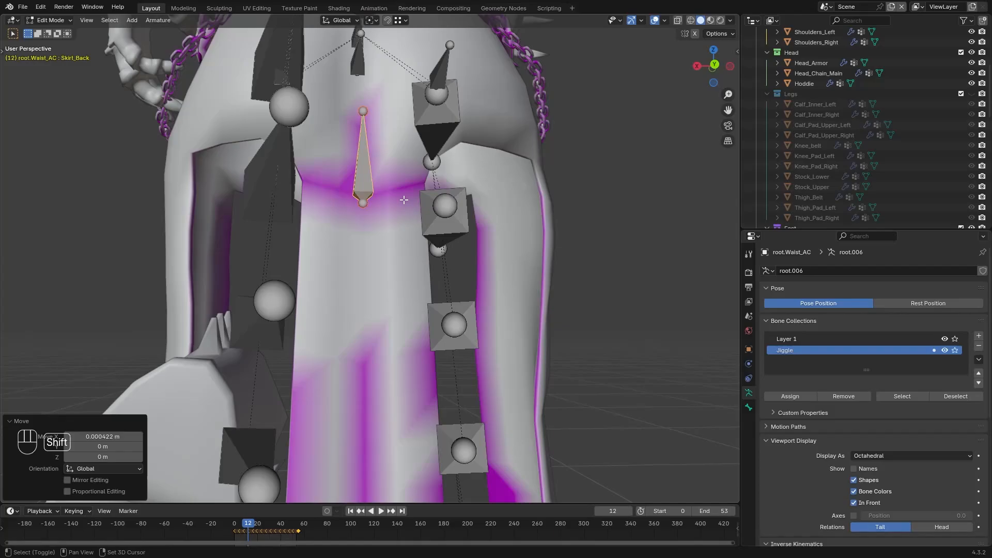
Extrude Skirt_Back into a four-bone chain down the back panel, parented to pelvis, and extrude the Skirt_Left_Main_L side chain
scroll(405, 201, down, 3)
key(e)
click(368, 207)
click(443, 195)
middle_drag(434, 206, 418, 225)
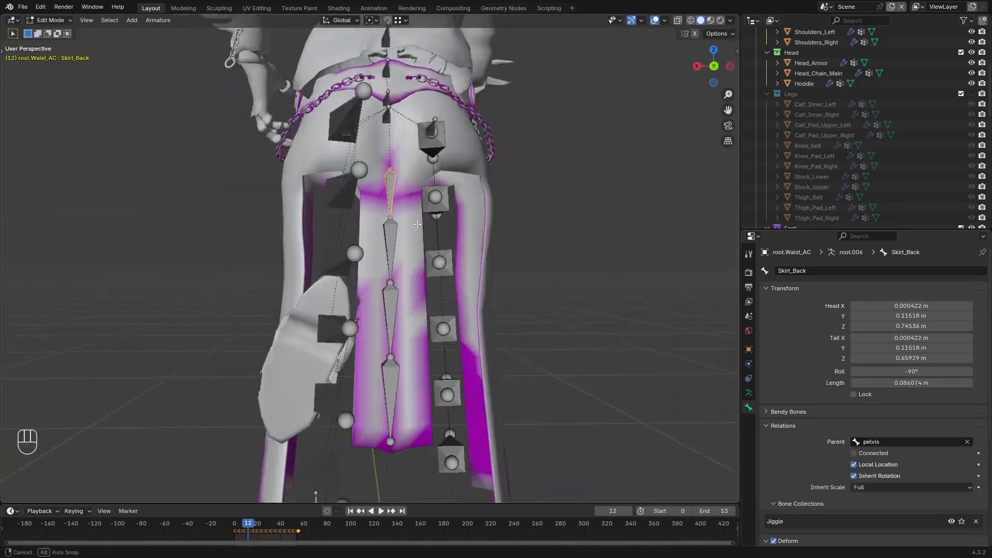
key(e)
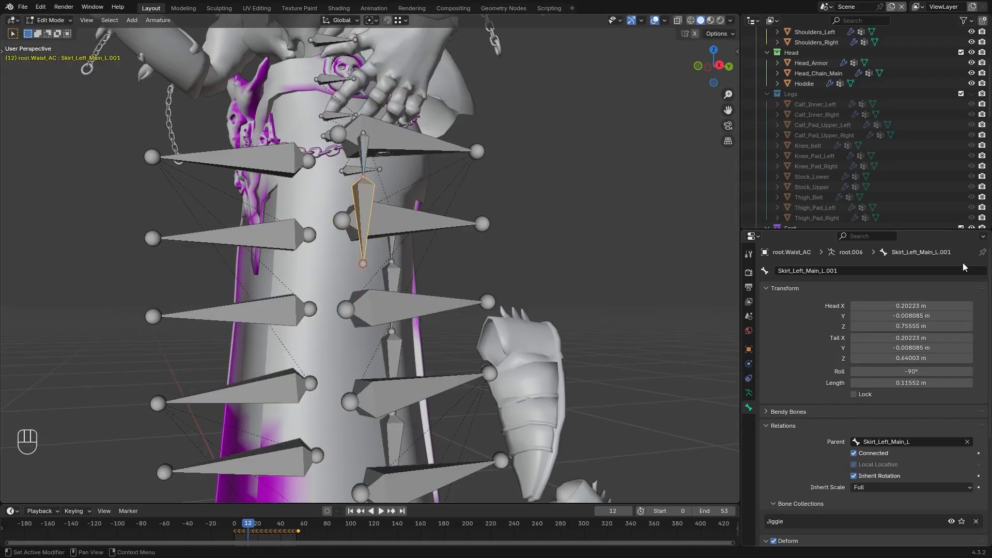
In Weight Paint mode, review the Skirt's calf_l weights and set the calf_twist_01_l weights to 0
key(z)
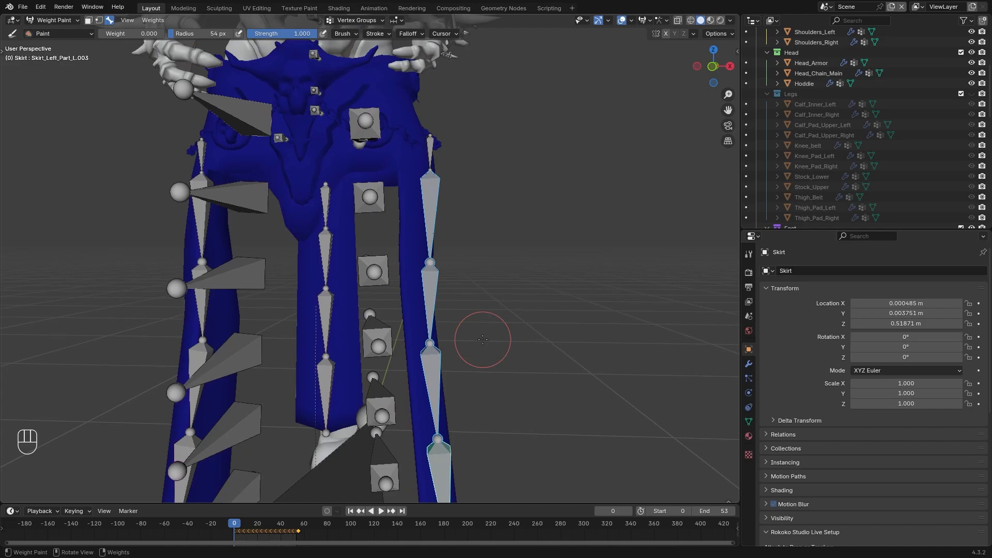
click(154, 21)
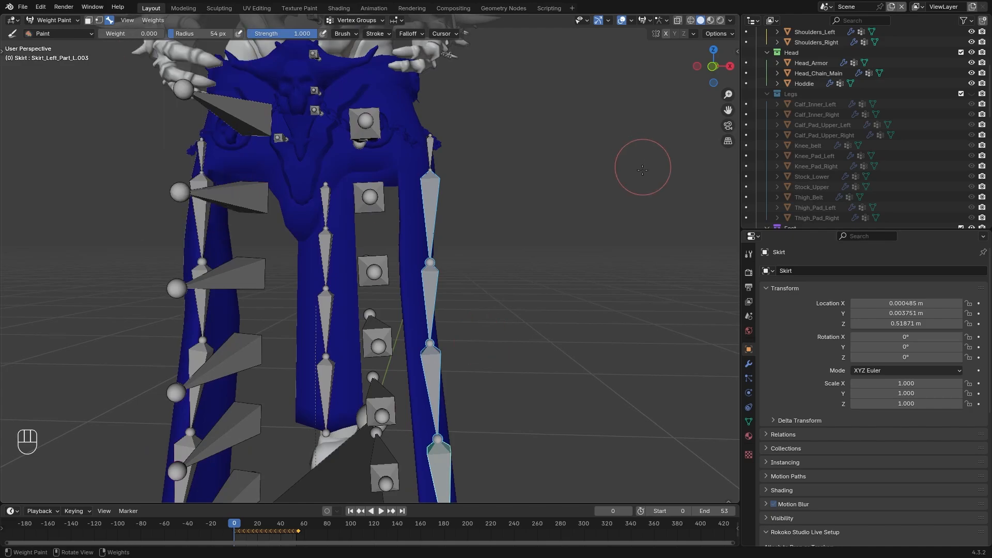
alt+click(382, 268)
alt+click(391, 342)
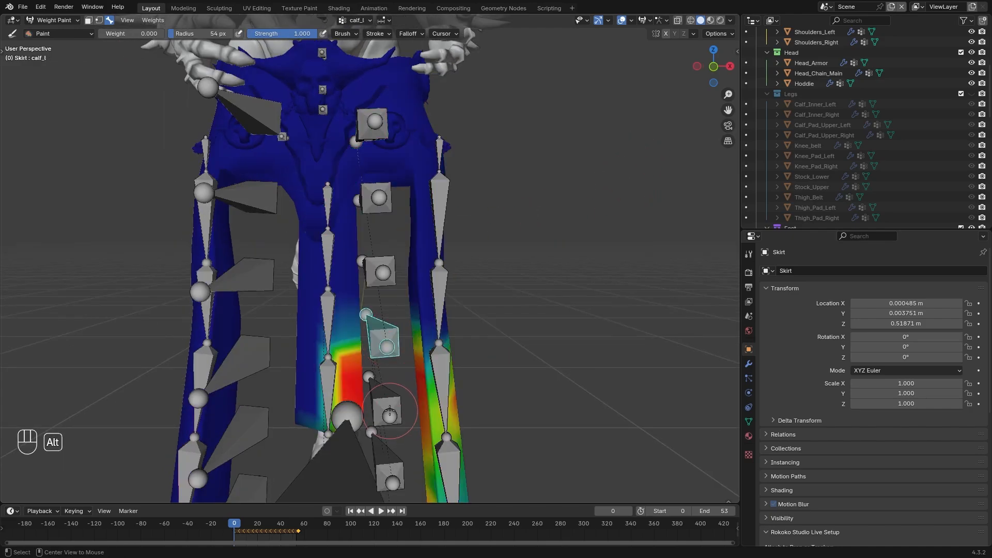
shift+middle_drag(416, 473, 408, 354)
mouse_move(451, 386)
shift+middle_down()
mouse_move(443, 367)
mouse_move(453, 367)
shift+middle_up()
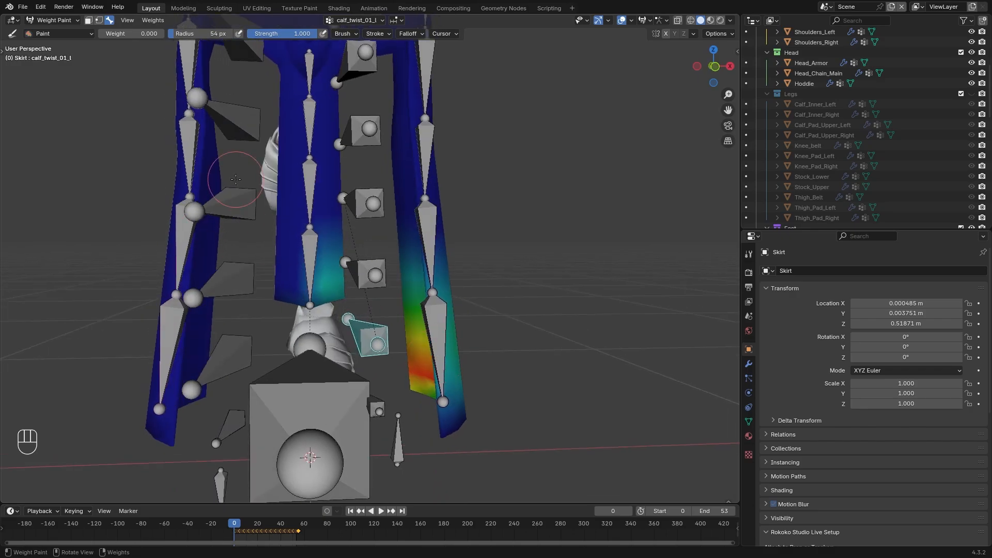
click(406, 280)
scroll(405, 279, down, 4)
click(153, 20)
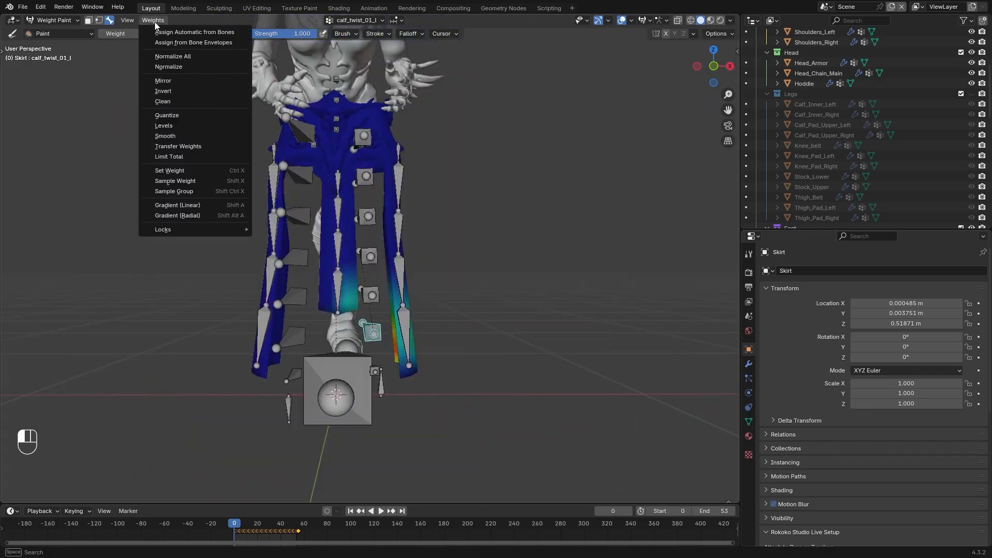
click(175, 171)
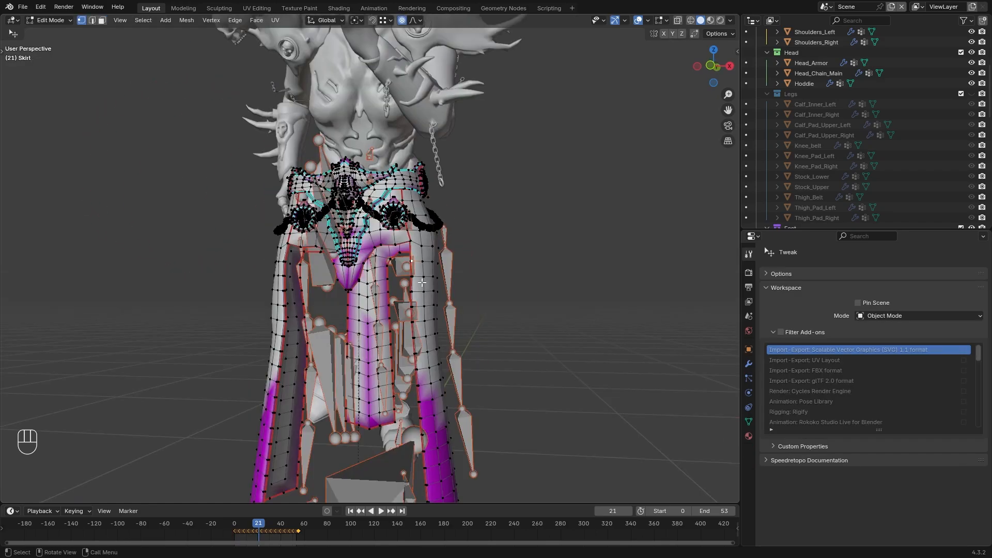
Select the linked skirt cloth geometry in Edit Mode, test-move it, and separate it into its own object
key(l)
scroll(421, 259, up, 2)
middle_drag(445, 257, 421, 255)
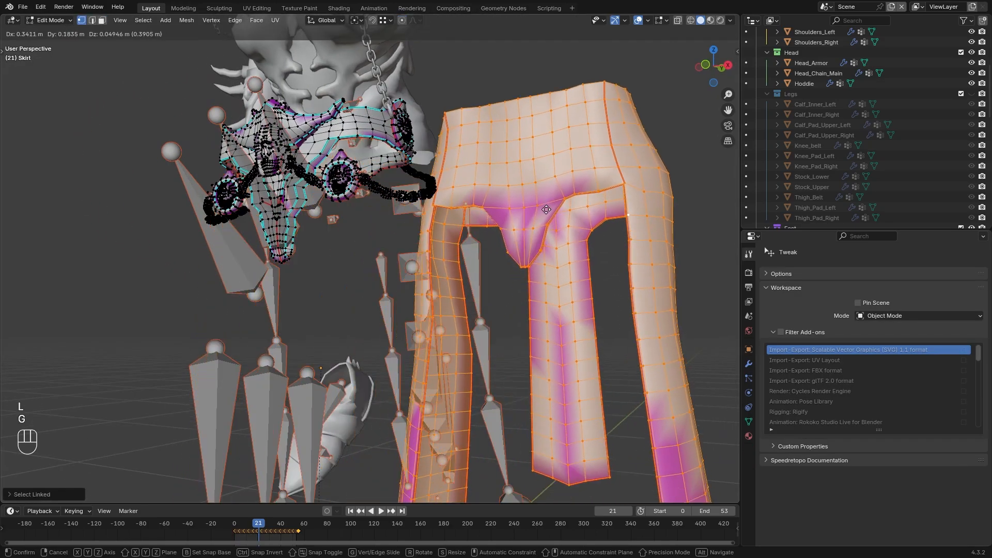
right_click(355, 245)
shift+middle_drag(362, 232, 367, 187)
middle_drag(368, 187, 400, 193)
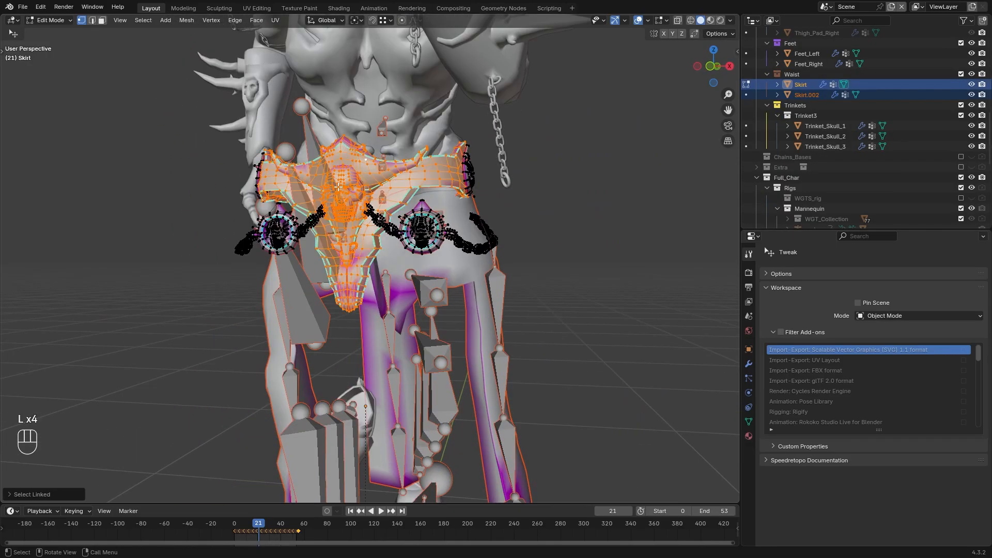
Separate the selected belt and horned skull front piece from the Skirt mesh and return to Object Mode
middle_drag(339, 187, 449, 218)
key(p)
click(447, 221)
click(51, 20)
click(56, 32)
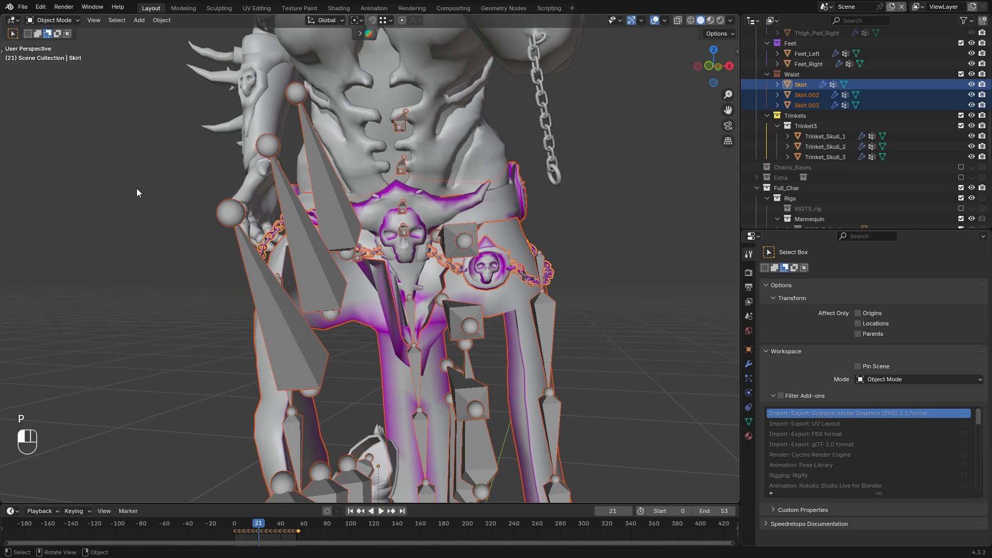
Weight-paint the Skirt_Left_Part_L group on Skirt.002 with a 120 px brush at weight 0, test-rotating the skirt bones
click(137, 193)
click(517, 274)
click(43, 23)
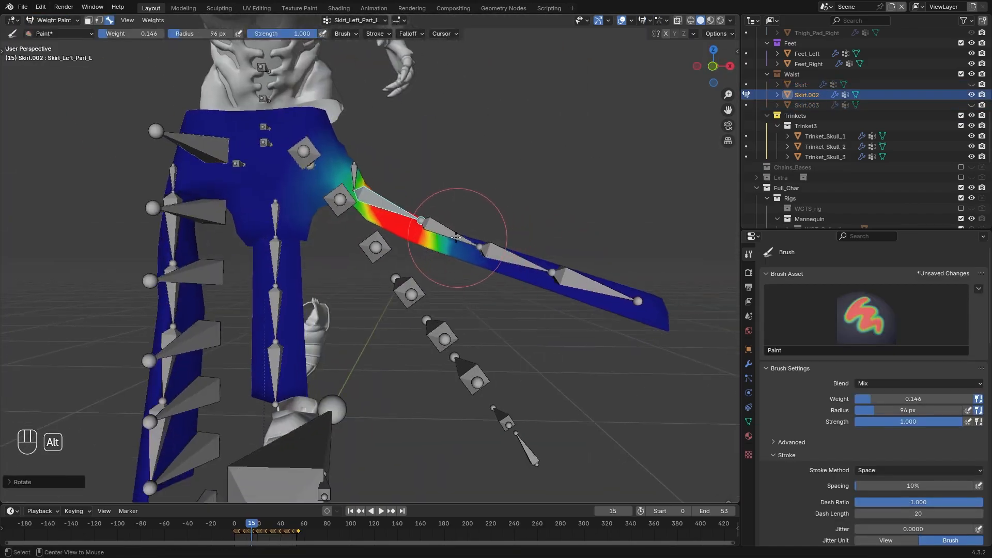
key(r)
key(r)
key(r)
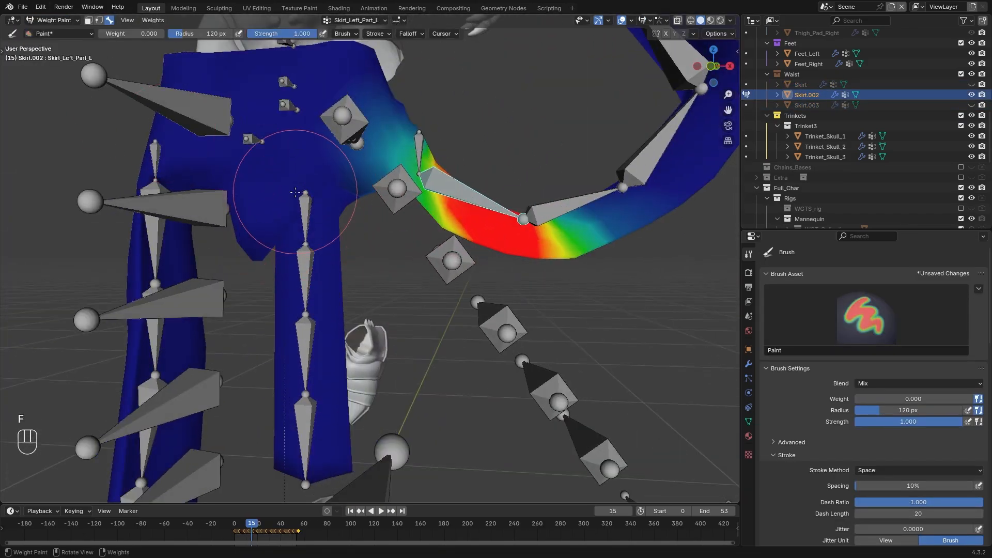
key(f)
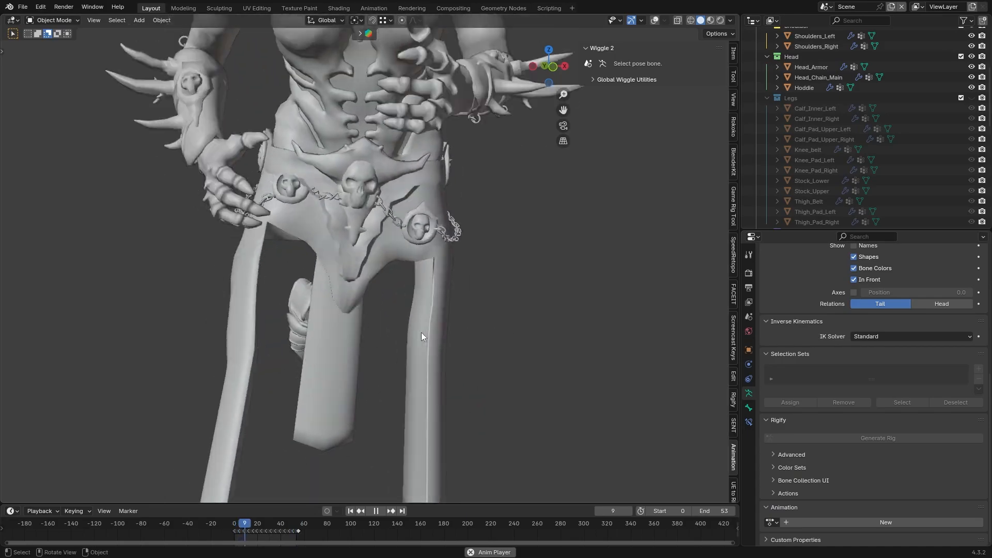
Examine the skirt panels and leg armour from several sides during jog playback, and show the overlays again
middle_drag(421, 335, 367, 347)
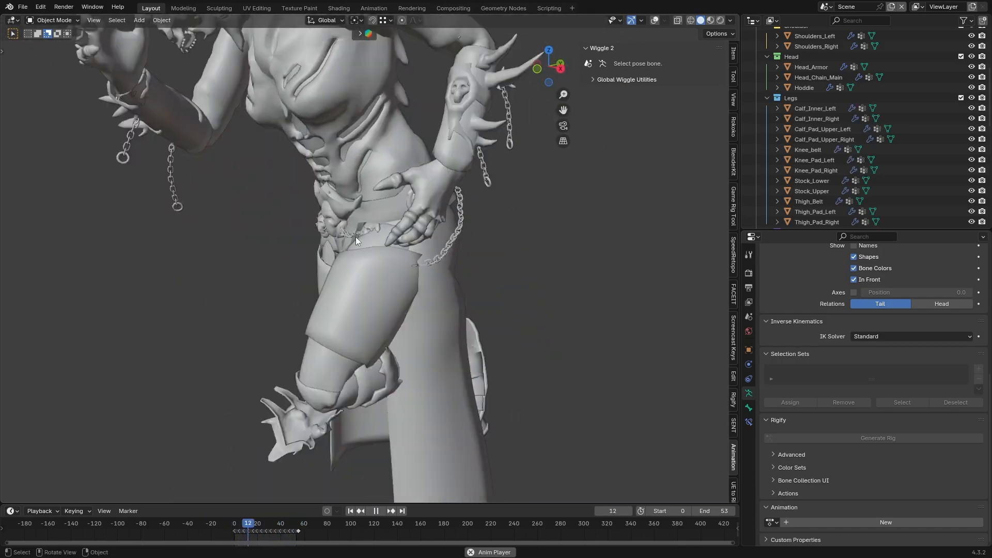
middle_drag(356, 237, 455, 260)
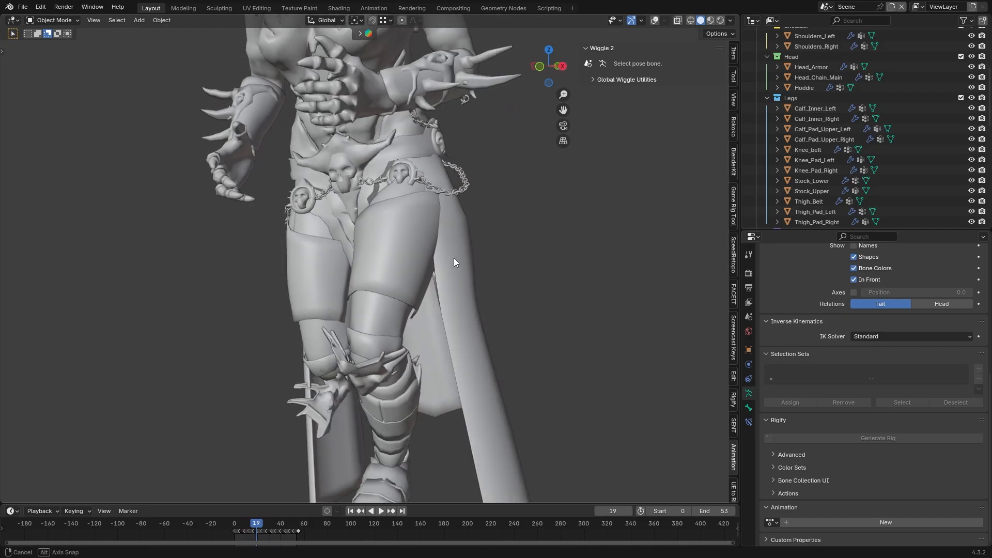
middle_drag(573, 212, 263, 259)
click(654, 21)
middle_drag(470, 344, 42, 79)
scroll(512, 298, up, 2)
click(395, 166)
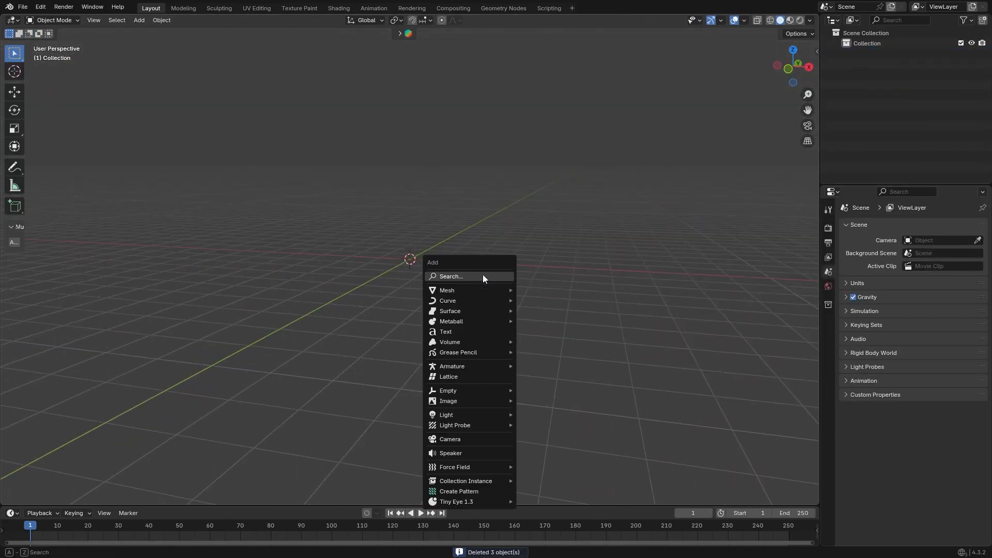
Add a mesh plane, rotate it 90° about the X axis and scale it up by about 11.6
click(501, 293)
key(r)
key(x)
key(9)
key(0)
key(Return)
key(s)
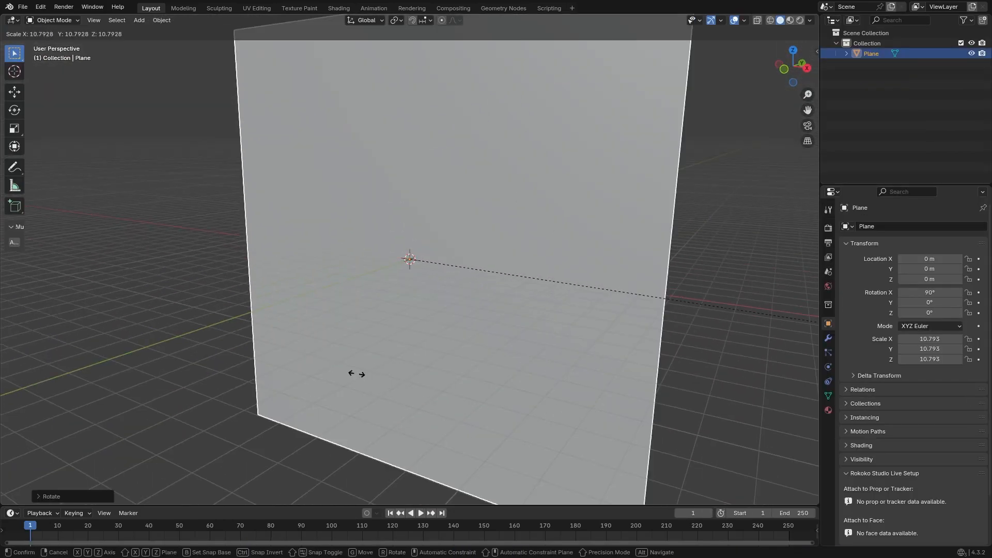
click(416, 379)
scroll(424, 376, down, 3)
middle_drag(449, 362, 467, 325)
Subdivide the plane into a dense grid with evenly spaced loop cuts and return to Object Mode
key(Tab)
key(ctrl+r)
scroll(313, 300, up, 16)
click(313, 299)
right_click(313, 300)
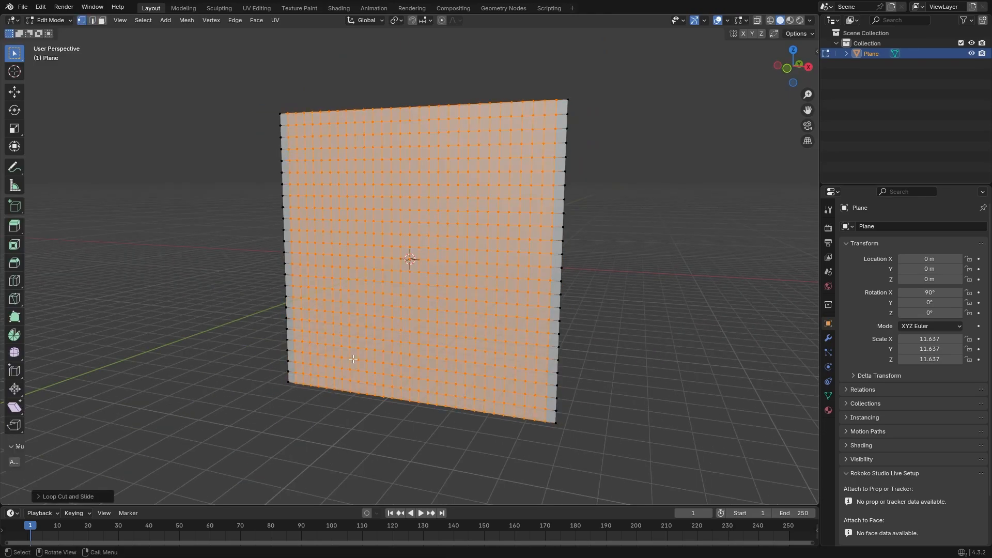
key(Tab)
Prepare the subdivided plane in Object Mode and add a Cloth modifier to it
middle_drag(310, 297, 316, 284)
click(162, 21)
click(331, 110)
right_click(419, 266)
middle_drag(570, 269, 572, 268)
click(829, 339)
click(882, 227)
text(cl)
key(Return)
Create the vertex groups Pin and Cube on the plane and use Pin as the cloth's pin group
click(829, 366)
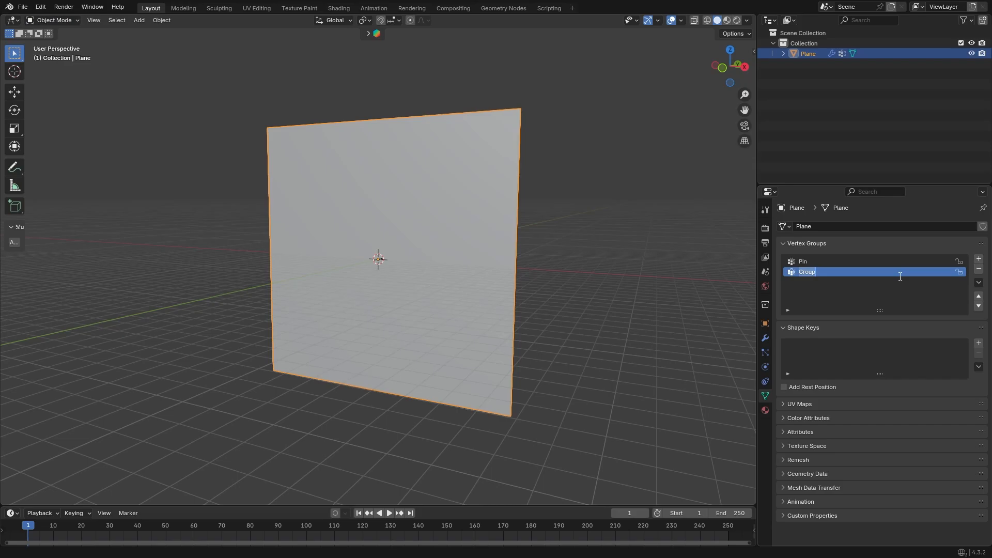
click(57, 77)
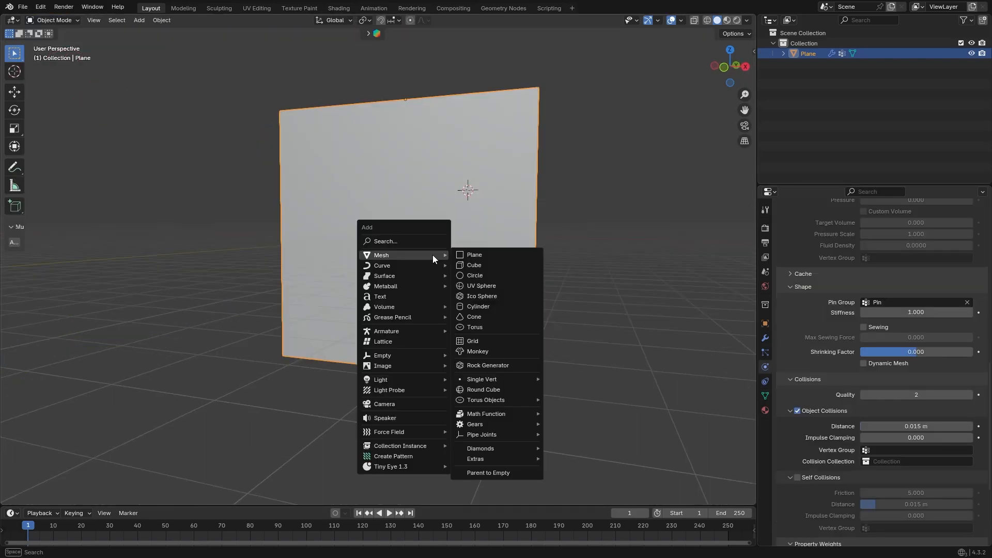
Add a cube with a Copy Transforms constraint that targets the Plane and its Cube vertex group
click(470, 270)
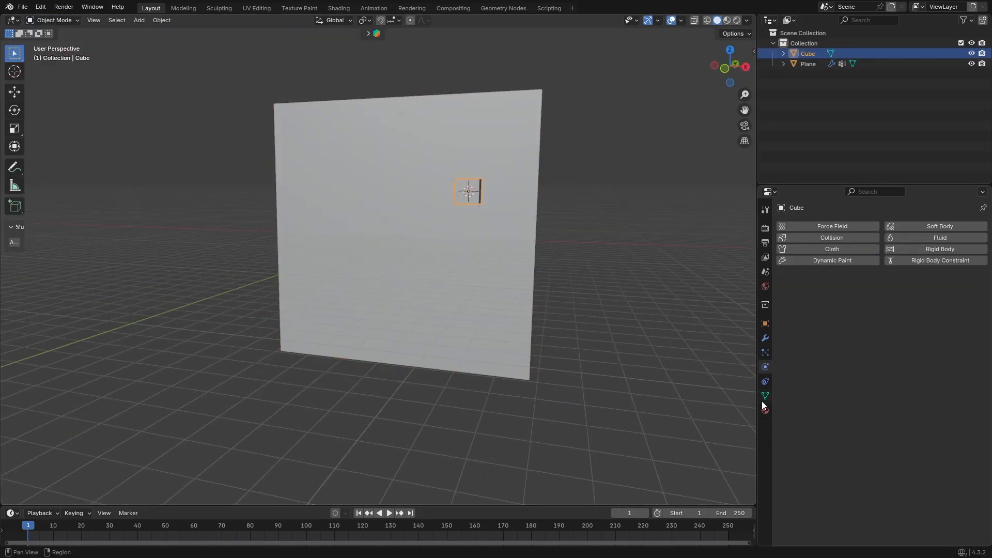
click(765, 381)
click(829, 226)
click(828, 289)
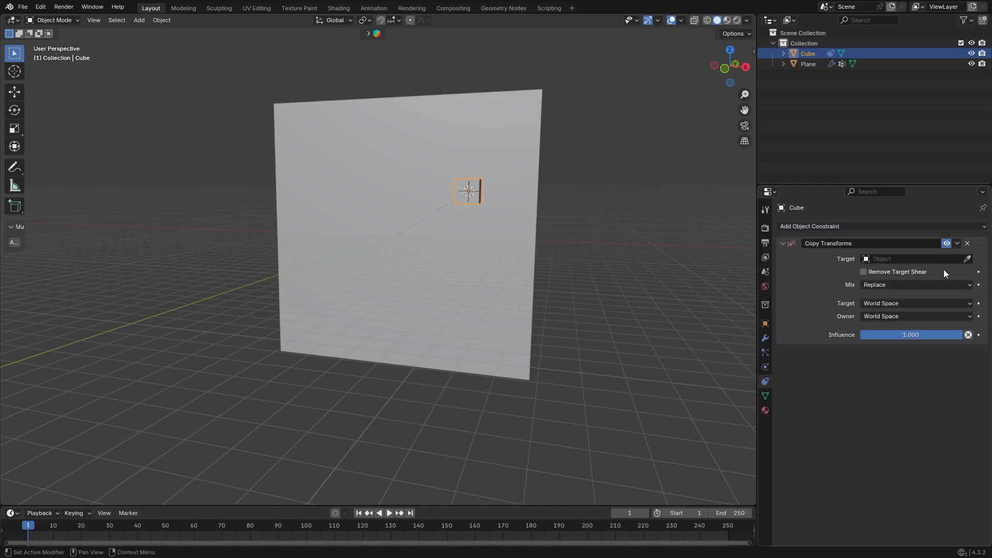
click(919, 272)
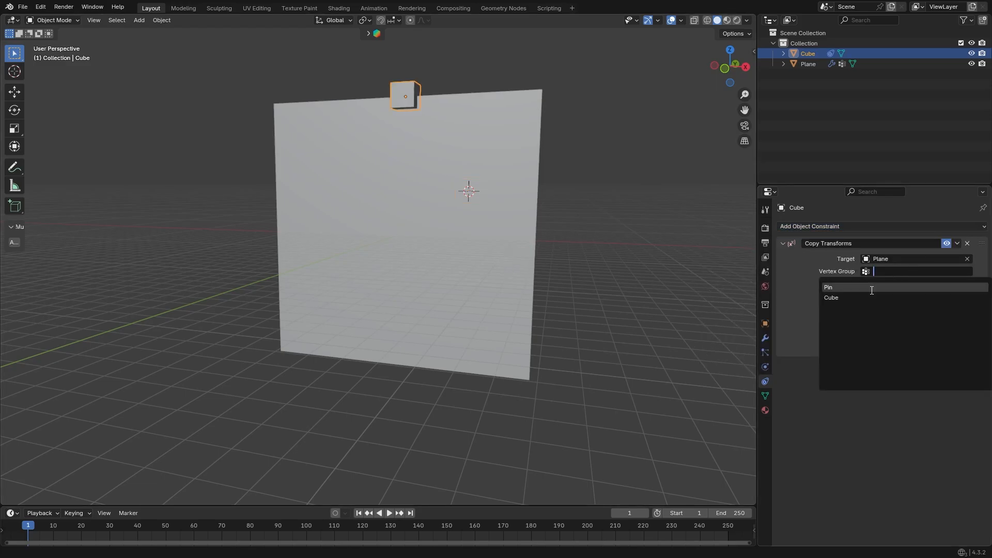
Play the cloth simulation and move the plane to test how the attached cube follows it
click(452, 352)
key(space)
key(g)
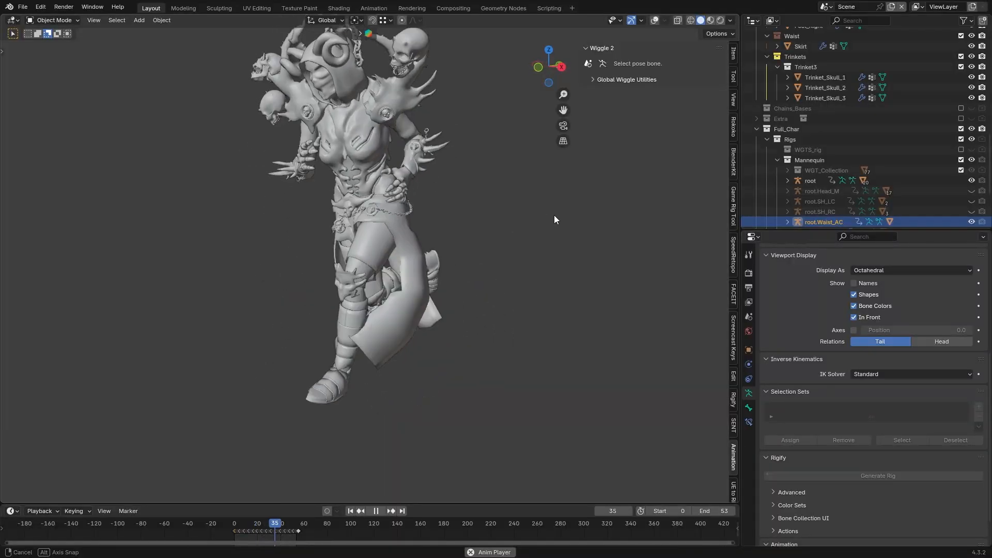
Examine the skirt from several sides during jog playback and inspect the mesh around its skull medallion
middle_drag(554, 220, 600, 217)
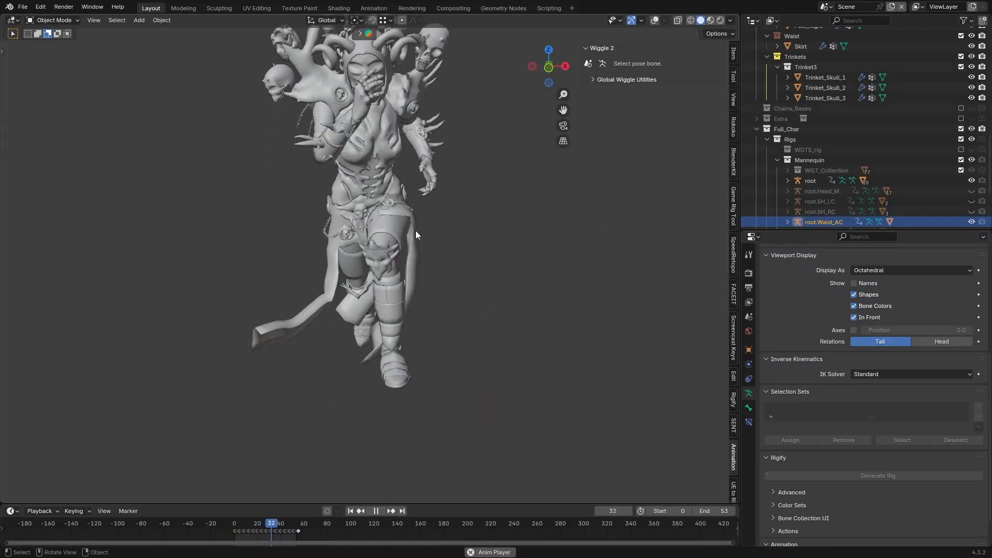
middle_drag(442, 217, 366, 225)
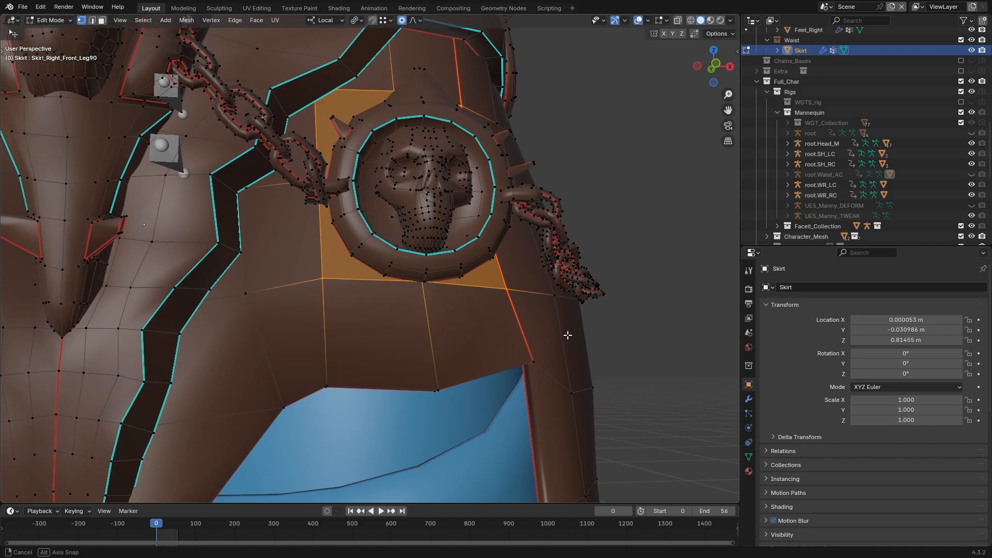
mouse_move(567, 333)
middle_down()
mouse_move(590, 334)
mouse_move(559, 338)
middle_up()
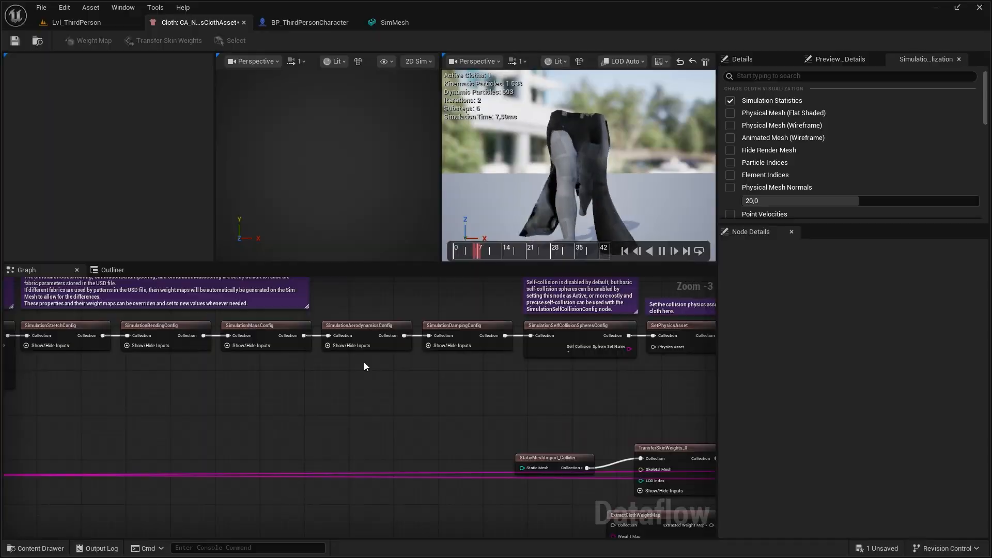
Switch to the cloth asset in Unreal Editor and search the Dataflow graph's node list for vertex
right_click(364, 362)
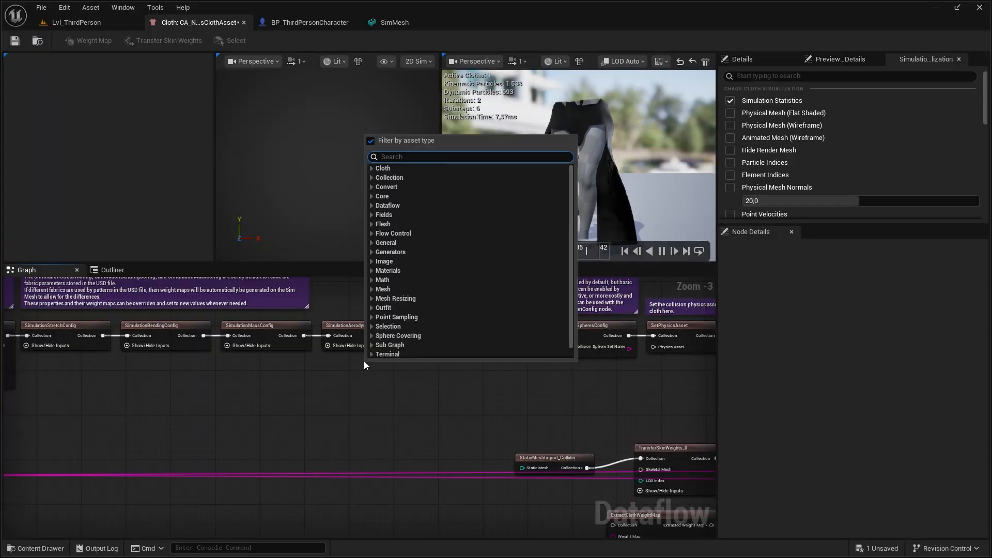
right_click(121, 385)
text(vertex)
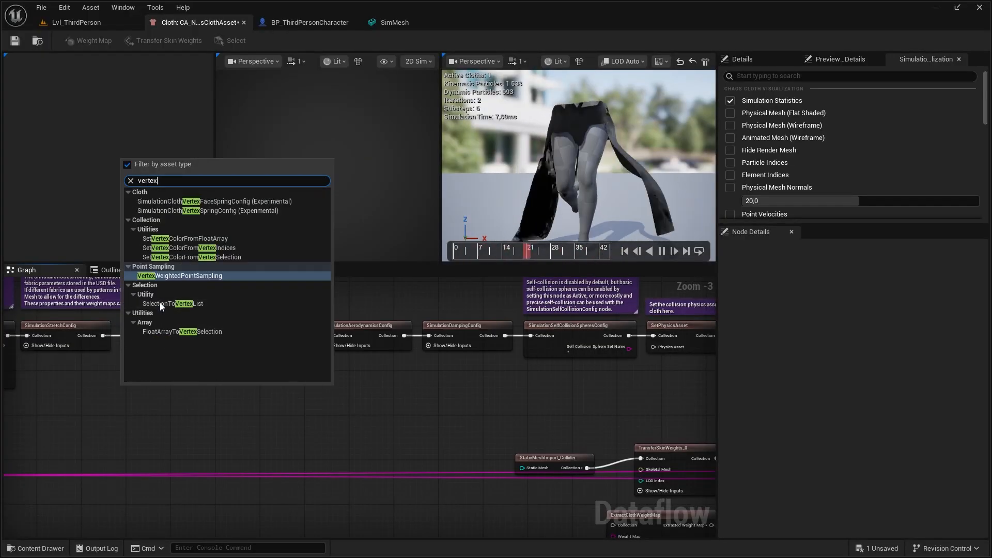
mouse_move(209, 279)
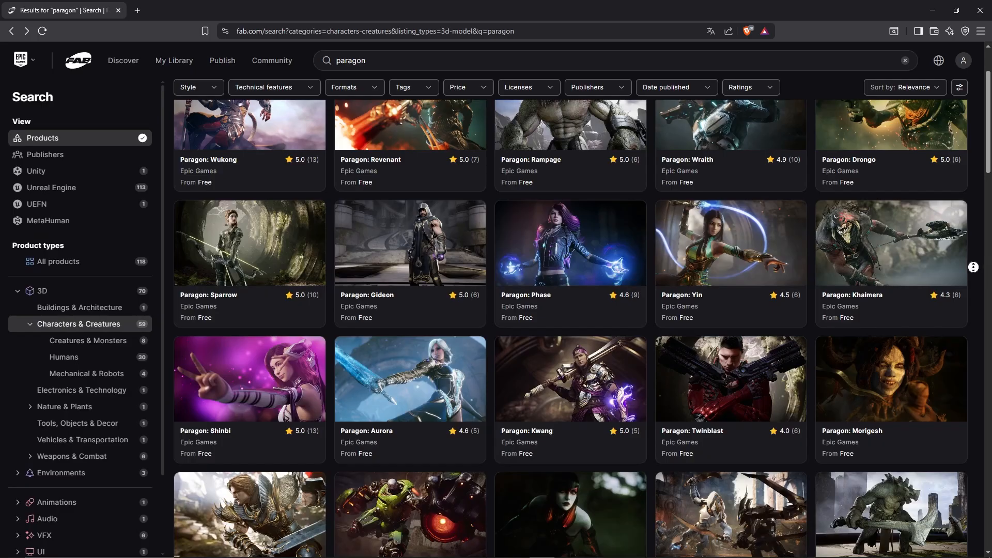
Browse the Paragon characters on Fab and view the preview images of Yin, Gideon and Shinbi
scroll(972, 277, down, 1)
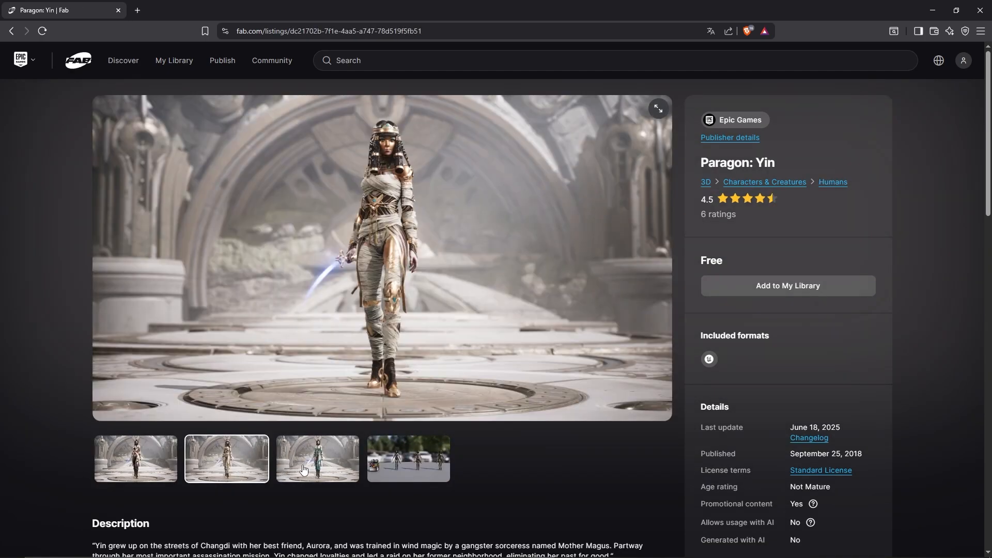
click(307, 469)
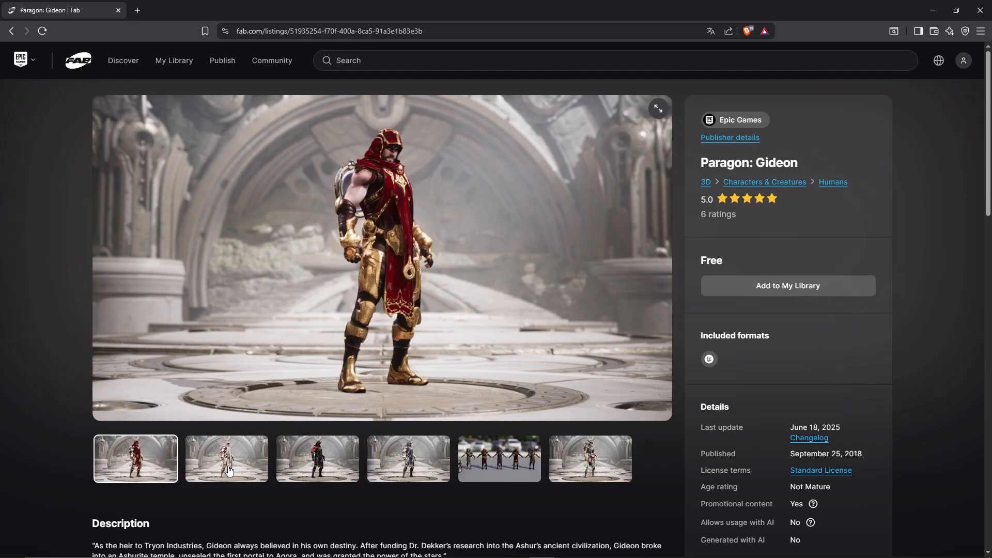
click(243, 461)
click(308, 464)
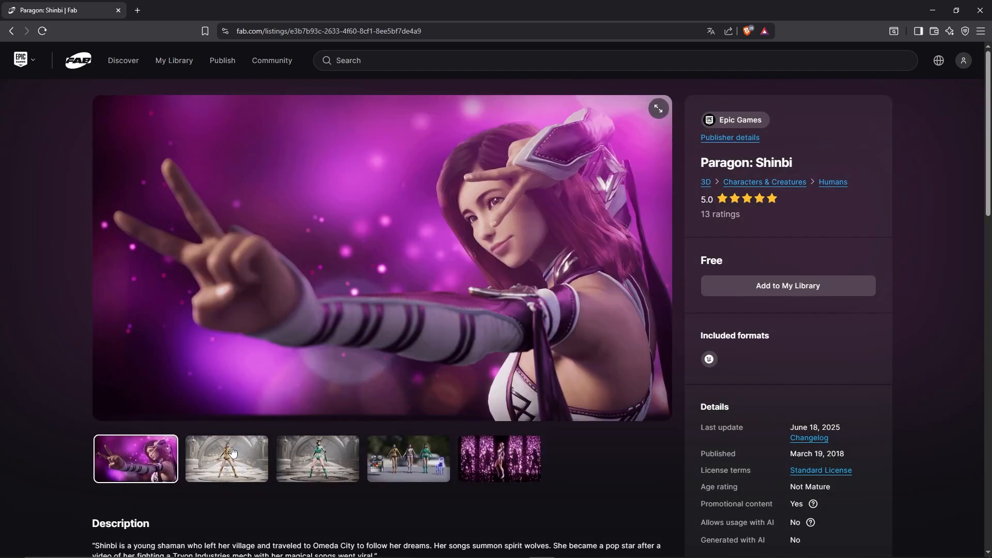
click(234, 453)
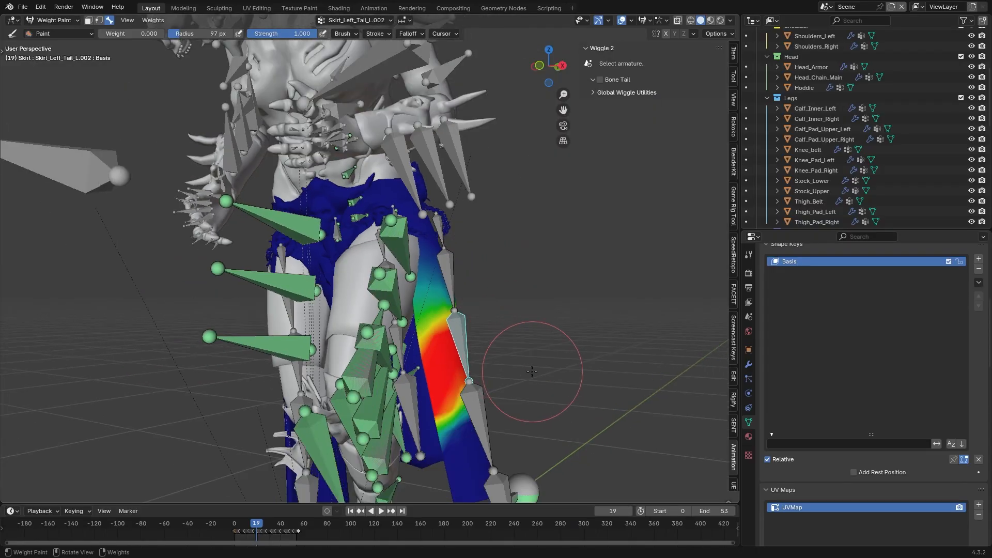
Show the Skirt in wireframe and inspect the weights of its left and right tail bones in Weight Paint mode
scroll(489, 398, down, 2)
alt+click(470, 440)
click(691, 21)
scroll(463, 222, up, 2)
middle_drag(445, 240, 520, 248)
alt+click(293, 349)
middle_drag(293, 349, 292, 319)
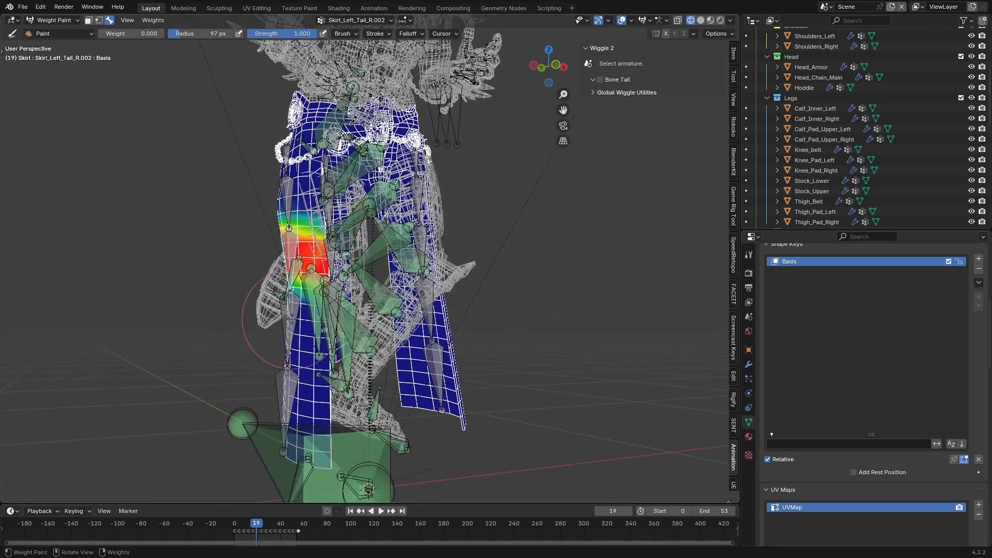
middle_drag(289, 386, 330, 235)
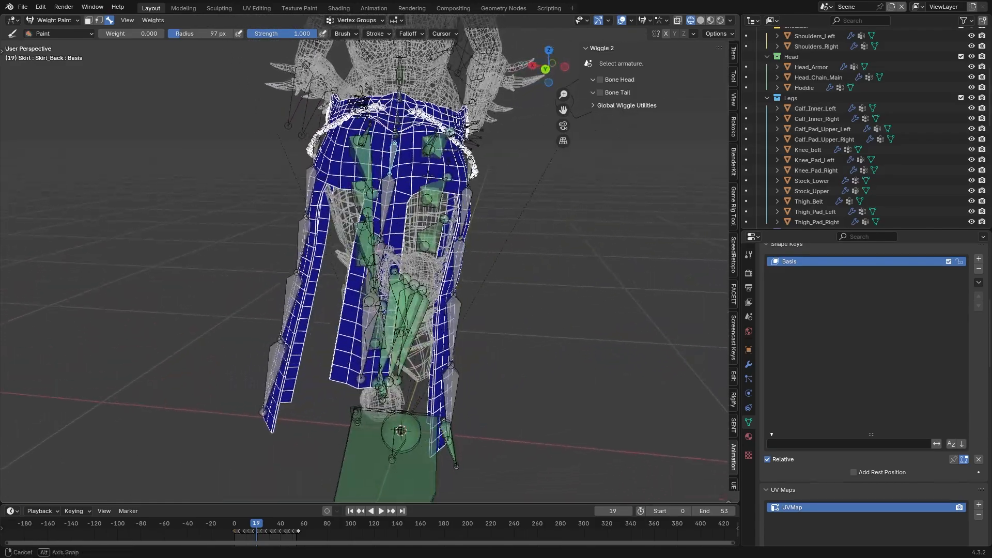
Inspect the Skirt's weights for the back, pelvis, spine_02 and thigh_twist_01_l bones from several sides
alt+middle_drag(380, 257, 452, 175)
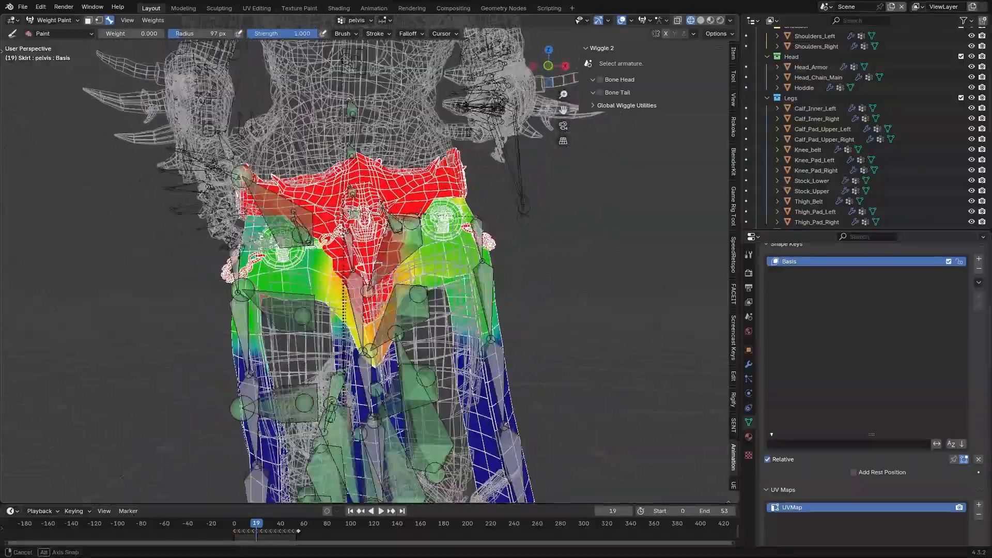
middle_drag(425, 210, 103, 132)
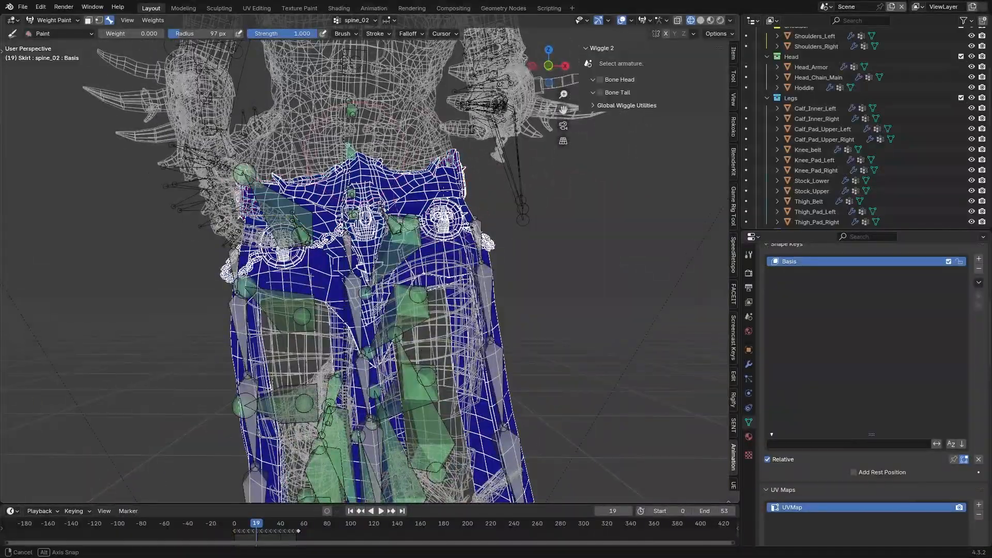
shift+middle_drag(391, 190, 377, 120)
alt+click(421, 228)
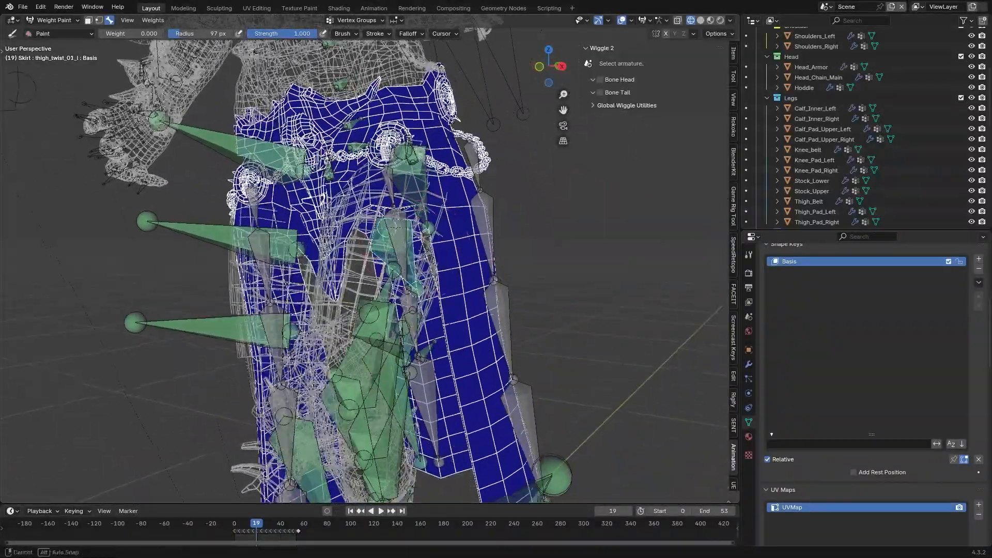
middle_drag(422, 228, 460, 229)
alt+click(263, 253)
mouse_move(392, 349)
middle_down()
mouse_move(423, 383)
mouse_move(476, 320)
middle_up()
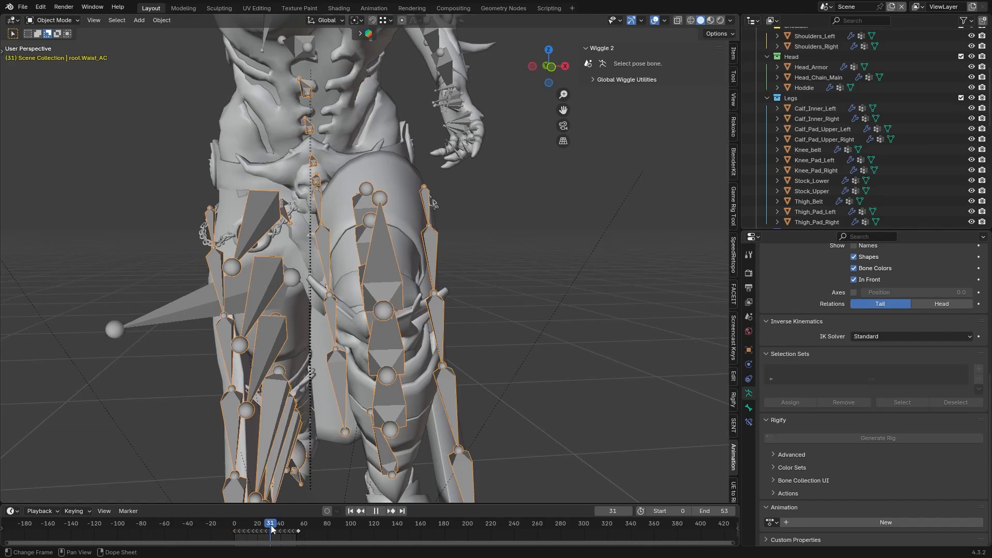
Go to frame 32, separate the linked part of the Skirt's skull medallion and chains into its own object, and return to Object Mode
mouse_move(271, 525)
mouse_down()
mouse_move(299, 527)
mouse_move(272, 536)
mouse_up()
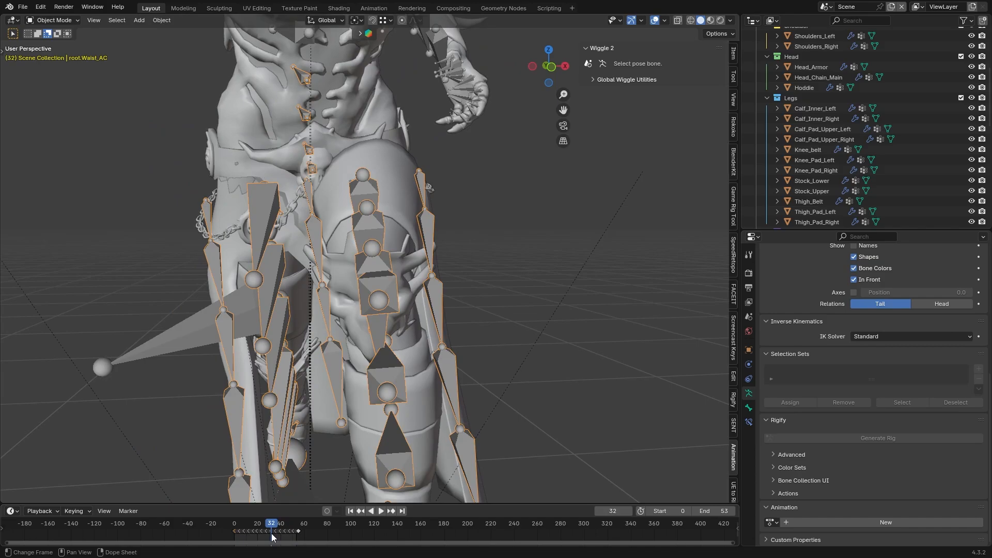
drag(272, 536, 272, 537)
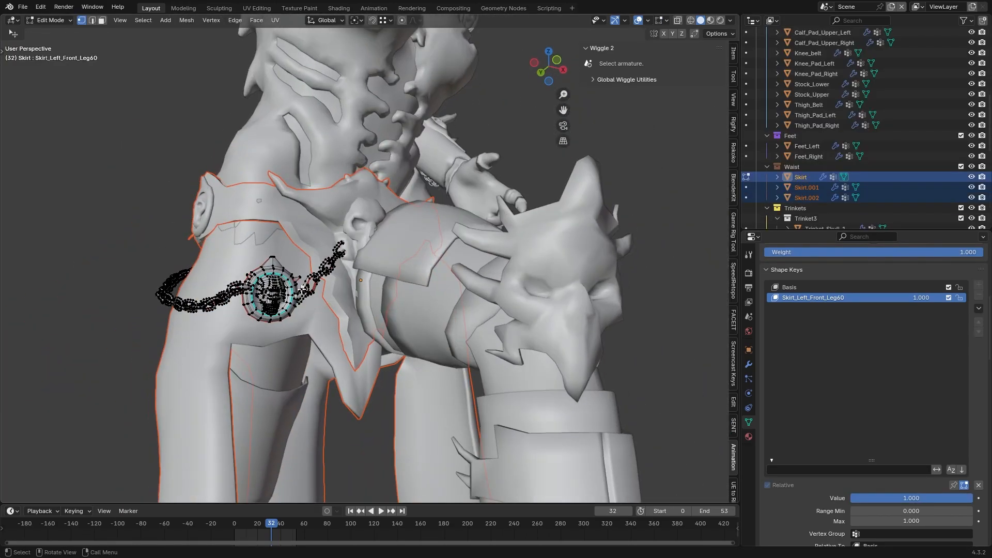
scroll(303, 288, up, 2)
key(l)
middle_drag(326, 235, 311, 268)
key(p)
click(311, 267)
scroll(491, 287, down, 2)
middle_drag(496, 286, 500, 246)
key(Tab)
Reshape the belt piece Skirt.001 around the raised left thigh with proportional vertex moves in the Skirt_Left_Front_Leg60 shape key
click(361, 224)
scroll(383, 237, up, 2)
middle_drag(395, 245, 451, 248)
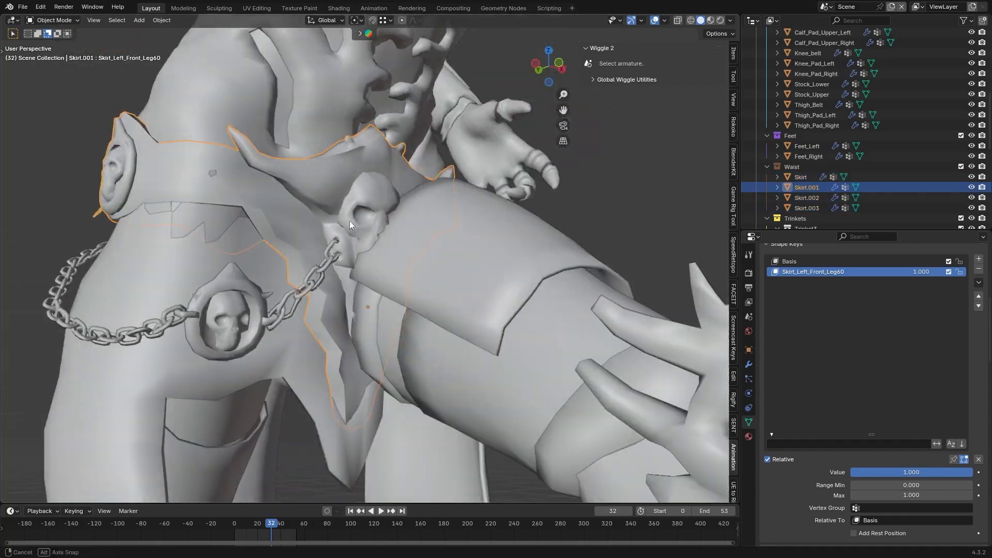
key(Tab)
scroll(351, 227, down, 3)
middle_drag(380, 297, 320, 357)
click(353, 283)
key(g)
click(346, 284)
key(g)
click(429, 380)
key(g)
click(315, 257)
middle_drag(315, 257, 372, 290)
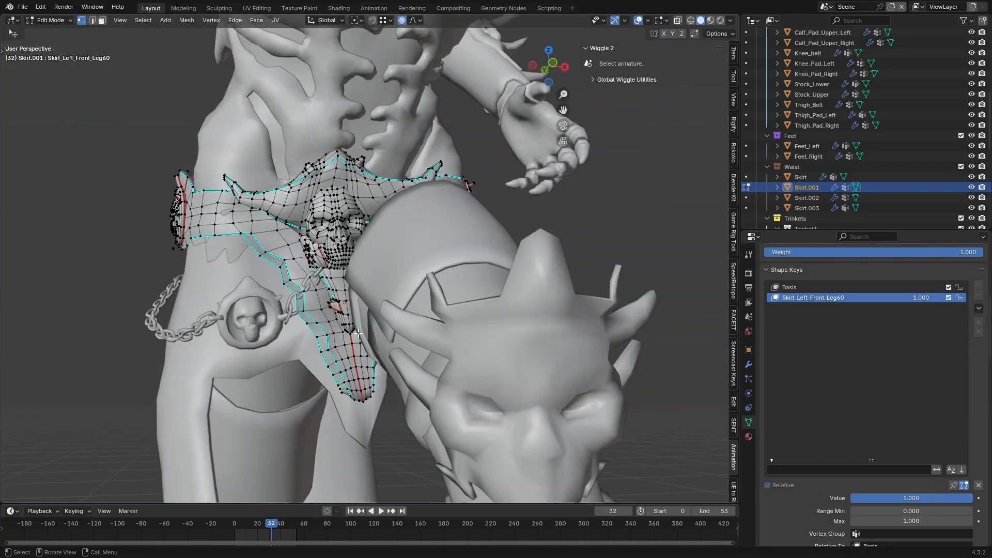
key(g)
click(389, 199)
middle_drag(389, 199, 381, 188)
key(Tab)
Move the left side panel of Skirt.002 over the raised thigh with smooth proportional editing in the Skirt_Left_Front_Leg60 shape key
click(362, 248)
key(Tab)
key(g)
click(331, 264)
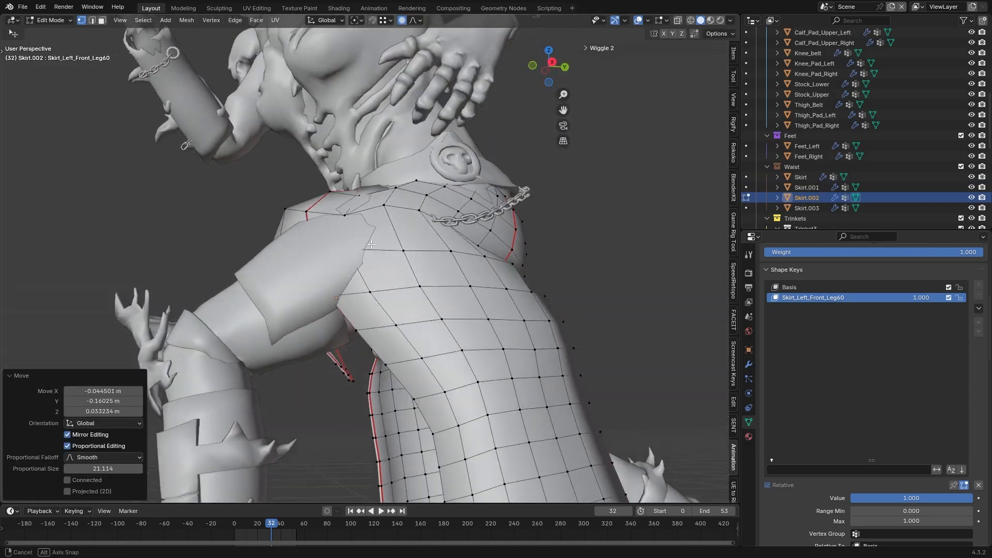
middle_drag(459, 200, 479, 259)
key(g)
click(492, 316)
Refine the hip edge of Skirt.002 near the chain with smaller proportional vertex moves
middle_drag(492, 317, 310, 248)
key(g)
click(454, 220)
click(343, 198)
key(g)
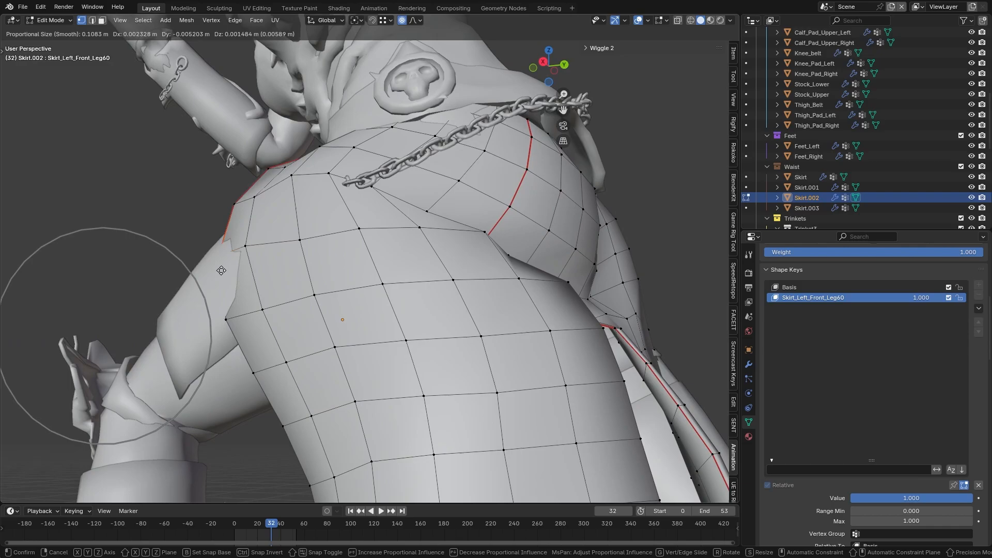
click(221, 270)
key(Tab)
key(Tab)
click(672, 48)
middle_drag(362, 310, 248, 367)
key(g)
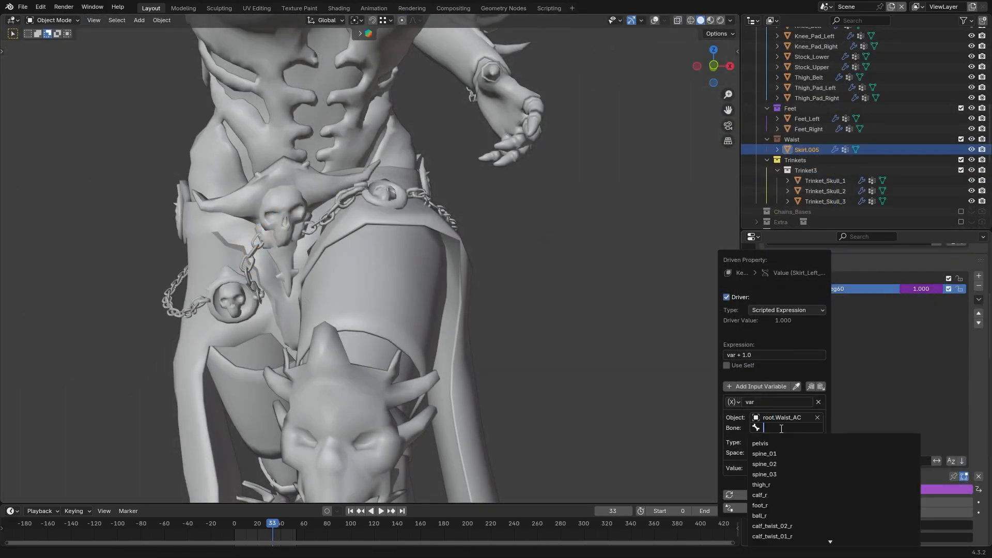
Set the Skirt_Left_Front_Leg60 driver variable on Skirt.005 to the Z Rotation of bone thigh_l in root.Waist_AC
text(thigh)
click(786, 454)
click(804, 443)
click(796, 362)
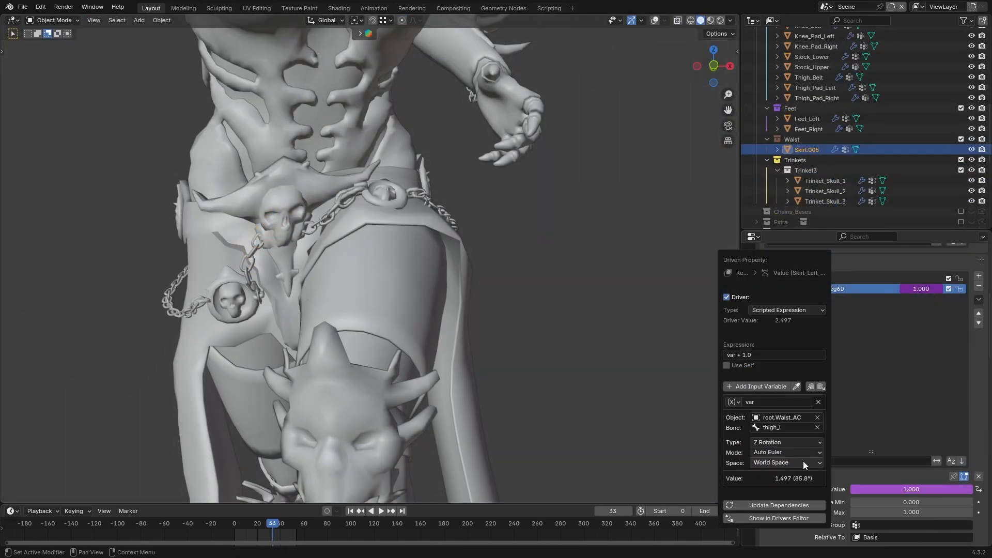
Play the jog animation and examine the driven skirt shape key from the front and side
key(space)
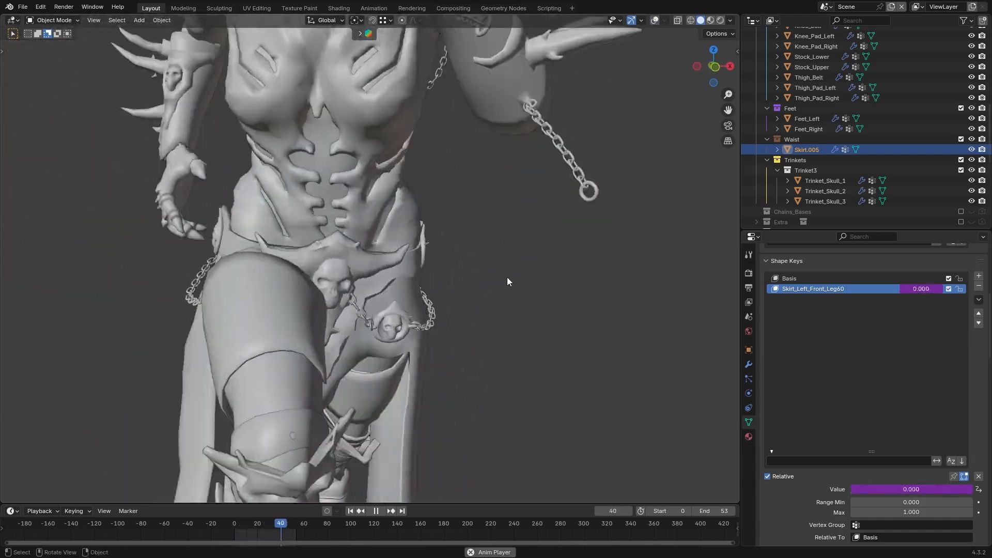
middle_drag(499, 286, 426, 300)
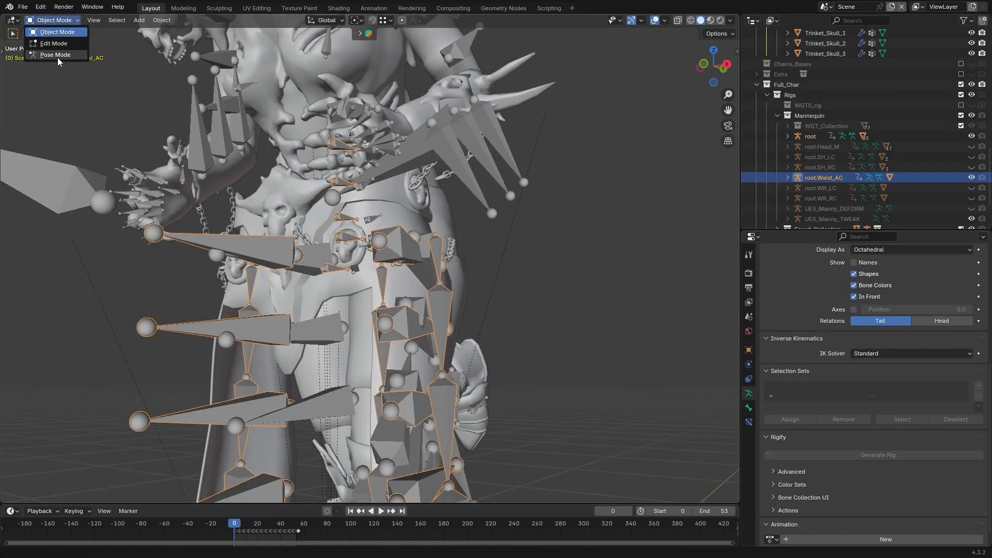
Pose root.Waist_AC by rotating the skirt bone at the hip about -32° around the global X axis, with viewport overlays hidden
click(49, 42)
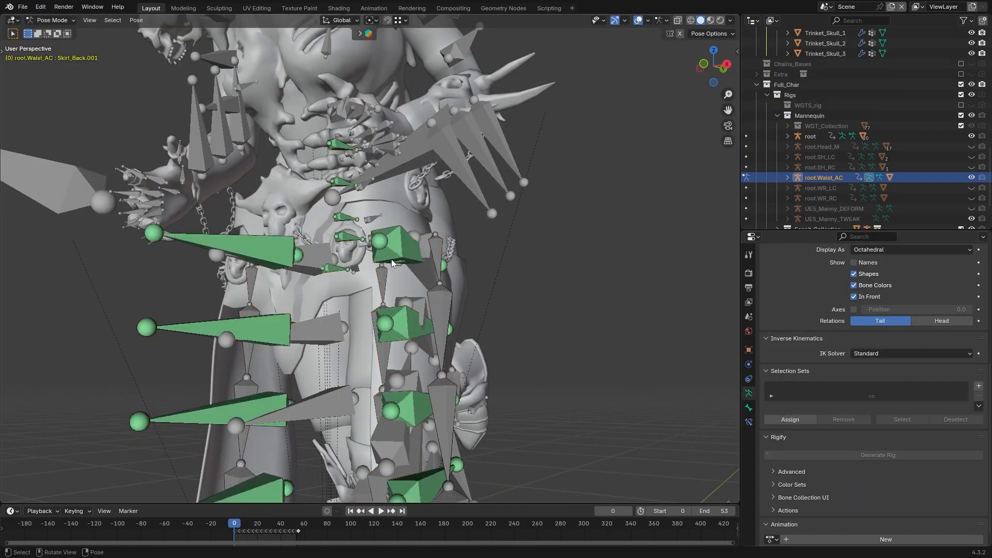
click(445, 258)
click(639, 23)
key(r)
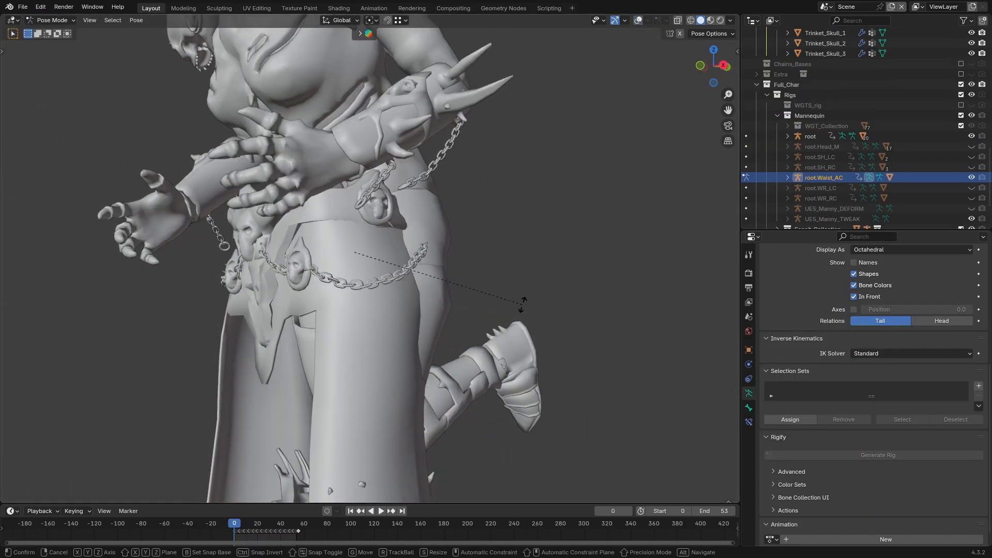
key(x)
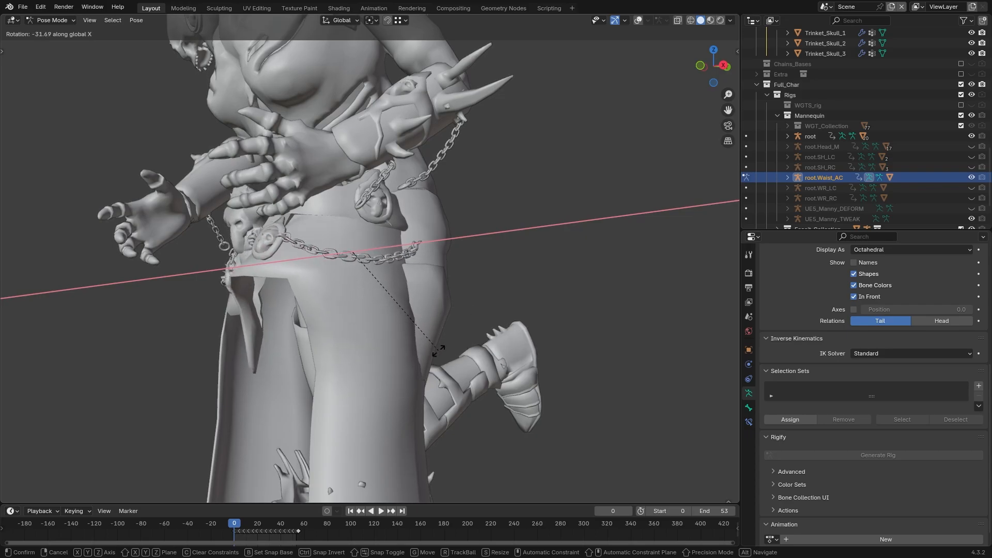
click(446, 364)
middle_drag(445, 364, 503, 343)
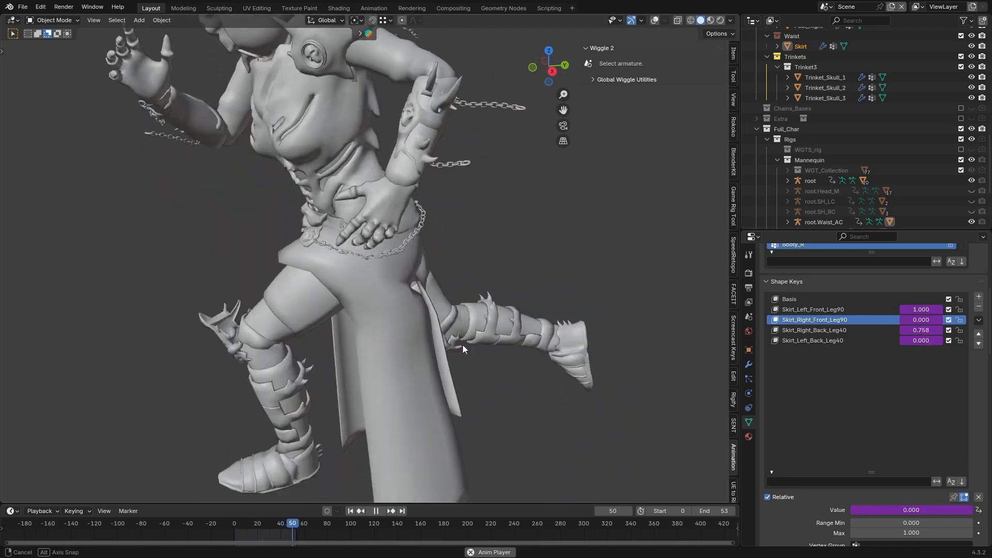
Play the jog animation and examine the skirt from several sides, with the root.Waist_AC bones shown and hidden
middle_drag(448, 345, 291, 341)
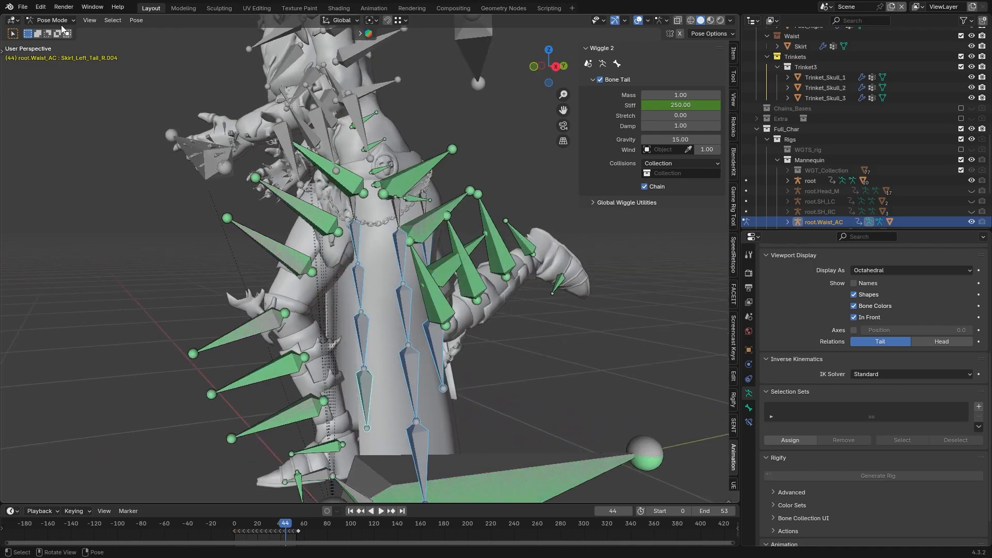
key(space)
middle_drag(386, 284, 493, 299)
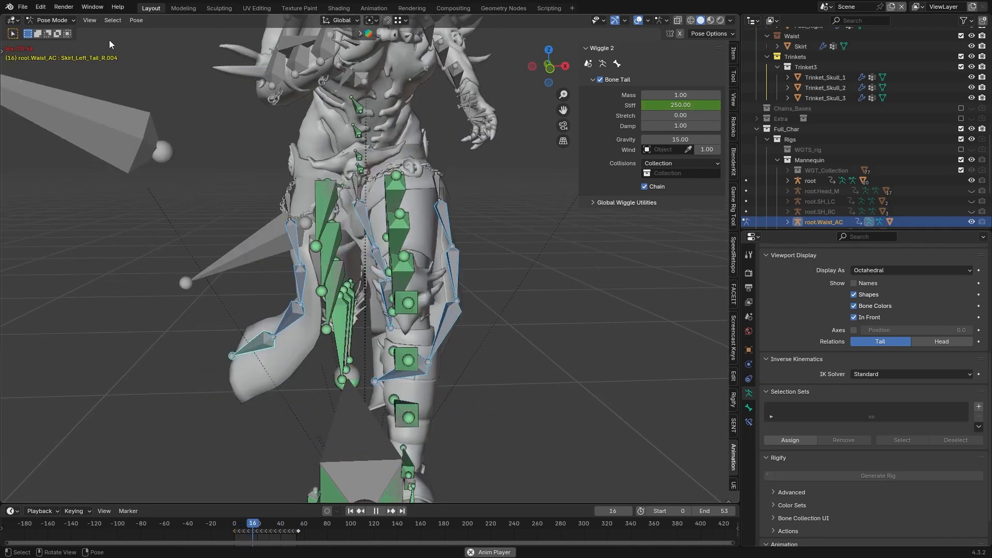
click(55, 22)
click(55, 32)
middle_drag(493, 181, 473, 182)
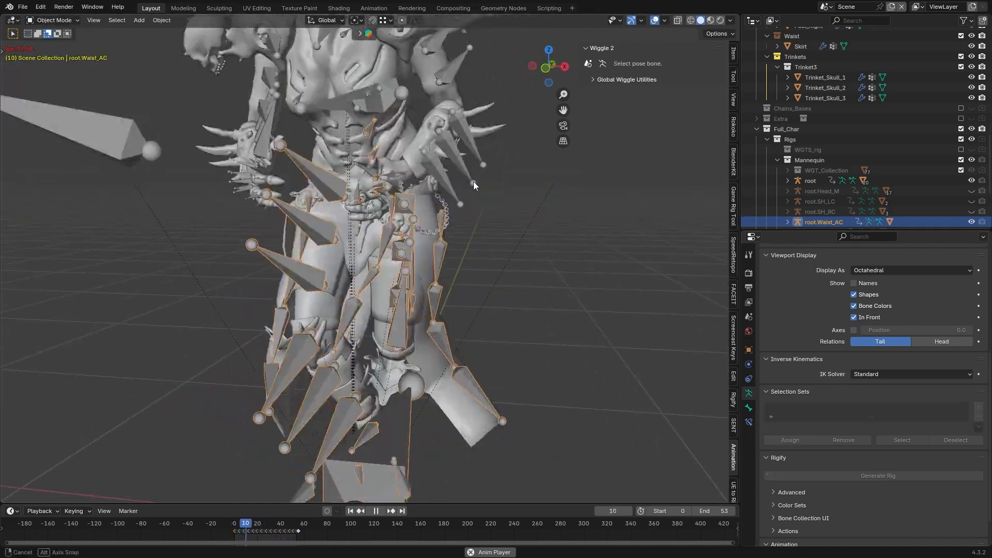
click(655, 20)
middle_drag(543, 215, 594, 210)
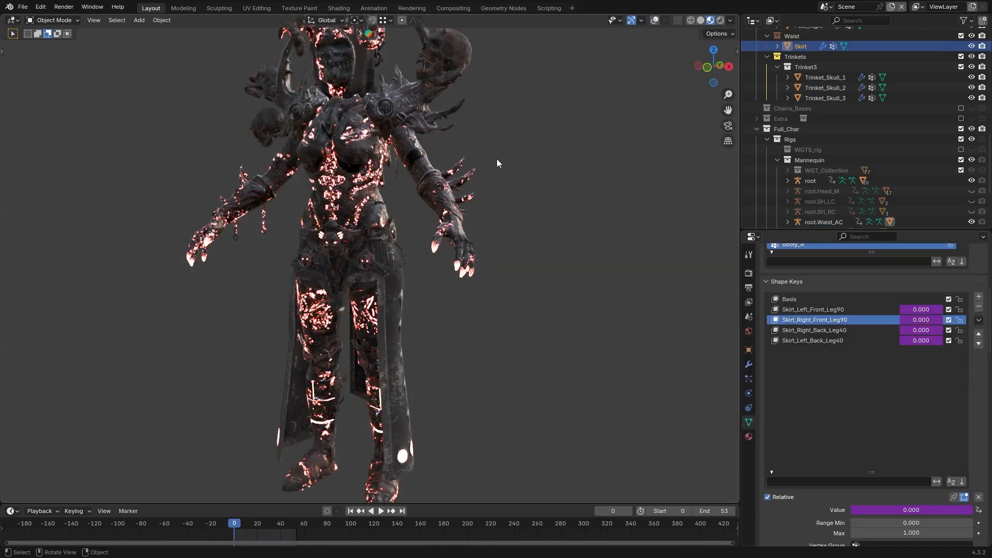
Play the jog animation in material preview to examine the textured skirt, and return to solid shading with overlays shown
key(space)
middle_drag(507, 191, 513, 230)
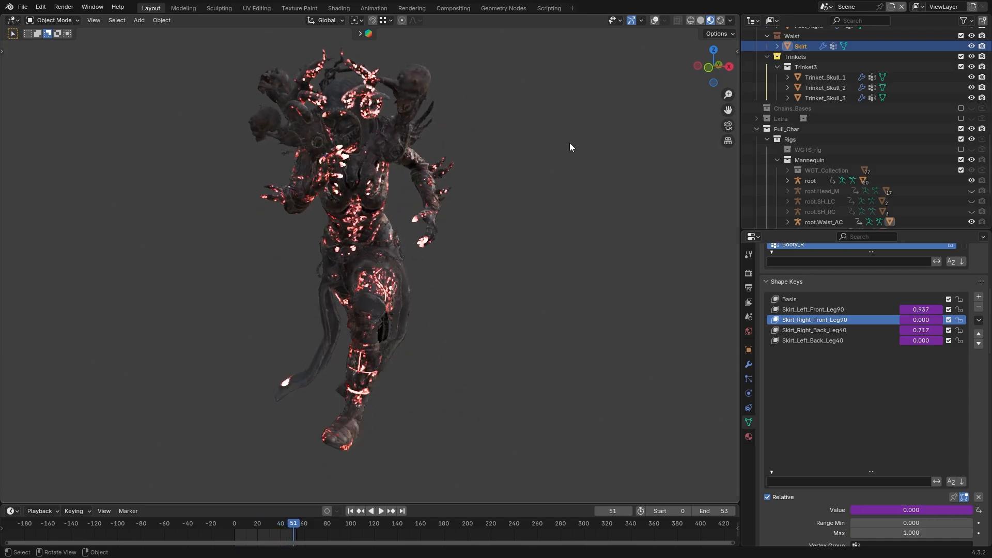
key(space)
click(701, 20)
click(655, 20)
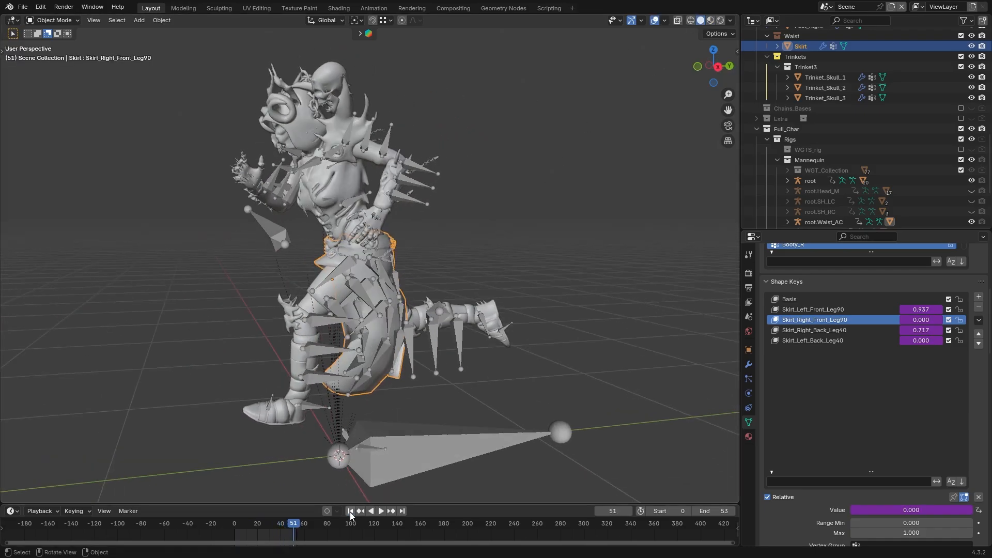
Clear the location and rotation of all bones of the root armature in Pose Mode to restore the rest pose
click(404, 242)
click(53, 20)
click(51, 54)
mouse_move(558, 292)
middle_down()
mouse_move(534, 296)
mouse_move(554, 310)
middle_up()
key(alt+g)
key(alt+r)
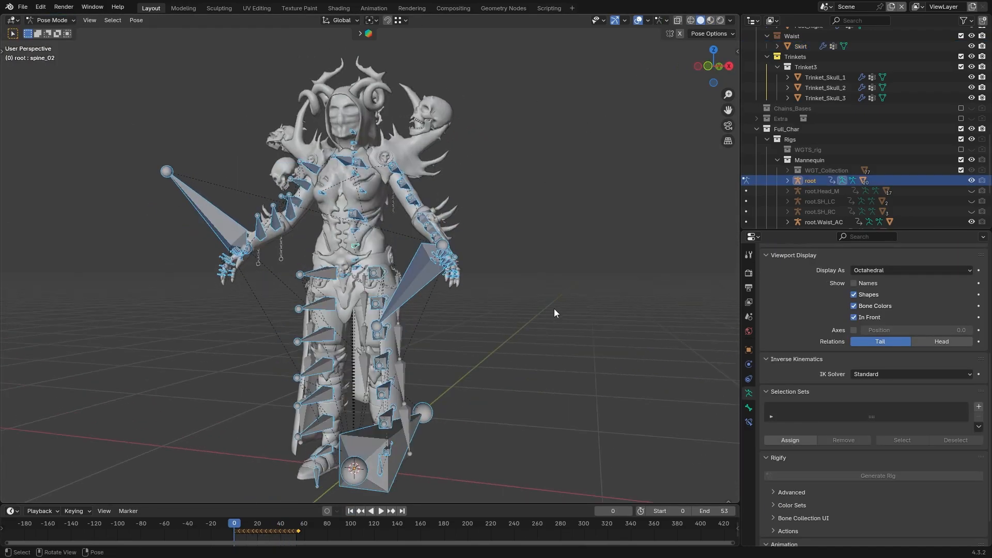
click(554, 313)
shift+middle_drag(516, 369, 536, 335)
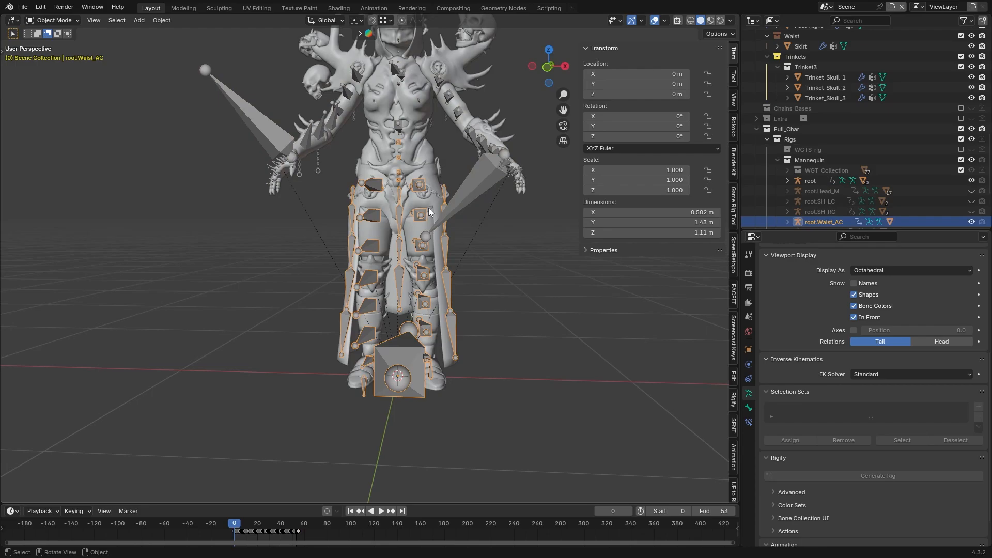
middle_drag(429, 208, 411, 360)
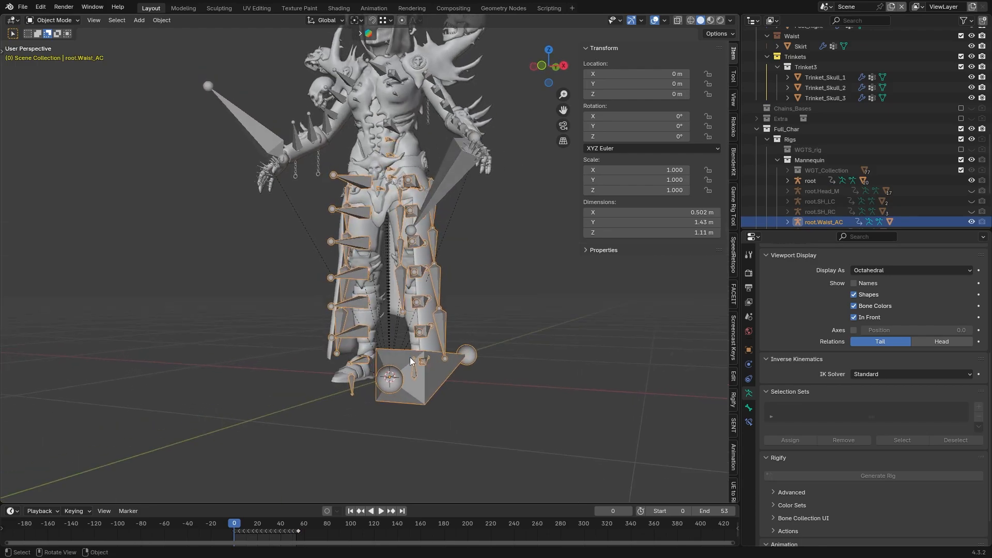
middle_drag(404, 407, 366, 154)
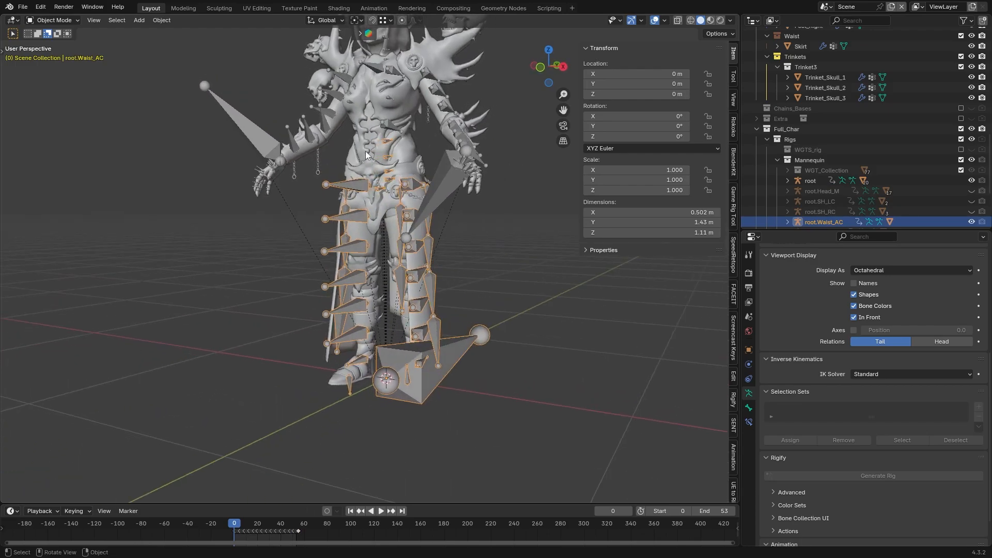
middle_drag(428, 194, 448, 269)
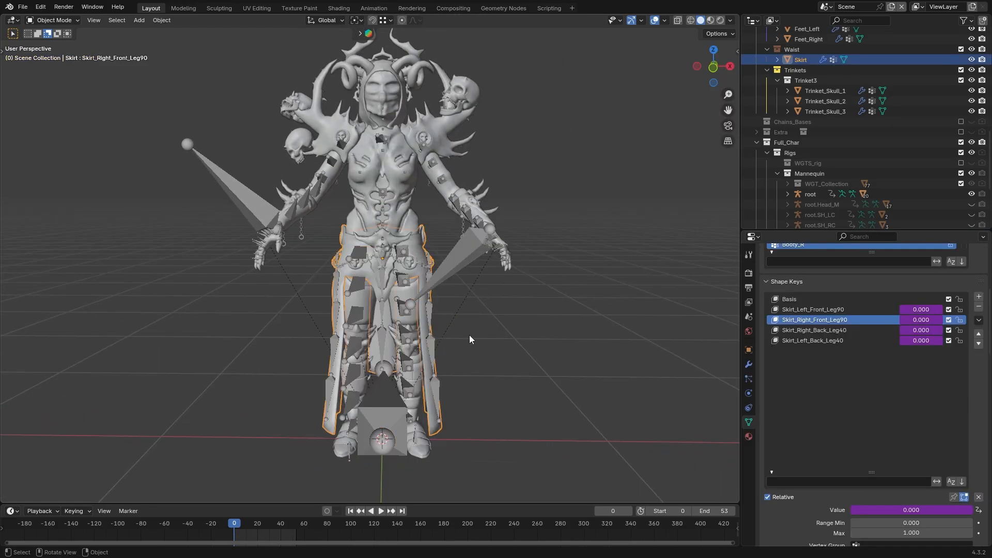
Separate the linked cloth panels of Skirt from the belt, chains and skull ornaments into their own object
ctrl+middle_drag(469, 335, 474, 263)
key(Tab)
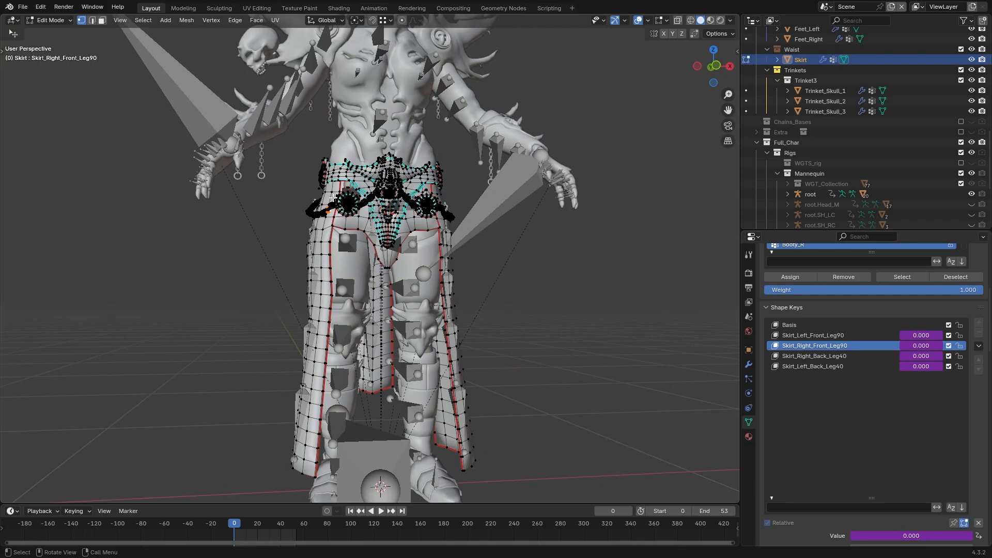
key(l)
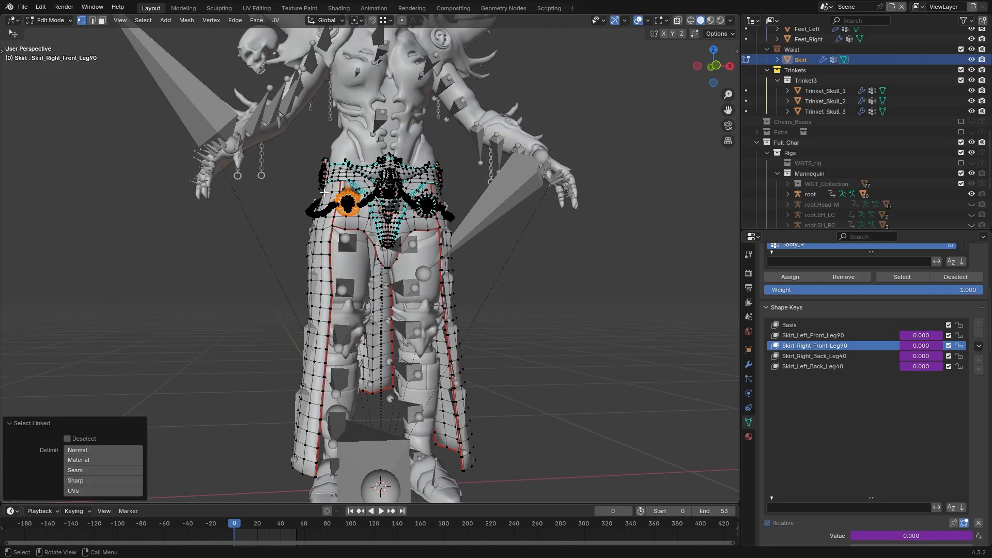
key(l)
middle_drag(326, 192, 412, 254)
click(412, 254)
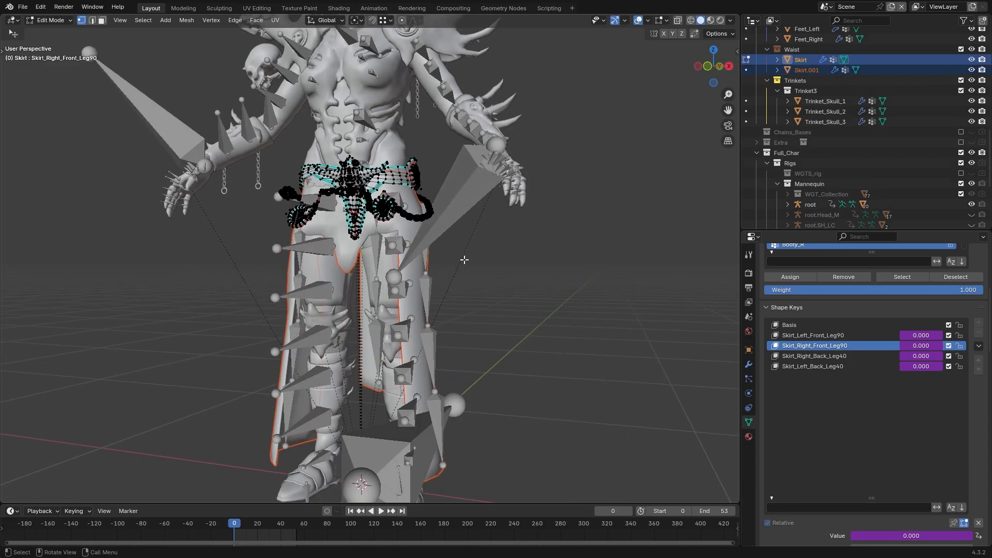
middle_drag(485, 270, 499, 294)
key(Tab)
Delete all four front and back leg shape keys from Skirt.001, keeping only Basis
click(402, 224)
scroll(473, 259, up, 4)
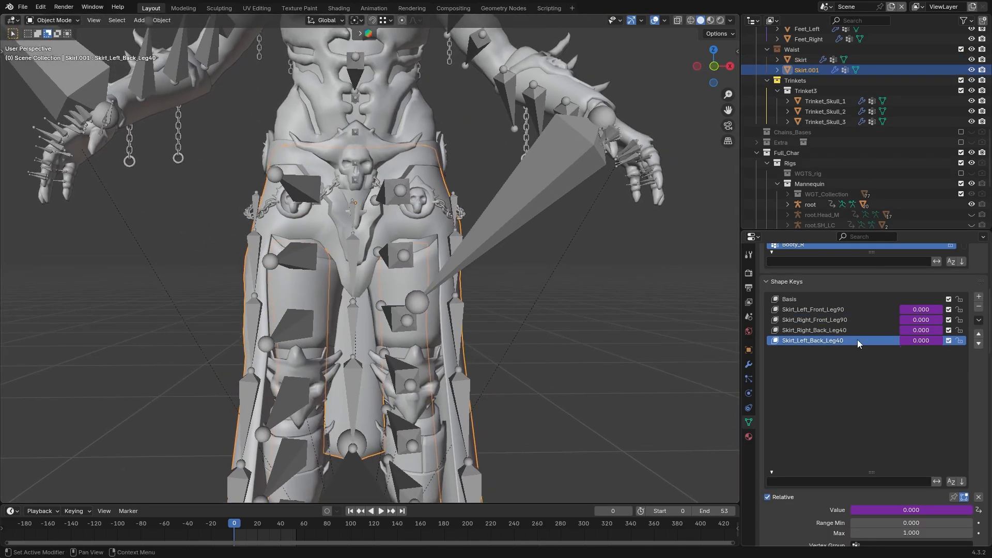
middle_drag(445, 230, 448, 274)
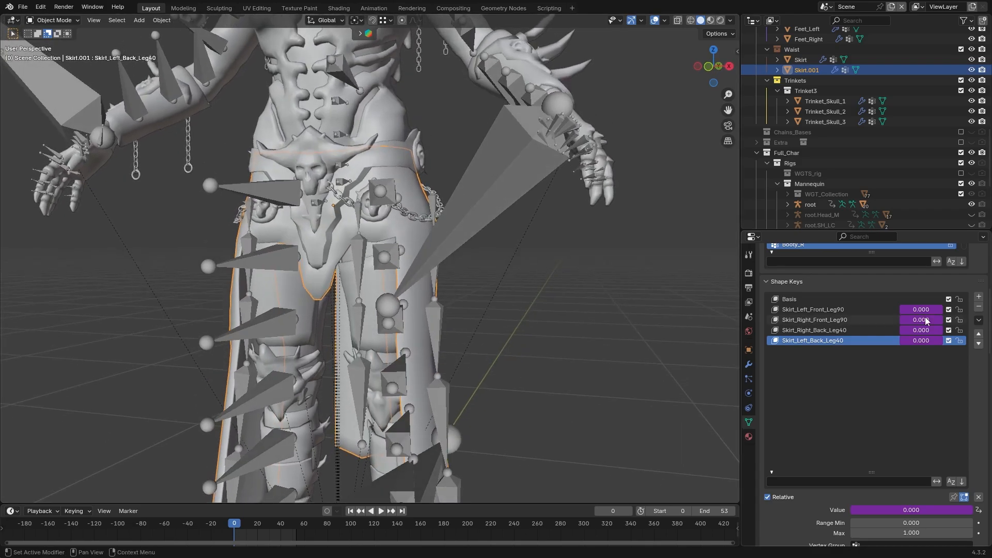
click(979, 308)
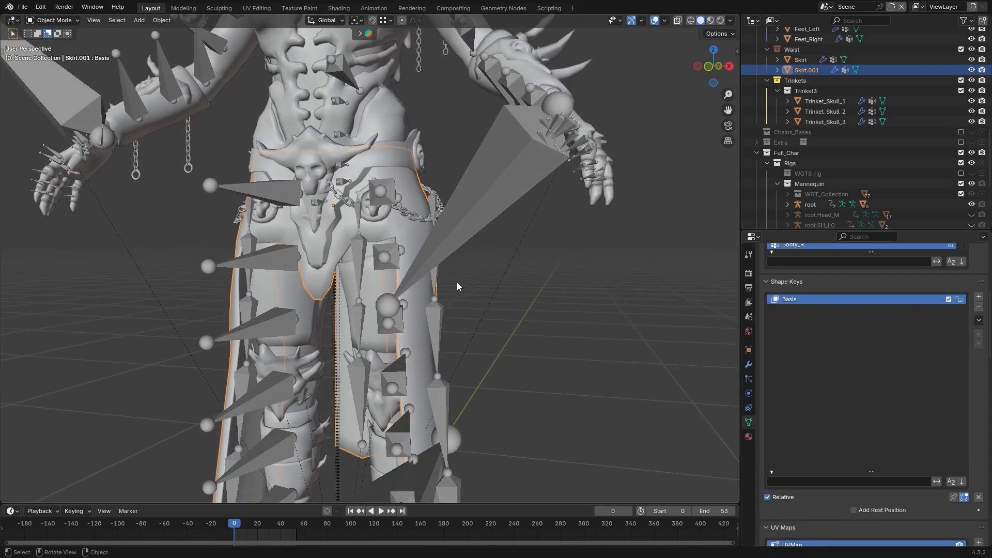
middle_drag(454, 283, 356, 227)
click(678, 295)
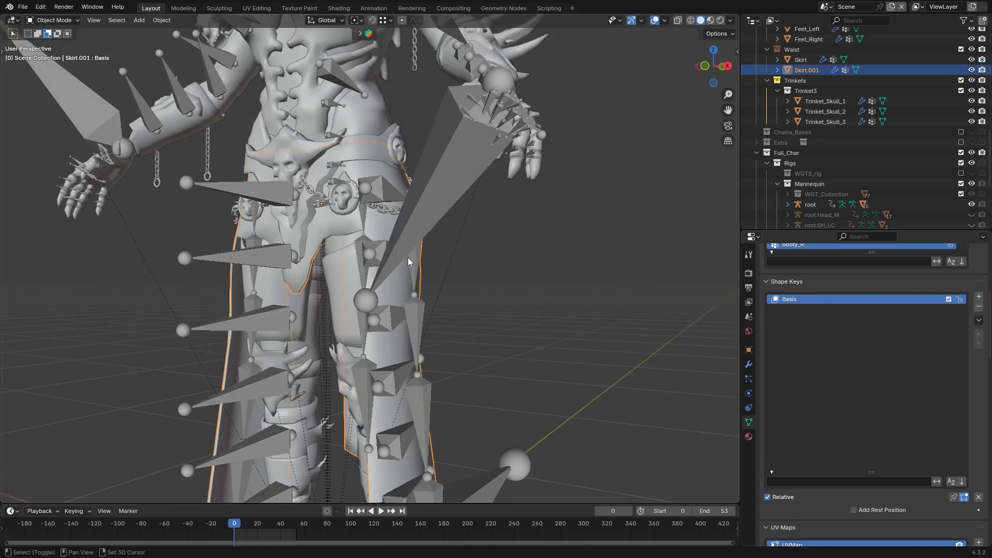
Select the Skirt belt object together with the root.Waist_AC armature, making the armature active
shift+middle_drag(407, 257, 432, 256)
shift+click(451, 230)
click(481, 303)
scroll(452, 265, up, 1)
click(413, 212)
shift+click(363, 244)
middle_drag(363, 244, 436, 104)
click(440, 163)
shift+click(370, 274)
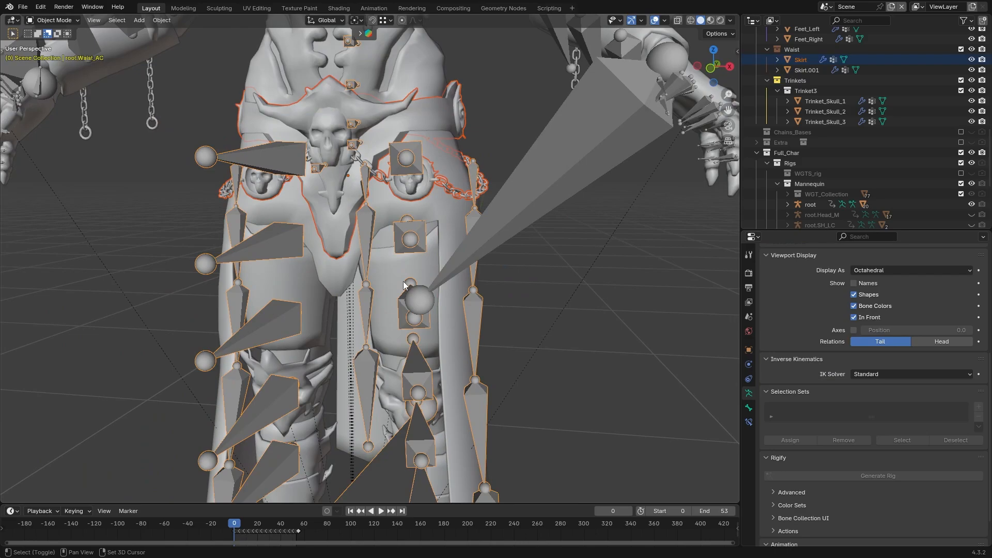
middle_drag(370, 274, 387, 219)
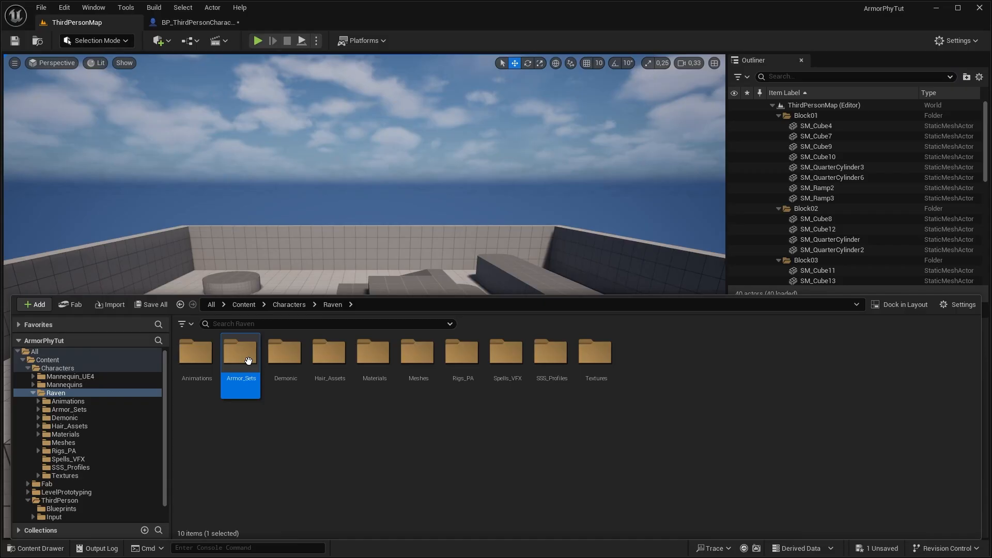
Switch to Unreal Editor and open the Legs folder of the Corruptor armor set under Characters/Raven/Armor_Sets
double_click(240, 354)
key(alt+Left)
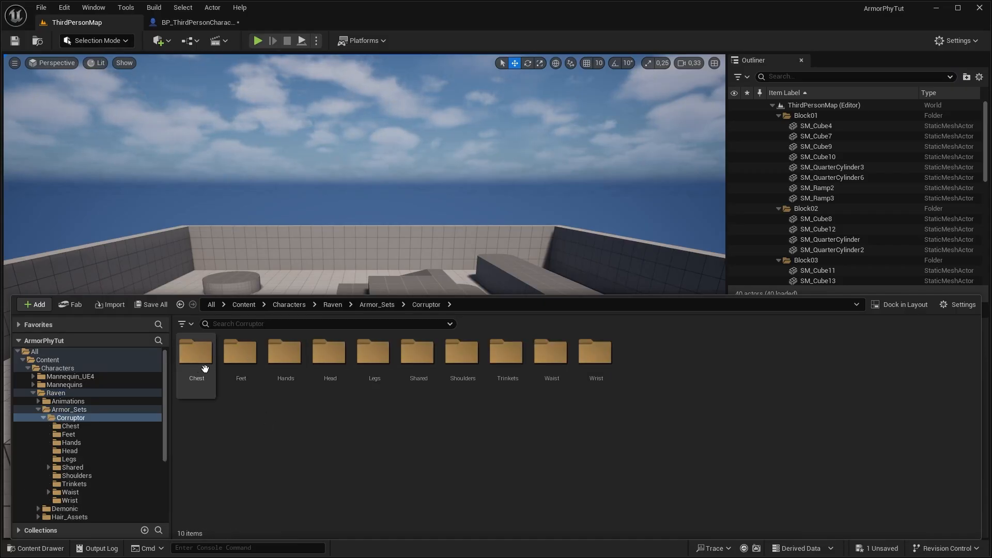
double_click(377, 353)
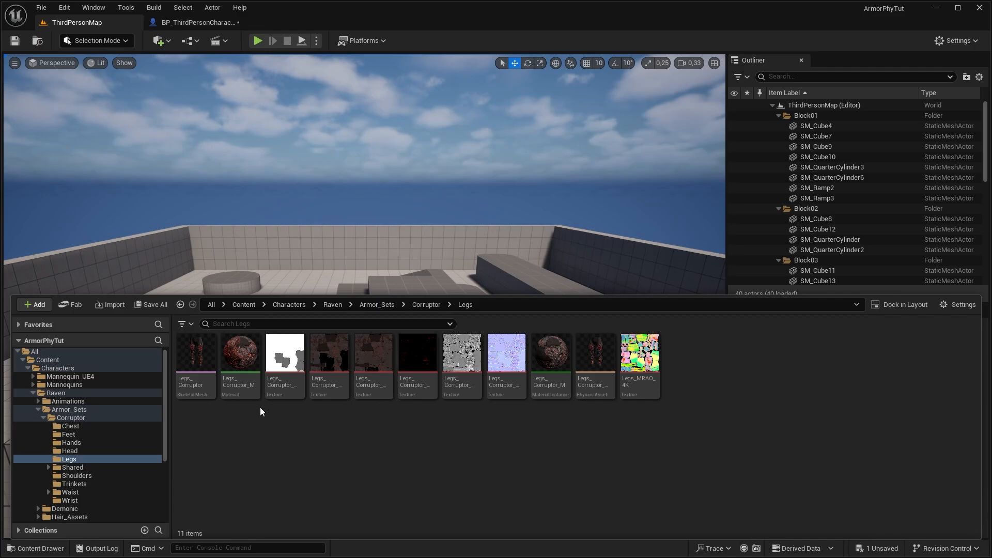
Examine the body mesh components of BP_ThirdPersonCharacter and the Set Leader Pose Component nodes in its Construction Script
click(176, 23)
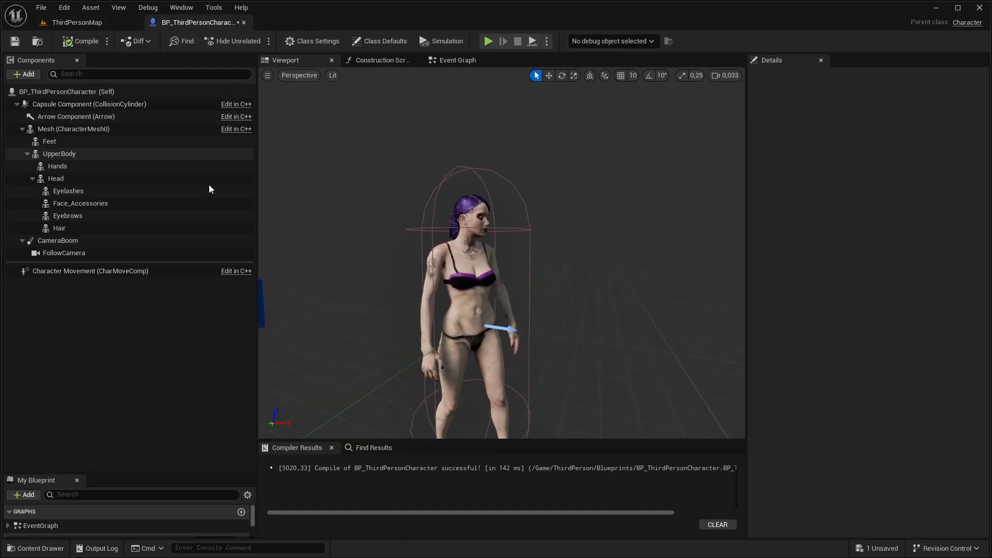
mouse_move(389, 237)
right_down()
mouse_move(380, 241)
mouse_move(389, 237)
right_up()
click(92, 131)
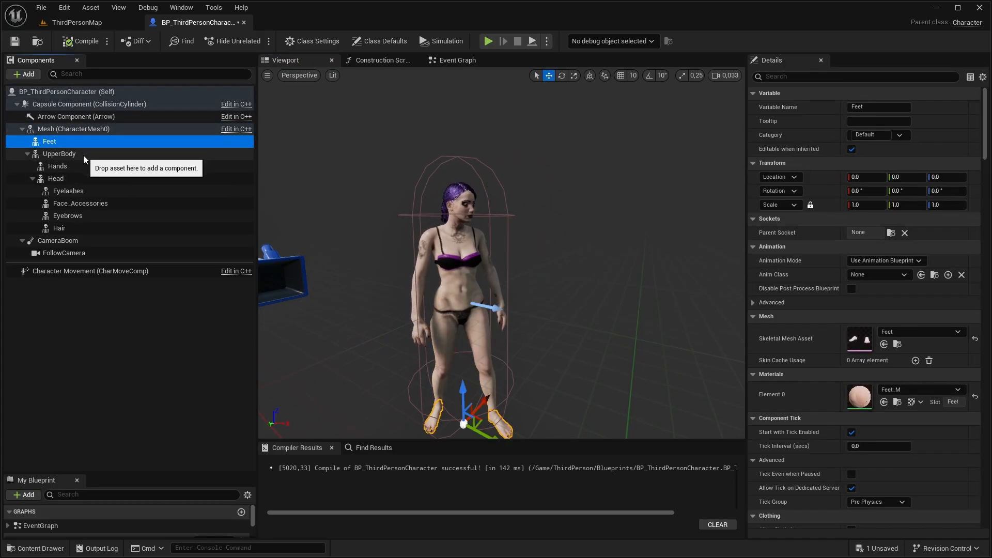
click(83, 155)
click(76, 179)
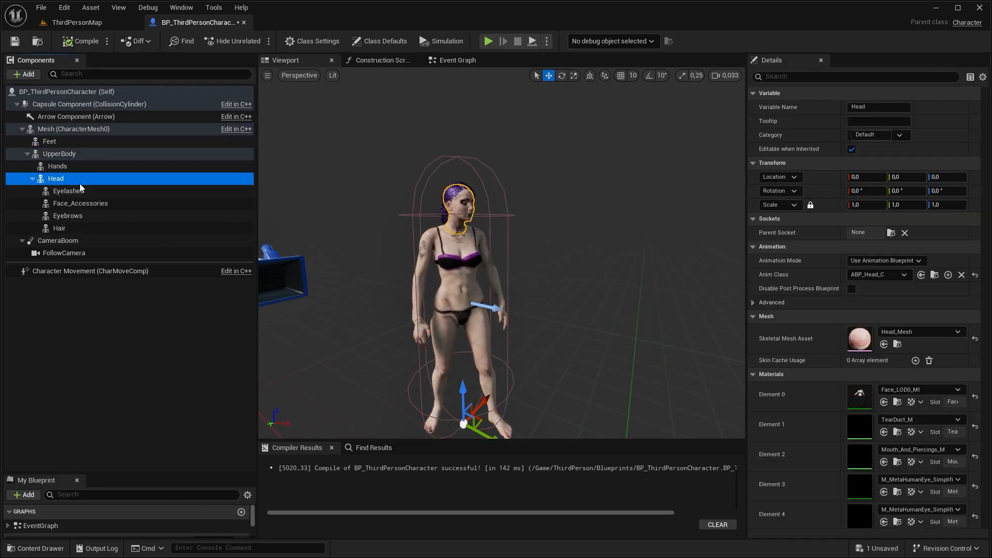
click(93, 201)
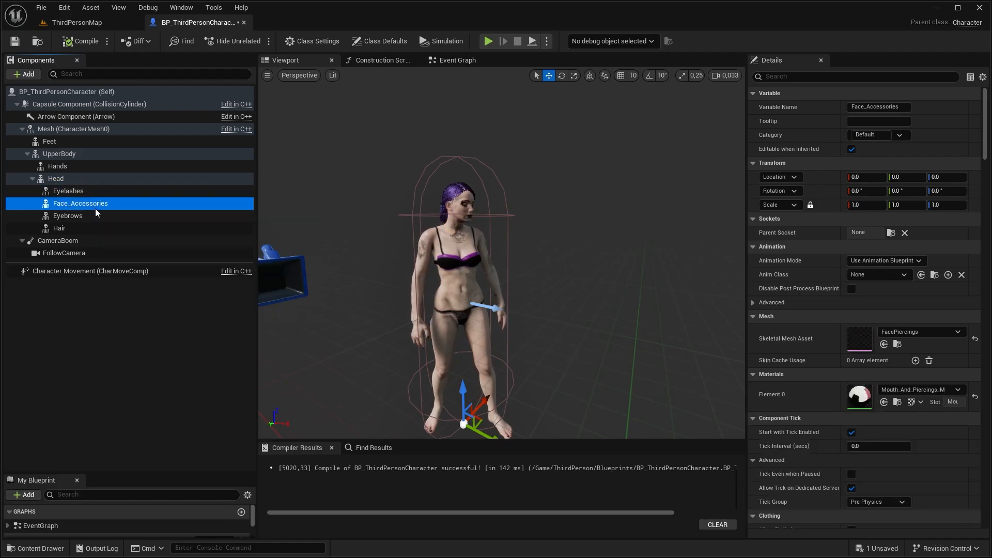
click(381, 60)
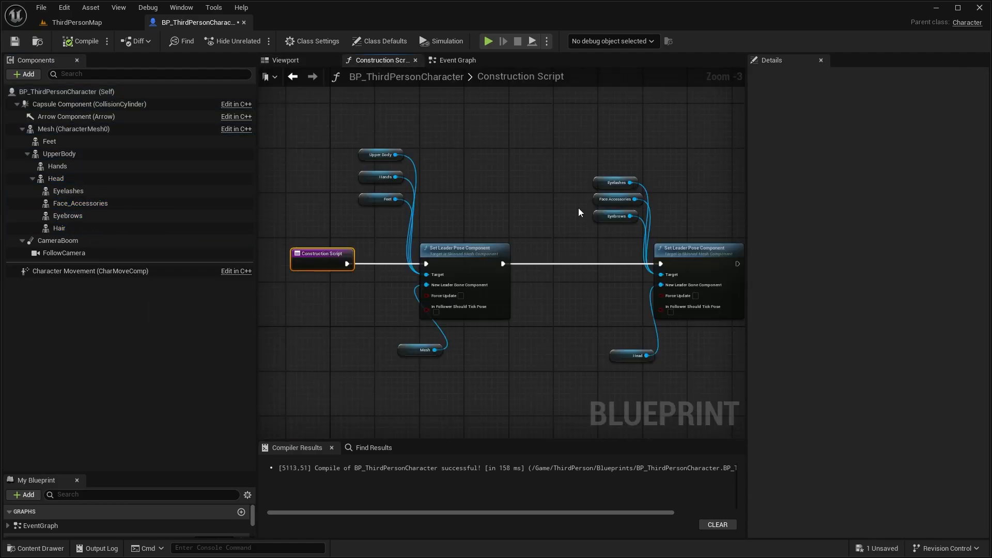
right_drag(579, 211, 550, 179)
Open the Engine Collision page of the project settings
click(959, 40)
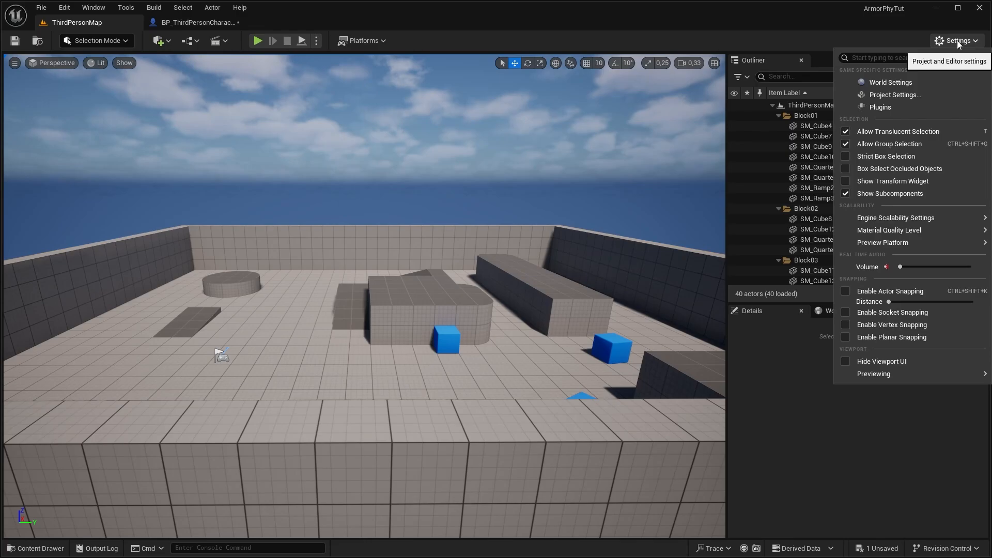
click(908, 101)
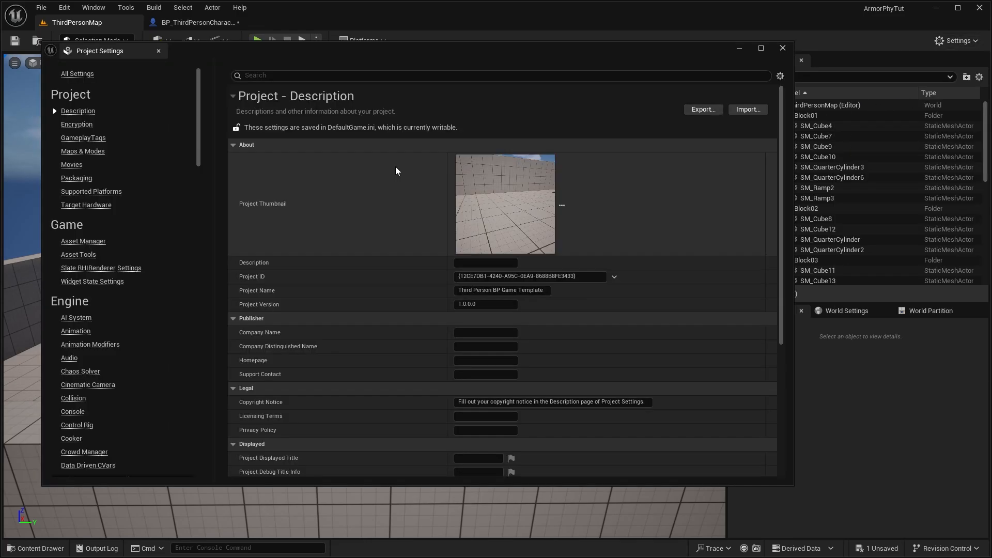
scroll(83, 289, down, 8)
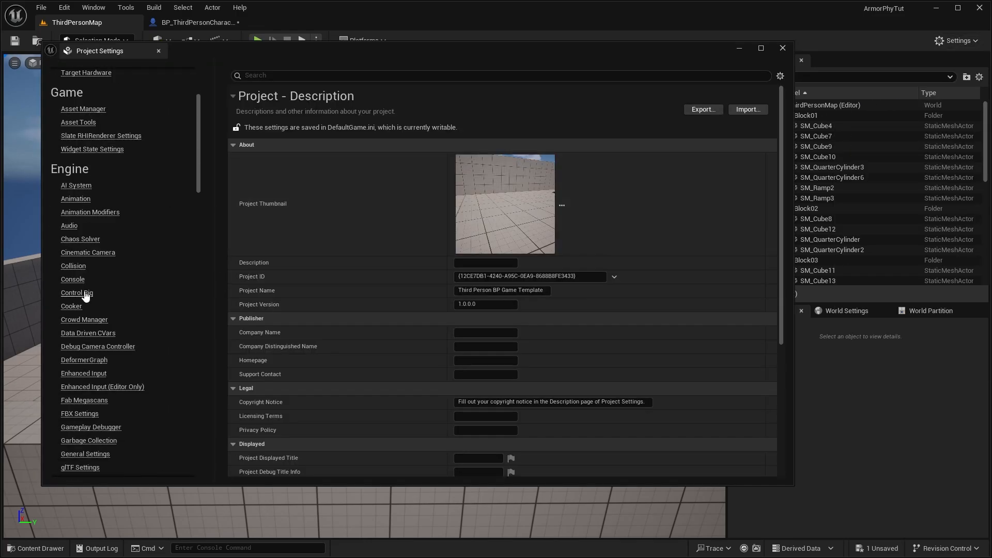
click(77, 267)
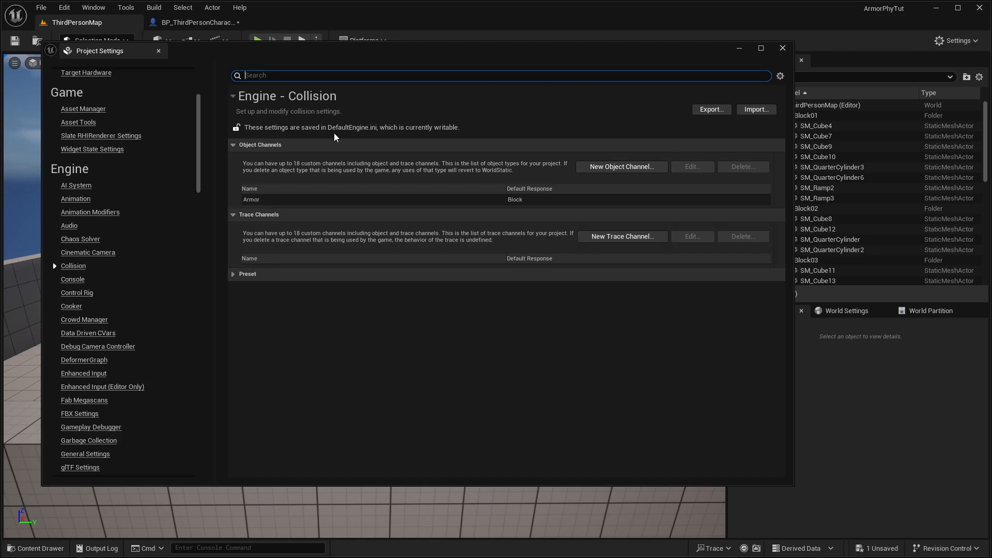
Examine the Armor object channel, the collision preset list, and the options for new channels and new profiles, without saving any changes
click(233, 274)
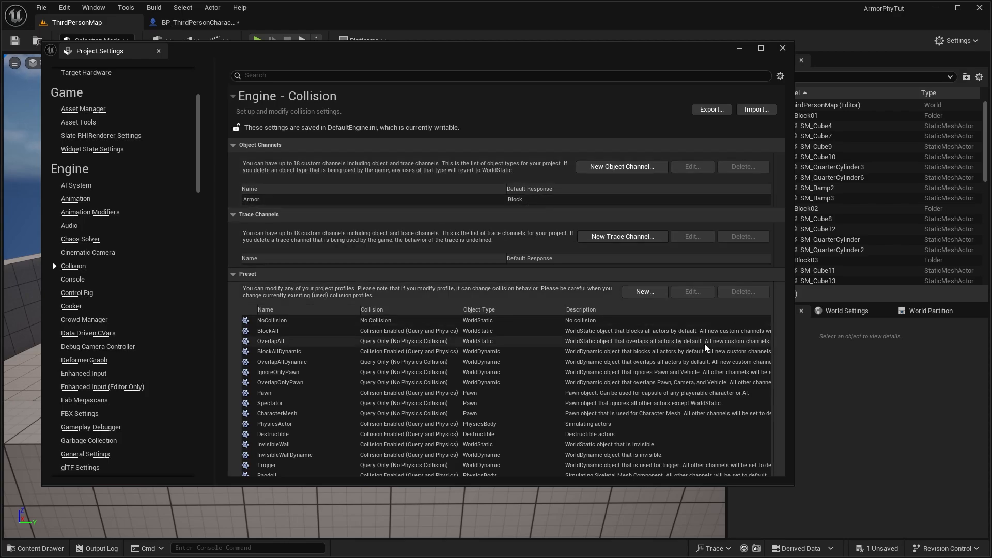
click(819, 129)
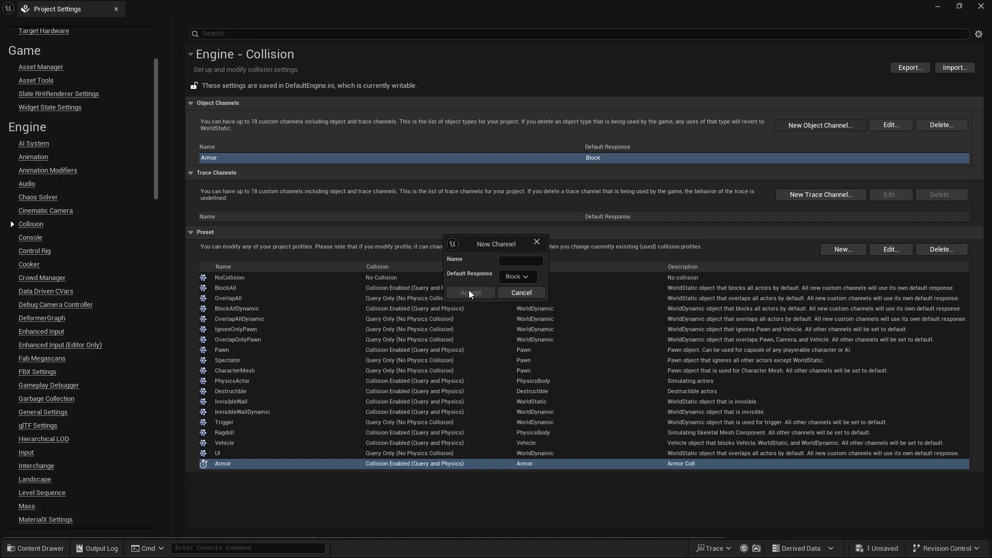
key(Escape)
click(843, 250)
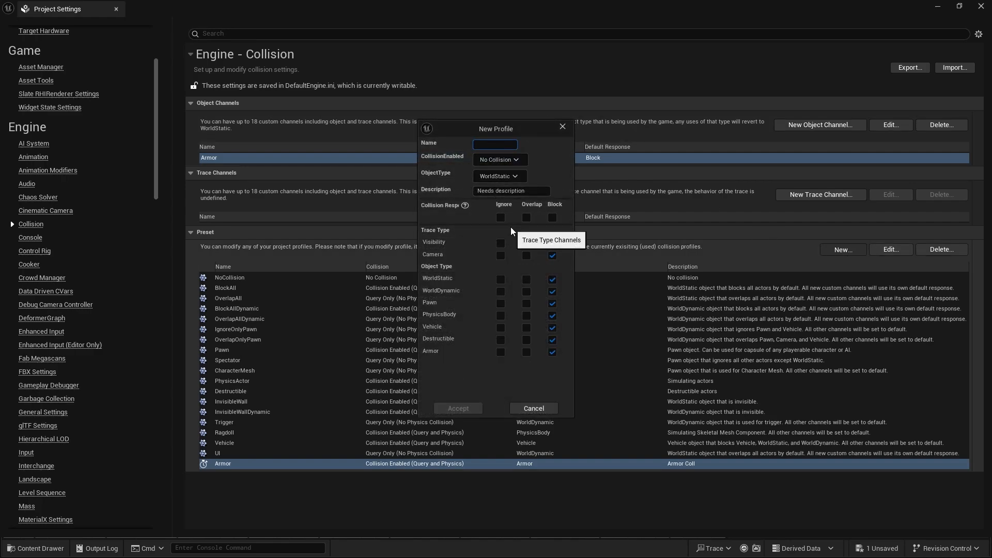
click(517, 161)
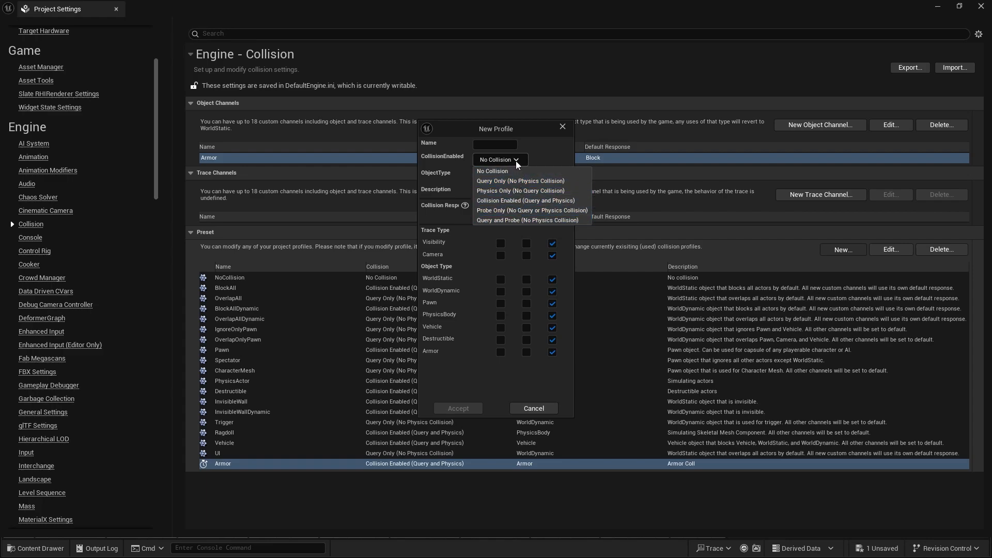
click(504, 177)
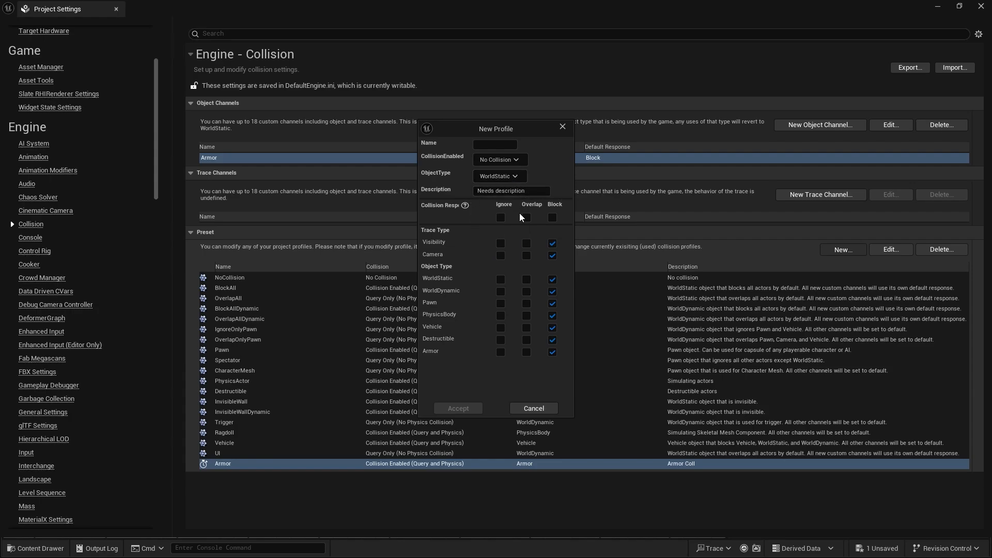
click(895, 254)
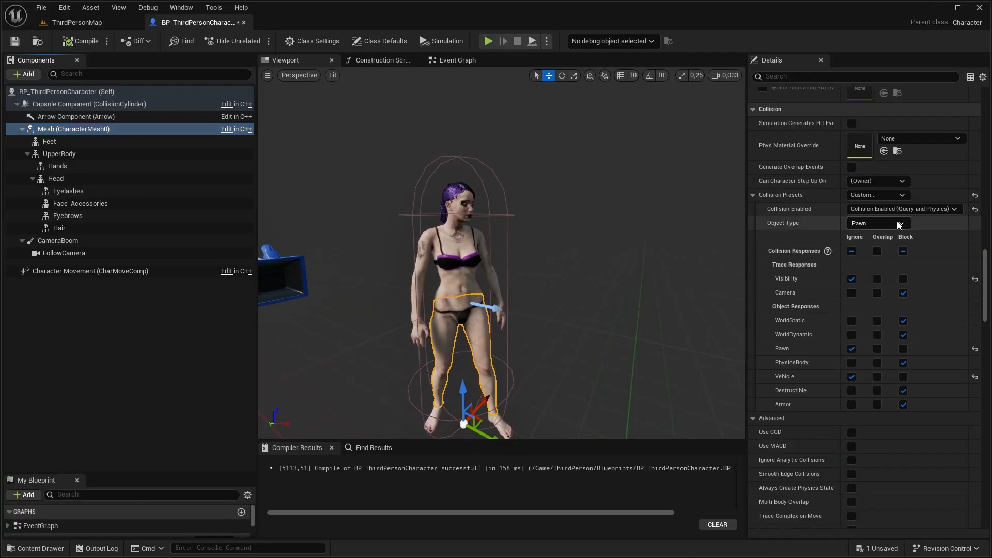
Check the available Object Type choices in the collision settings of the character's Mesh component
click(897, 221)
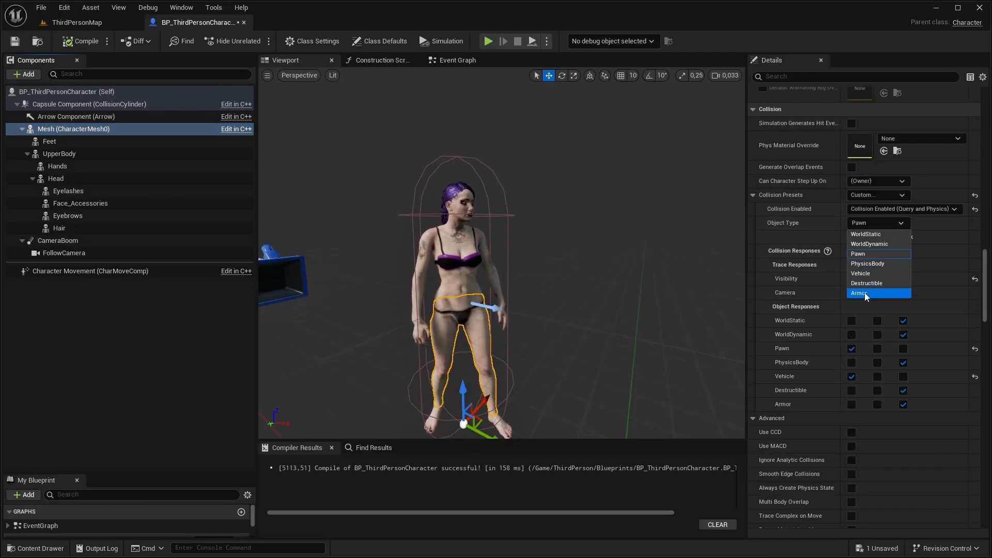
click(885, 222)
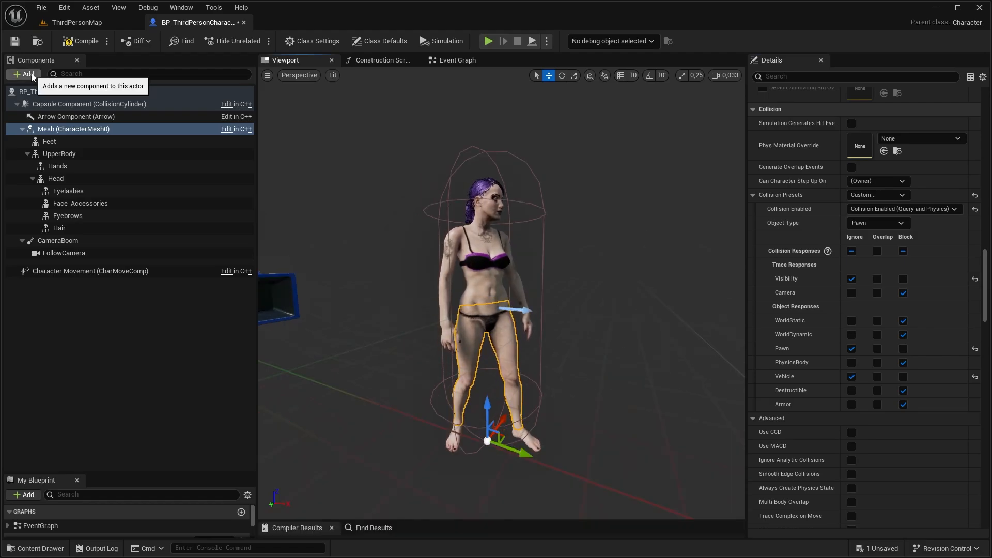
Add a Skeletal Mesh component under Mesh in BP_ThirdPersonCharacter and name it Legs_Armor
click(27, 75)
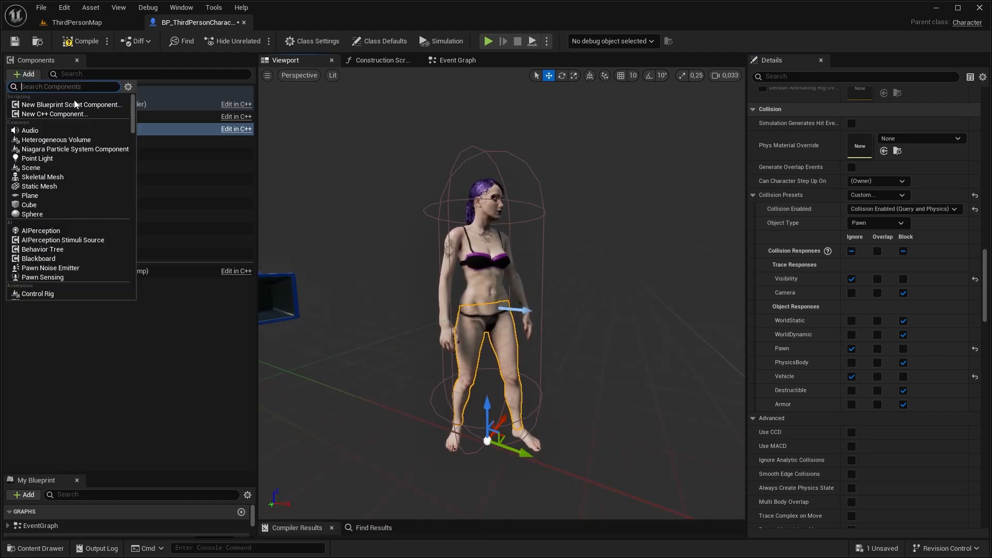
text(skel)
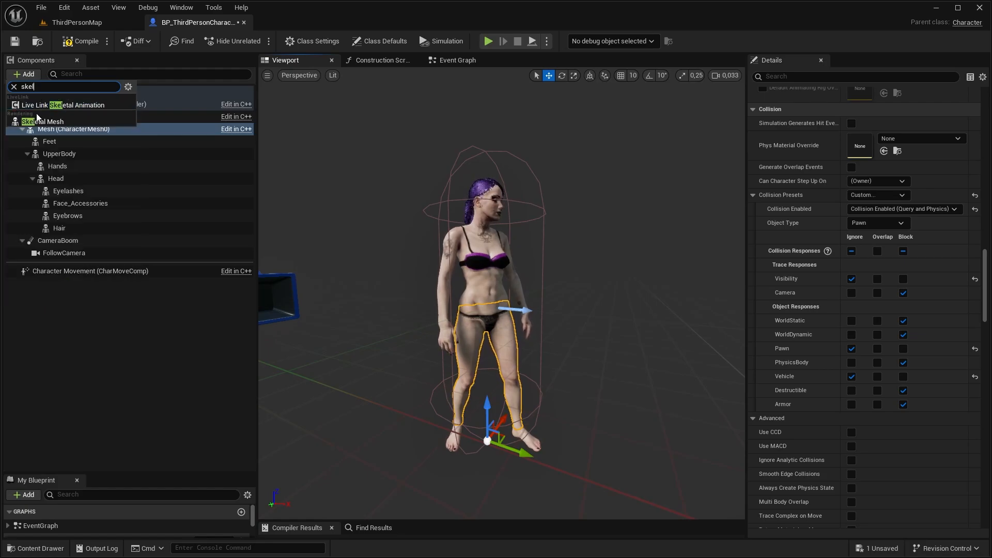
click(41, 121)
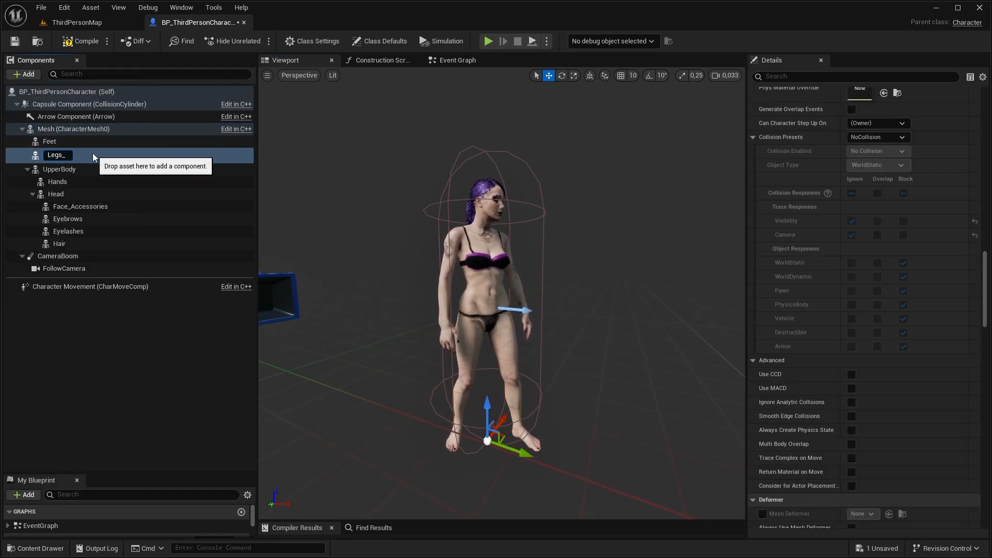
text(Legs_Armor)
key(Return)
Assign the Legs_Corruptor skeletal mesh to the Legs_Armor component
click(922, 271)
text(leg)
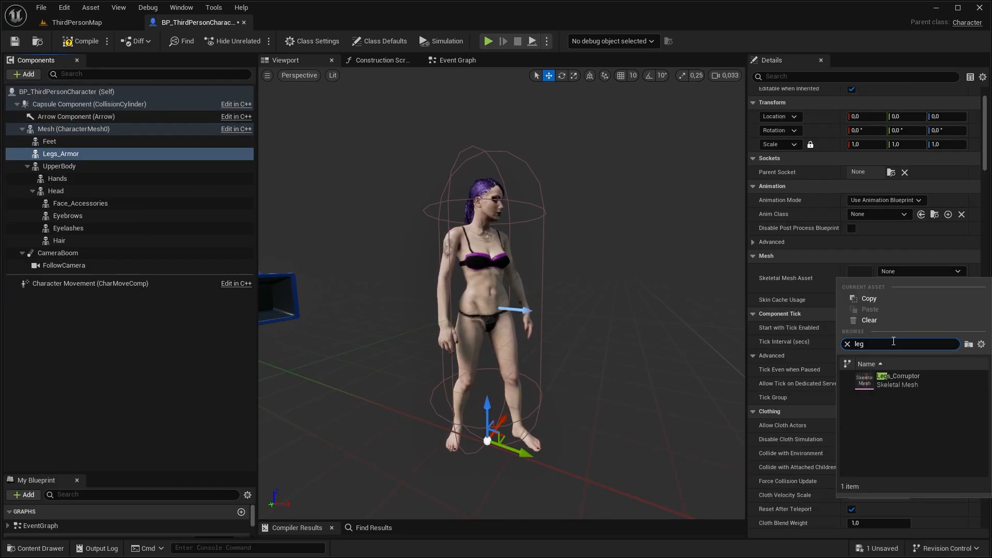
click(890, 385)
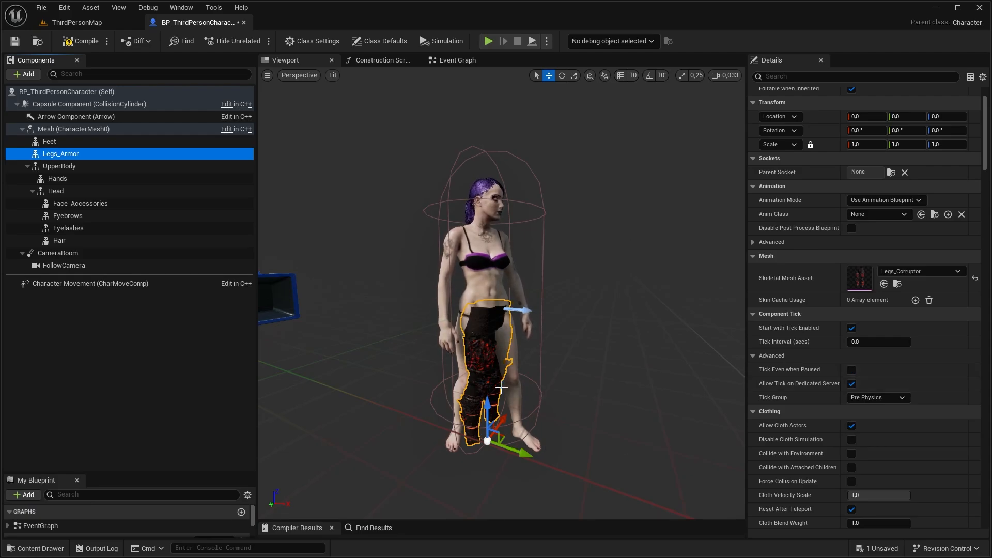
Connect Legs_Armor as a target of the Mesh-led Set Leader Pose Component node, and turn off the component's Visible option
click(383, 60)
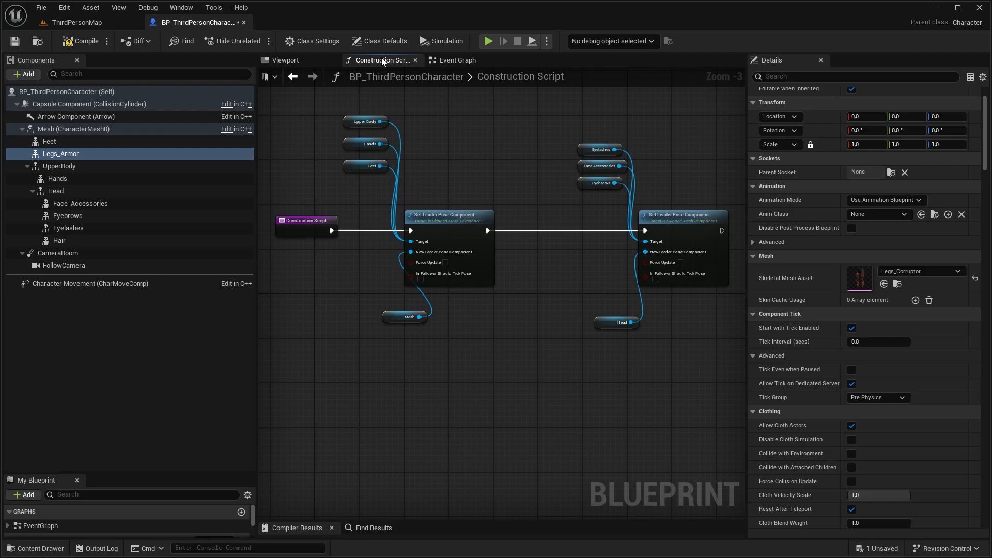
drag(317, 191, 320, 191)
click(286, 60)
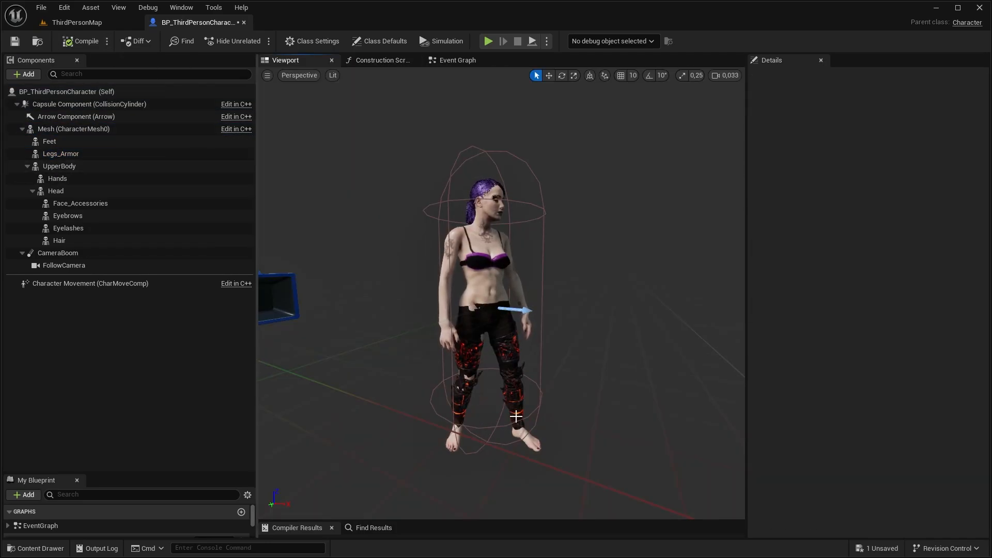
click(516, 416)
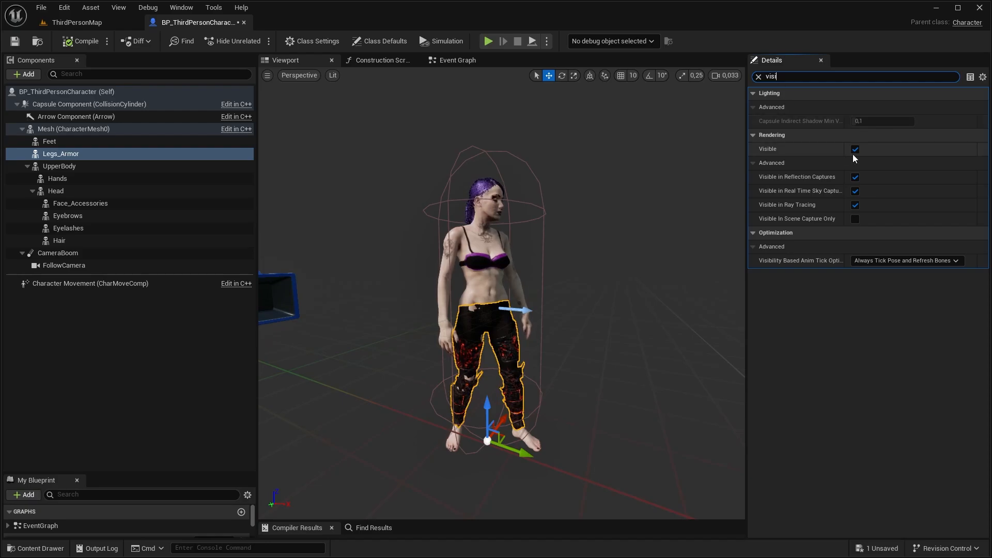
Add a keyboard event for the 3 key in an empty area of the Event Graph
click(452, 66)
scroll(476, 226, up, 2)
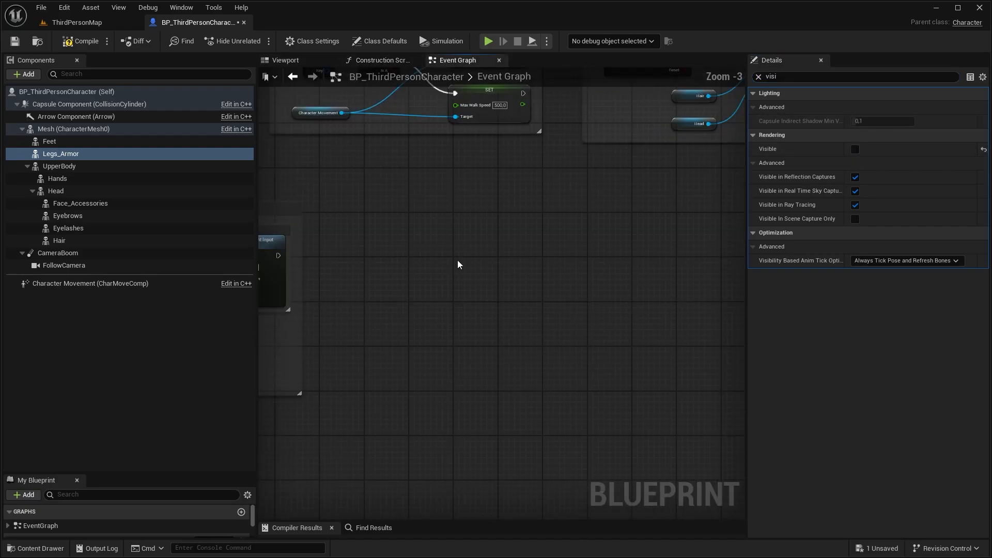
scroll(436, 232, up, 1)
right_click(435, 239)
text(3)
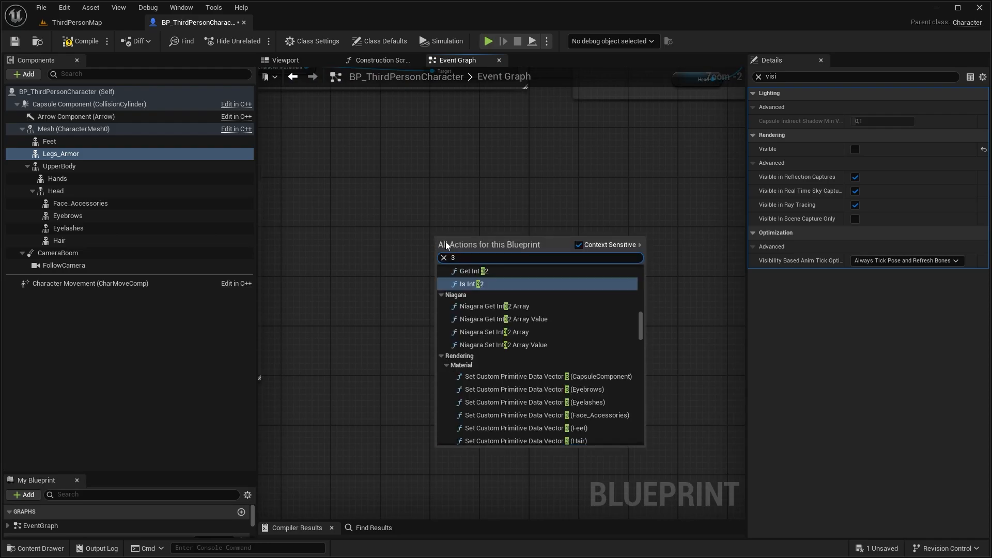
scroll(465, 251, up, 5)
click(475, 284)
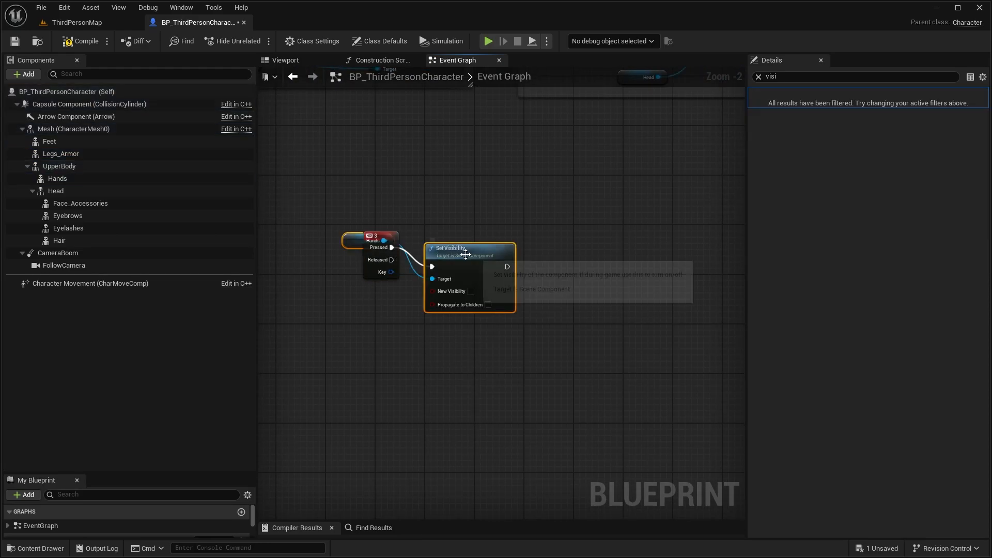
Run a Set Visibility node with New Visibility off from the 3 key's Pressed output, targeting Hands and Upper Body
drag(584, 230, 525, 230)
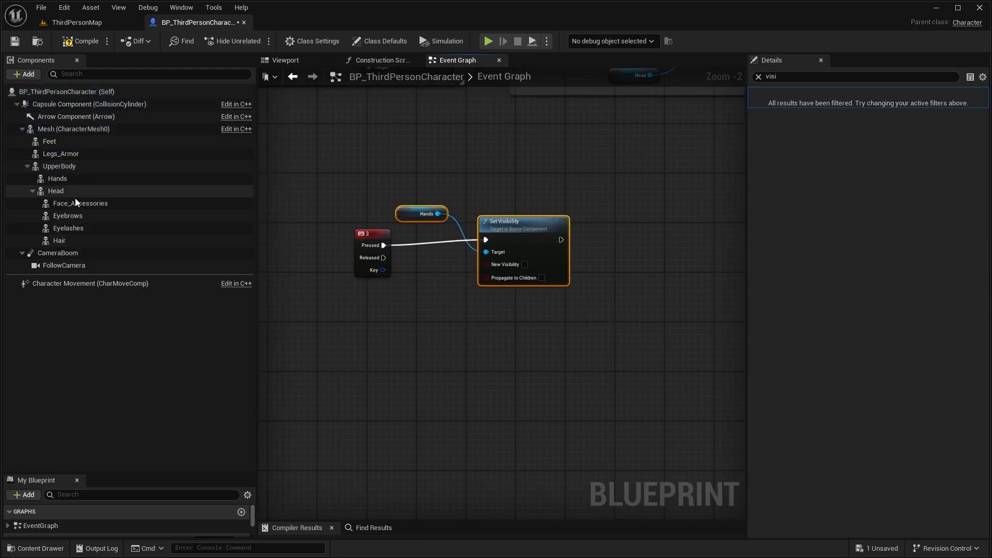
drag(63, 172, 407, 182)
drag(483, 251, 485, 252)
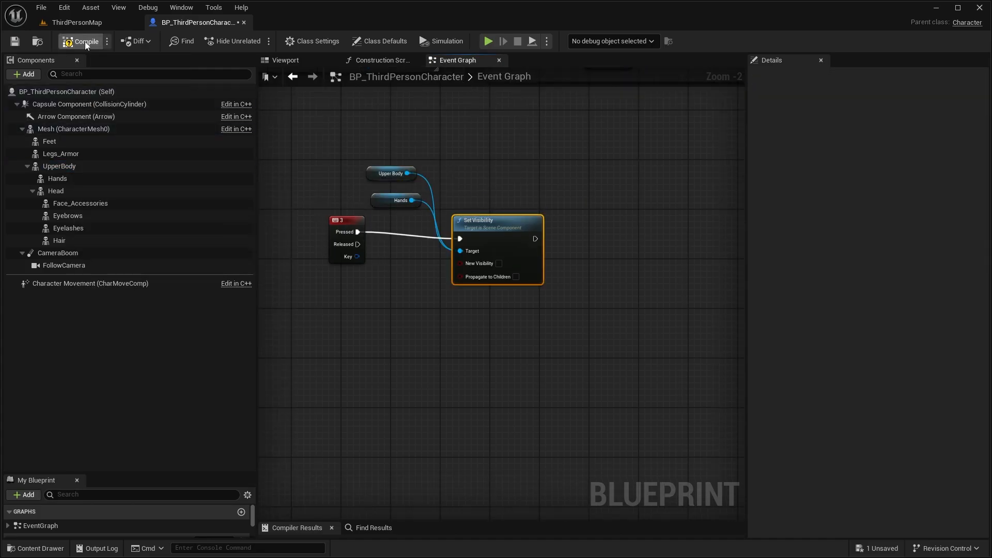
Compile the blueprint and playtest ThirdPersonMap, triggering the 3 key event and moving the character around to check the hidden body parts
click(85, 41)
click(44, 22)
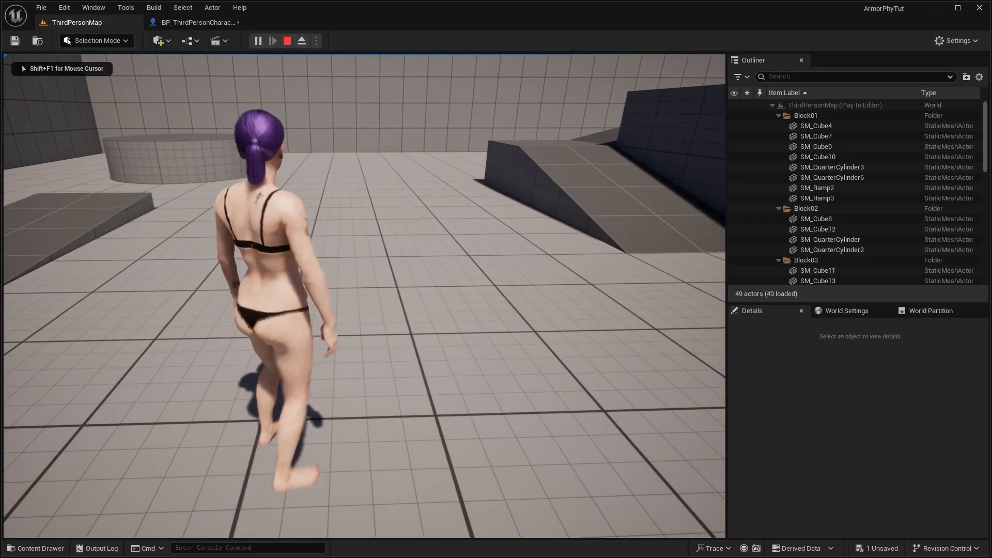
key(3)
key(w)
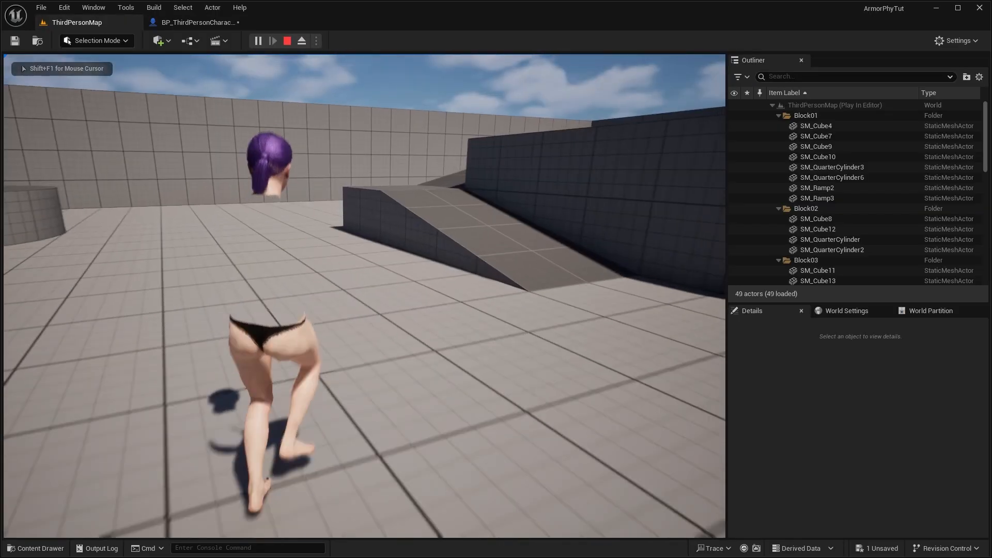
key(s)
key(d)
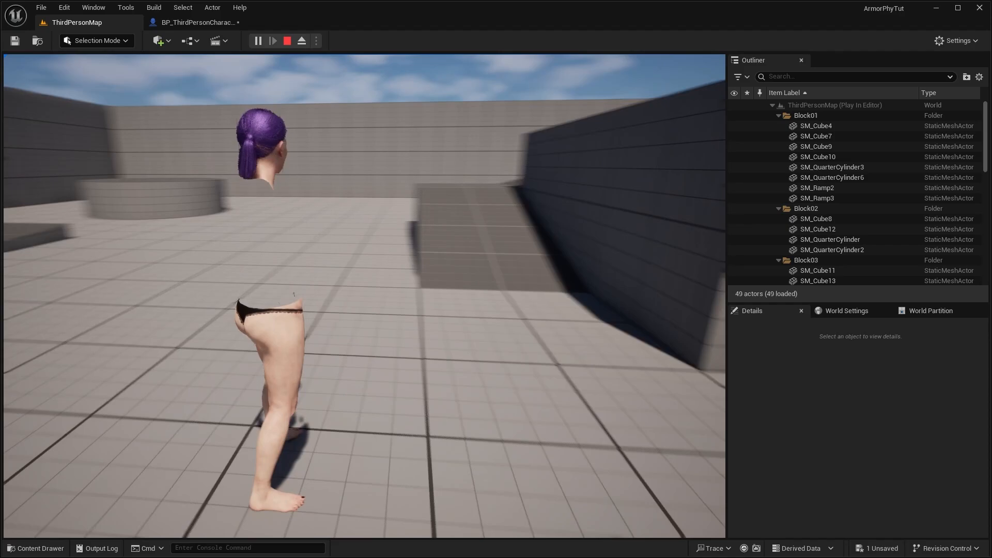
key(w)
key(a)
key(a)
key(w)
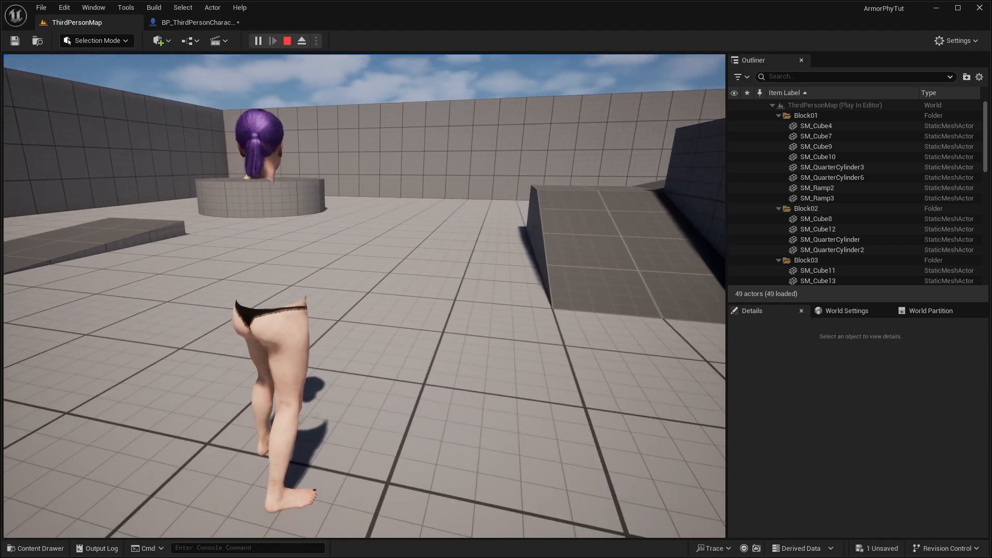
key(a)
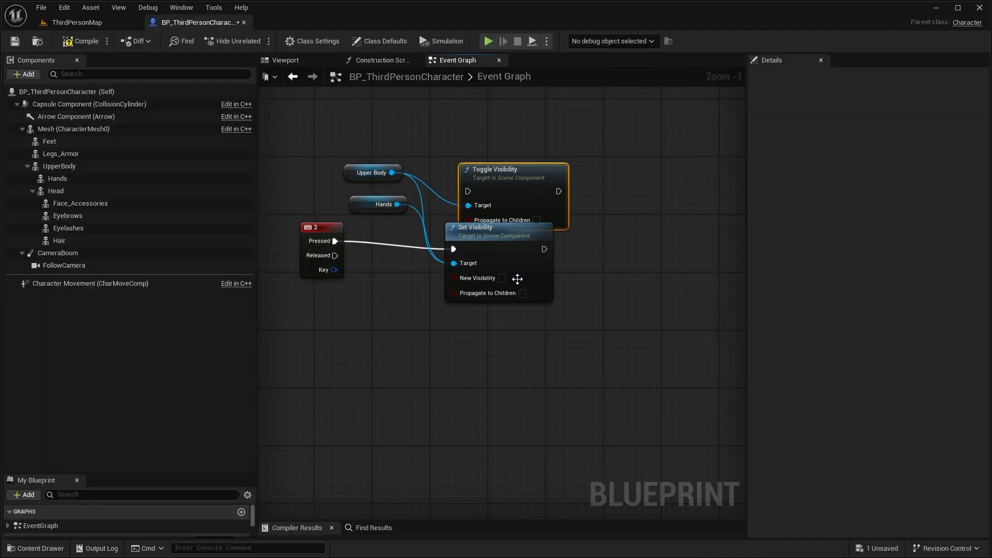
Replace the Set Visibility node with Toggle Visibility, targeting Upper Body and Hands and driven by the 3 key's Pressed output
drag(520, 186, 520, 164)
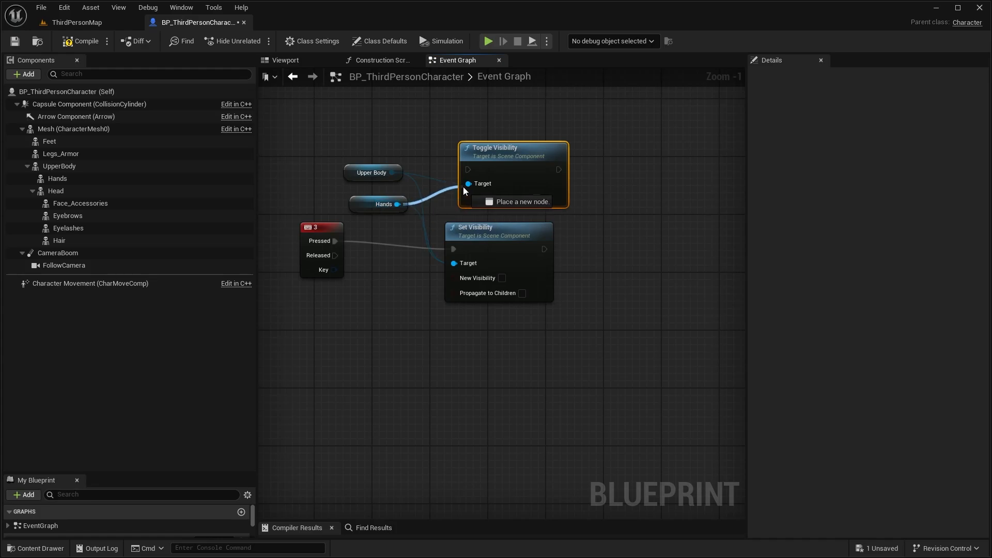
drag(469, 172, 494, 249)
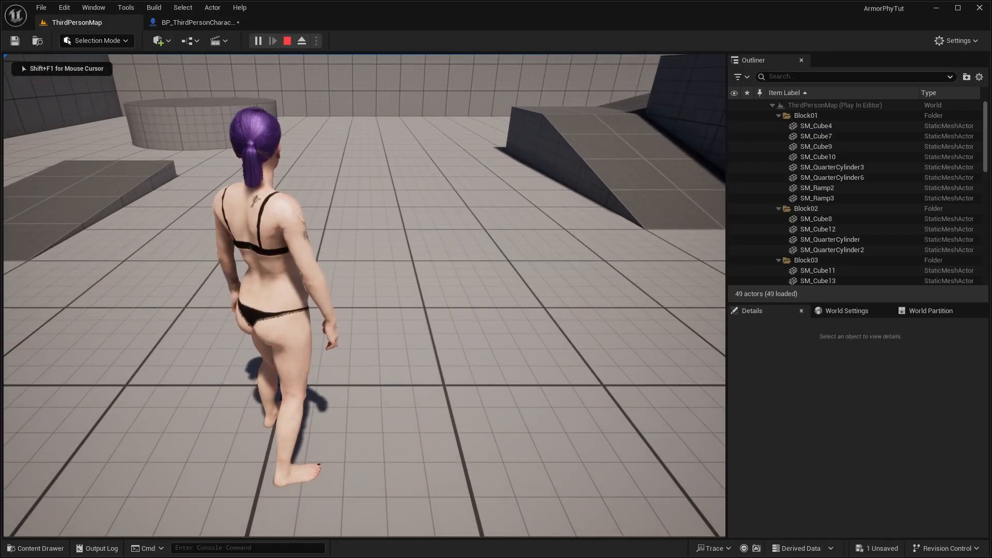
Playtest the level to check toggling the upper body and hands while the character moves
key(w)
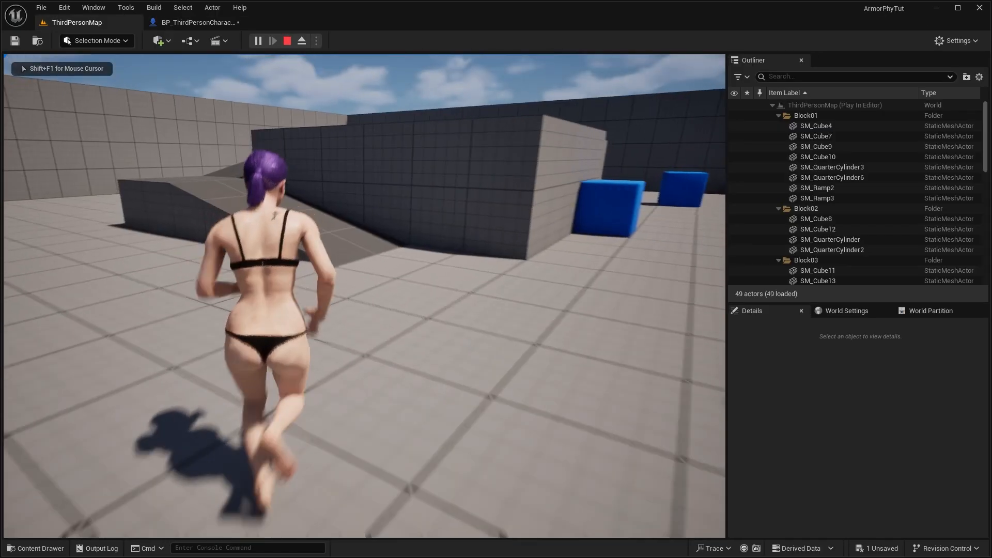
key(s)
key(1)
key(w)
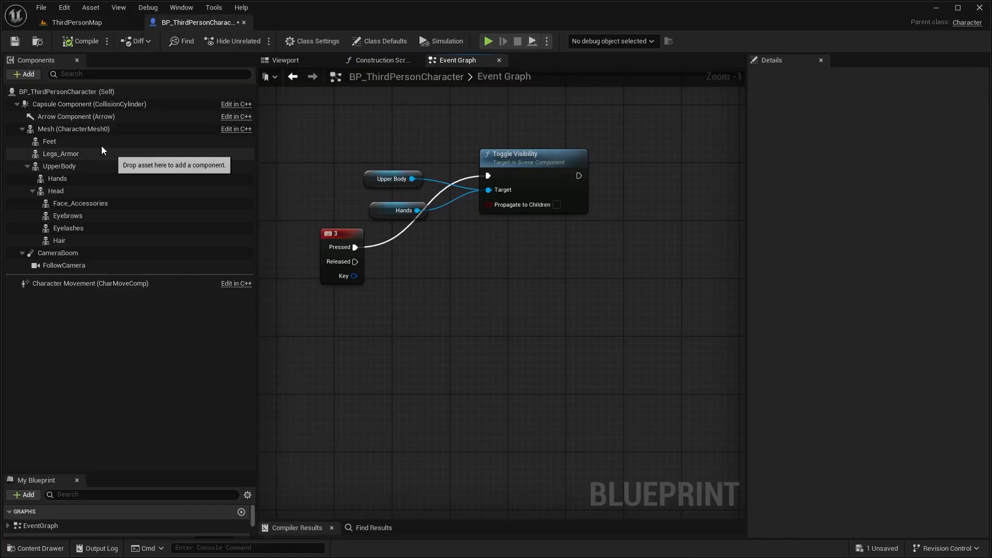
Add a Mesh reference as the Toggle Visibility target in place of Upper Body and Hands, and move the node beside the 3 key event
click(67, 128)
drag(67, 128, 406, 264)
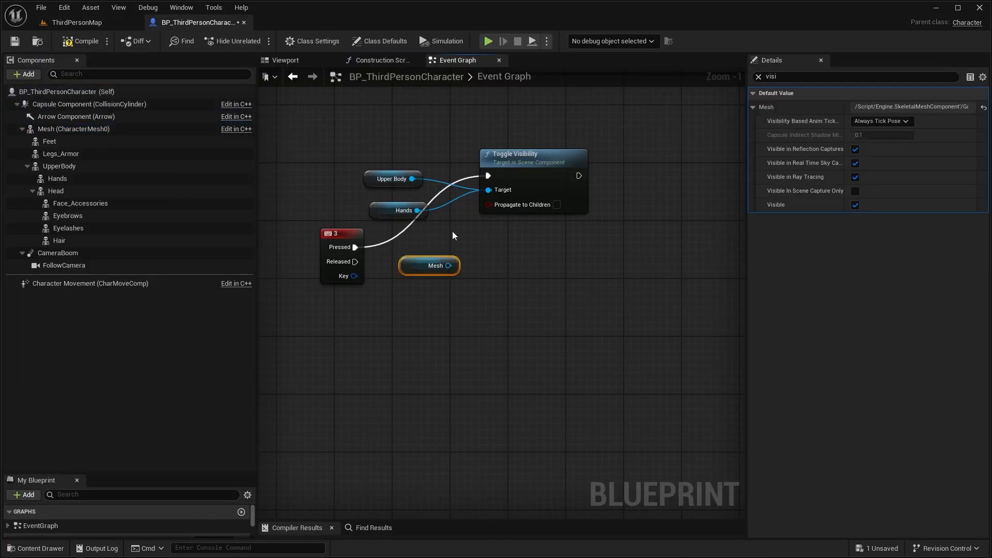
alt+click(467, 187)
drag(523, 172, 530, 222)
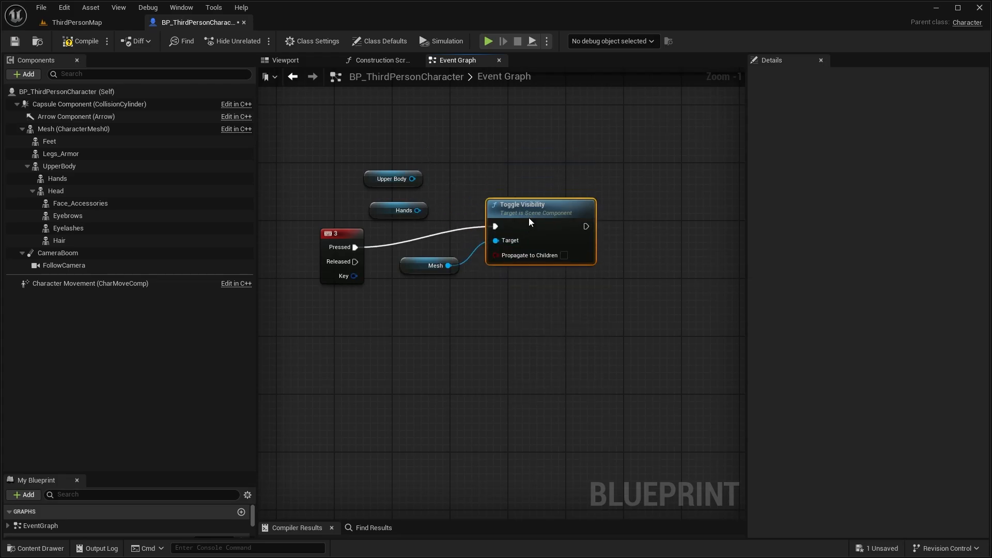
Play ThirdPersonMap and run the character around to check the visibility toggle on the leg mesh
click(92, 27)
click(257, 41)
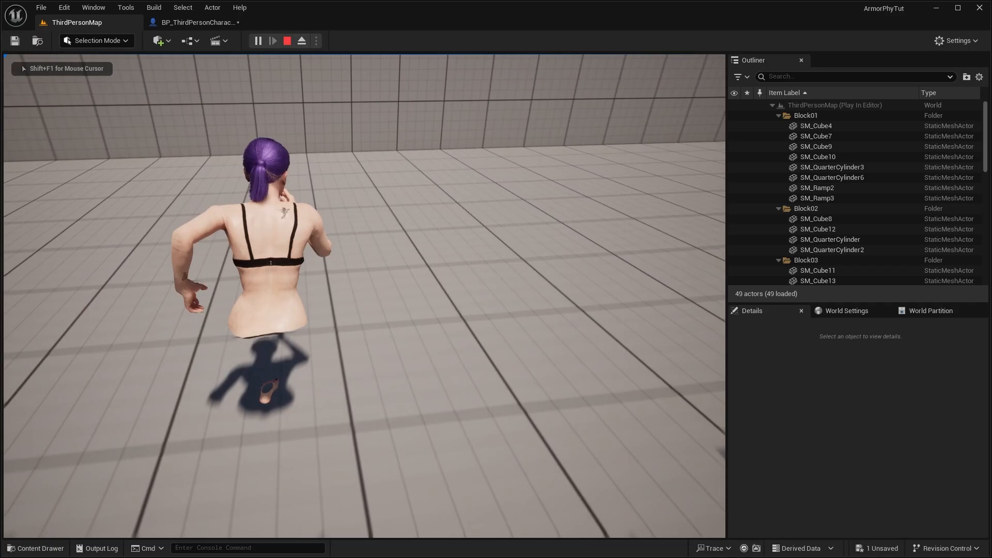
key(d)
key(s)
key(w)
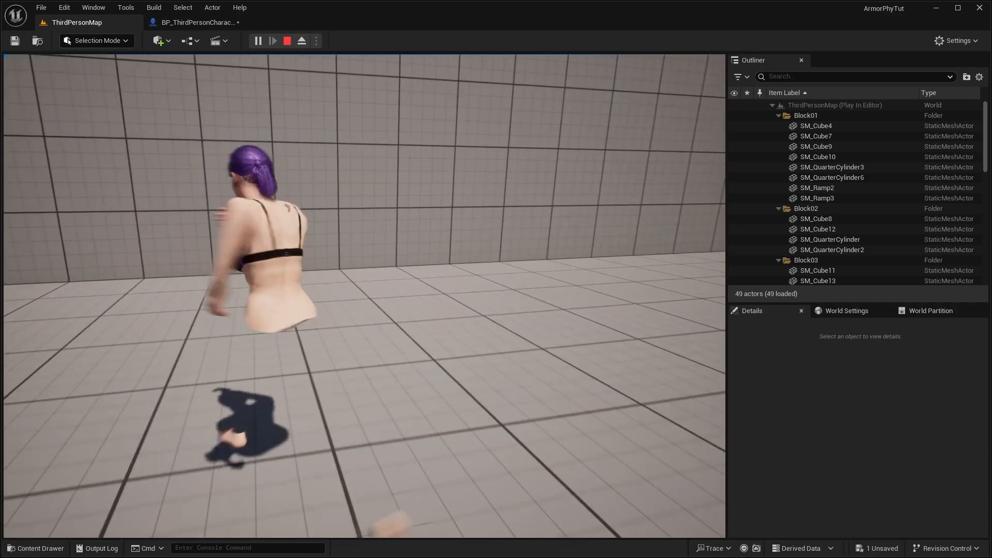
key(s)
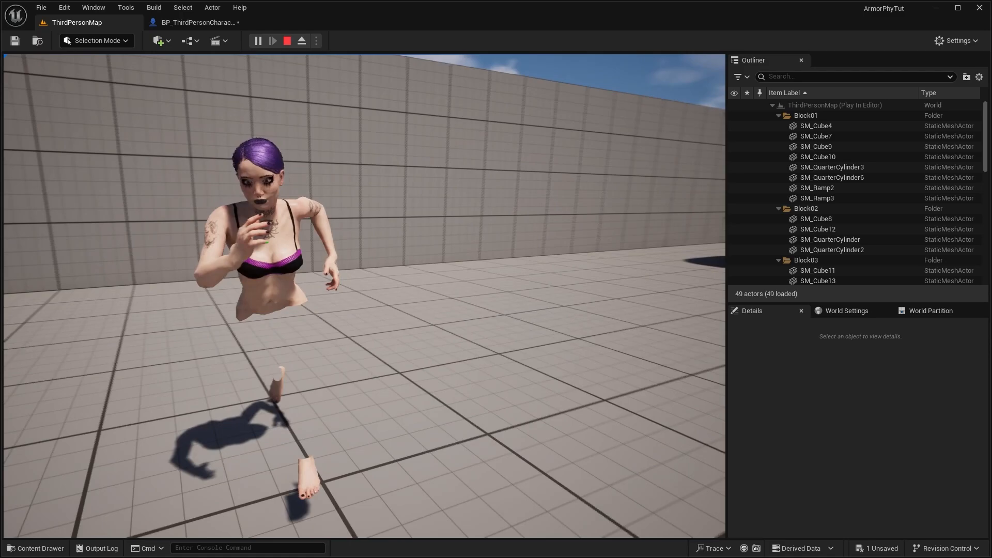
Run the character toward the camera and stop it to inspect the body with the leg mesh toggled
key(s)
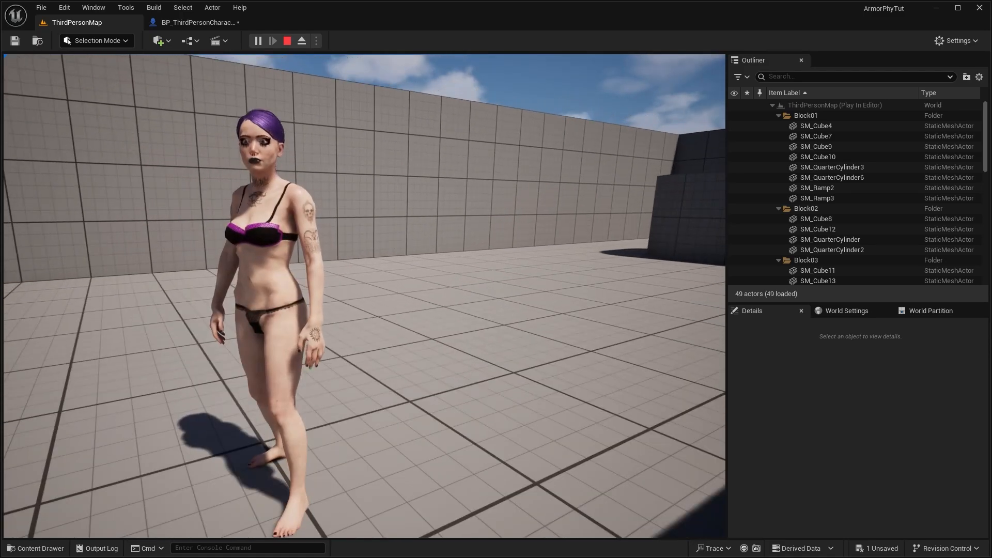
key(s)
key(a)
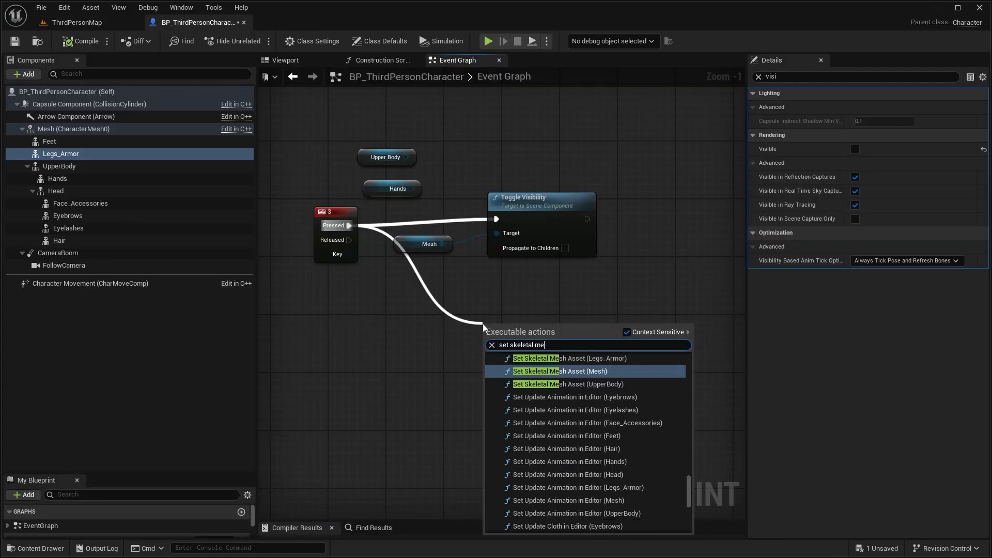
Add a Set Skeletal Mesh Asset node driven by the 3 key's Pressed output, moving the disconnected Toggle Visibility and Mesh nodes out of the way
click(589, 360)
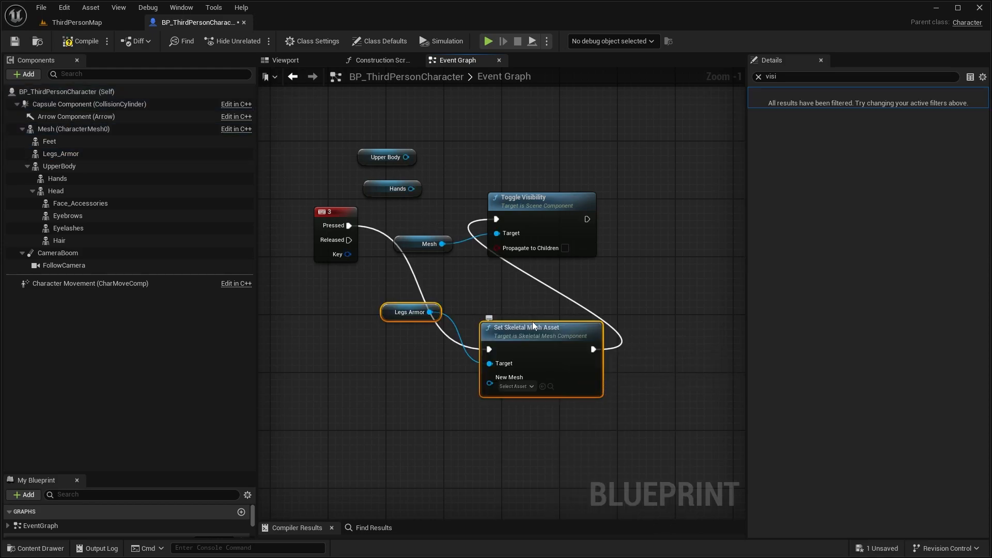
click(540, 290)
click(549, 207)
alt+click(482, 228)
ctrl+click(425, 244)
drag(538, 236, 589, 157)
drag(532, 333, 532, 209)
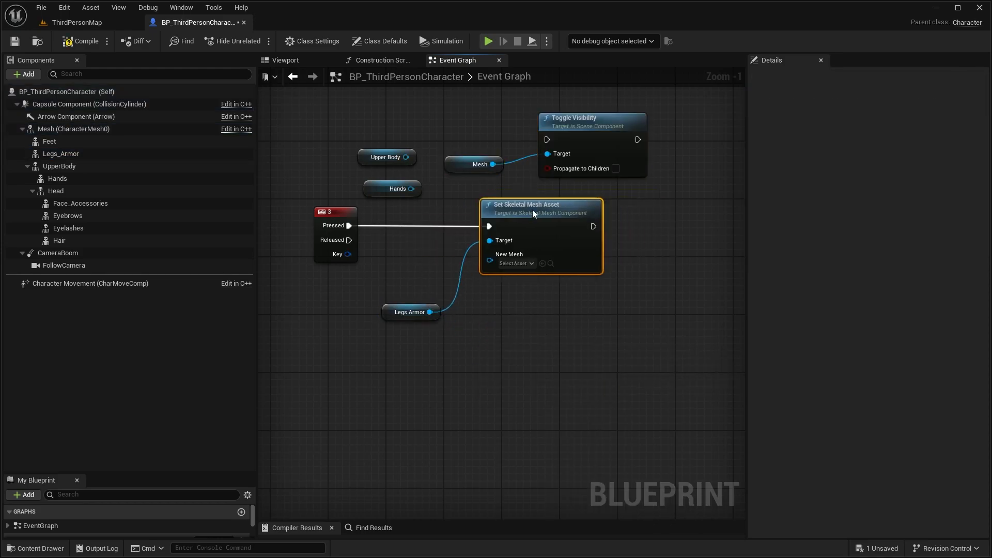
right_drag(532, 210, 522, 195)
Replace the Legs Armor reference with Mesh as the Set Skeletal Mesh Asset target, and set New Mesh to Legs_Corruptor
drag(61, 129, 464, 243)
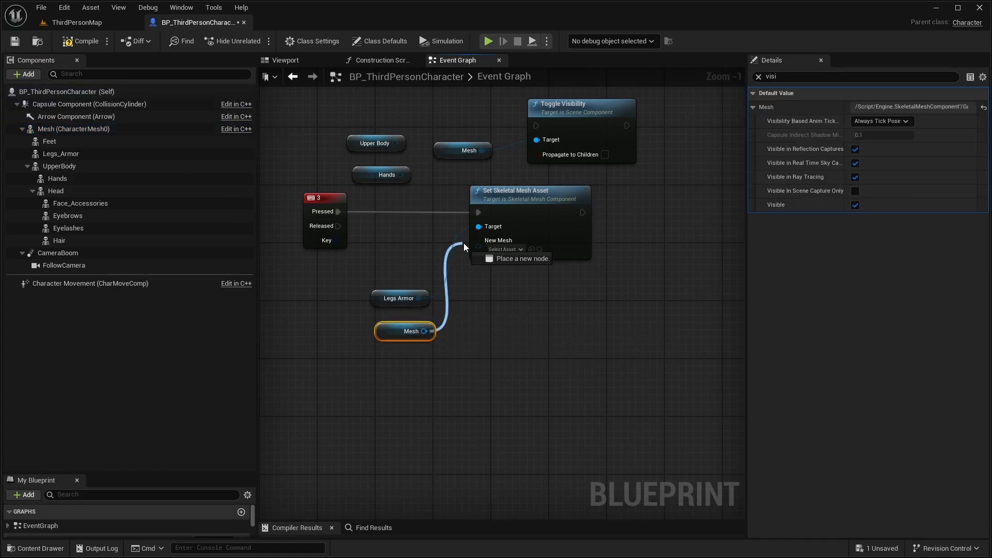
click(399, 298)
key(Delete)
drag(408, 331, 372, 287)
click(502, 250)
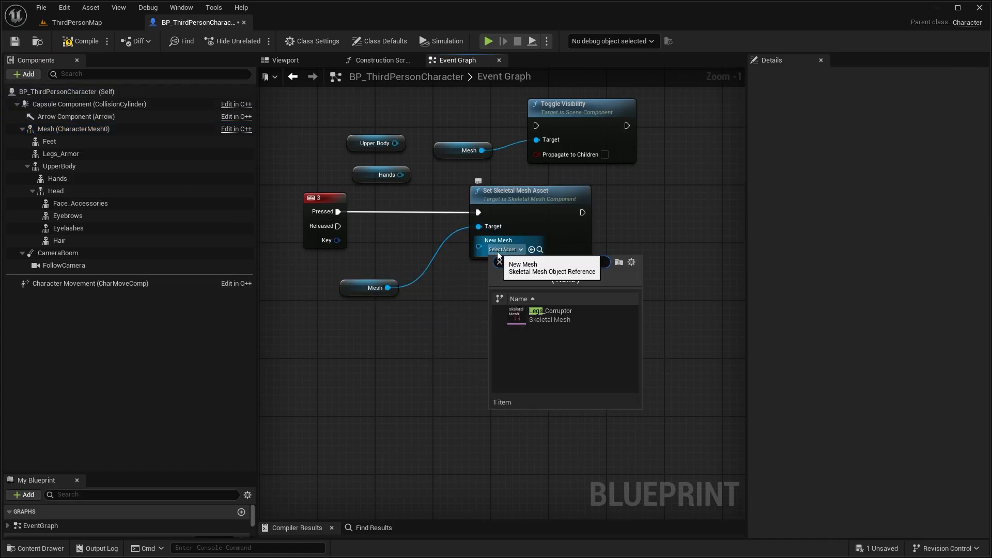
click(589, 319)
Chain a Set Material node after Set Skeletal Mesh Asset, targeting Mesh with material Legs_Corruptor_MI
text(r)
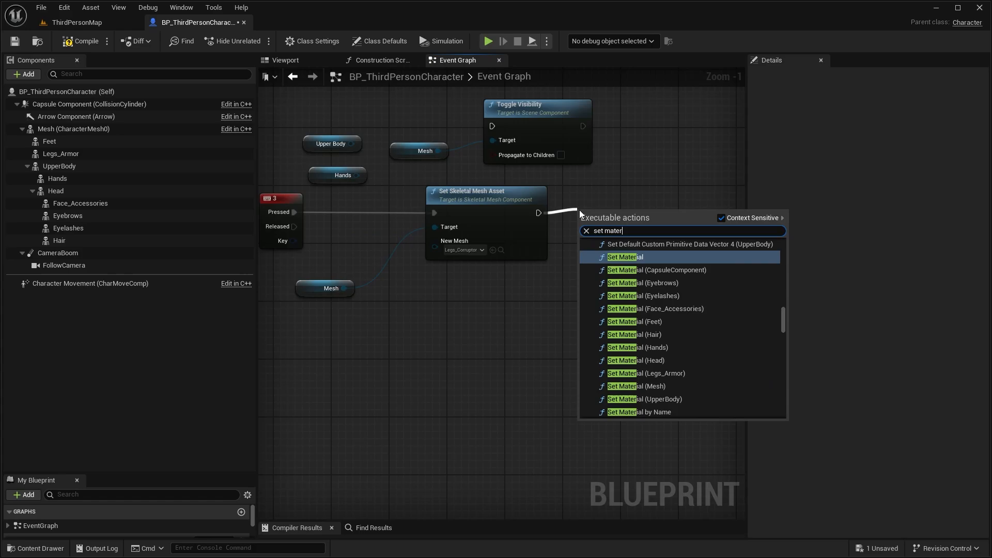
click(644, 257)
click(627, 268)
text(leg c)
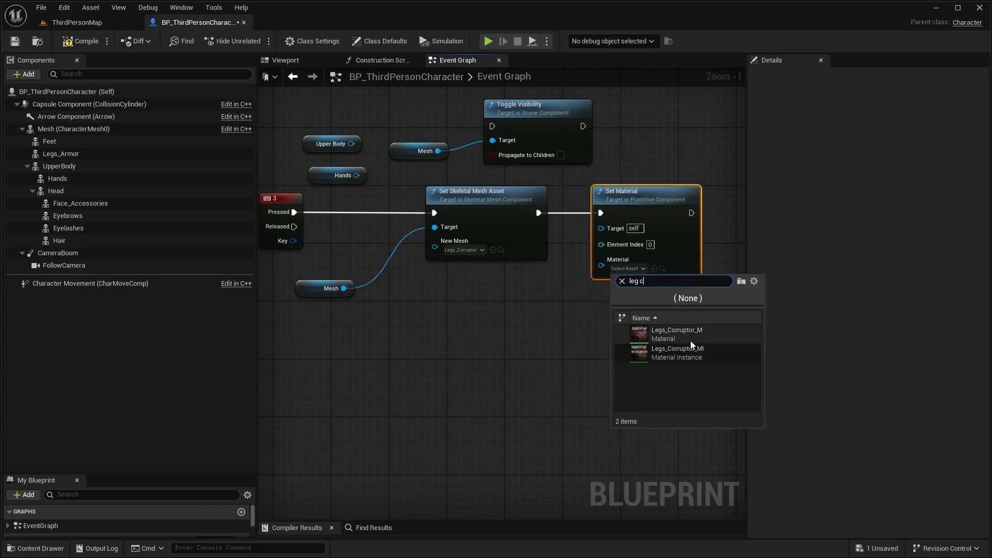
click(699, 354)
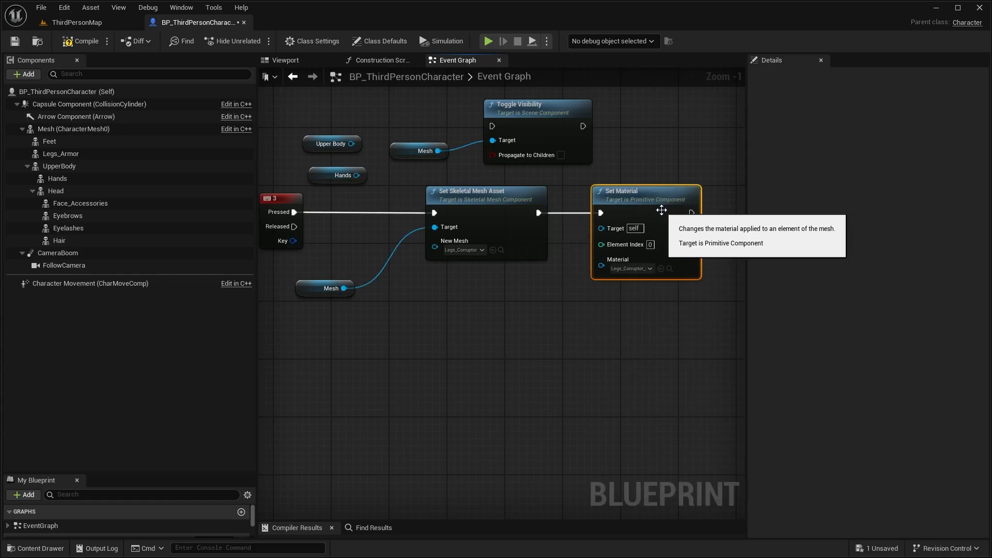
drag(344, 288, 602, 229)
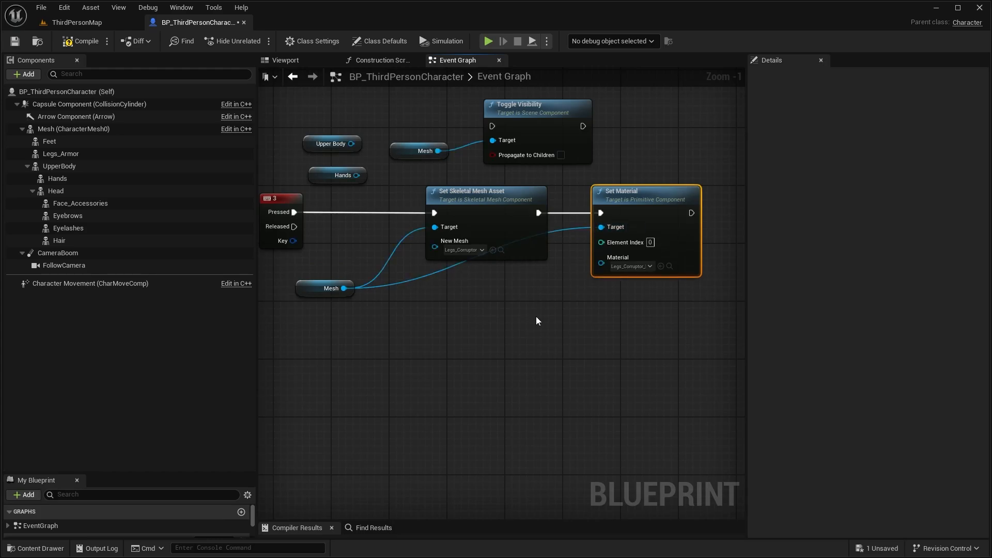
right_drag(536, 316, 561, 320)
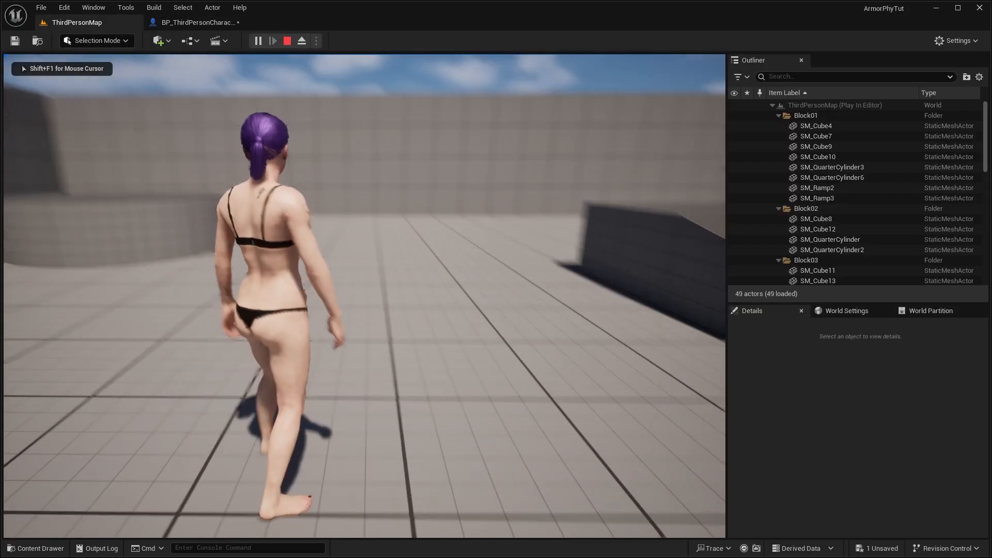
Playtest the level, triggering the leg armor swap with 3 and running the character around to check it
key(3)
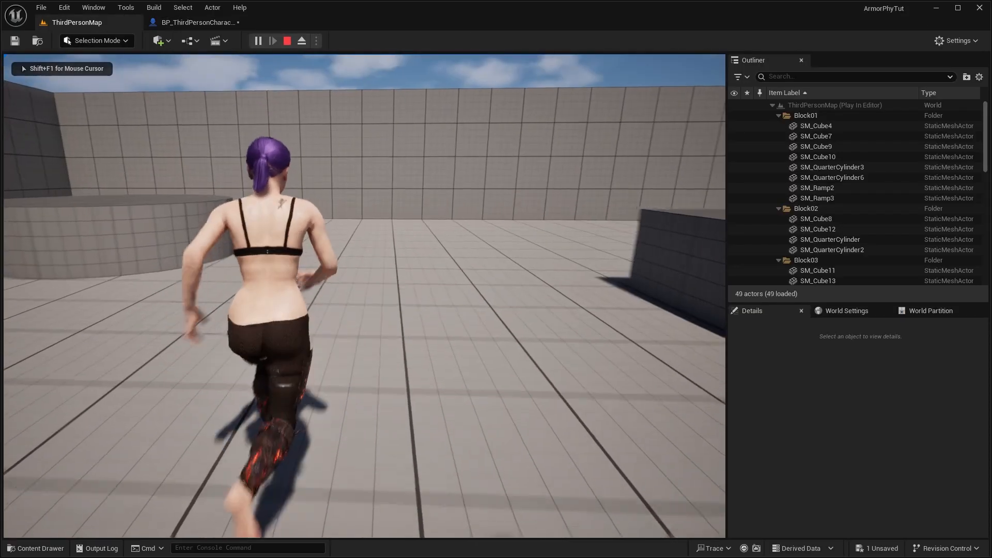
key(a)
key(w)
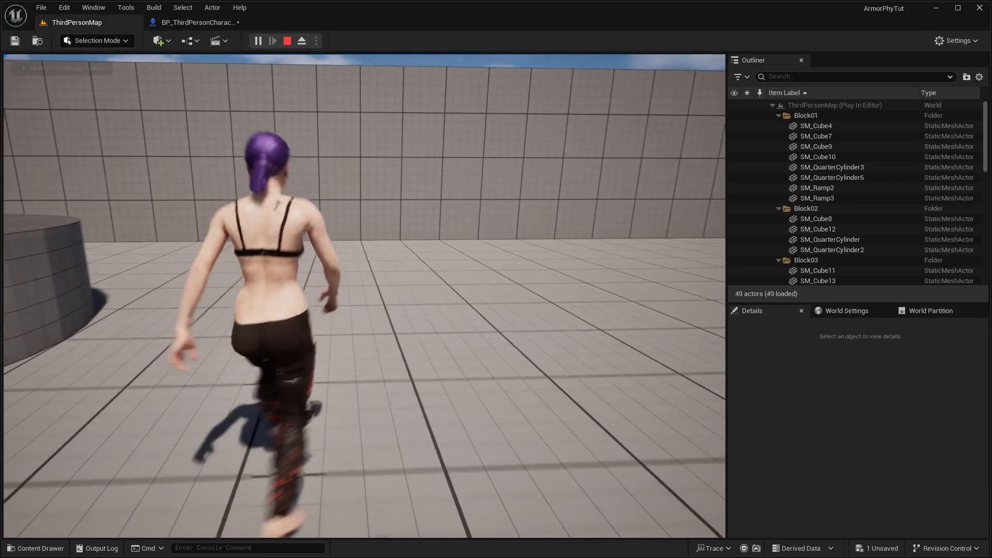
key(w)
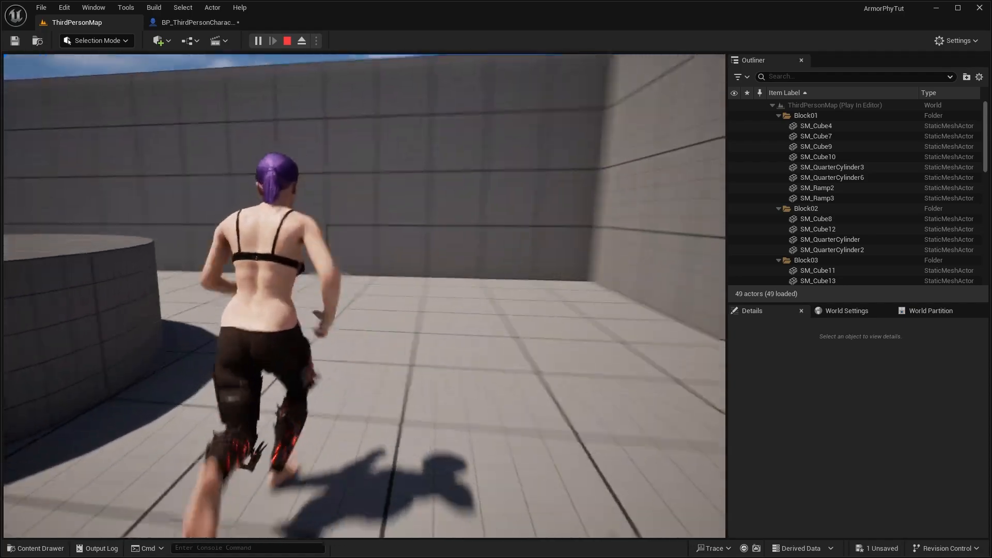
key(w)
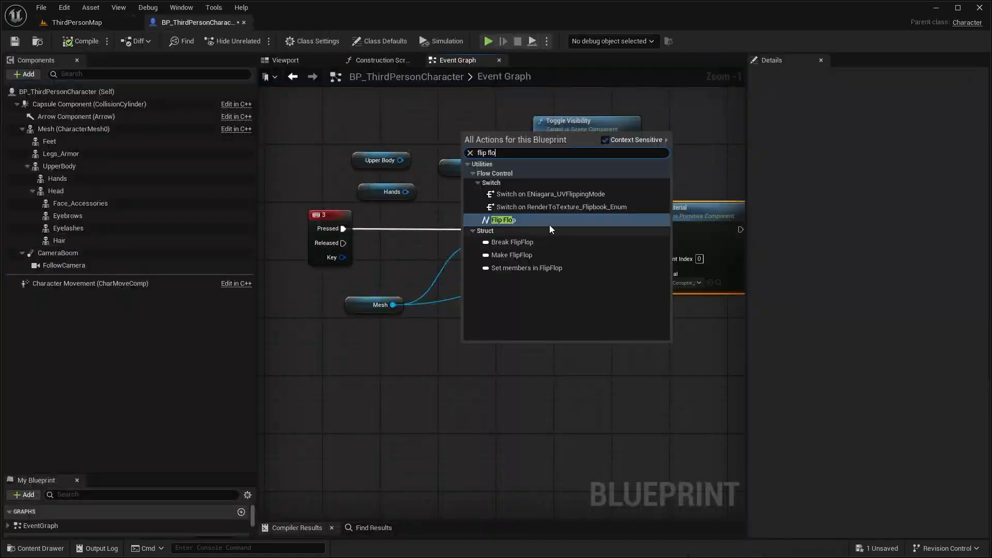
Insert a Flip Flop with output A driving Set Skeletal Mesh Asset, and duplicate the Set Skeletal Mesh Asset and Set Material pair below
click(543, 221)
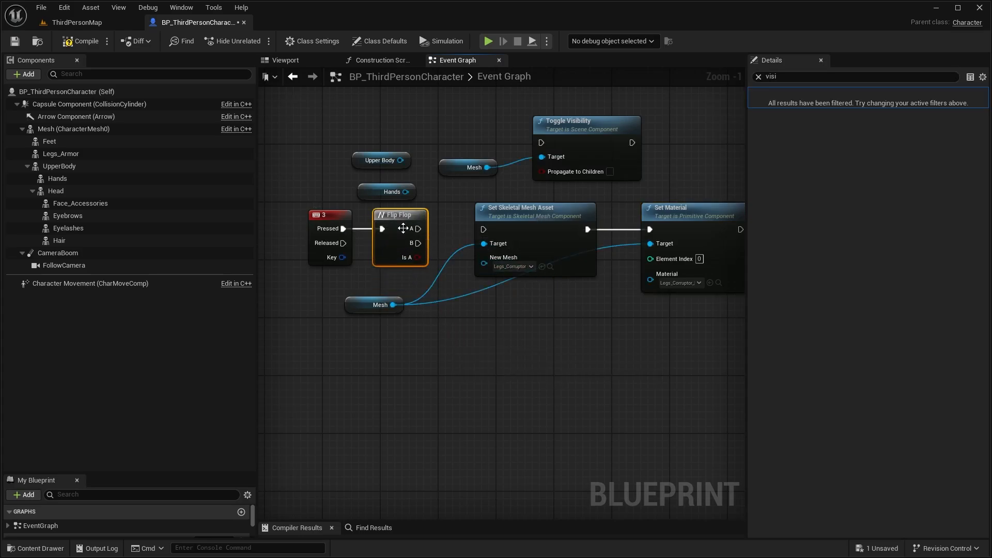
drag(485, 229, 486, 229)
right_drag(477, 362, 416, 330)
drag(440, 290, 597, 205)
key(ctrl+c)
key(ctrl+v)
click(476, 275)
right_drag(480, 274, 498, 252)
Set the duplicated nodes to LowerBody and Lower_Body_M, drive them from Flip Flop's B output, and connect Mesh to both targets
click(484, 339)
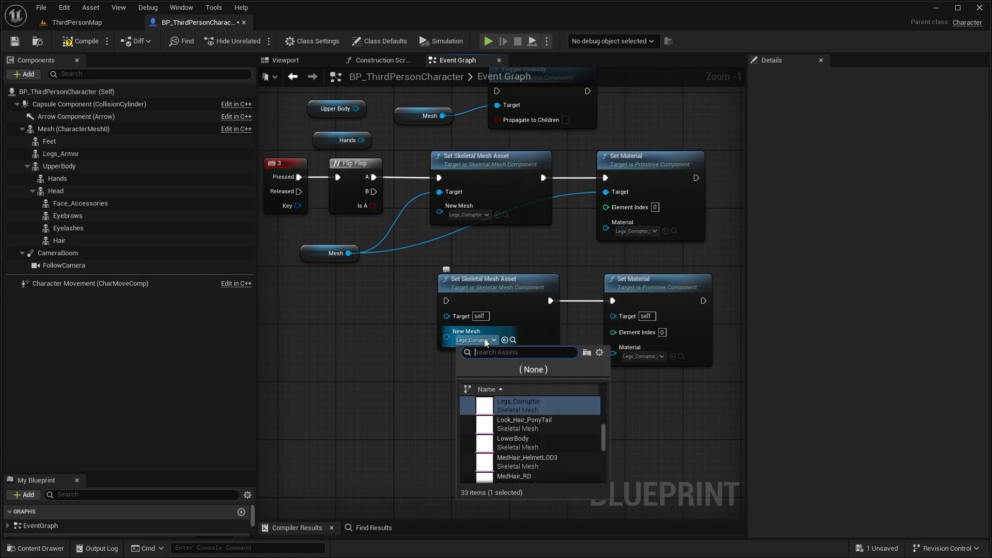
text(lower)
click(516, 404)
click(641, 357)
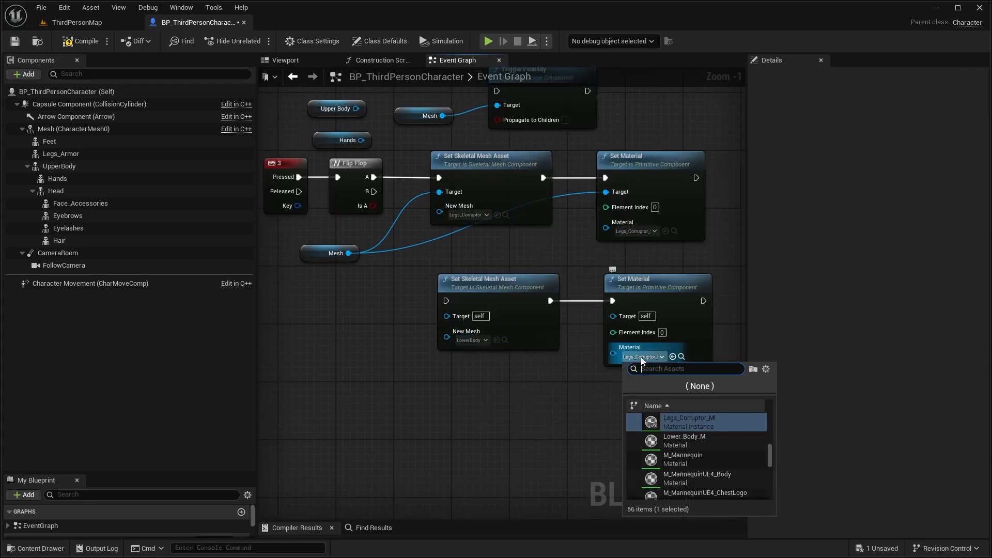
text(lower)
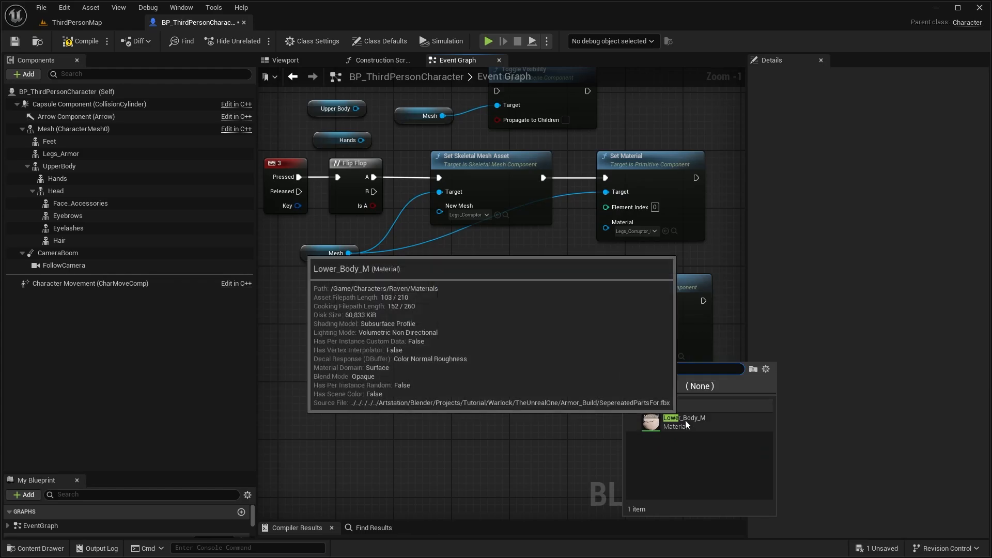
click(686, 421)
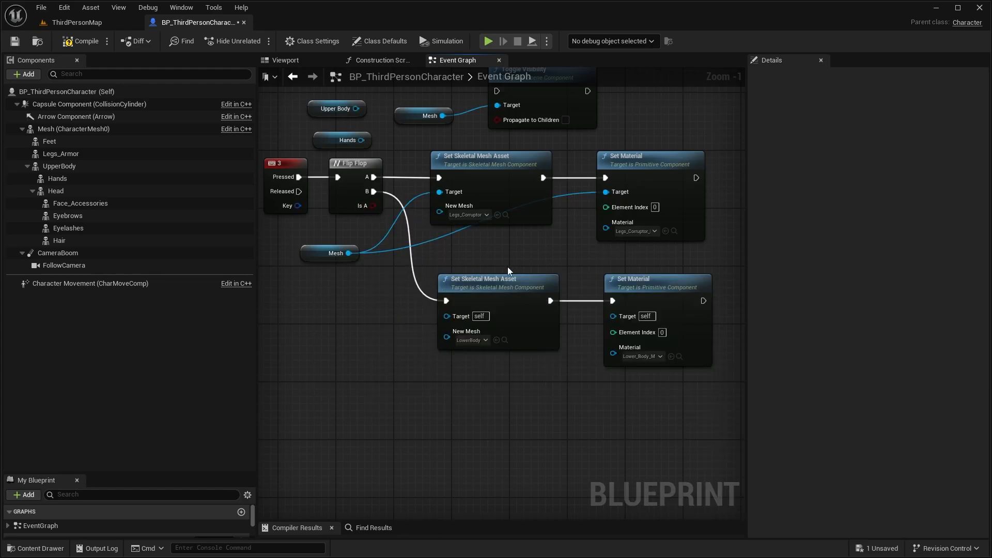
drag(439, 321, 447, 317)
drag(341, 261, 564, 322)
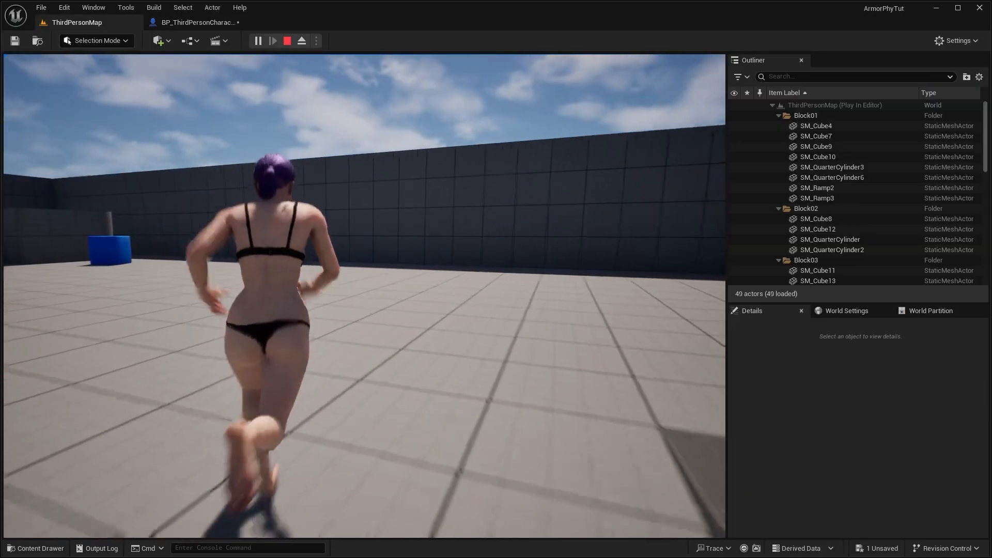
Playtest the level to check that the legs switch between armor and bare mesh while the character runs
key(1)
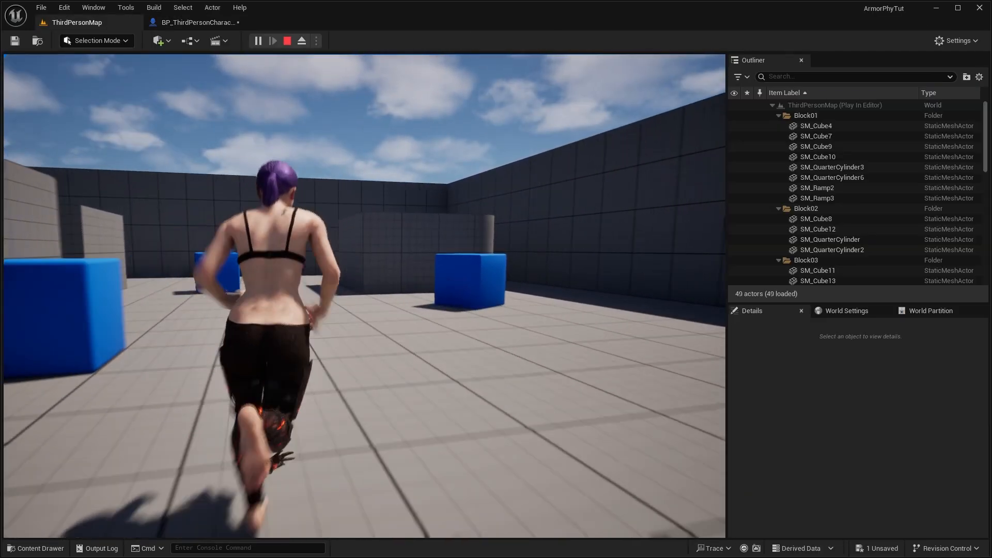
key(1)
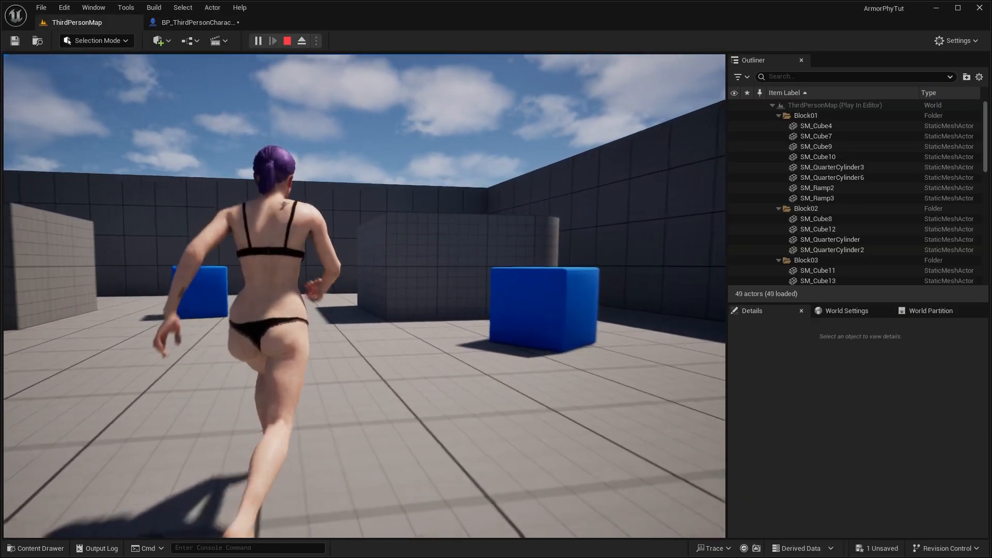
key(1)
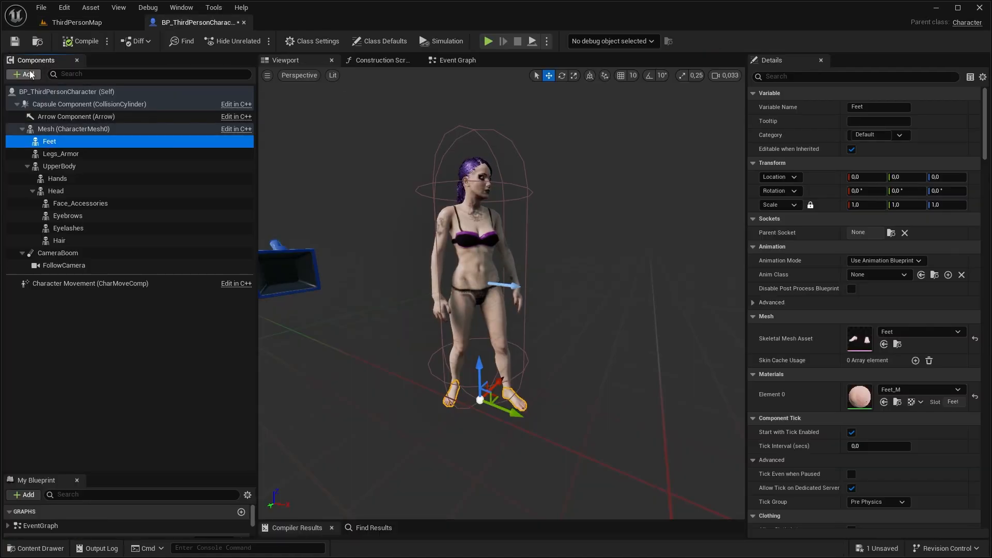
Add a skeletal mesh component named Feet_Armor under Feet, and assign it the Feet_Corruptor mesh
click(31, 75)
text(ske)
click(65, 123)
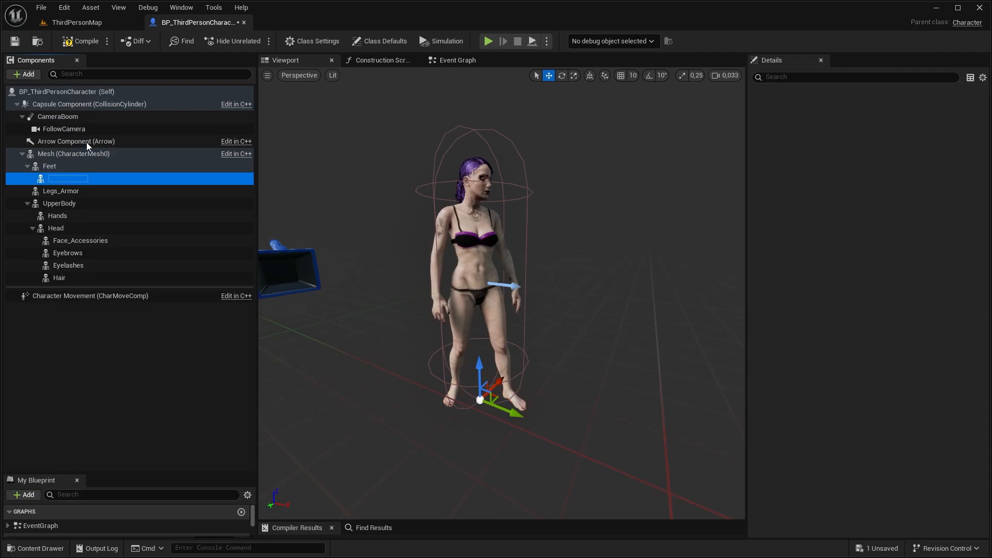
text(Feet_Armor)
key(Return)
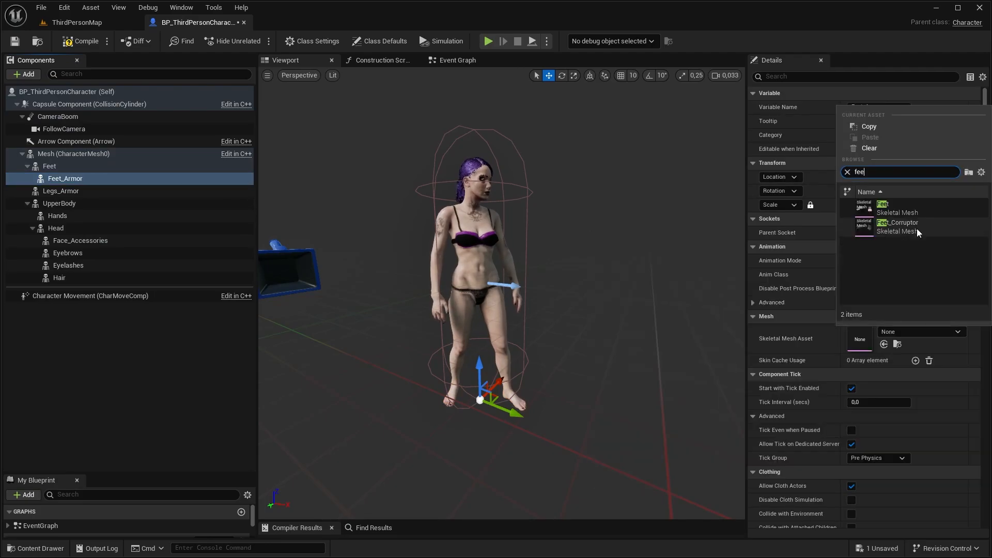
click(873, 222)
Duplicate the 3 key event in the Event Graph, set its input key to 4, and connect Pressed to Toggle Visibility for Feet_Armor
click(379, 60)
drag(66, 178, 325, 174)
drag(482, 311, 496, 301)
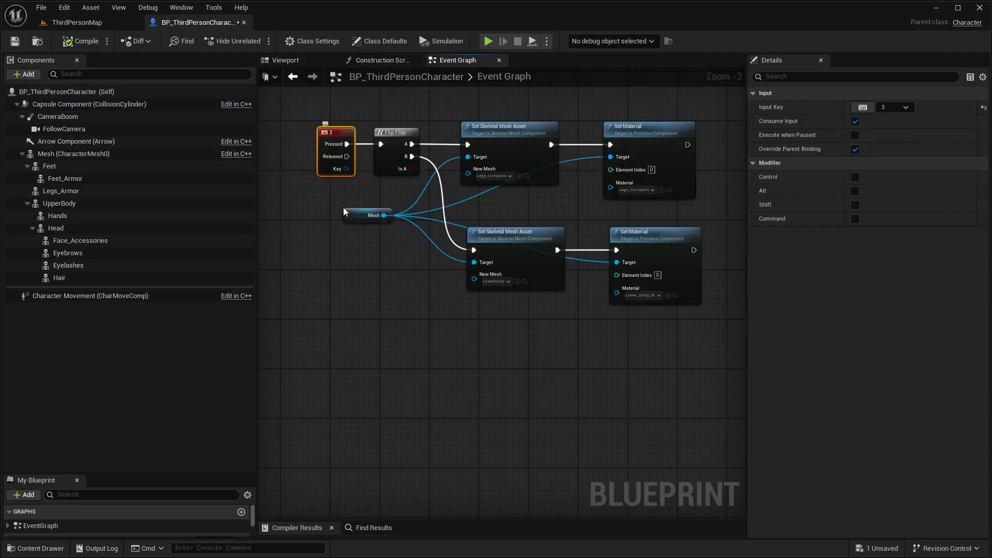
key(ctrl+d)
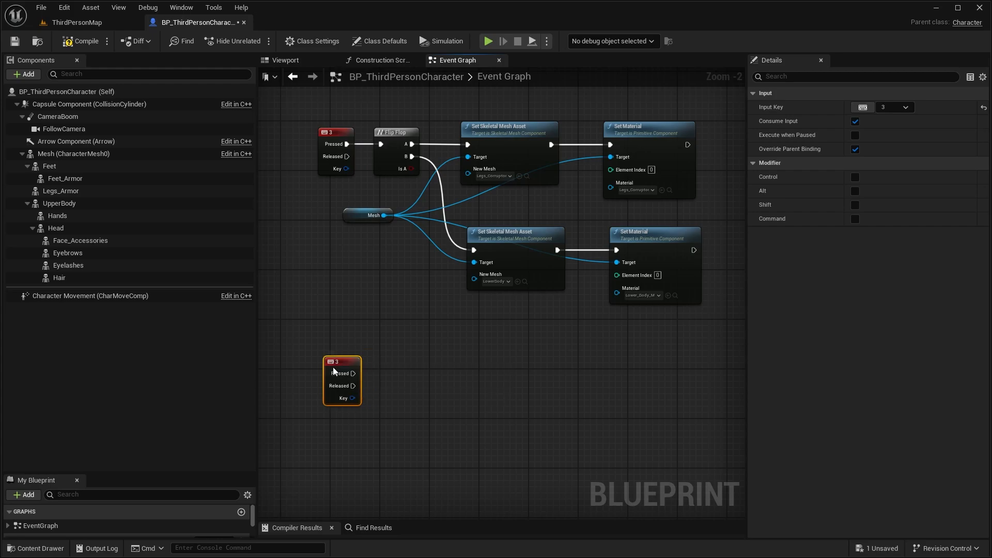
key(4)
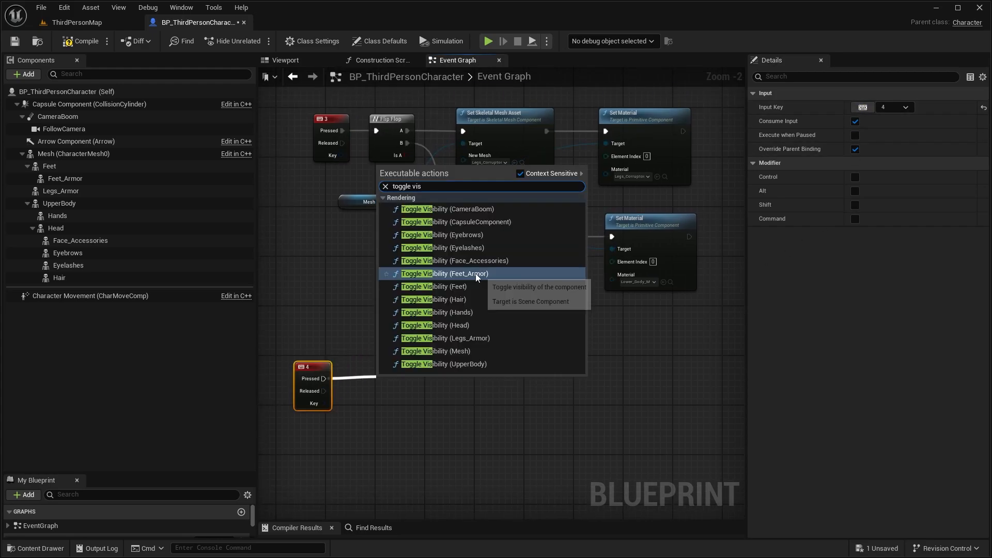
click(476, 274)
drag(429, 384, 476, 365)
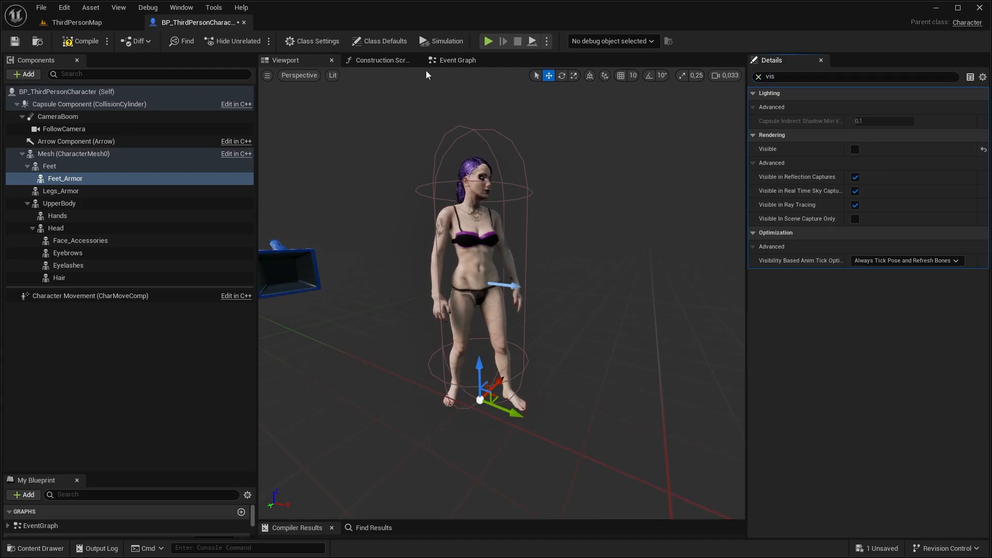
Add a Feet reference and a duplicated Toggle Visibility node beside the Feet Armor toggle, with Feet as its target
drag(50, 166, 543, 299)
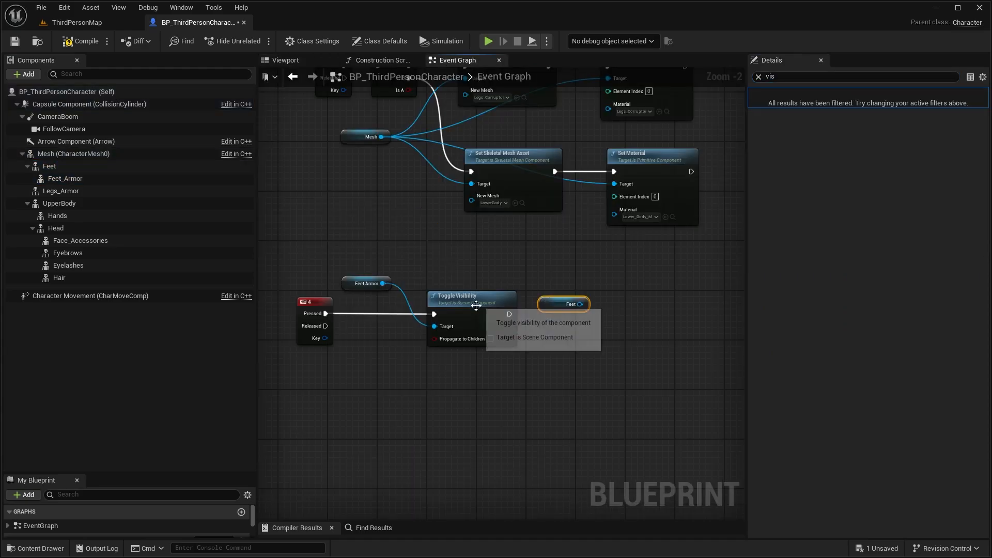
click(475, 304)
key(ctrl+c)
key(ctrl+v)
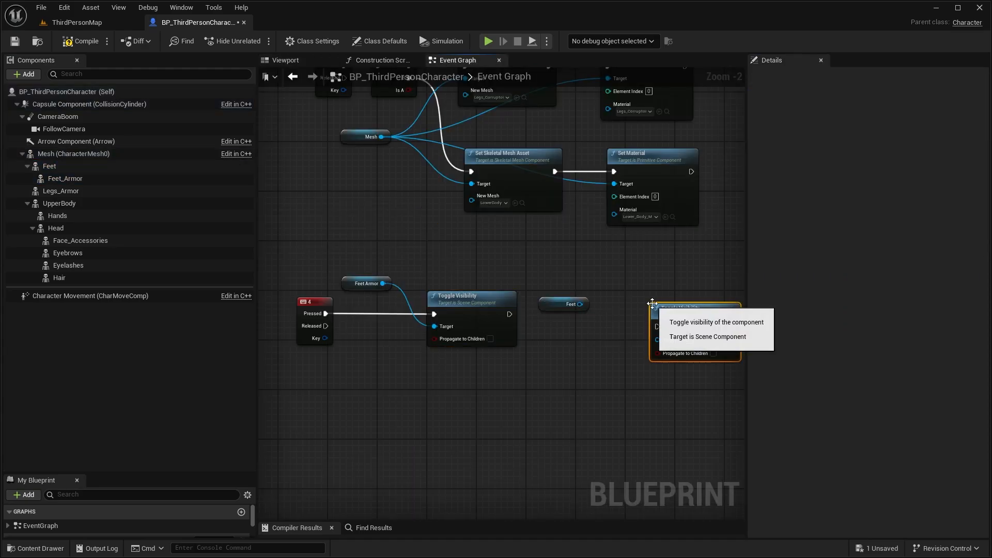
drag(670, 312, 633, 293)
drag(608, 327, 581, 306)
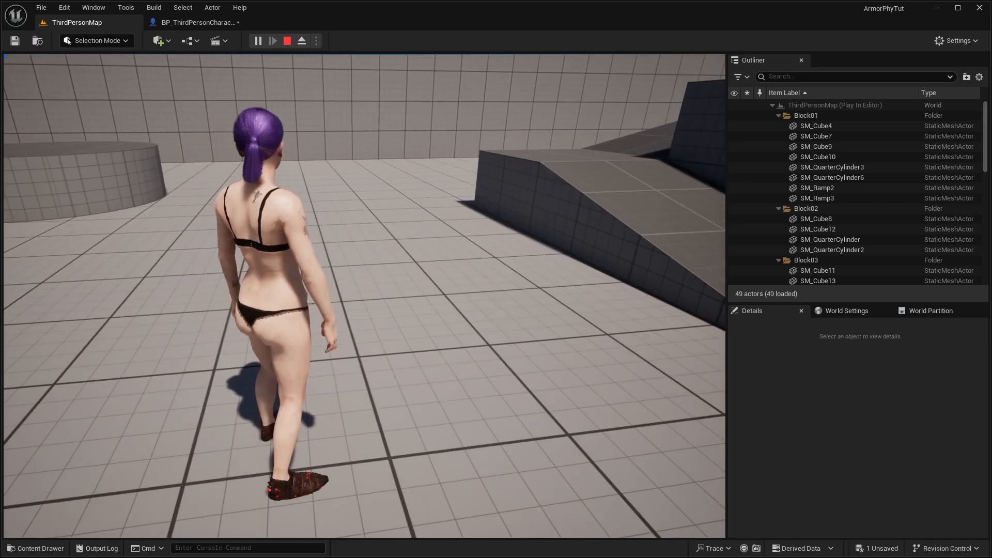
Playtest the level to check the feet armor toggle together with the leg armor swap
key(1)
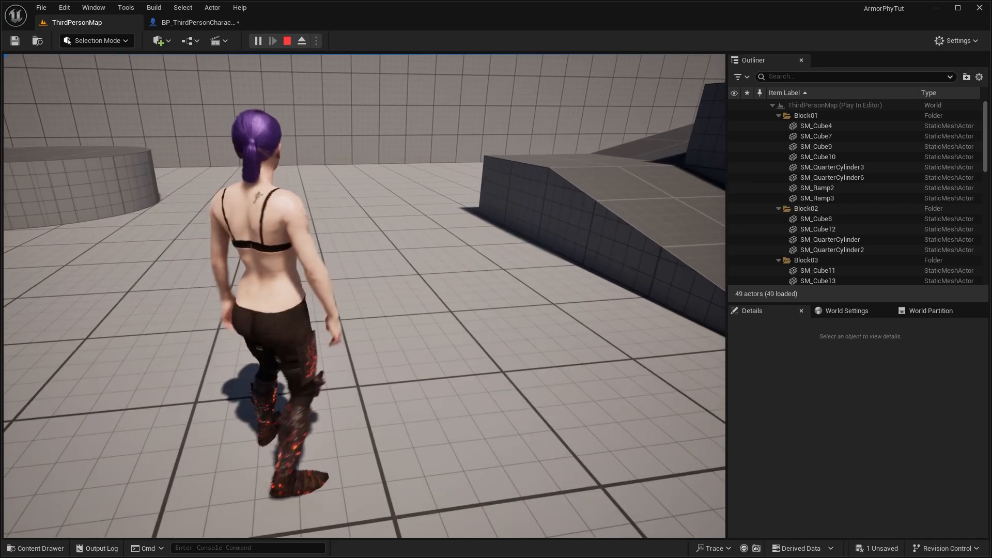
key(1)
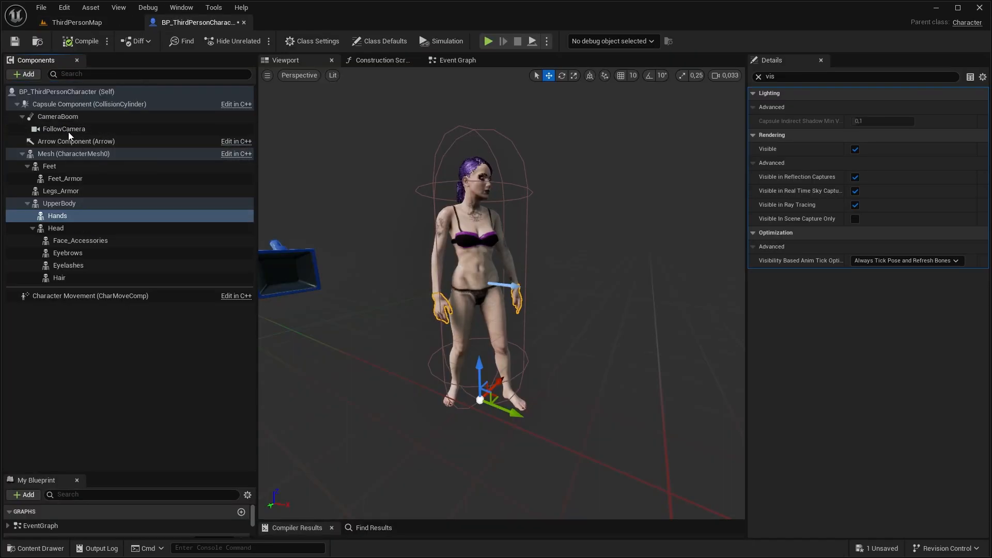
Add a skeletal mesh component named Hands_Armor under Hands, and assign it the Hands_Corruptor mesh
text(Hand)
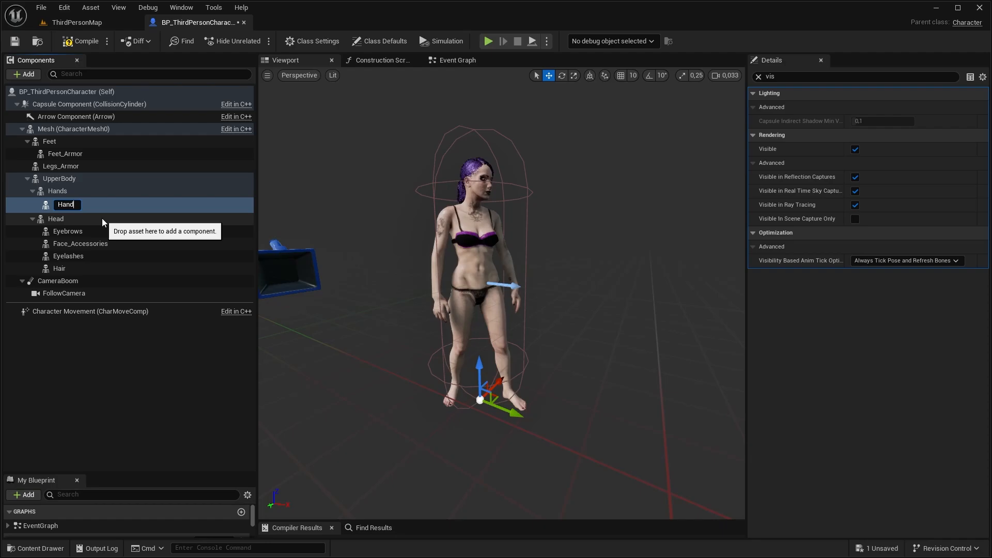
text(s_Armor)
key(Return)
click(932, 333)
text(hand)
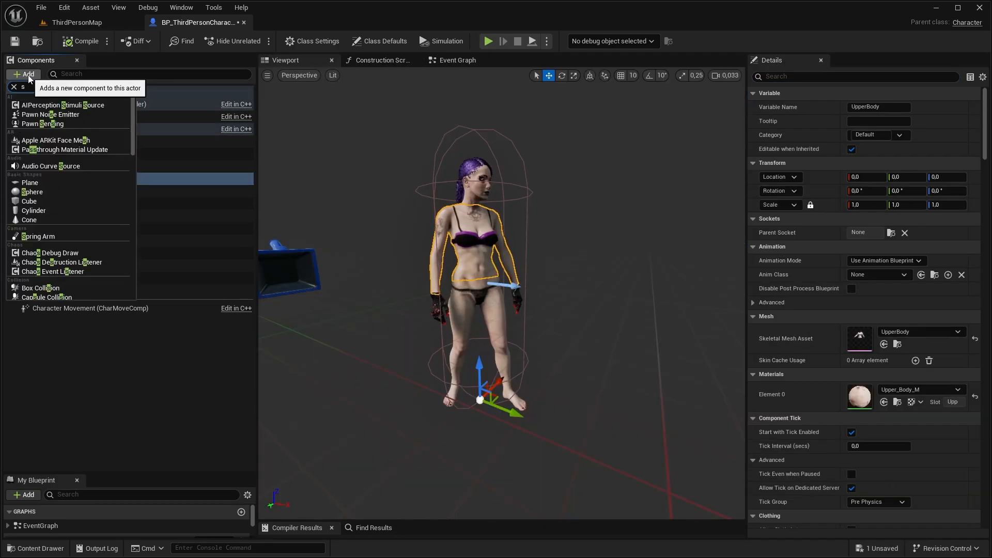
Add a skeletal mesh component named Chest_Armor under UpperBody, and assign it the Chest_Corruptor mesh
click(68, 106)
text(Chest)
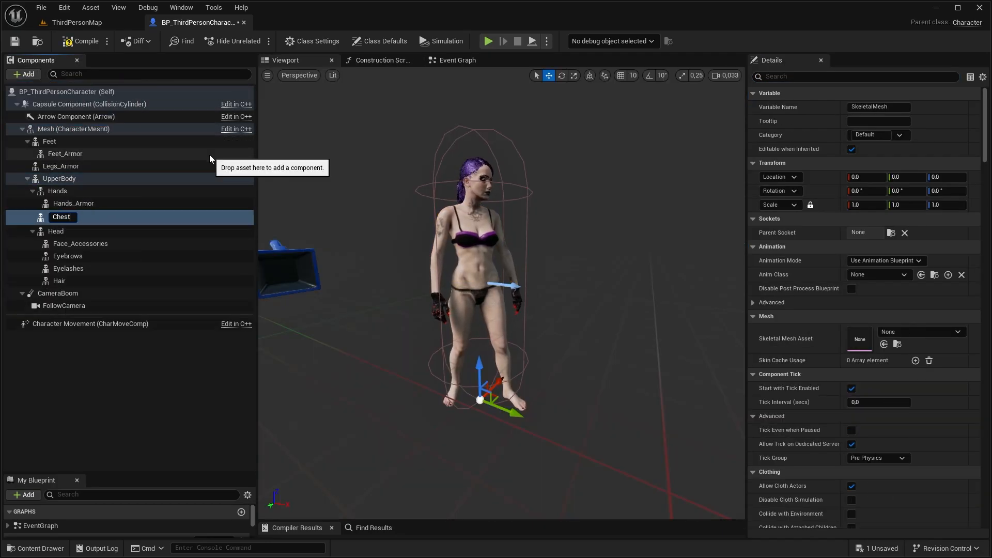
text(_Armor)
key(Return)
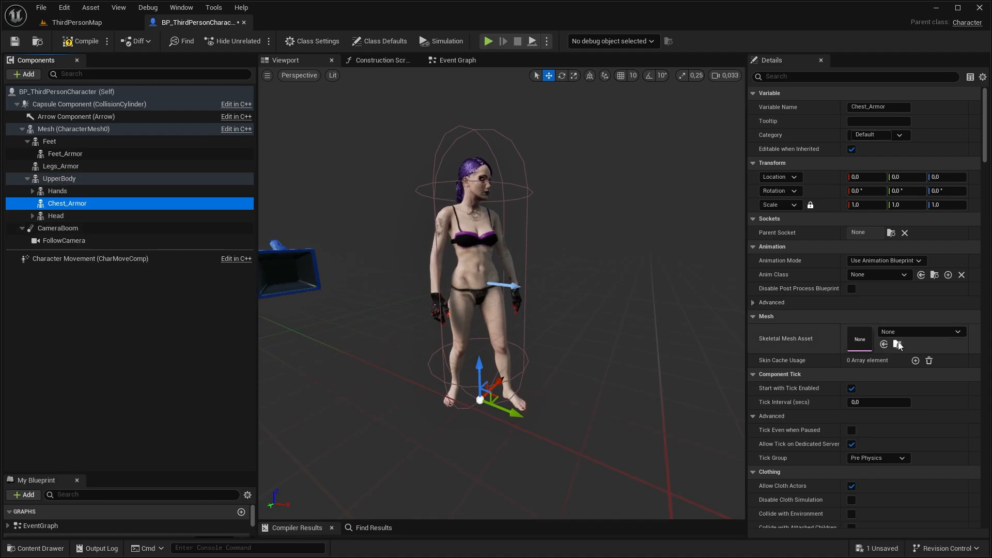
click(921, 332)
click(910, 209)
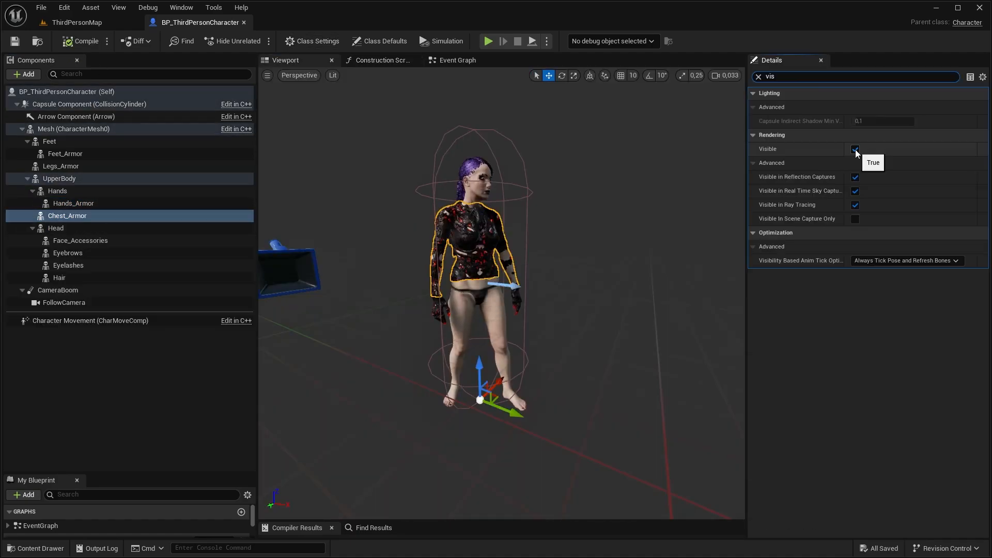
Make the Chest_Armor and Hands_Armor components invisible by default
click(855, 149)
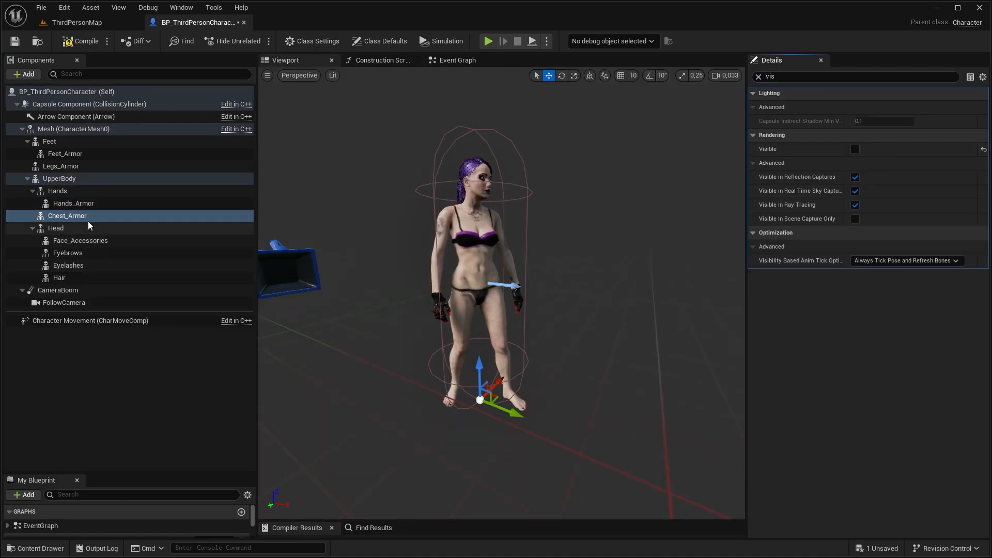
click(73, 204)
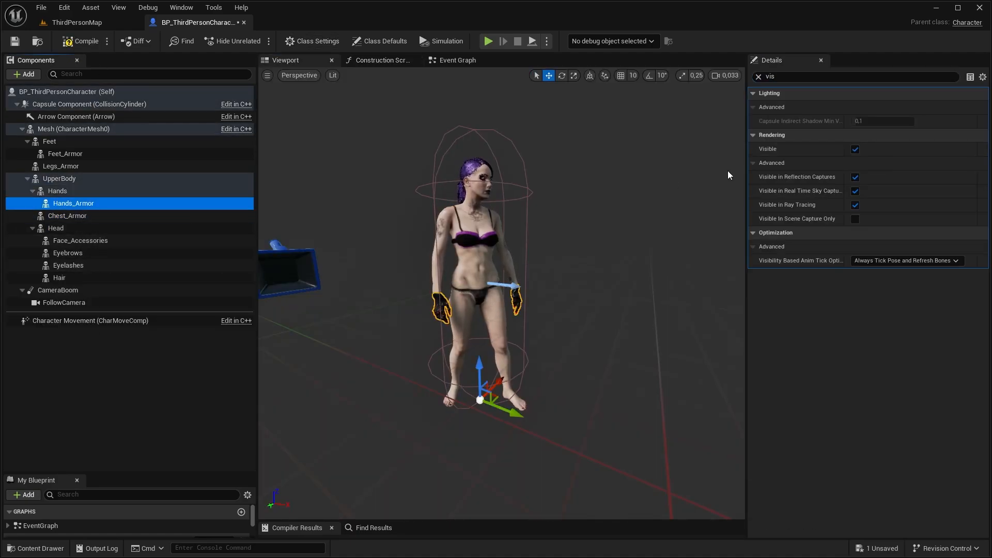
Target the key 5 toggles at Chest Armor and Upper Body and the key 6 toggles at Hands Armor and Hands, and playtest the swaps
click(456, 61)
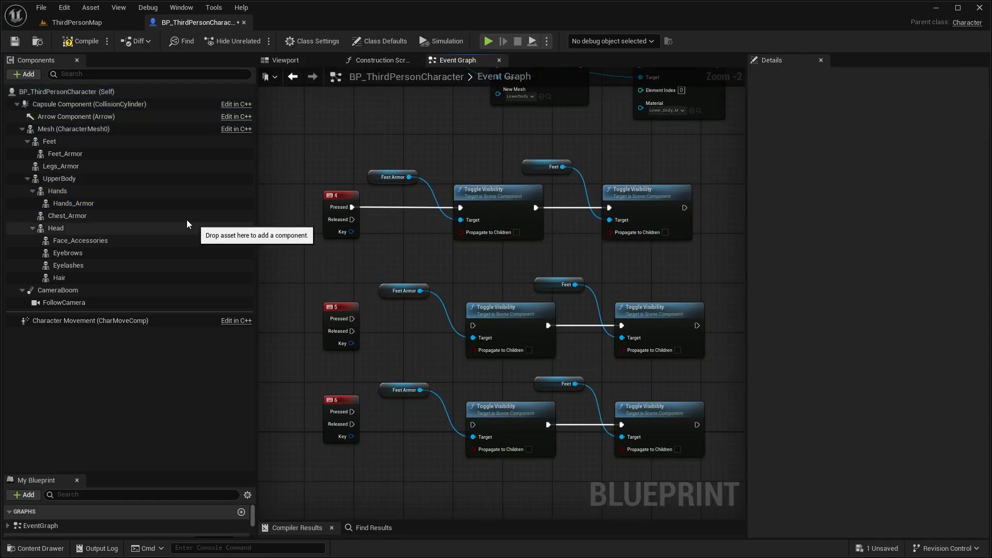
click(86, 216)
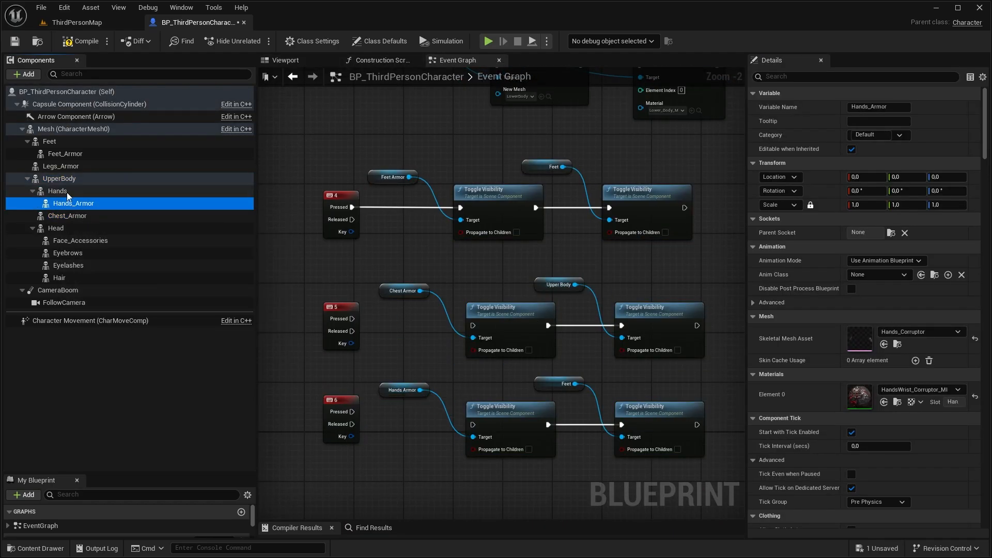
key(alt+p)
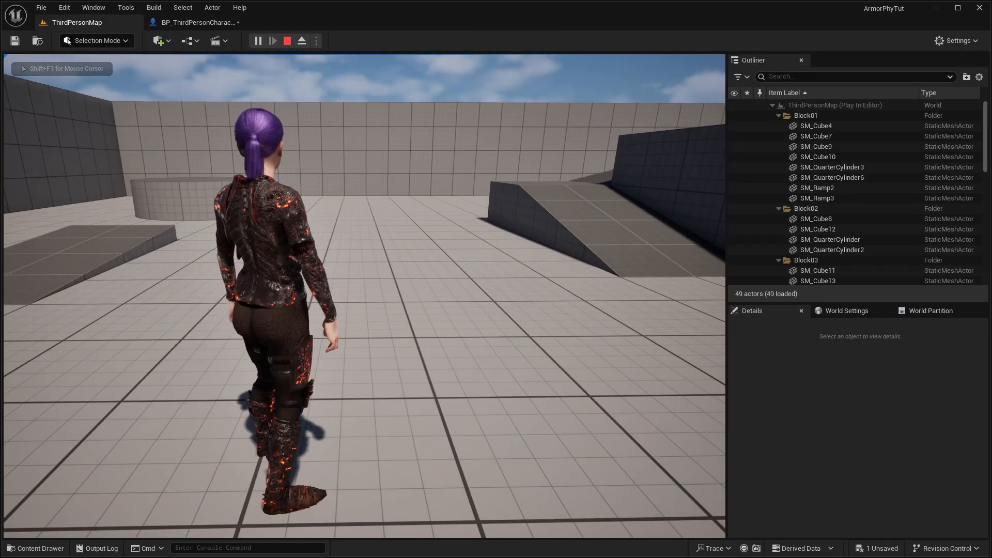
key(1)
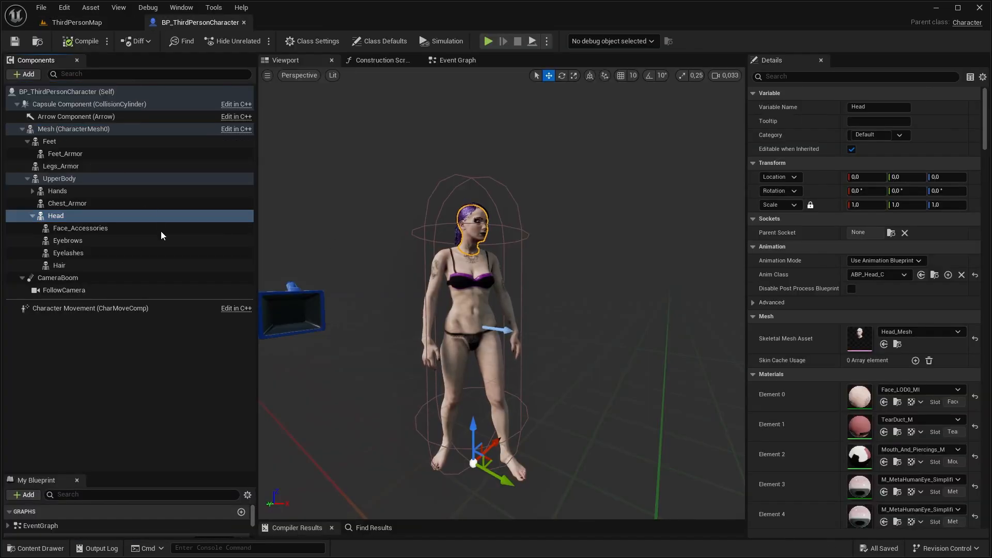
Add a skeletal mesh component named Head_Armor under Head, and assign it the Head_Corruptor mesh
text(He)
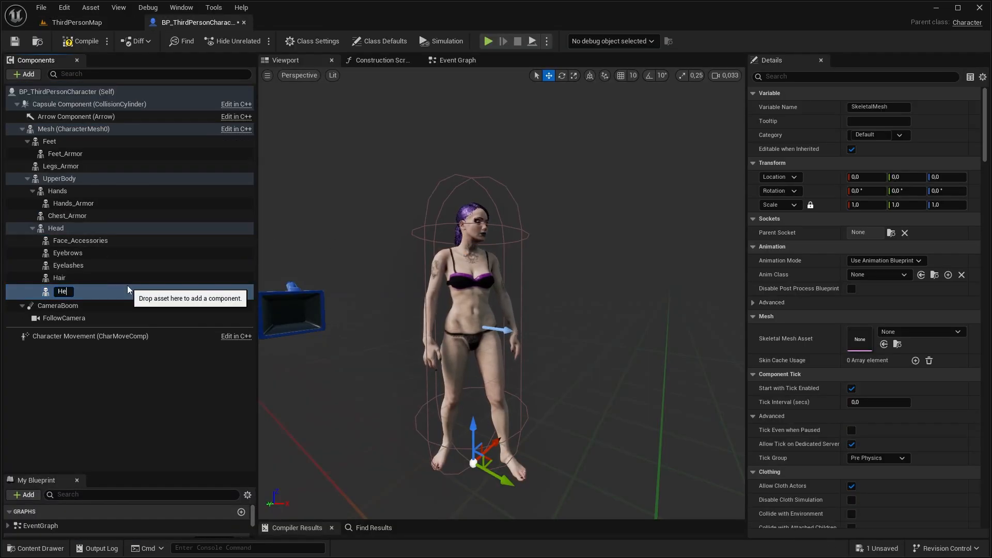
key(Return)
click(888, 332)
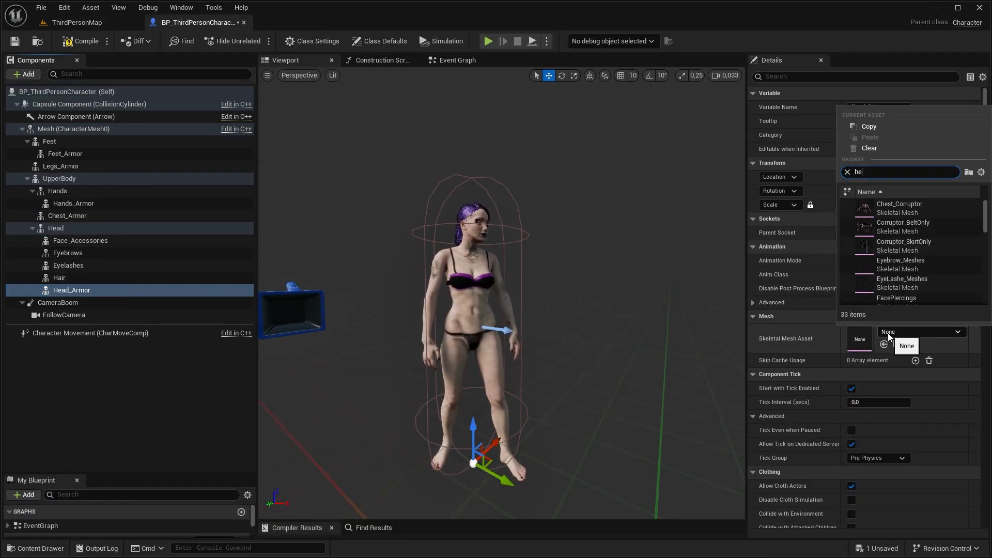
click(900, 294)
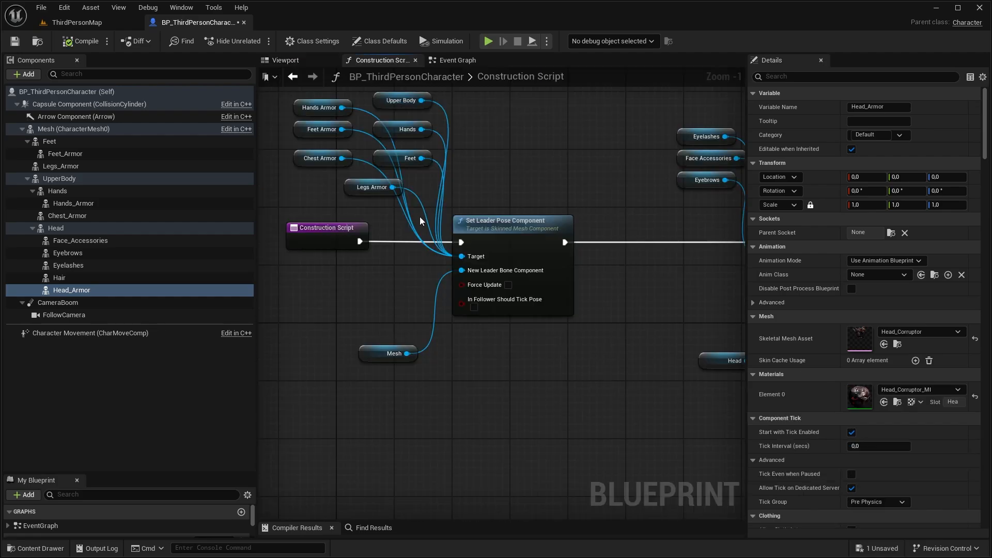
Review the head's Set Leader Pose Component setup in the Construction Script, and open the Head_Corruptor skeletal mesh for editing
scroll(421, 221, down, 1)
right_drag(563, 285, 433, 292)
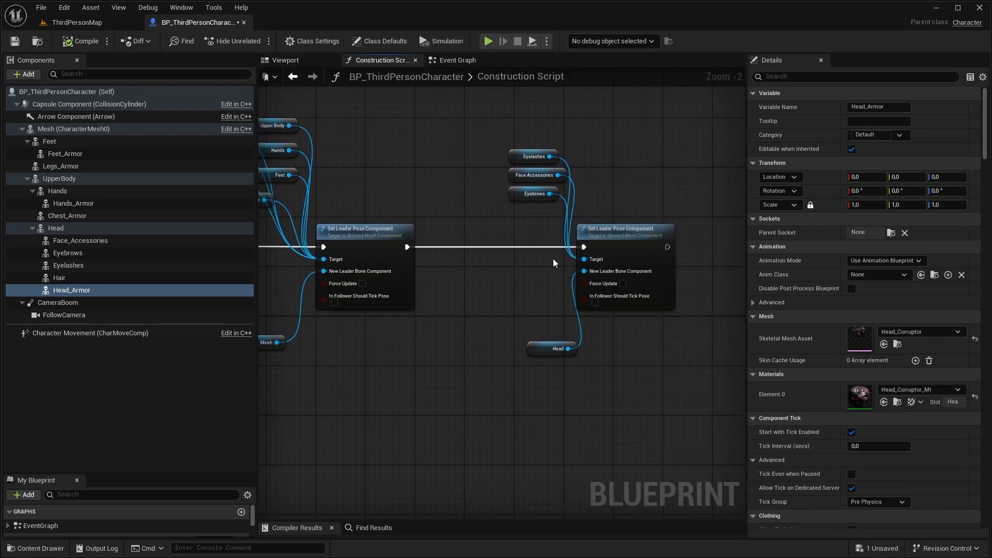
click(898, 344)
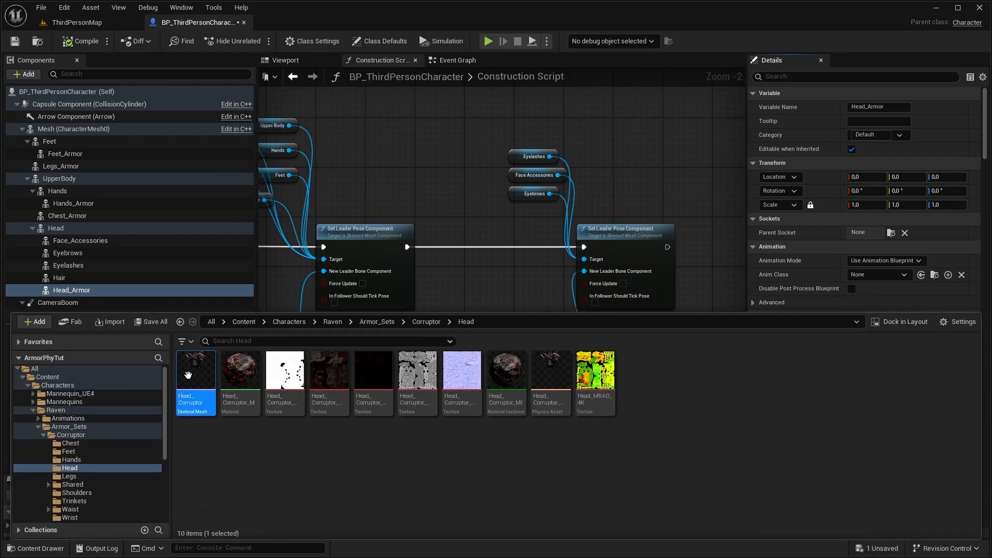
double_click(194, 375)
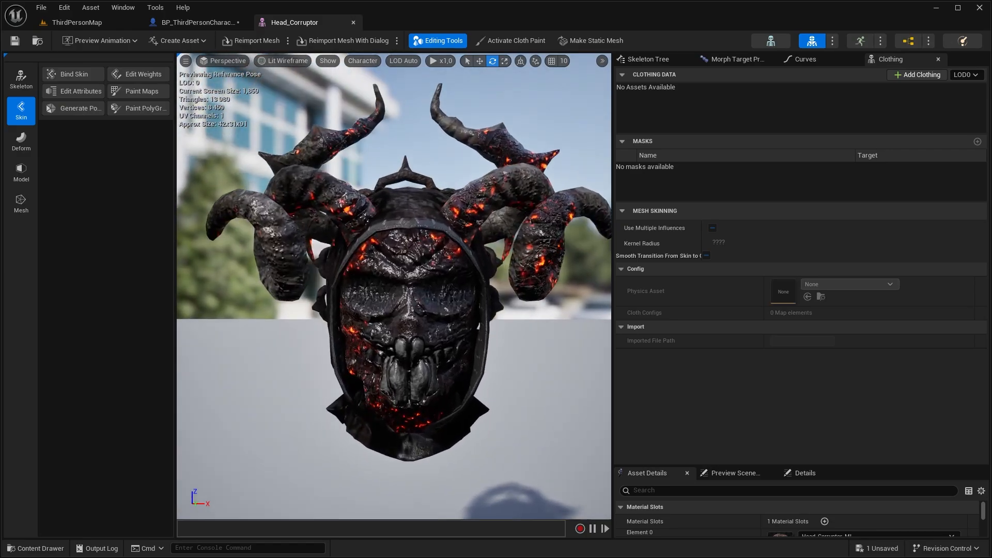
Set the Post Process Anim Blueprint of the Head_Corruptor mesh to ABP_CopyPoseHead
drag(772, 465, 772, 278)
click(672, 301)
text(post)
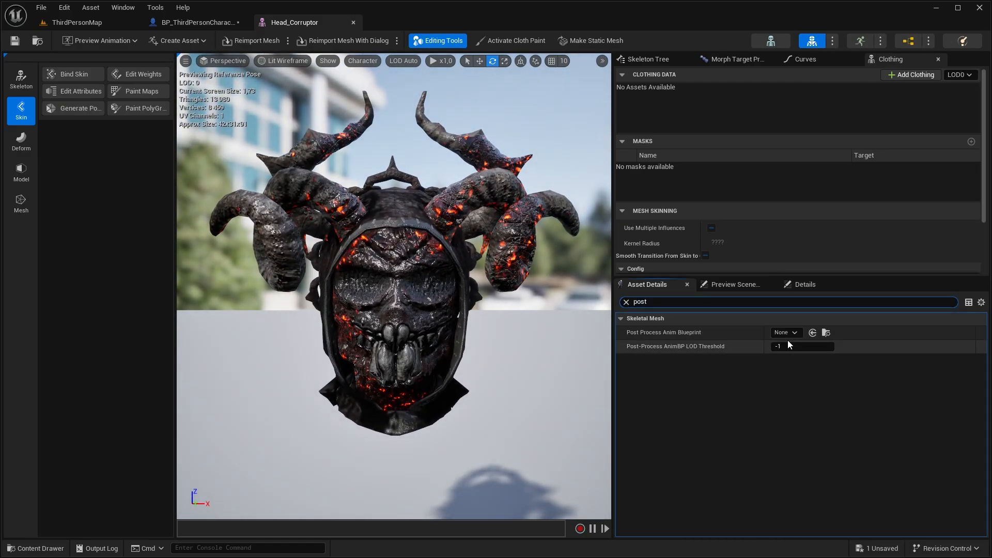
click(790, 333)
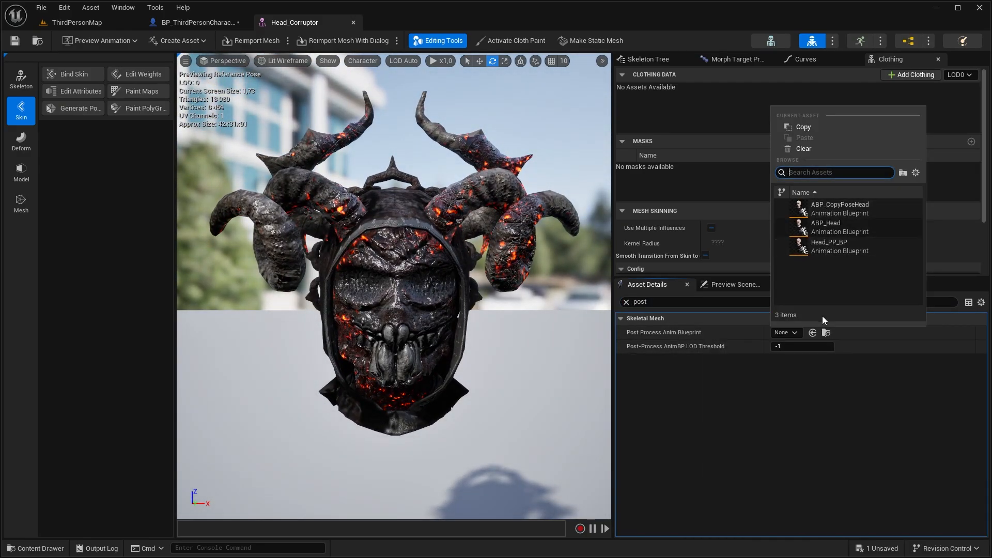
click(794, 334)
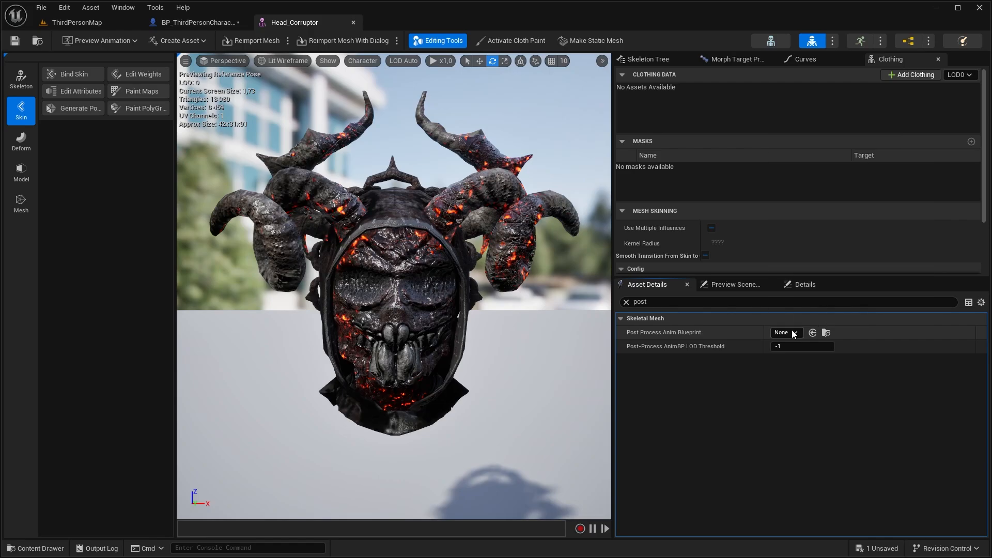
click(794, 334)
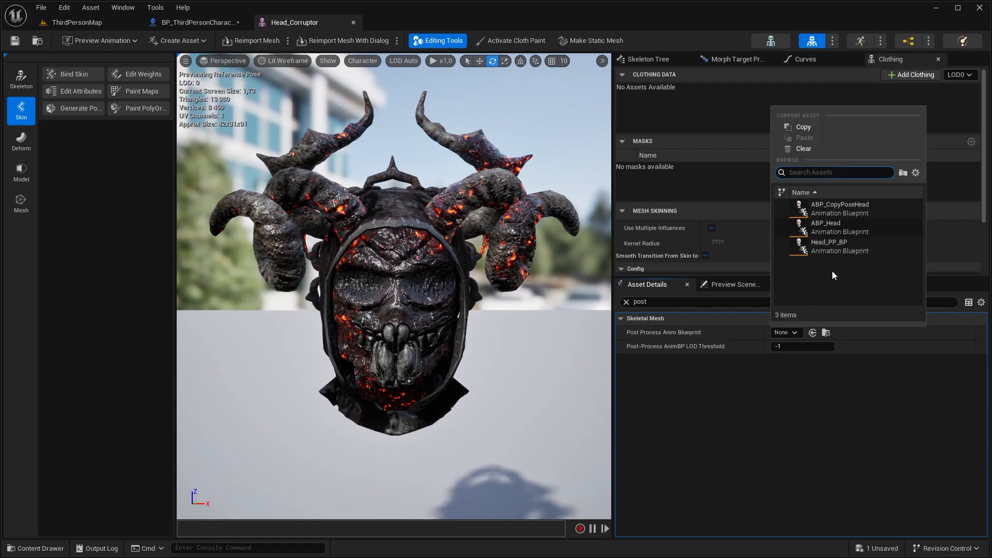
click(860, 209)
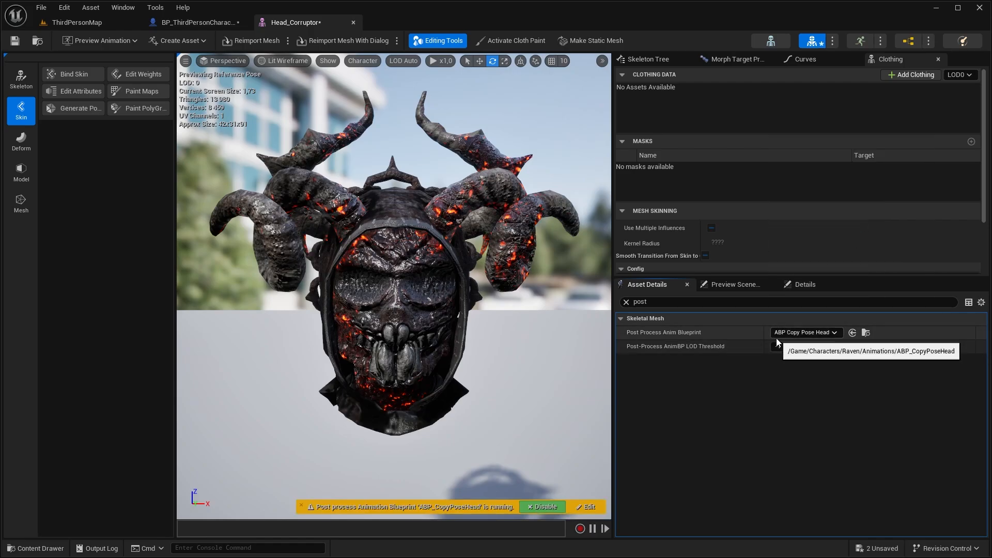
Bring up the Anim Blueprint creation option for Head_Full_Skeleton in the Rigs_PA folder, and open ABP_CopyPoseHead
click(36, 548)
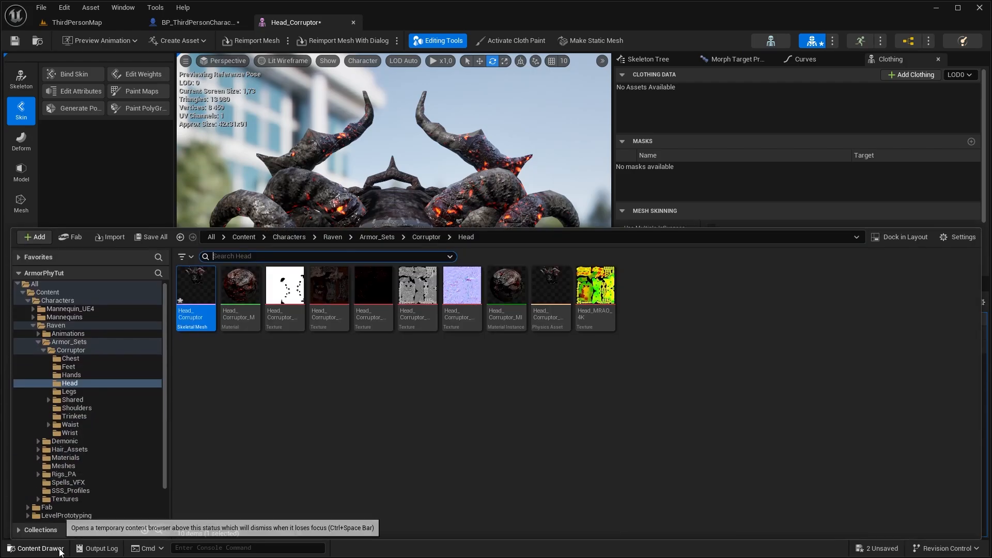
click(82, 334)
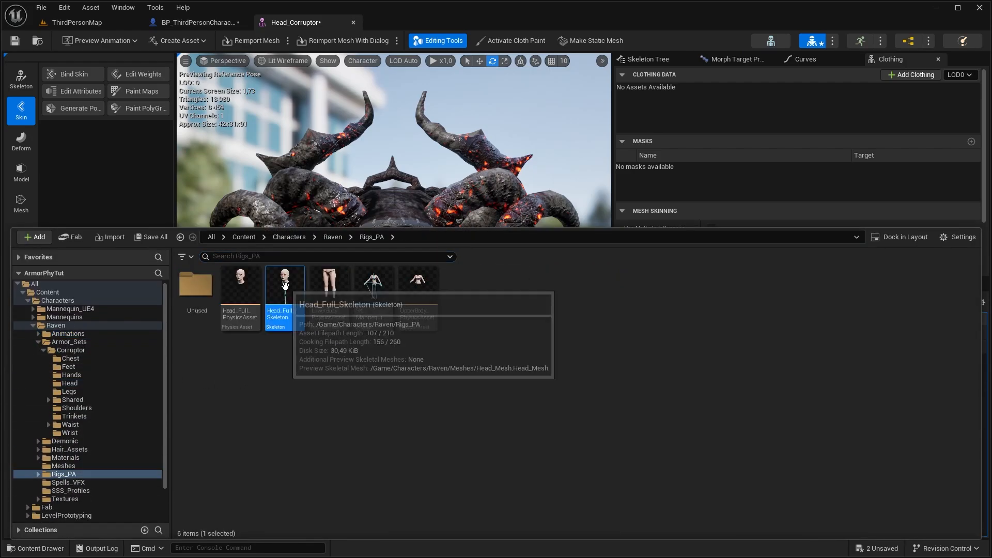
right_click(285, 285)
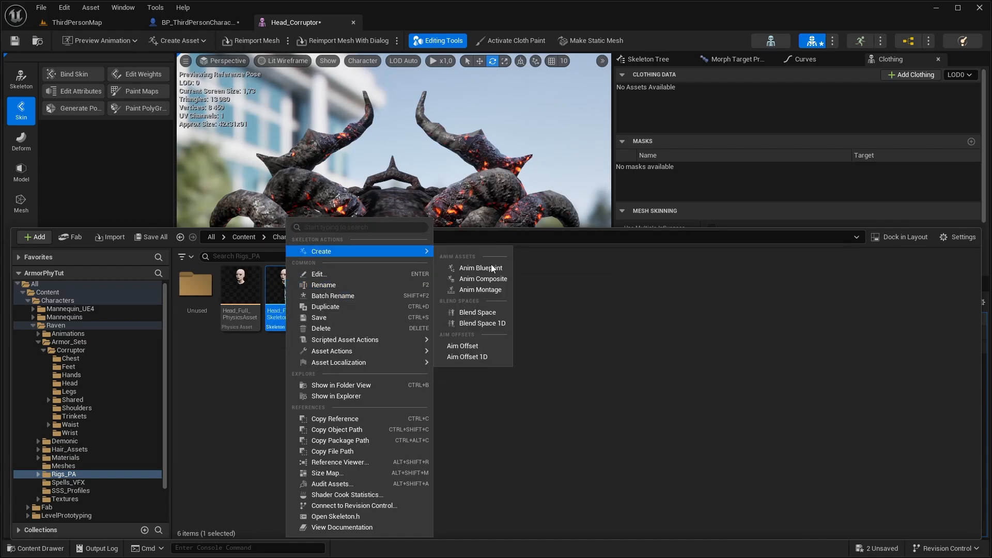
click(491, 268)
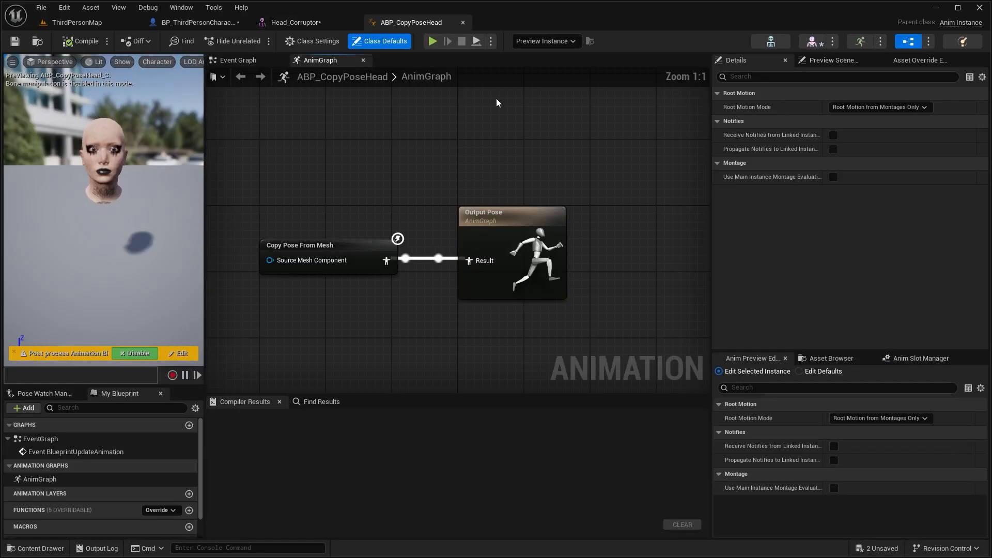
Enable Use Attached Parent, Copy Curves and Copy Custom Attributes on the Copy Pose From Mesh node in ABP_CopyPoseHead's AnimGraph
scroll(403, 167, down, 2)
click(334, 227)
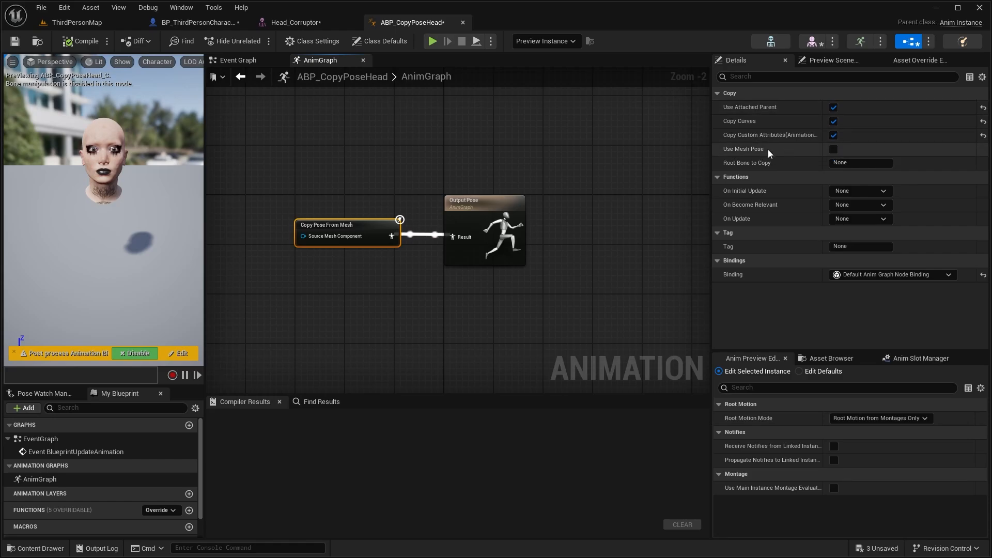
Return to the BP_ThirdPersonCharacter blueprint and compile it
click(254, 22)
click(220, 22)
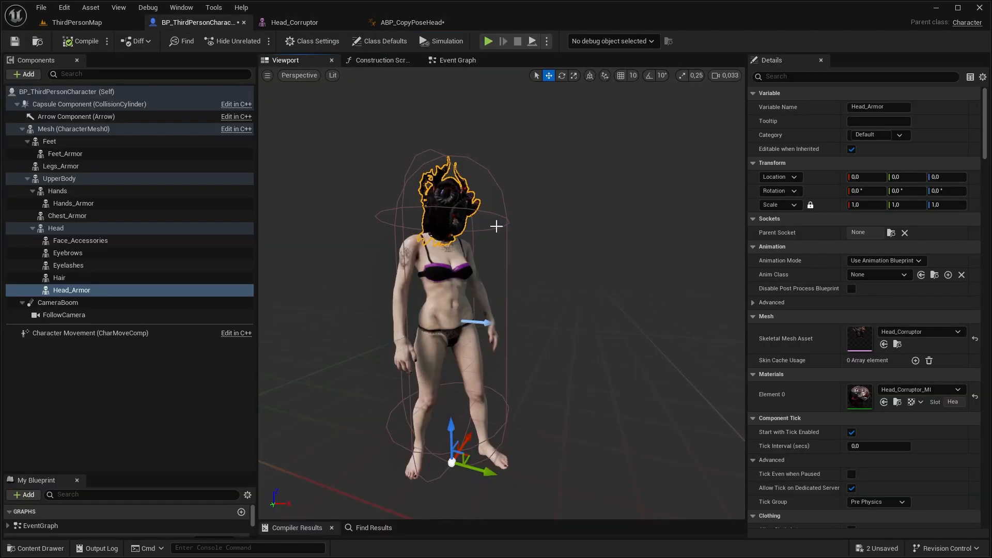
click(82, 44)
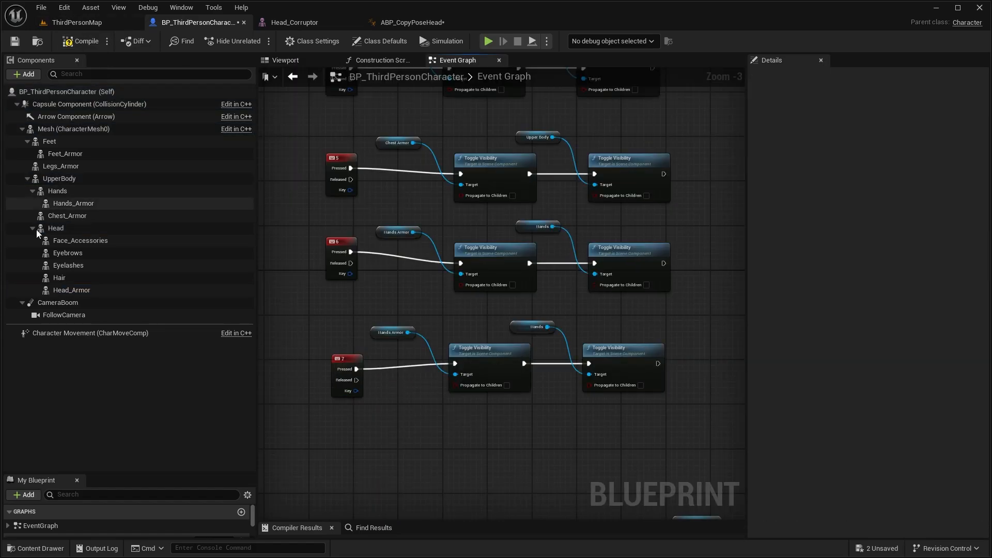
Target the key 7 event's Toggle Visibility nodes at Head_Armor and Hair, and playtest the head armor switch
click(58, 228)
scroll(395, 414, up, 2)
right_drag(395, 414, 396, 374)
drag(77, 291, 388, 269)
right_drag(404, 289, 359, 292)
drag(63, 280, 499, 237)
drag(546, 243, 601, 327)
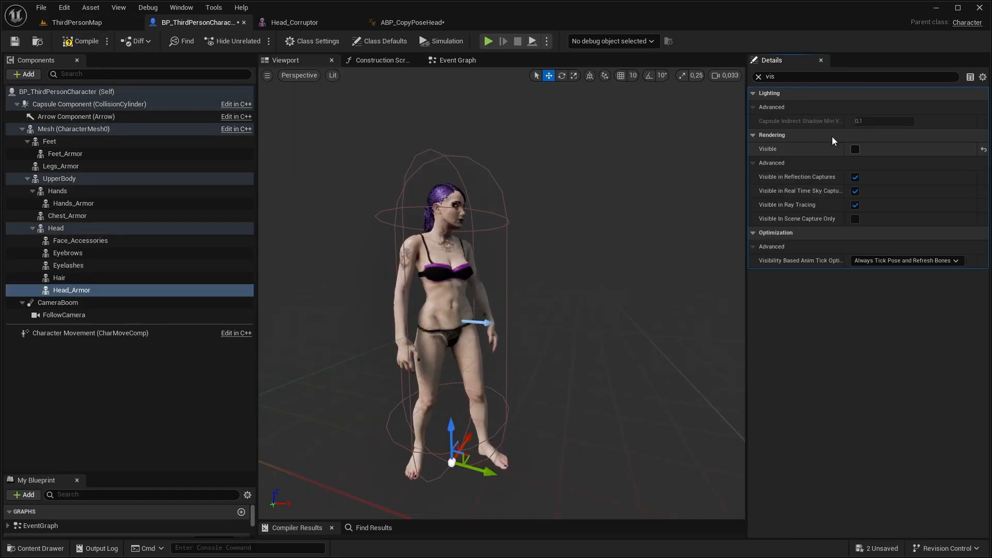
key(alt+p)
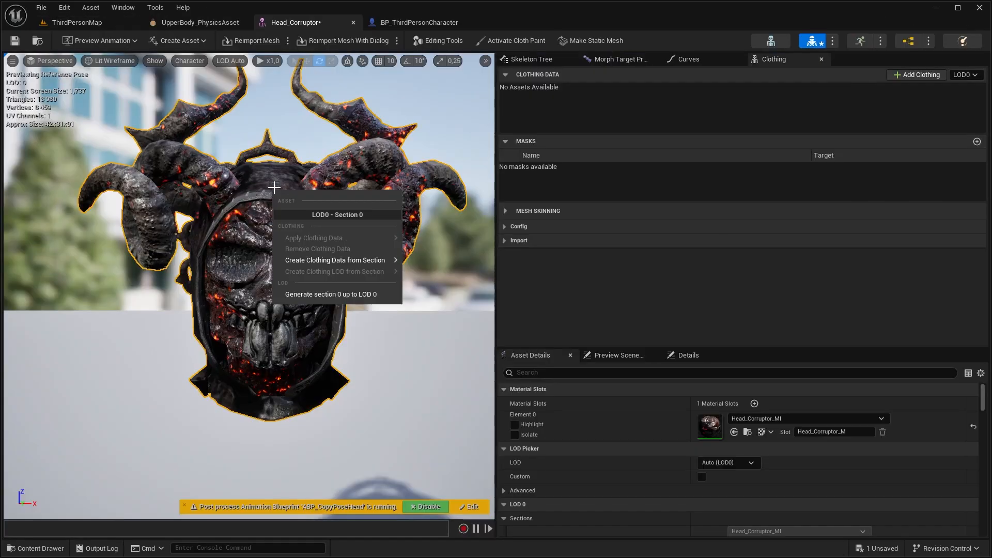
Create clothing data from section 0 of the Head_Corruptor mesh with UpperBody_PhysicsAsset for collision, and select its entry in the clothing list
mouse_move(303, 258)
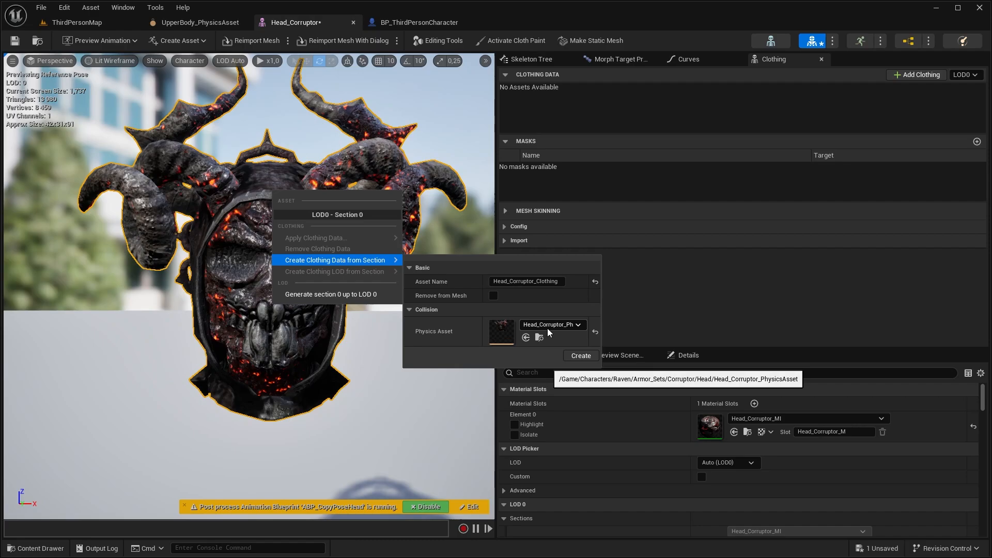
click(547, 328)
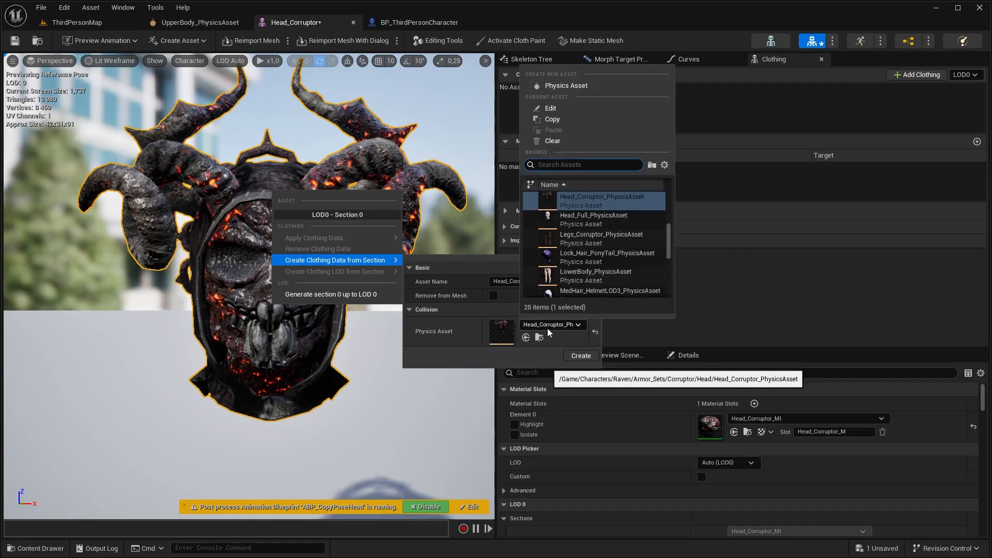
text(upp)
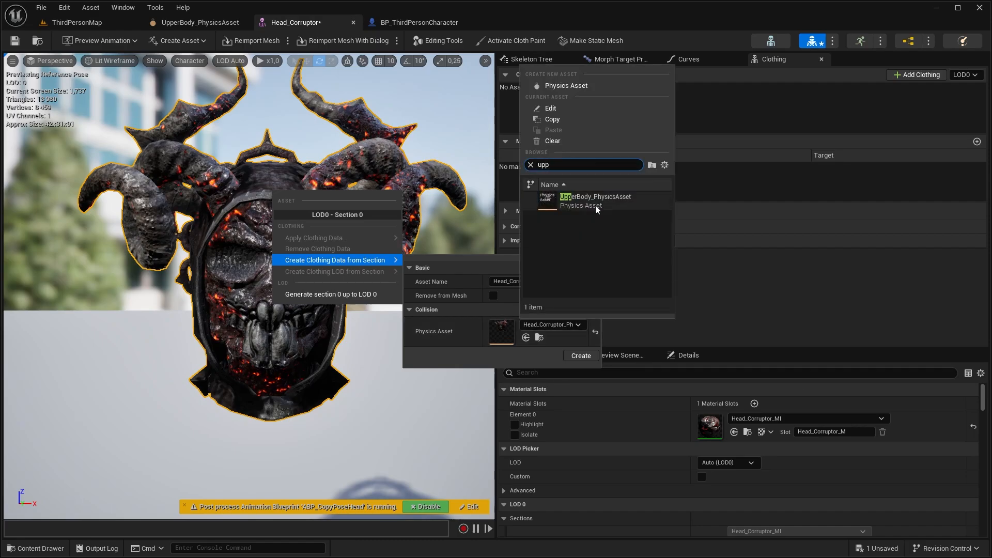
click(595, 204)
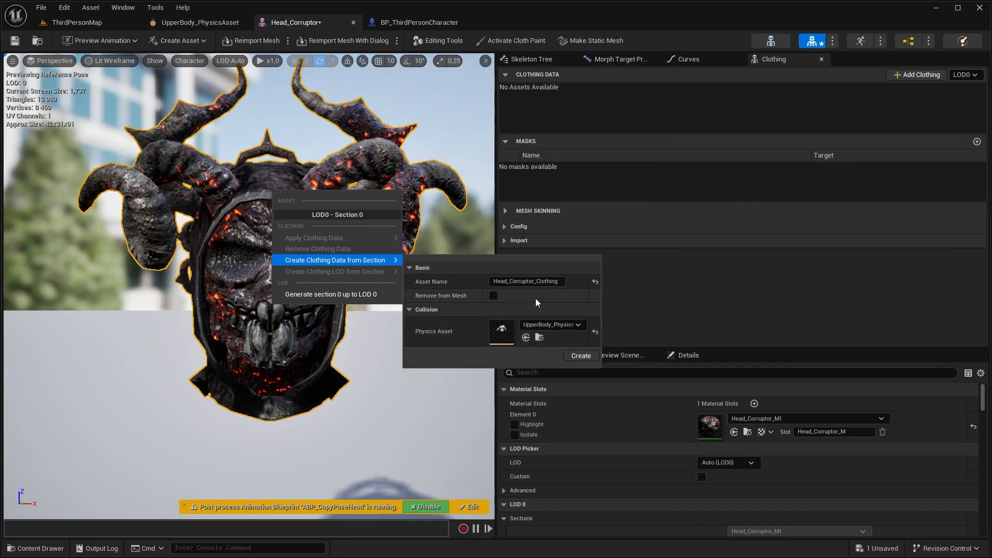
click(580, 357)
click(594, 90)
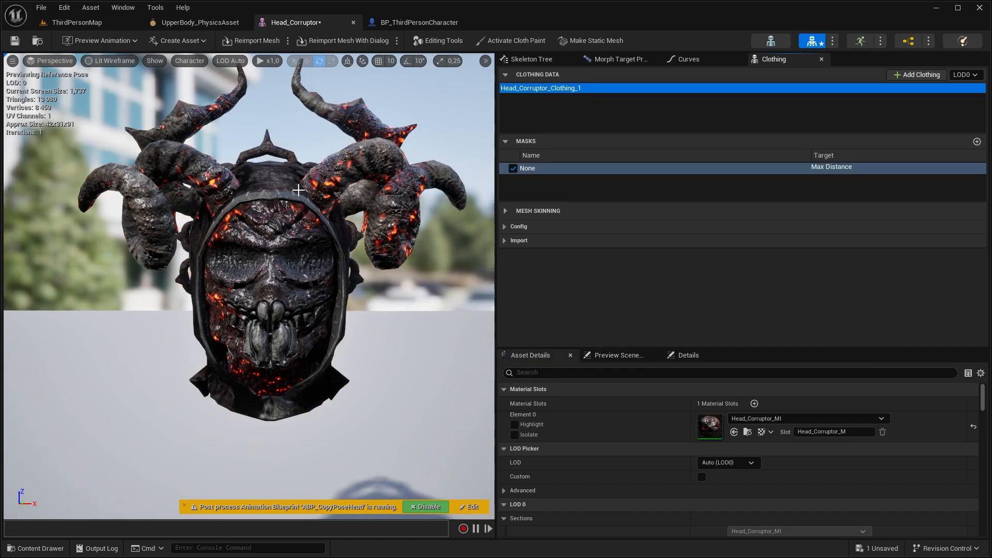
Activate cloth painting for the section 0 clothing data and brush a test stroke down the side of the hood
mouse_move(380, 198)
mouse_down()
mouse_move(289, 217)
mouse_move(329, 207)
mouse_move(310, 212)
mouse_up()
click(332, 203)
click(500, 43)
drag(243, 281, 241, 344)
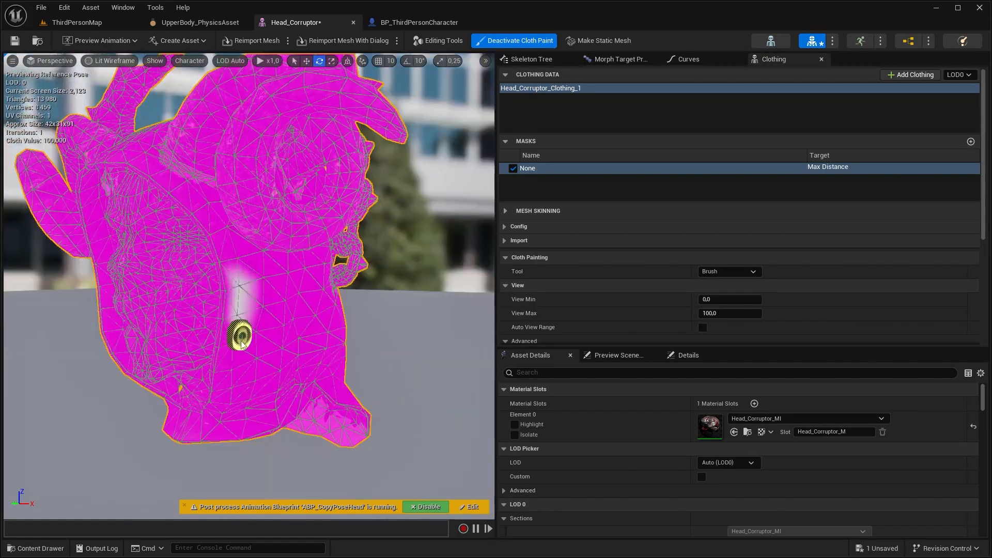
right_drag(247, 336, 341, 346)
Switch the cloth paint tool to Fill, try a fill value of 5 on the hood, and set the fill value to 0
click(730, 271)
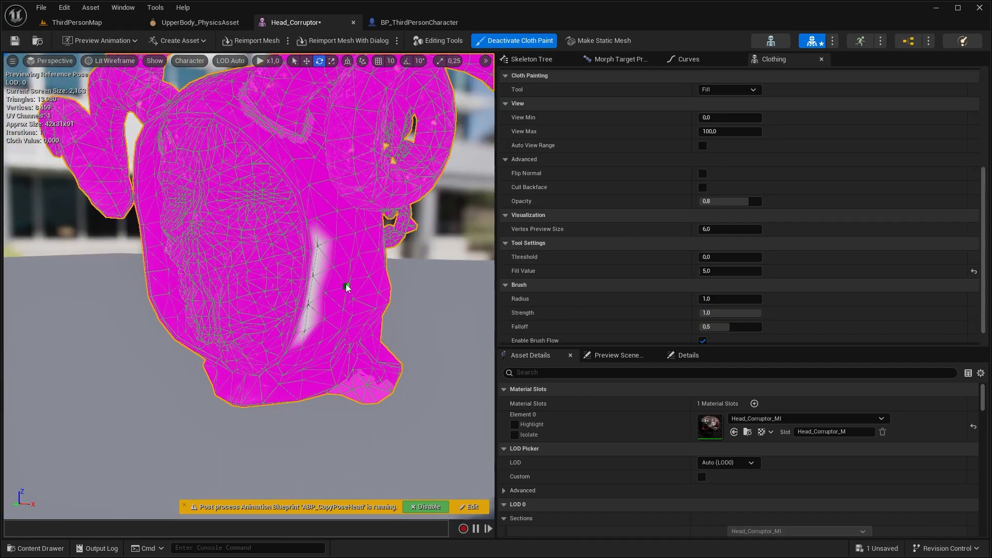
click(353, 271)
right_drag(220, 253, 310, 238)
click(741, 270)
text(0)
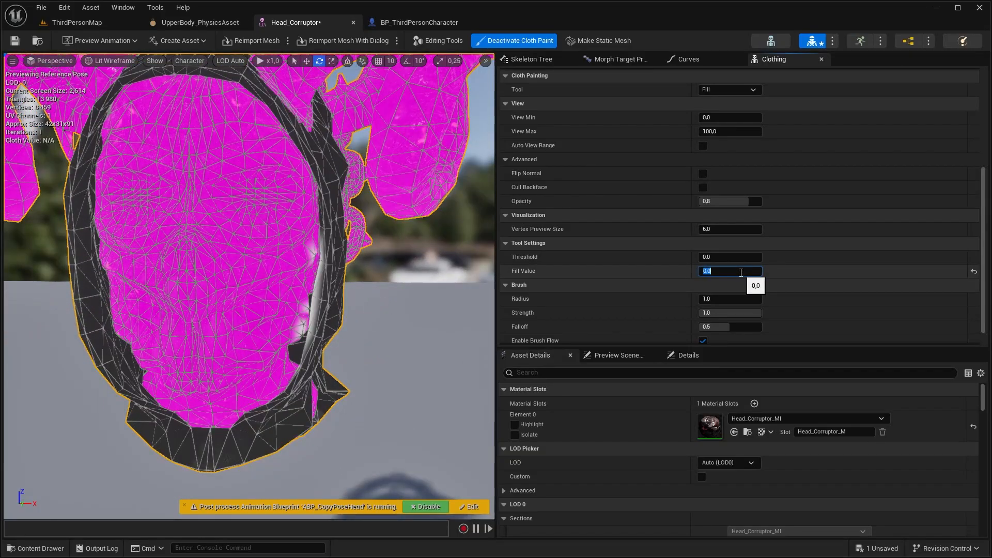
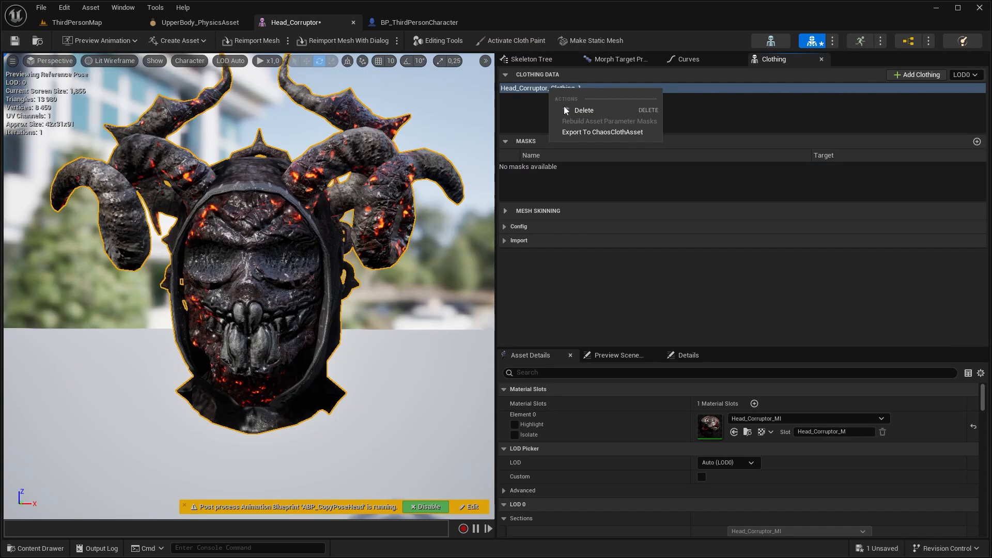
Delete the Head_Corruptor_Clothing_1 clothing data
click(585, 105)
mouse_move(348, 148)
right_down()
mouse_move(328, 152)
mouse_move(347, 148)
right_up()
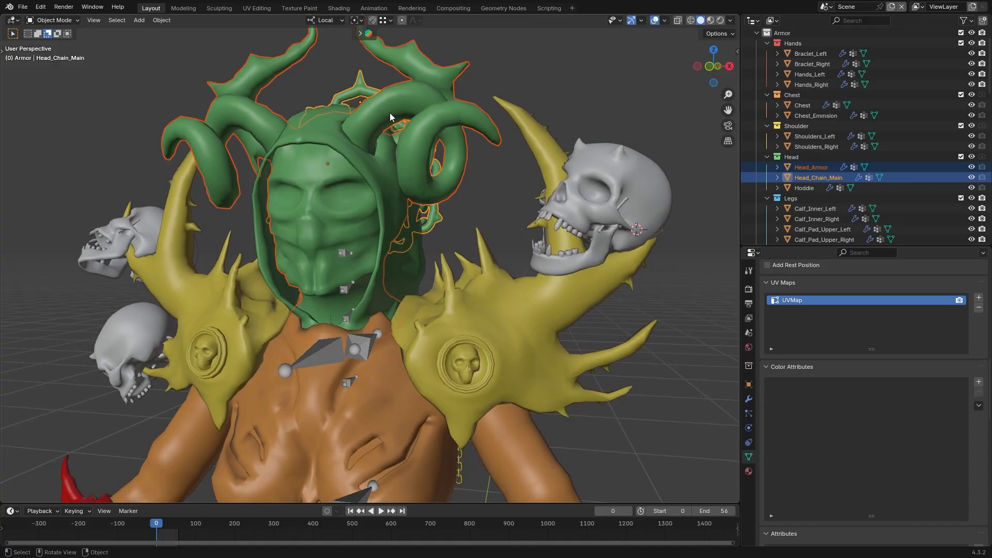
In Blender, join the selected Head_Armor mesh into Head_Chain_Main
key(ctrl+j)
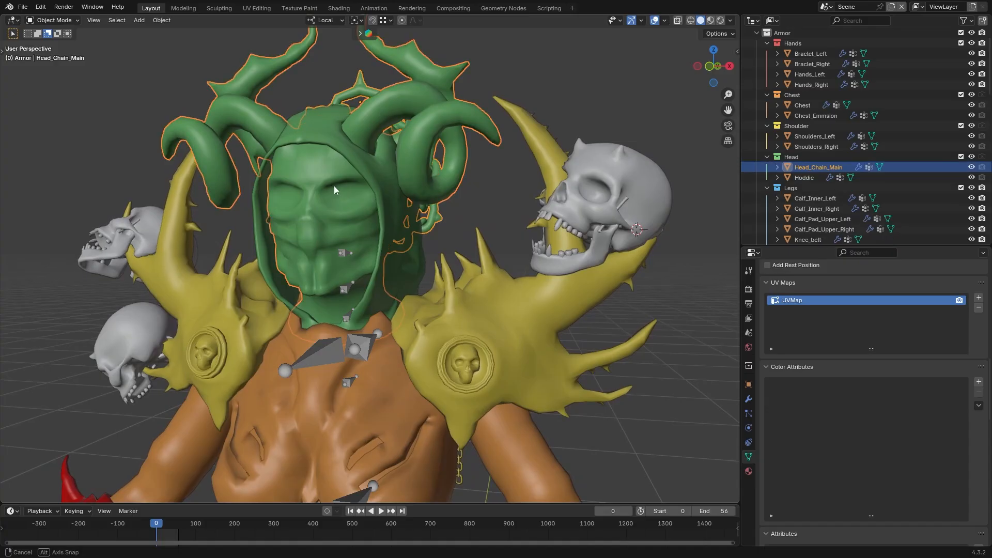
middle_drag(335, 186, 375, 192)
Duplicate the Hoddie mesh in place and rename the copy Hoddie_Proxy
key(g)
key(Escape)
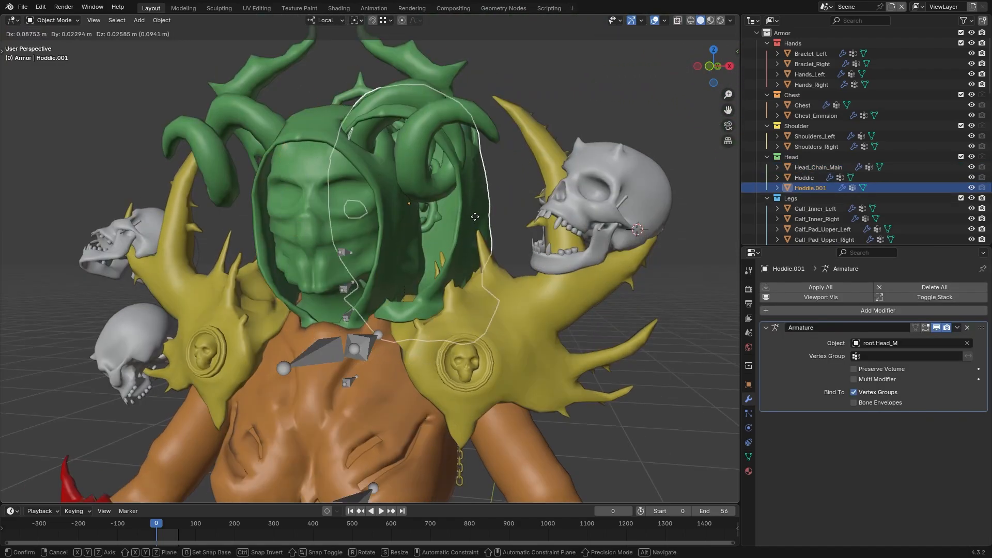
key(Escape)
scroll(832, 155, down, 4)
double_click(817, 130)
text(Hoddie_Proxy)
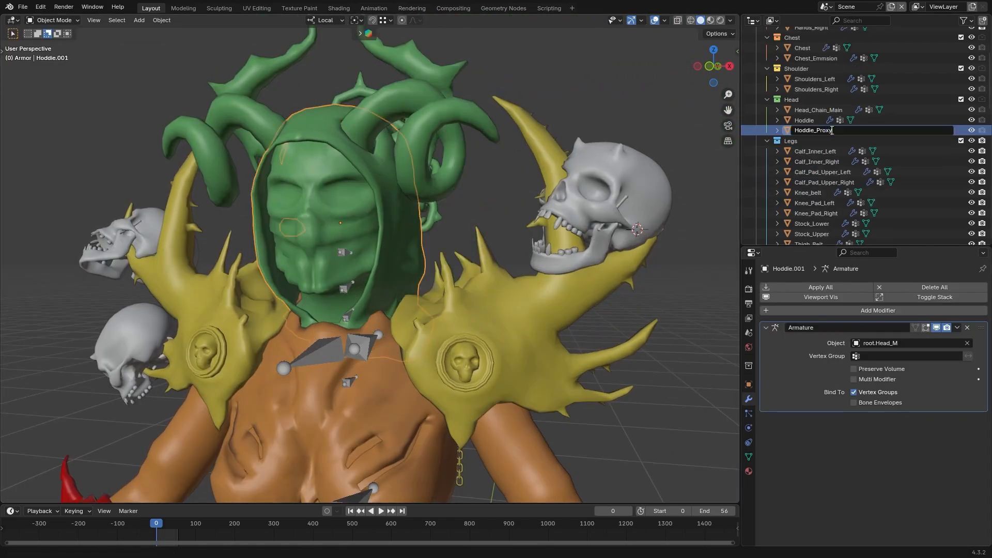
Add a Subdivision modifier to Hoddie_Proxy and move it ahead of the Armature modifier
click(830, 311)
click(823, 332)
click(958, 419)
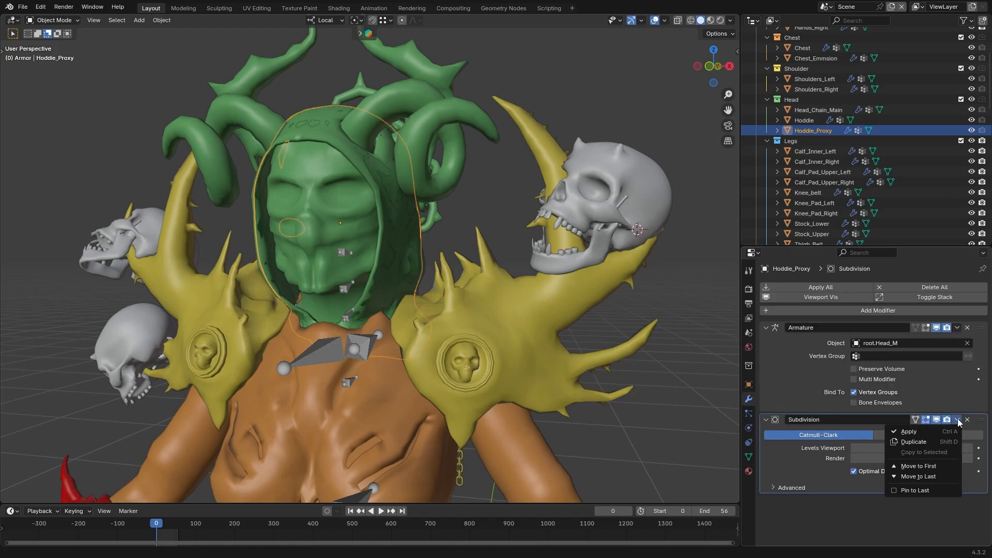
click(916, 466)
Set the Subdivision modifier on Hoddie_Proxy to Simple and apply it
middle_drag(419, 319, 459, 277)
click(962, 342)
middle_drag(530, 222, 509, 220)
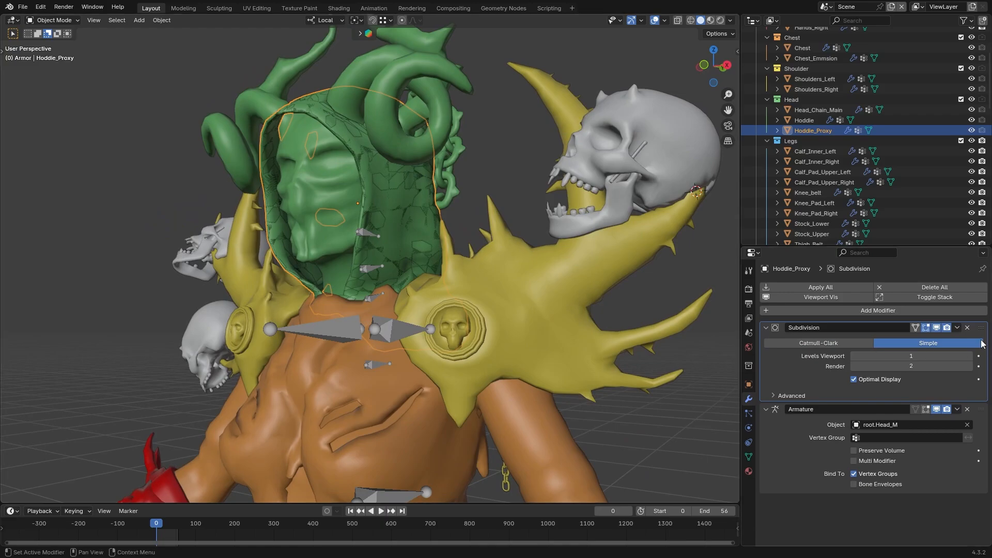
click(958, 328)
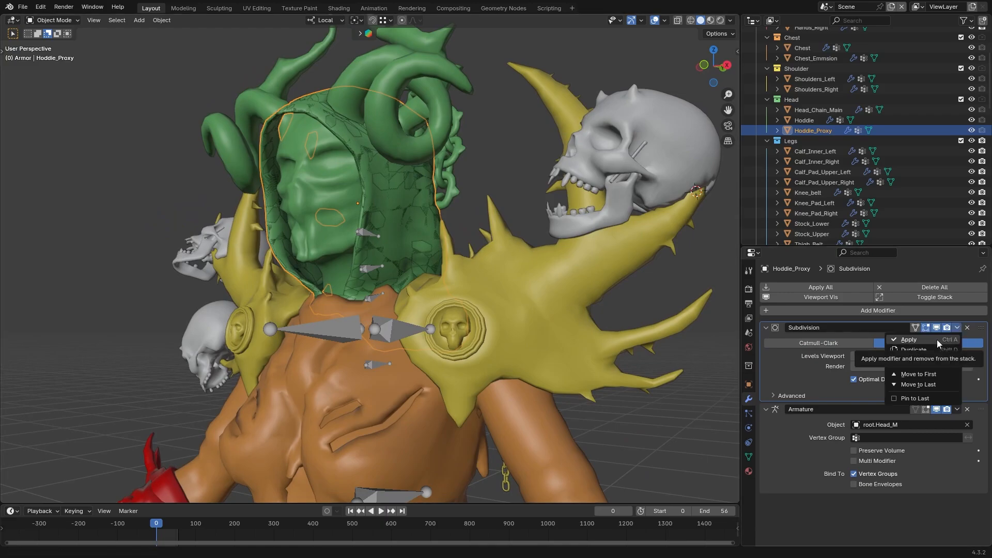
click(937, 340)
Select Hoddie_Proxy, Hoddie, Head_Chain_Main and the head armature for export
middle_drag(513, 235, 538, 236)
shift+middle_drag(537, 235, 538, 272)
shift+click(819, 111)
shift+click(346, 369)
click(23, 7)
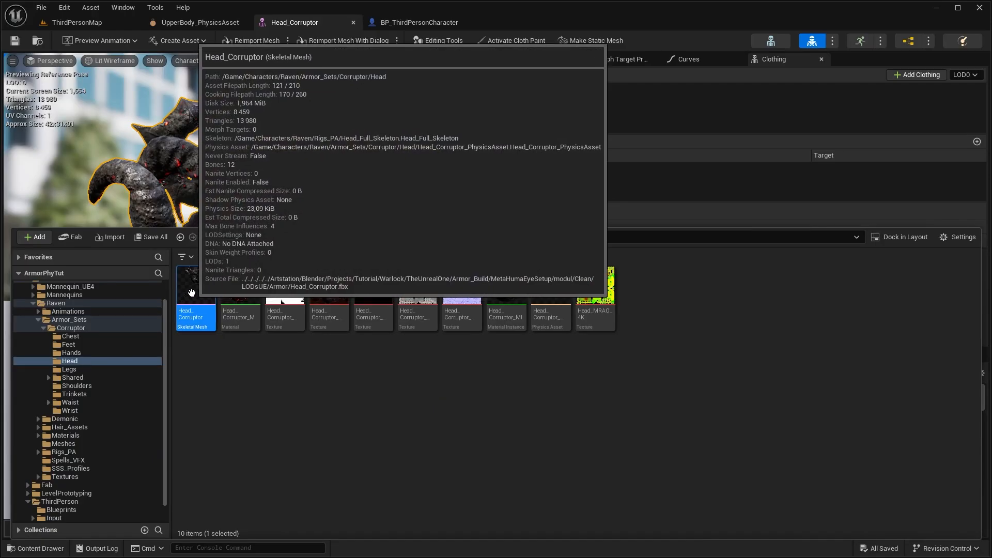
Switch to Unreal Engine and reimport the Head_Corruptor skeletal mesh from the new file Head_Armor_Update.fbx
right_click(186, 295)
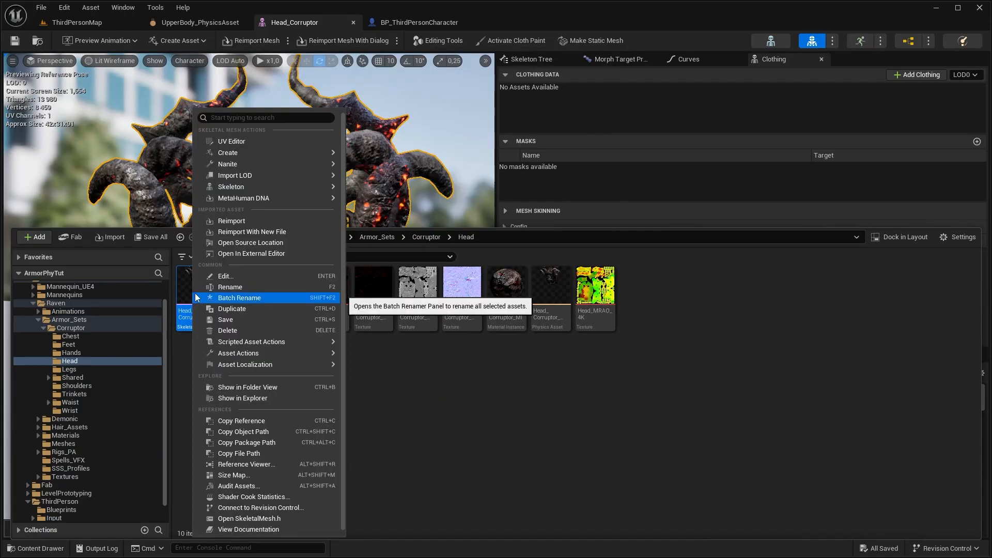
click(281, 235)
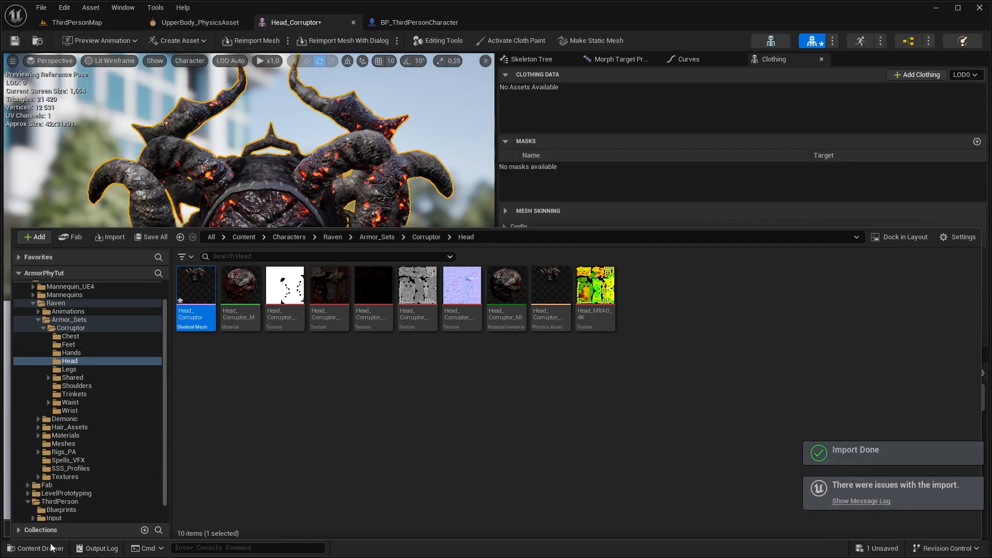
click(50, 547)
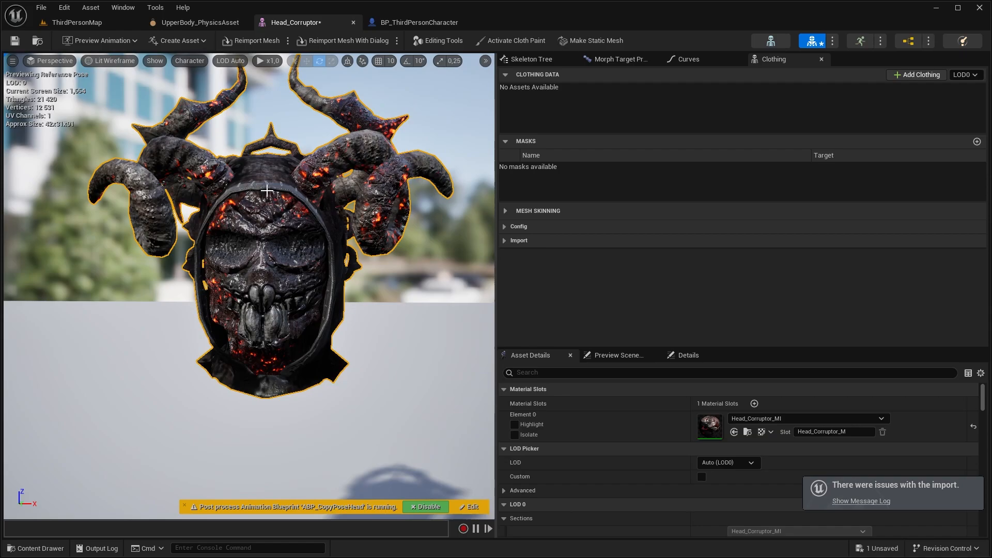
Reimport the Head_Corruptor mesh with dialog options, enabling Keep Sections Separate
click(352, 43)
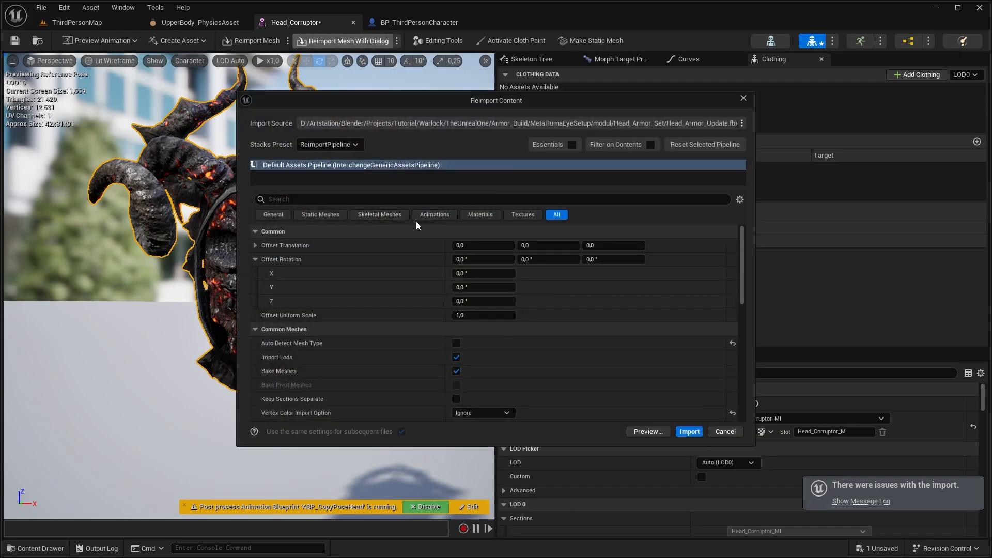
text(sep)
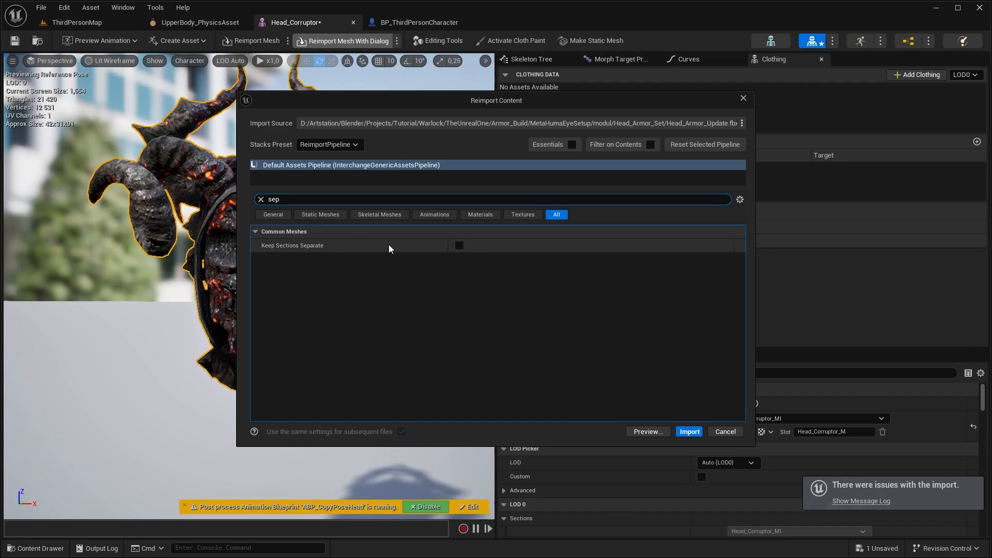
click(459, 245)
click(690, 432)
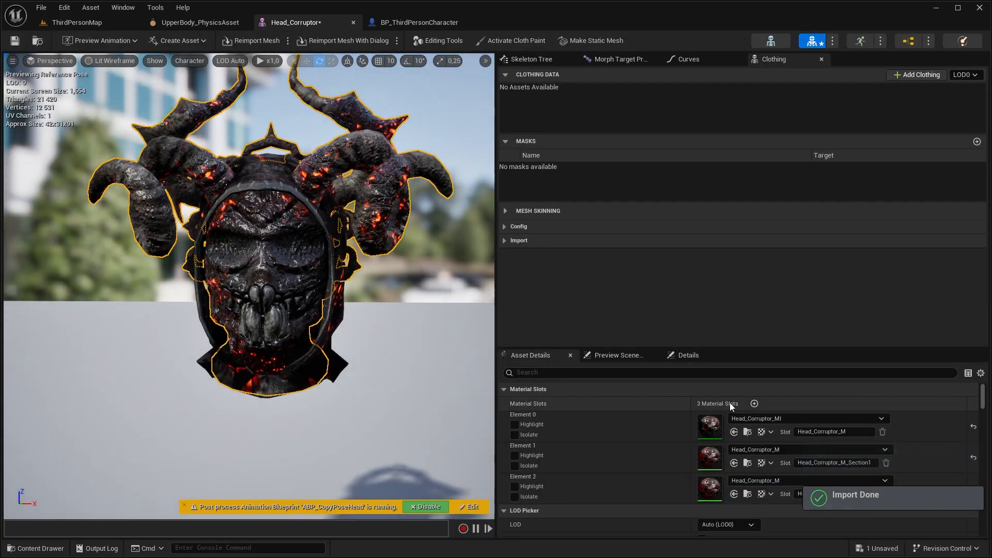
Enlarge the asset details area and highlight material Elements 1 and 2 in turn to identify their mesh sections
drag(750, 350, 750, 271)
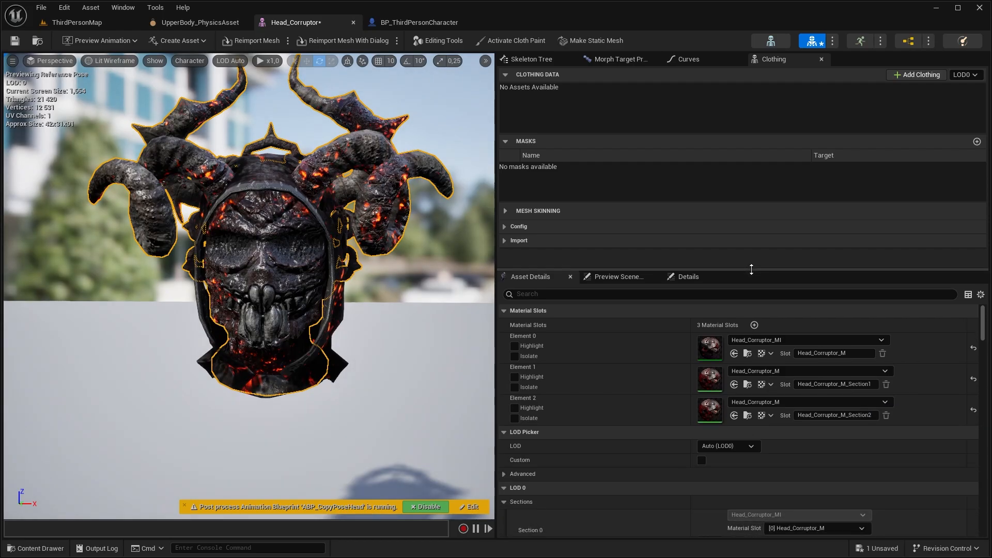
click(515, 377)
click(512, 379)
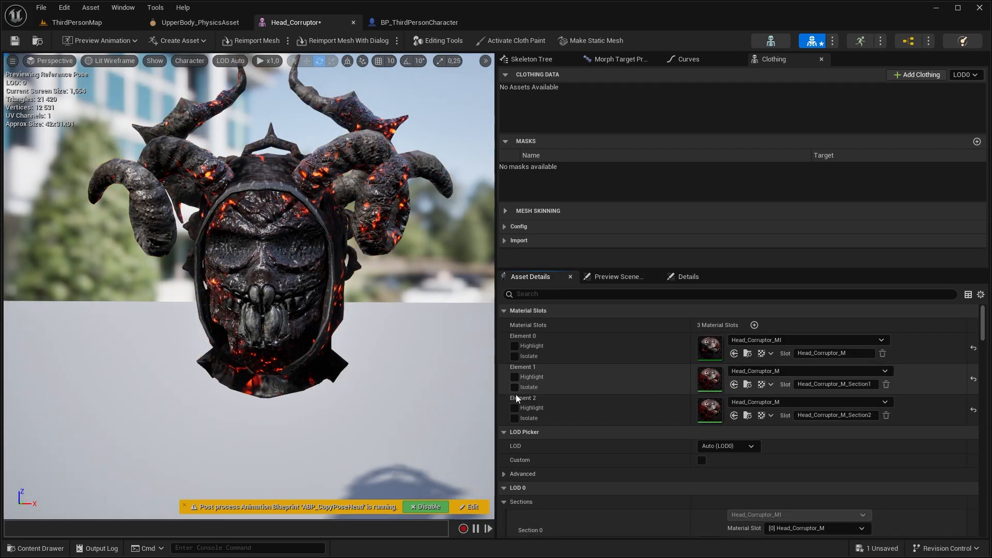
click(515, 408)
click(515, 408)
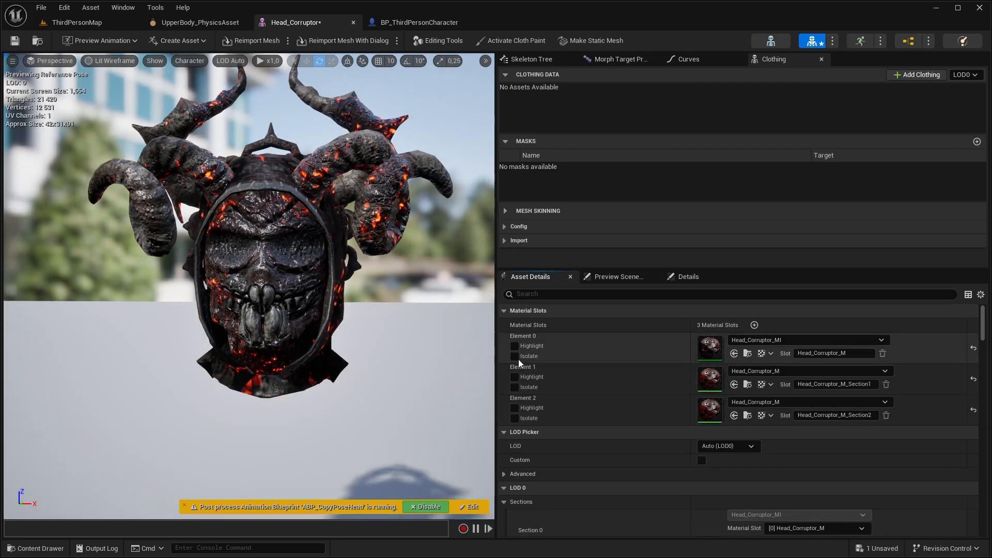
Isolate Element 2, inspect the hood's topology in Wireframe view mode, and return the view to Lit
click(515, 418)
right_drag(277, 194, 246, 202)
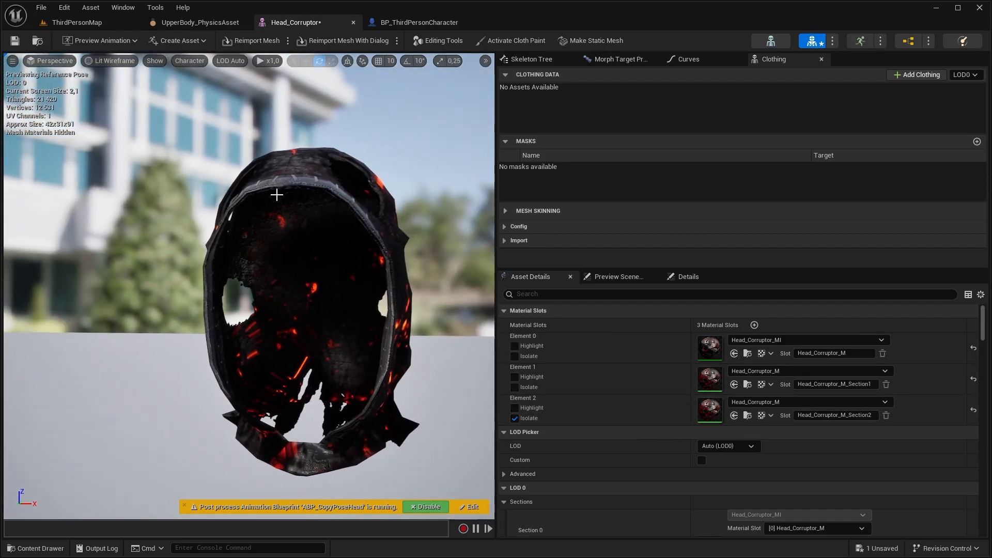
click(122, 62)
click(134, 128)
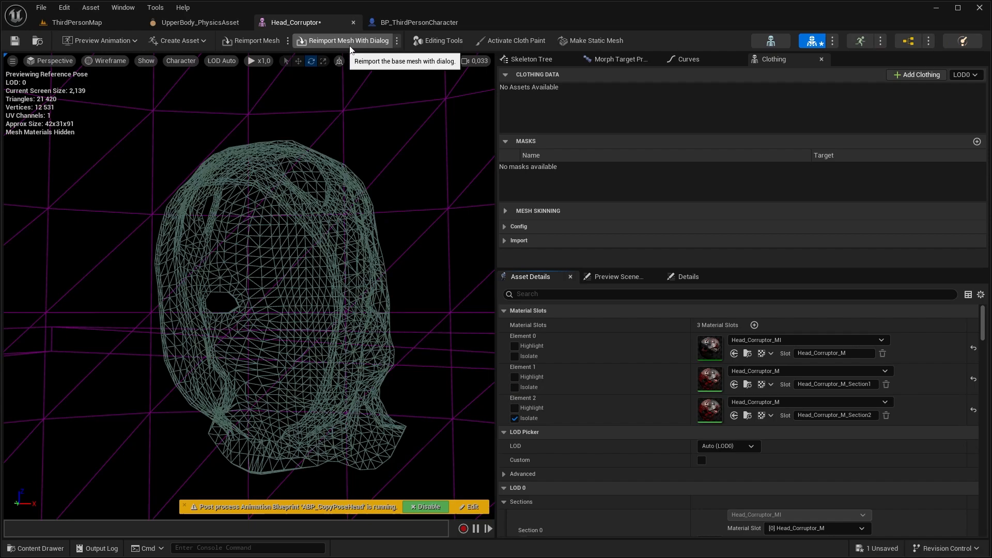
click(107, 61)
click(122, 103)
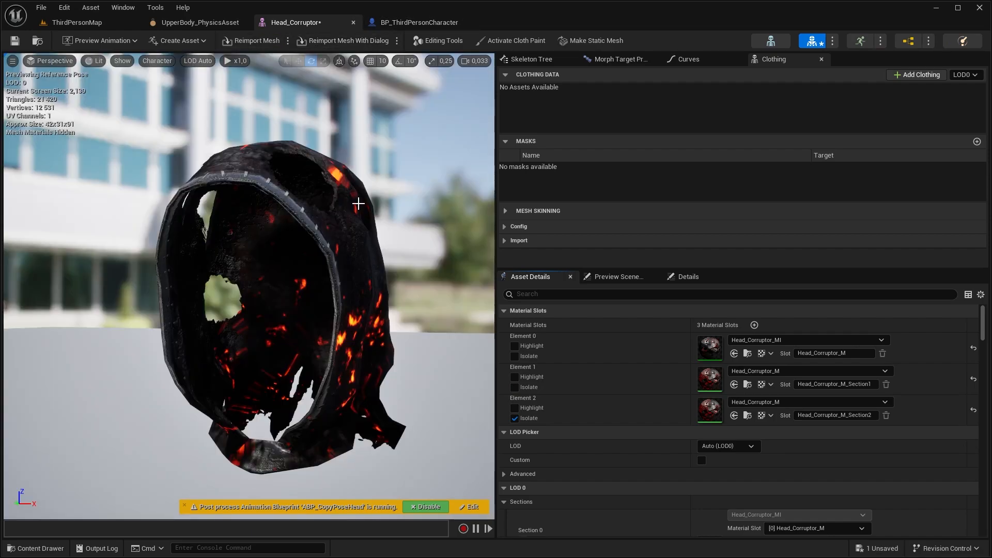
Create clothing data from section 2 with UpperBody_PhysicsAsset and Remove from Mesh enabled, and isolate Element 2 to check the removal
drag(358, 204, 281, 184)
right_click(283, 188)
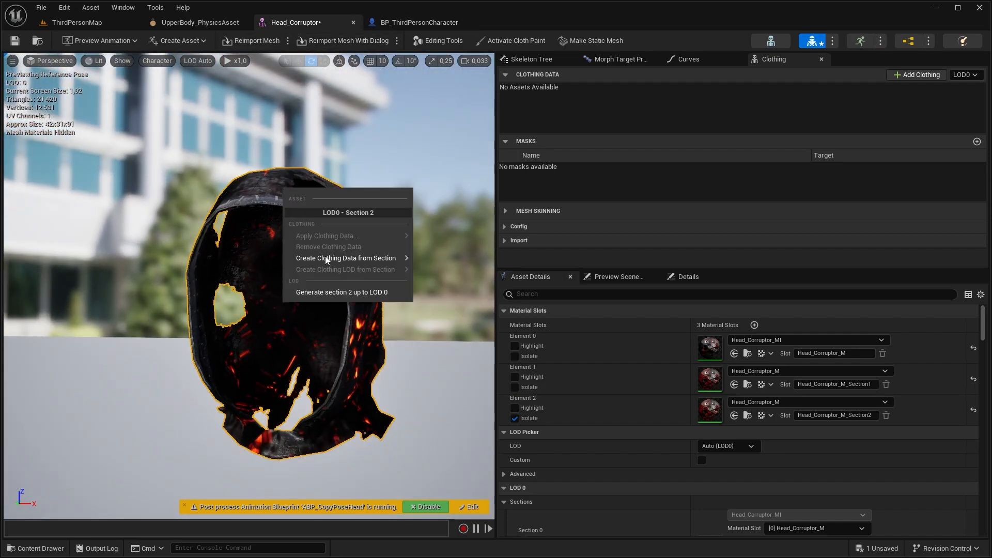
mouse_move(327, 258)
click(573, 322)
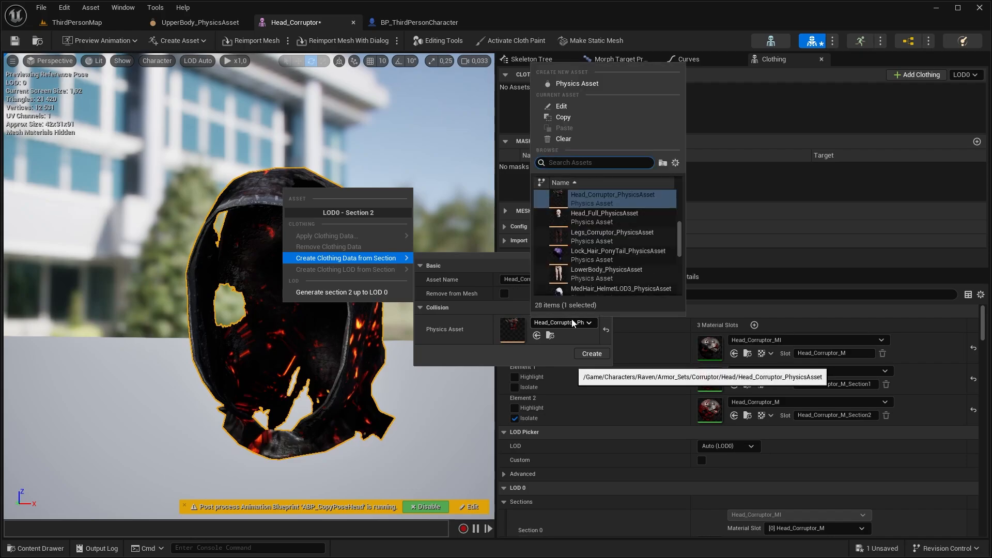
text(upp)
click(600, 197)
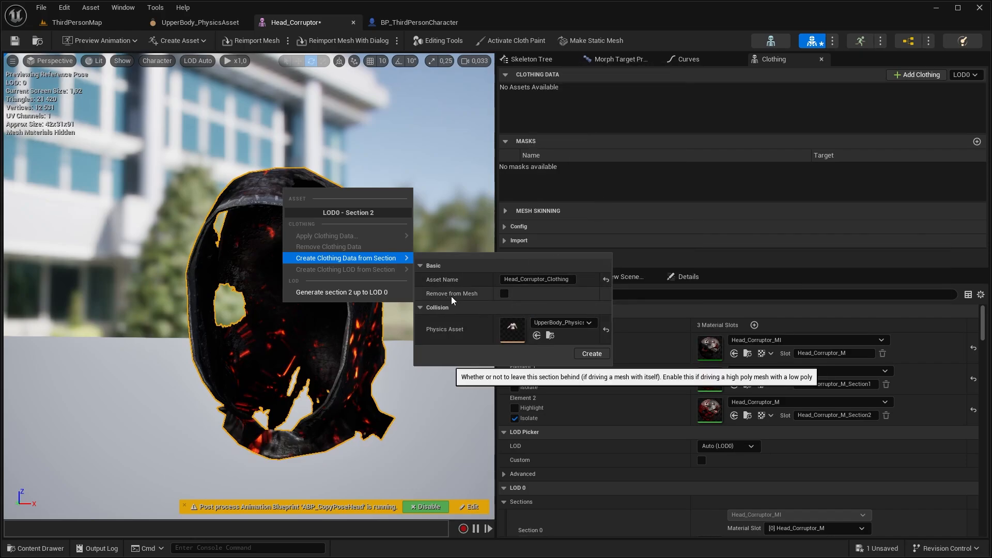
click(504, 294)
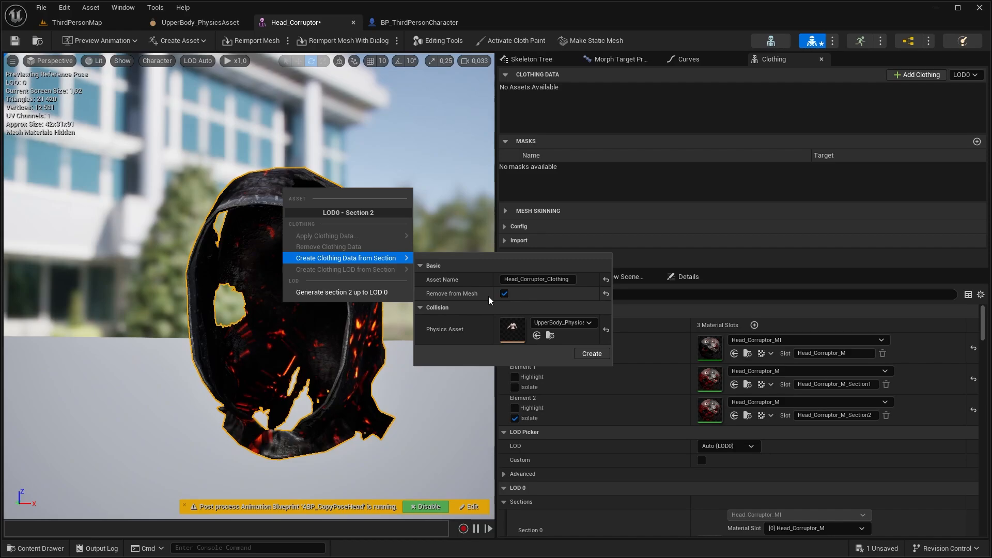
click(589, 353)
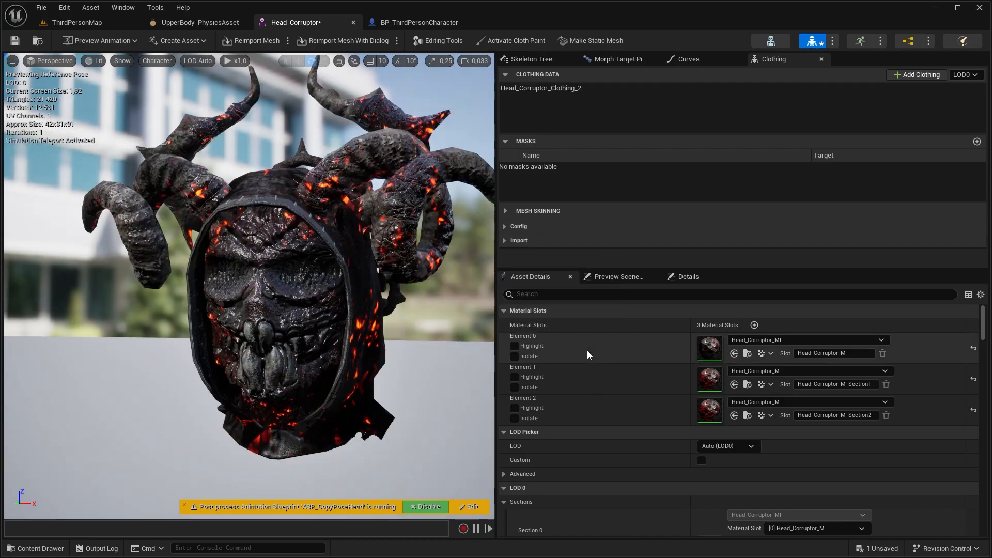
click(516, 418)
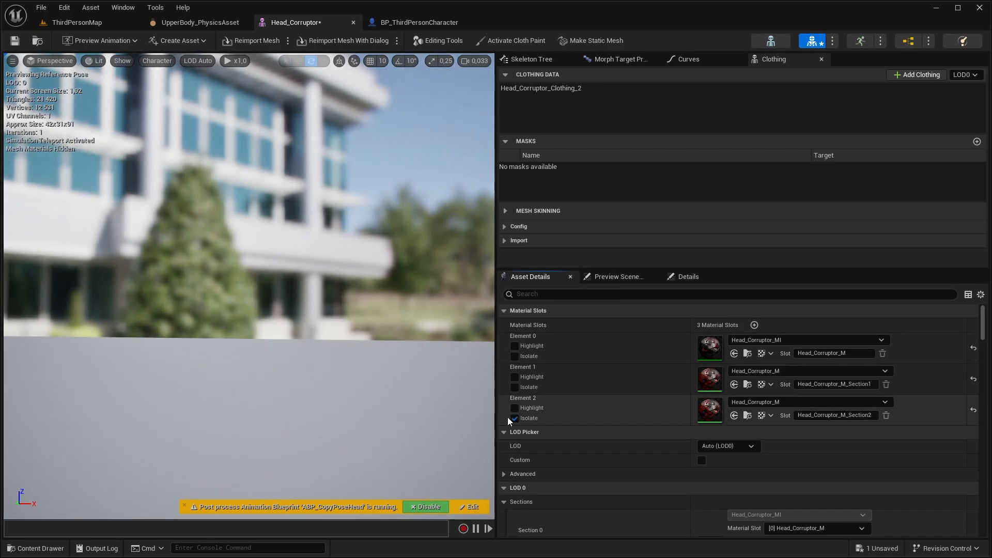
Isolate material Elements 1, 0 and 2 in turn to compare their mesh sections, and turn isolation off
click(515, 387)
click(515, 356)
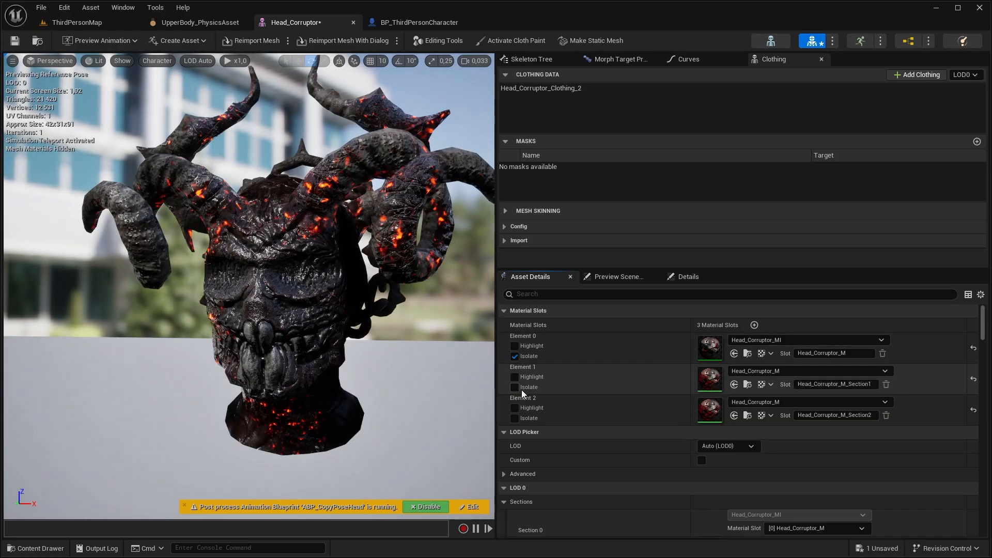
click(519, 421)
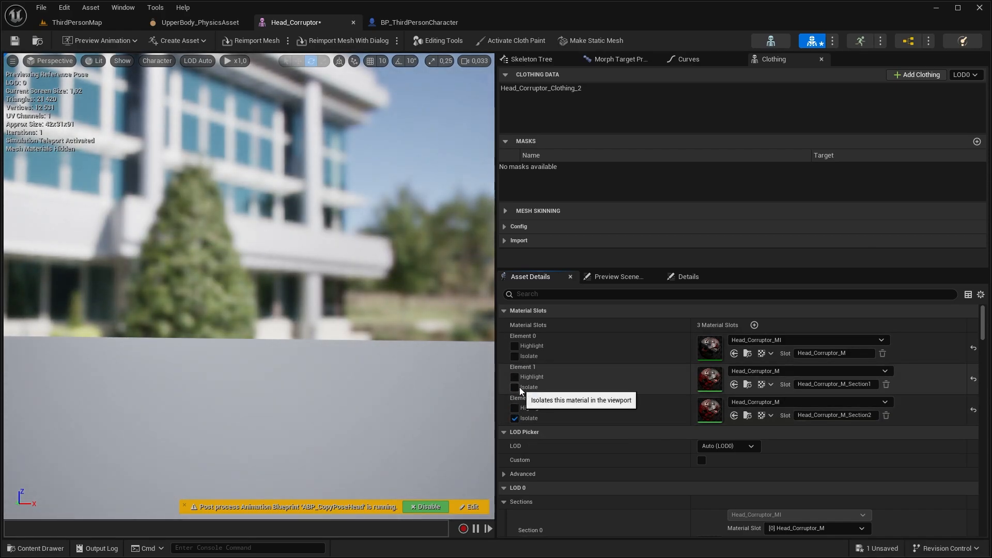
click(518, 417)
Activate cloth paint for Head_Corruptor_Clothing_2 and fill the whole hood proxy with a value of 0,5
click(605, 87)
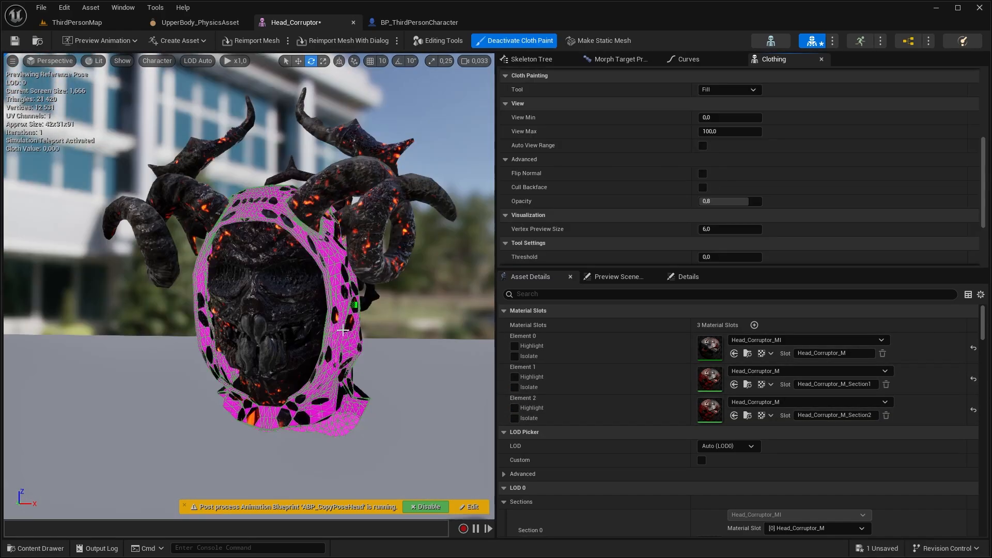
right_drag(342, 329, 268, 320)
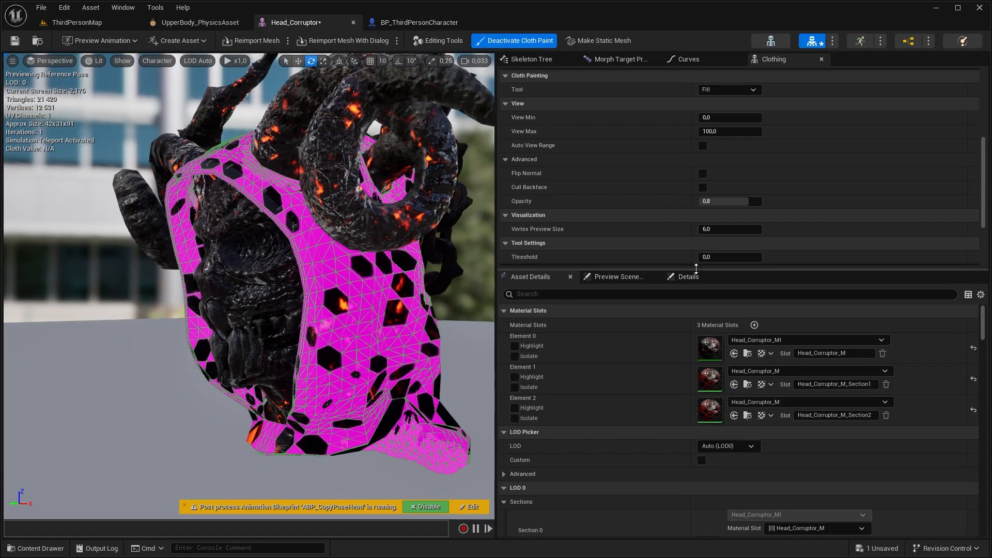
drag(696, 268, 696, 336)
click(730, 241)
click(327, 257)
right_drag(326, 257, 284, 263)
Switch cloth painting to the Brush tool with a paint value of 5 and a brush radius of 5
click(720, 240)
text(5)
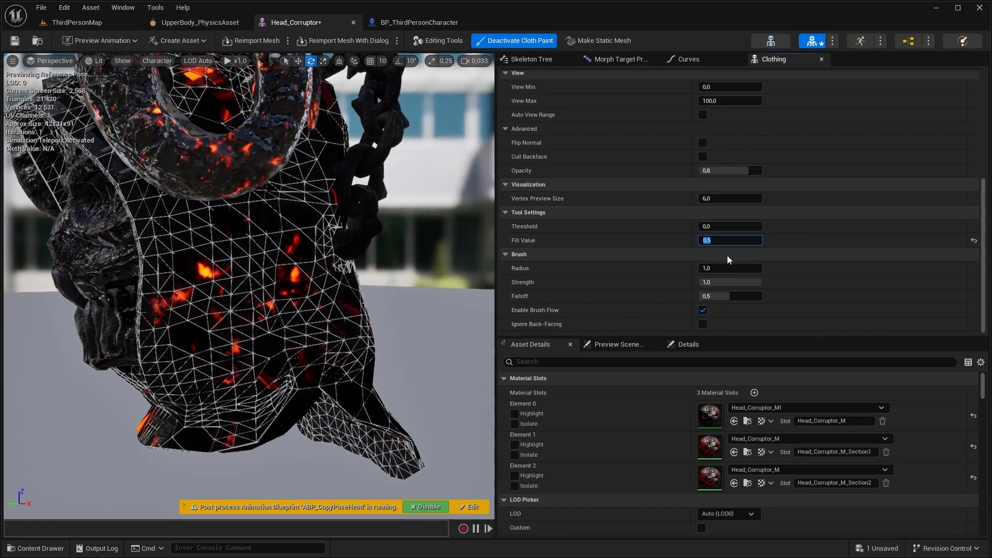
scroll(727, 255, up, 3)
click(730, 125)
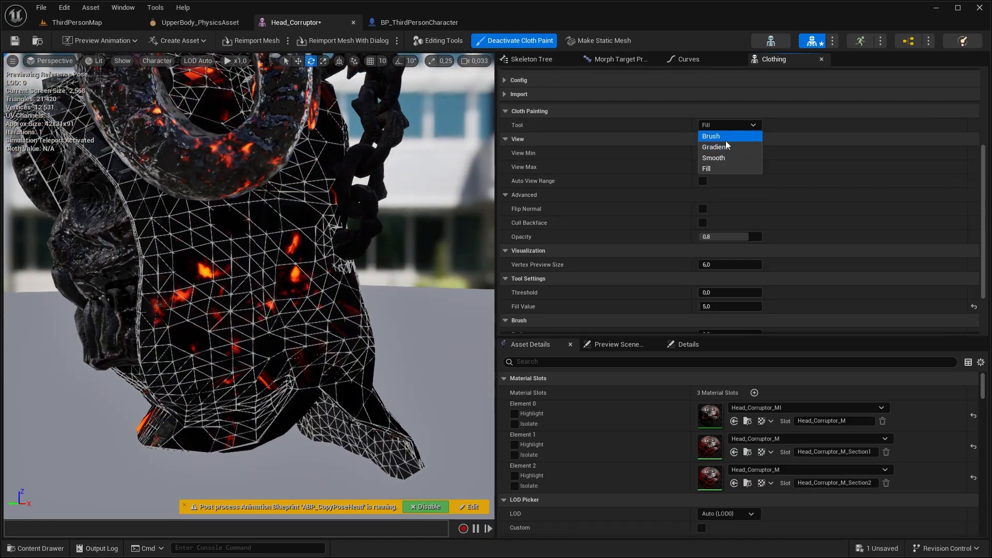
click(727, 138)
click(736, 293)
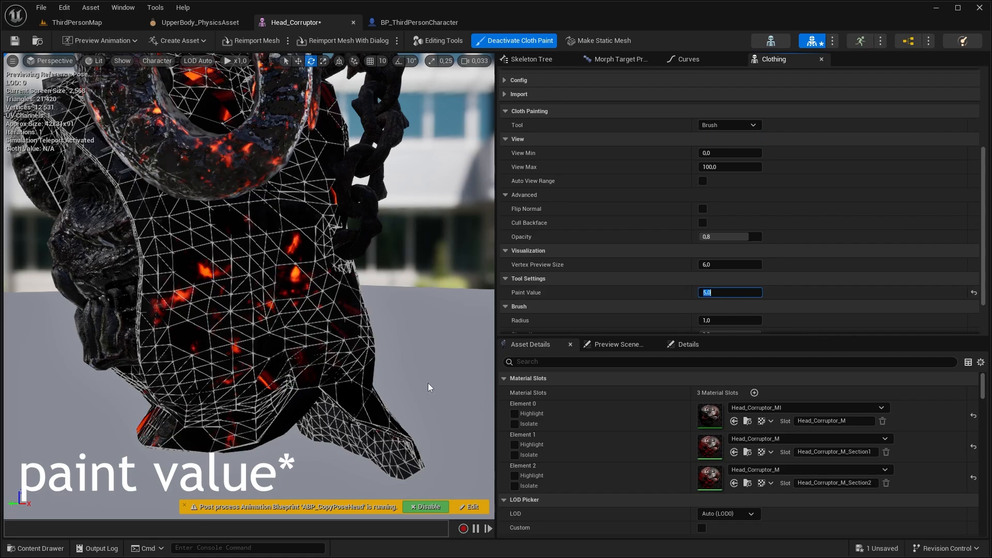
alt+drag(429, 388, 321, 403)
scroll(743, 283, down, 3)
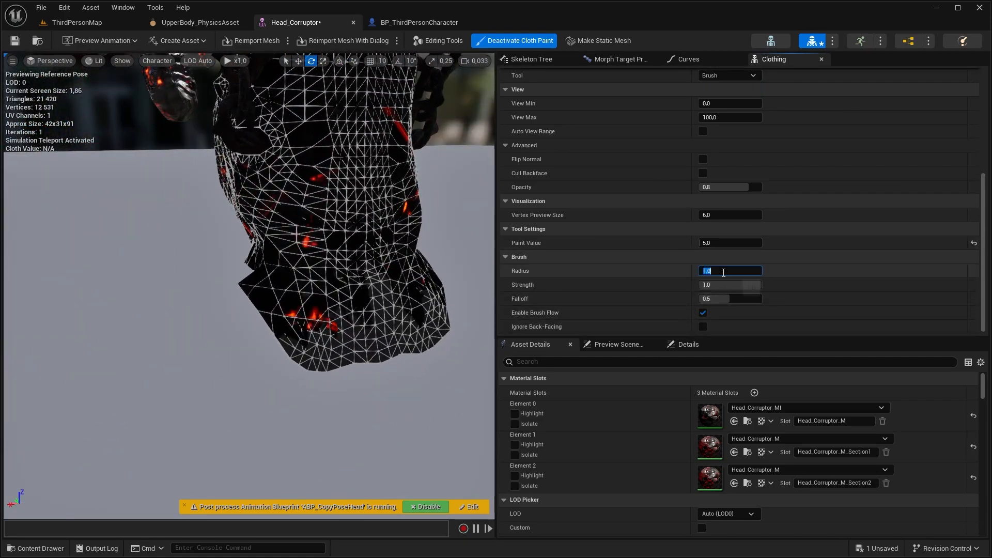
text(5)
key(Return)
Paint the lower back edge of the hood proxy with the brush
scroll(432, 336, up, 3)
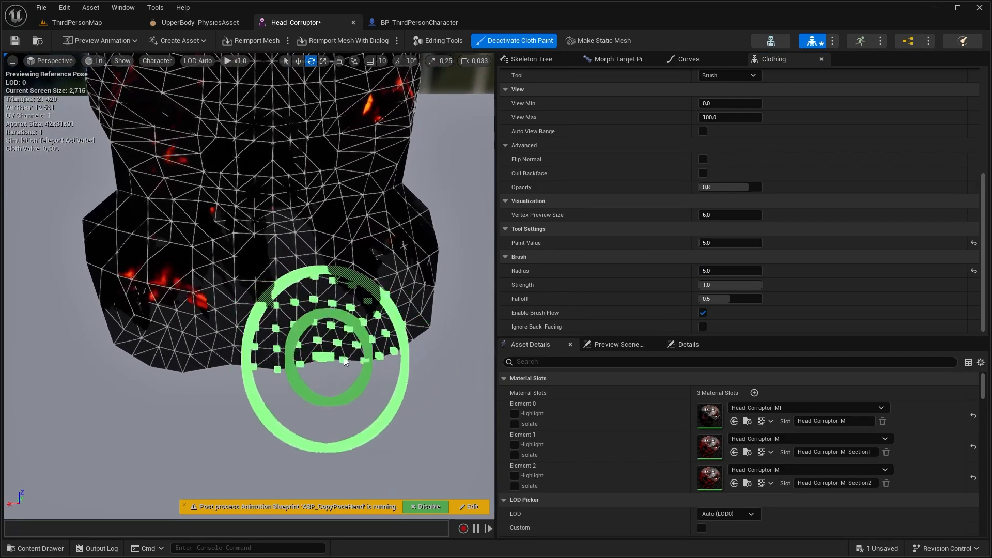
alt+drag(343, 358, 370, 344)
mouse_move(385, 301)
mouse_down()
mouse_move(355, 308)
mouse_move(337, 285)
mouse_move(455, 259)
mouse_move(481, 274)
mouse_up()
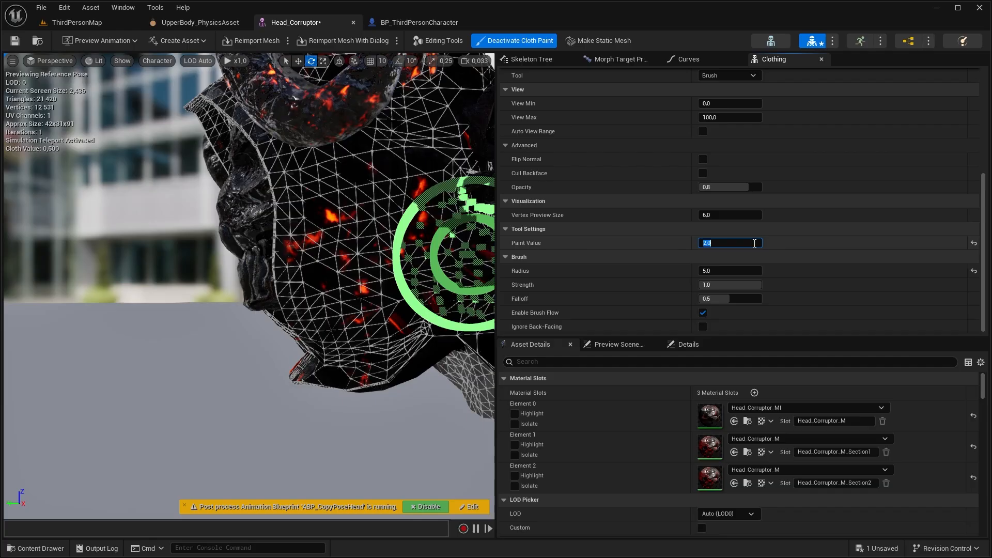
Set the brush radius to 2 and paint along the hood's front opening with a paint value of 2
click(722, 271)
text(2)
key(Return)
mouse_move(439, 270)
alt+mouse_down()
mouse_move(310, 279)
mouse_move(295, 191)
alt+mouse_up()
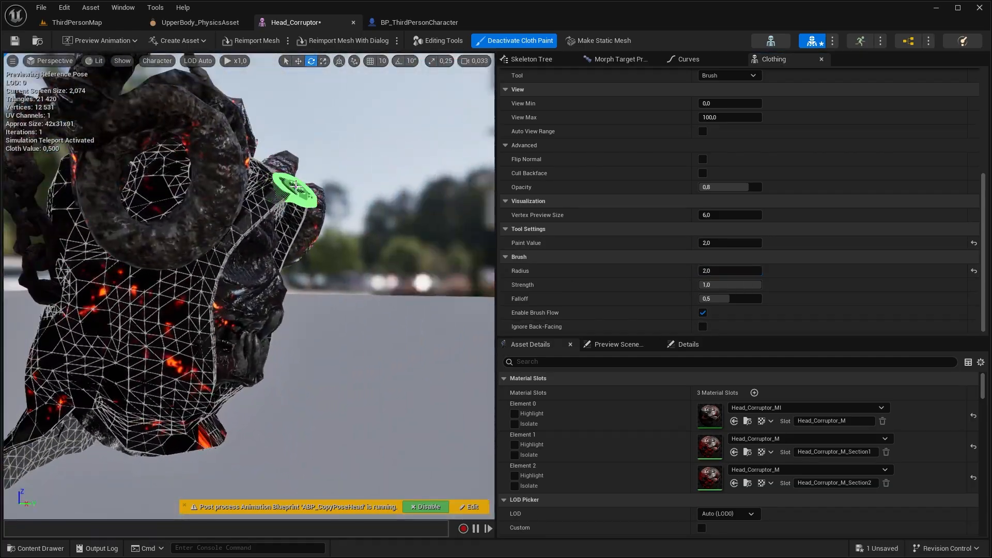
mouse_move(199, 305)
mouse_down()
mouse_move(239, 230)
mouse_move(370, 186)
mouse_move(398, 290)
mouse_up()
mouse_move(398, 290)
alt+mouse_down()
mouse_move(230, 157)
mouse_move(310, 217)
mouse_move(325, 181)
mouse_move(403, 166)
alt+mouse_up()
key(f)
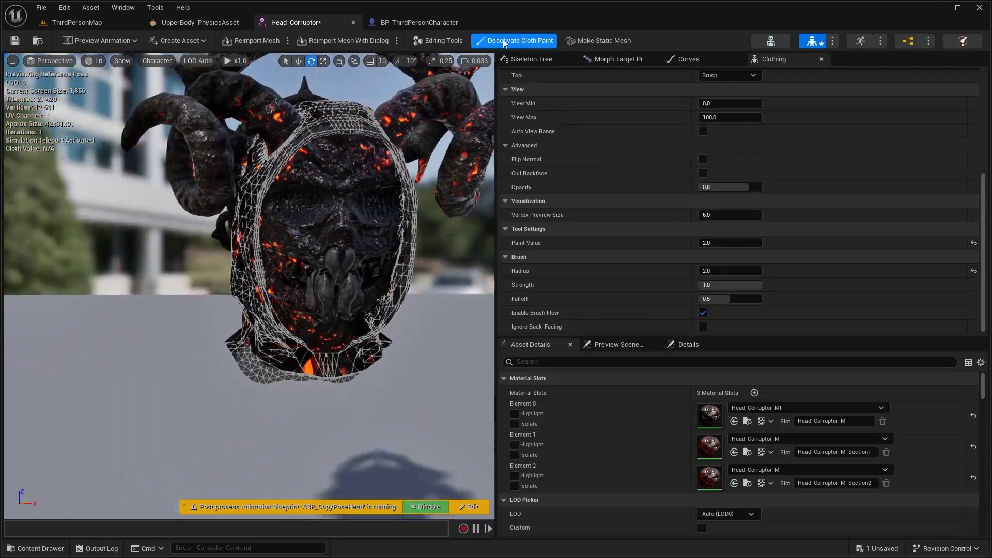
Finish cloth painting and apply the Head_Corruptor_Clothing_2 - LOD0 clothing data to section 1, the visible hood
click(503, 41)
right_click(295, 191)
mouse_move(332, 240)
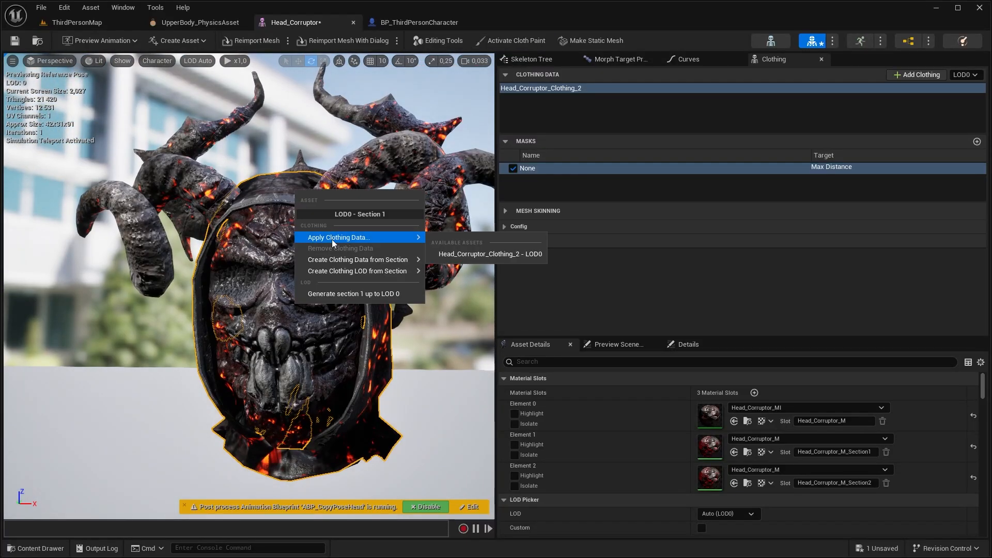
click(485, 253)
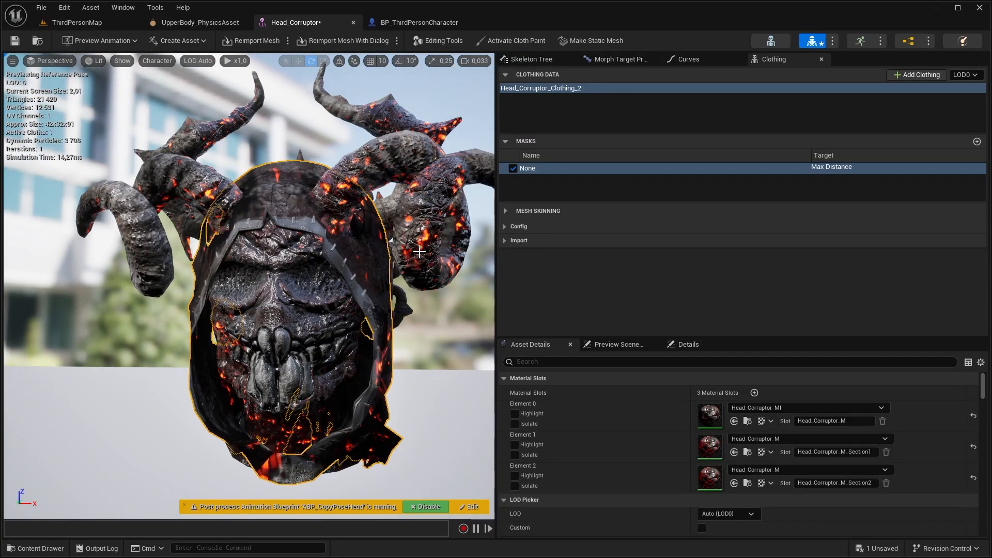
mouse_move(248, 289)
alt+mouse_down()
mouse_move(186, 292)
mouse_move(362, 295)
mouse_move(413, 281)
mouse_move(212, 284)
mouse_move(248, 285)
alt+mouse_up()
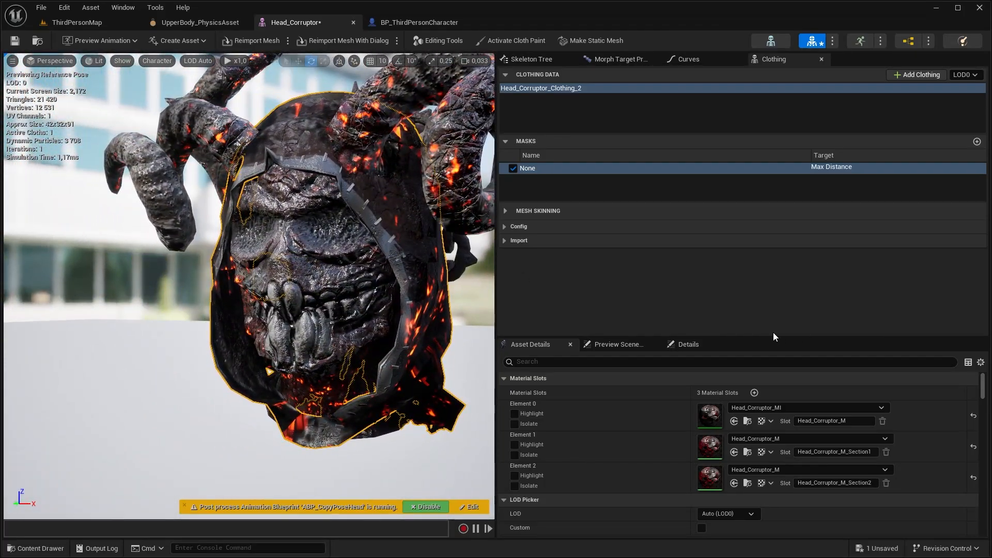
Assign Head_Corruptor_MI to material Element 1 and clear the material of Element 2
drag(762, 336, 762, 267)
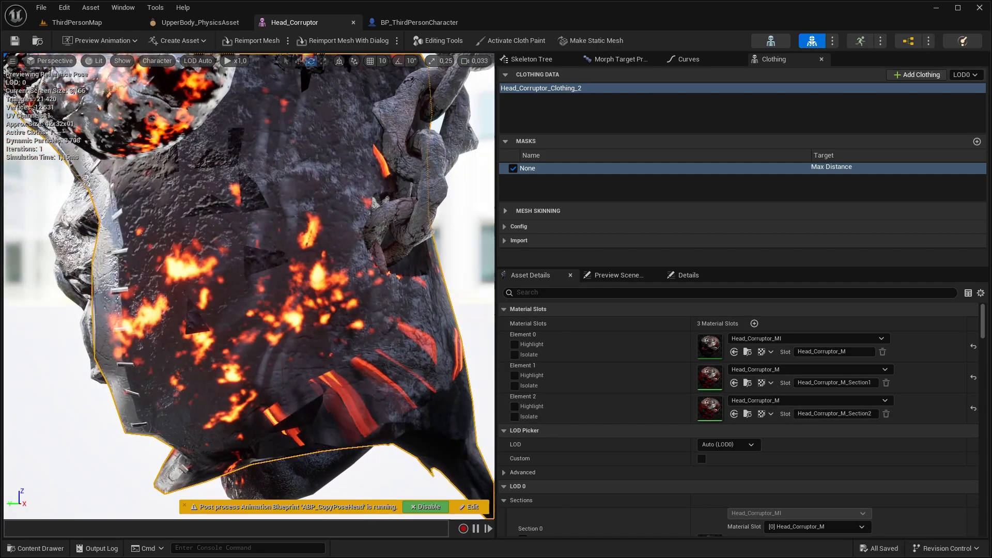
alt+drag(330, 280, 175, 284)
alt+drag(248, 284, 289, 300)
right_drag(289, 300, 300, 300)
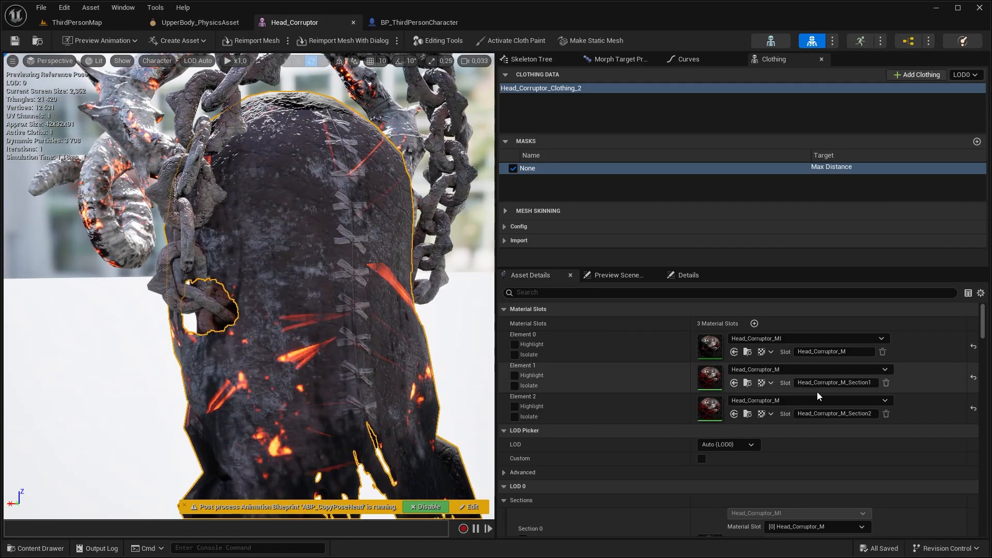
click(808, 370)
click(820, 266)
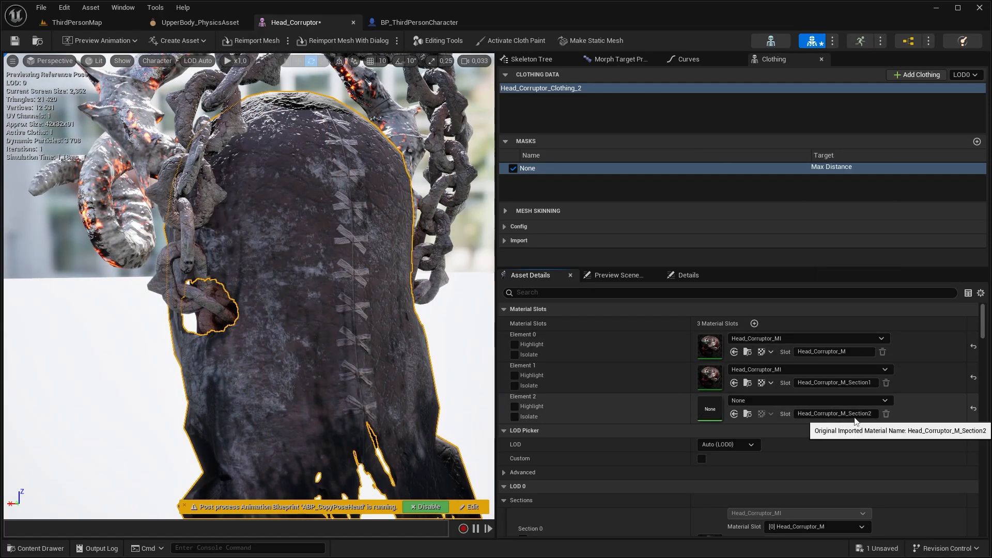
Rename Element 2's material slot as Head_Corruptor_ProxyNull
click(872, 414)
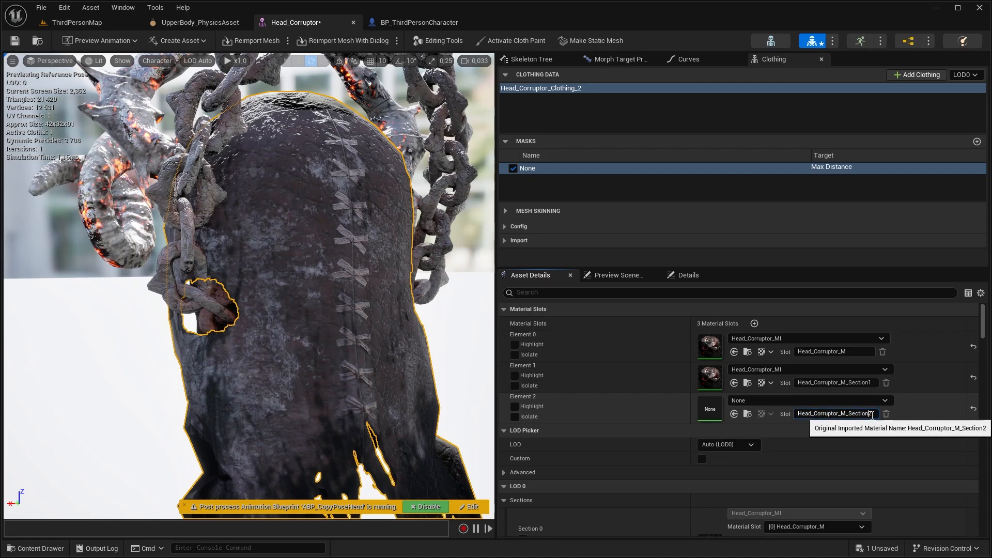
drag(874, 415, 841, 415)
key(BackSpace)
text(Proxy)
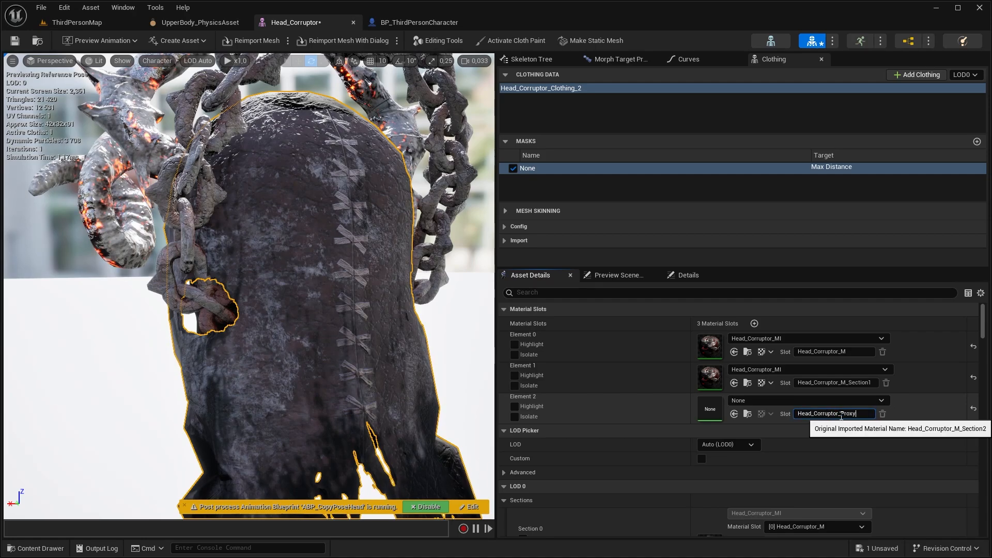
text(Null)
key(Return)
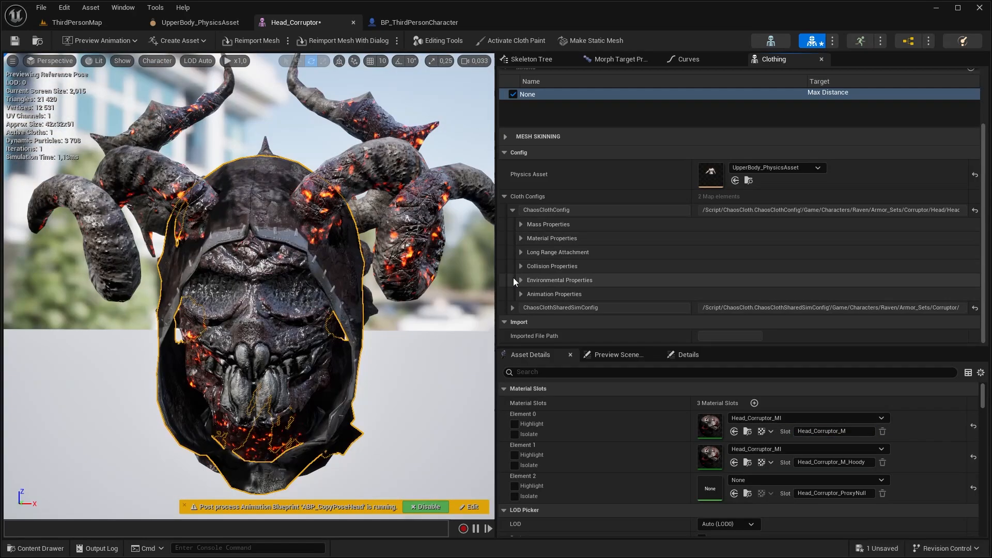
Set the Local Damping Coefficient to 0,01 in the ChaosClothConfig environmental properties
click(517, 282)
scroll(677, 256, down, 3)
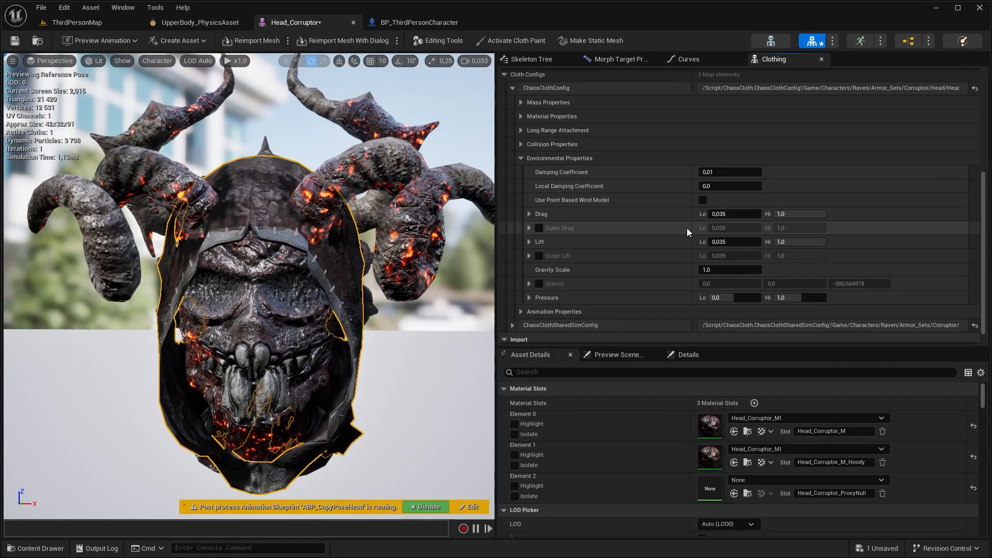
scroll(649, 221, down, 1)
click(723, 169)
text(0,01)
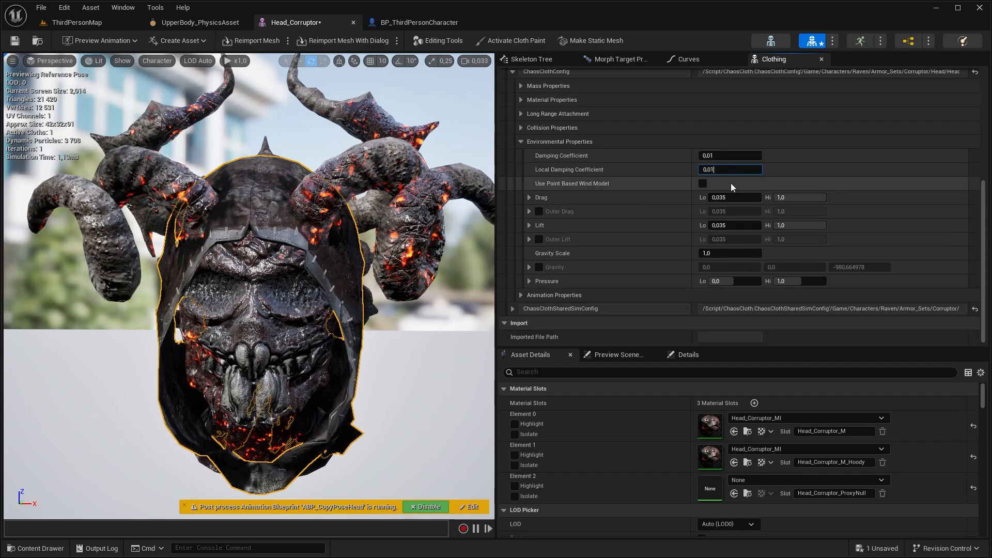
Set the low value of Anim Drive Stiffness to 0,2 in the cloth's animation properties
click(551, 293)
scroll(728, 262, down, 2)
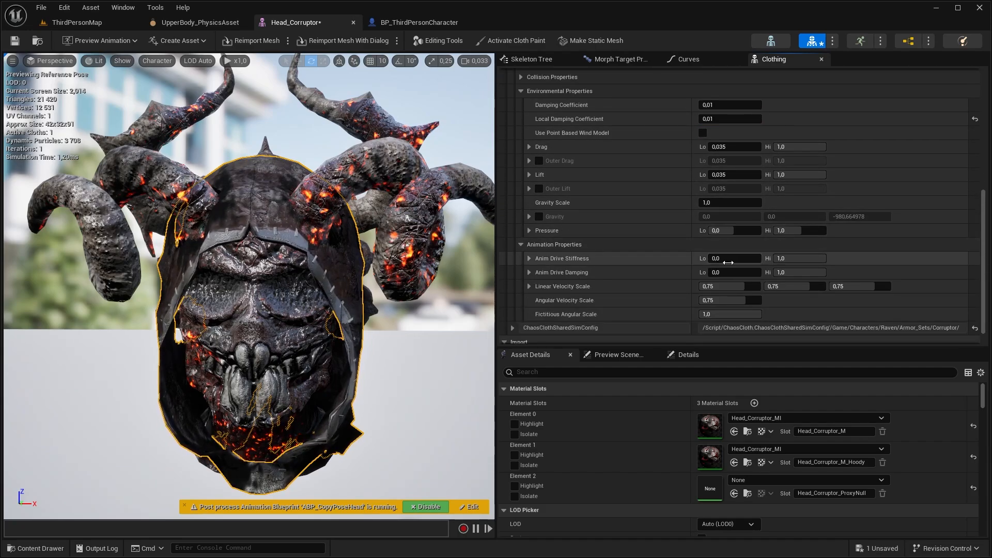
click(730, 261)
text(0,2)
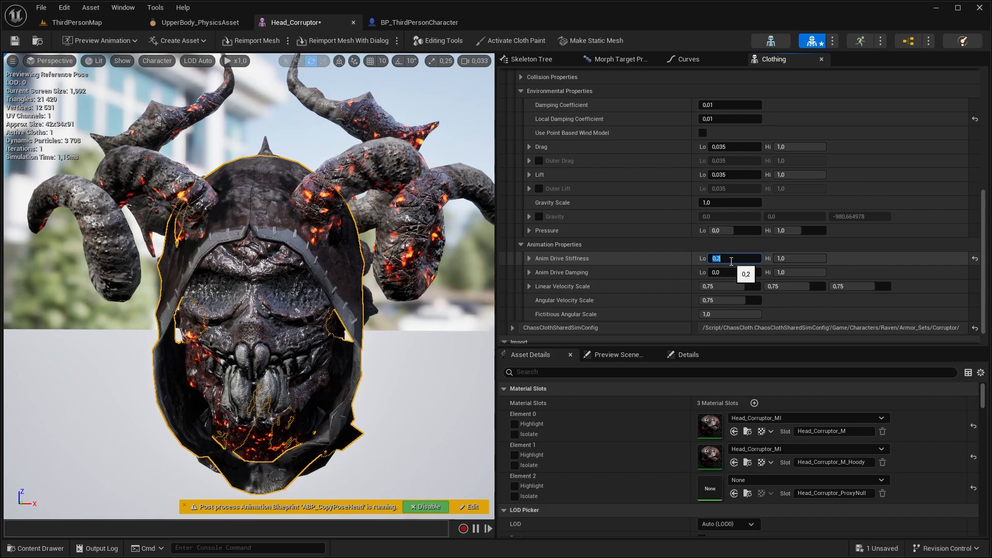
key(Return)
Set the cloth's Gravity Scale to 1,2
scroll(615, 281, down, 1)
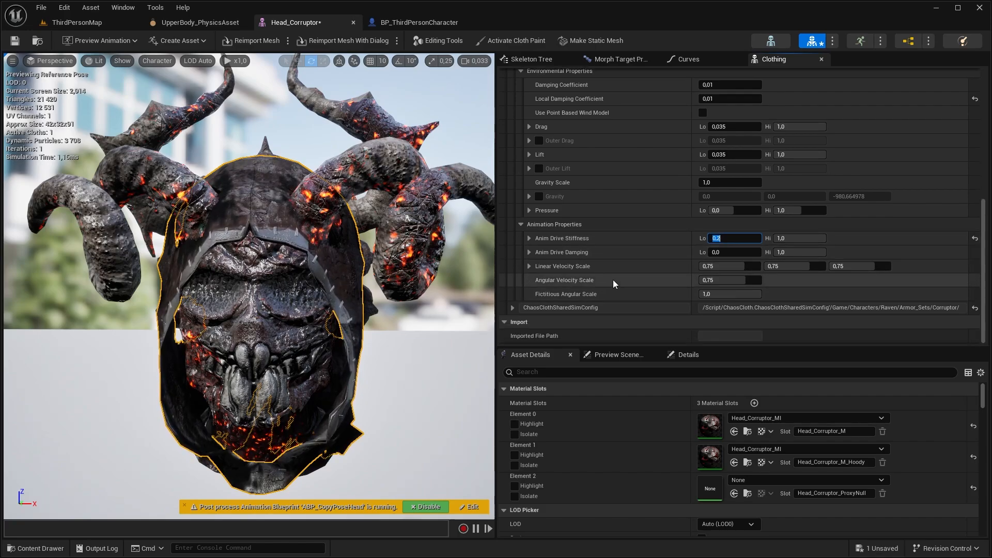
text(1)
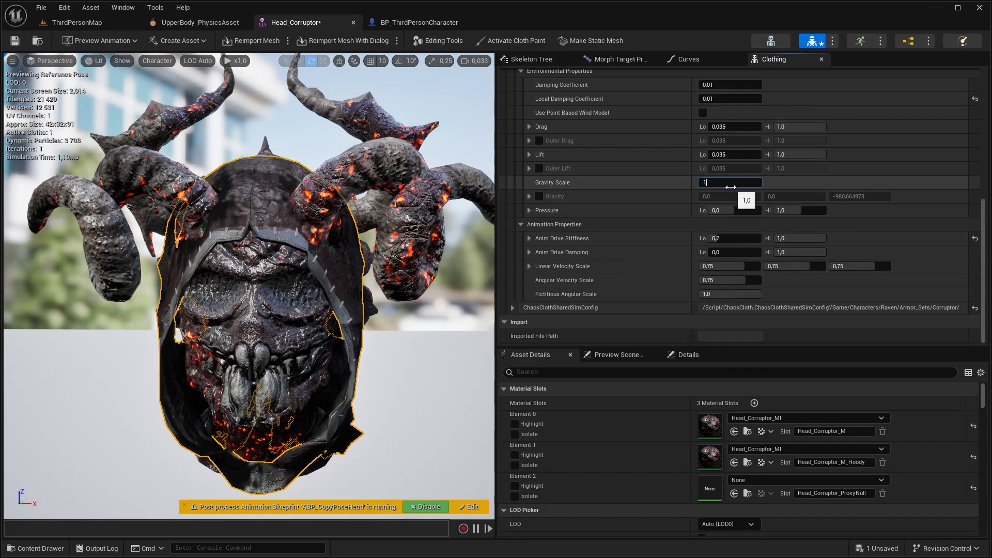
text(,2)
key(Return)
Reactivate cloth paint, brush the hood's front peak with a paint value of 1, and switch the tool to Smooth
click(510, 40)
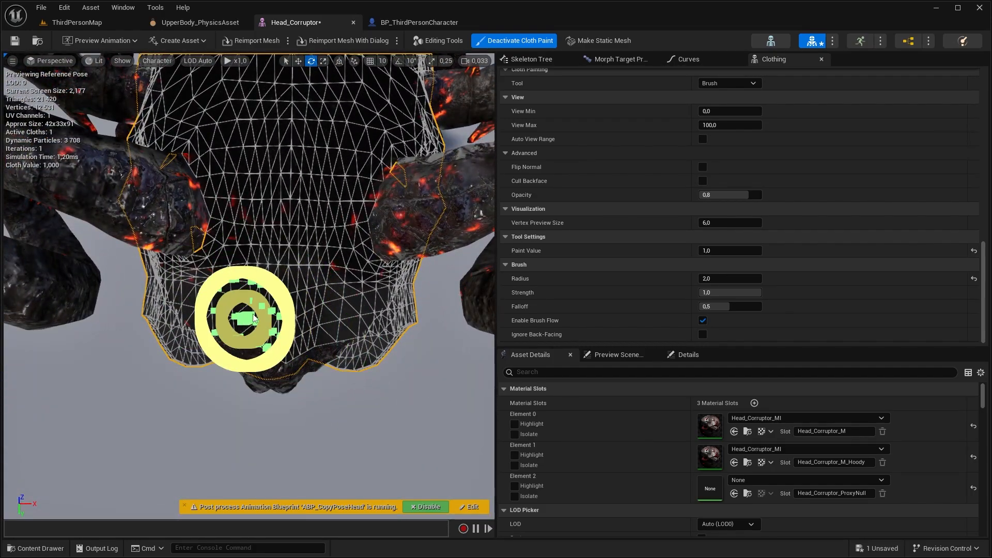
right_drag(245, 327, 278, 321)
click(730, 83)
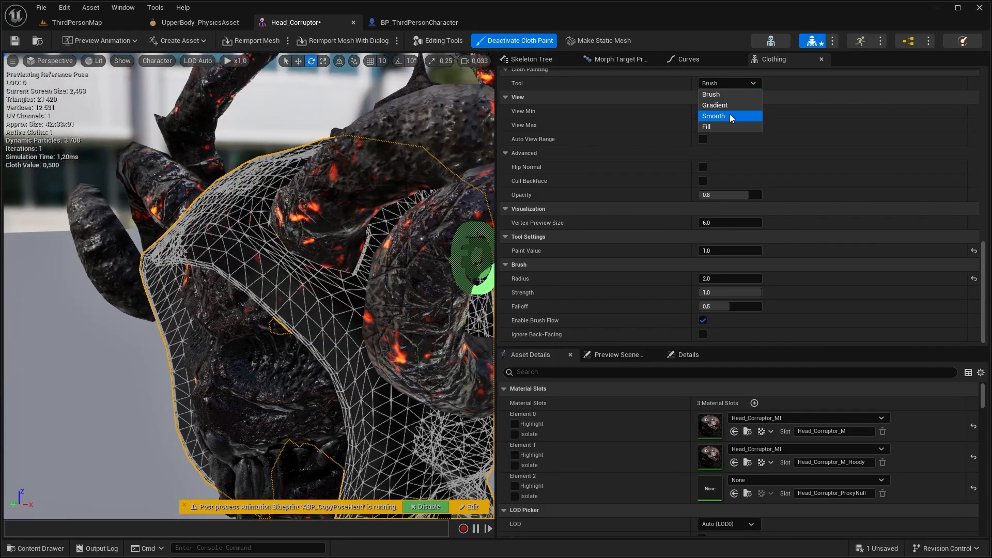
click(730, 114)
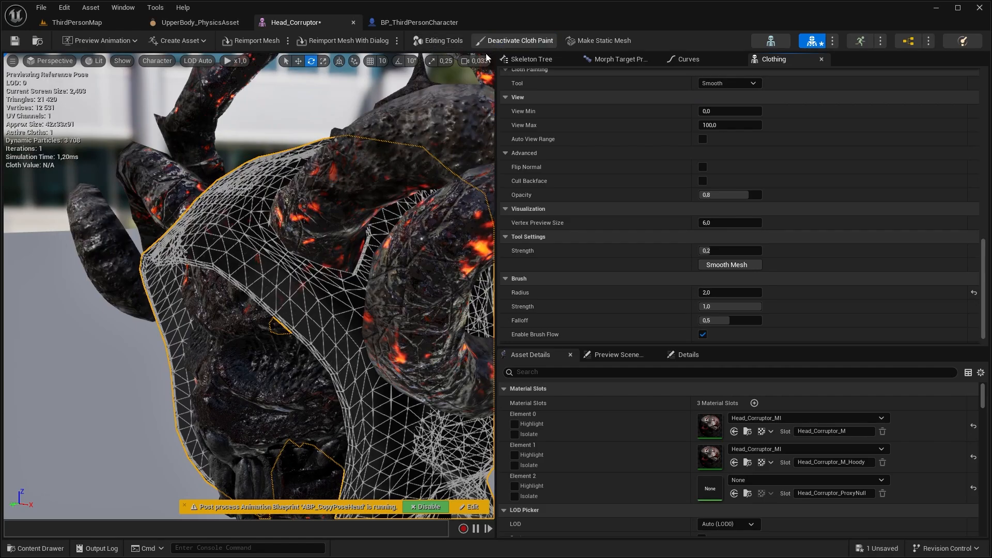
Finish cloth painting and save the Head_Corruptor mesh
click(514, 41)
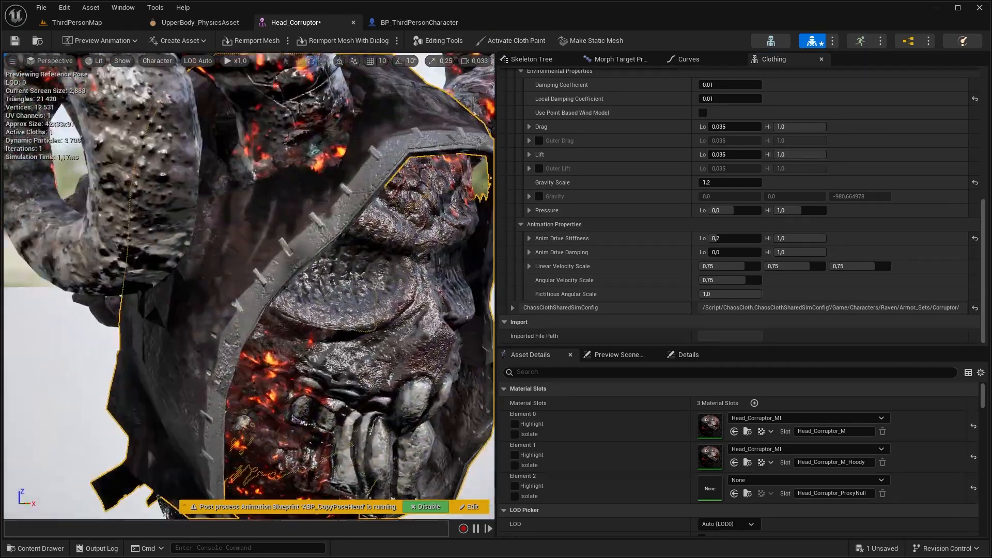
right_drag(326, 221, 300, 222)
click(15, 41)
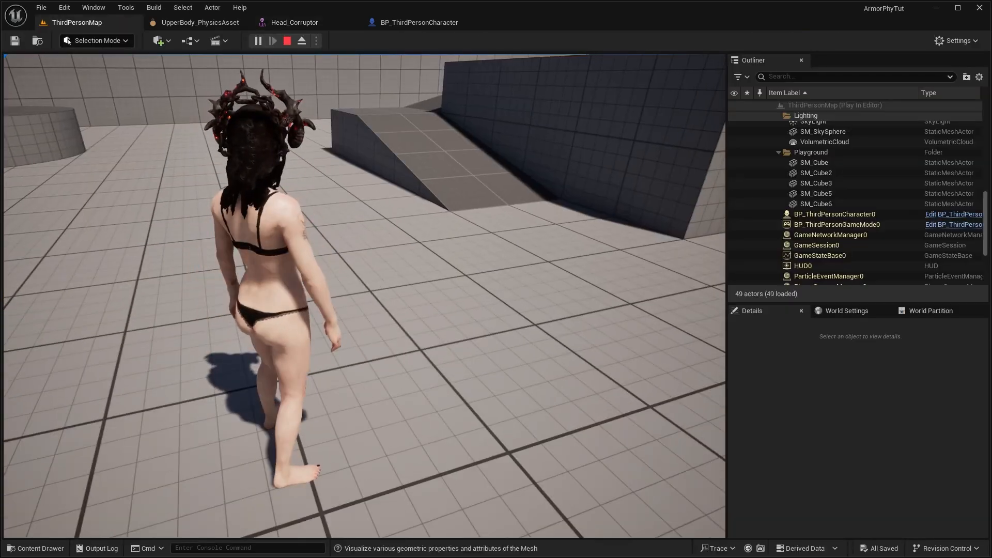
Run and turn the character around the level in play to check the head piece's cloth motion
key(w)
key(s)
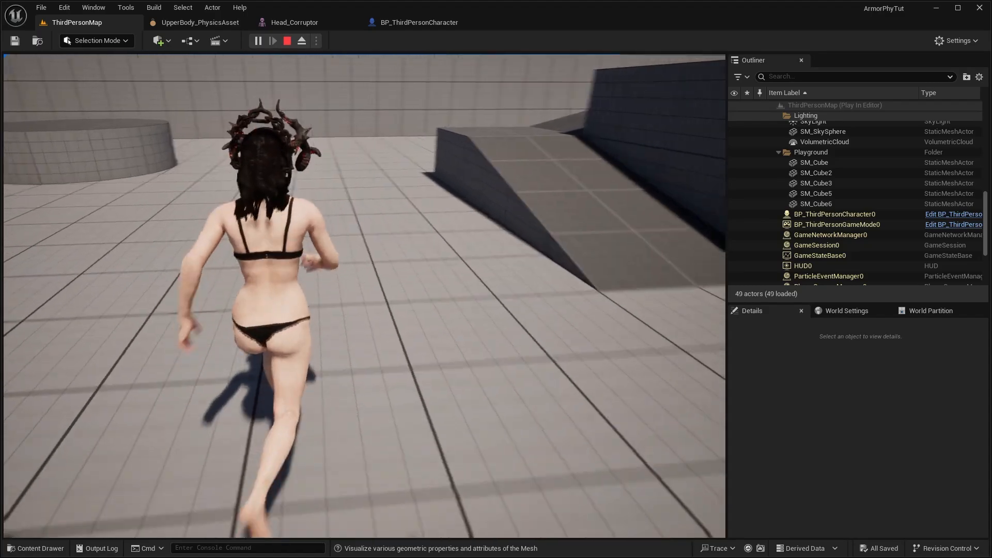
key(a)
key(a)
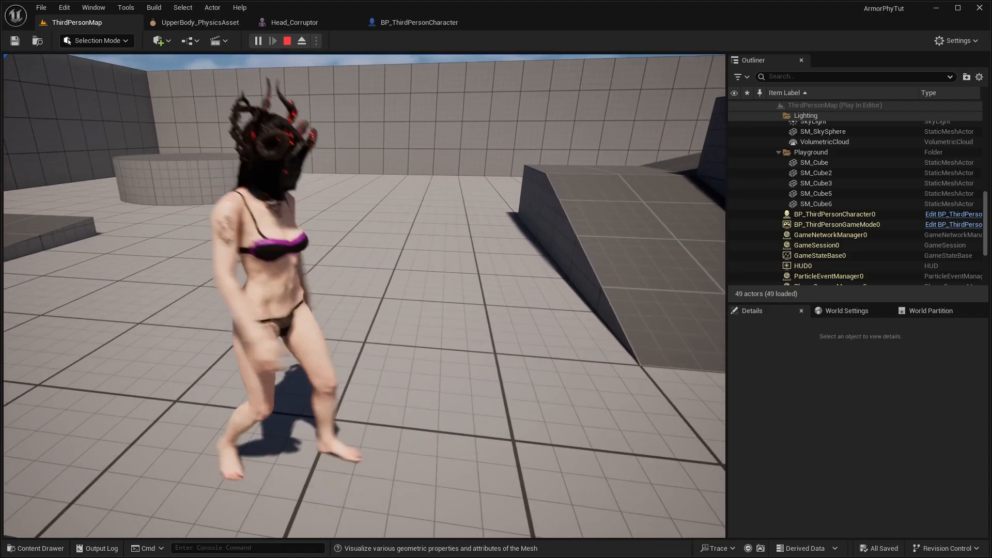
key(d)
key(w)
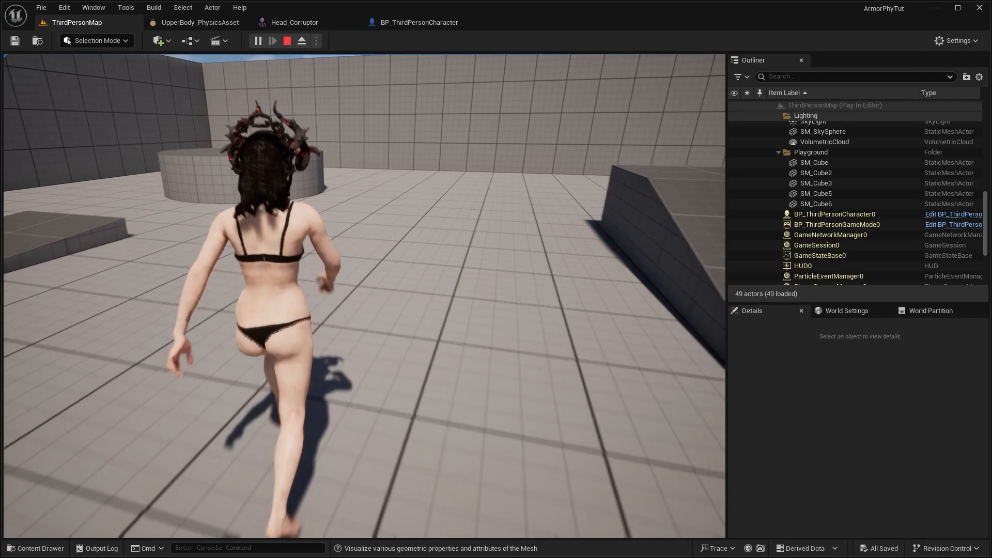
key(a)
key(w)
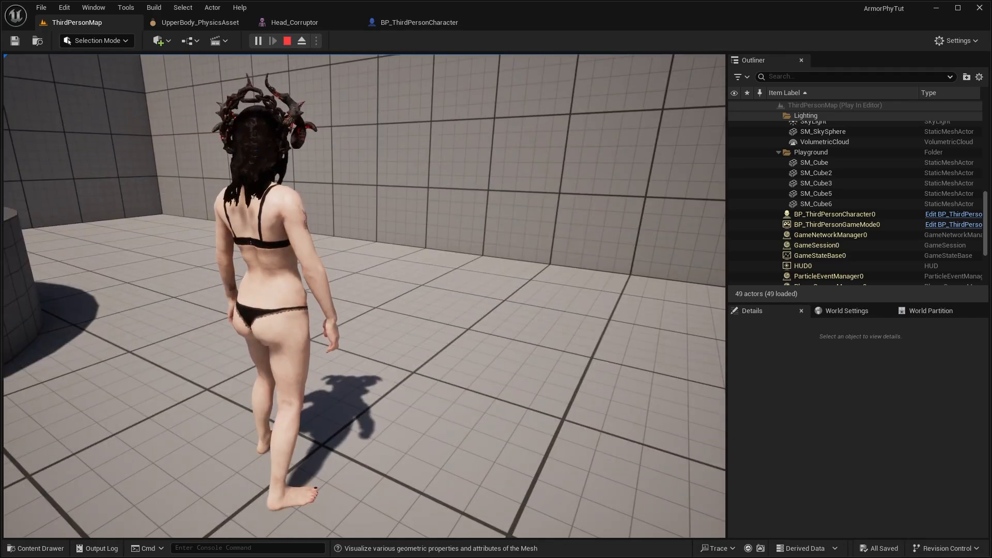
Switch on the chest armor in play and turn the character to check the head piece's cloth against it
key(2)
key(a)
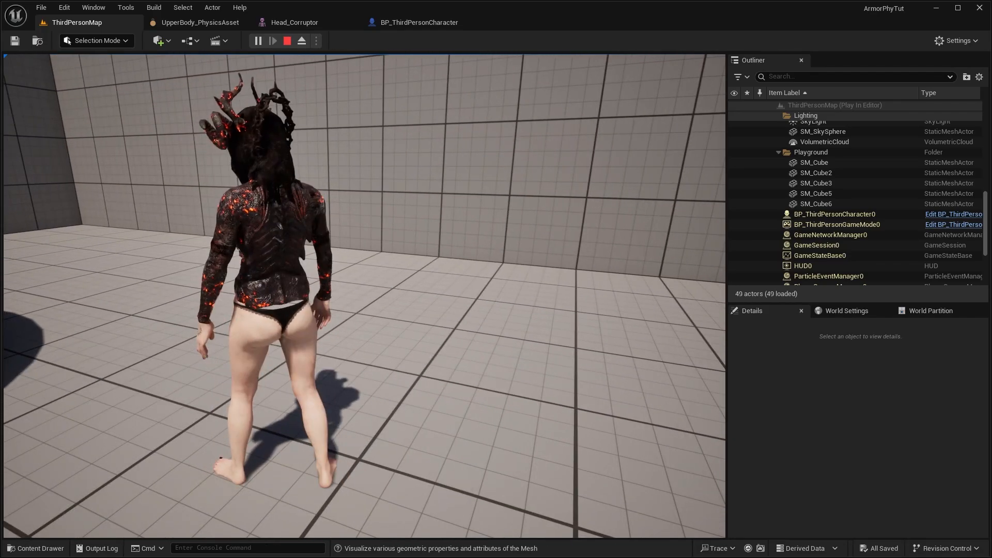
key(w)
key(a)
key(w)
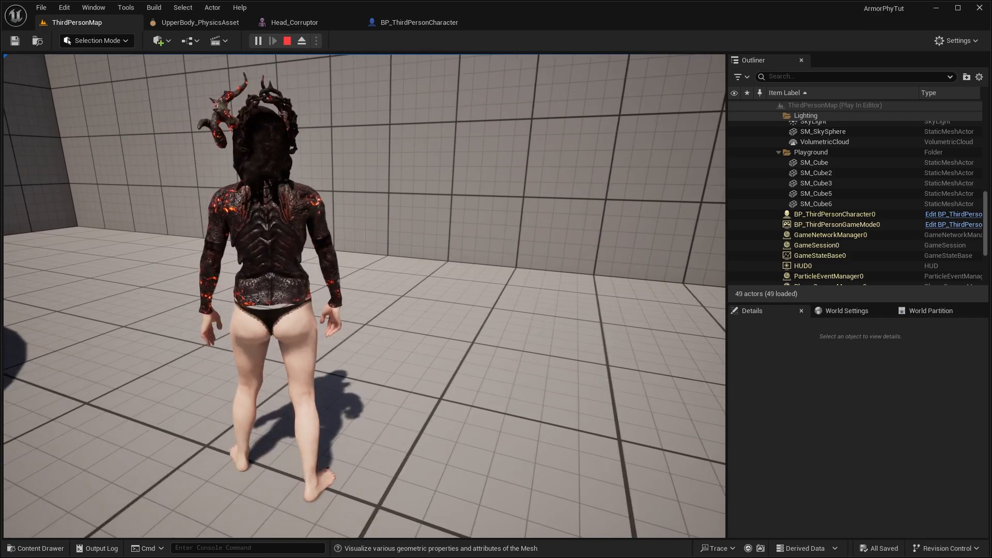
key(d)
key(a)
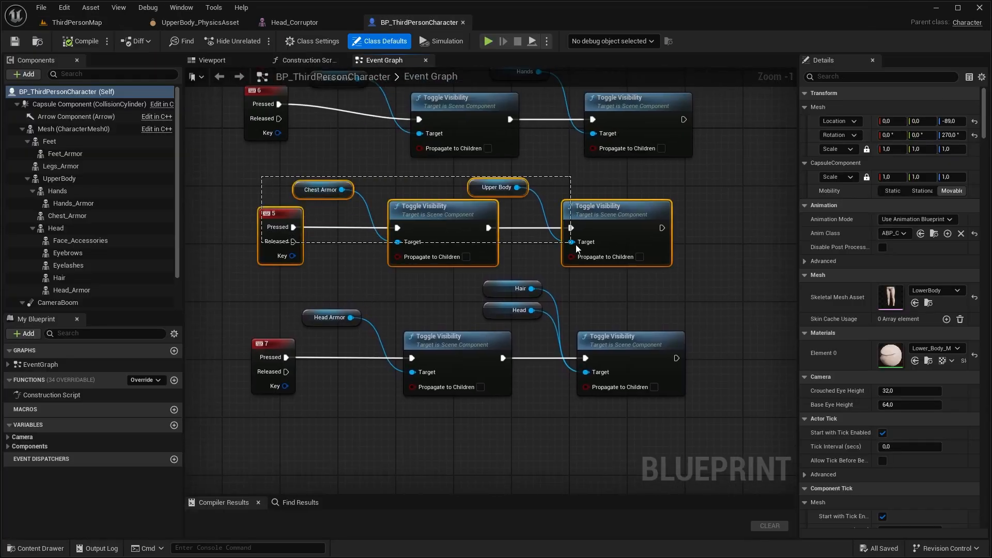
Move the key 5 Chest Armor and Upper Body node group below the key 7 group in the character blueprint's Event Graph
drag(576, 249, 622, 256)
right_drag(645, 291, 651, 202)
drag(606, 124, 546, 447)
right_drag(511, 387, 530, 342)
right_drag(529, 341, 589, 215)
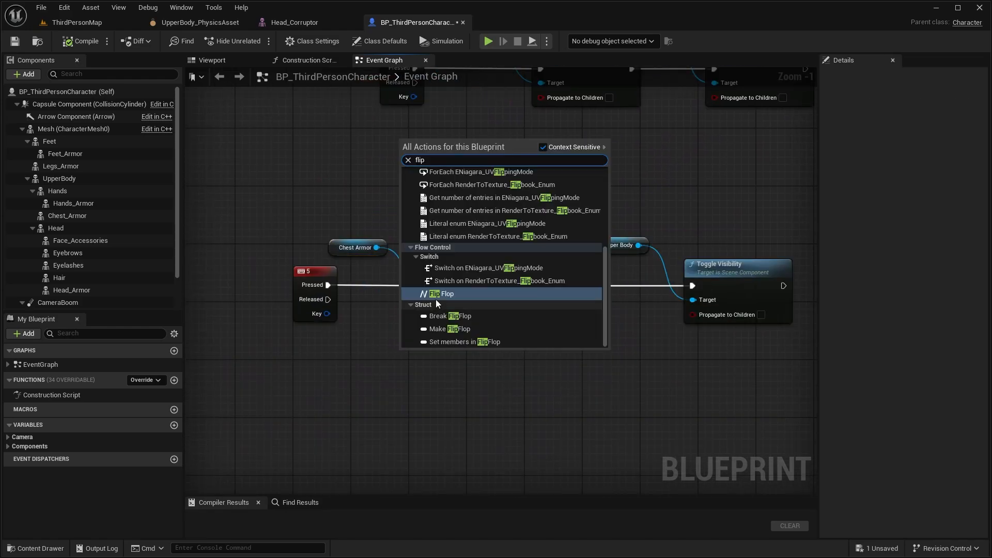
Add a Flip Flop node and place it directly after the key 5 event's Pressed output
click(436, 296)
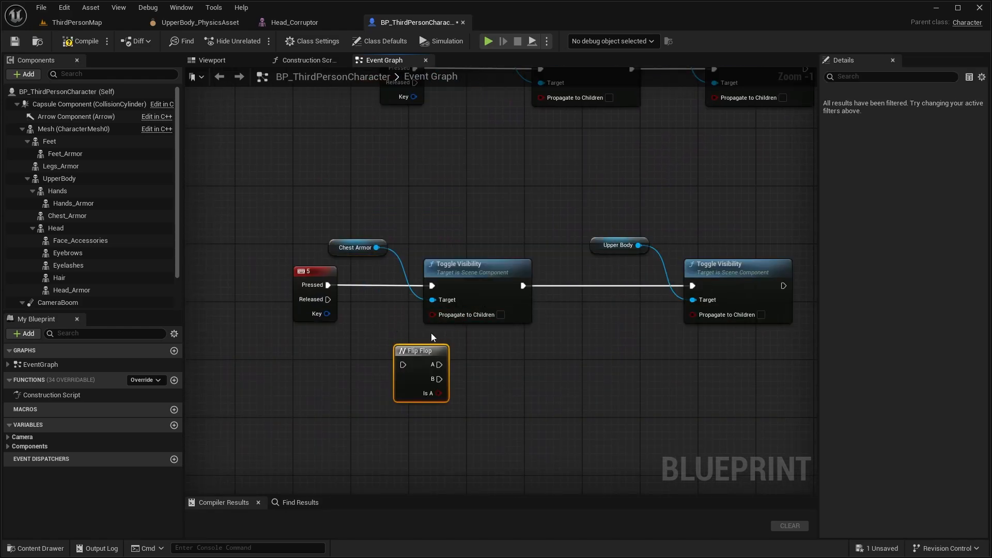
click(327, 302)
drag(398, 341, 336, 288)
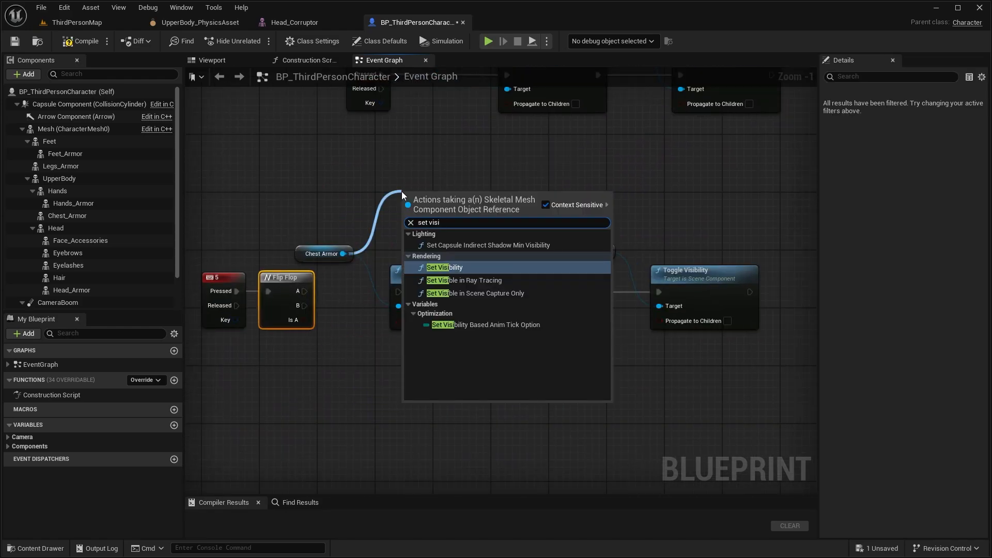
Replace the key 5 group's Toggle Visibility nodes with Set Visibility nodes for Chest Armor and Upper Body
key(Return)
drag(437, 194, 437, 187)
drag(604, 250, 651, 173)
text(set vis)
key(Return)
click(451, 279)
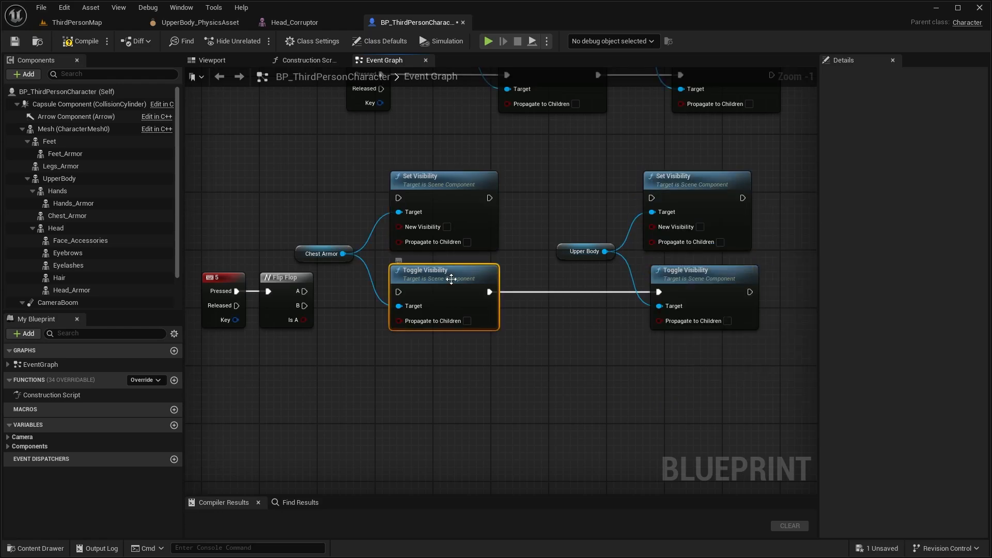
key(Delete)
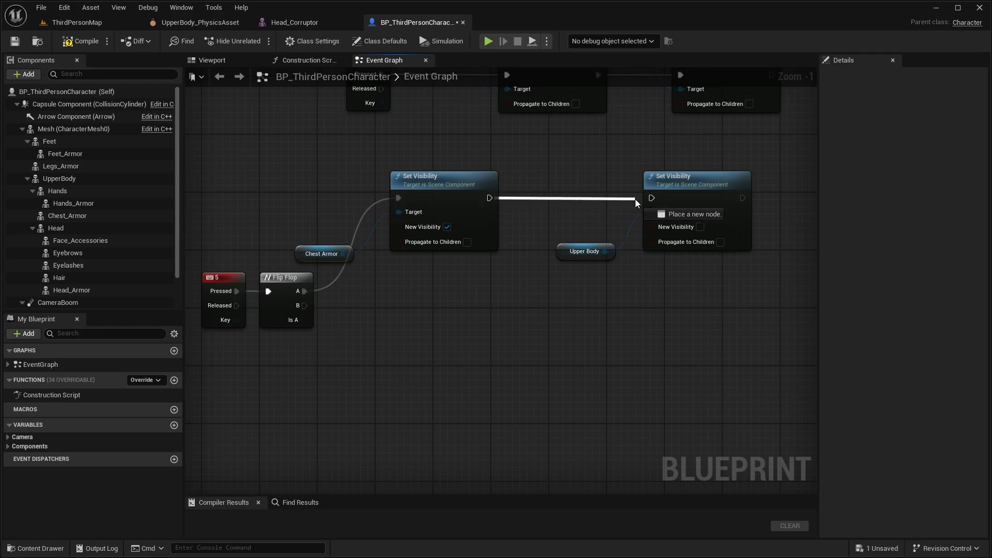
Duplicate the two Set Visibility nodes for the Flip Flop's B output, with Chest Armor hidden and Upper Body visible
drag(696, 263, 697, 263)
key(ctrl+c)
click(571, 361)
right_drag(572, 362, 575, 269)
key(ctrl+v)
drag(516, 275, 432, 280)
right_drag(459, 229, 449, 283)
click(406, 277)
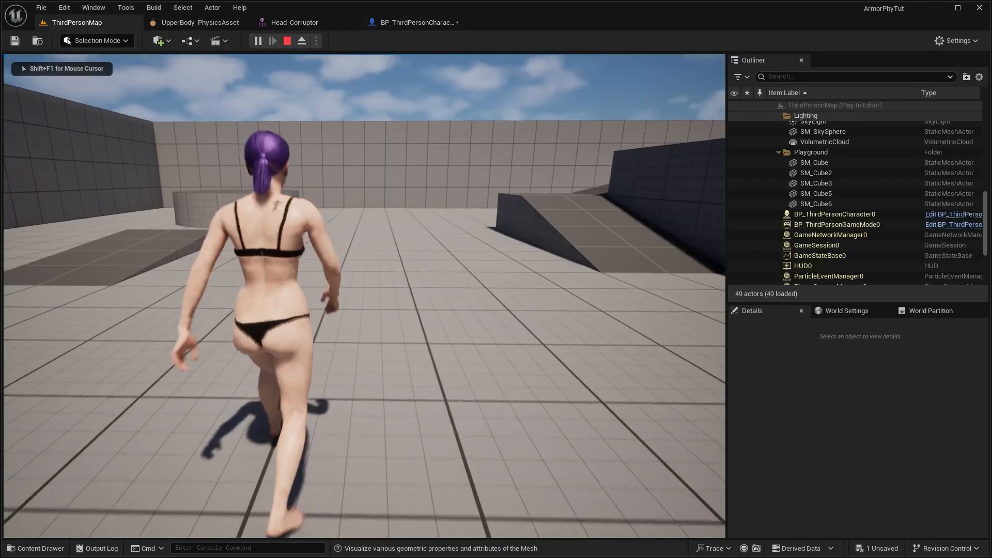
Toggle the chest armor on and off in play to test the new Flip Flop logic
key(5)
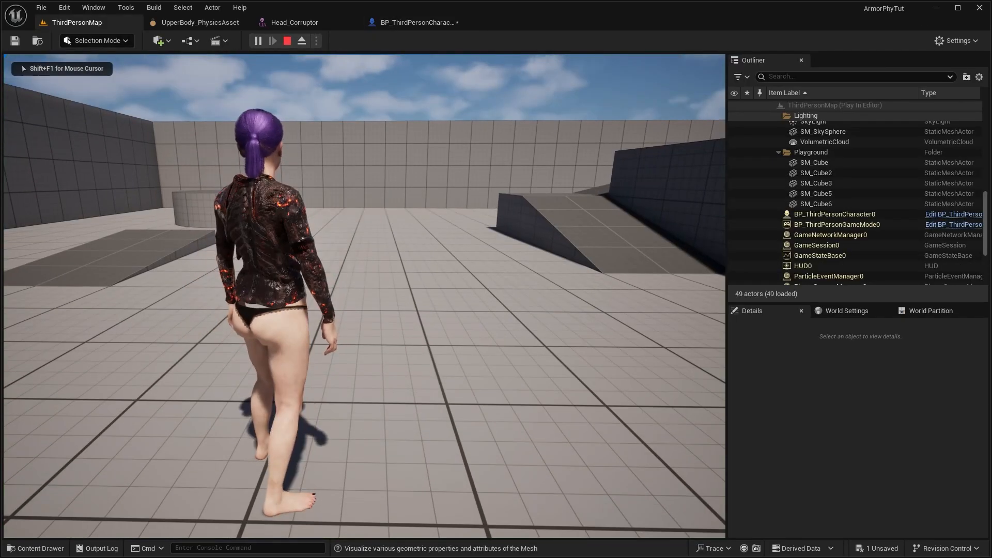
key(5)
key(5)
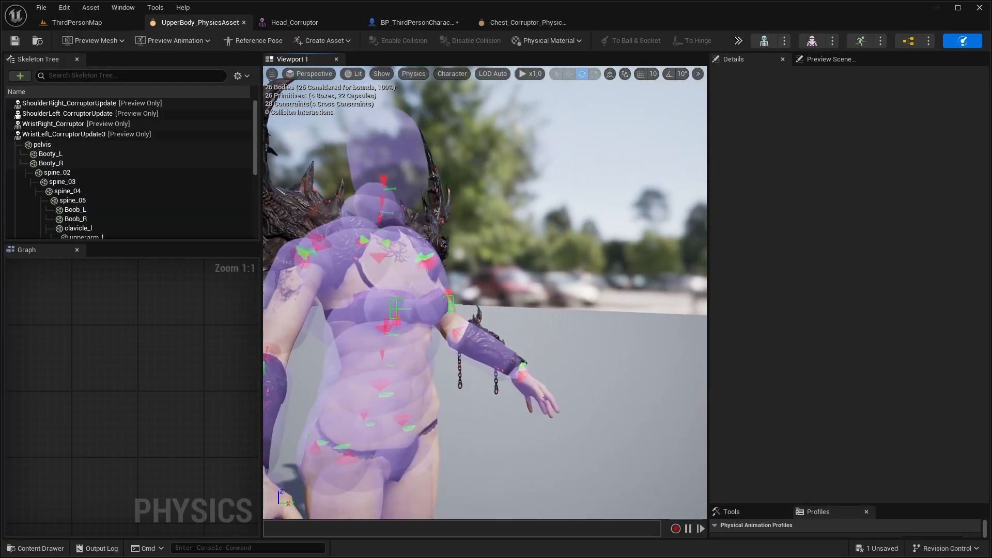
Compare the upper body and chest armor physics assets, select the chest asset's spine_05 body, and save the asset
right_drag(532, 153, 615, 154)
click(535, 24)
right_drag(463, 173, 578, 174)
scroll(464, 173, up, 5)
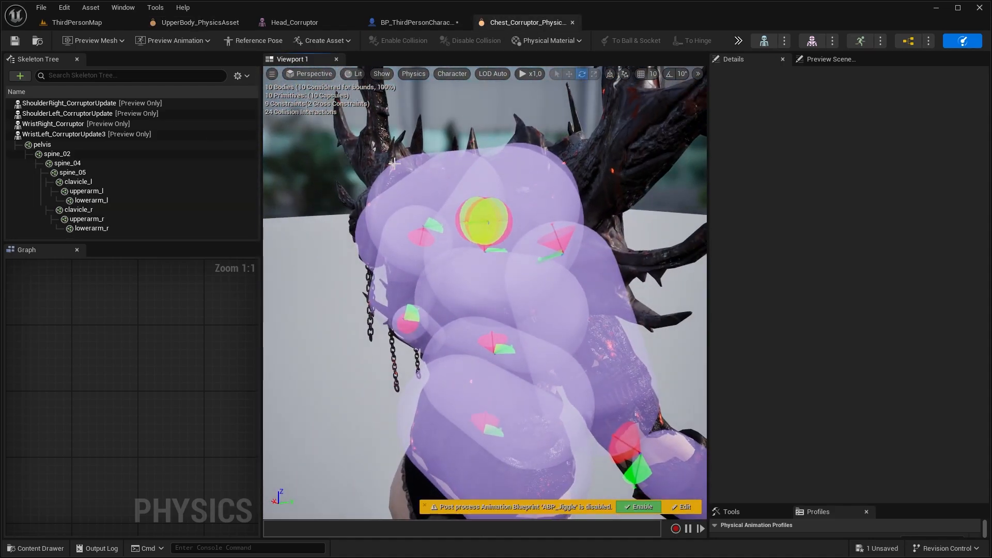
click(478, 151)
right_drag(479, 151, 419, 150)
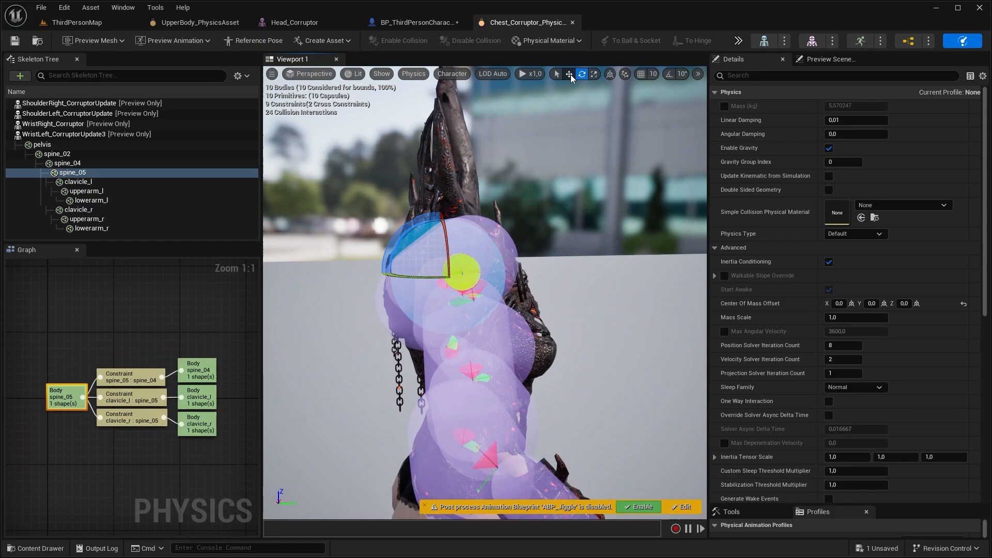
right_drag(378, 239, 315, 236)
click(15, 40)
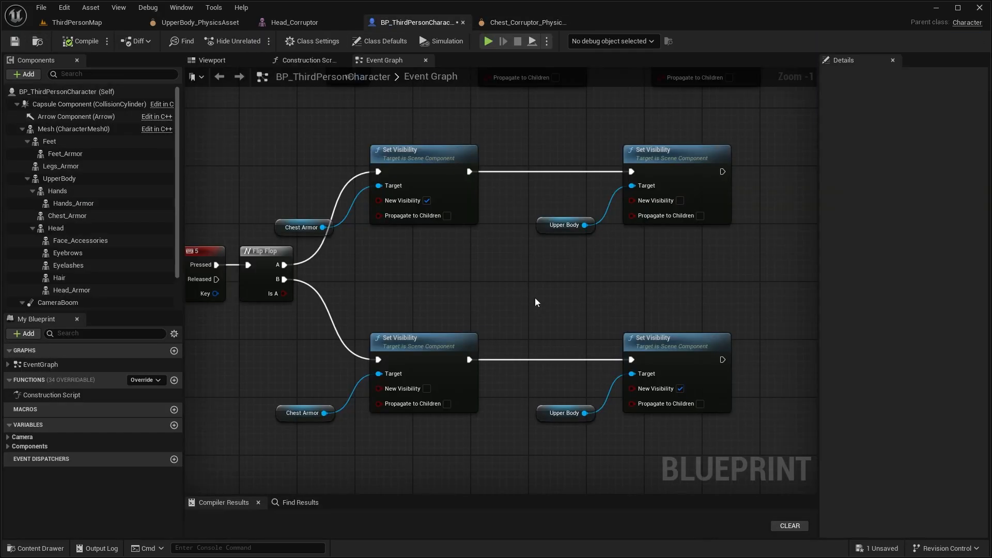
Add a Head_Armor reference to the key 5 graph and shift the Upper Body visibility nodes to make room
scroll(535, 298, up, 2)
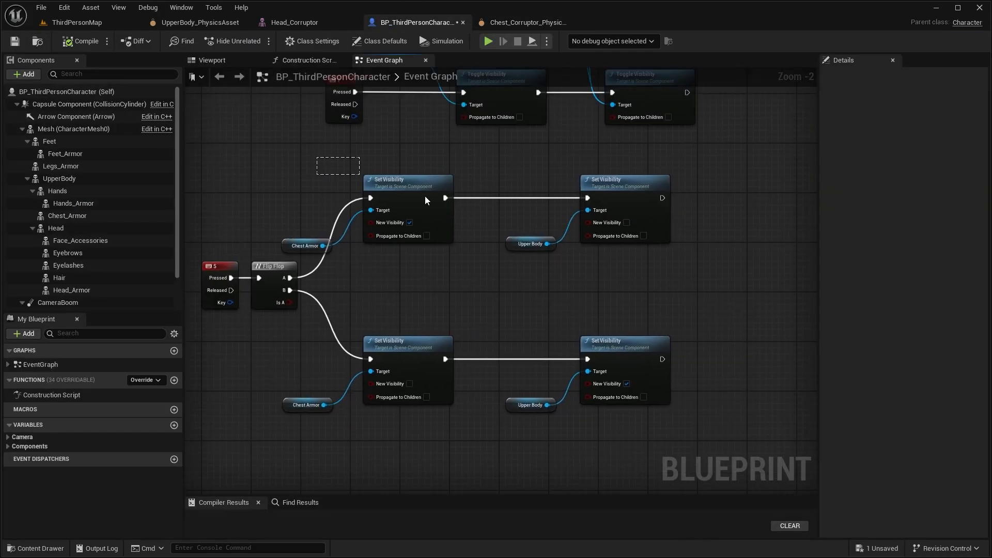
drag(72, 291, 377, 240)
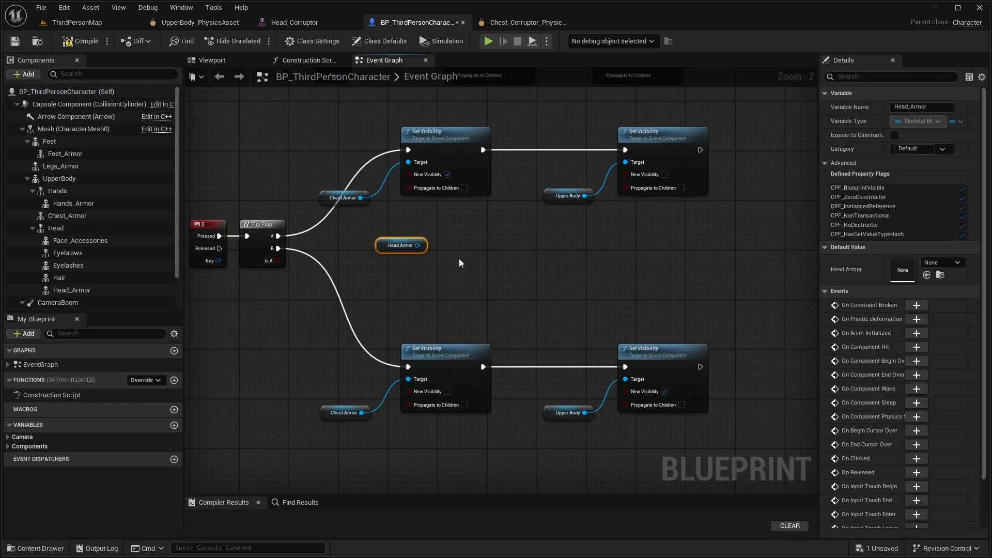
right_drag(458, 258, 429, 263)
key(ctrl+s)
drag(531, 126, 620, 207)
drag(639, 155, 753, 150)
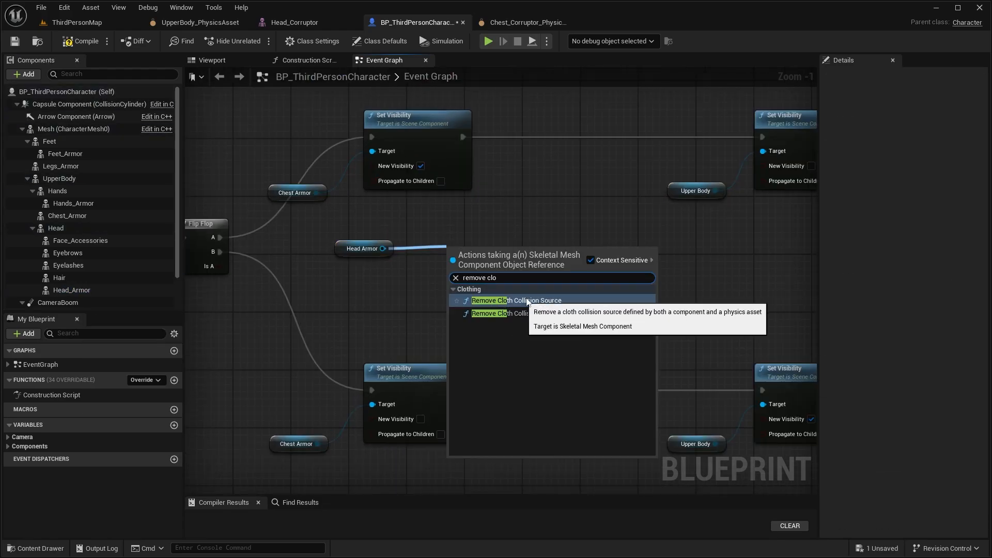
Add a Remove Cloth Collision Source node for Head Armor, using Upper Body as source component and UpperBody_PhysicsAsset as physics asset
click(517, 301)
drag(451, 261, 529, 231)
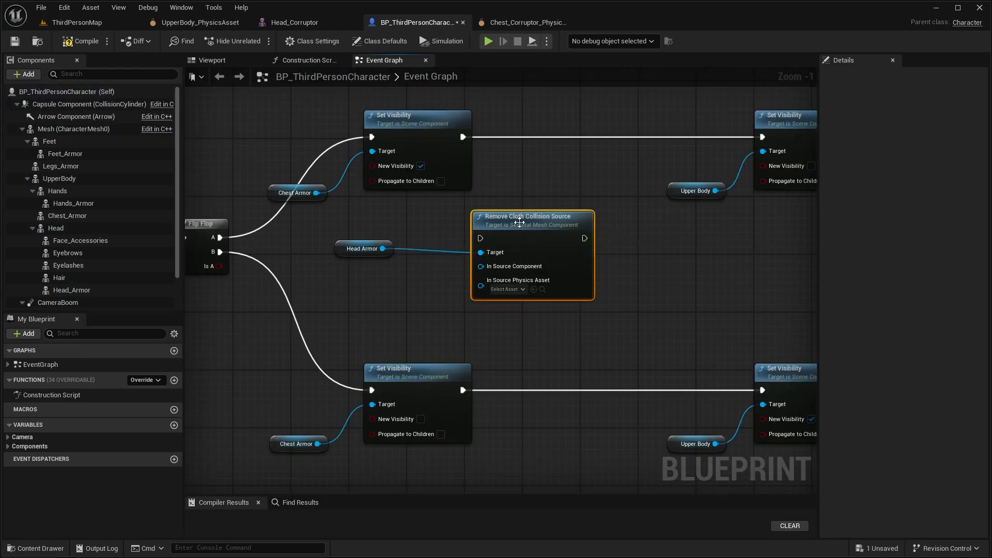
click(508, 282)
text(upper)
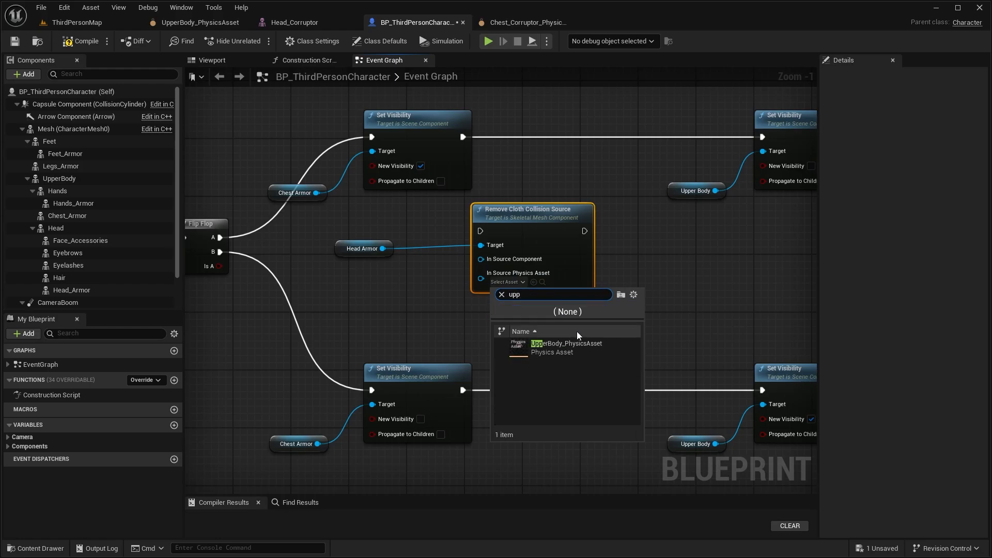
click(571, 316)
drag(550, 216, 565, 216)
click(677, 190)
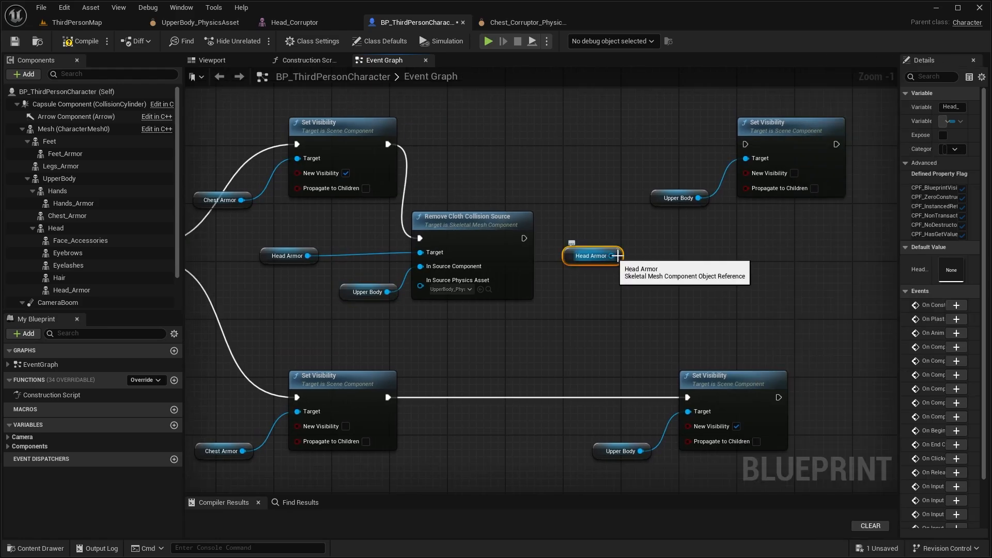
Add an Add Cloth Collision Source node for Head Armor with Chest_Corruptor_PhysicsAsset as its source physics asset
drag(611, 256, 716, 236)
text(add clot)
click(729, 307)
click(718, 296)
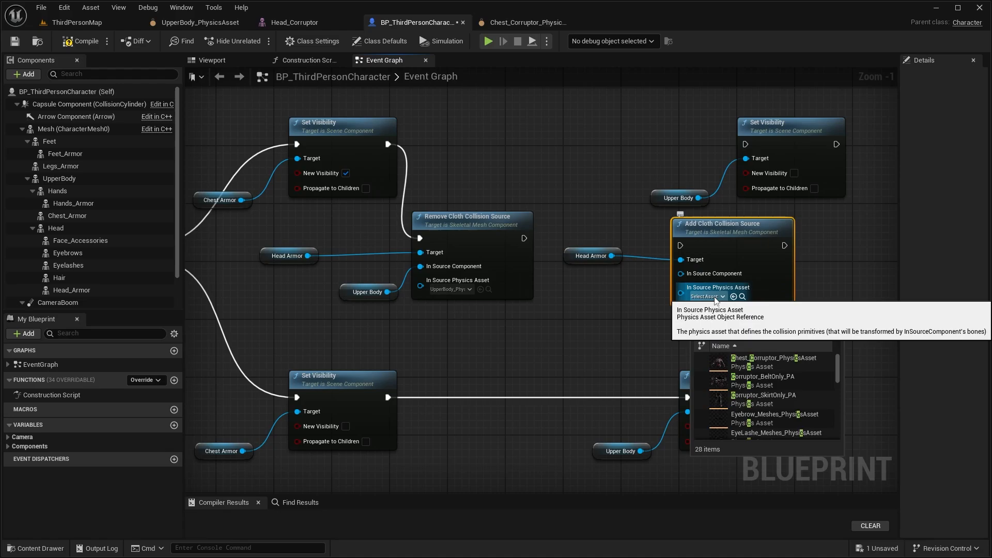
click(773, 362)
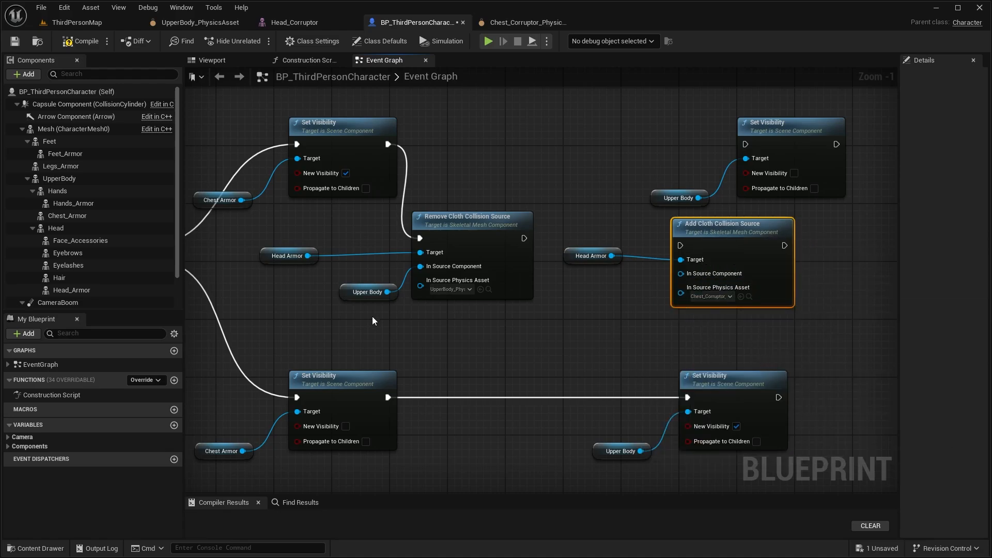
Use a copy of Chest Armor as the Add node's source component and run Add Cloth Collision Source after Remove
click(222, 196)
key(ctrl+c)
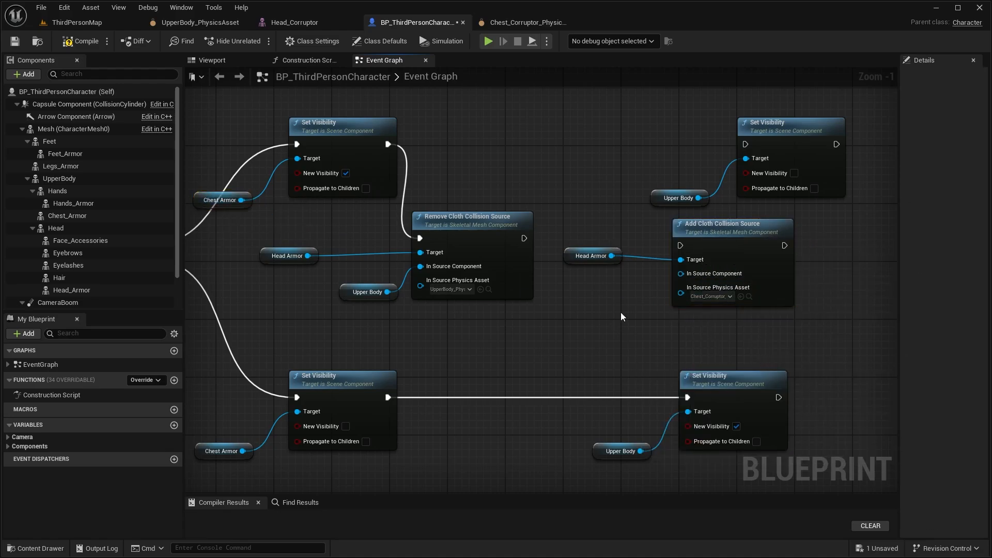
key(ctrl+v)
drag(641, 321, 659, 292)
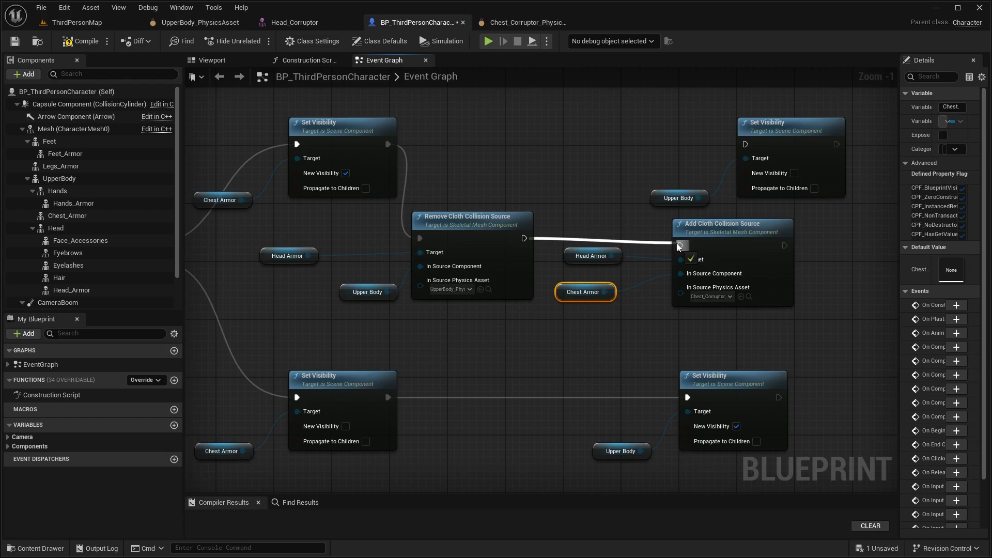
drag(679, 247, 680, 246)
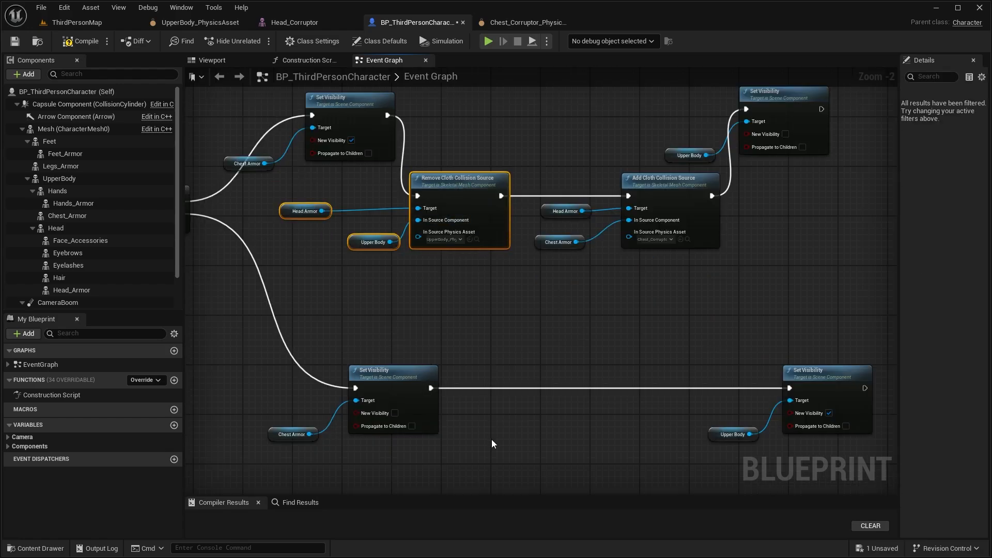
Duplicate the Remove and Add Cloth Collision Source nodes with their references into the Flip Flop's B branch
right_drag(492, 444, 493, 392)
click(492, 376)
key(ctrl+v)
drag(558, 367, 464, 393)
drag(530, 219, 646, 134)
key(ctrl+c)
click(629, 408)
key(ctrl+v)
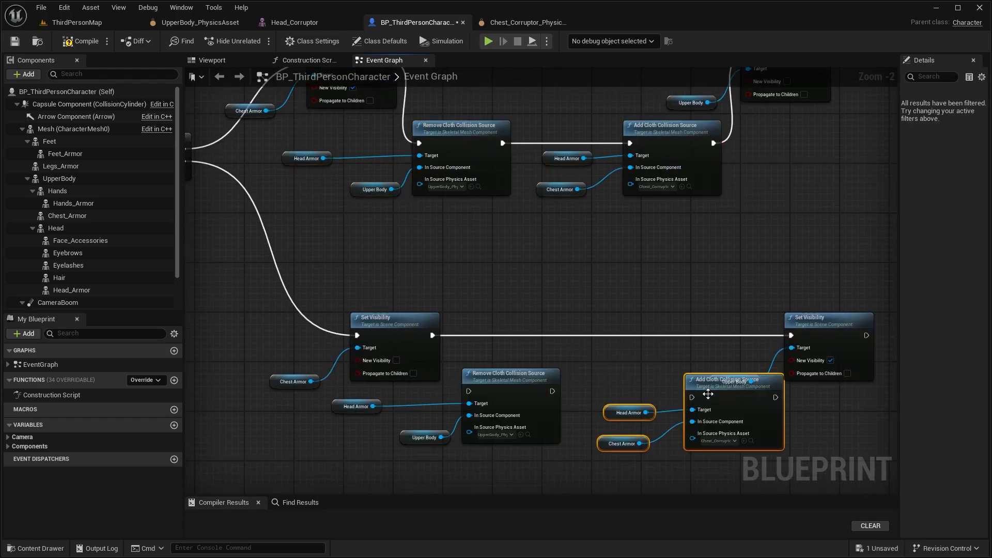
drag(708, 394, 688, 411)
Switch the B branch's Remove Cloth Collision Source to Chest Armor and Chest_Corruptor_PhysicsAsset, detaching Chest Armor from the Add node
ctrl+drag(583, 407, 560, 416)
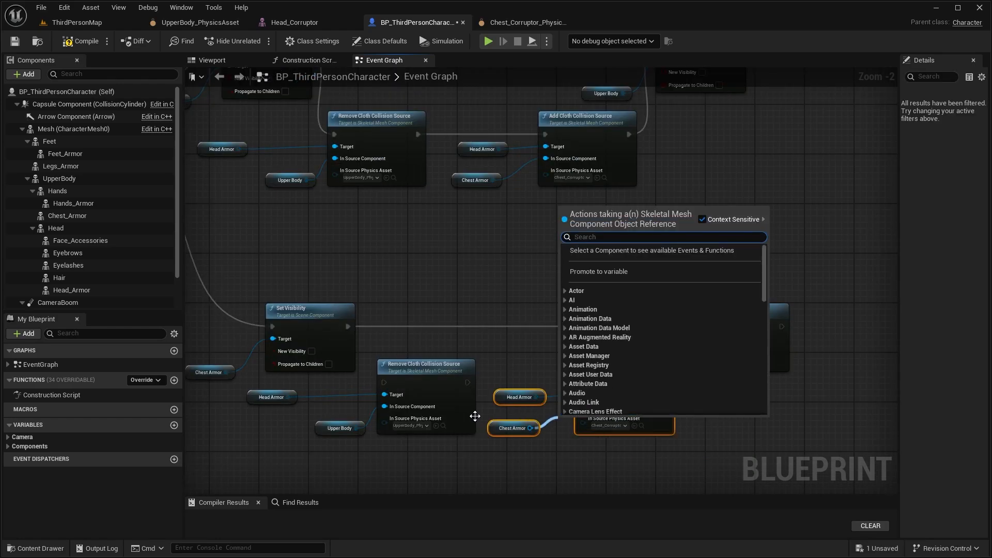
click(447, 450)
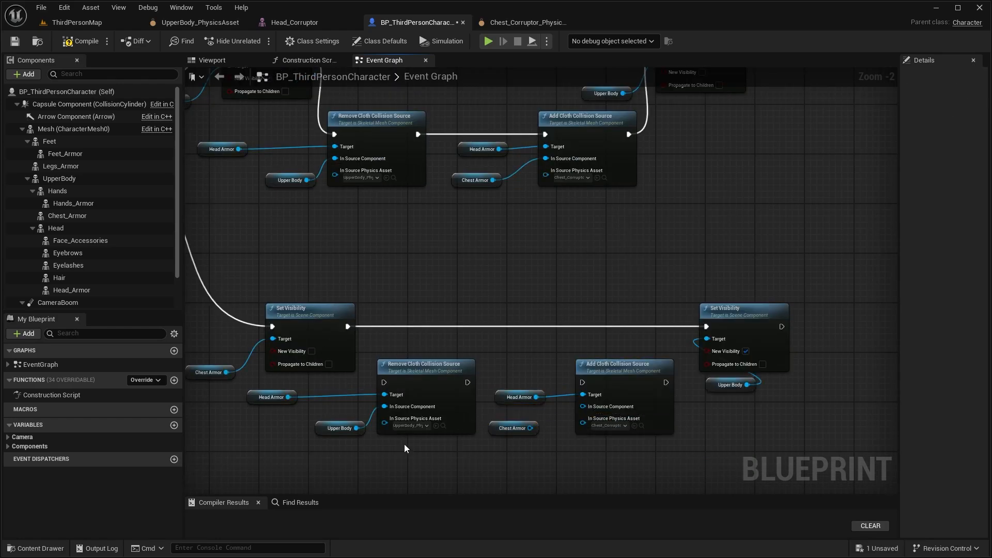
ctrl+drag(384, 407, 365, 420)
click(347, 414)
click(410, 425)
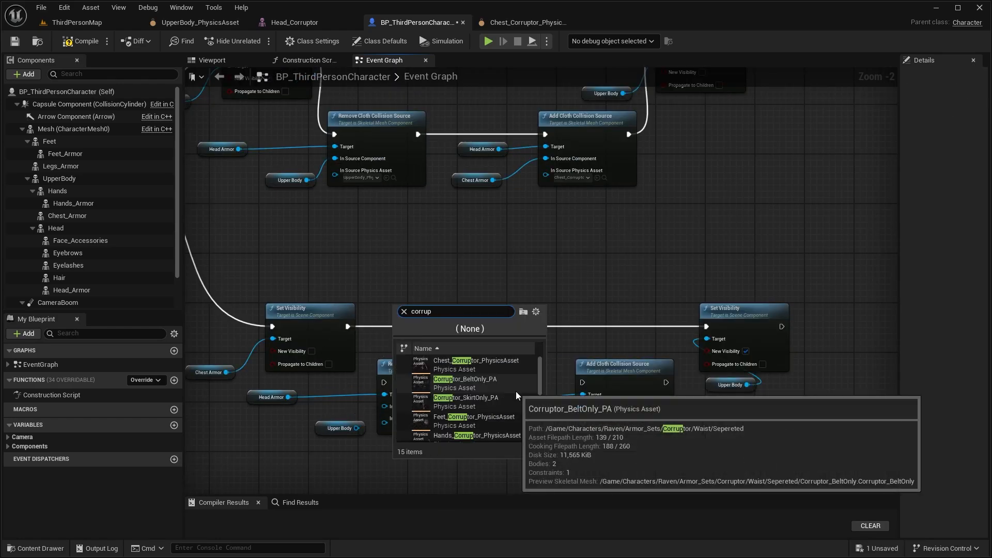
text(chest)
click(455, 361)
drag(492, 425, 298, 452)
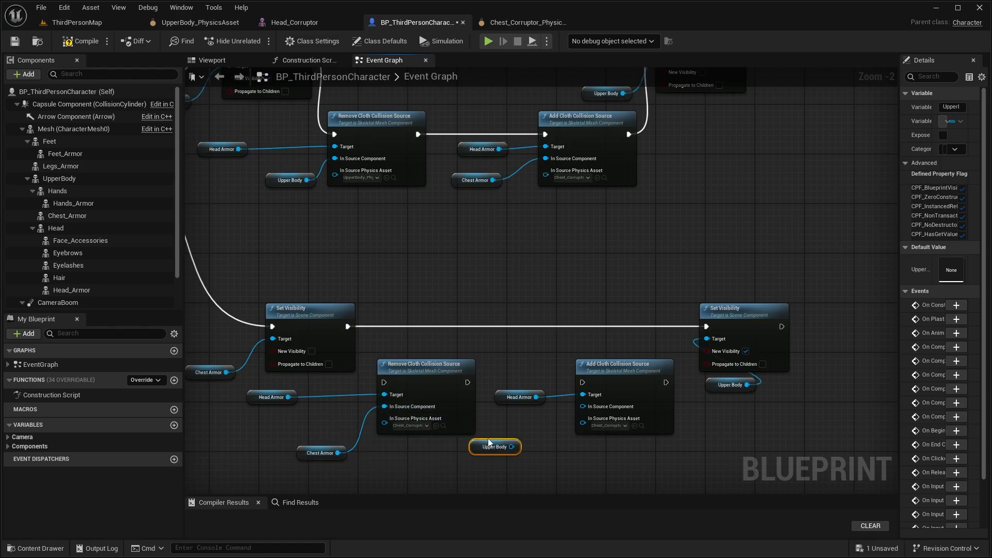
Set the B branch's Add Cloth Collision Source physics asset to UpperBody_PhysicsAsset
click(605, 425)
text(upper)
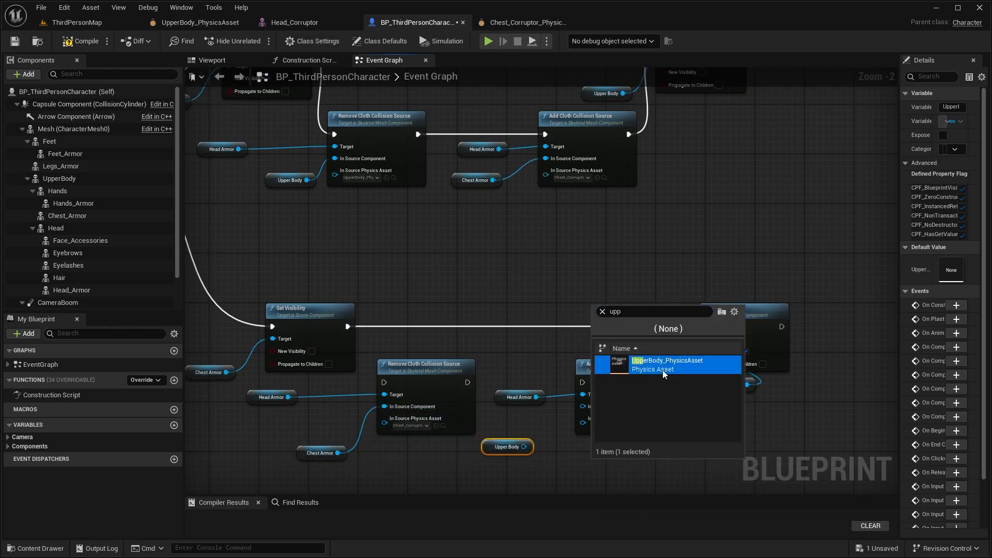
Assign UpperBody_PhysicsAsset as the source physics asset of the lower Add Cloth Collision Source node and compile the blueprint
click(664, 362)
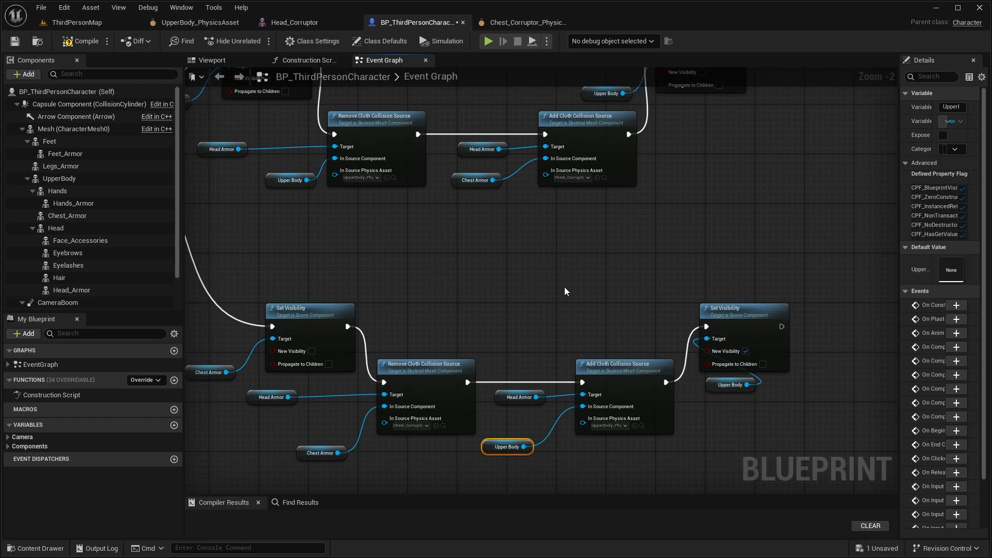
scroll(565, 291, down, 3)
click(81, 41)
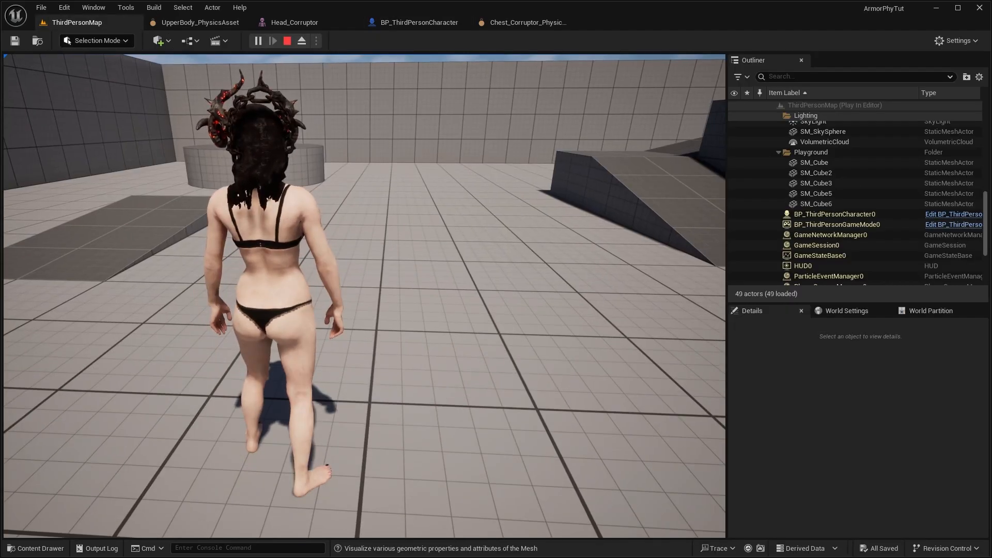
Play-test the level, moving the character and toggling the chest armor on and off to examine the head armor's cloth collision
key(w)
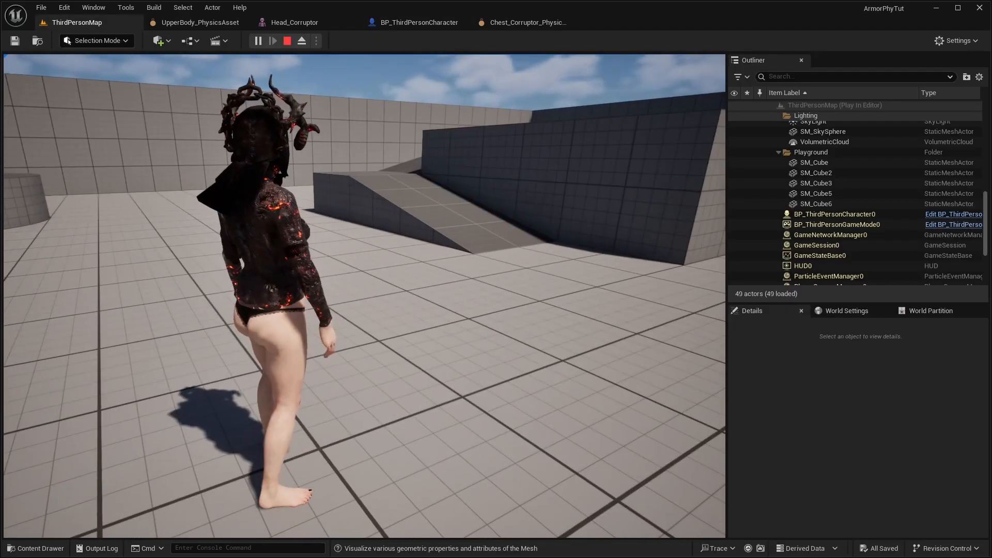
key(w)
key(w)
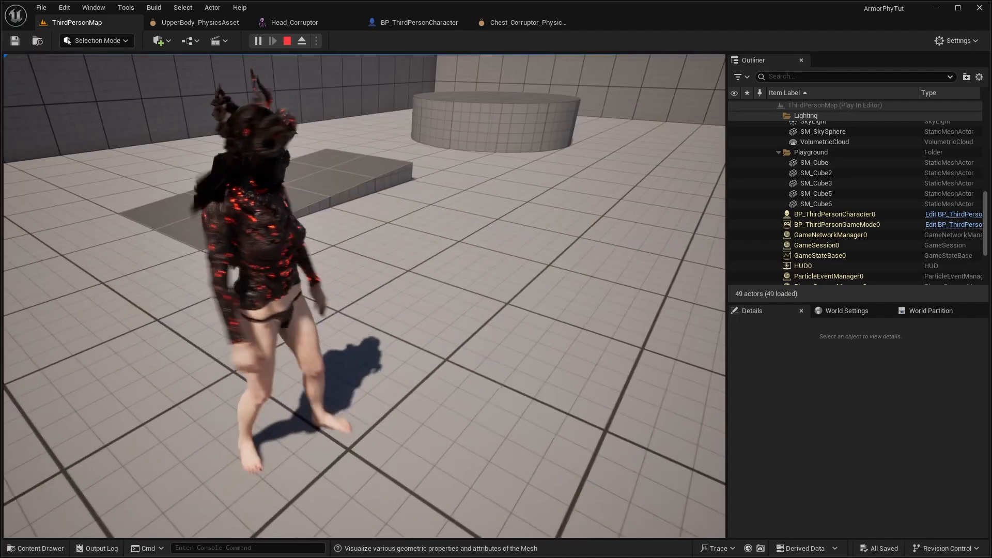
key(w)
key(d)
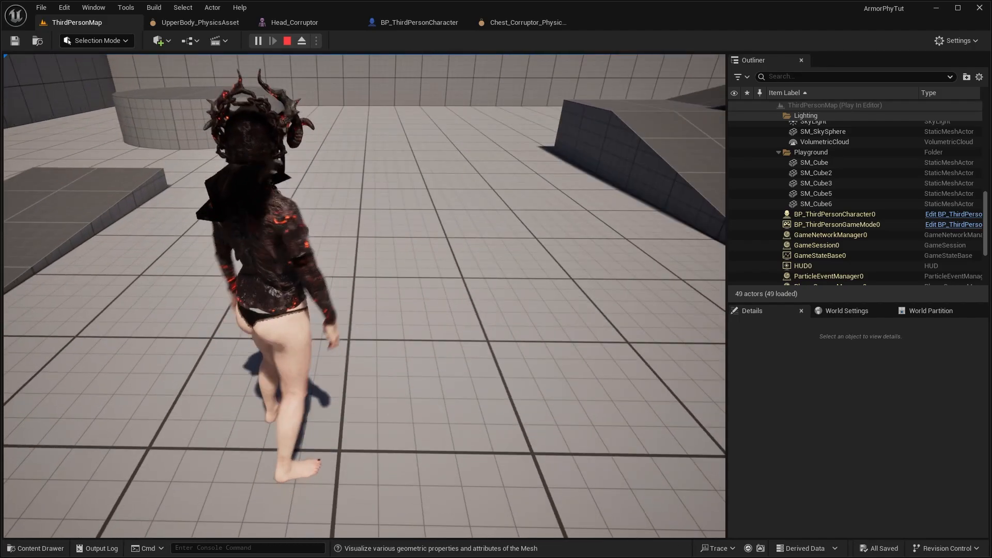
key(w)
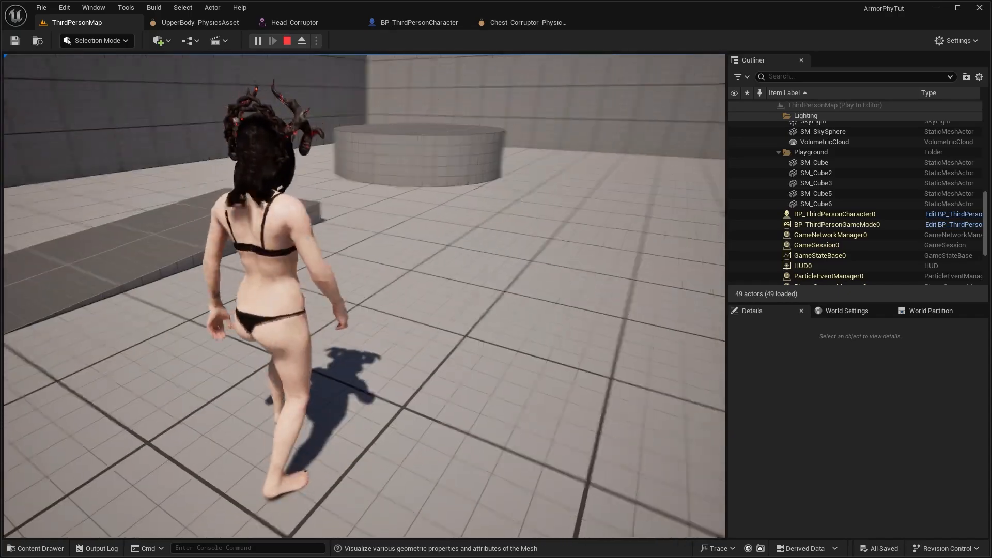
key(a)
key(a)
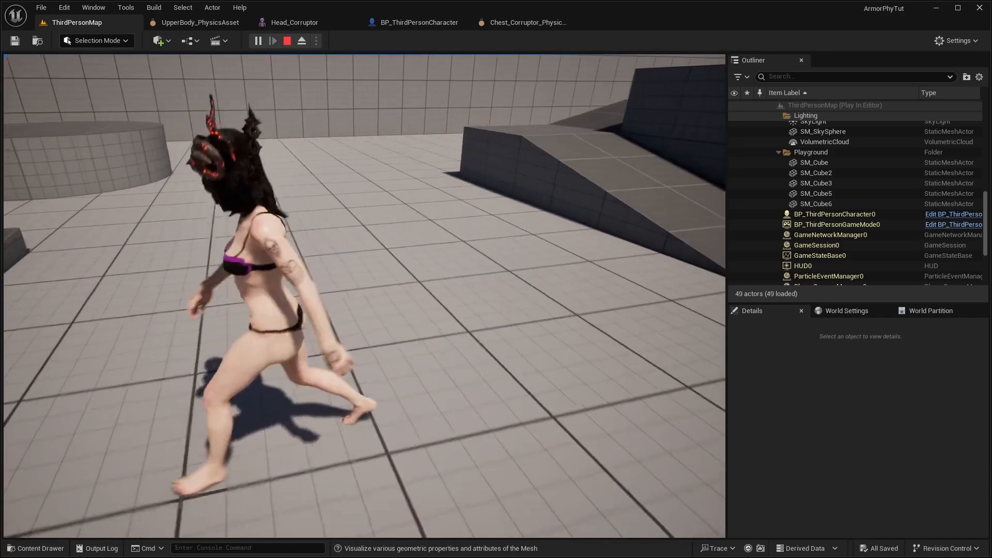
key(1)
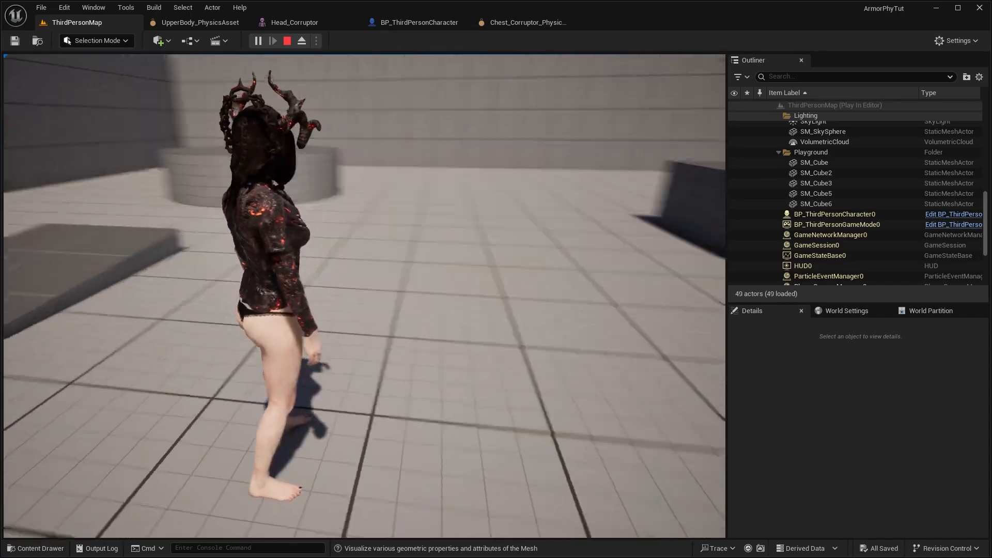
key(1)
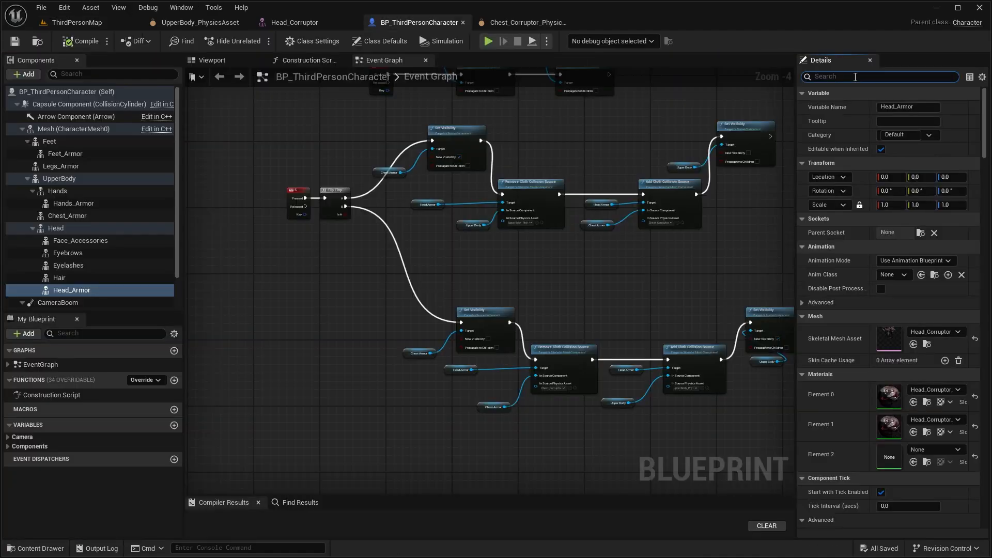
Enable Force Collision Update in the Head_Armor component's clothing settings and test it in ThirdPersonMap
text(force)
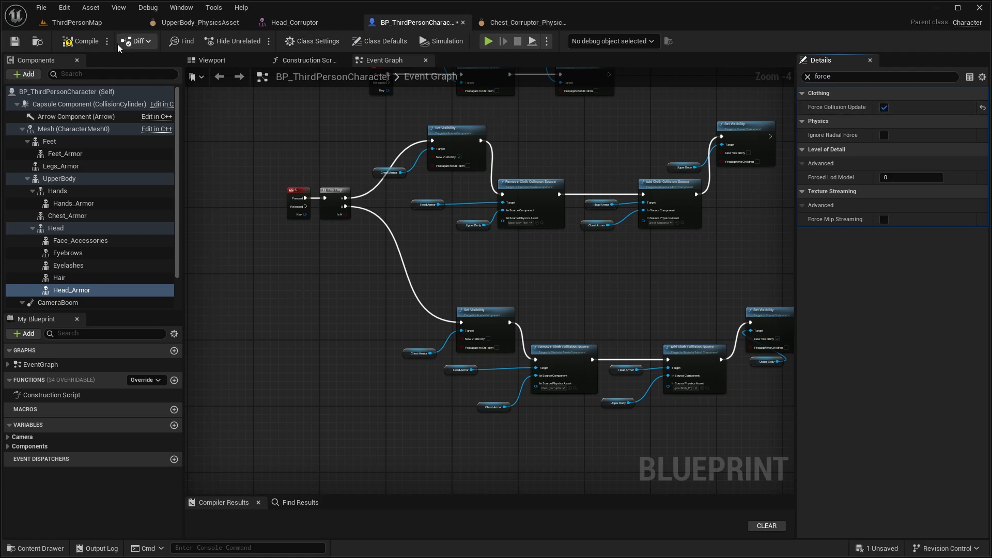
click(87, 22)
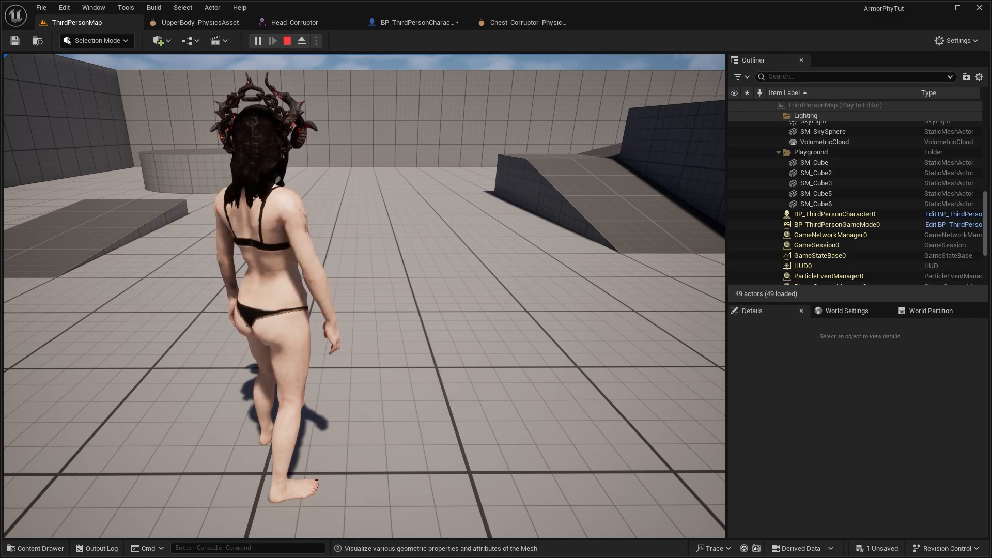
key(Escape)
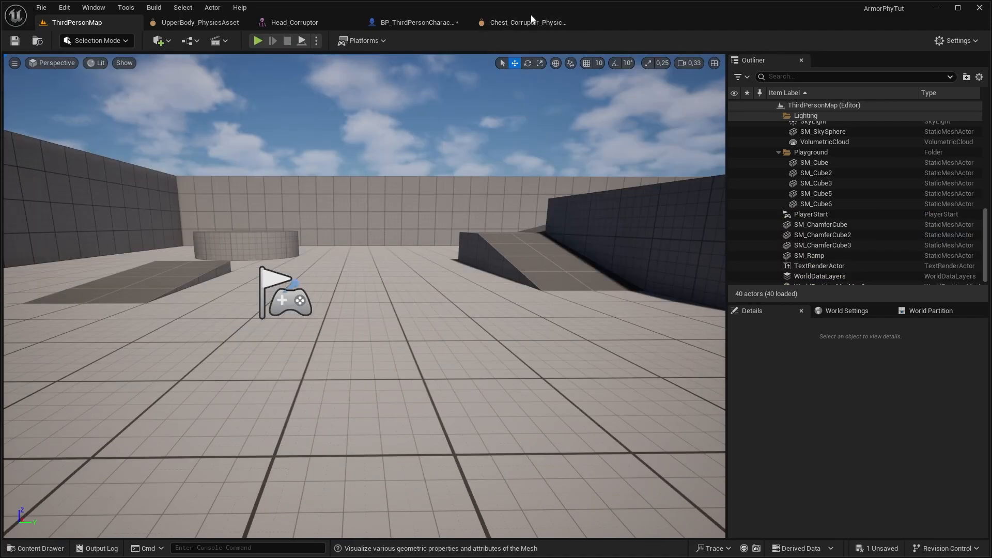
Inspect the Chest_Corruptor physics bodies around spine_05, and examine the hood up close on the character in the running level
click(530, 22)
right_drag(484, 293, 433, 295)
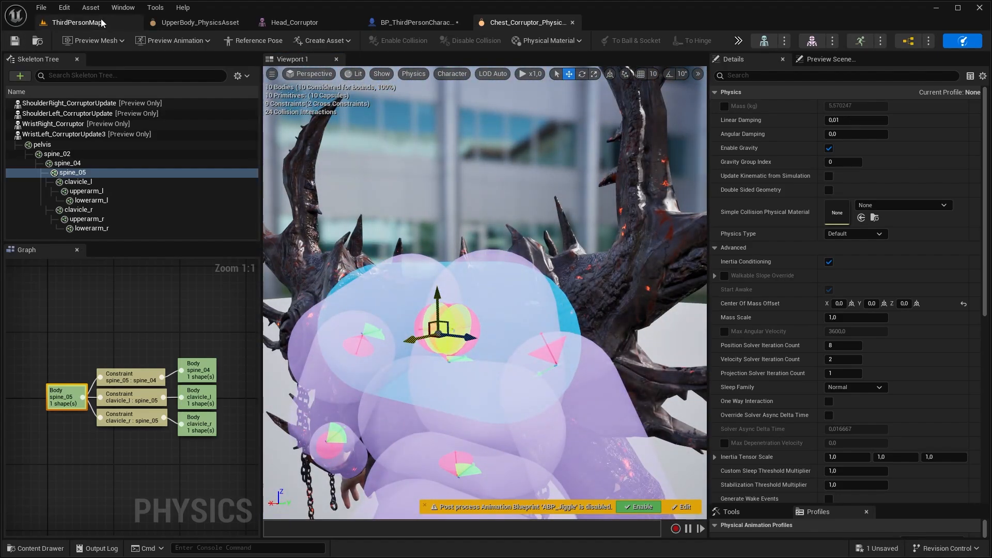
click(77, 22)
key(F8)
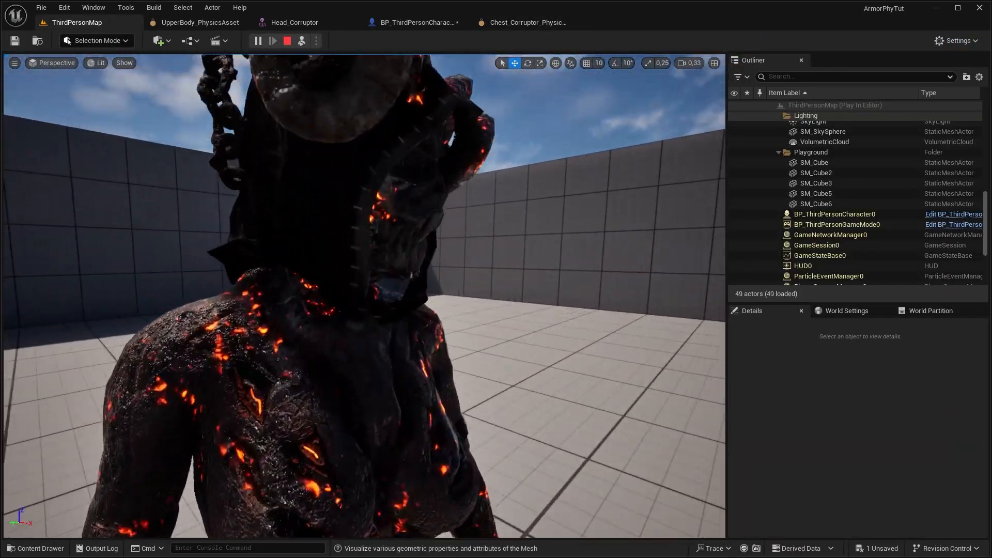
mouse_move(364, 295)
right_down()
mouse_move(476, 292)
mouse_move(455, 294)
right_up()
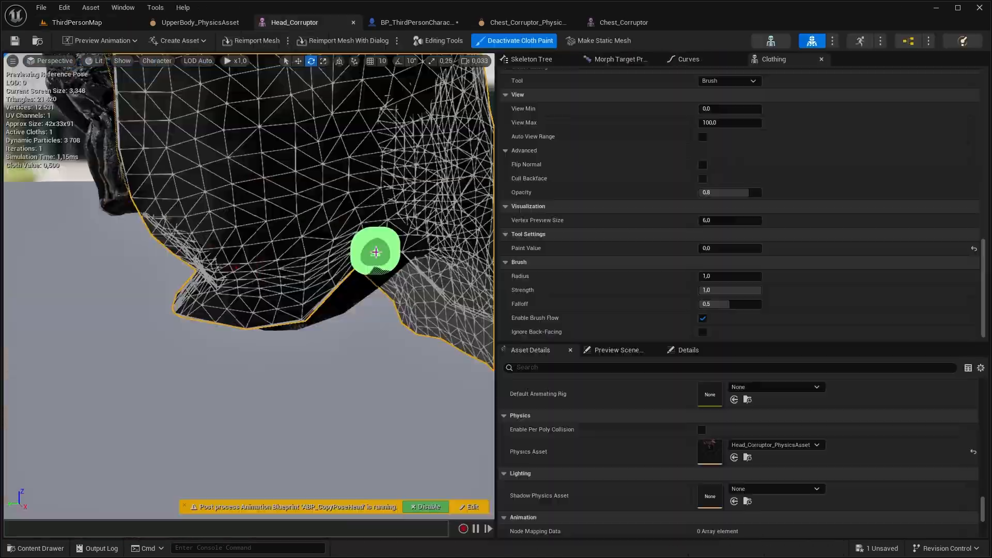
Examine the hood's cloth paint on the Head_Corruptor mesh and play-test the character wearing the chest armor
right_drag(139, 246, 200, 226)
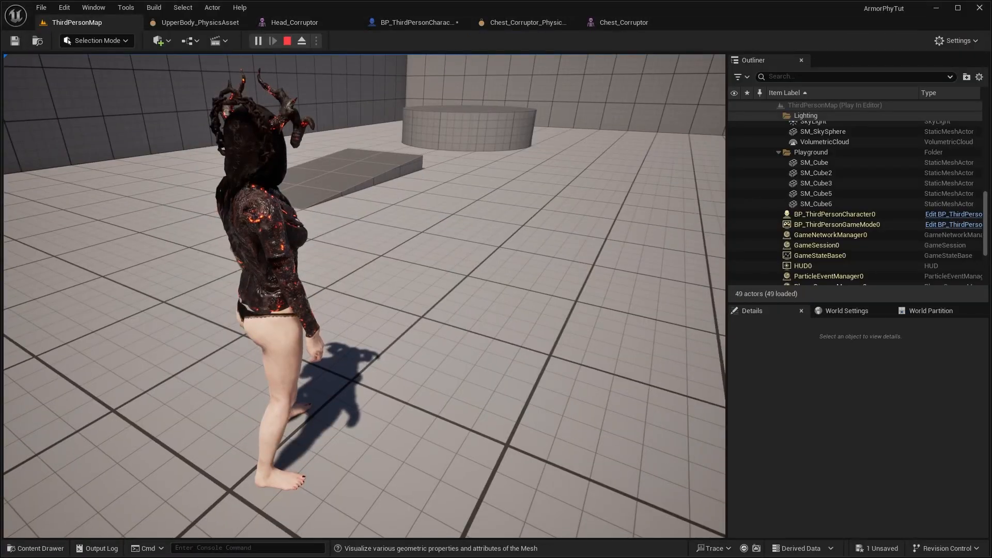
key(w)
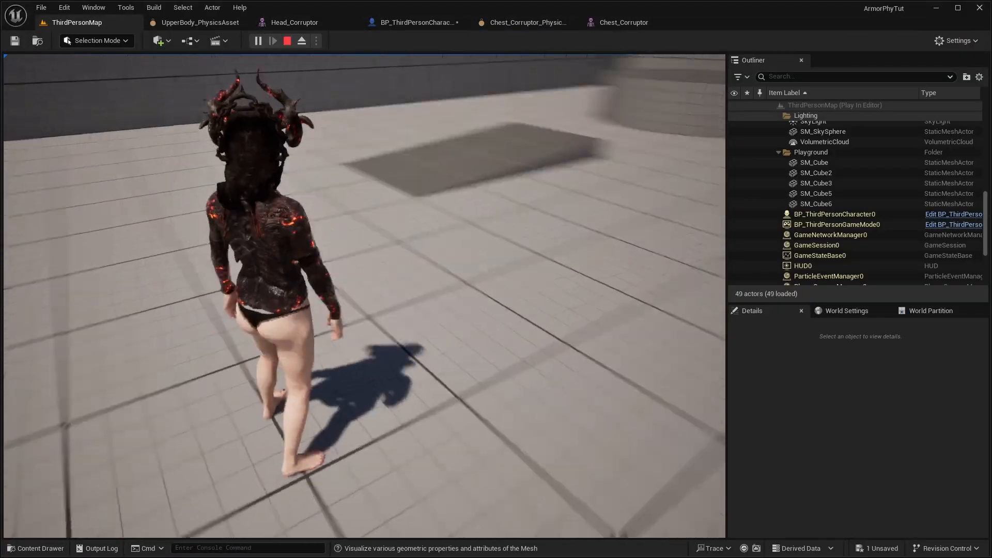
key(w)
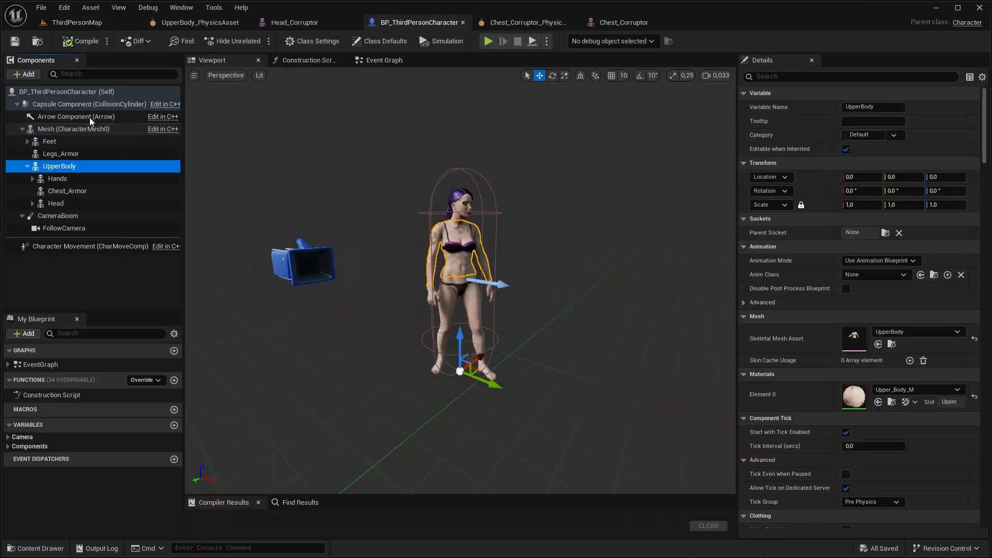
Add a skeletal mesh component named Wrist_Armor_Right under UpperBody in BP_ThirdPersonCharacter
click(24, 74)
click(52, 186)
text(Wrist_Armor_Right)
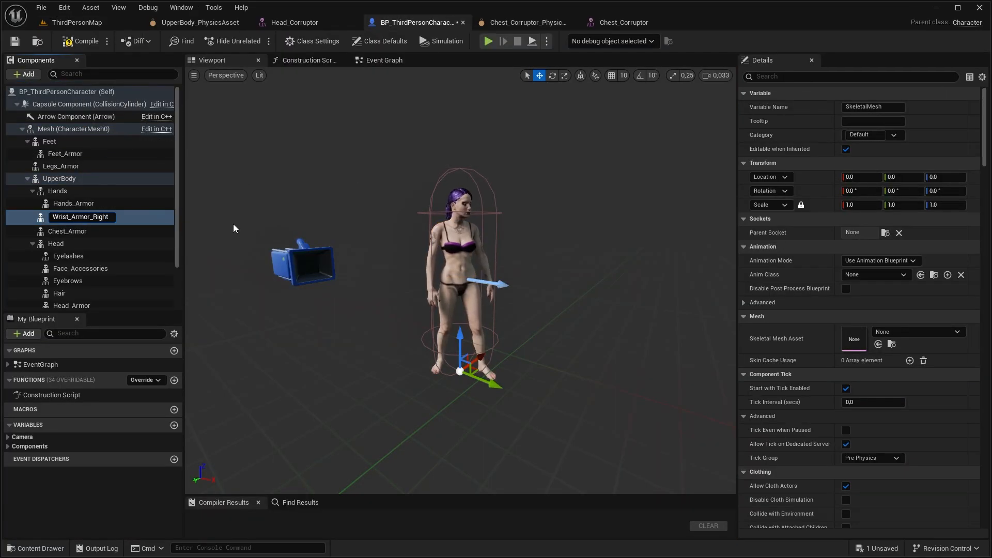
Add a second skeletal mesh component under UpperBody and name it Wrist_Armor_Left
click(63, 179)
click(26, 75)
text(skel)
click(52, 124)
text(Wrist_Armor_Left)
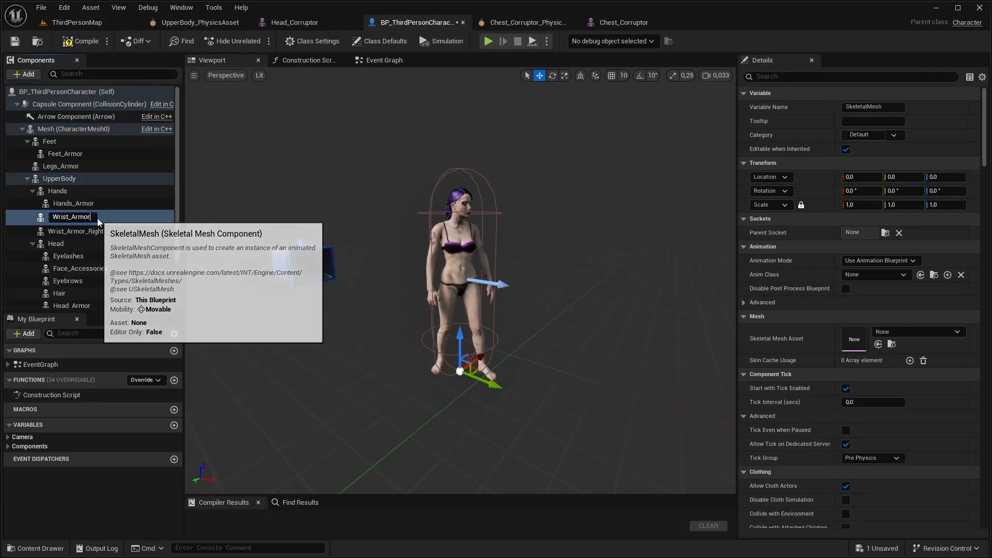
key(Return)
Assign the WristLeft_Corruptor mesh to Wrist_Armor_Left and WristRight_Corruptor to Wrist_Armor_Right
click(904, 208)
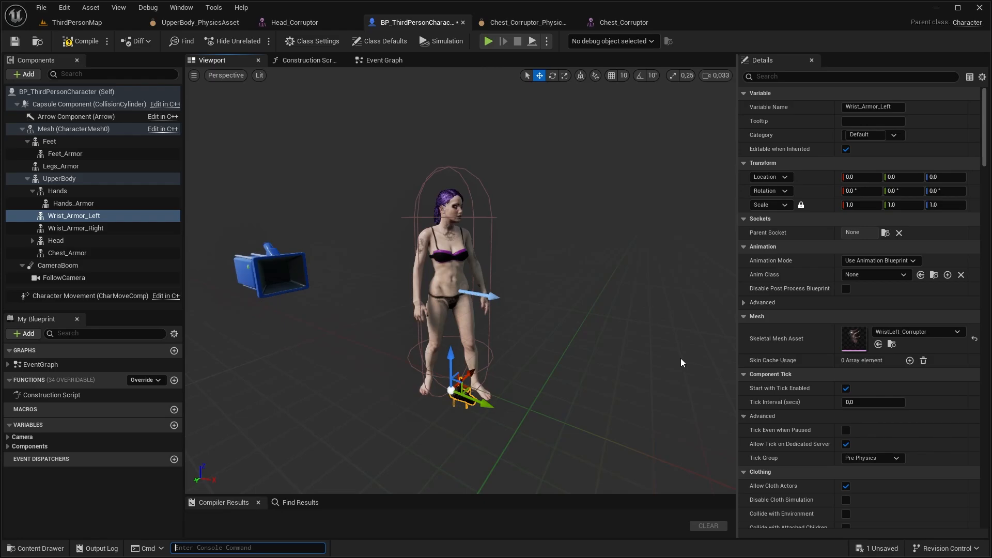
click(78, 228)
click(889, 333)
text(wr)
click(906, 226)
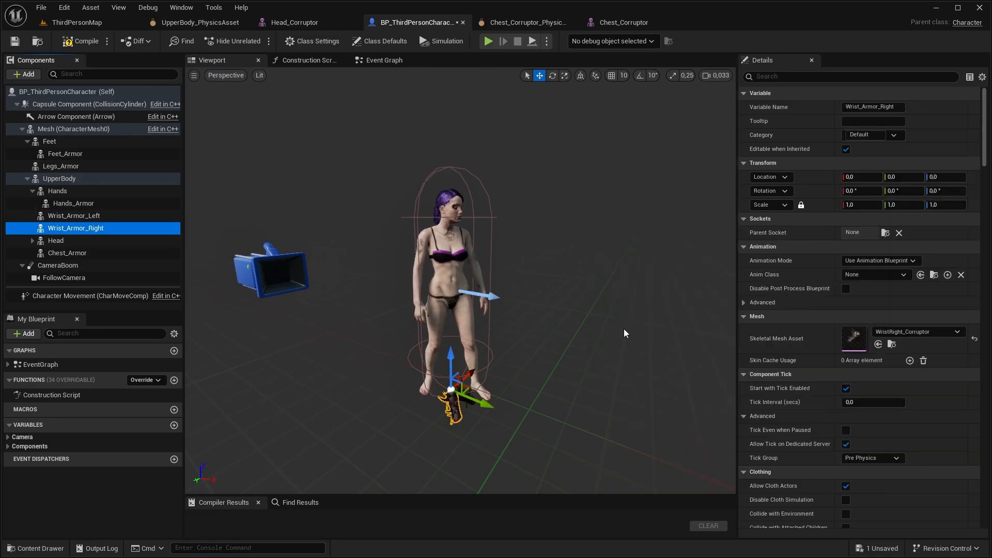
key(w)
right_drag(540, 306, 542, 271)
click(512, 291)
key(s)
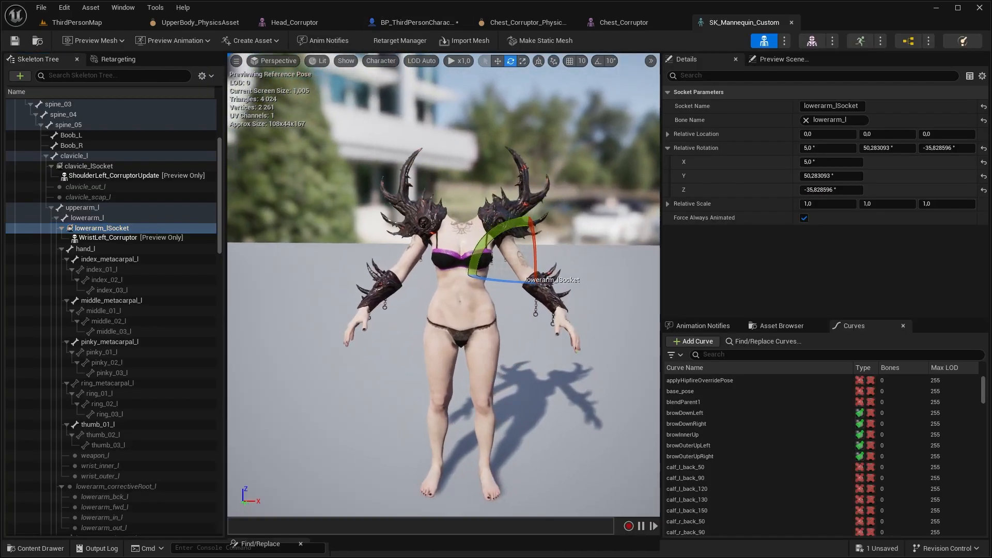
Add an extra socket to the lowerarm_l bone of SK_Mannequin_Custom and attach WristLeft_Corruptor to it as a preview asset
key(w)
right_drag(465, 289, 499, 289)
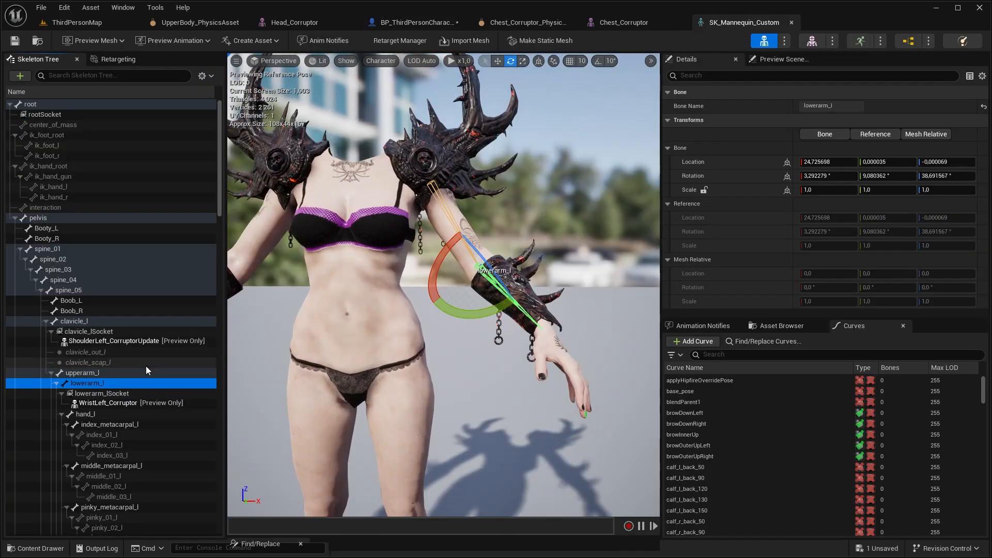
right_click(115, 382)
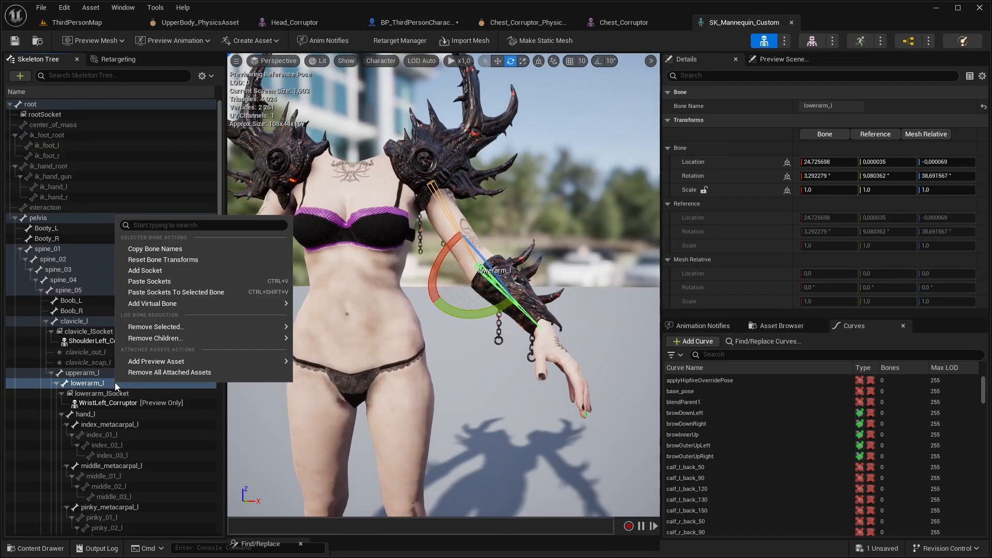
click(148, 272)
click(135, 393)
right_click(133, 397)
mouse_move(167, 374)
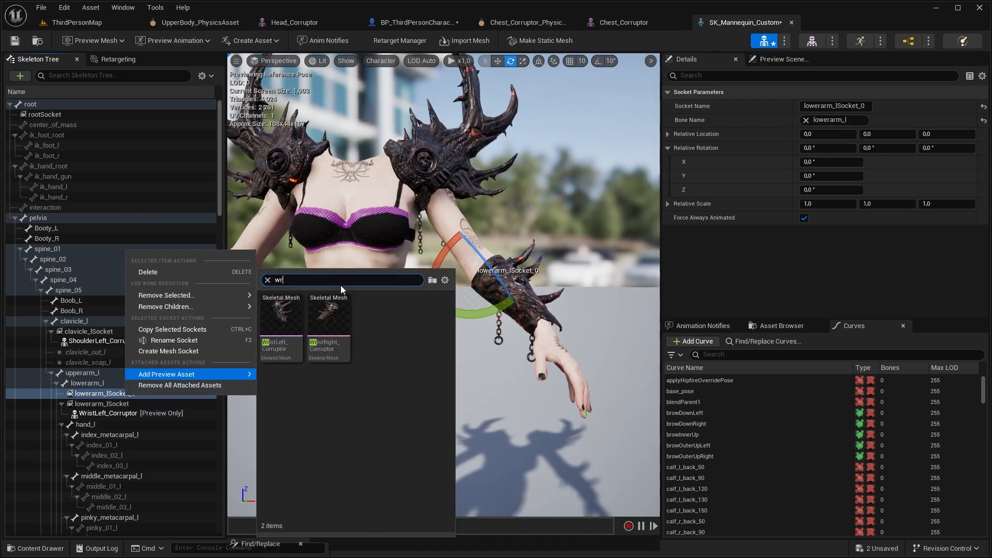
text(wr)
click(293, 316)
Rotate the extra lowerarm_l socket to about -41.5°, 0°, -58.3° to align the wrist armor with the forearm, and delete that socket
right_drag(424, 310, 372, 312)
drag(547, 287, 556, 299)
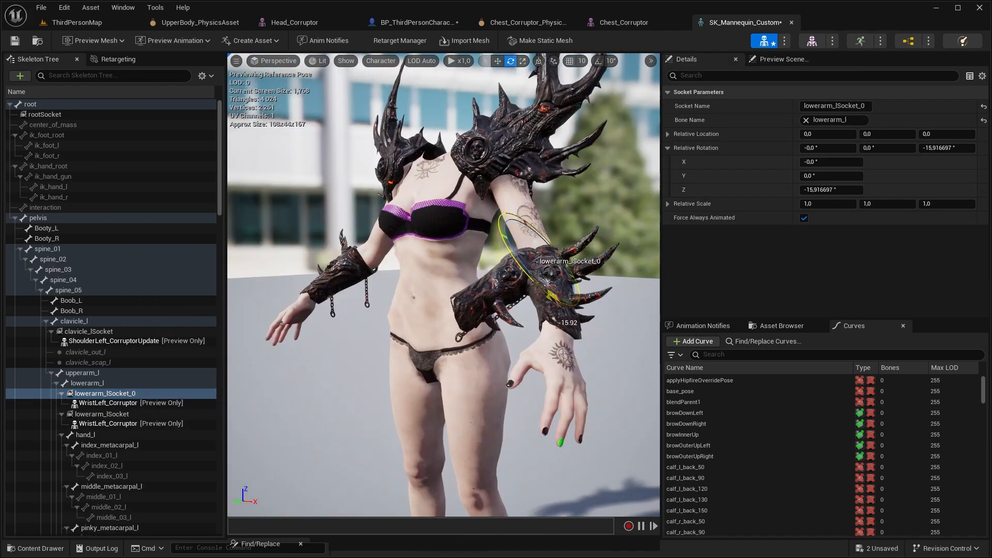
right_drag(440, 271, 409, 258)
drag(397, 224, 413, 243)
right_drag(413, 269, 444, 269)
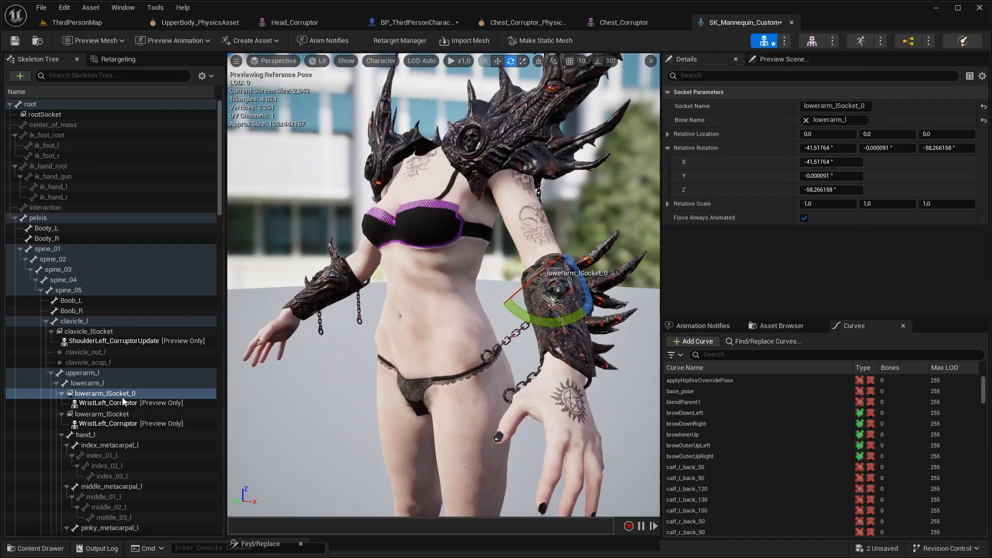
right_click(124, 396)
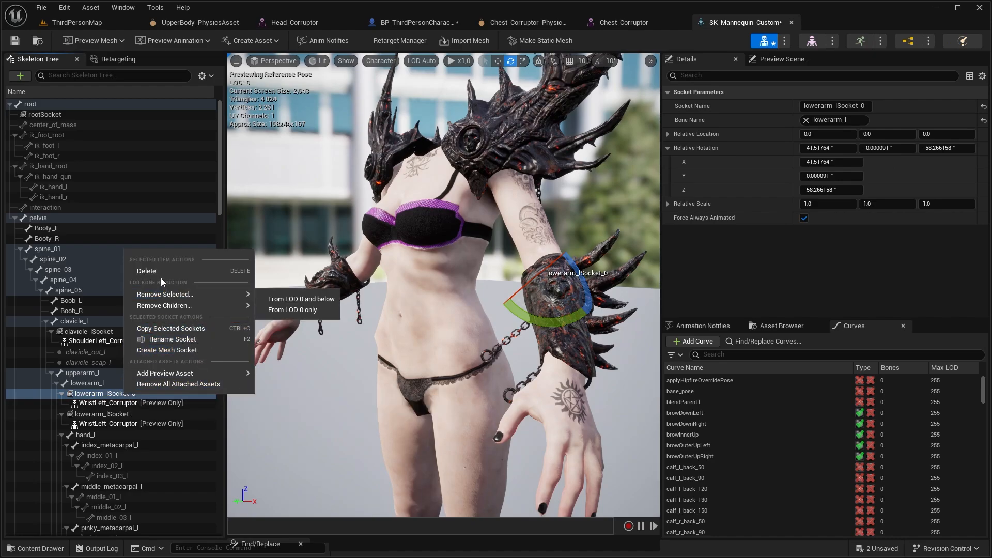
click(146, 271)
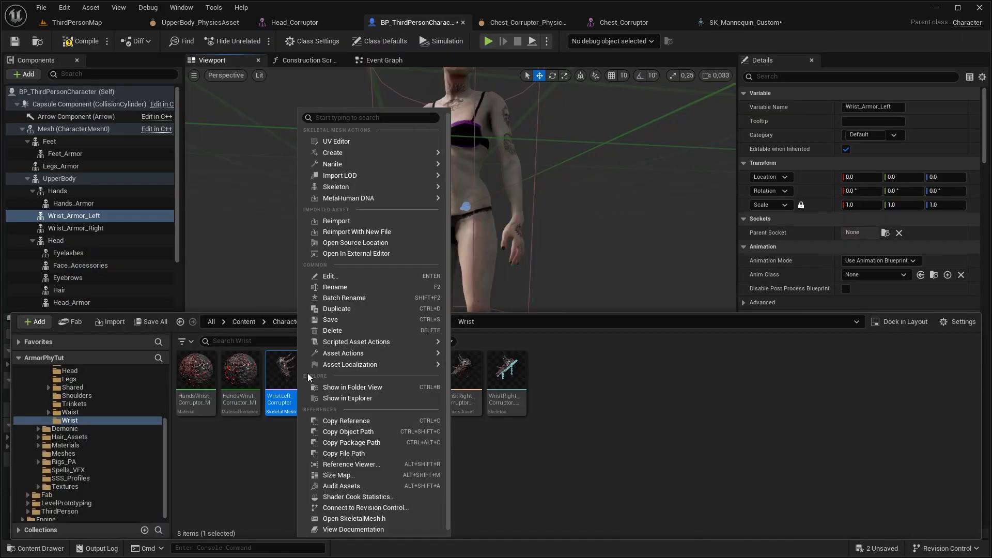
Create the animation blueprint ABP_Wrist_C_Left for WristLeft_Corruptor, copying the pose from the attached parent mesh
mouse_move(352, 155)
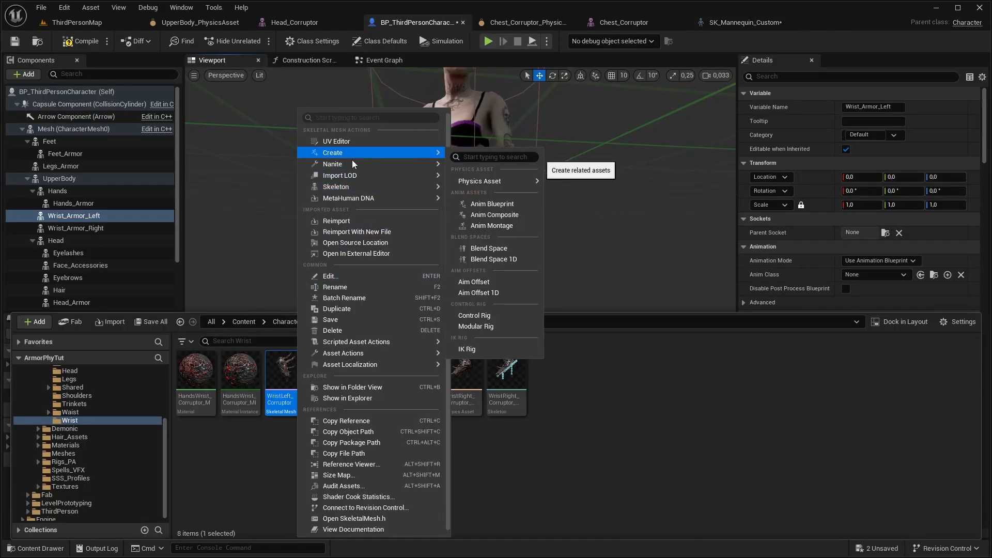
click(486, 206)
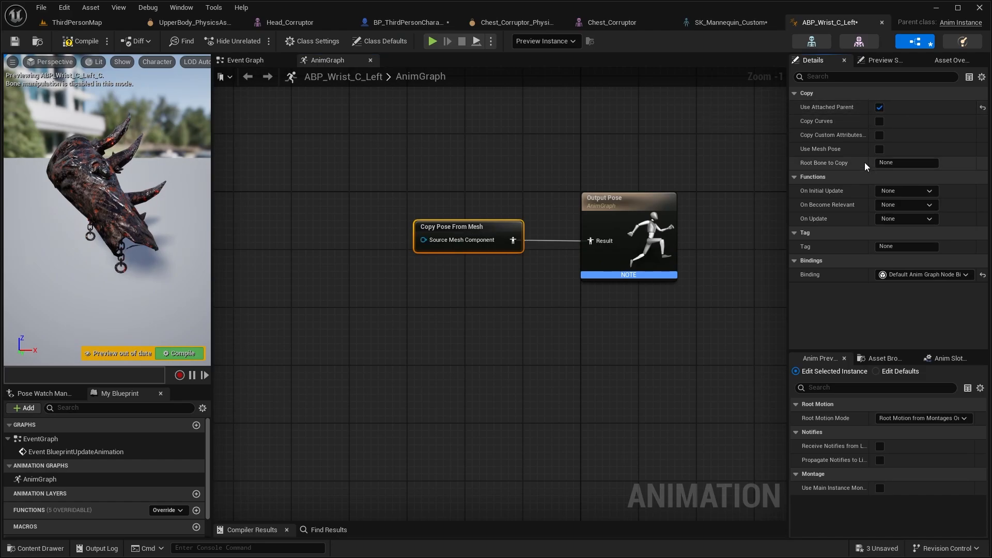
Set the post process anim blueprint of the WristLeft_Corruptor mesh to ABP_Wrist_C_Left and save the mesh
click(27, 552)
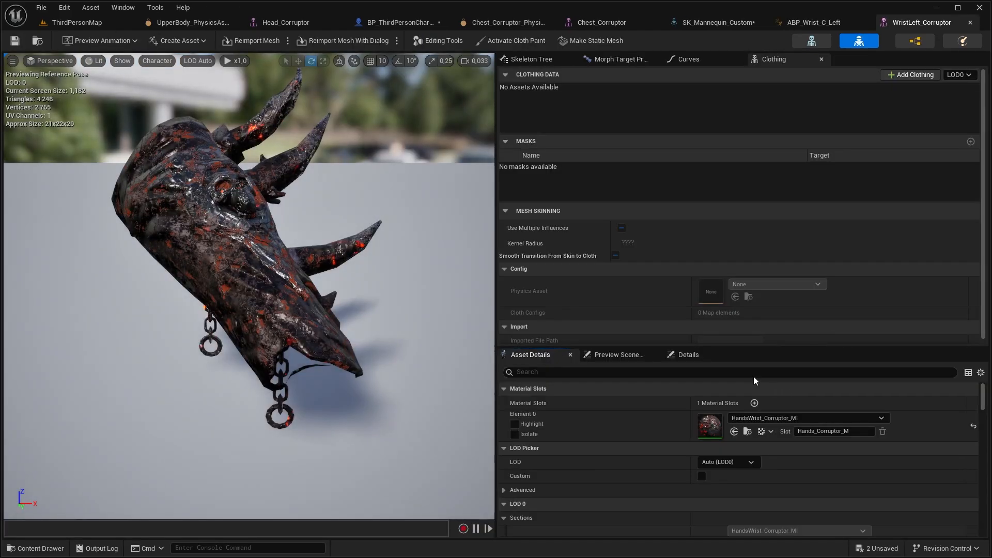
text(post)
click(716, 403)
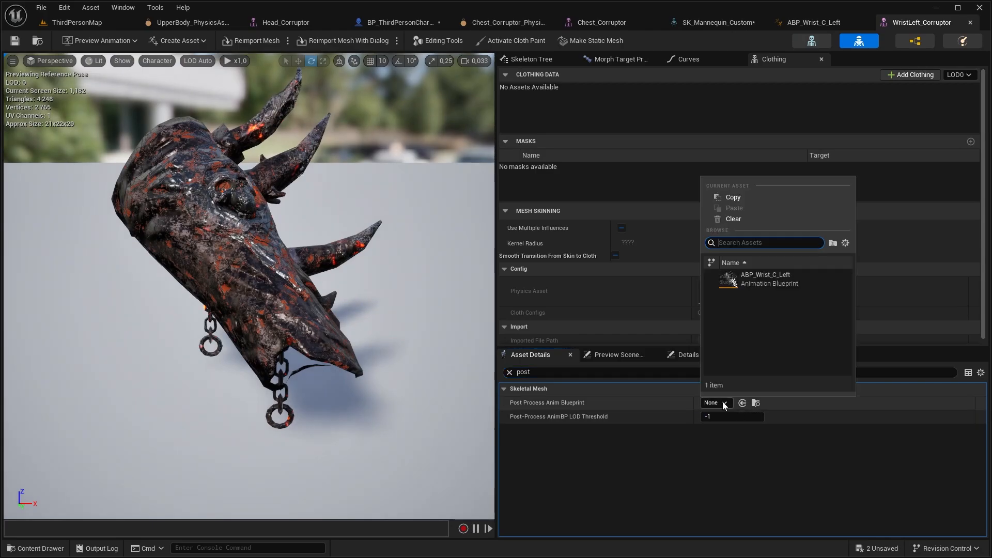
click(755, 282)
click(21, 41)
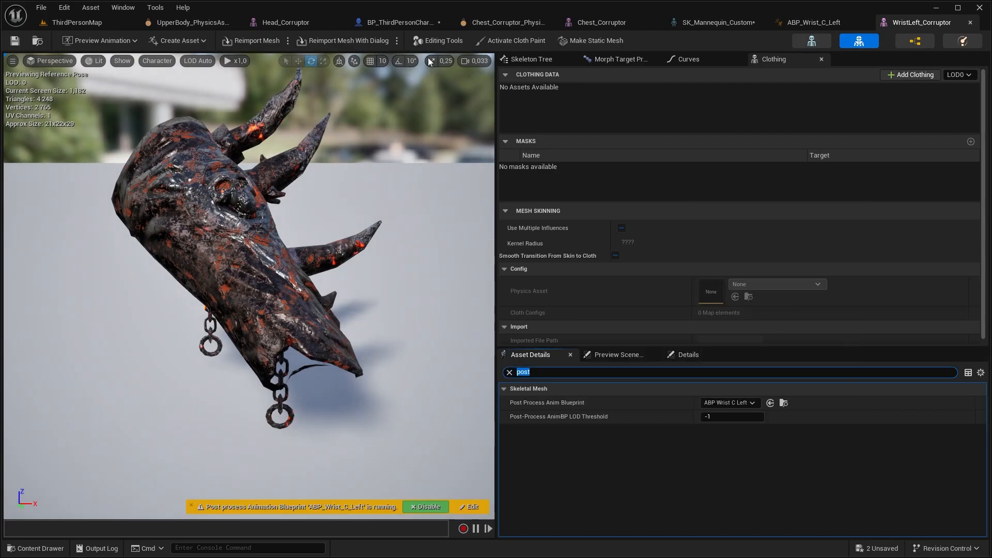
Try lowerarm_l as the parent socket of Wrist_Armor_Left in the BP_ThirdPersonCharacter blueprint
click(395, 22)
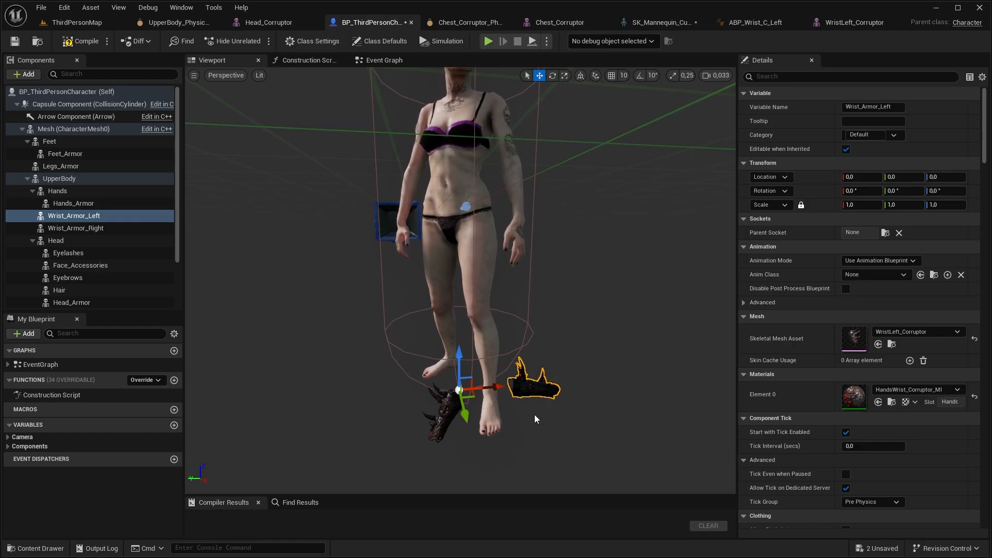
click(886, 232)
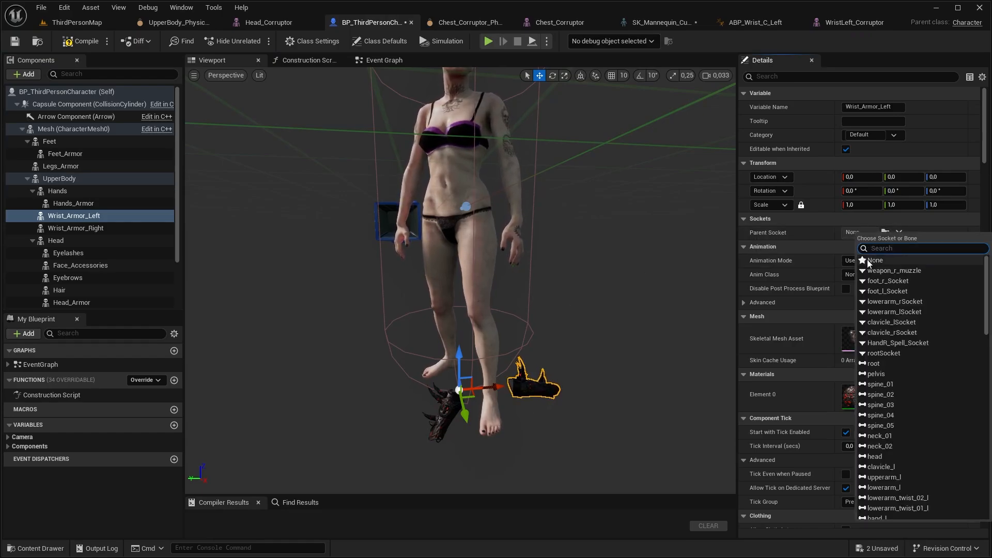
text(lower)
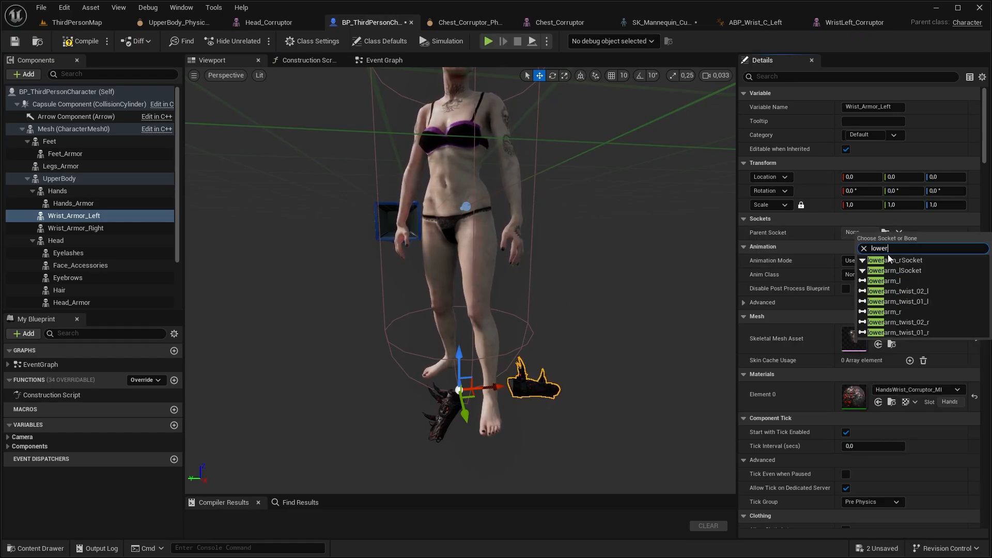
click(912, 282)
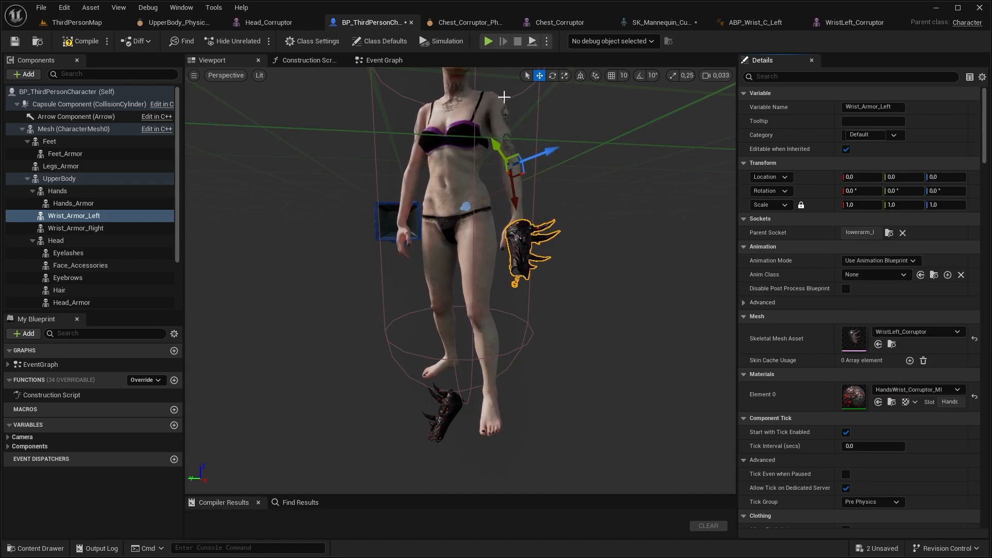
Set the parent socket of the Wrist_Armor_Left component to the upperarm_l bone
click(889, 233)
text(u)
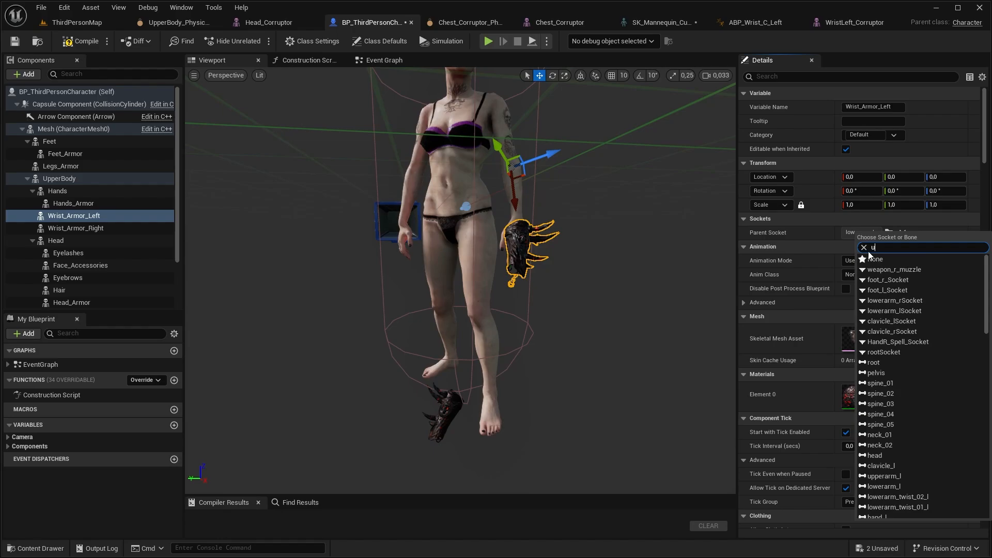
text(pper)
click(883, 259)
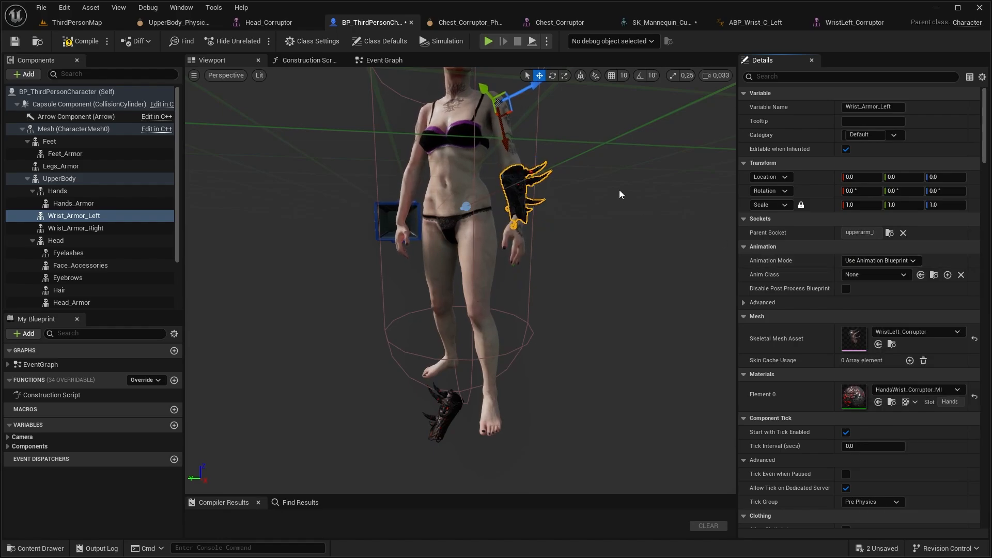
Examine the left wrist armor's fit on the forearm and its hanging chains from several angles
right_drag(620, 194, 636, 178)
key(w)
key(s)
click(494, 360)
right_drag(493, 359, 481, 346)
key(s)
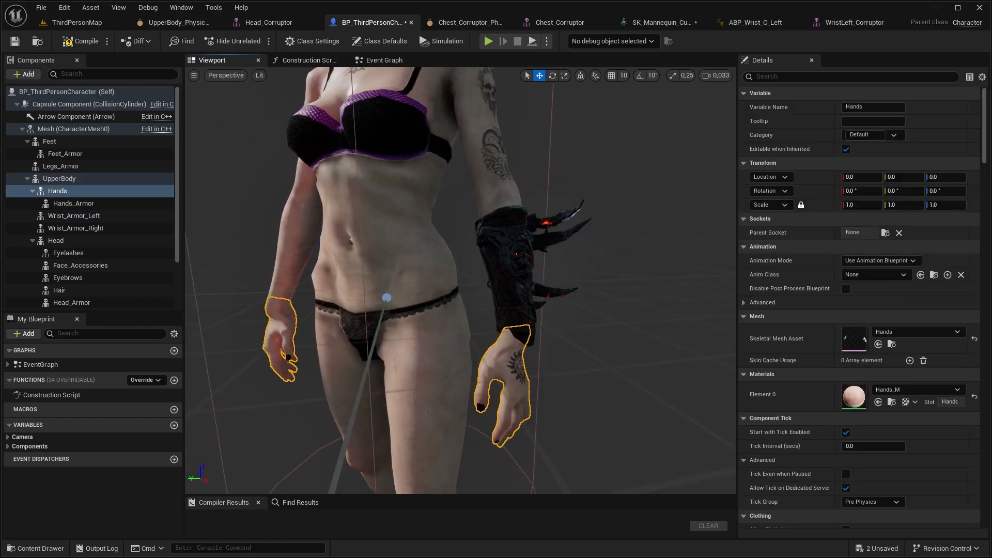
right_drag(460, 233, 460, 233)
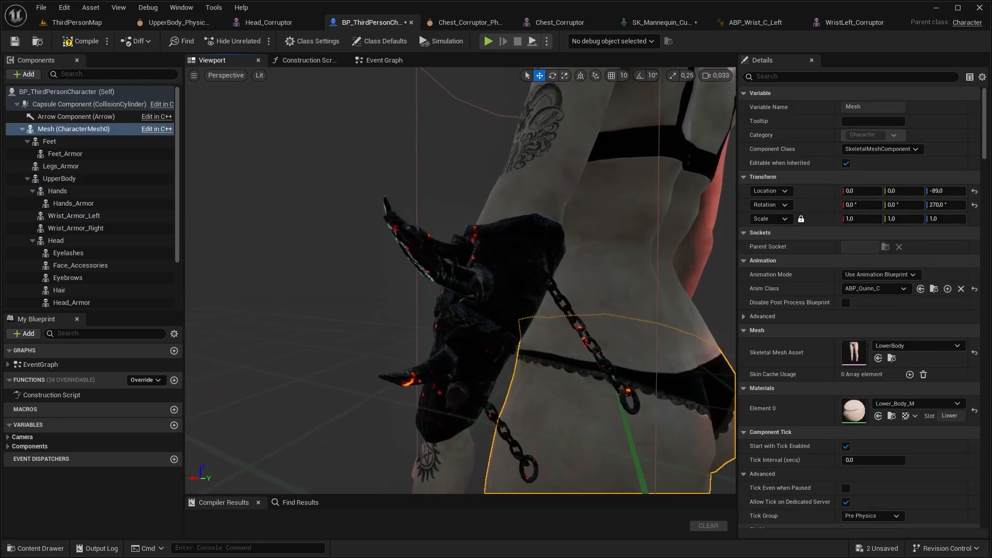
key(s)
key(w)
Examine the bodies, chain constraints and angular limits in the existing WristLeft_Corruptor physics asset
right_drag(550, 250, 346, 124)
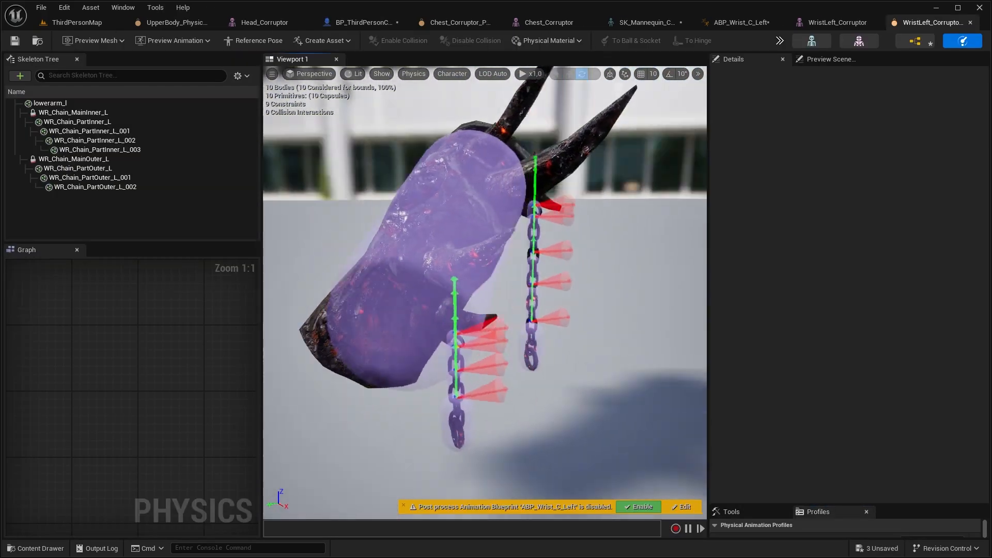
mouse_move(429, 199)
right_down()
mouse_move(481, 191)
mouse_move(439, 199)
right_up()
click(301, 181)
right_drag(301, 181, 315, 181)
key(s)
click(524, 403)
shift+click(95, 187)
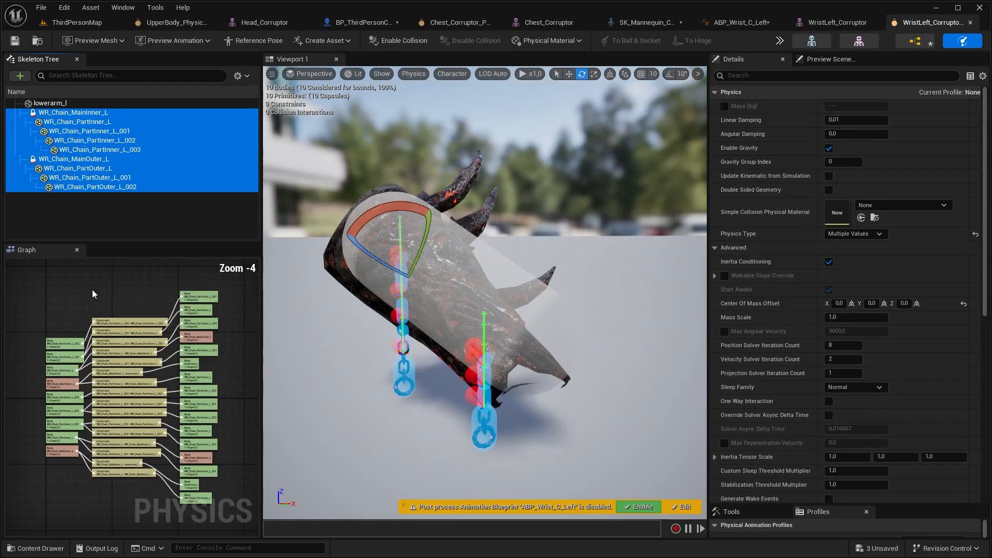
drag(110, 282, 158, 504)
scroll(907, 290, down, 12)
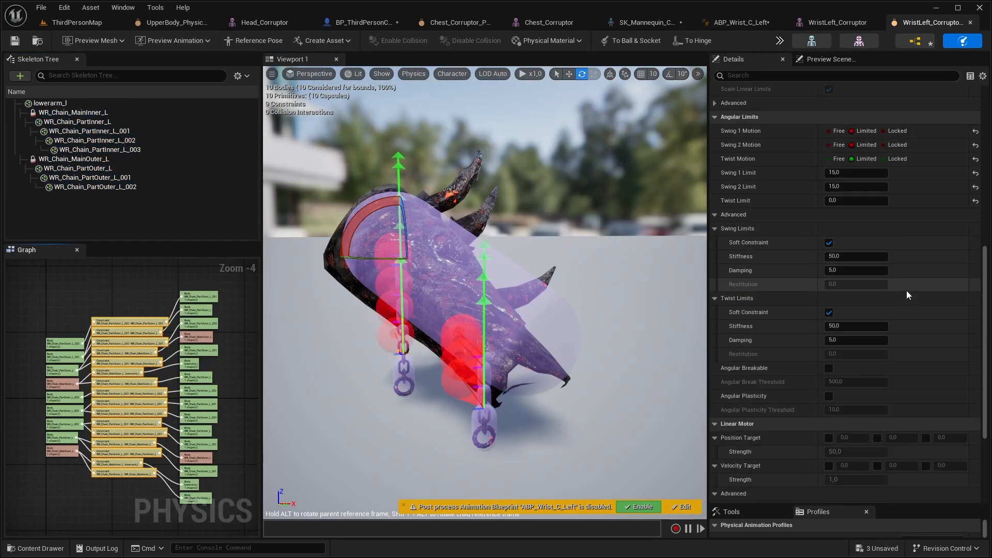
scroll(906, 290, down, 5)
scroll(907, 284, up, 6)
Create a new physics asset for the WristLeft_Corruptor skeletal mesh without assigning it, keeping the default creation settings
mouse_move(524, 182)
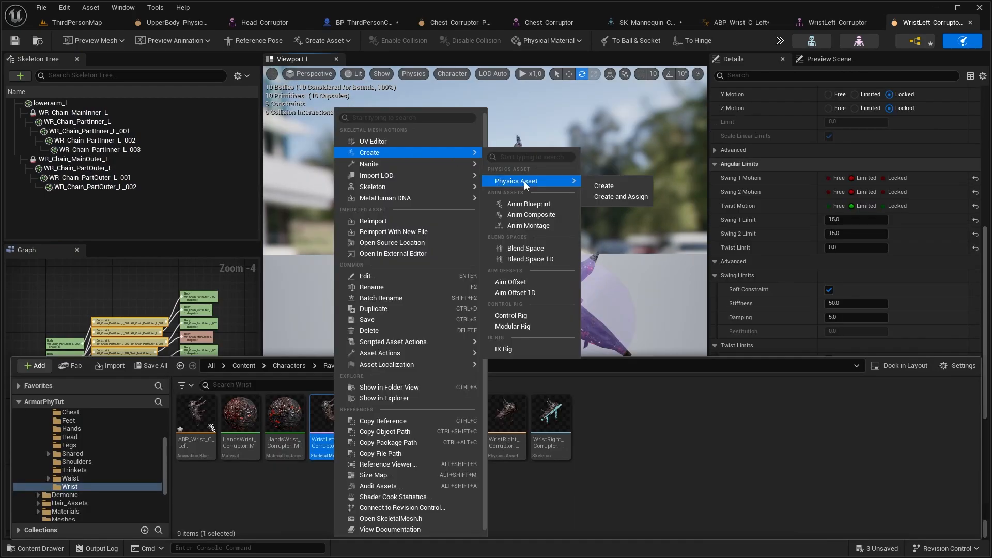
click(633, 185)
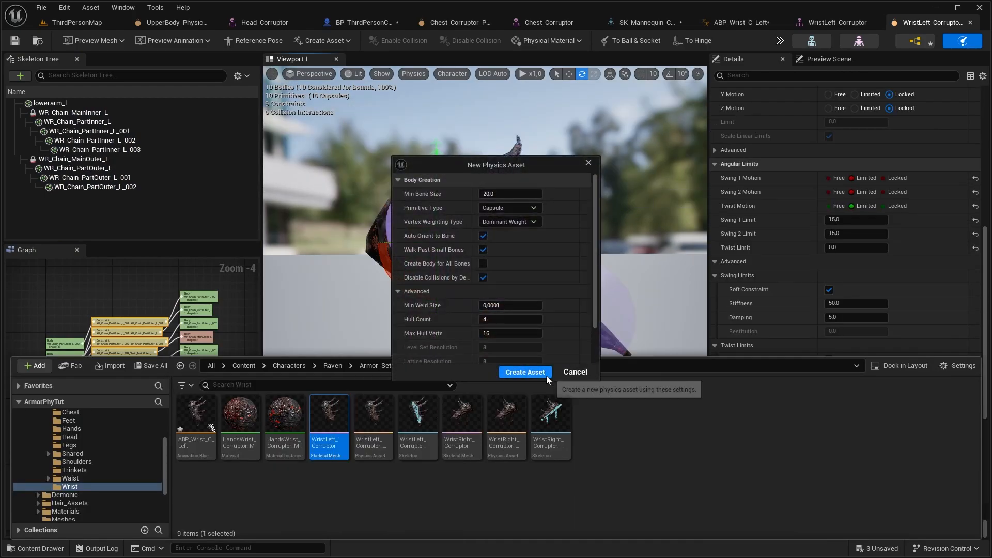
scroll(537, 376, down, 2)
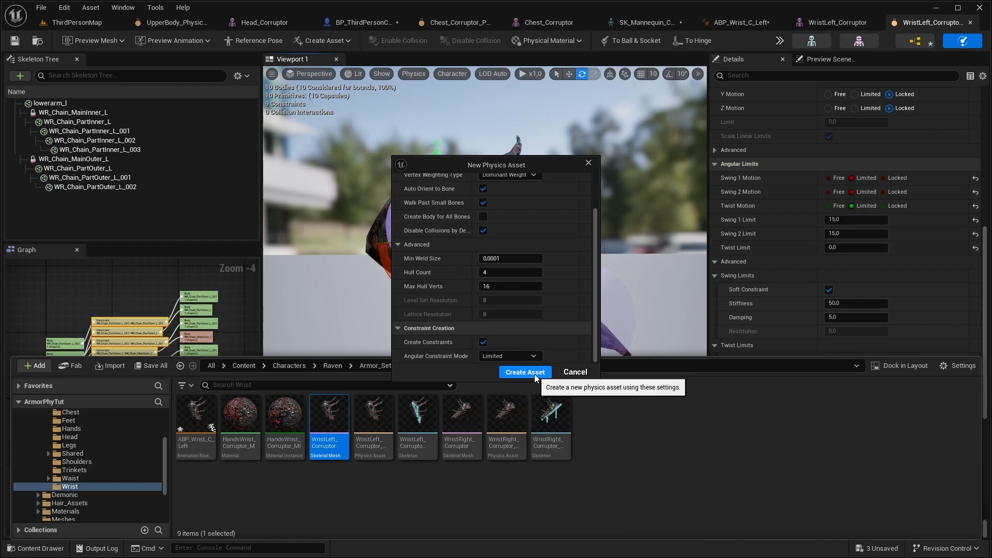
click(534, 373)
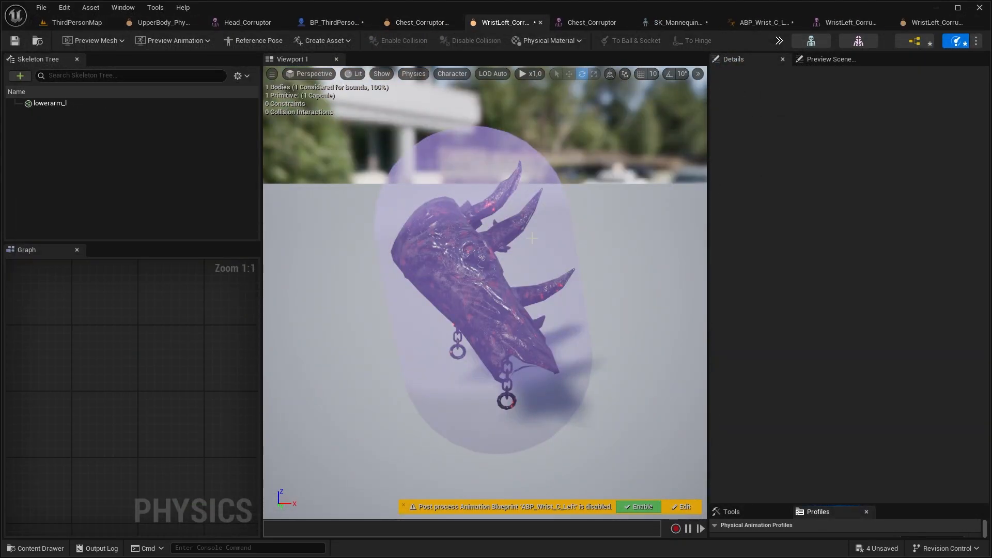
Scale, rotate and move the lowerarm_l capsule so it closely encloses the main part of the wrist armor
click(420, 163)
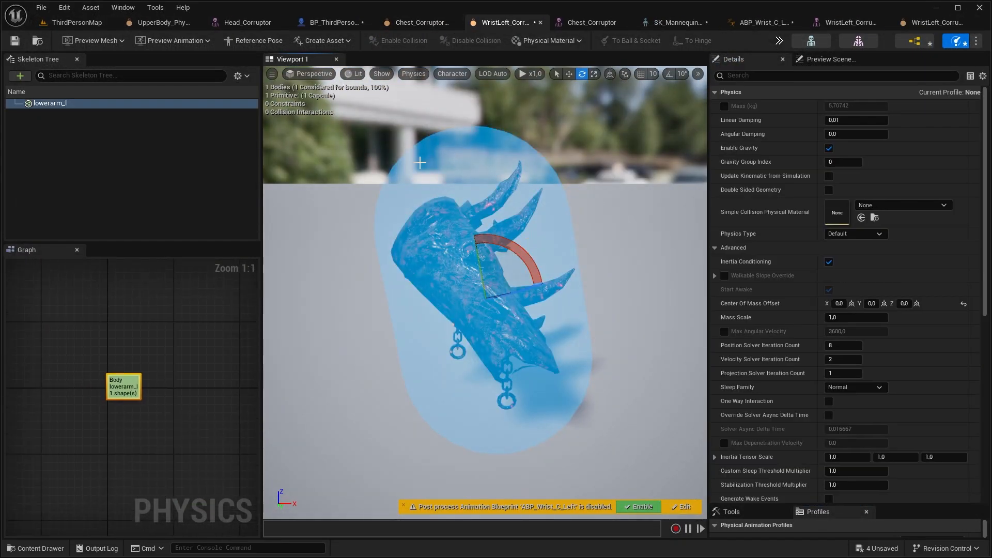
right_drag(521, 286, 542, 287)
drag(448, 242, 432, 258)
key(r)
right_drag(449, 242, 496, 258)
drag(446, 277, 431, 318)
key(e)
right_drag(569, 295, 517, 295)
key(w)
drag(401, 313, 414, 321)
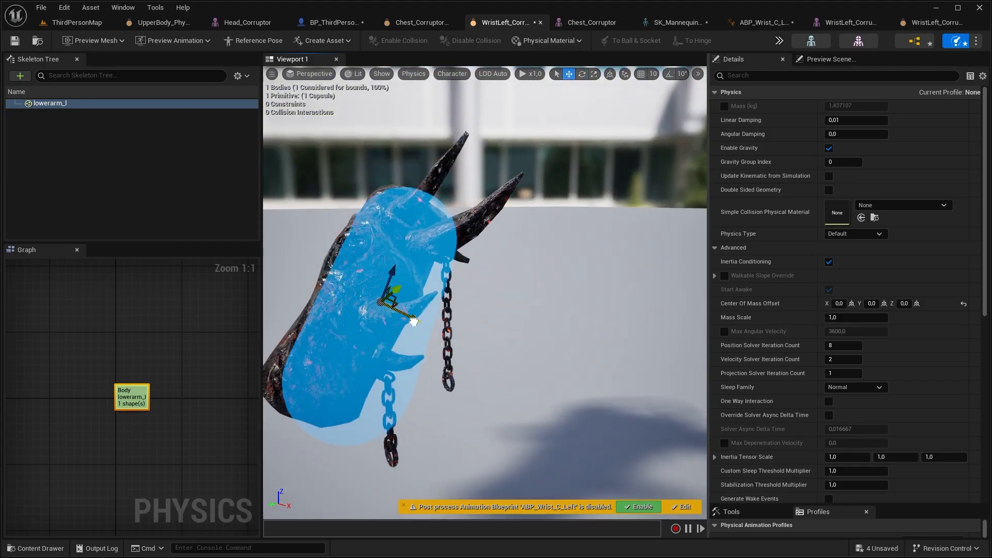
Show all bones in the skeleton tree and add physics bodies to every WR_Chain inner and outer bone
click(242, 76)
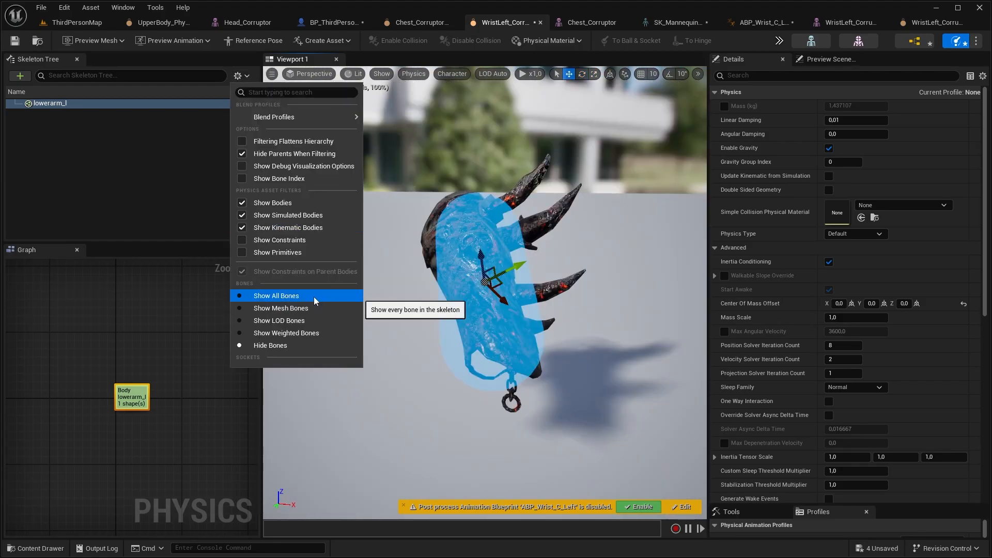
click(314, 296)
click(69, 134)
shift+click(82, 217)
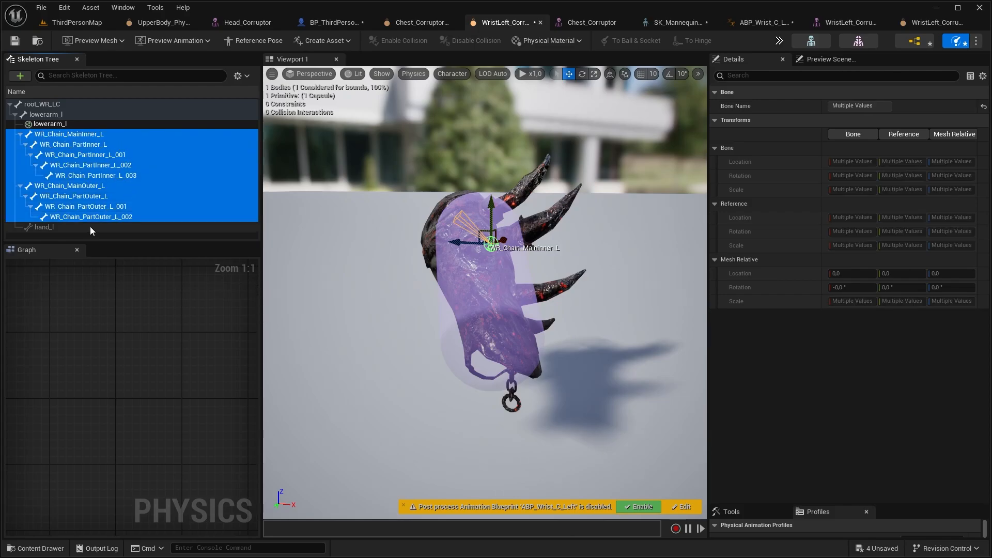
right_click(108, 214)
click(154, 264)
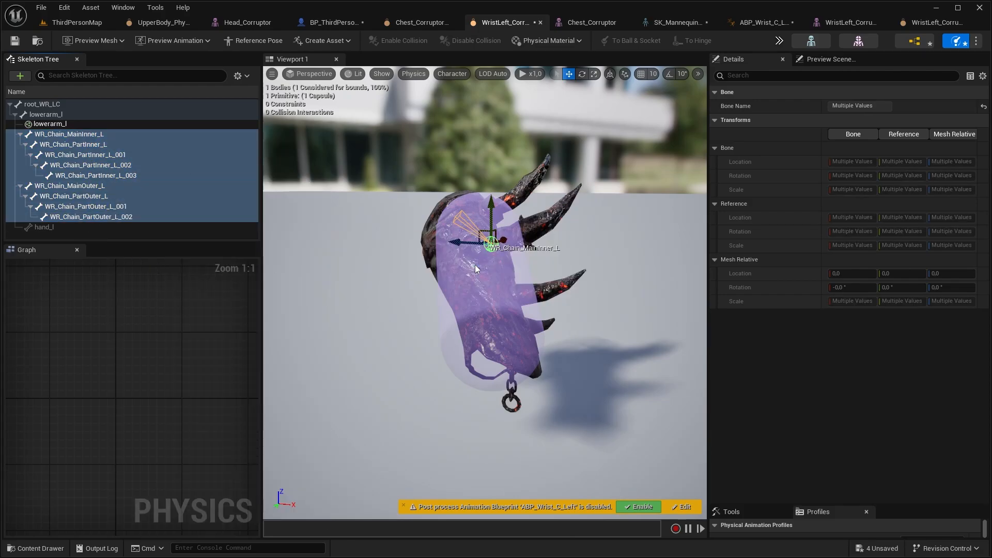
Select all constraints of the inner and outer chain bodies and set their Swing 1, Swing 2 and Twist Motion to Limited
right_drag(544, 368, 408, 385)
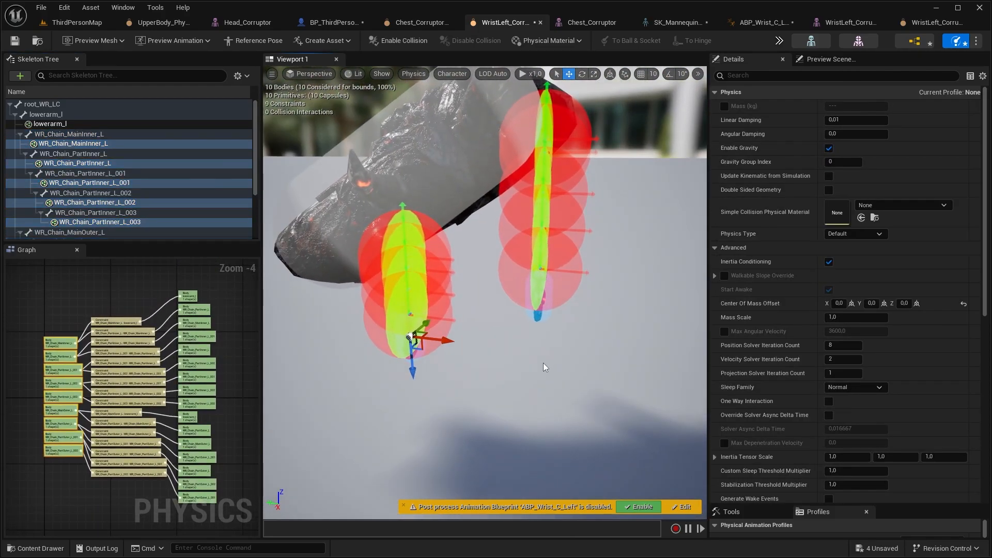
click(544, 363)
right_drag(544, 330, 548, 299)
click(155, 144)
ctrl+click(166, 164)
ctrl+click(145, 183)
ctrl+click(130, 203)
ctrl+click(131, 222)
ctrl+click(138, 207)
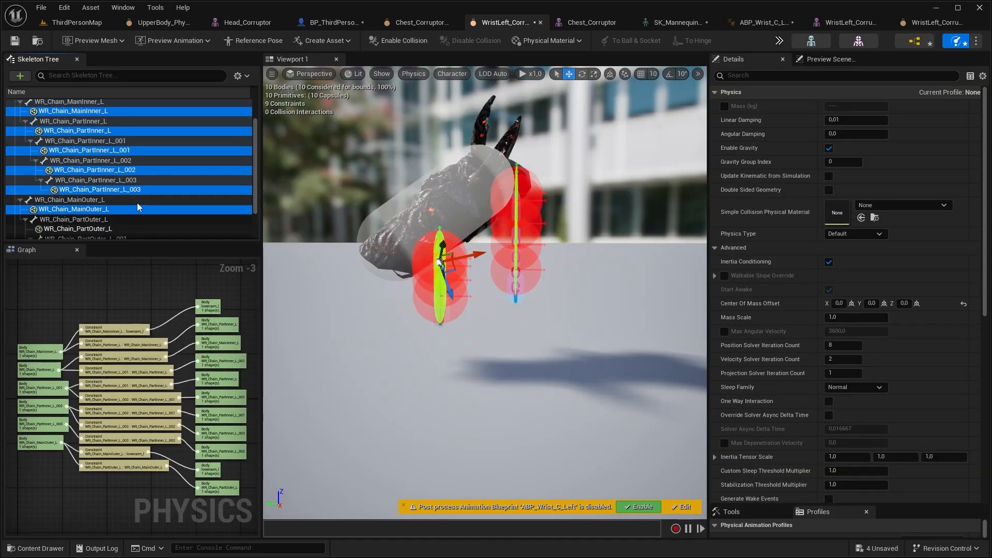
ctrl+click(141, 204)
ctrl+click(144, 222)
drag(113, 291, 135, 475)
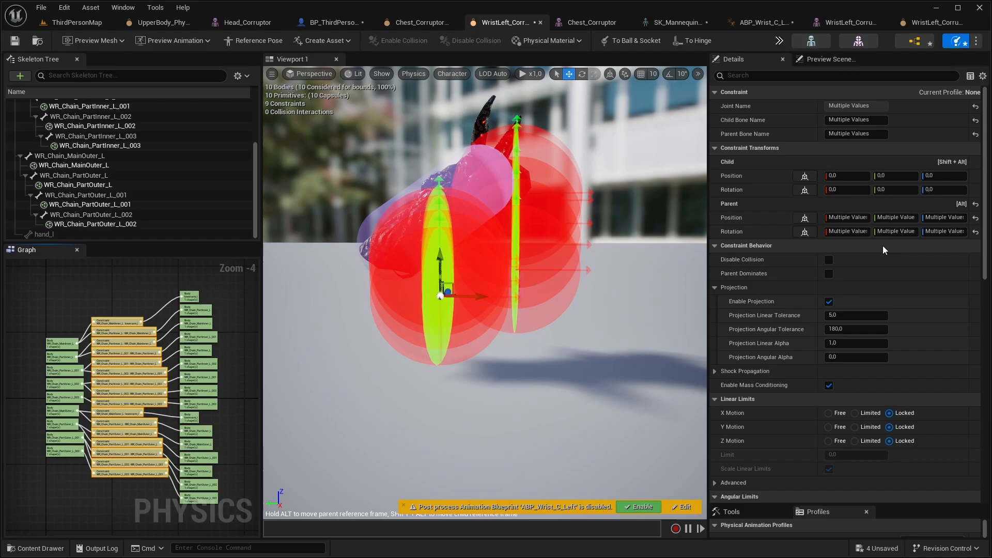
scroll(874, 274, down, 10)
click(854, 295)
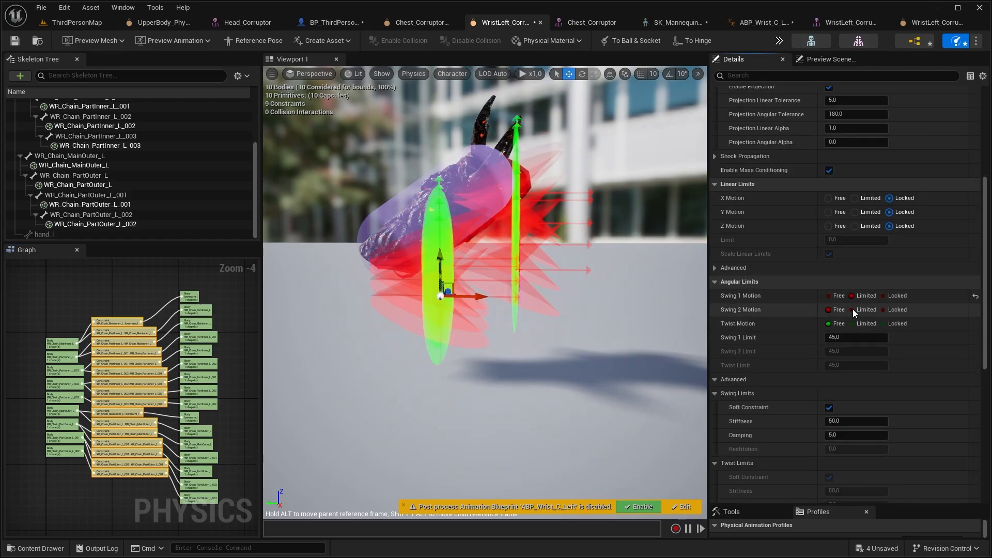
click(852, 310)
click(853, 323)
Set the Swing 1 and Swing 2 limits of the selected chain constraints to 15, and edit their Twist Limit
click(854, 338)
text(15)
key(Return)
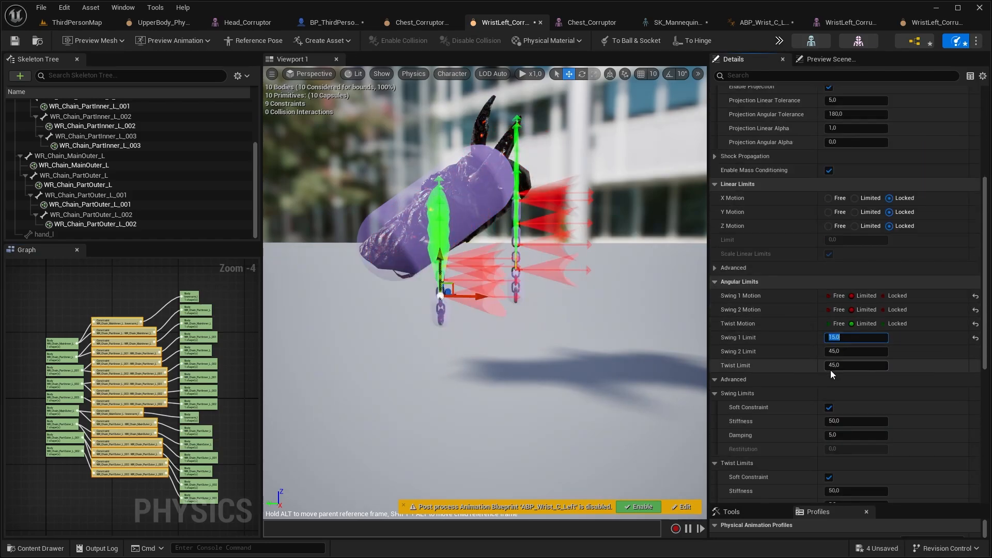
click(850, 352)
text(15)
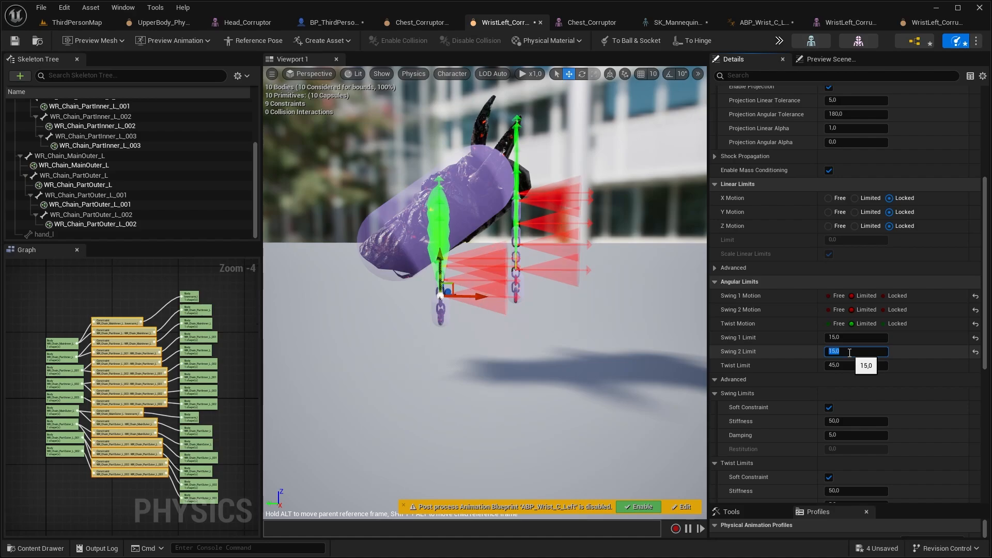
click(846, 366)
Change the Physics Type of all inner and outer chain part bodies, excluding the two main chain bodies
scroll(557, 271, up, 2)
click(118, 224)
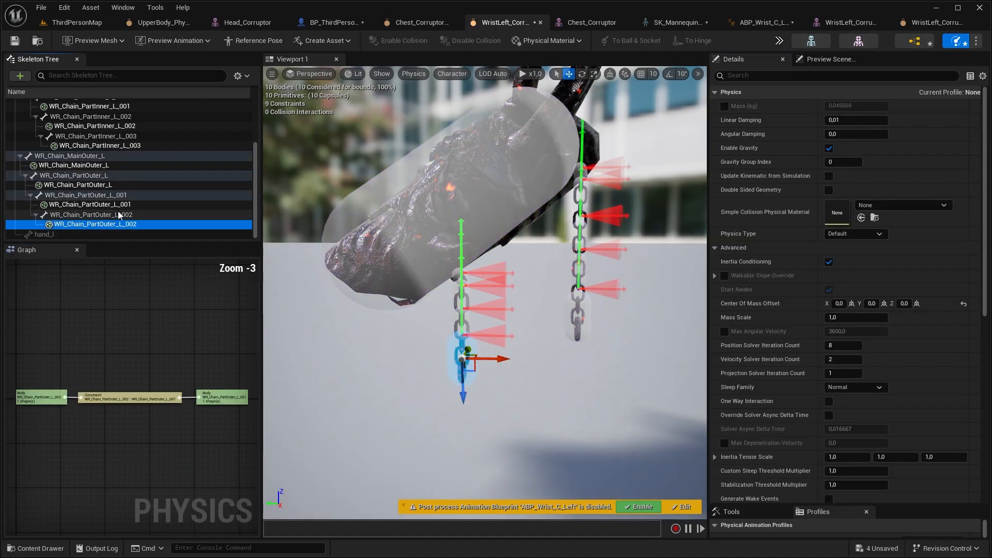
ctrl+click(112, 204)
ctrl+click(99, 185)
scroll(126, 146, up, 2)
ctrl+click(118, 178)
ctrl+click(109, 159)
ctrl+click(101, 139)
ctrl+click(88, 120)
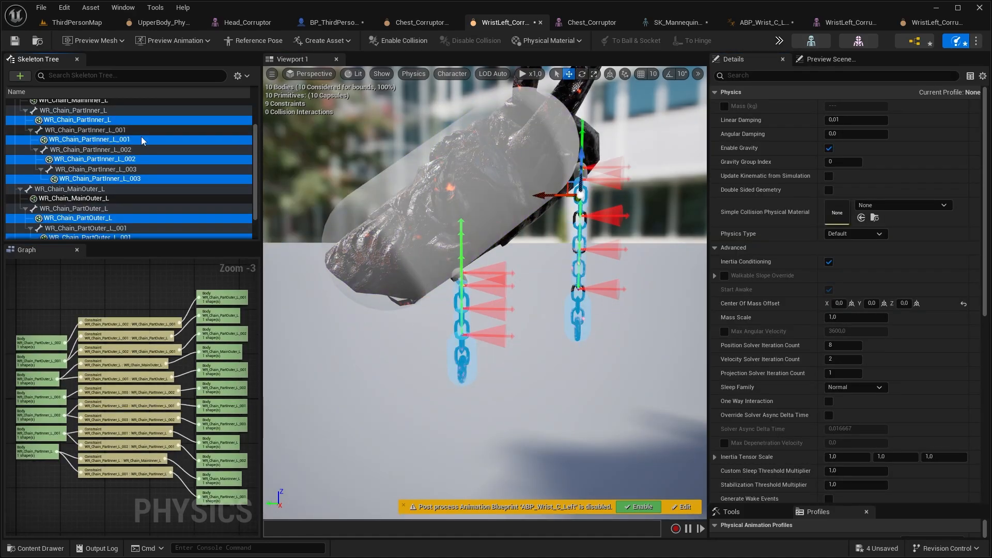
click(856, 233)
click(847, 260)
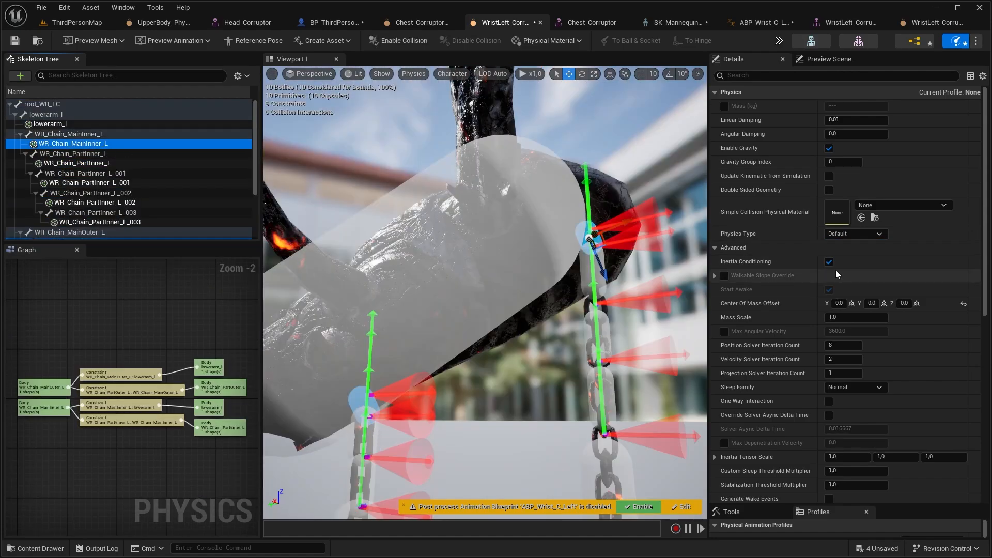
Set the Physics Type of the WR_Chain_MainInner_L and WR_Chain_MainOuter_L bodies to Kinematic and run the simulation
click(855, 233)
click(847, 253)
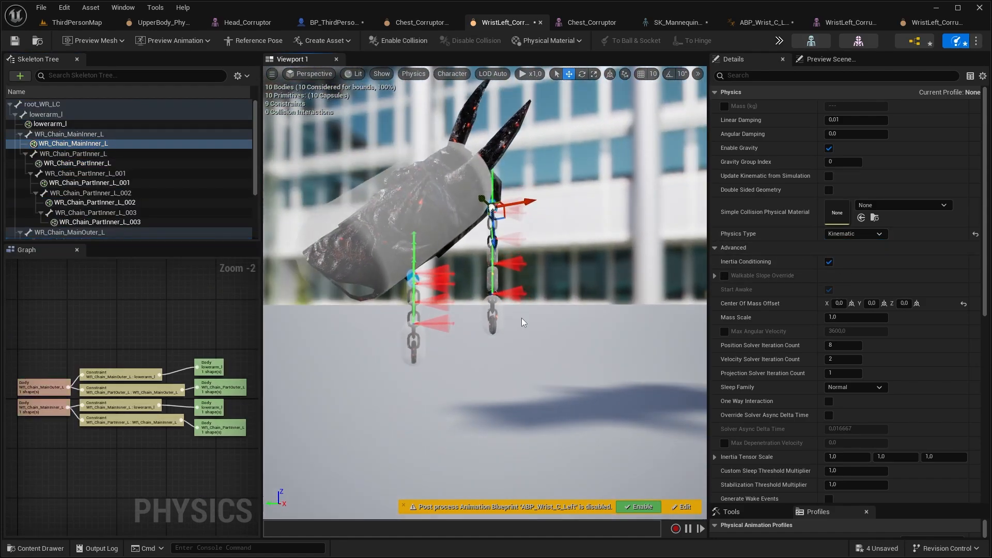
key(alt+s)
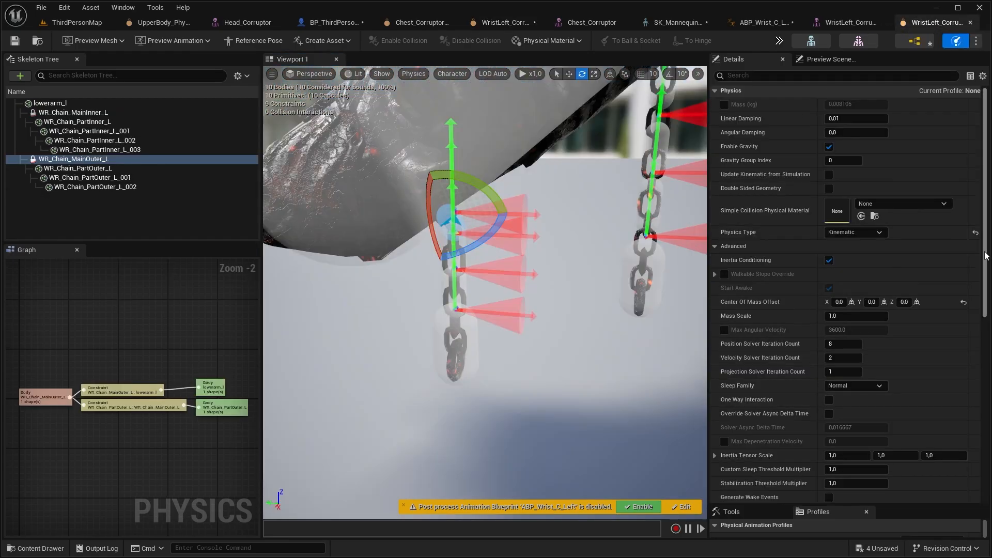
drag(985, 256, 989, 224)
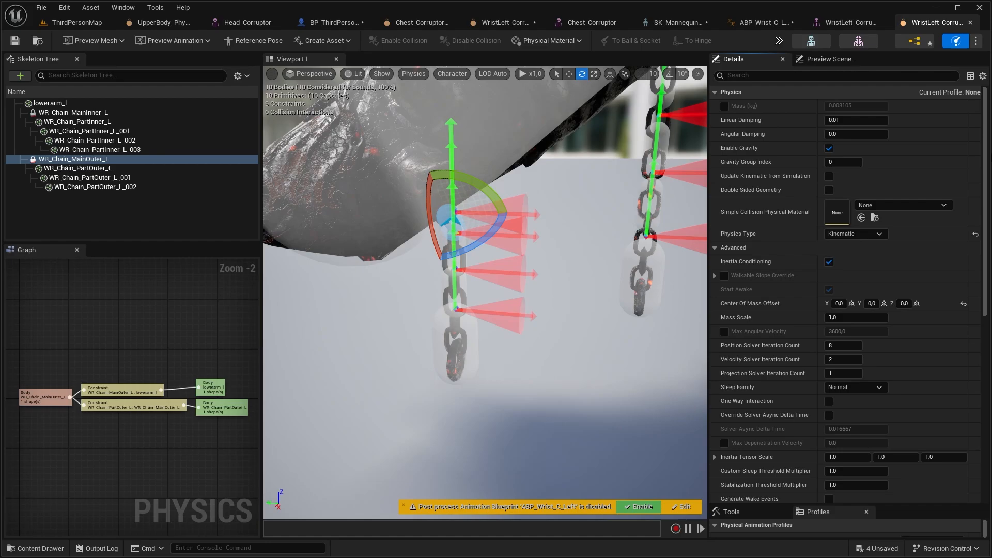
key(s)
right_drag(469, 291, 470, 261)
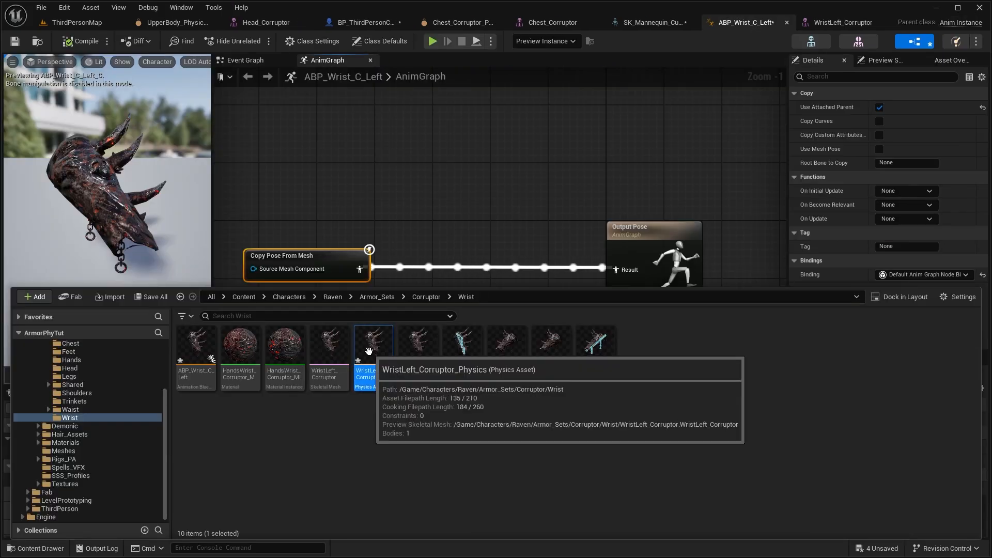
Delete the WristLeft_Corruptor_Physics asset from the Wrist folder
right_click(368, 352)
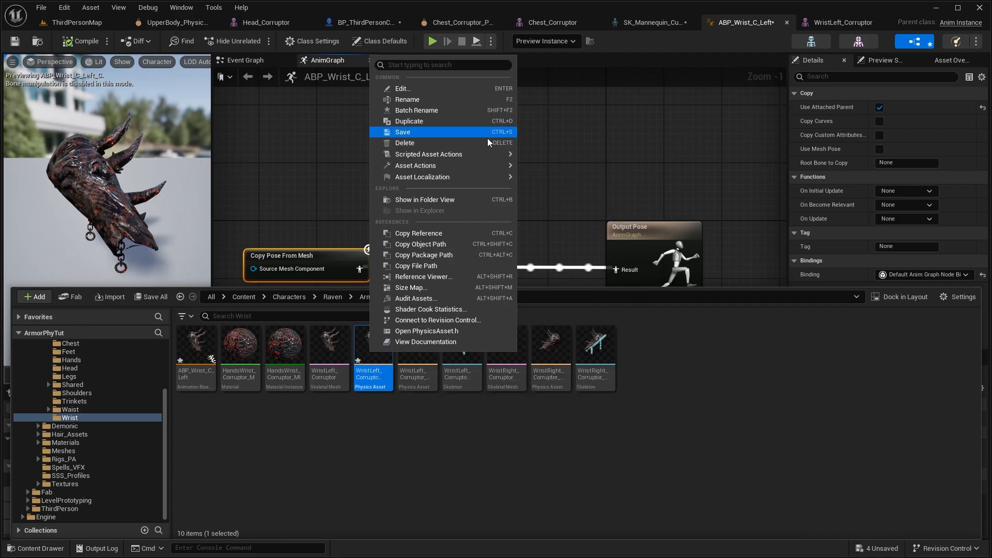
click(455, 140)
click(445, 442)
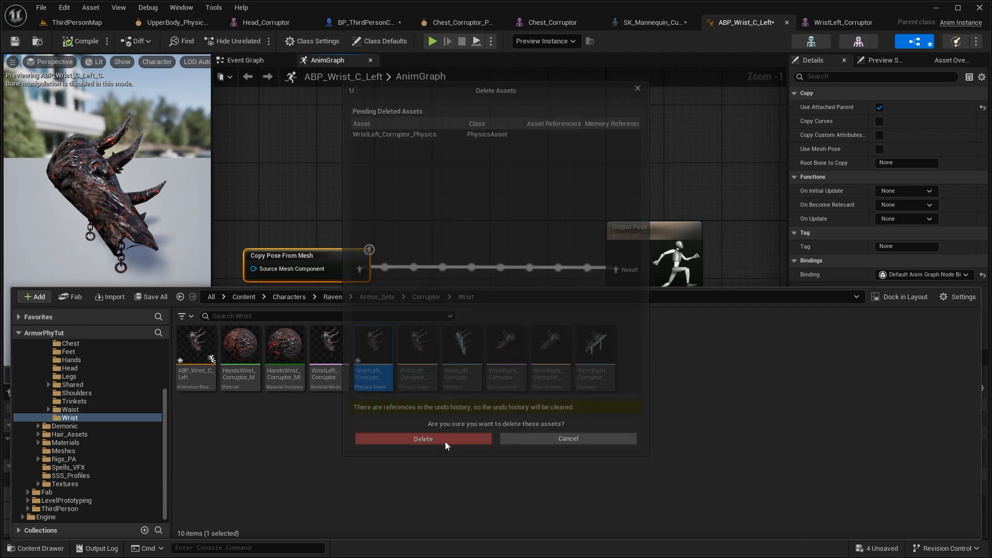
Add a RigidBody node below the link between Copy Pose From Mesh and Output Pose
right_click(465, 311)
text(rigi)
click(504, 358)
drag(509, 310, 505, 282)
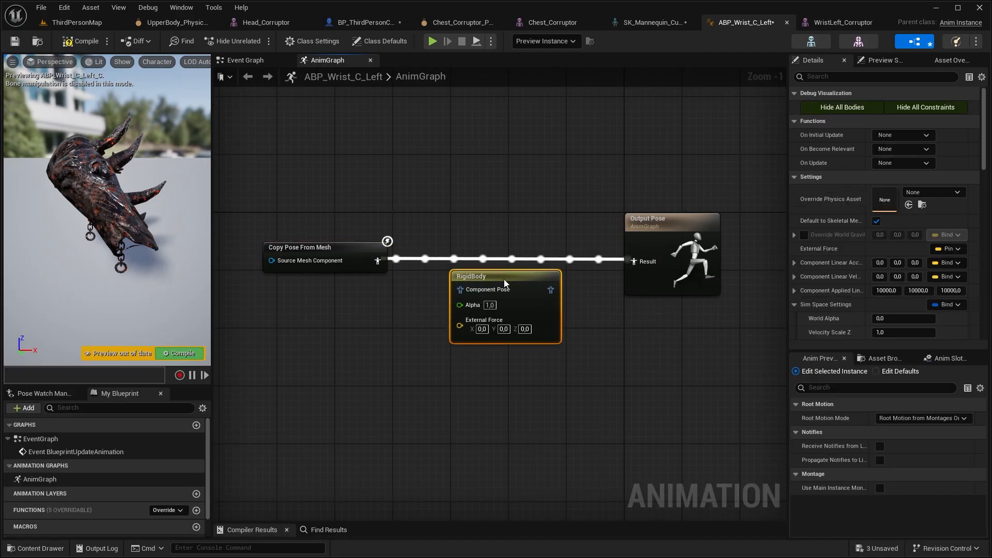
Set the RigidBody node's Component Linear Acc Scale and Vel Scale to 1.0 on every axis, and its Component Applied Linear Acc Clamp to 5000
drag(789, 252, 720, 251)
click(842, 263)
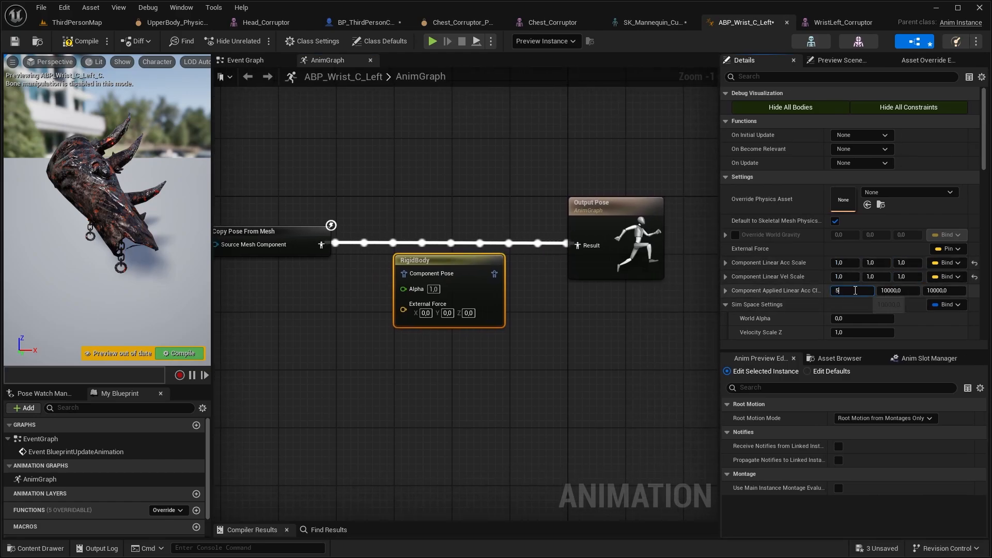
click(906, 291)
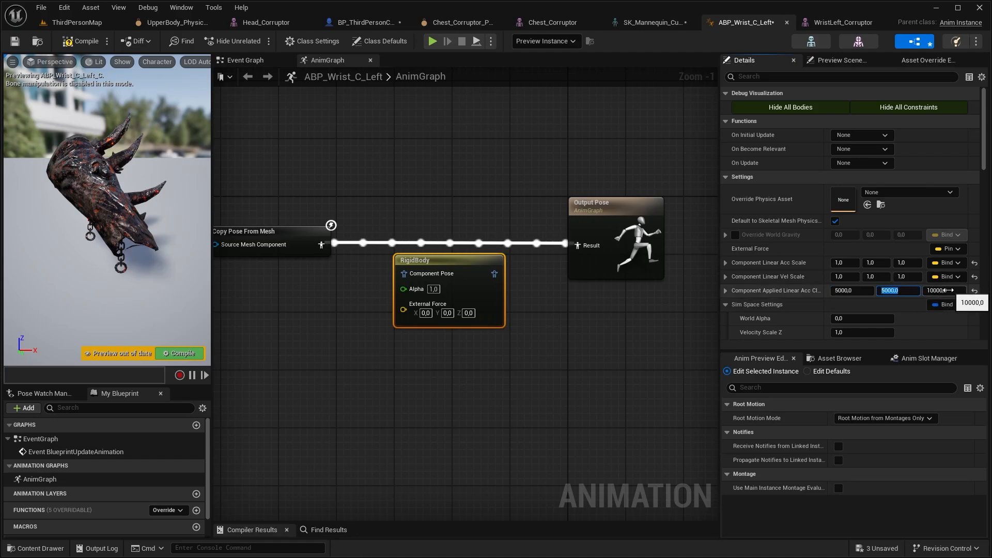
click(950, 290)
text(5000)
key(Return)
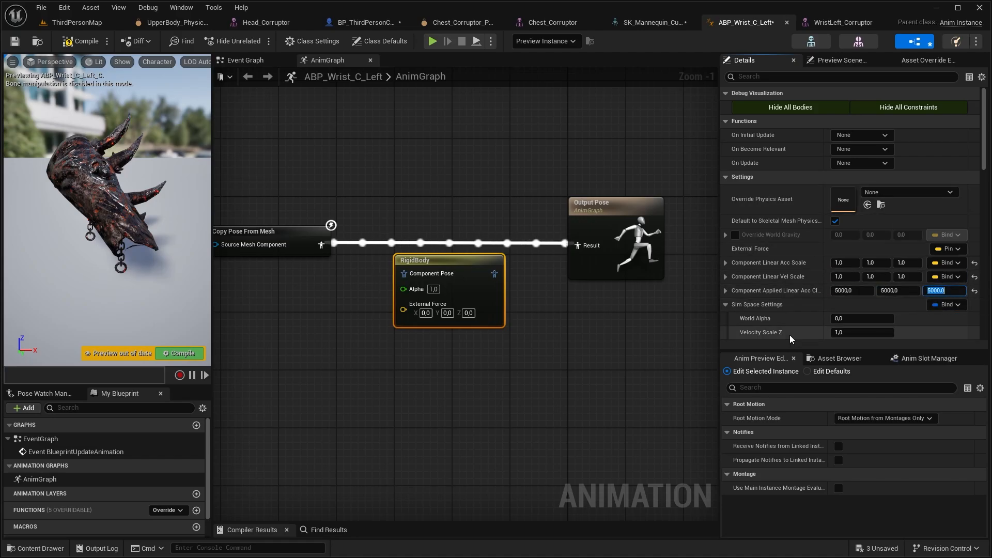
Wire the RigidBody node between Copy Pose From Mesh and Output Pose through space conversions, straighten the node row and compile the blueprint
drag(494, 274, 672, 214)
drag(522, 231, 579, 239)
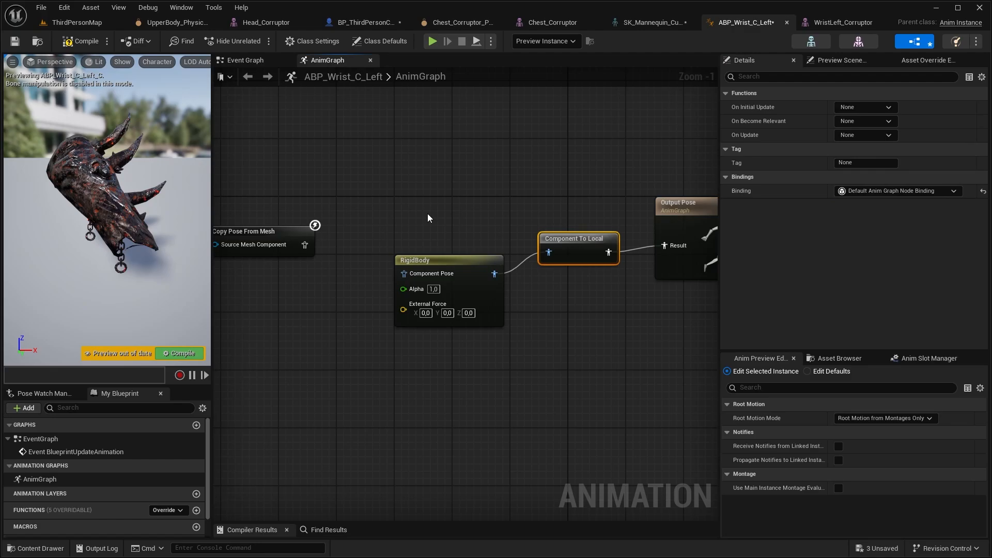
right_drag(430, 217, 477, 205)
drag(352, 233, 664, 290)
scroll(306, 201, down, 1)
key(q)
scroll(565, 327, down, 2)
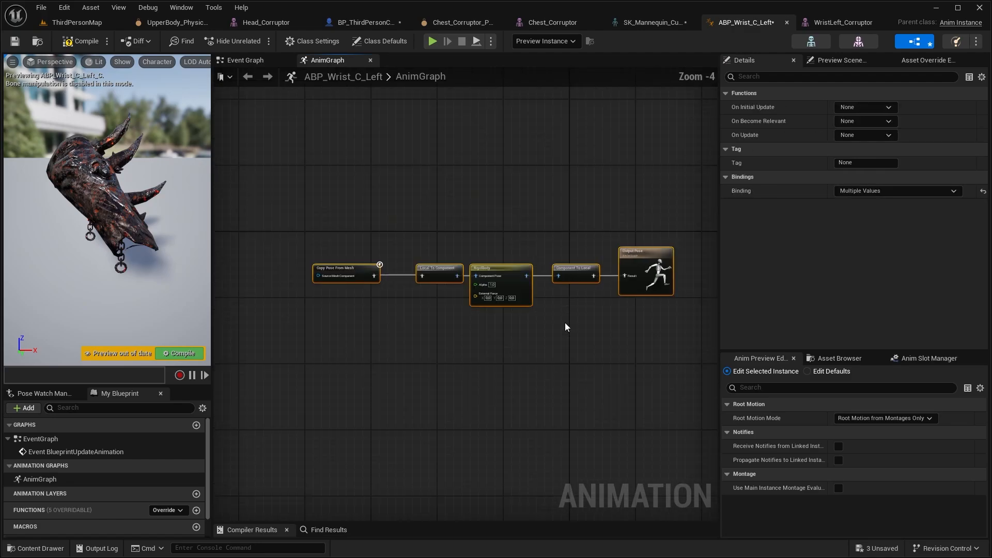
right_drag(565, 327, 555, 285)
click(81, 45)
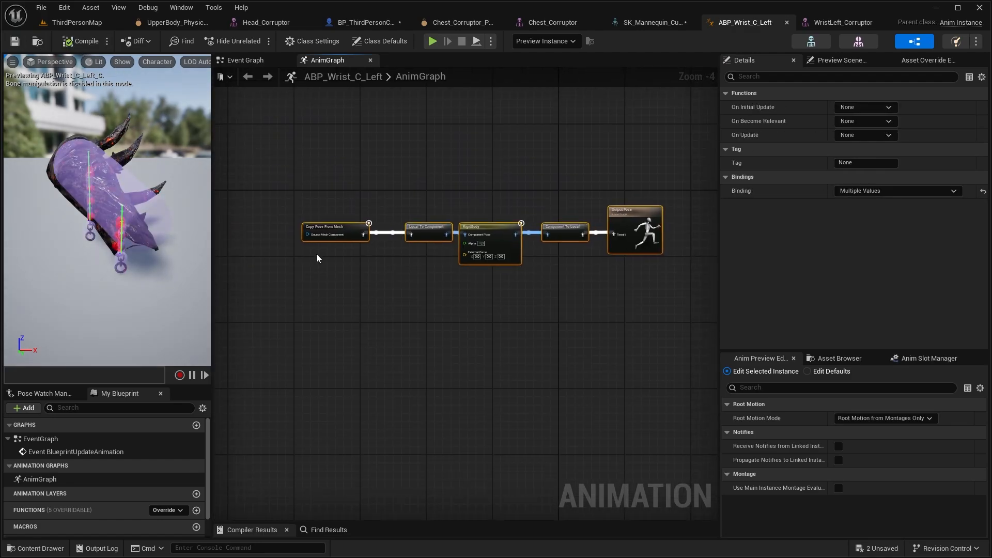
Add an Input Pose node above Copy Pose From Mesh in the AnimGraph
scroll(252, 182, up, 3)
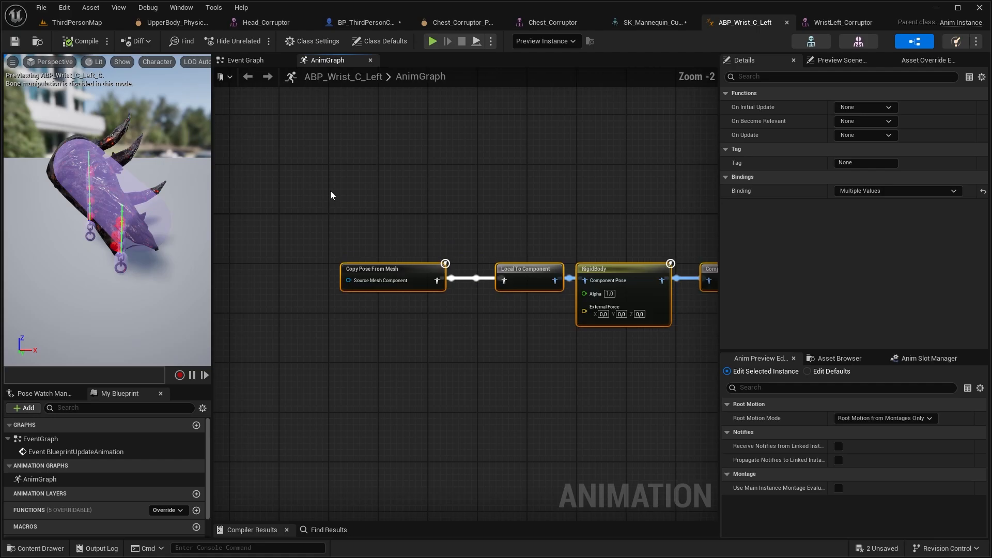
right_click(381, 212)
text(inpu)
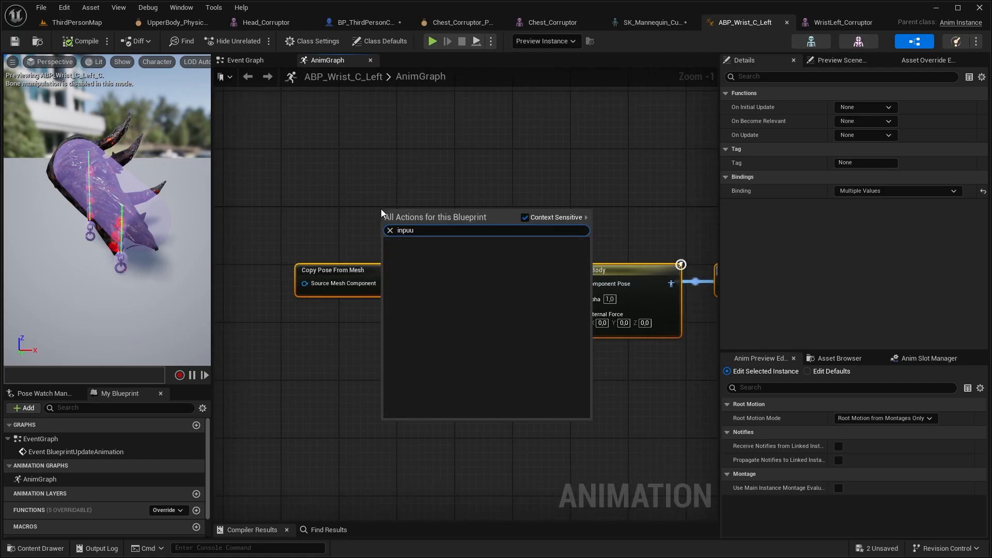
text(t pos)
key(Return)
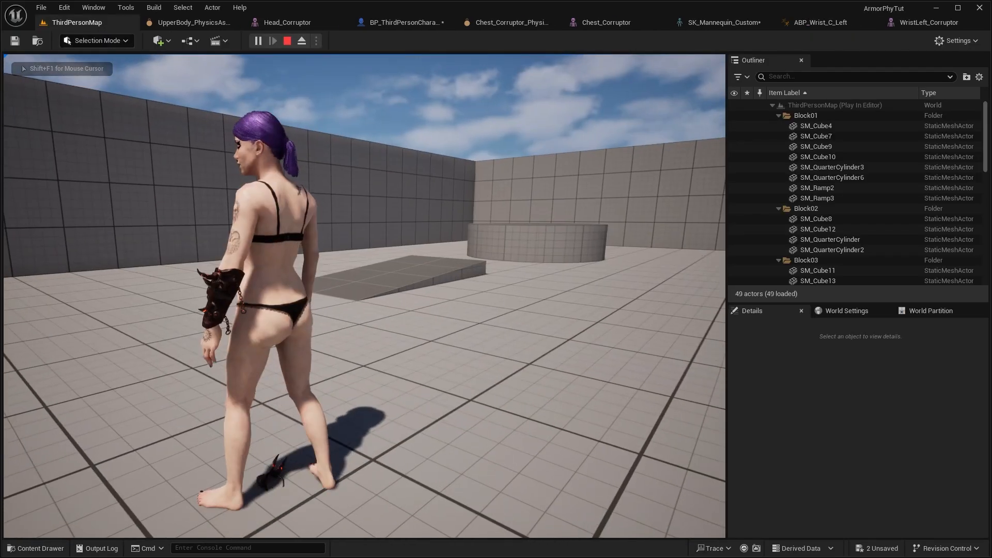
Run the character forward in the play session to examine the left wrist armor's chain movement
key(w)
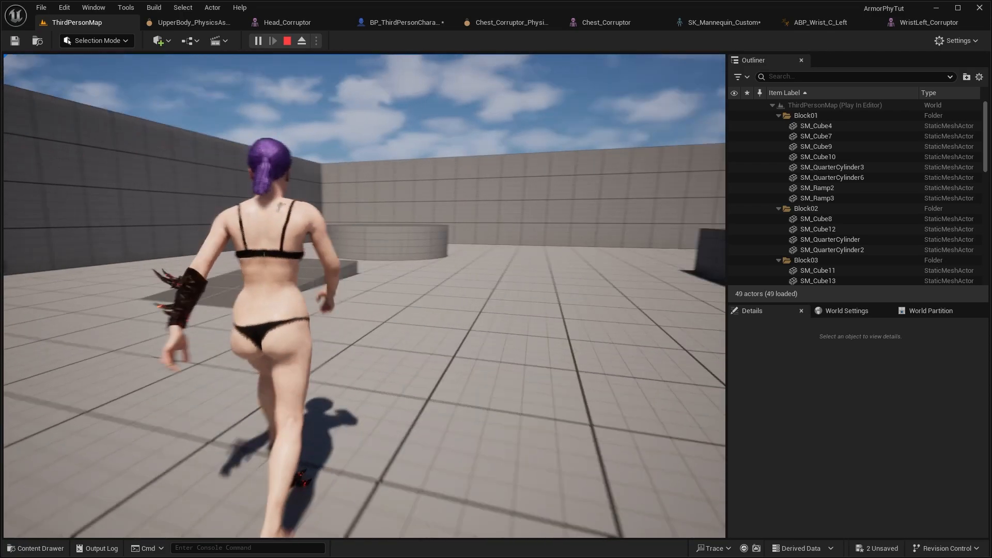
key(w)
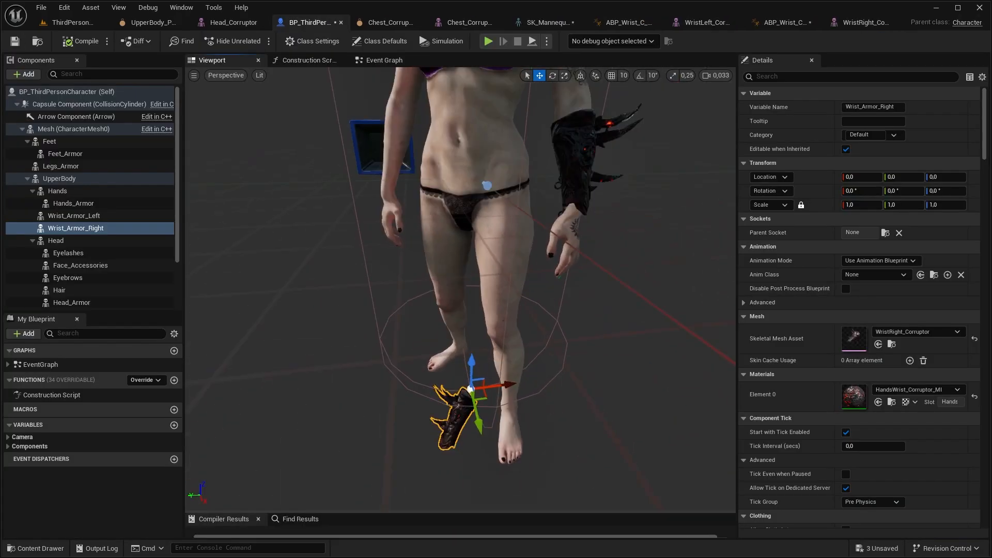
Set the Parent Socket of Wrist_Armor_Right to upperarm_r and inspect the armor's placement on the character
click(899, 232)
scroll(884, 255, down, 5)
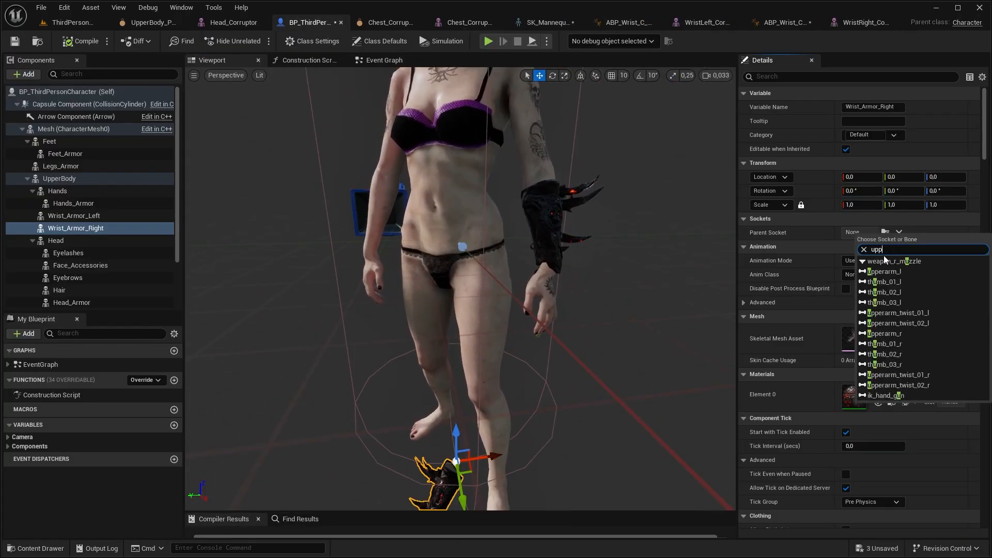
click(907, 290)
right_drag(451, 224, 522, 181)
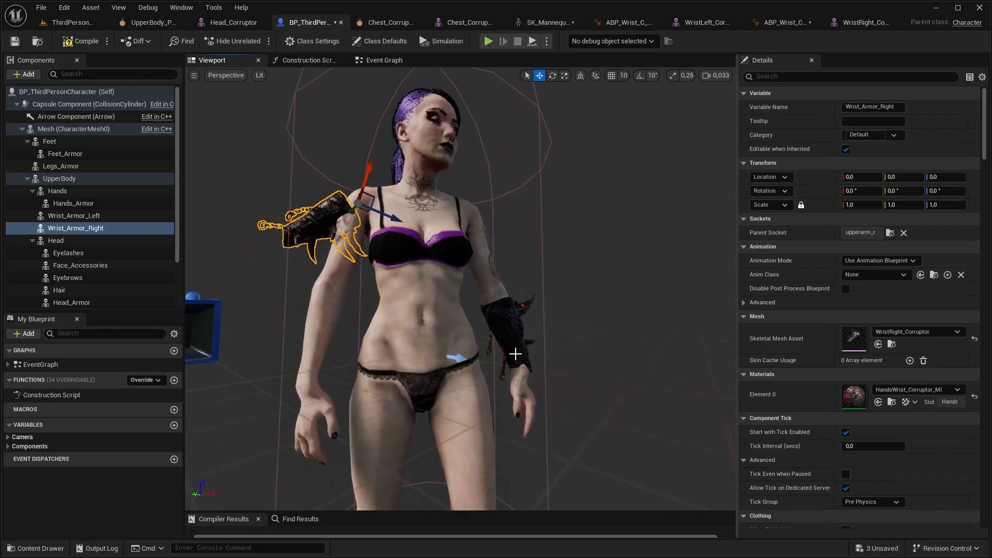
right_drag(513, 352, 444, 347)
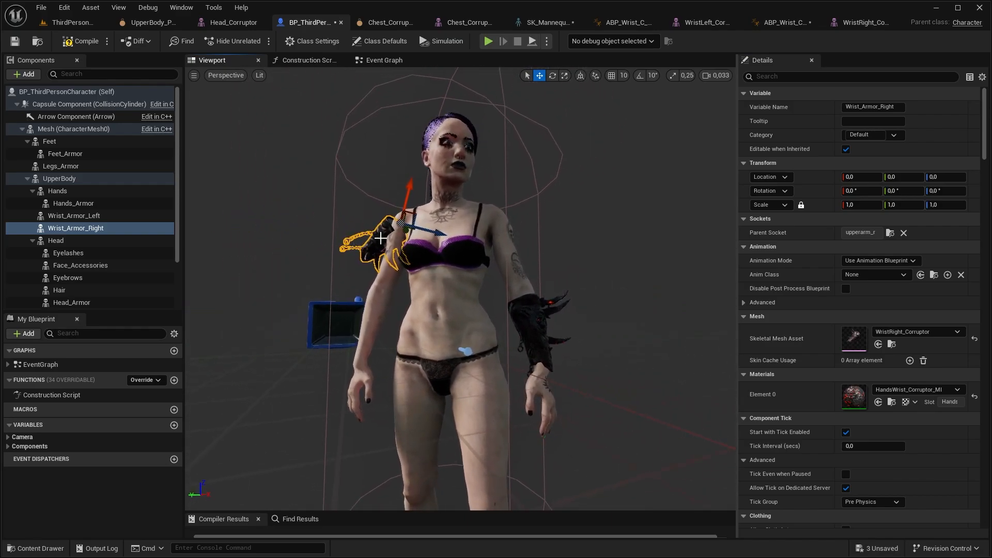
right_drag(389, 254, 411, 266)
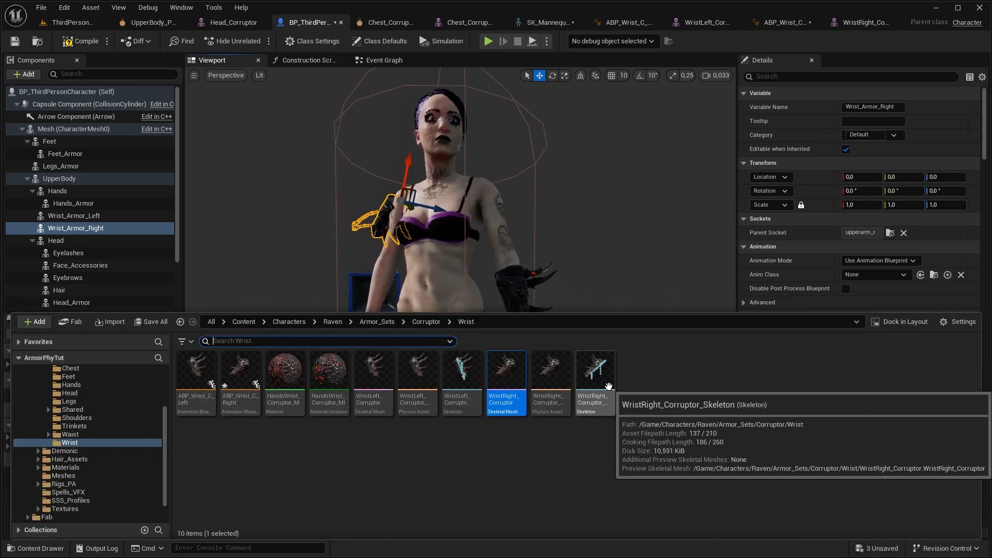
Open the right wrist armor asset, rename its lowerarm_r_001 bone to lowerarm_r with the skeleton editing tool, and accept the edit
double_click(609, 380)
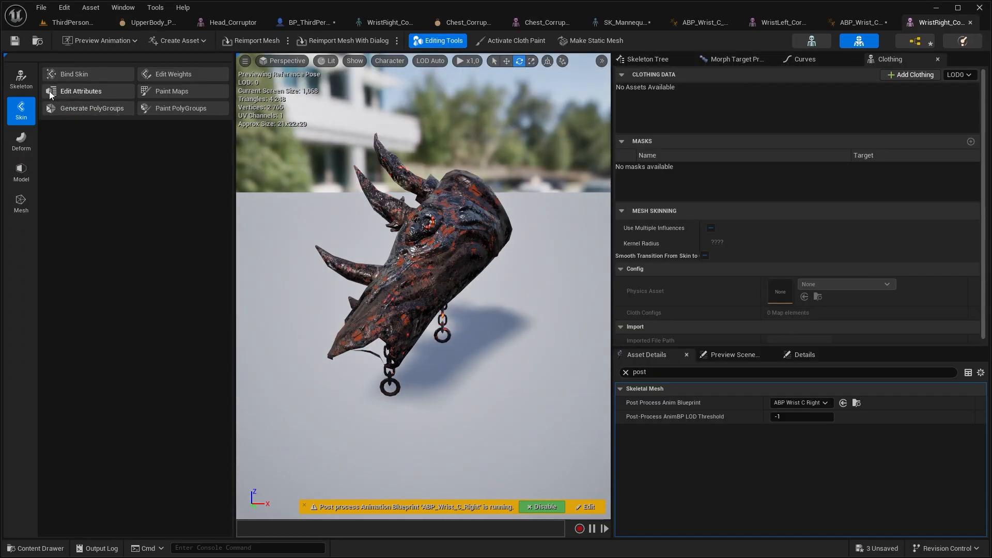
click(124, 75)
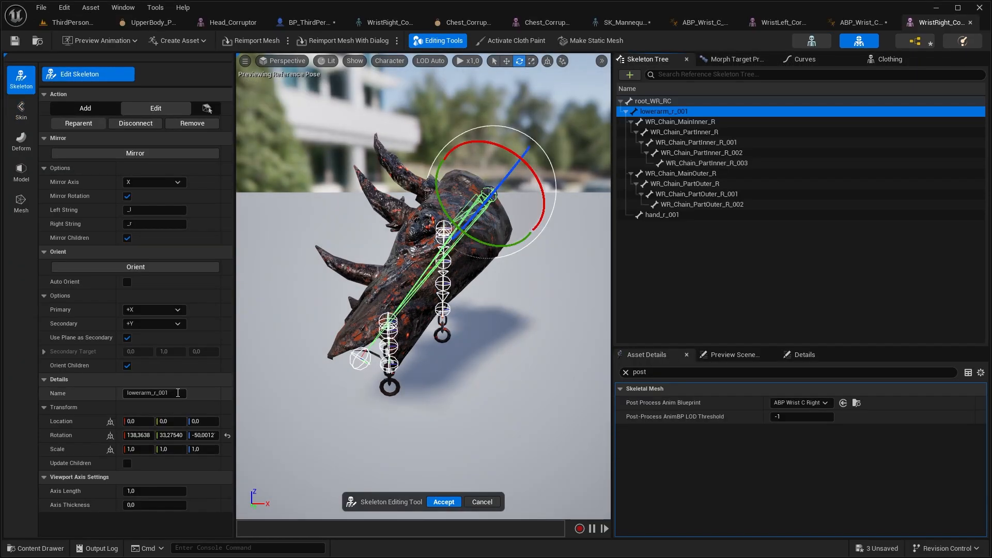
click(175, 393)
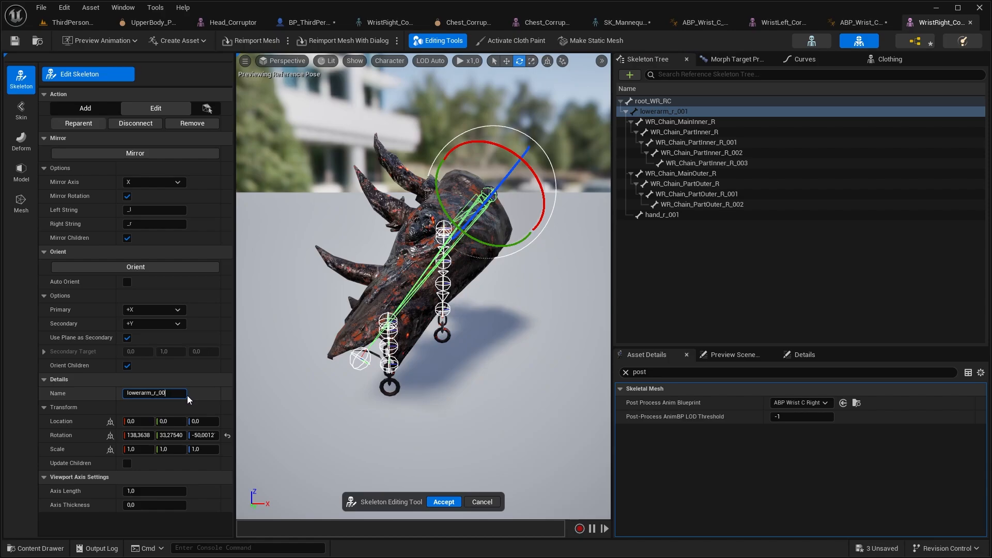
key(Return)
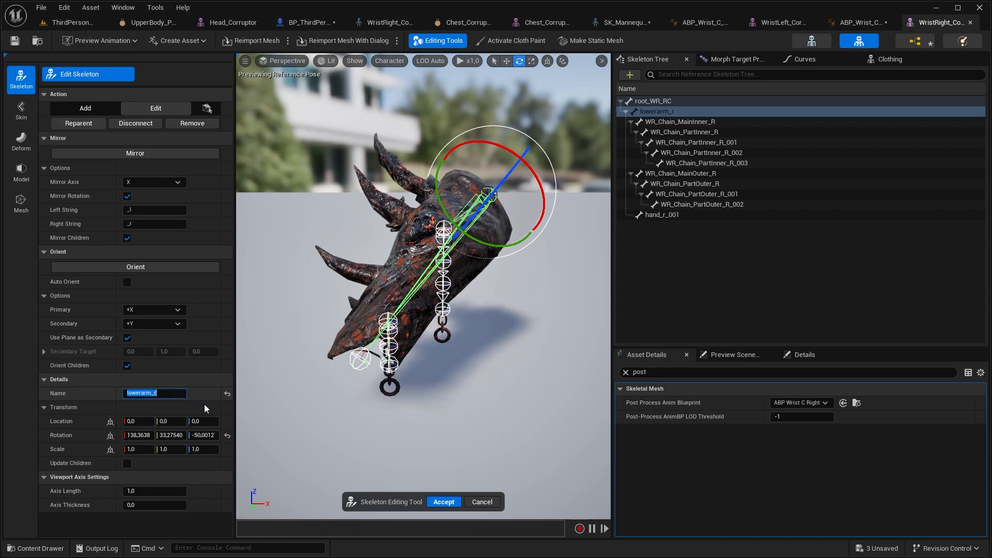
click(442, 502)
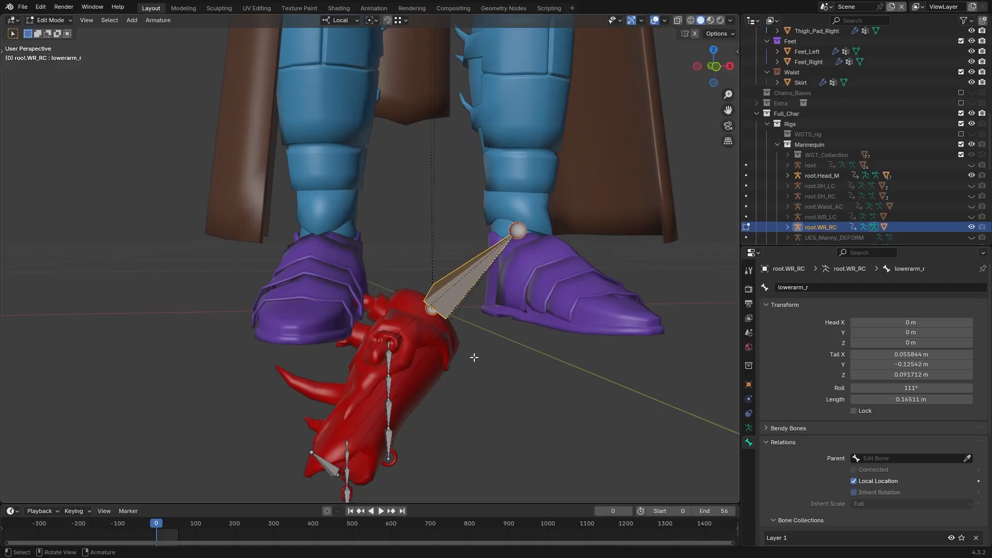
In Blender, leave Edit Mode, select the red wrist mesh together with its root.WR_RC armature, and start exporting them
key(Tab)
middle_drag(438, 421, 421, 413)
shift+middle_drag(421, 414, 420, 343)
click(424, 258)
shift+click(448, 220)
middle_drag(448, 220, 421, 219)
click(23, 6)
mouse_move(96, 169)
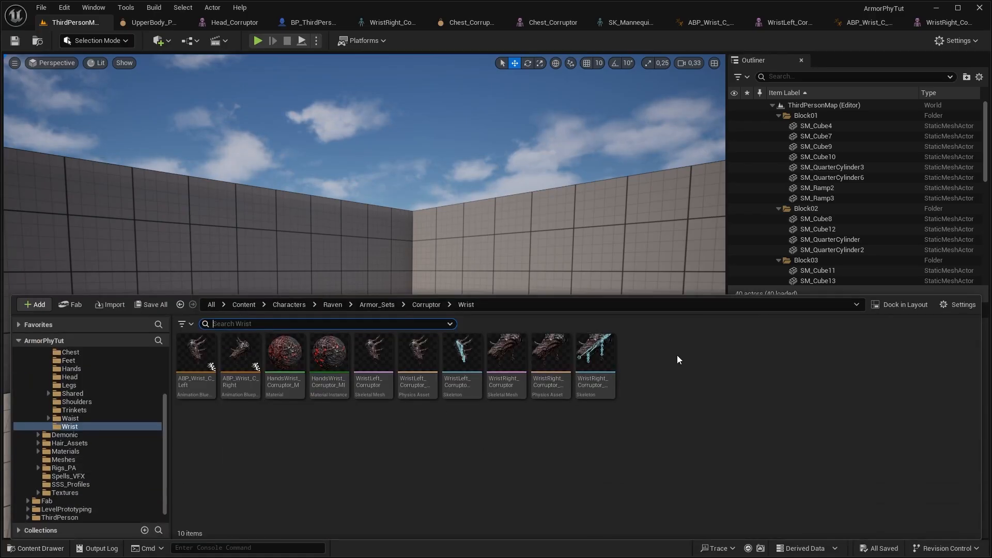
In Unreal's Wrist folder, create an UpdatedR folder and import the WristRight_Corruptor mesh into it
right_click(677, 359)
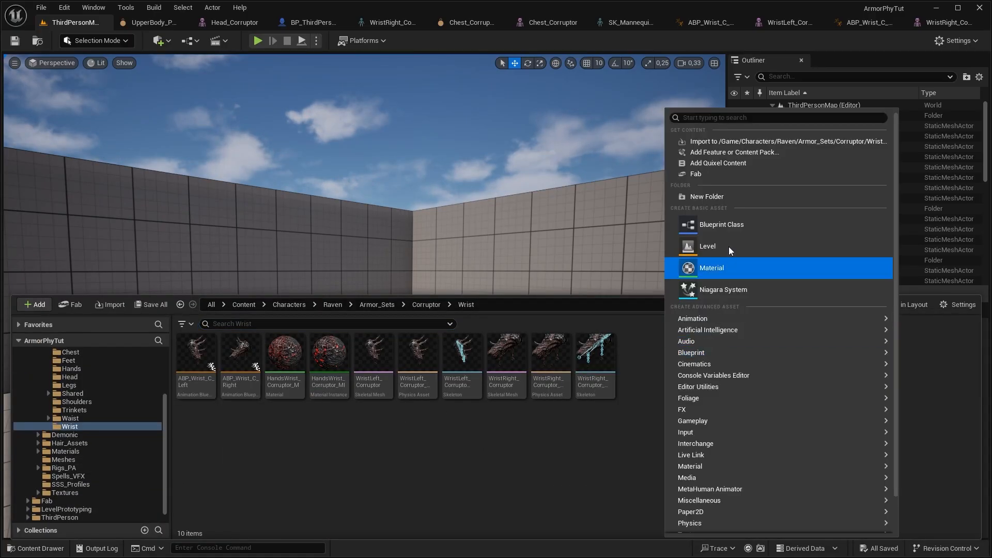
click(726, 197)
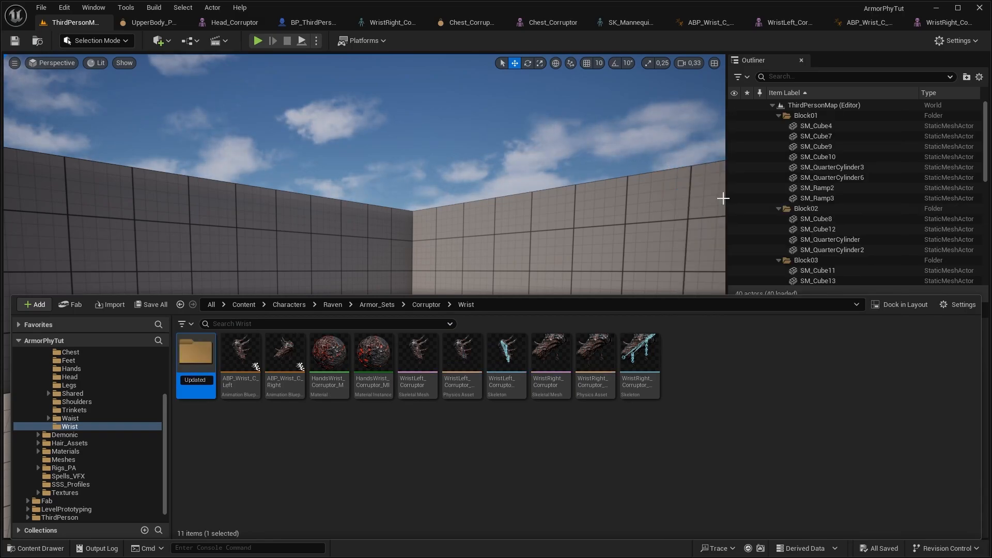
right_click(288, 409)
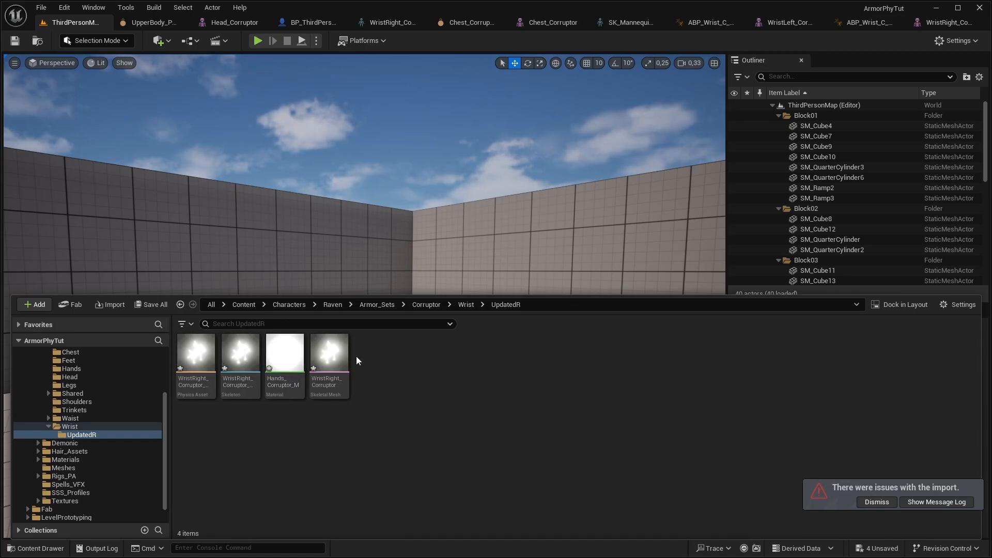
click(877, 503)
Assign HandsWrist_Corruptor_MI to the imported right wrist mesh and delete the Hands_Corruptor_M material from UpdatedR
key(ctrl+space)
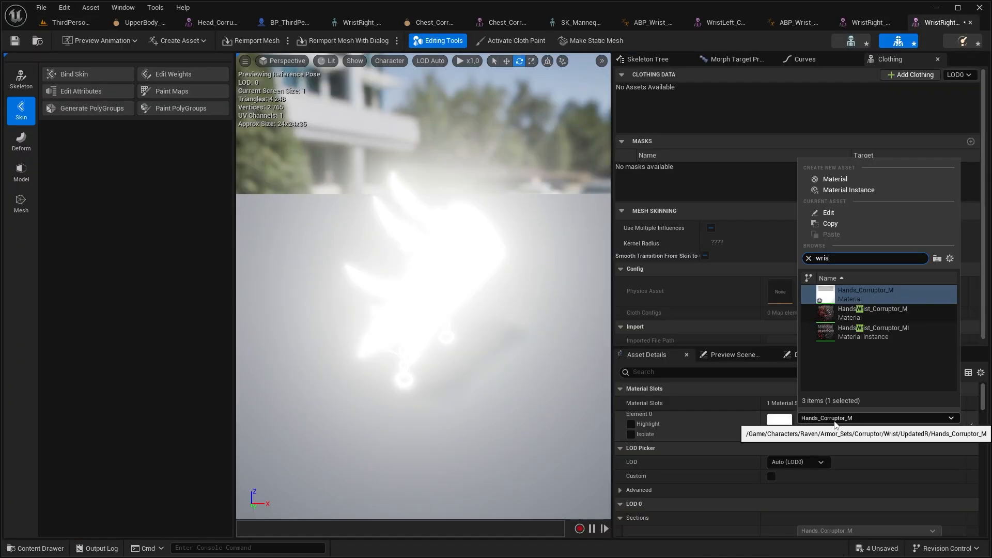
click(889, 332)
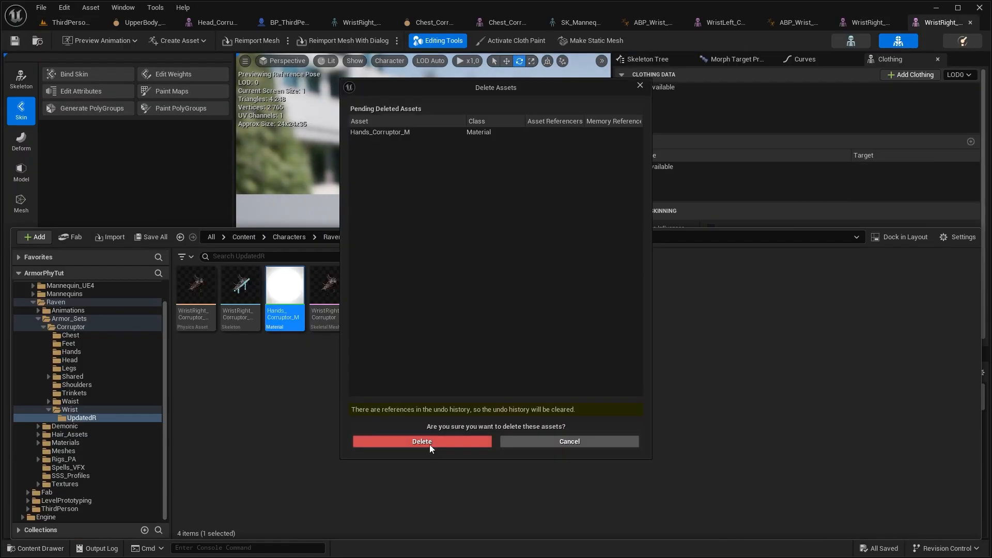
click(429, 444)
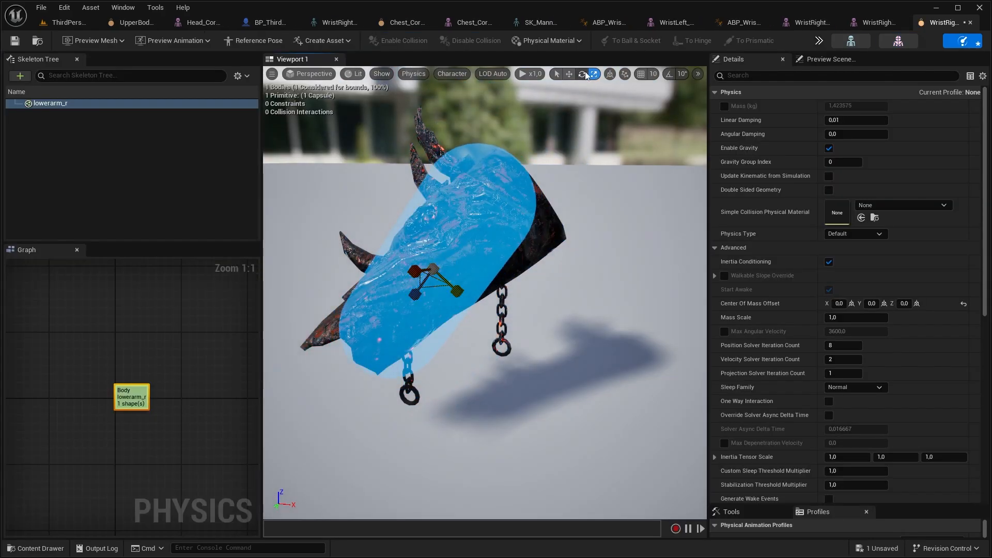
In the Wrist folder, select ABP_Wrist_C_Right with the WristRight_Corruptor skeletal mesh, physics asset and skeleton, and choose an asset action for them
click(258, 22)
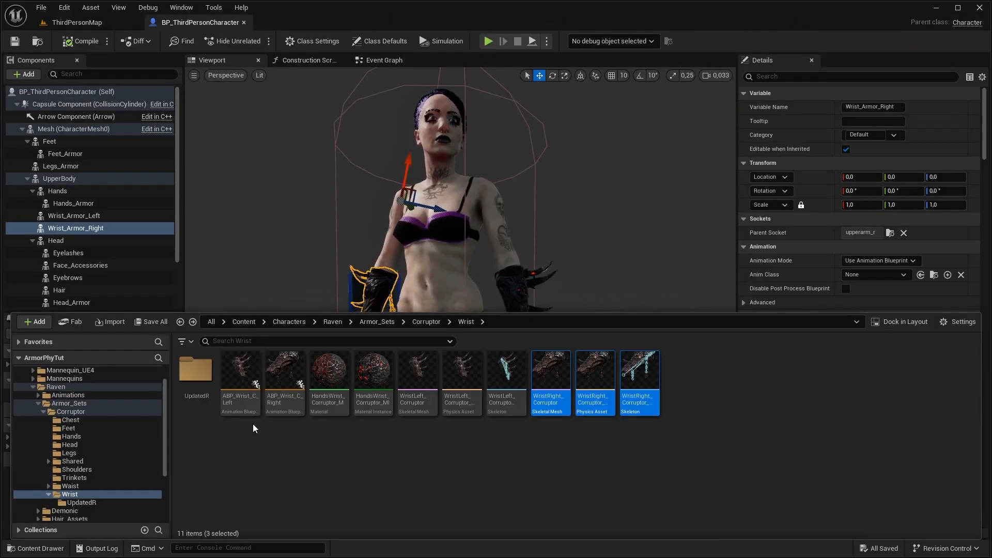
ctrl+click(289, 406)
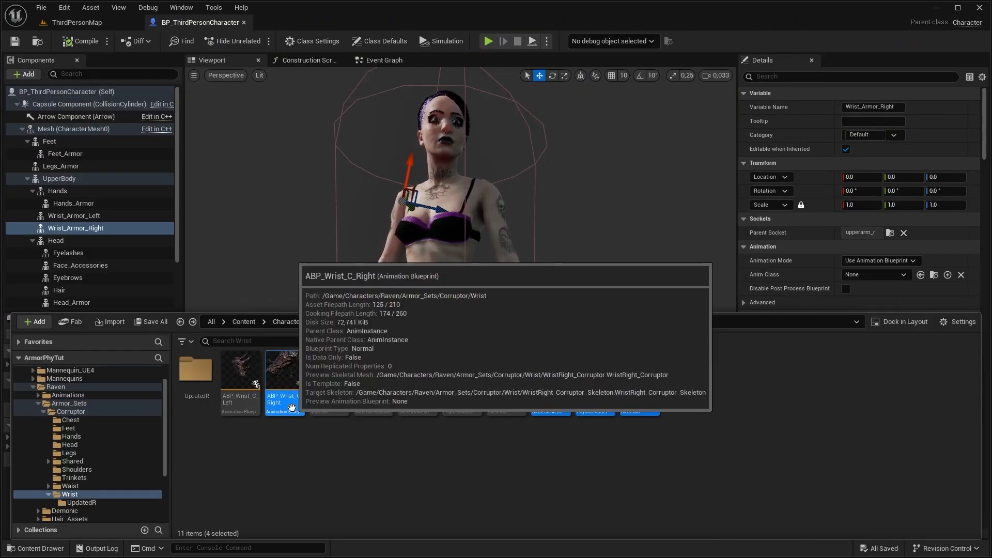
right_click(291, 408)
click(362, 219)
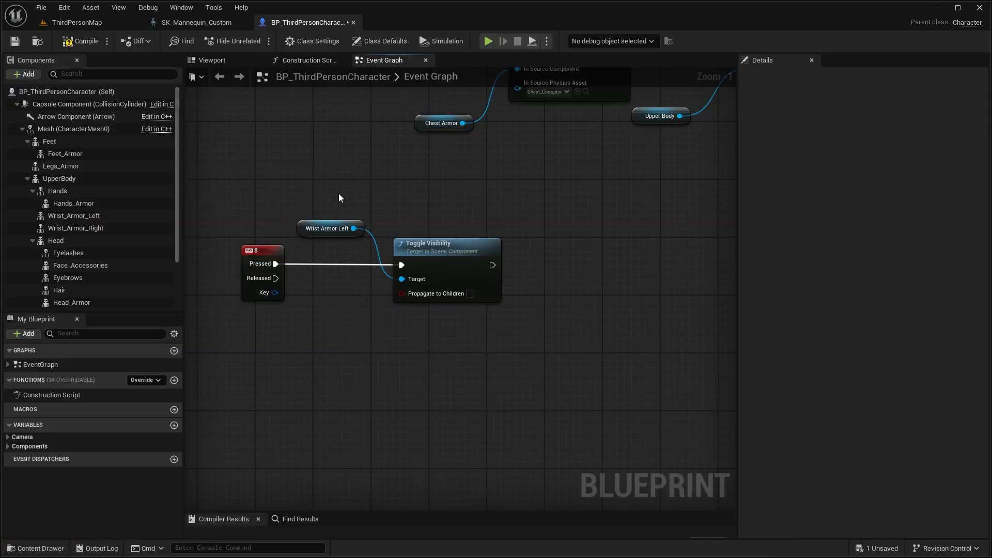
Paste copied nodes into the character's Event Graph and chain them after the Wrist Armor Left Toggle Visibility node
key(ctrl+v)
drag(493, 265, 578, 267)
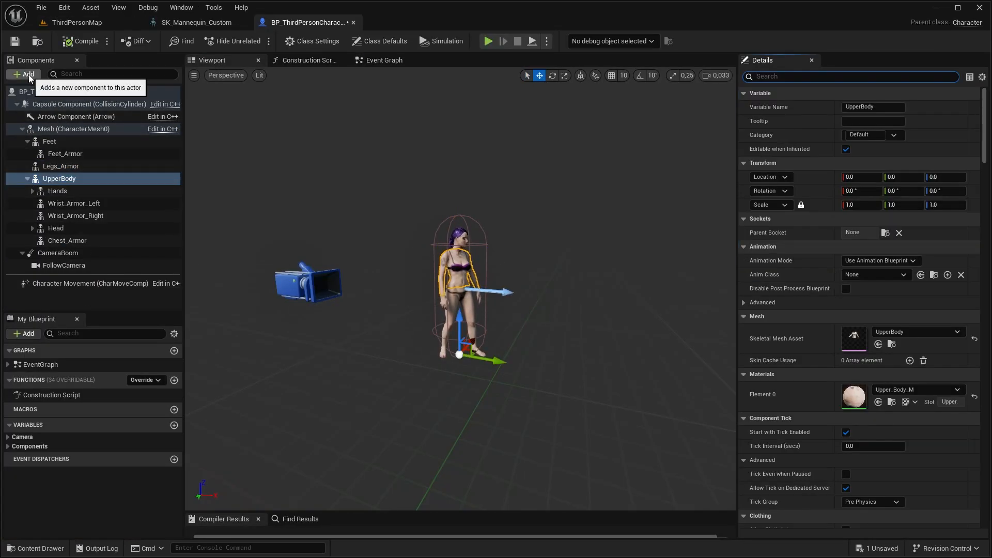
Add a Skeletal Mesh component under UpperBody and name it Shoulder_Armor_Right
click(27, 74)
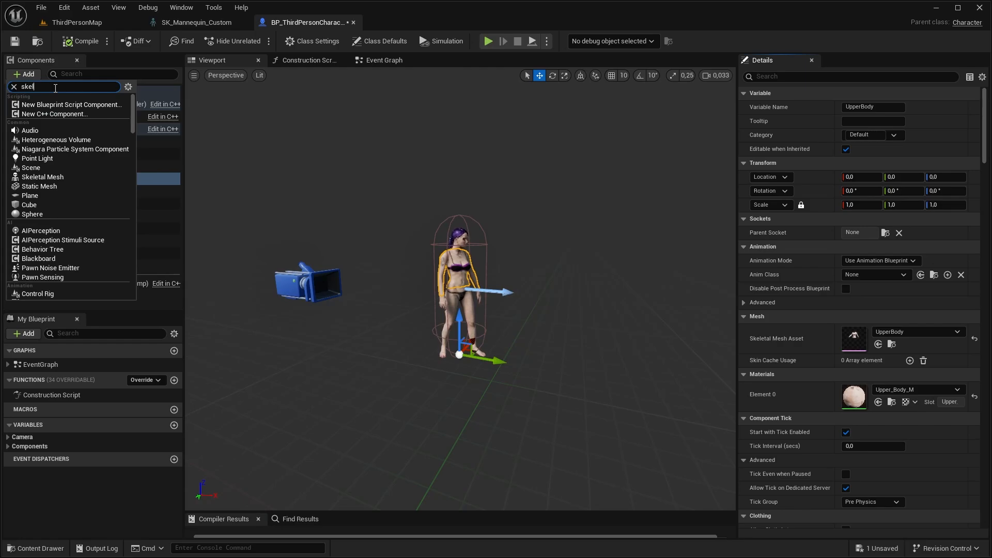
click(58, 121)
text(Shoulder_Armor_Right)
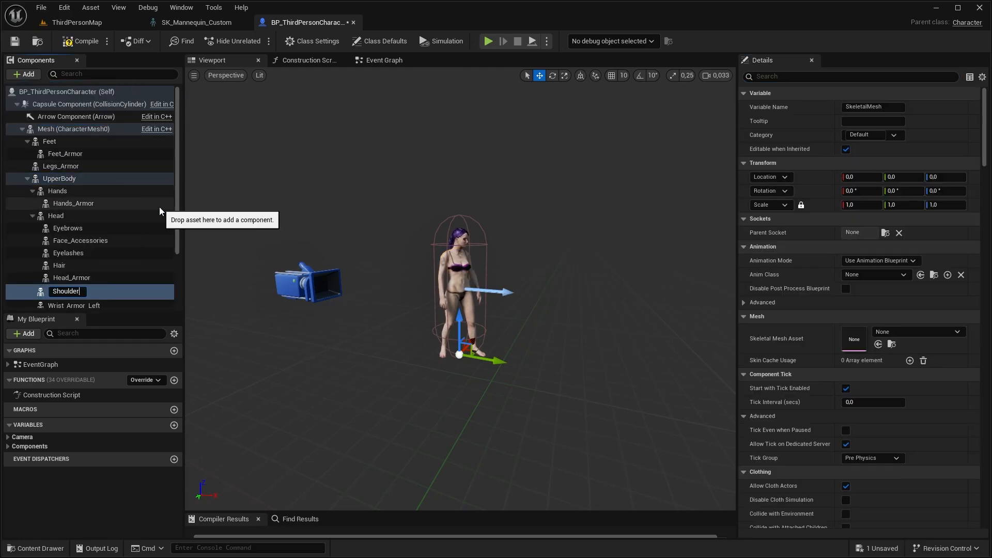
key(Return)
Add a Skeletal Mesh component under UpperBody and name it Shoulder_Armor_Left
click(24, 74)
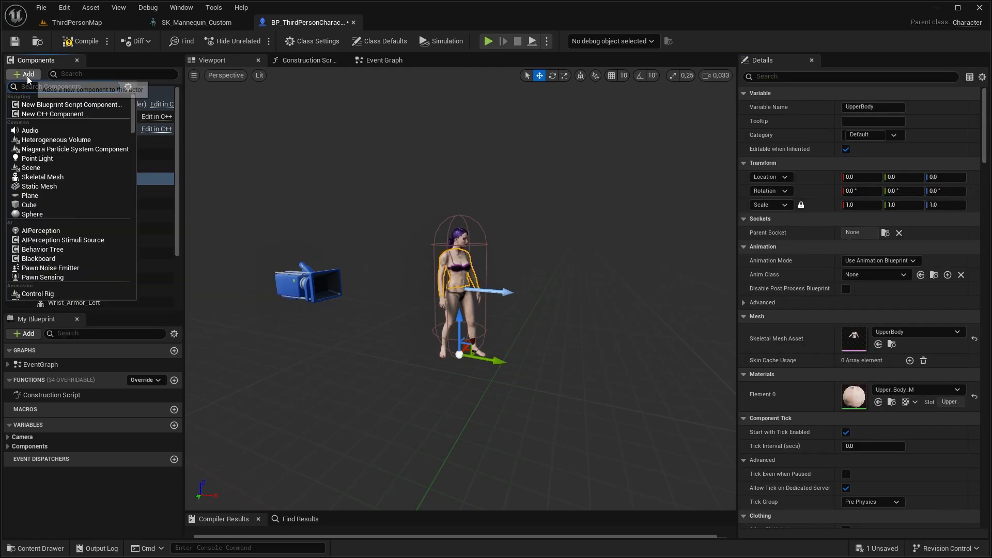
click(58, 122)
text(Shou)
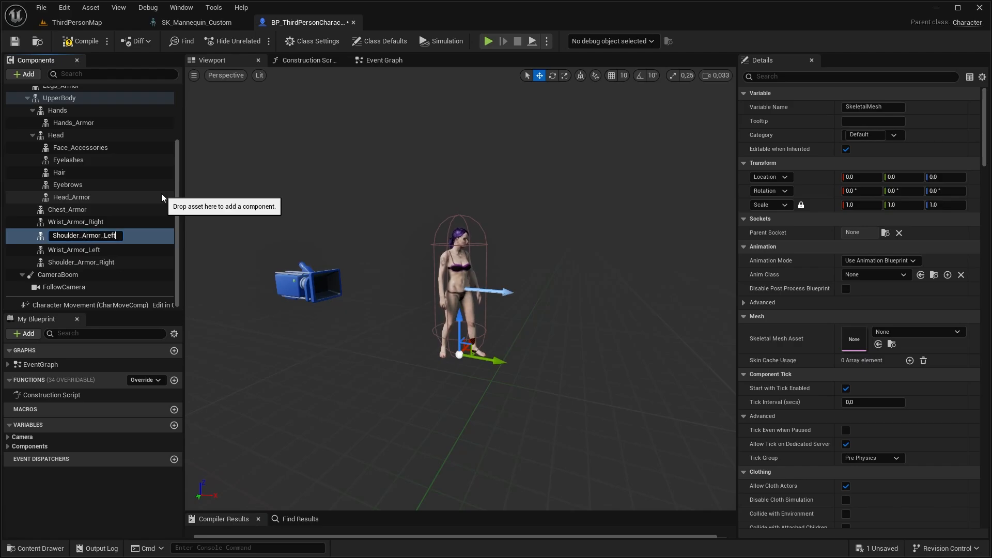
text(lder_Armor_Left)
key(Return)
Assign the ShoulderRight_Corruptor mesh to Shoulder_Armor_Right and the ShoulderLeft_Corruptor mesh to Shoulder_Armor_Left
click(103, 260)
click(917, 332)
click(930, 192)
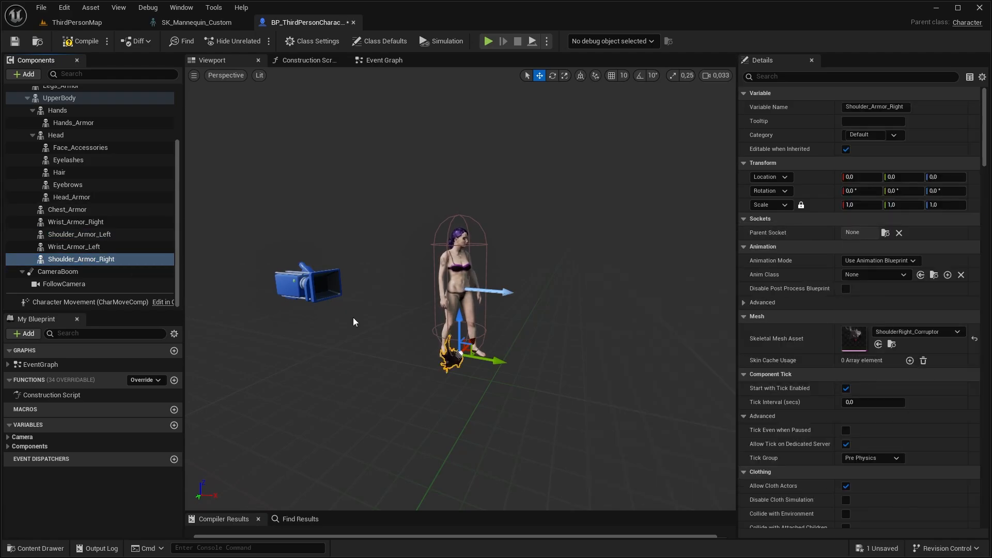
click(78, 234)
click(917, 332)
click(926, 217)
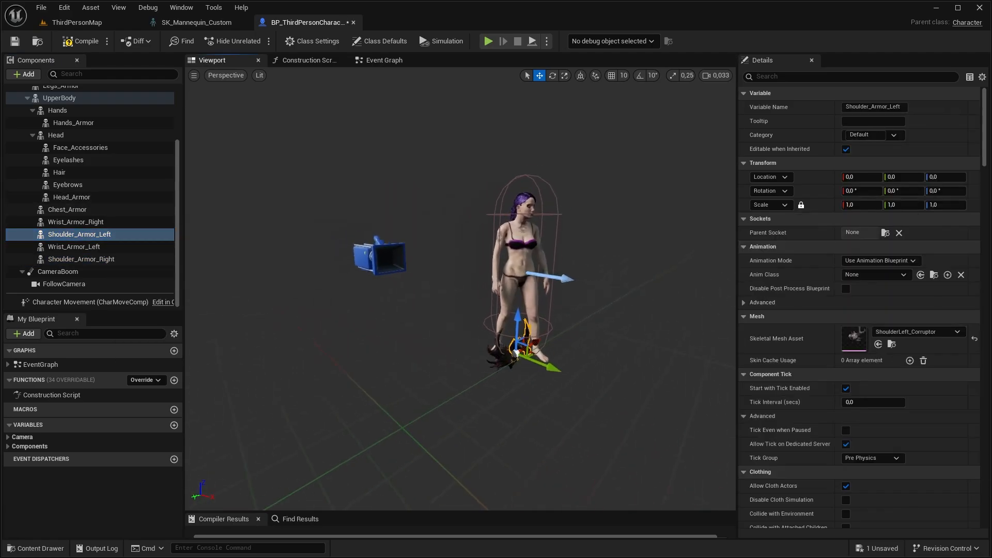
mouse_move(598, 342)
right_down()
mouse_move(604, 378)
mouse_move(609, 351)
mouse_move(598, 341)
right_up()
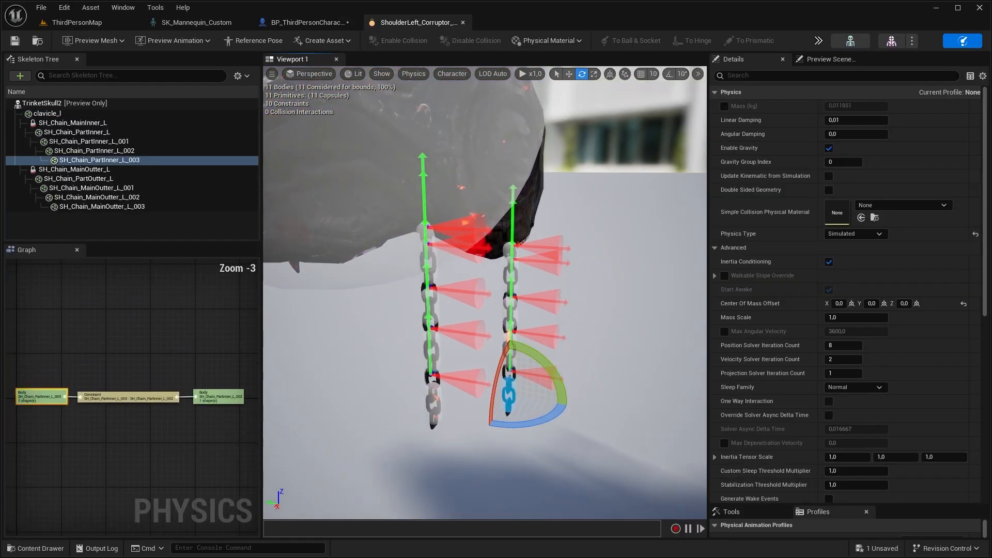
Examine the chain bodies in the left shoulder's physics asset and preview the ShoulderL_RUP, ShoulderL_RFORW and ShoulderL_RBACK morph targets
right_drag(485, 310, 496, 289)
click(406, 388)
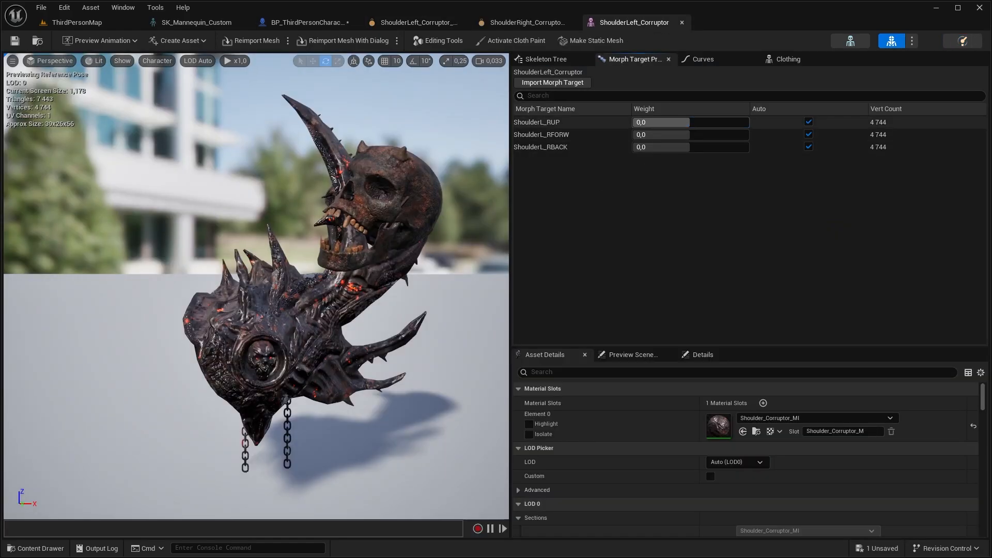
drag(661, 122, 693, 147)
click(808, 123)
click(809, 134)
click(809, 147)
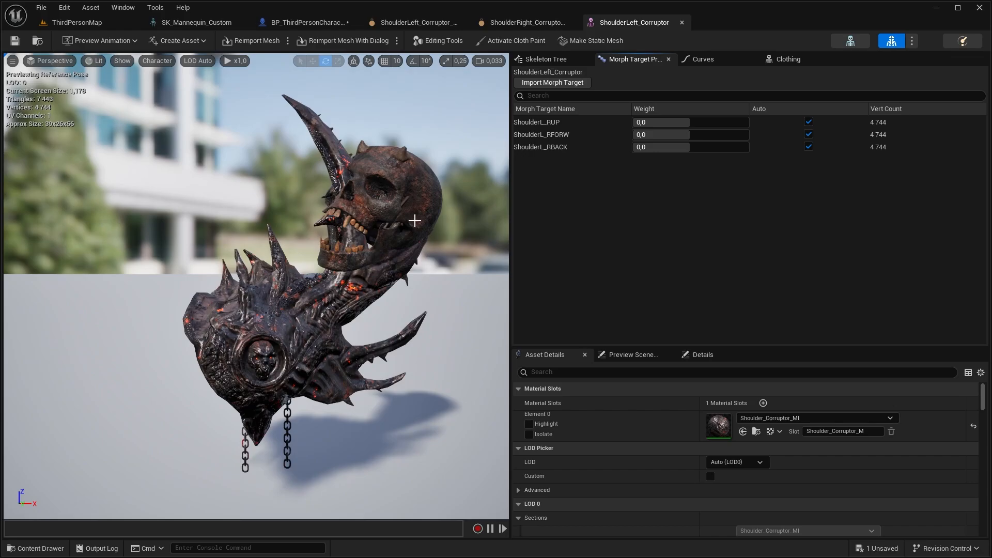
click(418, 210)
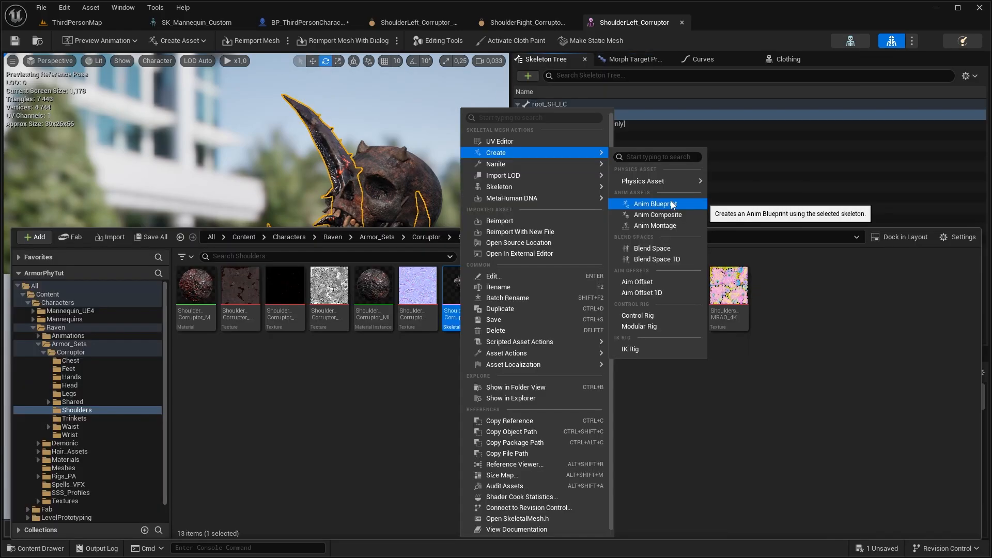
Create an animation blueprint named SHL_ABP from the ShoulderLeft_Corruptor skeletal mesh in the Shoulders folder
click(672, 204)
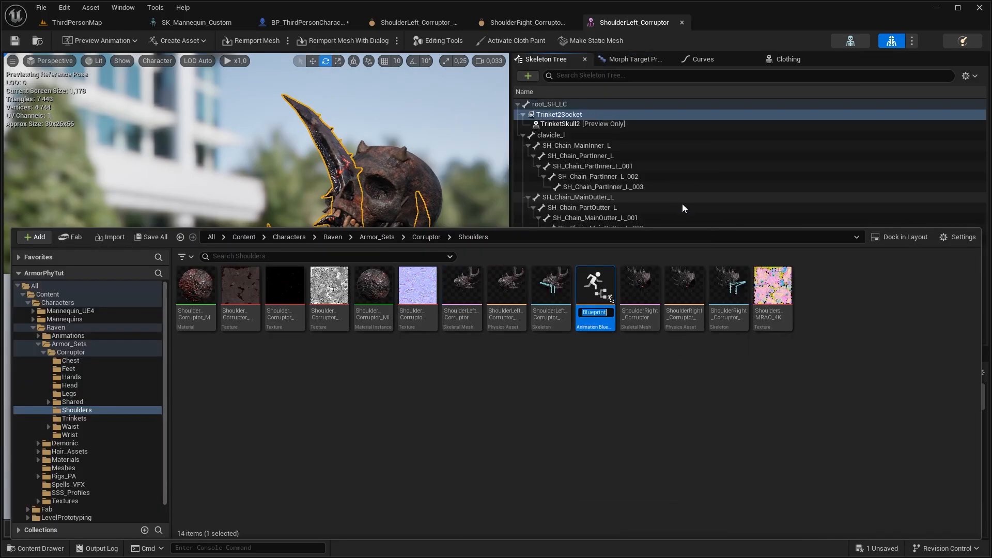
text(SHL)
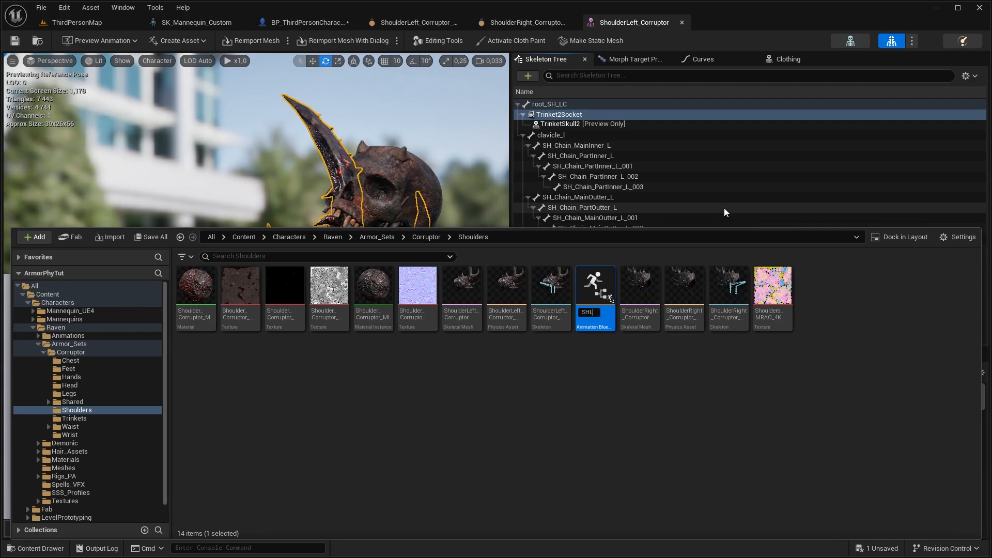
text(_ABP)
key(Return)
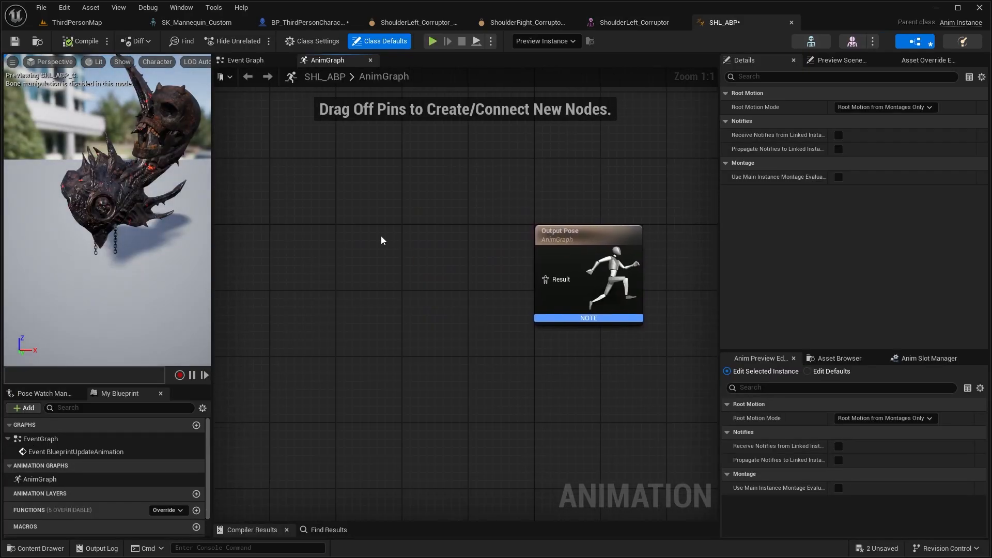
Feed the Output Pose from a Copy Pose From Mesh node with Use Attached Parent, Copy Curves, Copy Custom Attributes and Use Mesh Pose enabled
right_click(382, 240)
text(copy )
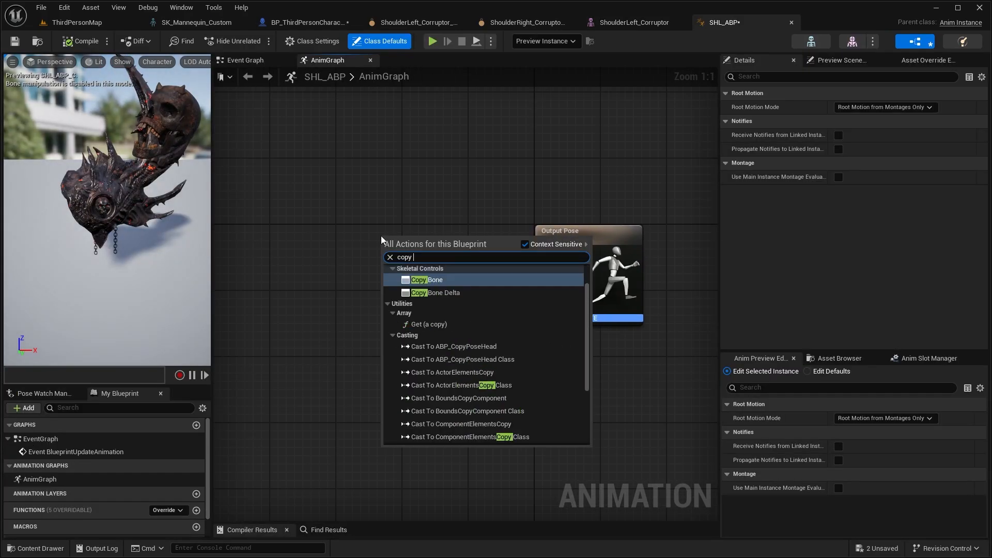
text(pose)
key(Return)
click(839, 135)
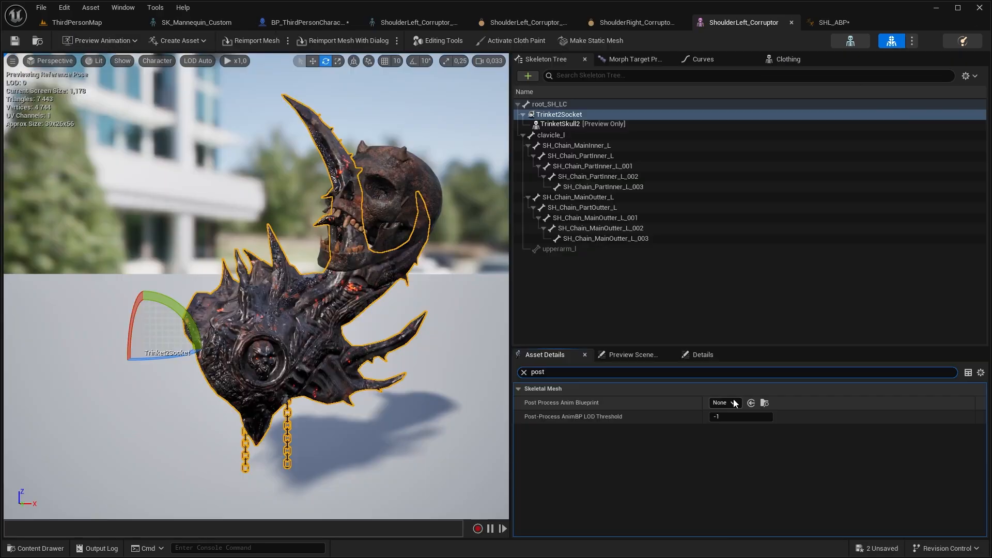
Set the Post Process Anim Blueprint of the ShoulderLeft_Corruptor mesh to SHL_ABP
click(730, 403)
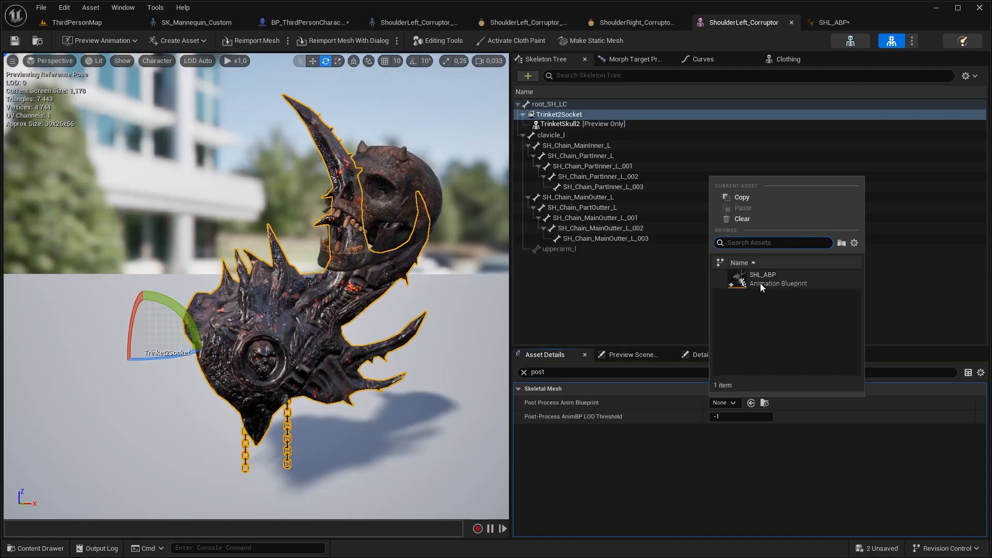
click(761, 283)
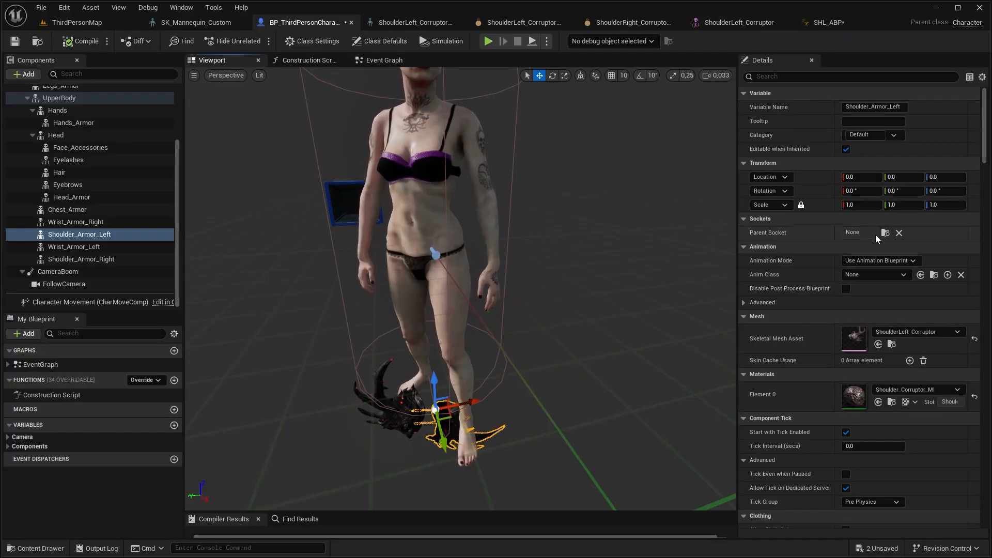
Try attaching Shoulder_Armor_Left to the spine_05 parent socket and play-test it in ThirdPersonMap
click(888, 233)
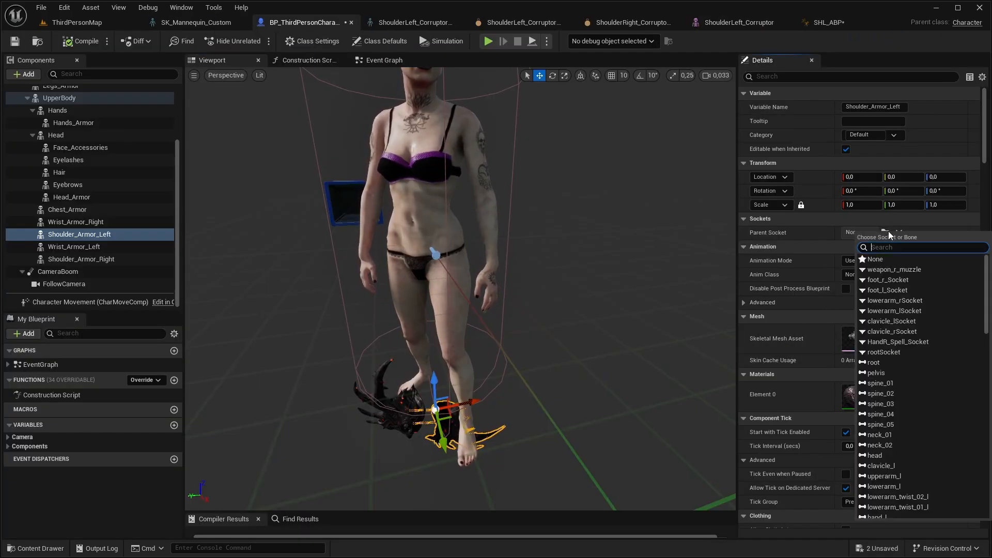
text(spine)
click(899, 298)
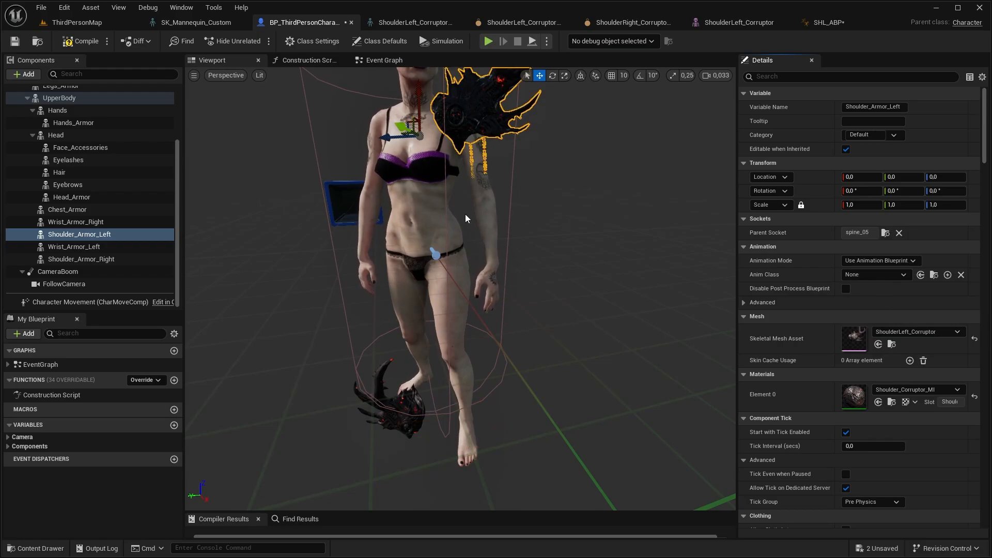
click(88, 25)
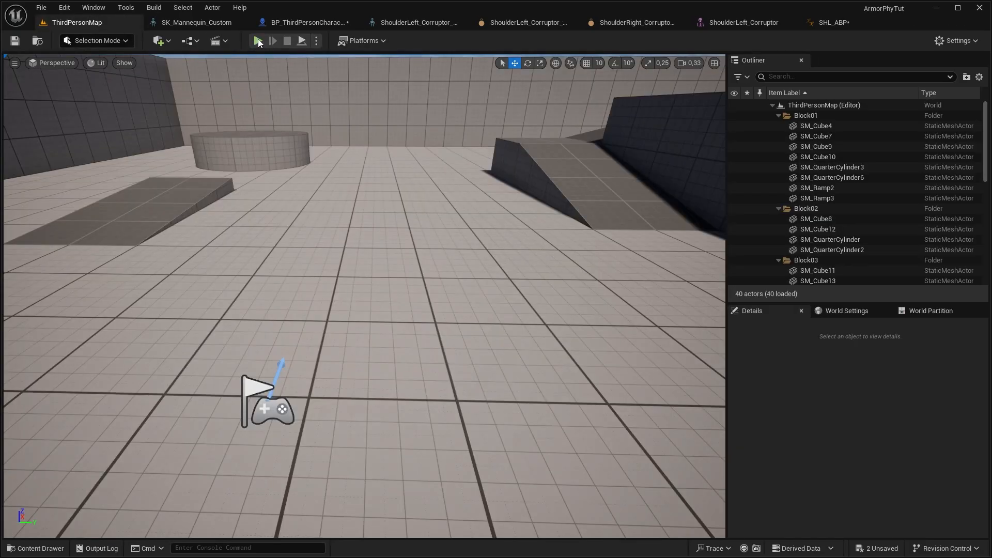
click(258, 41)
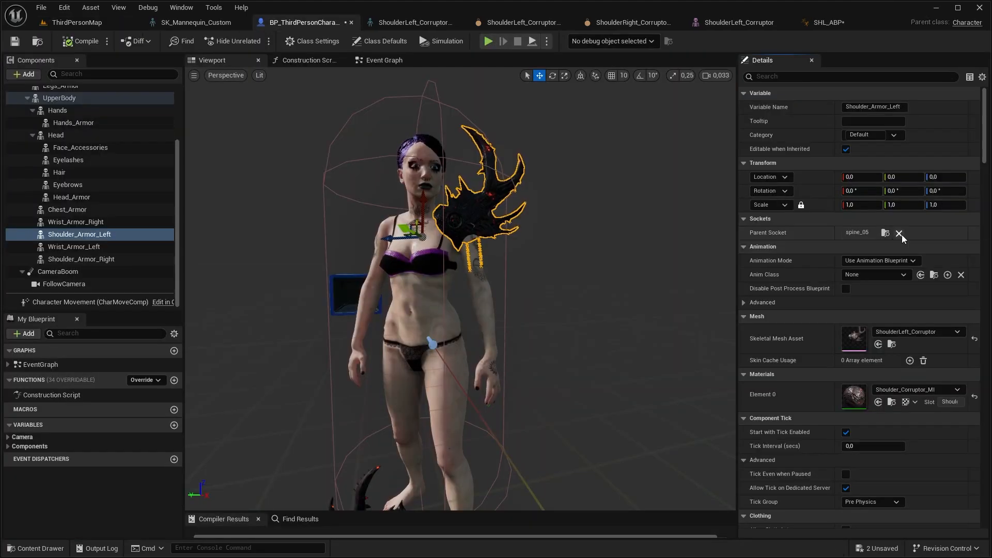
Clear the parent socket of Shoulder_Armor_Left
click(899, 233)
right_drag(549, 492, 550, 465)
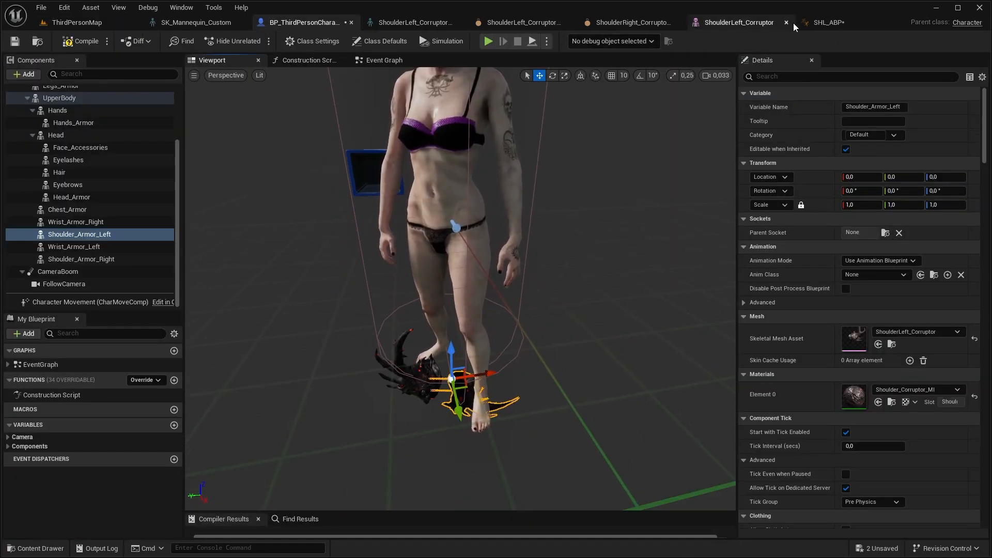
Add a RigidBody node to the SHL_ABP AnimGraph and set its Component Applied Linear Acc Clamp X and Y to 5000
click(817, 22)
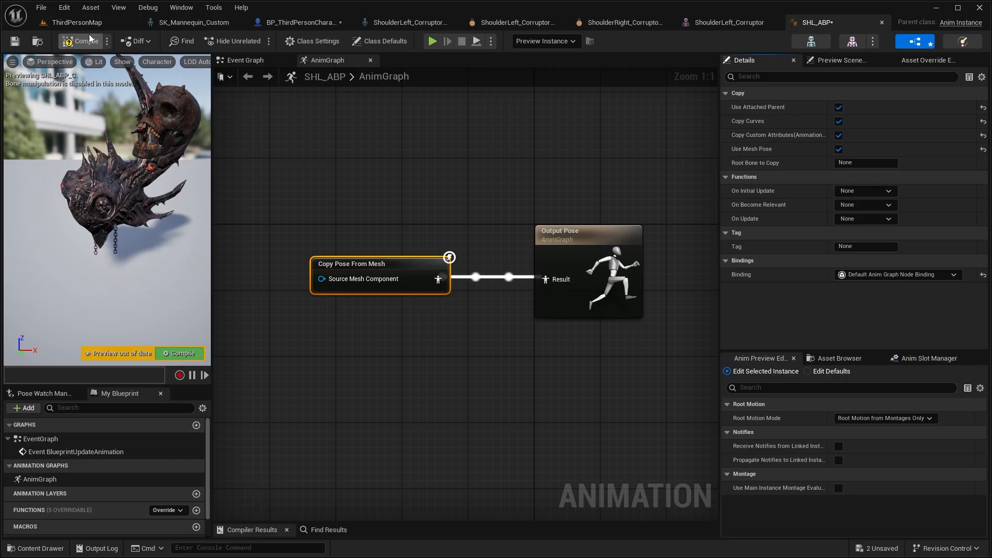
click(300, 22)
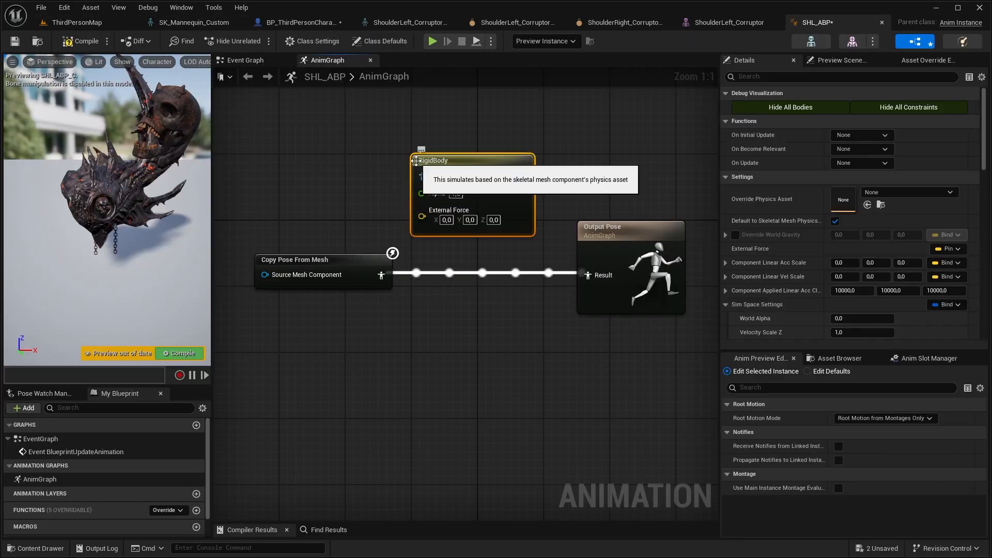
click(848, 291)
text(5000,0)
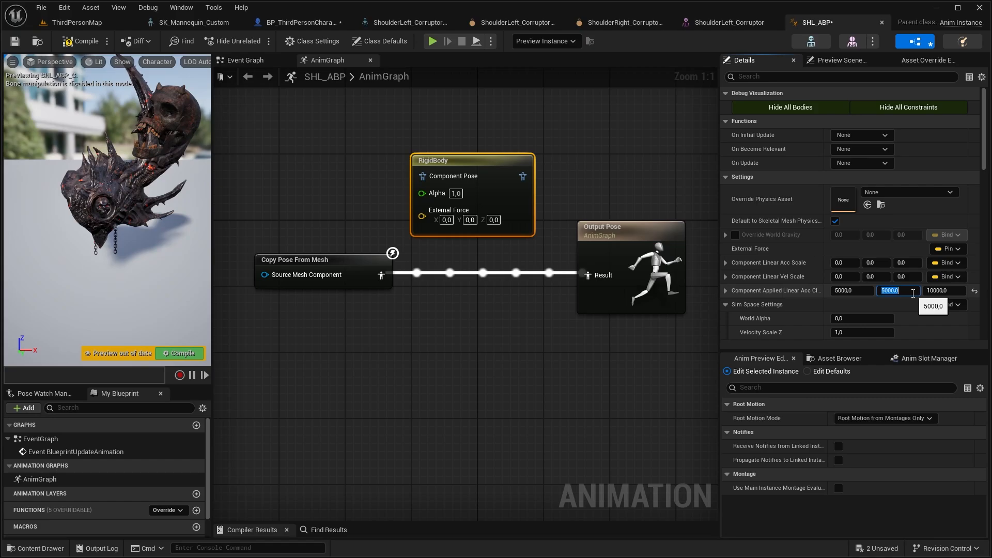
click(849, 263)
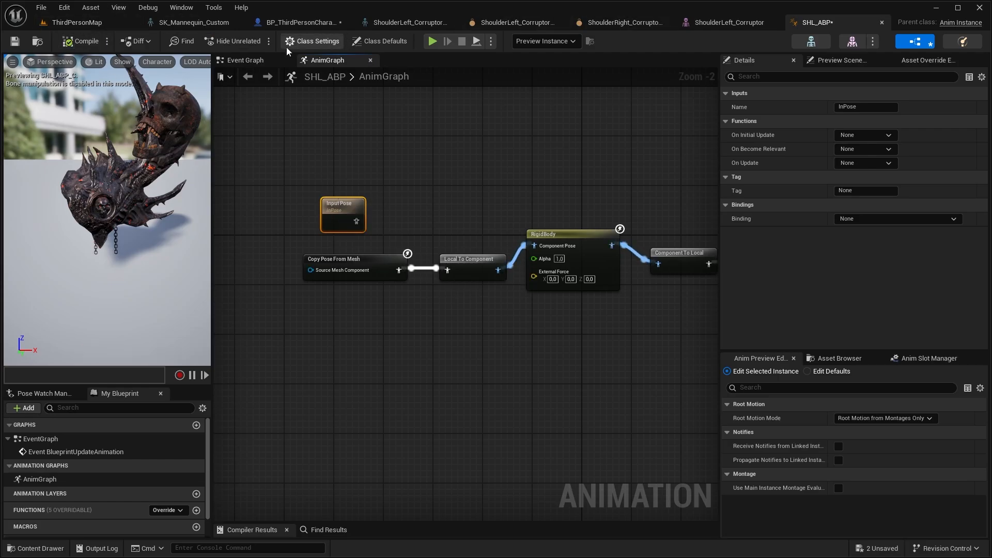
Compile the character blueprint and play-test the shoulder armor in ThirdPersonMap
click(305, 23)
click(86, 44)
click(83, 23)
click(257, 40)
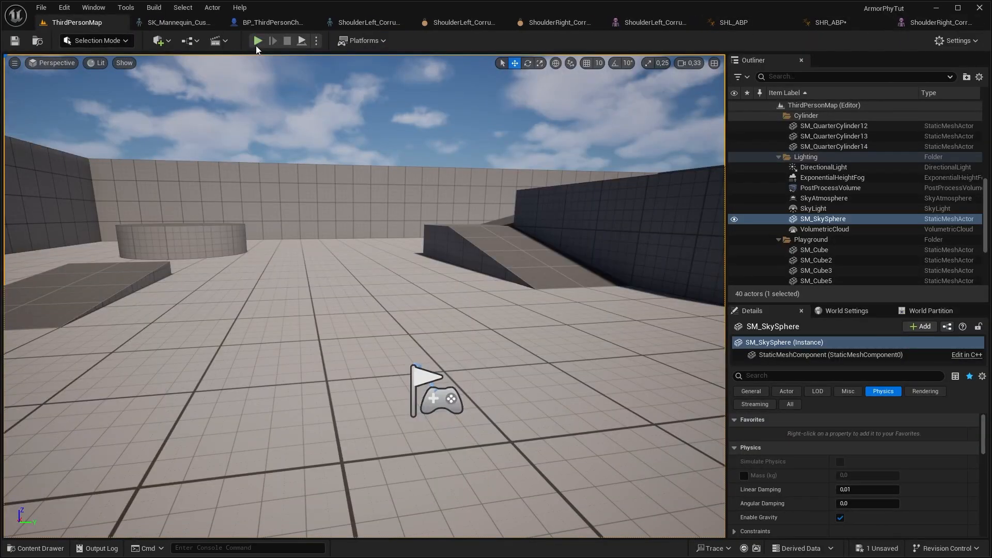
click(258, 41)
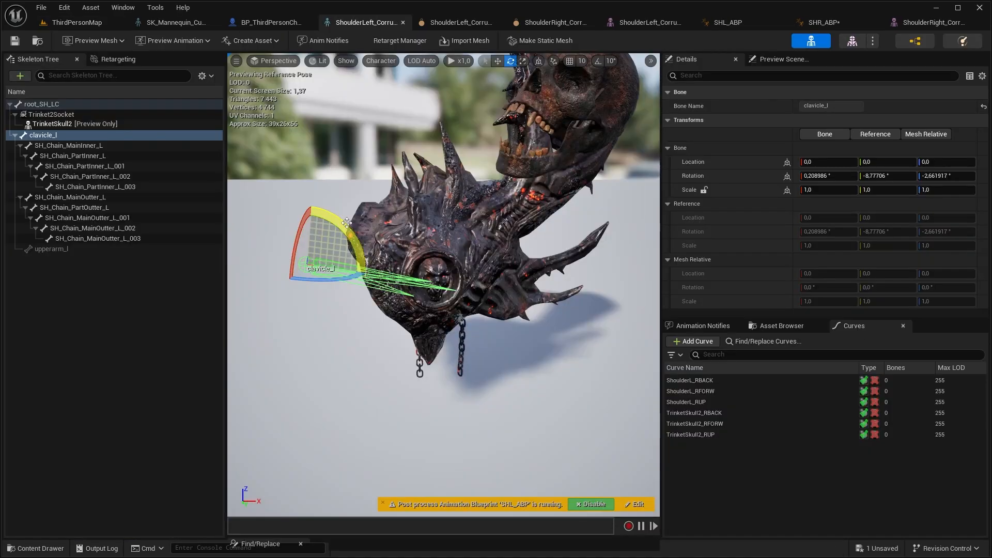
Add a curve named Test_CV to the left shoulder skeleton and enable its morph target type
right_drag(347, 223, 341, 199)
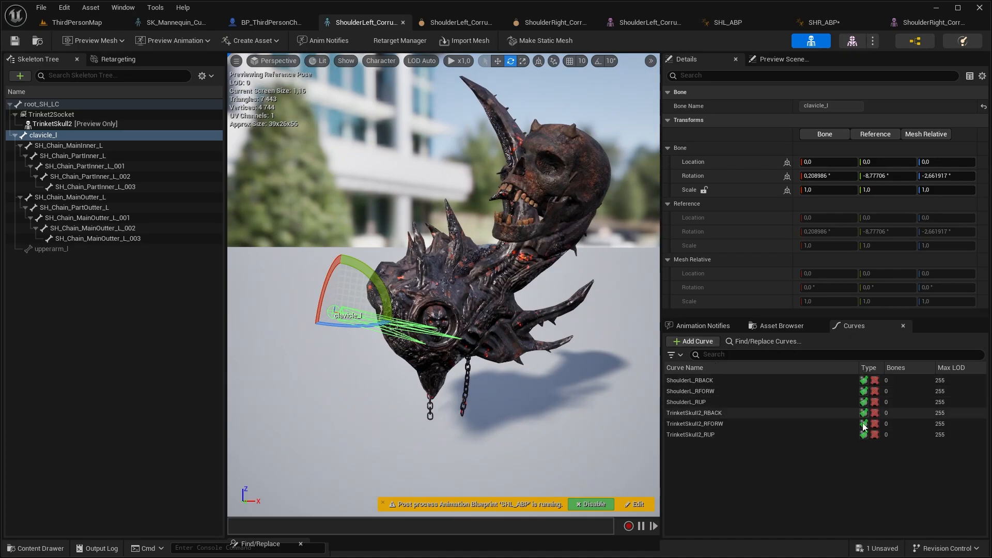
click(690, 382)
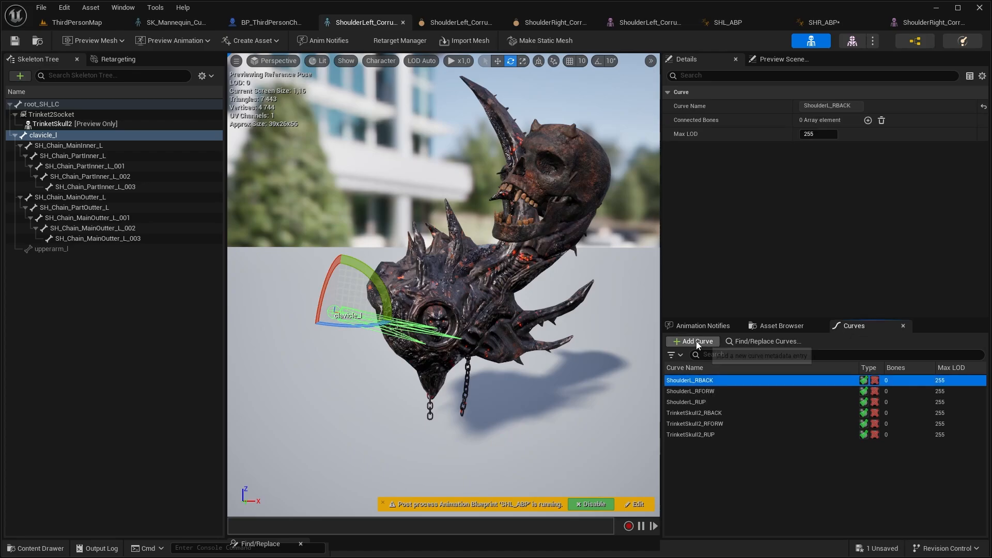
key(F2)
text(T)
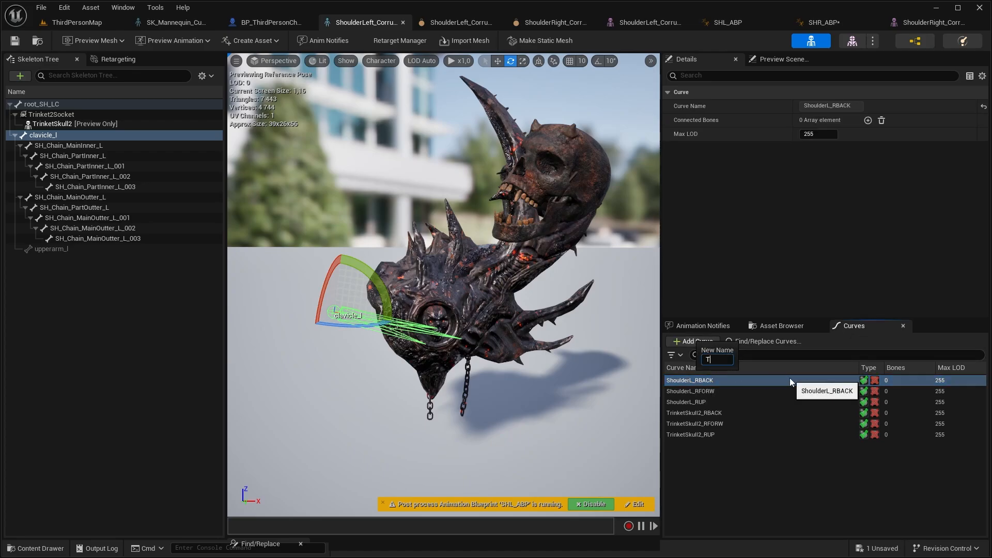
text(est_CV)
key(Return)
click(864, 413)
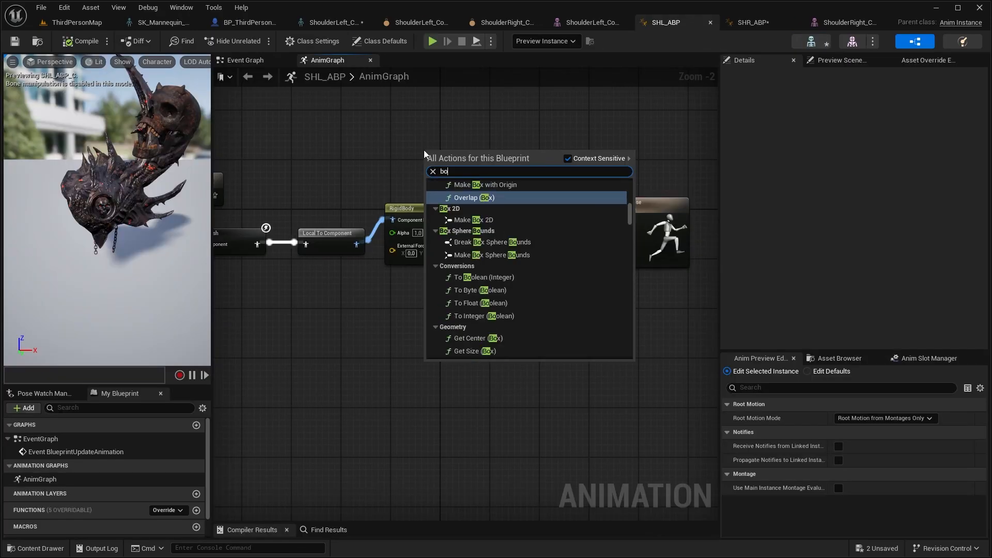
Add a Bone Driven Controller node to the SHL_ABP AnimGraph with source bone upperarm_l and source component Rotation X
text(ne dri)
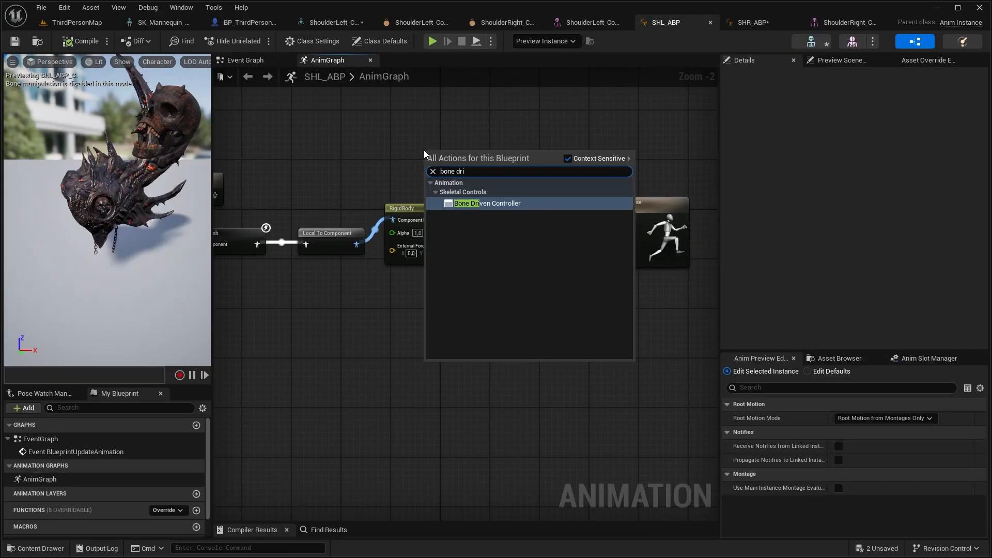
key(Return)
scroll(466, 217, up, 1)
click(862, 162)
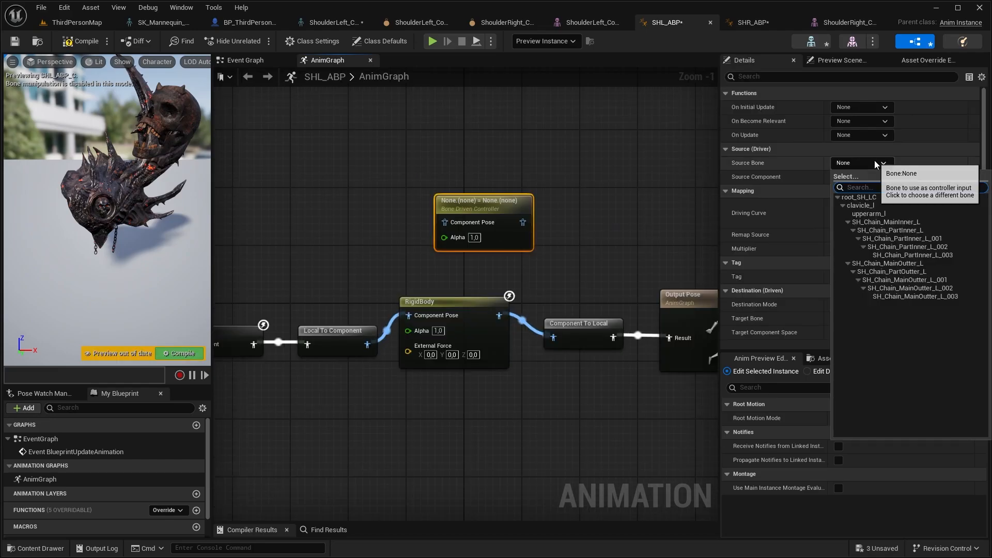
click(870, 214)
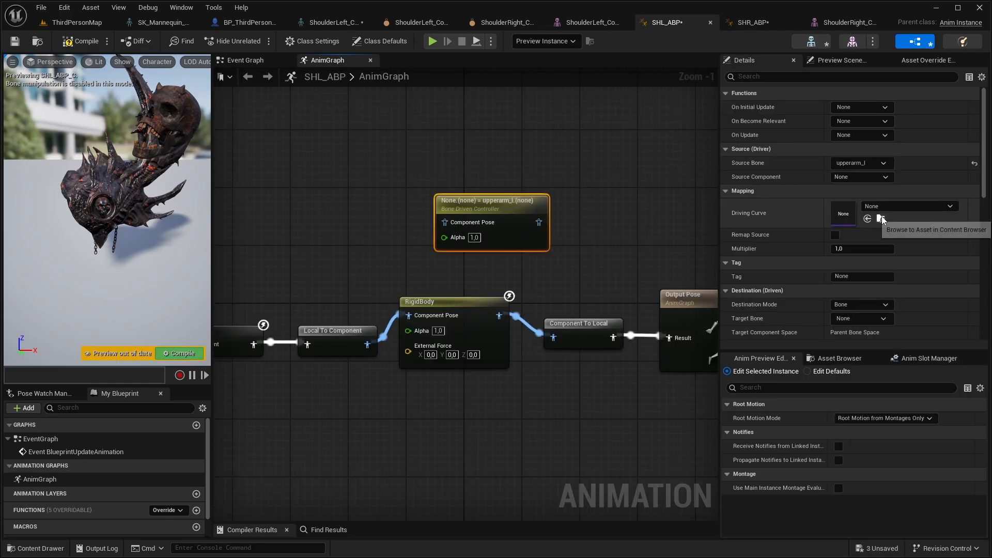
click(880, 177)
click(866, 226)
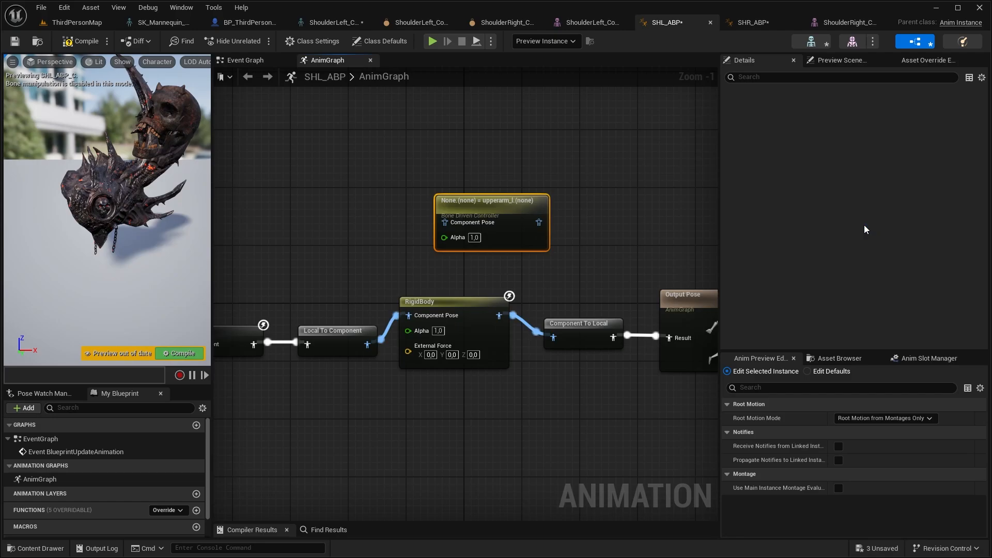
Set the Bone Driven Controller's destination mode to Morph Target
scroll(863, 238, down, 2)
click(862, 255)
click(852, 275)
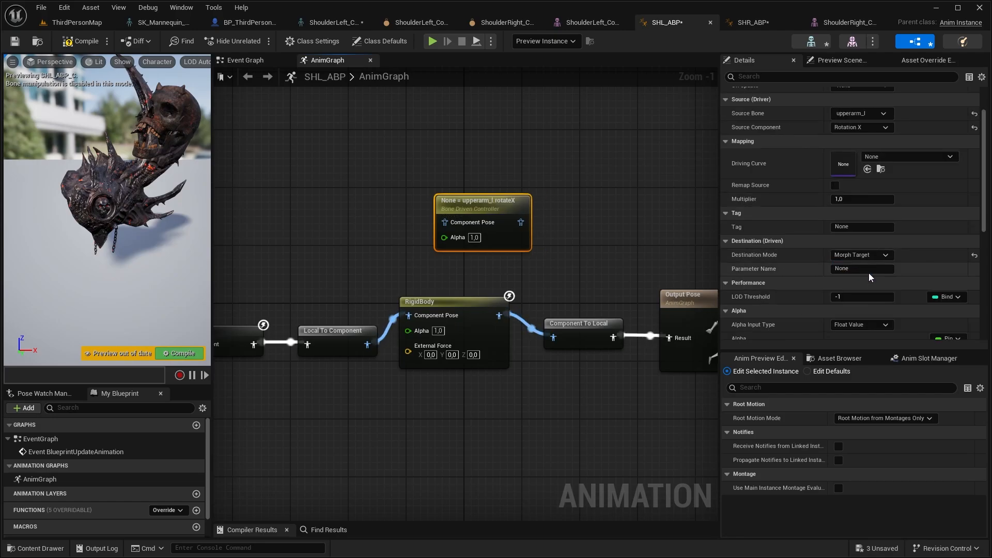
Set the Bone Driven Controller's parameter name to ShoulderL_RFORW and remap its source with a range of 0 to -90
click(850, 269)
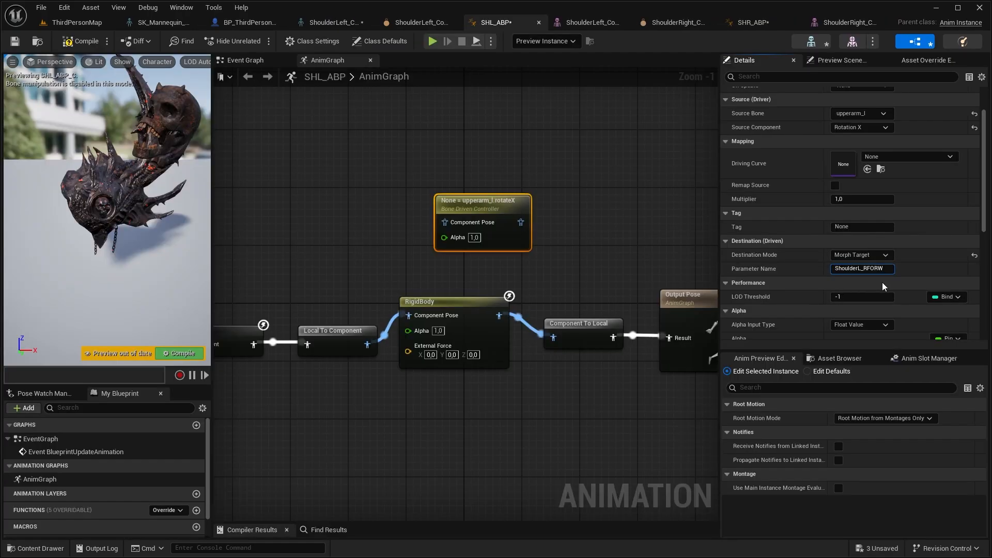
text(ShoulderL_RFORW)
key(Return)
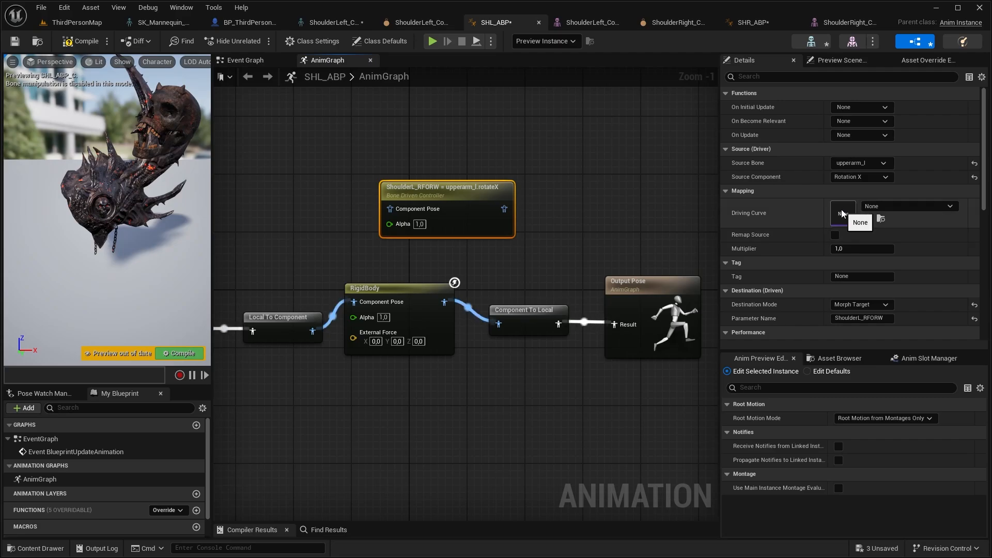
click(835, 235)
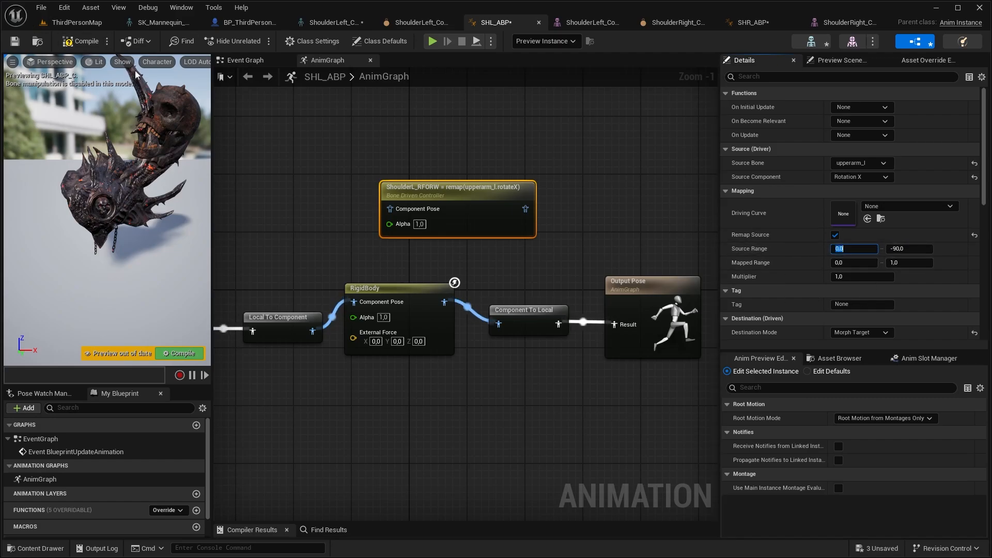
Wire the ShoulderL_RFORW controller between RigidBody and Component To Local, feed Input Pose into Local To Component, and compile
right_drag(504, 126, 525, 119)
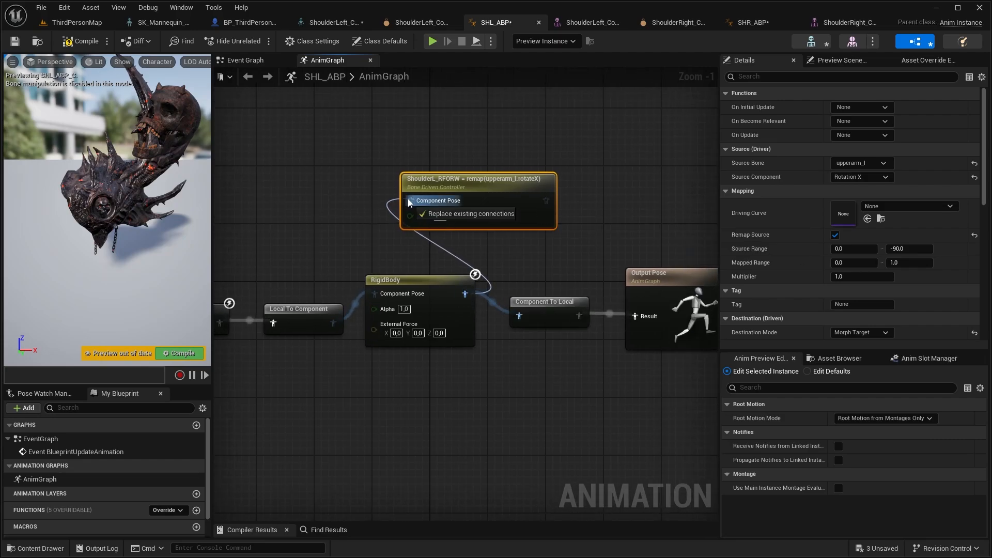
right_drag(530, 267, 334, 277)
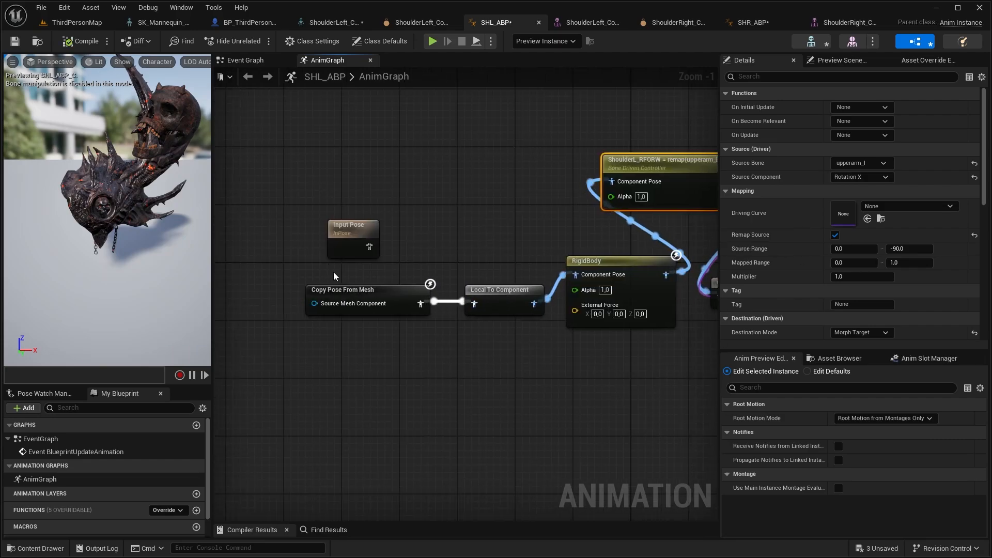
right_drag(386, 259, 324, 259)
drag(307, 247, 356, 239)
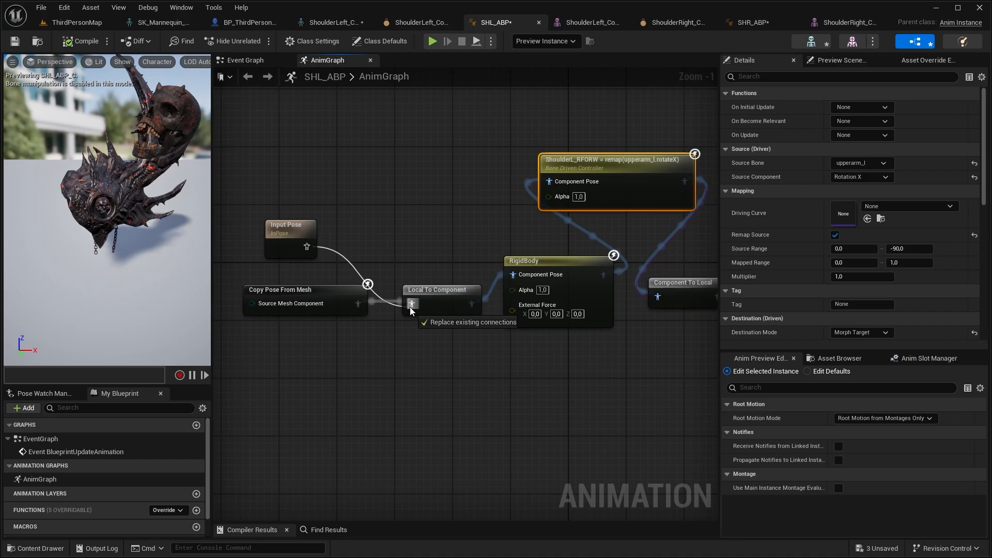
drag(410, 308, 410, 307)
click(82, 41)
Rotate the upperarm_l bone on the left shoulder mesh and check the ShoulderL_RFORW morph target weight
click(593, 23)
click(696, 356)
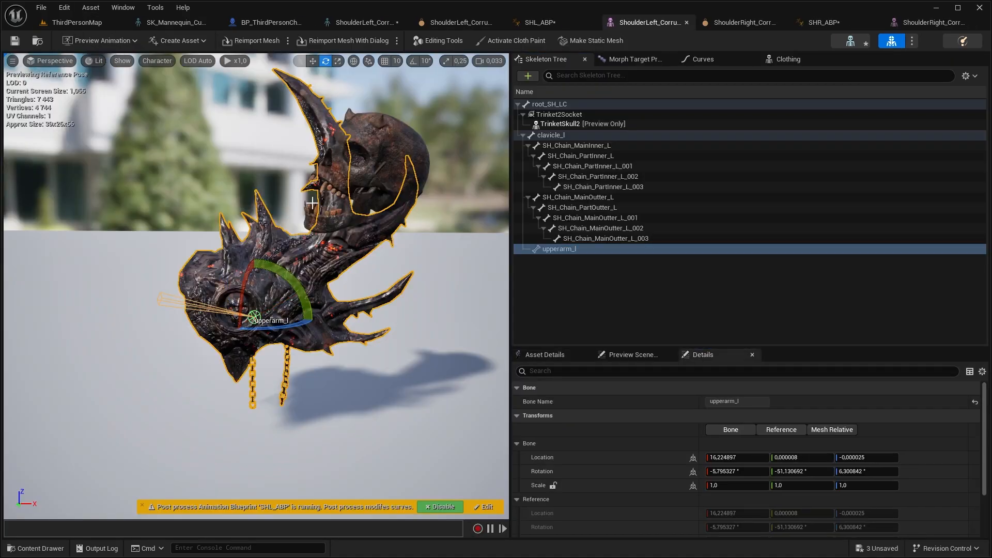
drag(241, 298, 246, 256)
click(633, 59)
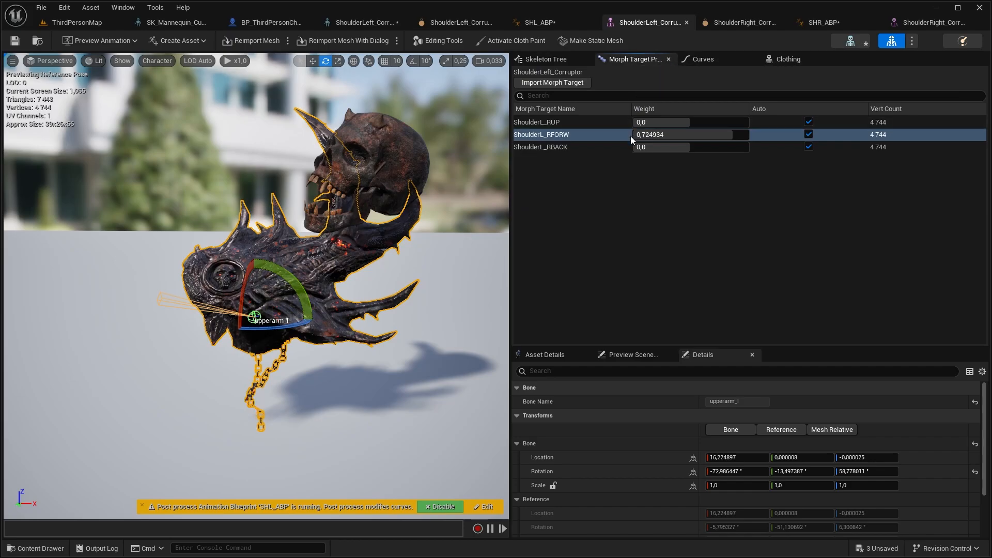
Duplicate the controller in SHL_ABP, with parameter name ShoulderL_RBACK and a source range of 0 to 90
right_click(556, 149)
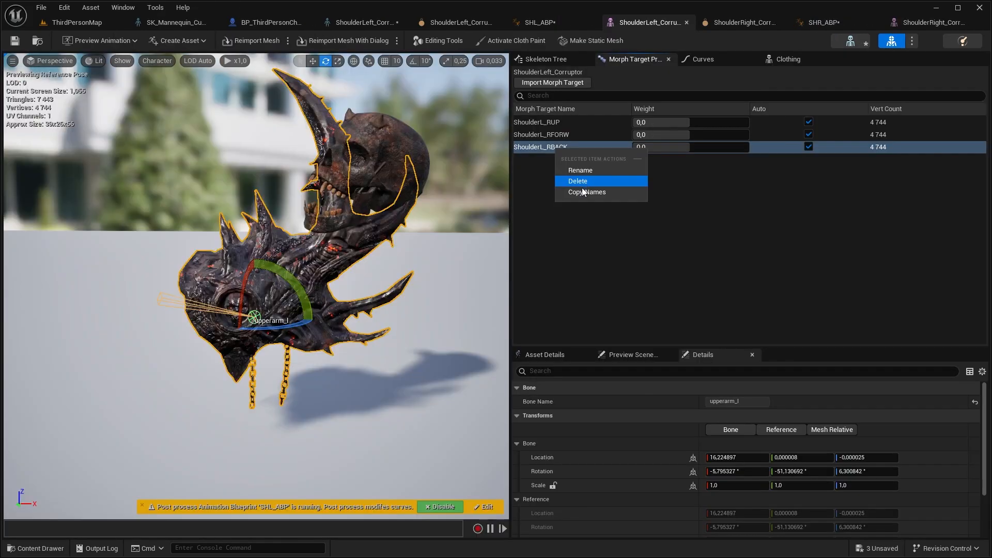
click(538, 22)
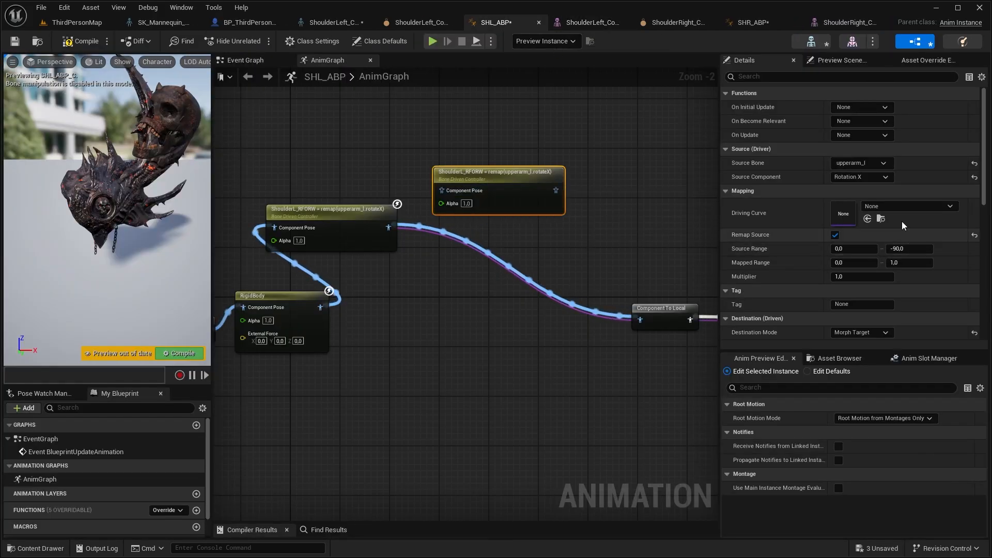
scroll(855, 170, down, 3)
click(862, 263)
text(ShoulderL_RBACK)
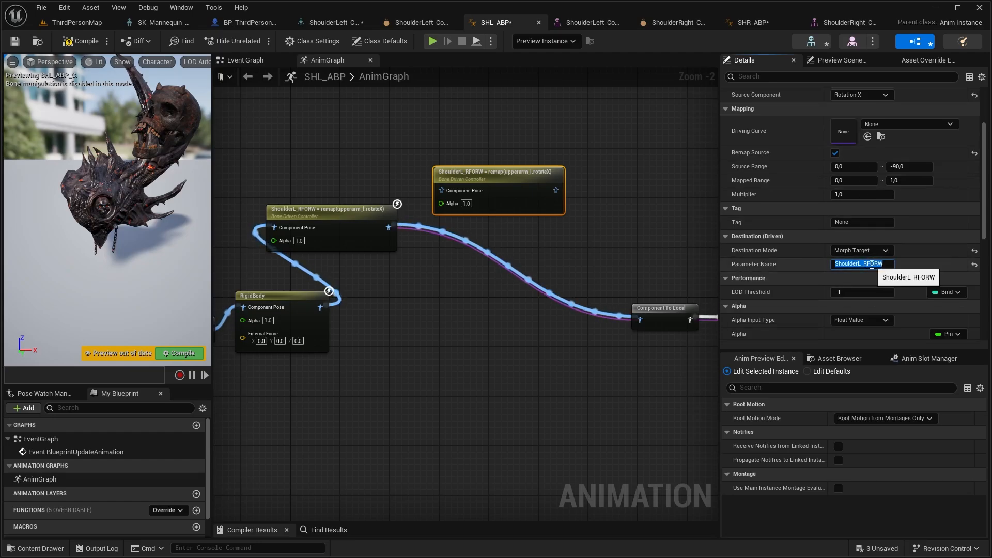
click(909, 166)
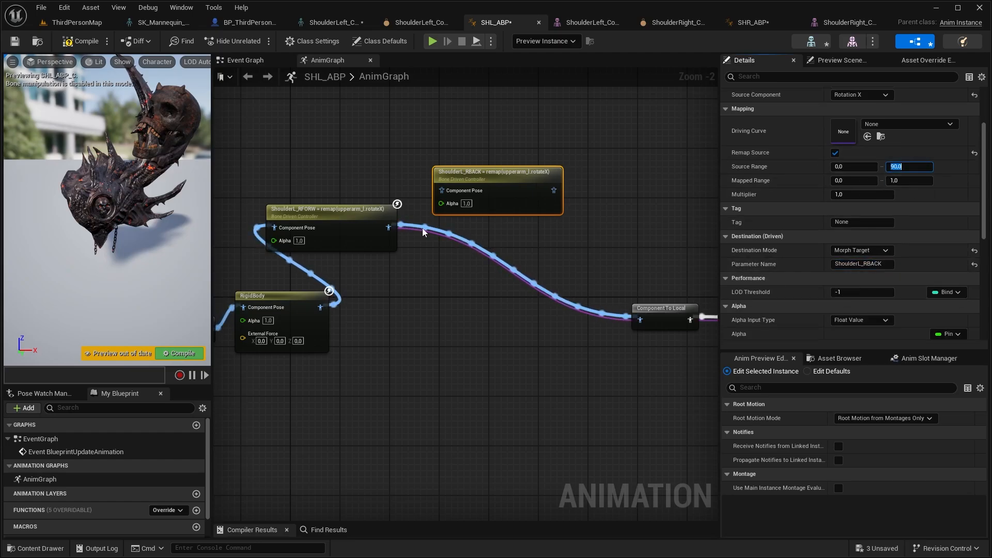
Connect the ShoulderL_RBACK controller after ShoulderL_RFORW, compile, and test it by rotating upperarm_l on the left shoulder mesh
drag(386, 229, 442, 190)
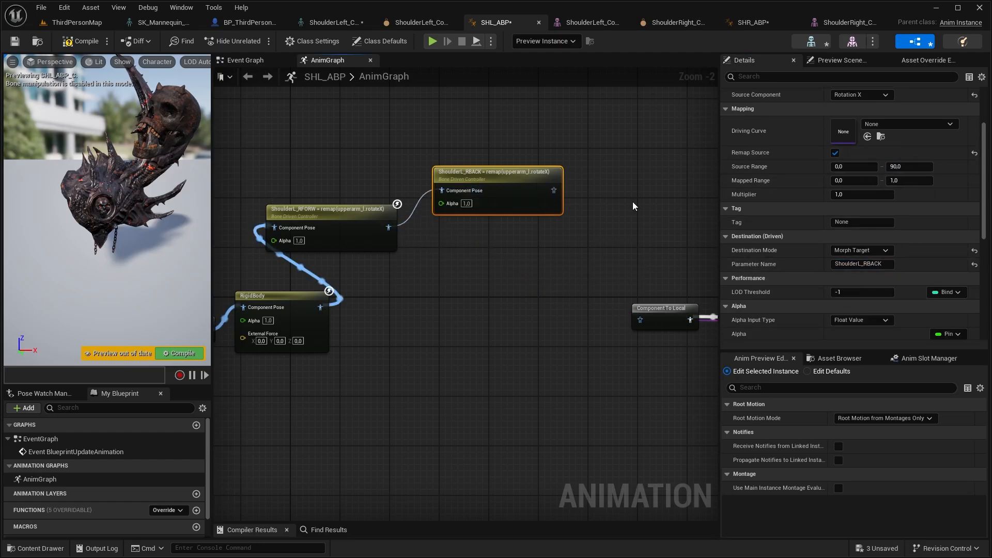
click(87, 48)
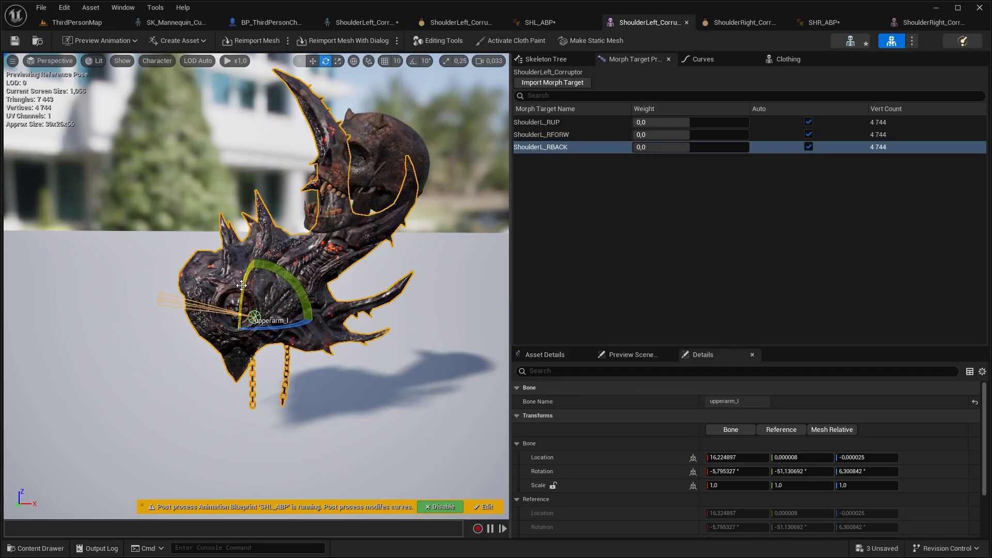
mouse_move(248, 274)
mouse_down()
mouse_move(235, 305)
mouse_move(264, 282)
mouse_up()
Add a duplicated controller for ShoulderL_RUP driven by Rotation Y with a source range of 0 to 60, in line after ShoulderL_RBACK
click(580, 123)
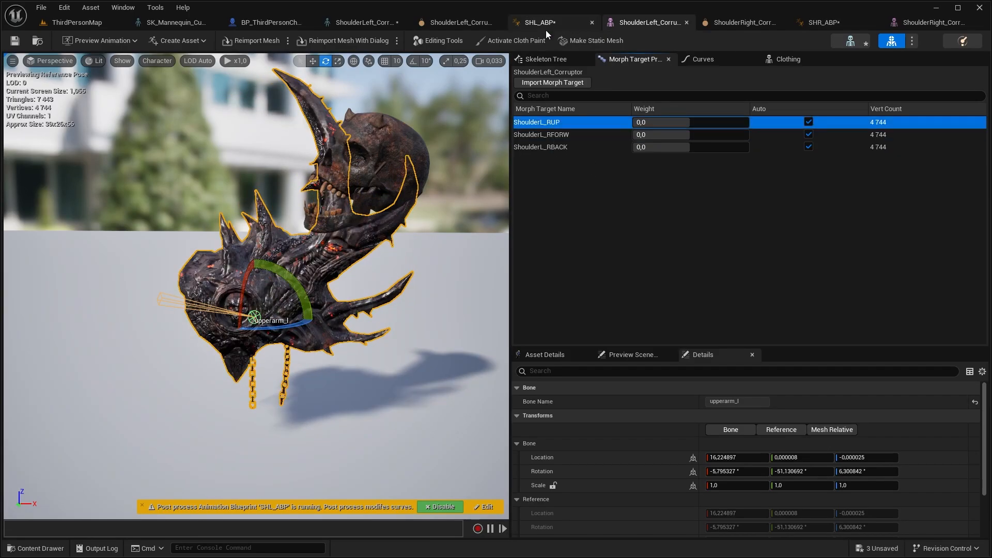
click(544, 26)
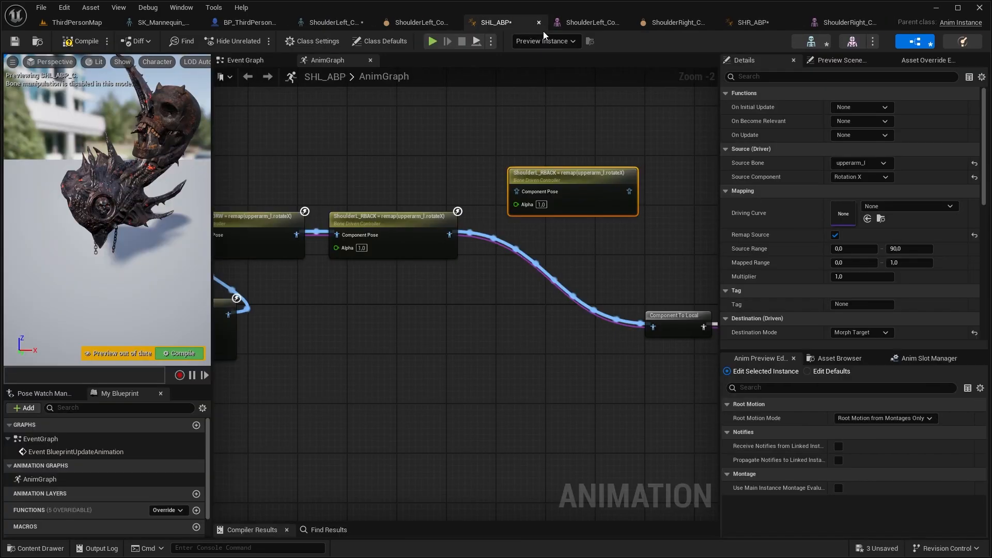
scroll(853, 258, down, 3)
key(Return)
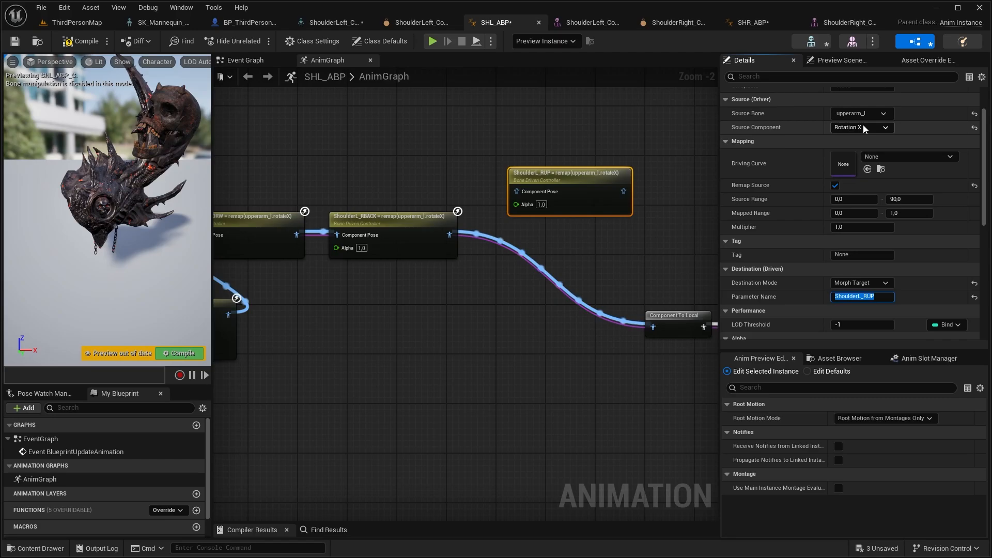
click(862, 127)
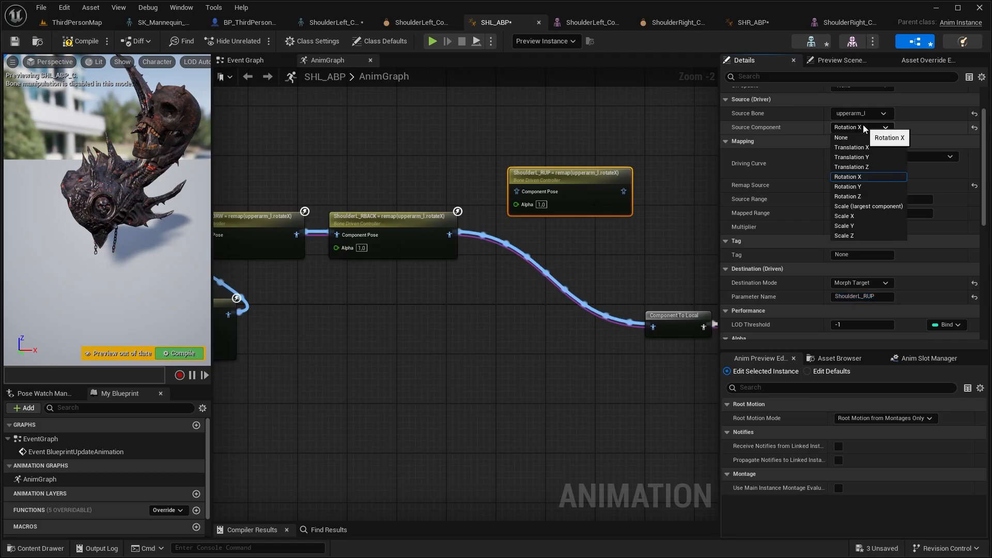
click(860, 189)
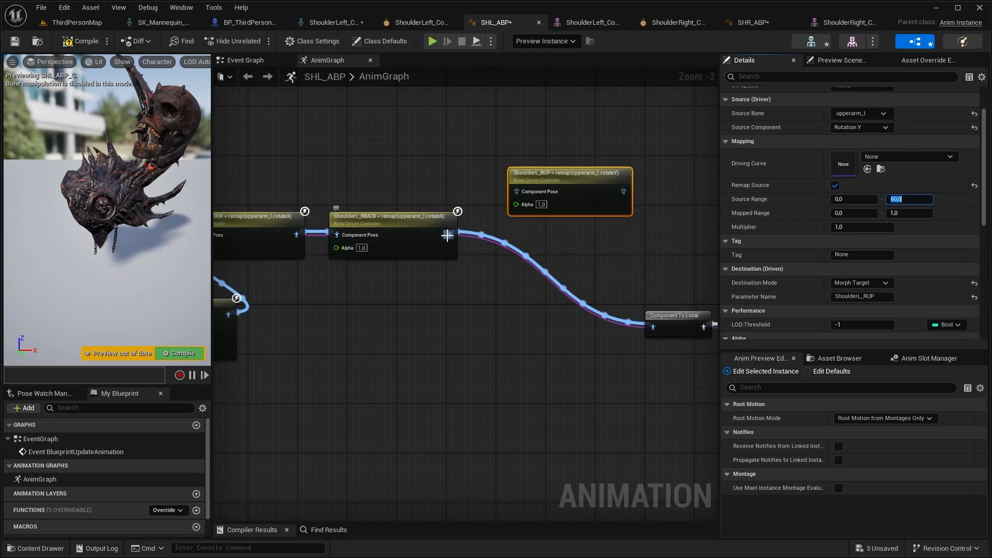
drag(568, 175, 556, 236)
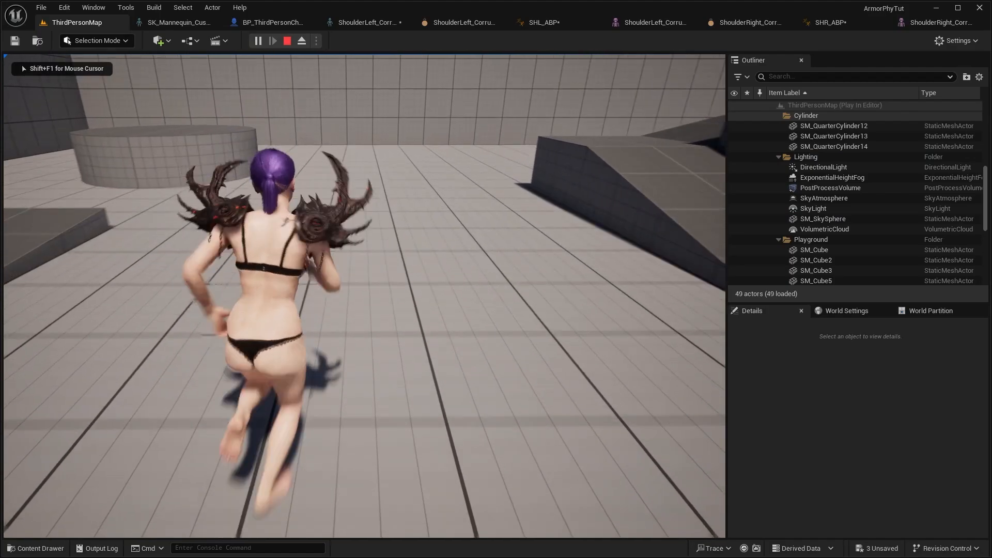
Play-test the left shoulder morph targets in ThirdPersonMap by running and jumping with the character
key(w)
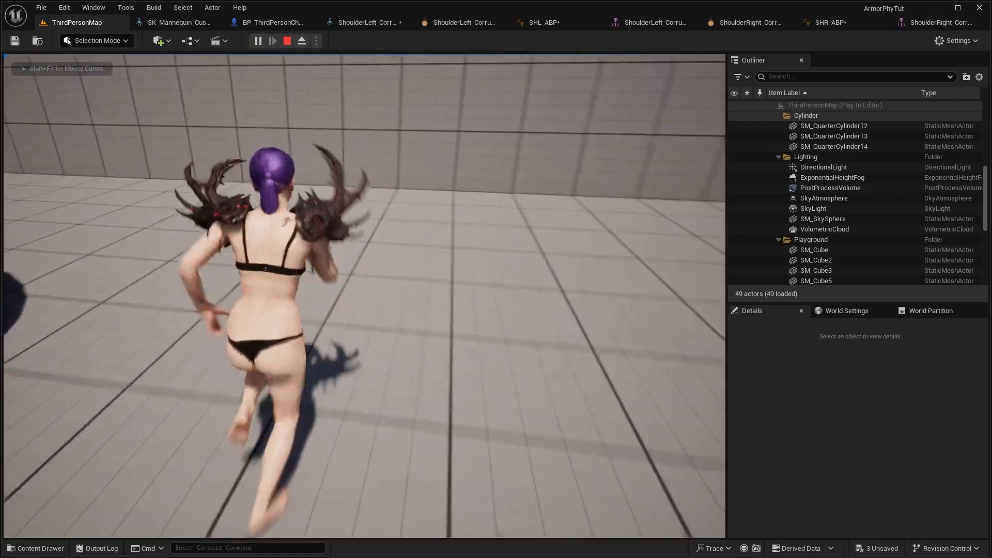
key(w)
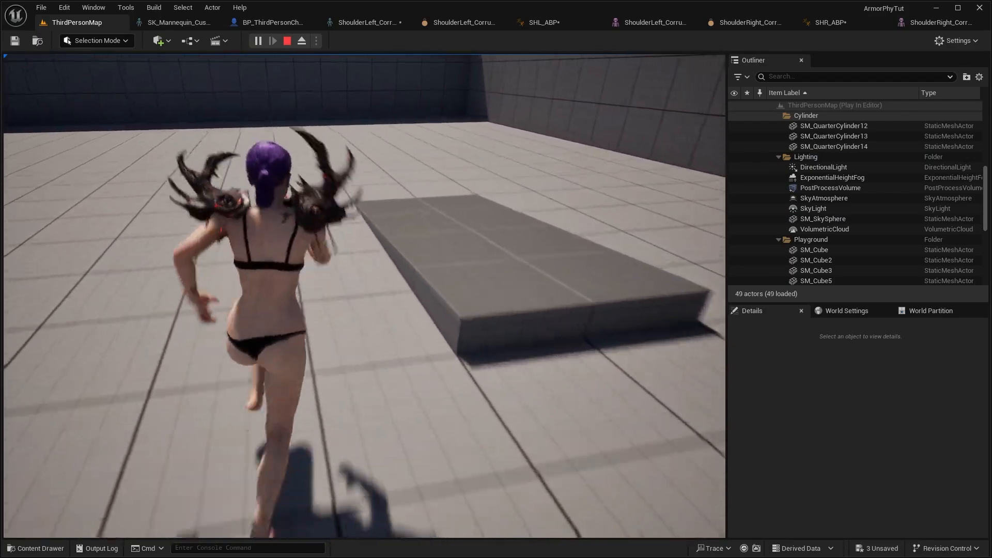
key(w)
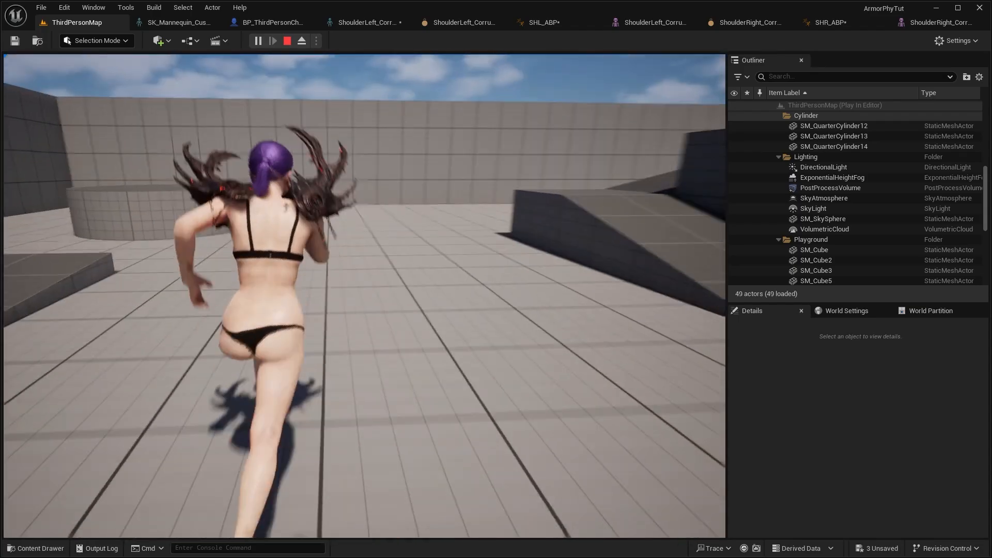
key(w)
key(s)
key(space)
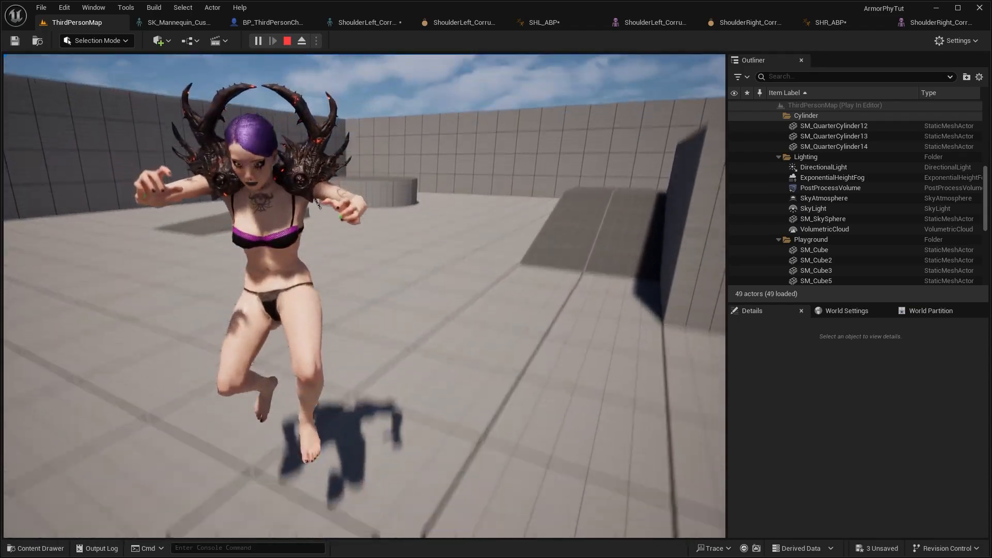
key(space)
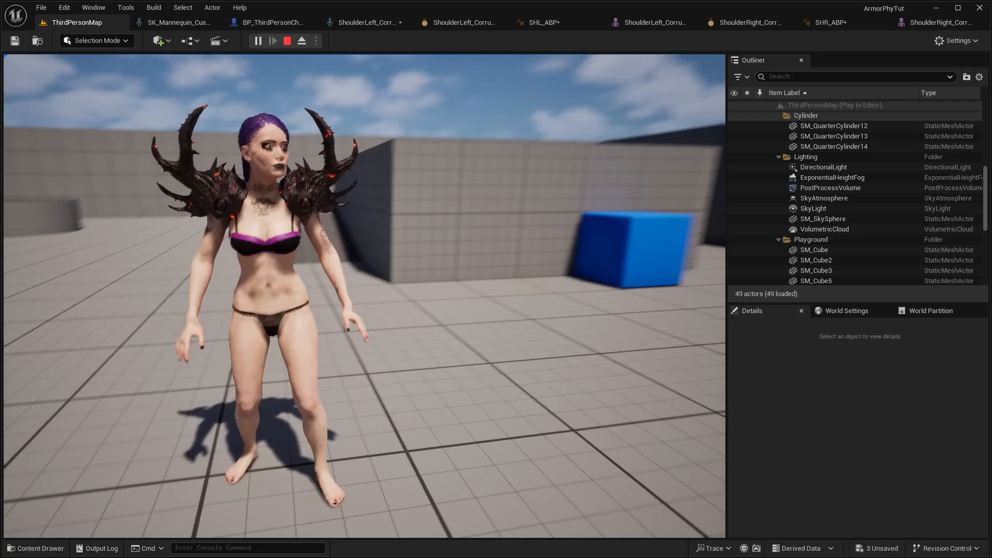
key(space)
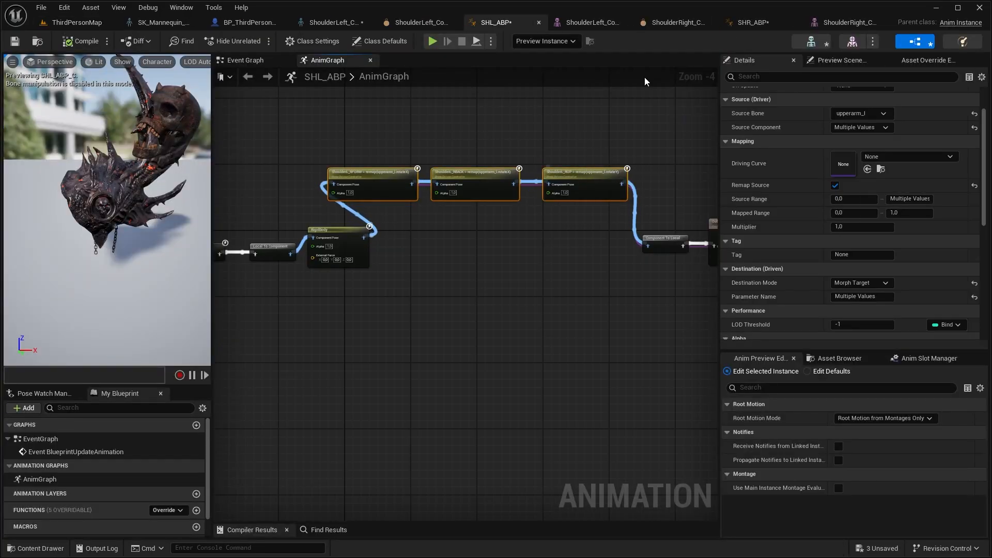
Paste the three Bone Driven Controllers into the SHR_ABP AnimGraph and wire them into its pose chain
click(754, 22)
key(ctrl+v)
right_drag(498, 205, 592, 229)
drag(513, 268, 361, 152)
right_drag(465, 207, 372, 203)
drag(654, 148, 462, 279)
right_drag(449, 215, 494, 245)
scroll(398, 162, up, 1)
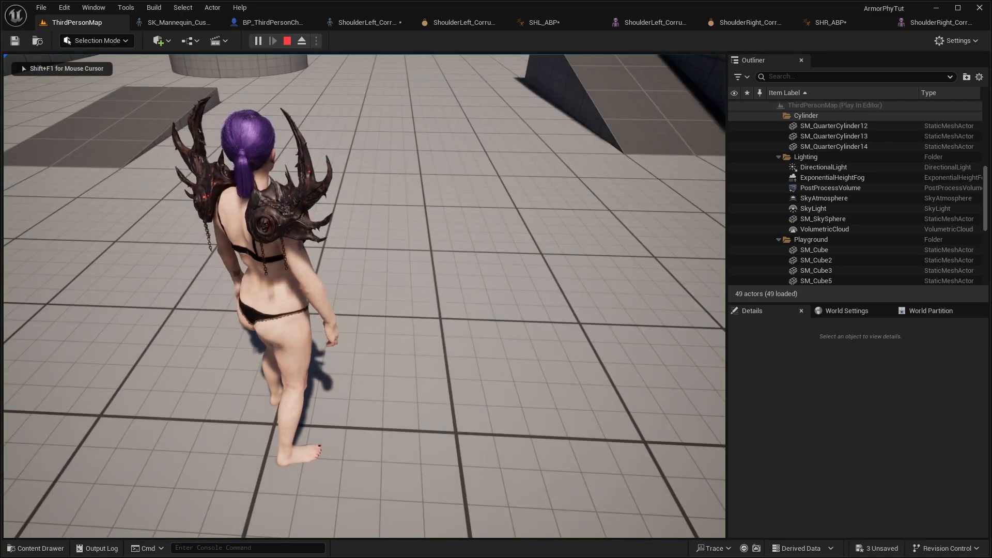
Play-test both shoulder armor pieces in ThirdPersonMap by moving the character forward and backward
key(w)
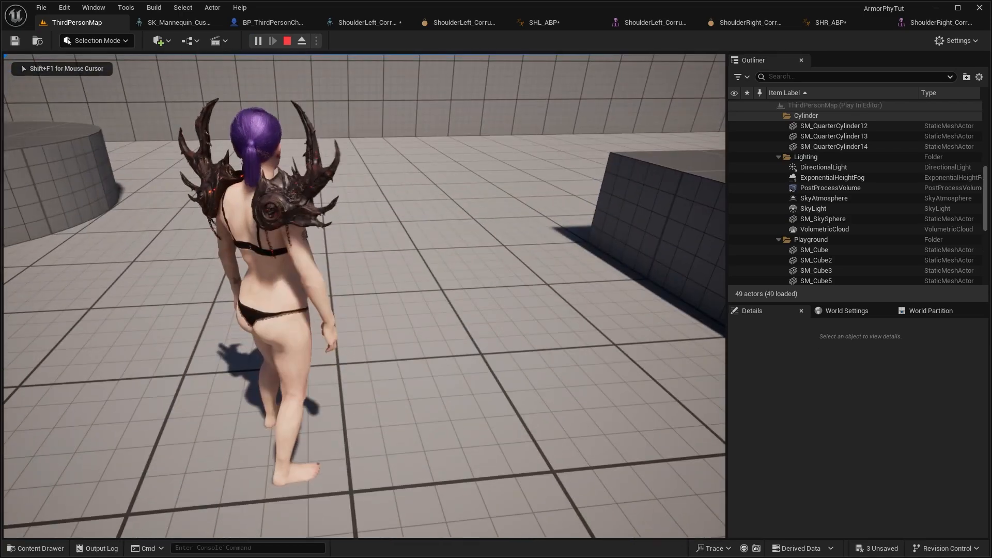
key(s)
key(w)
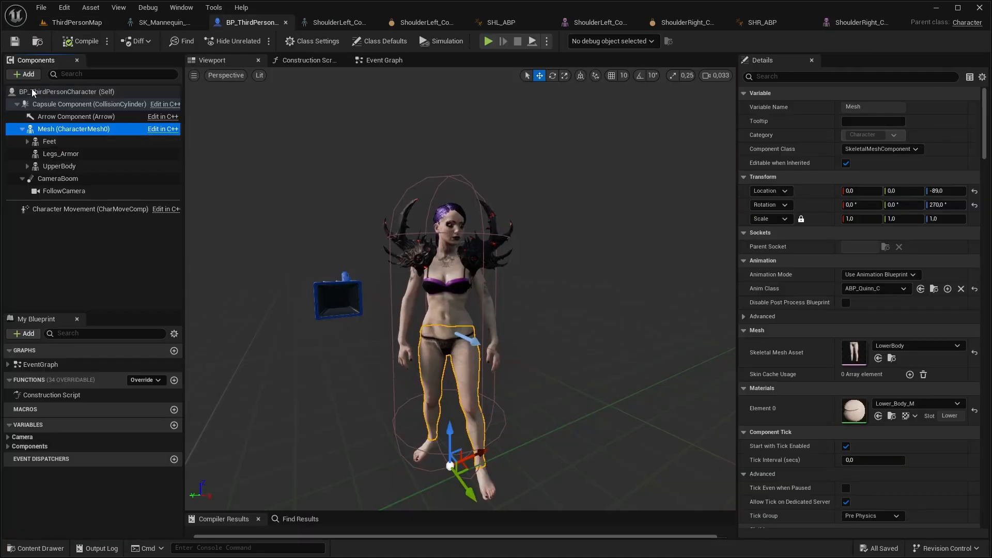
Add a skeletal mesh component under the character's Mesh with no mesh asset assigned and name it Trinket_Slot_1
text(s)
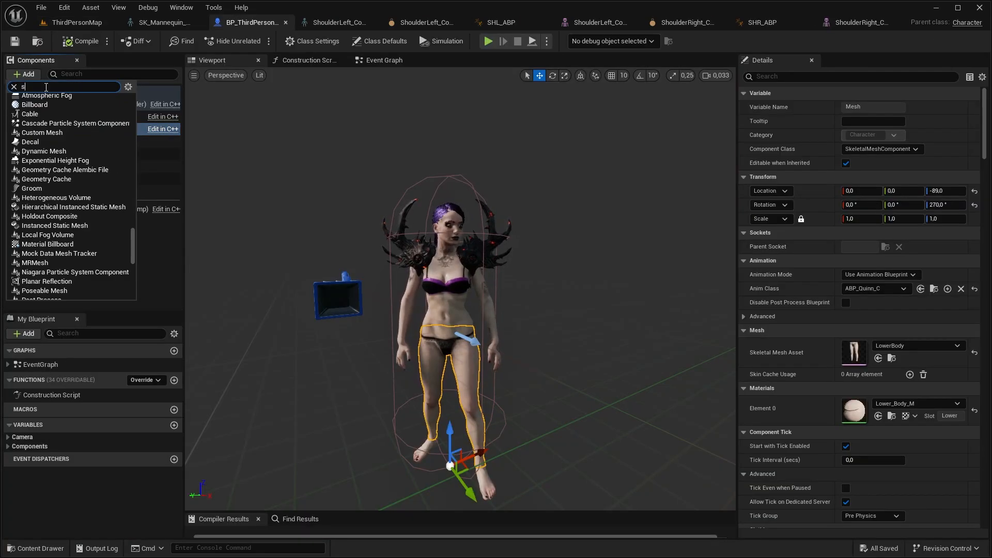
text(ke)
click(72, 122)
click(974, 338)
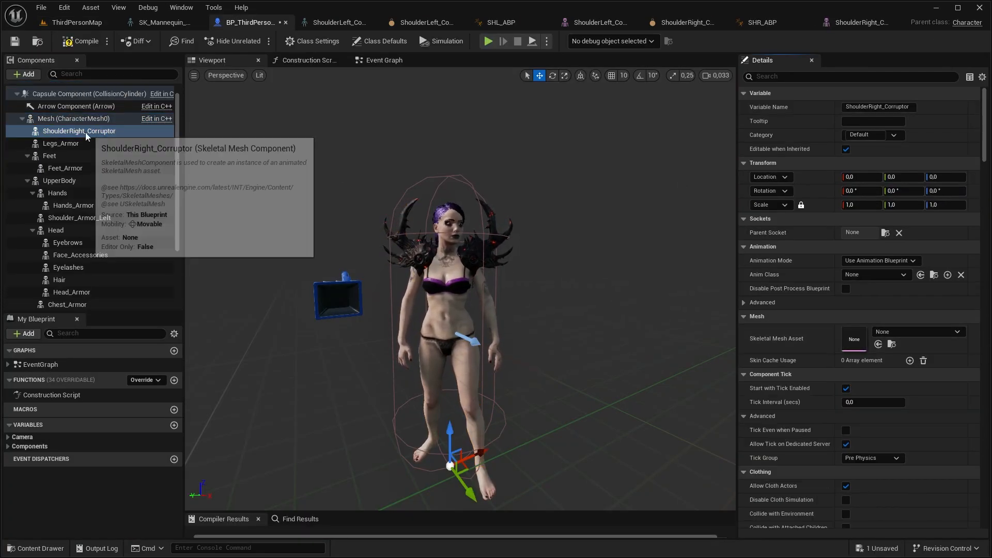
click(85, 132)
text(T)
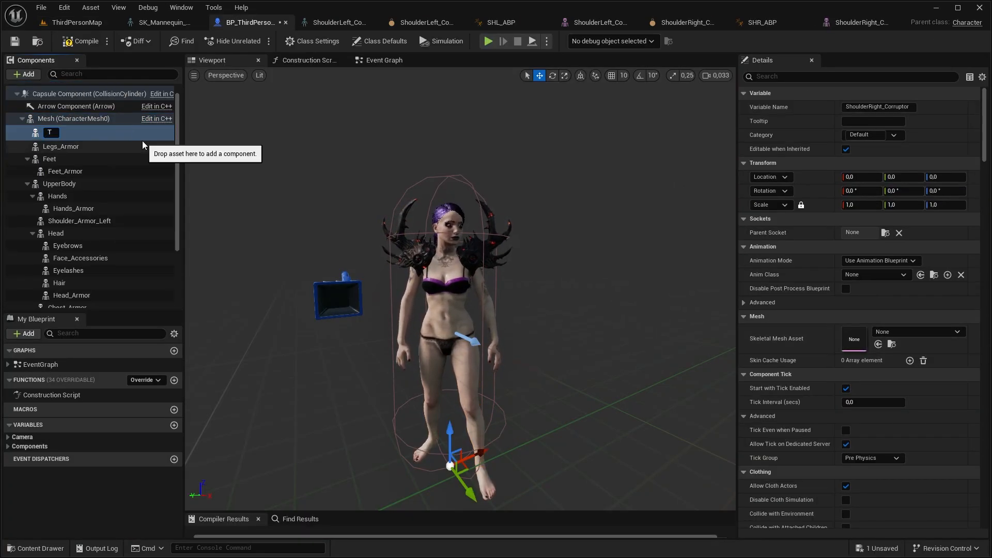
text(rinket_Slot_1)
key(Return)
Duplicate Trinket_Slot_1 to create Trinket_Slot_2 and Trinket_Slot_3
right_click(78, 133)
click(129, 232)
key(Return)
right_click(71, 134)
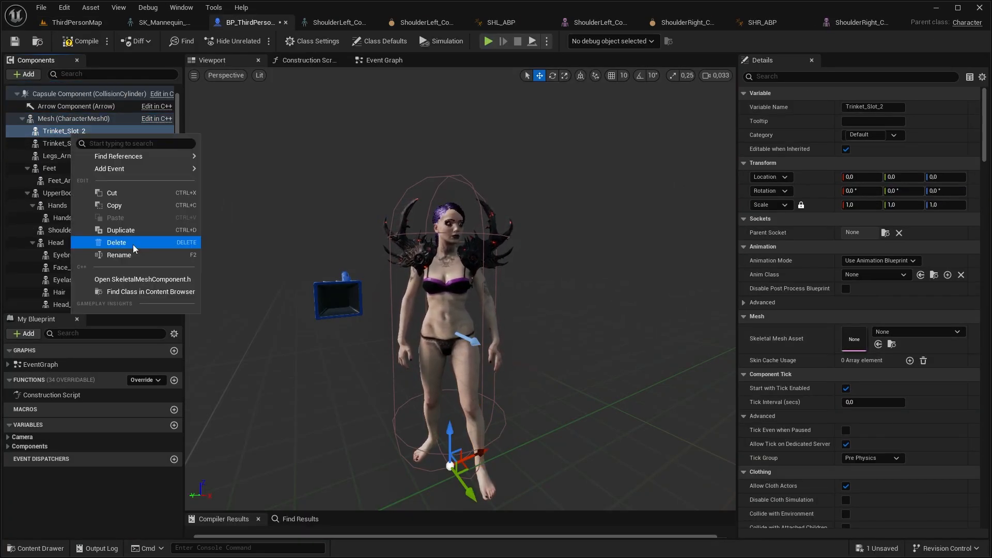
click(130, 231)
key(Return)
Compile the character blueprint and assign trinket skeletal meshes to Trinket_Slot_1 and Trinket_Slot_2
click(82, 42)
click(67, 181)
click(922, 332)
click(884, 231)
click(67, 169)
click(901, 331)
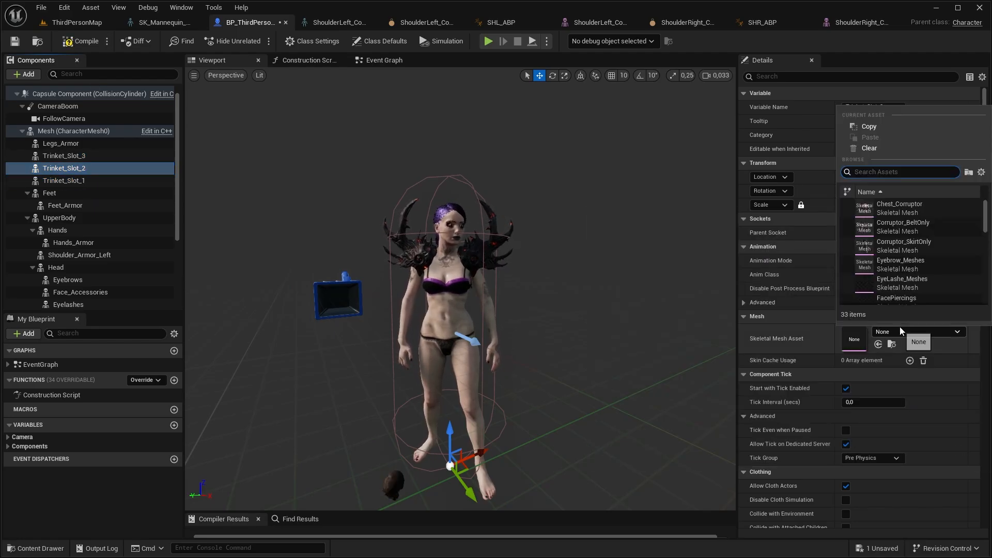
text(tri)
click(925, 231)
Assign the TrinketSkull3 skeletal mesh to Trinket_Slot_3
click(93, 157)
click(888, 333)
text(tri)
click(905, 247)
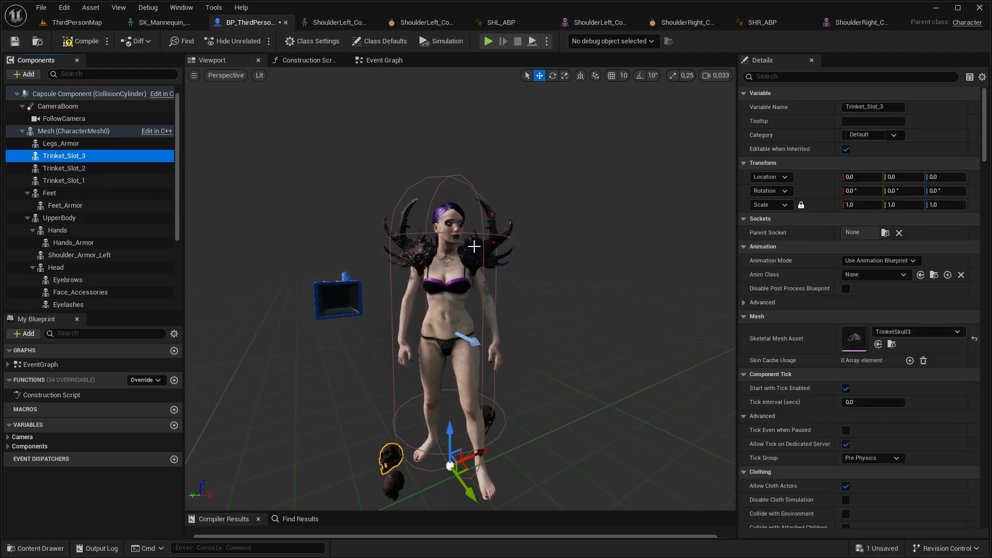
Locate the left shoulder armor's skeleton asset and open it to review its curve list
key(ctrl+space)
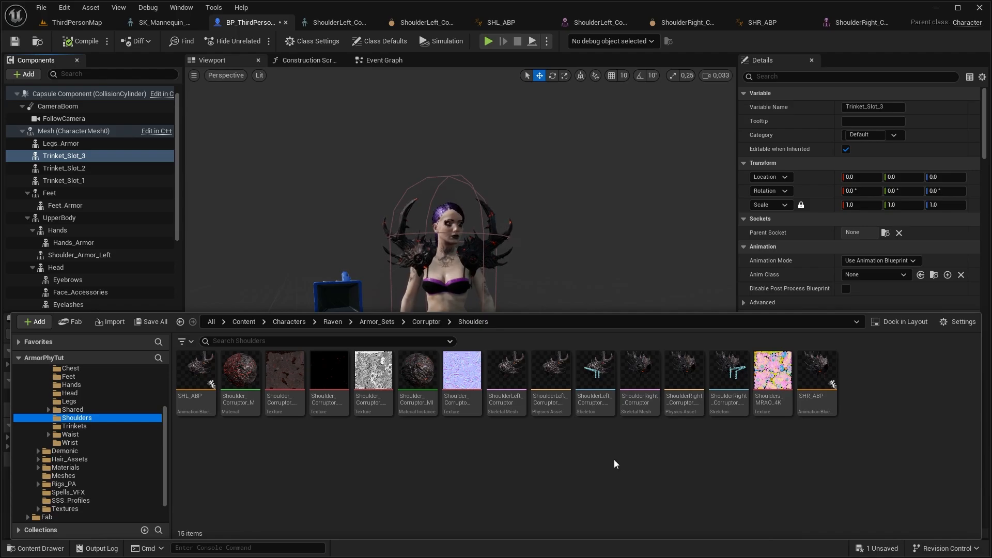
click(592, 369)
click(351, 23)
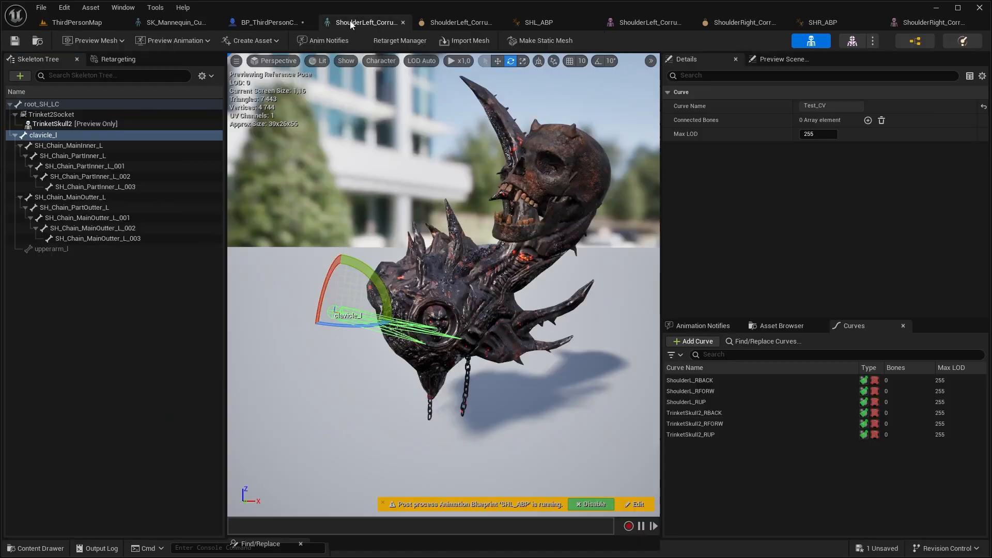
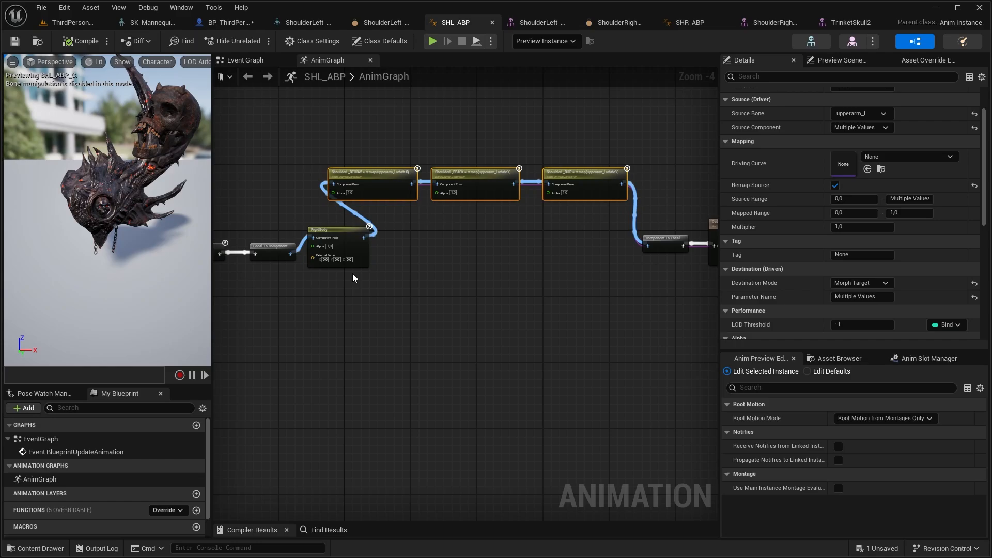
Create an animation blueprint named SHL_Copy_ABP from the ShoulderLeft_Corruptor skeletal mesh
key(ctrl+space)
right_click(504, 351)
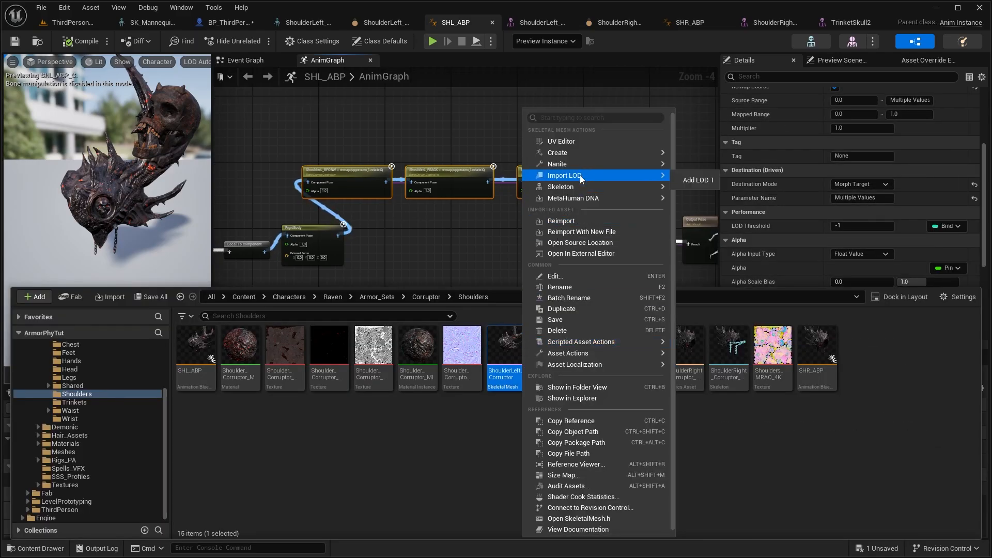
mouse_move(585, 156)
click(723, 204)
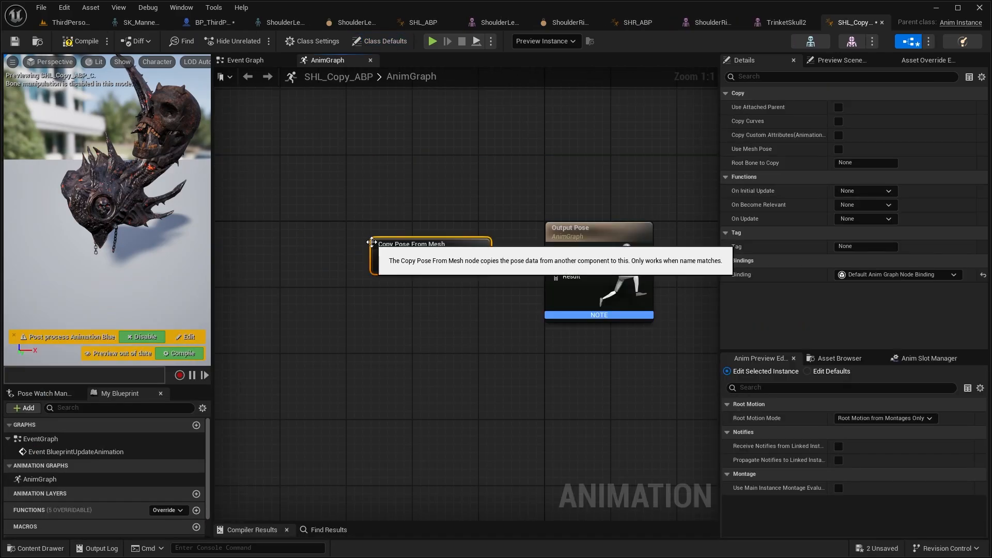
Enable Use Attached Parent, Copy Curves, Copy Custom Attributes and Use Mesh Pose on SHL_Copy_ABP's Copy Pose From Mesh node
click(838, 107)
click(839, 122)
click(839, 136)
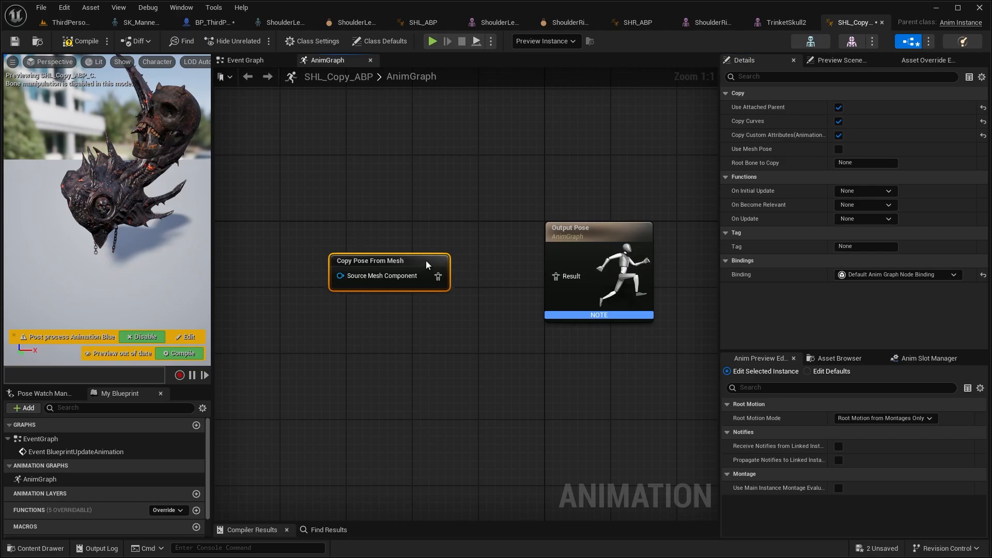
click(839, 150)
Play-test the level and run the character around to check how the skull trinkets follow
click(207, 24)
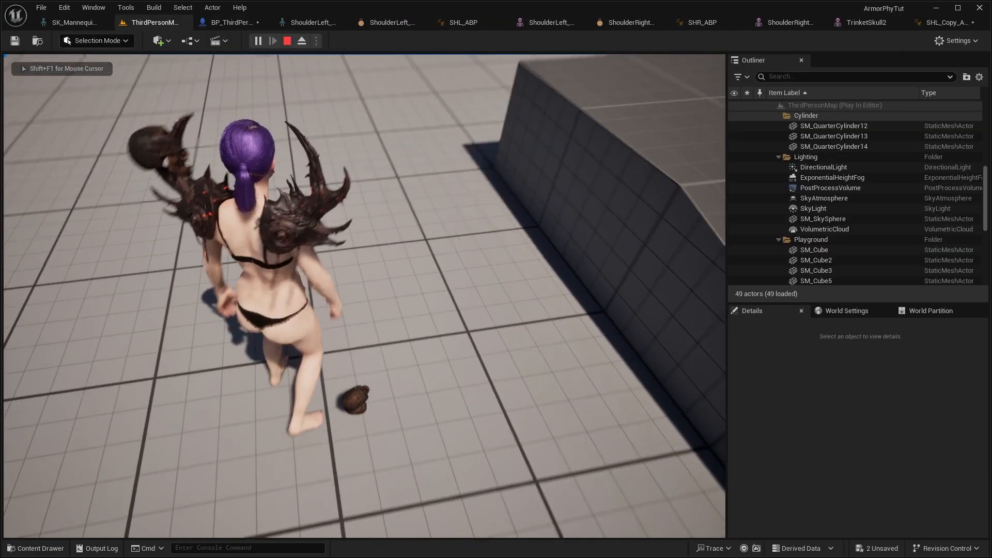
key(s)
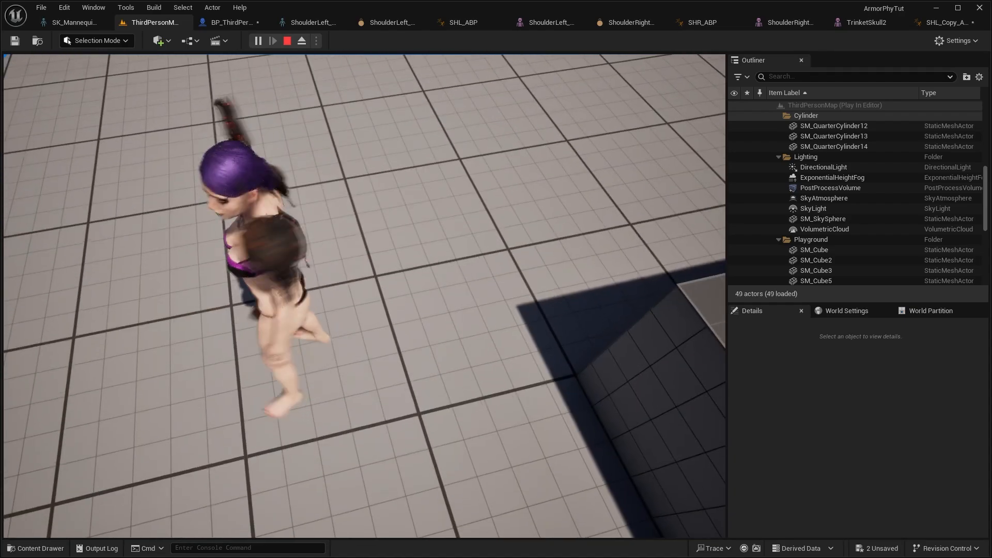
key(w)
key(w)
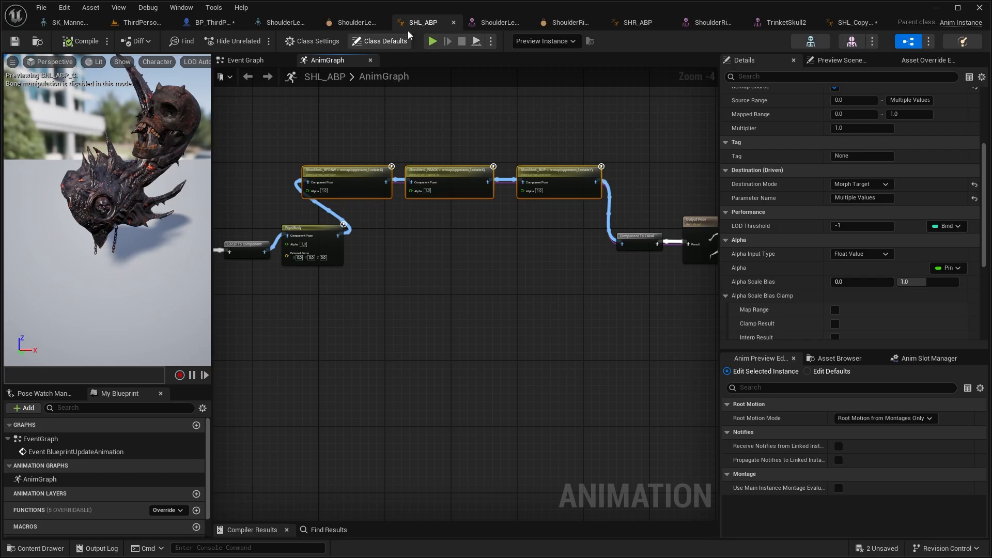
In SHL_Copy_ABP, connect Bone Driven Controllers for TrinketSkull2_RFORW, TrinketSkull2_RBACK and TrinketSkull2_RUP after the copied pose, and play-test the character
click(856, 22)
click(786, 22)
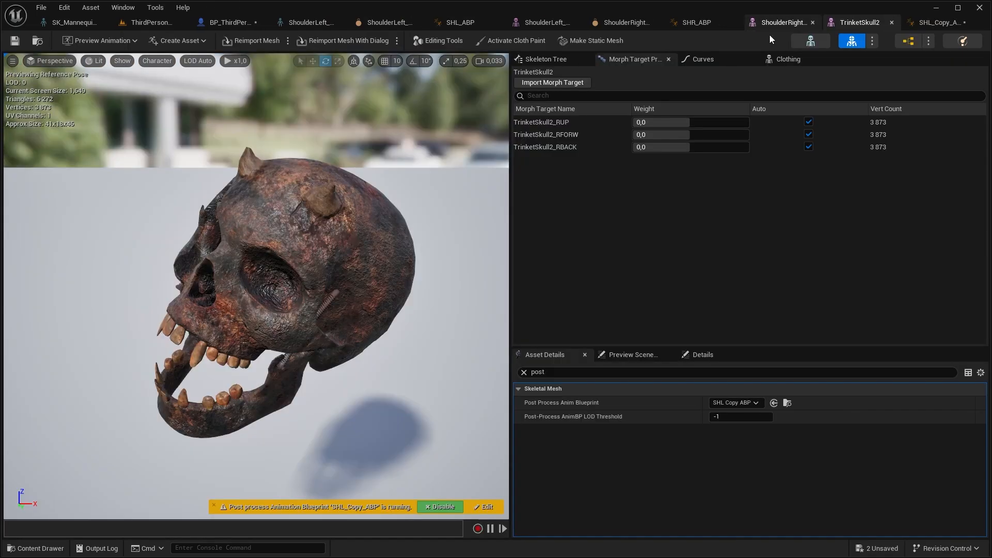
click(614, 134)
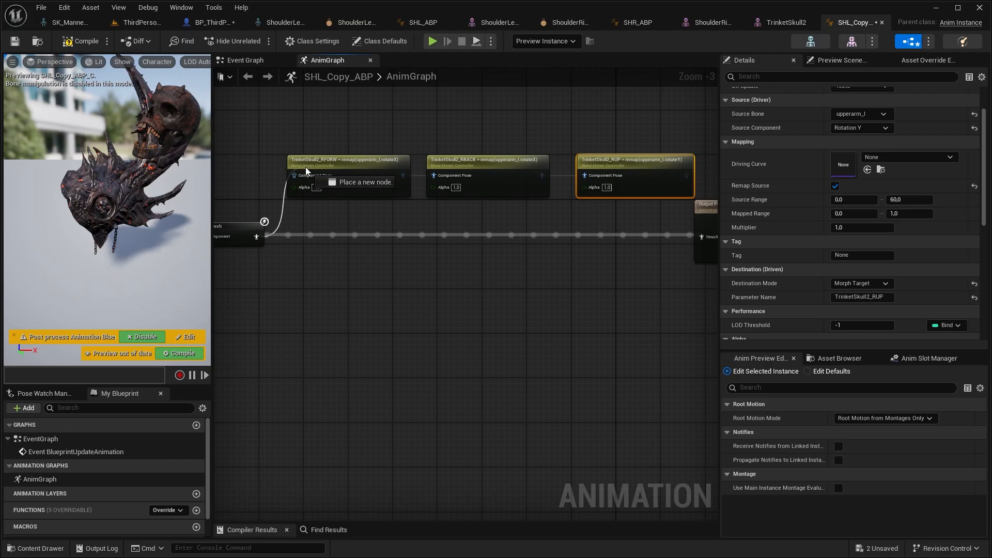
drag(306, 171, 305, 173)
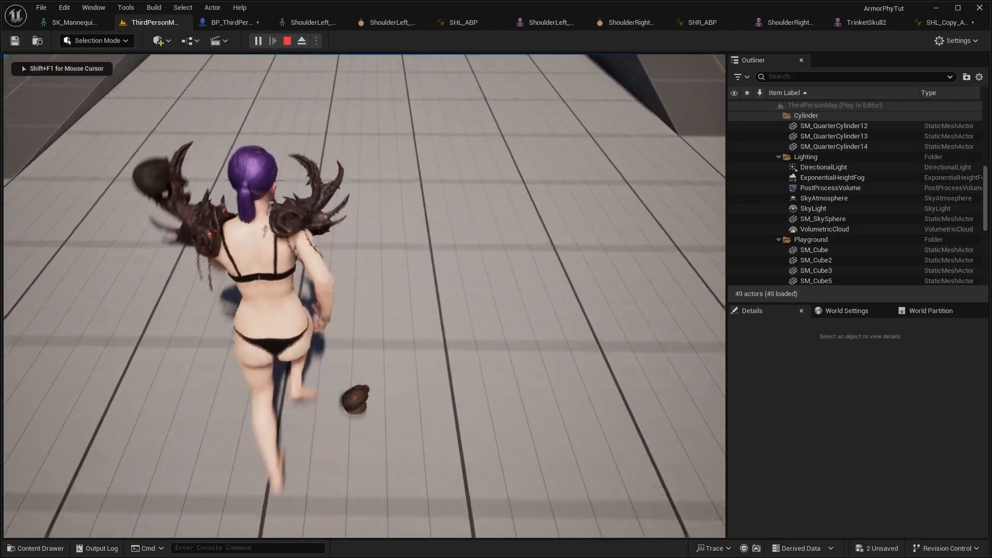
key(w)
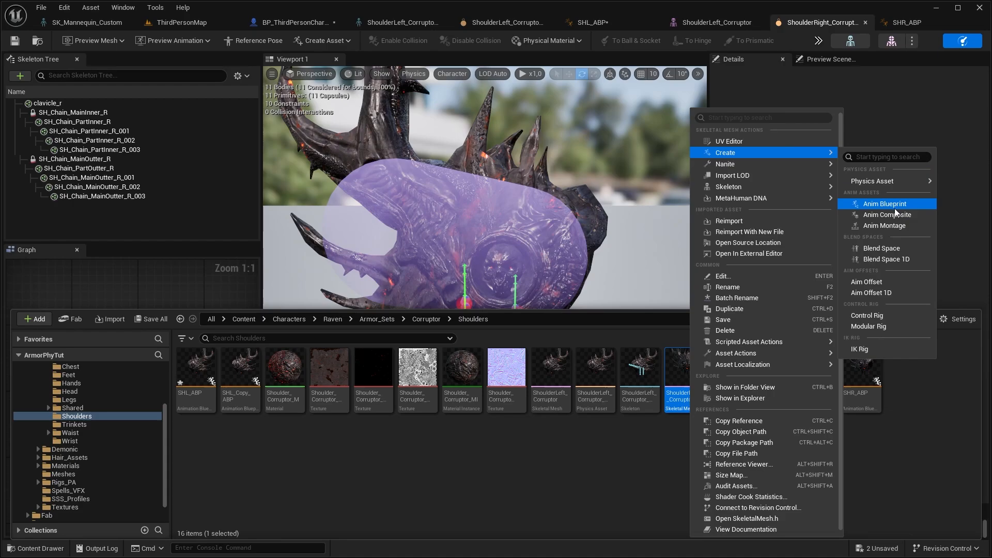
Create an animation blueprint named SHR_Copy_ABP from the ShoulderRight_Corruptor skeletal mesh
click(894, 206)
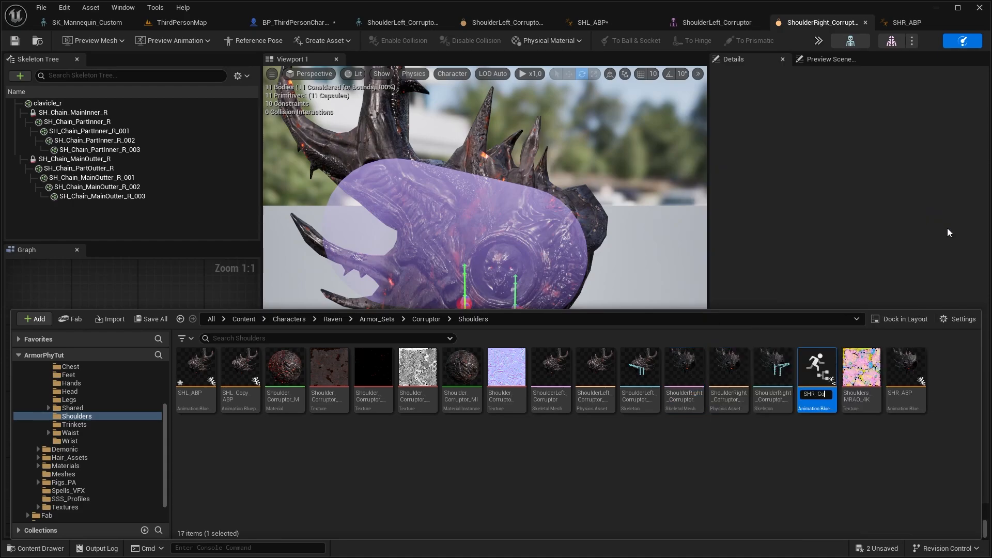
text(SHR_Copy)
text(_ABP)
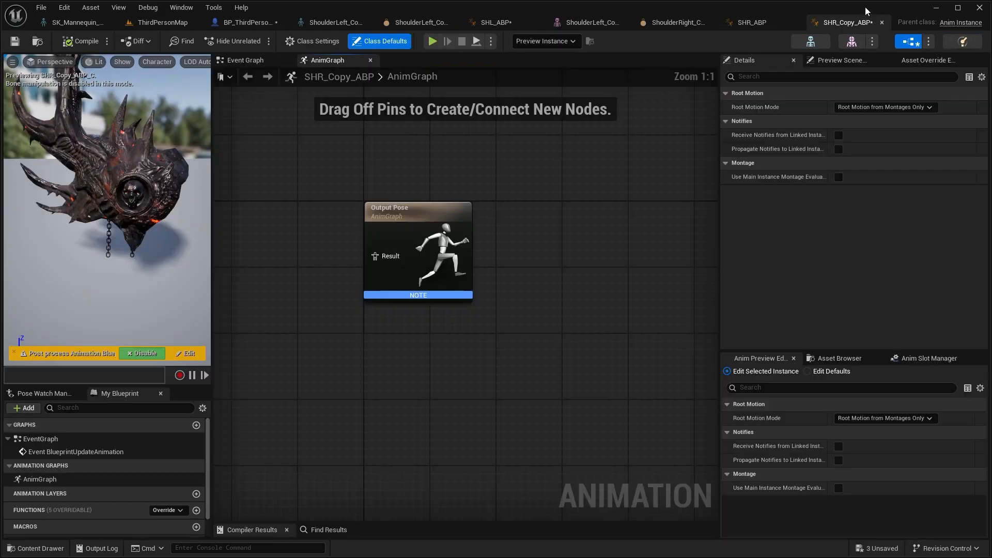
Paste the copied nodes into SHR_Copy_ABP's AnimGraph and look up the skull trinket's RBACK morph target name
key(ctrl+v)
drag(350, 243, 315, 146)
key(ctrl+v)
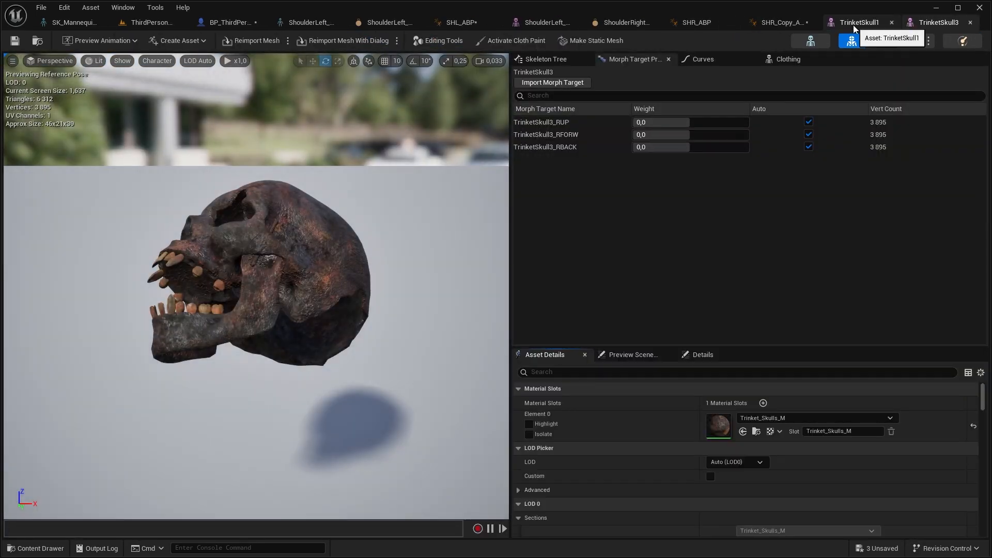
click(568, 148)
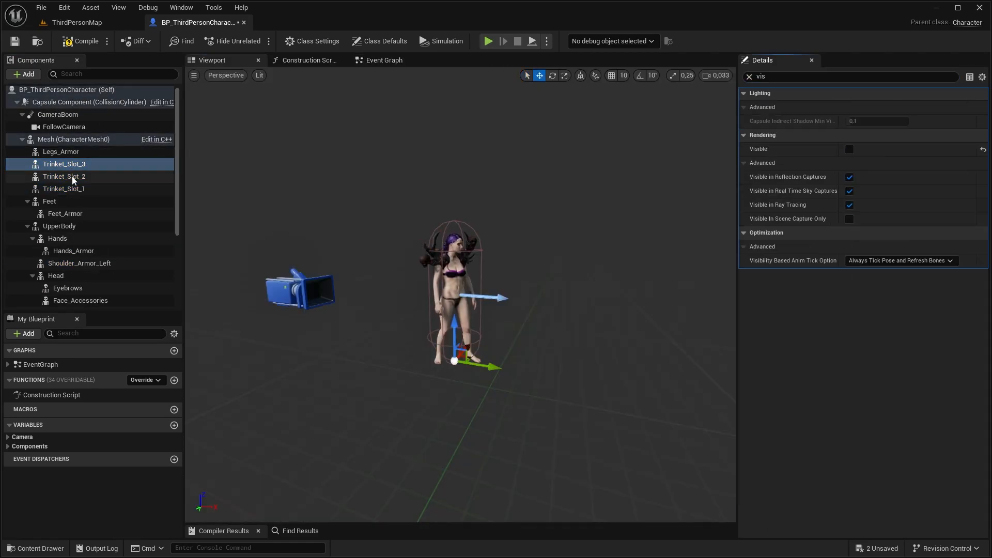
Add a skeletal mesh component under the character's Mesh and name it Waist_Armor
click(52, 141)
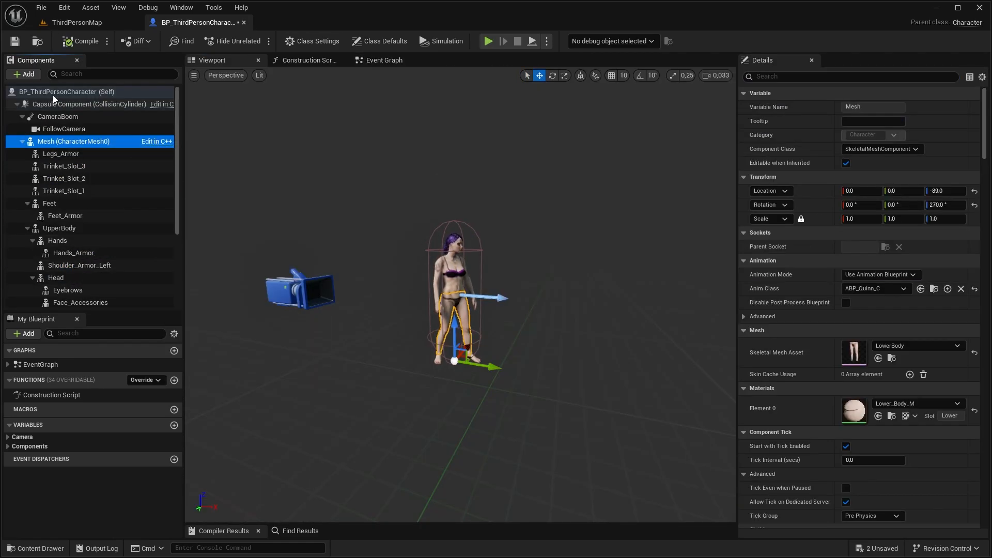
click(26, 75)
text(skel)
click(119, 120)
text(Waist)
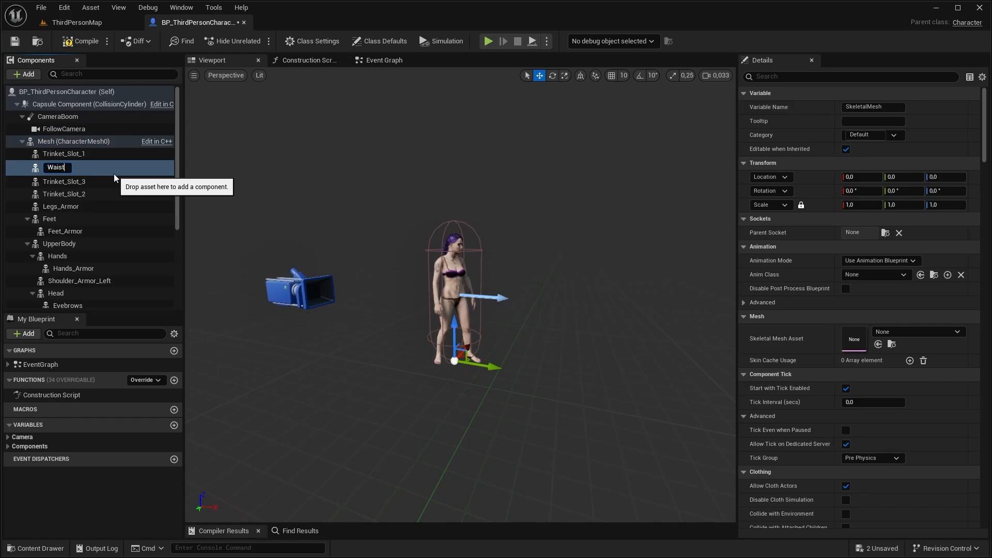
text(_Armor)
key(Return)
Browse the waist armor assets and assign the Waist_Corruptor_1 skeletal mesh to Waist_Armor
key(ctrl+space)
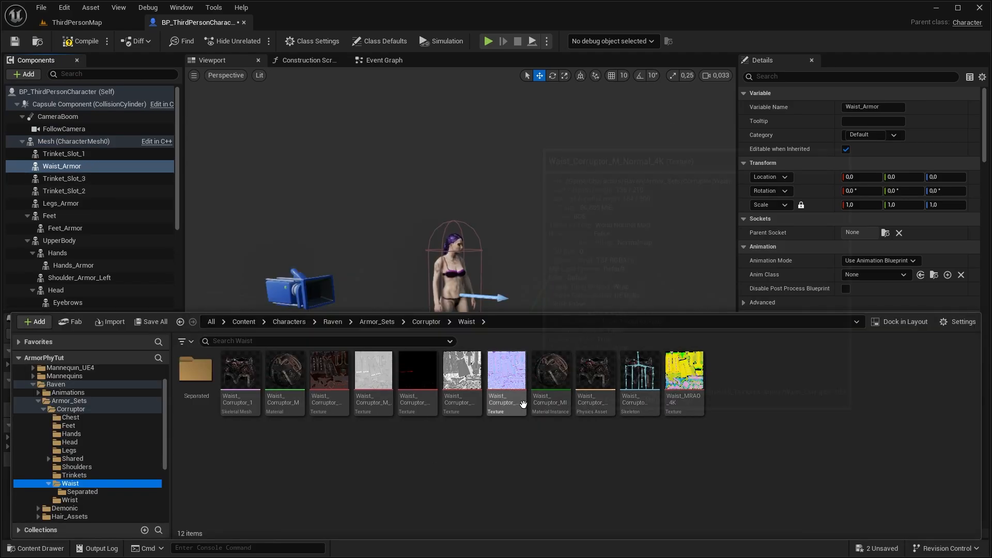
double_click(207, 383)
mouse_move(302, 385)
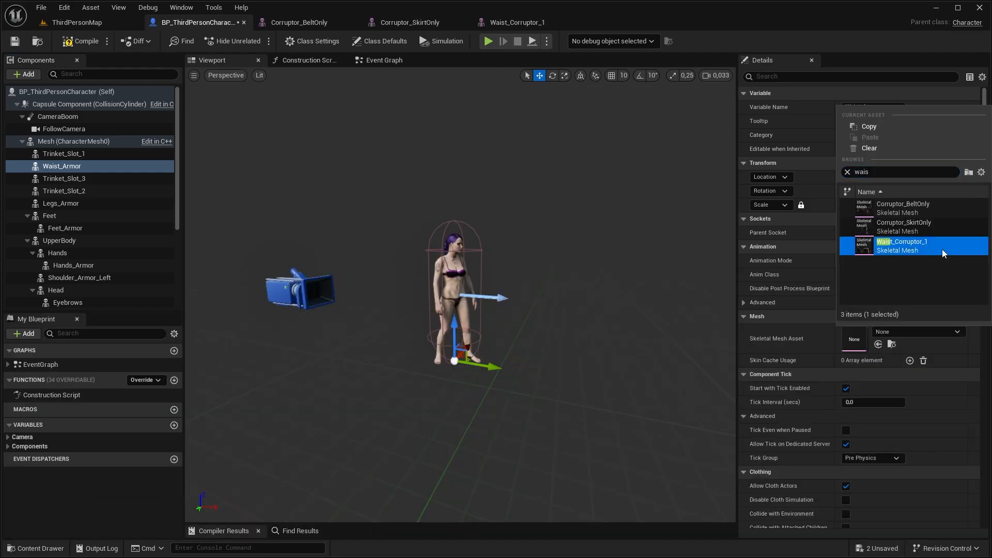
click(942, 249)
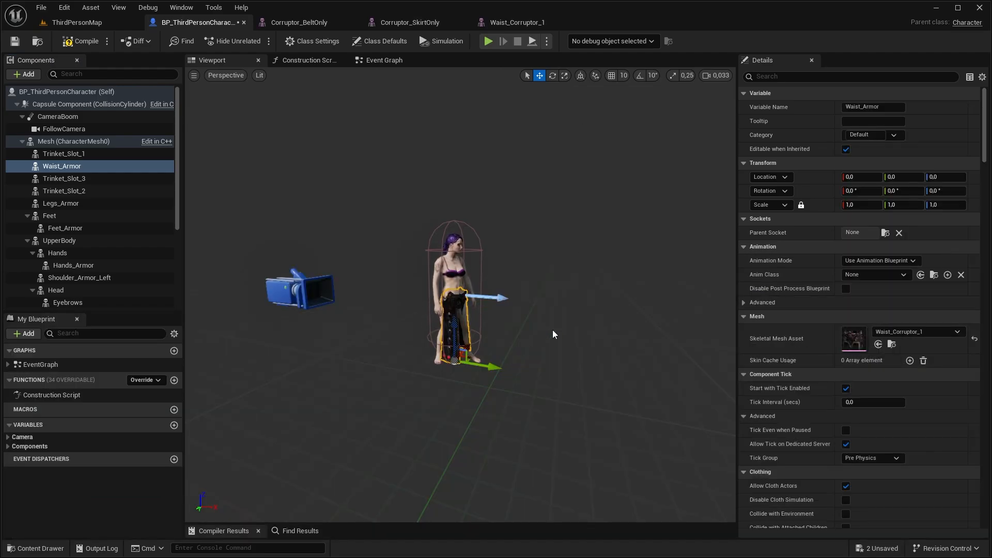
Create an animation blueprint named ABP_Waist from the Waist_Corruptor_1 skeletal mesh
right_click(230, 383)
mouse_move(302, 198)
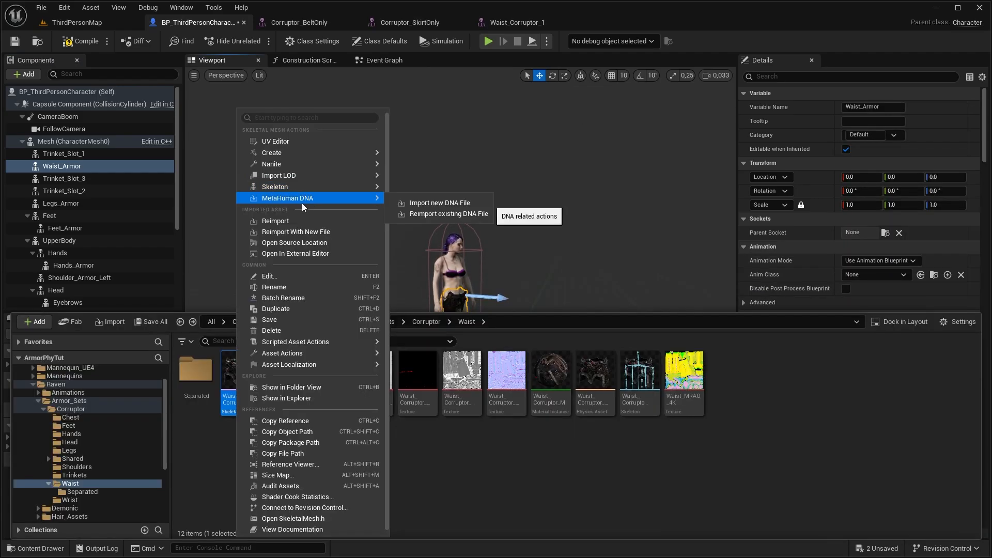
mouse_move(312, 153)
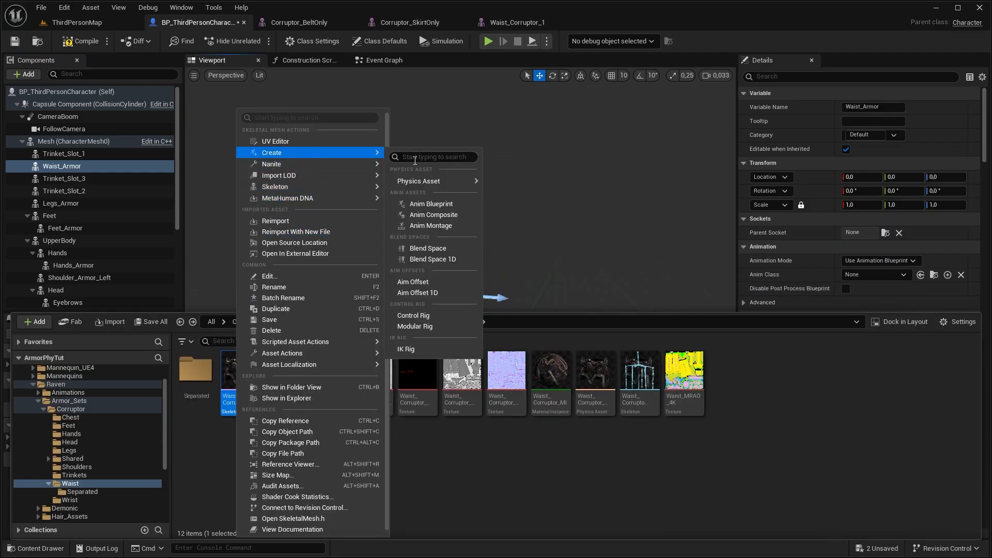
click(428, 205)
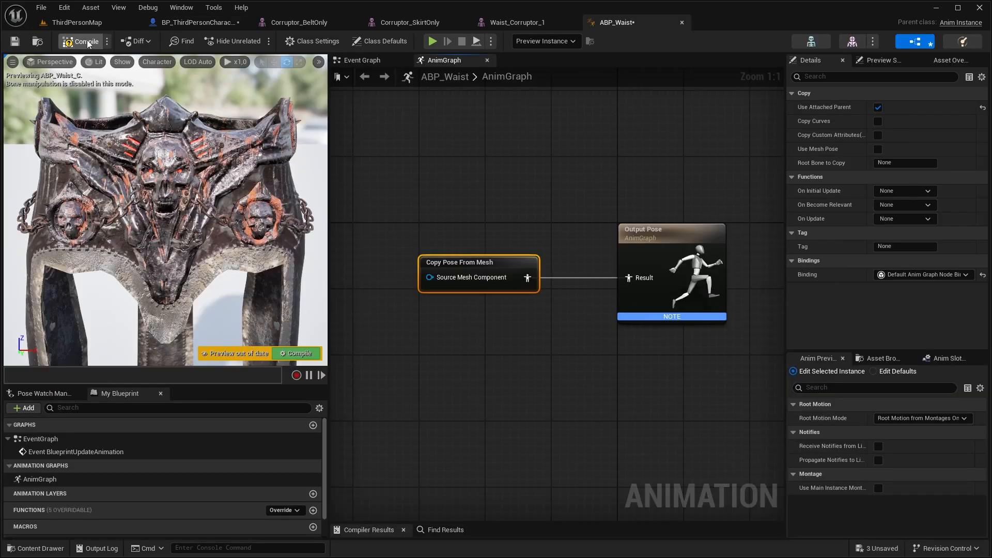
Compile ABP_Waist and set it as the Post Process Anim Blueprint of the Waist_Corruptor_1 mesh
click(89, 44)
click(538, 23)
click(753, 374)
text(post)
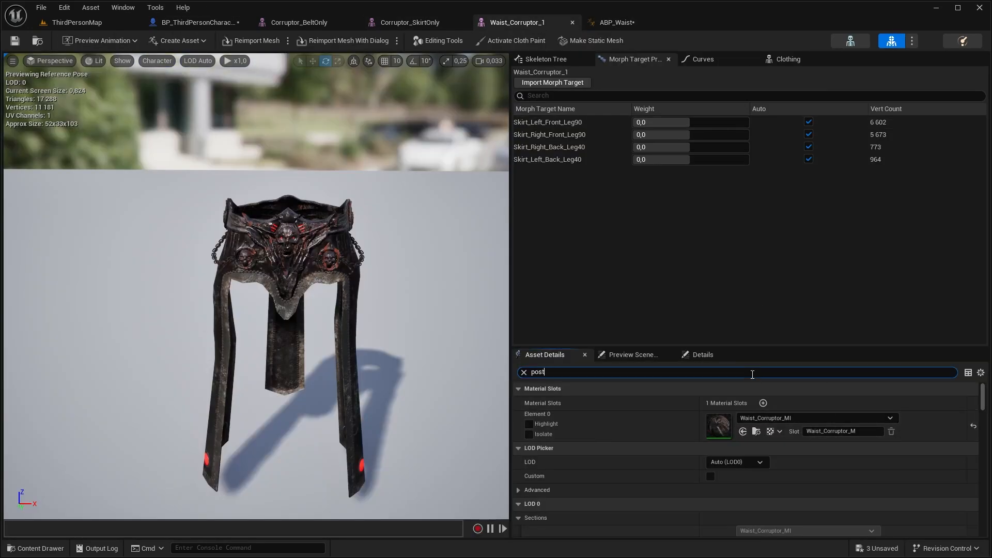
click(739, 403)
click(767, 290)
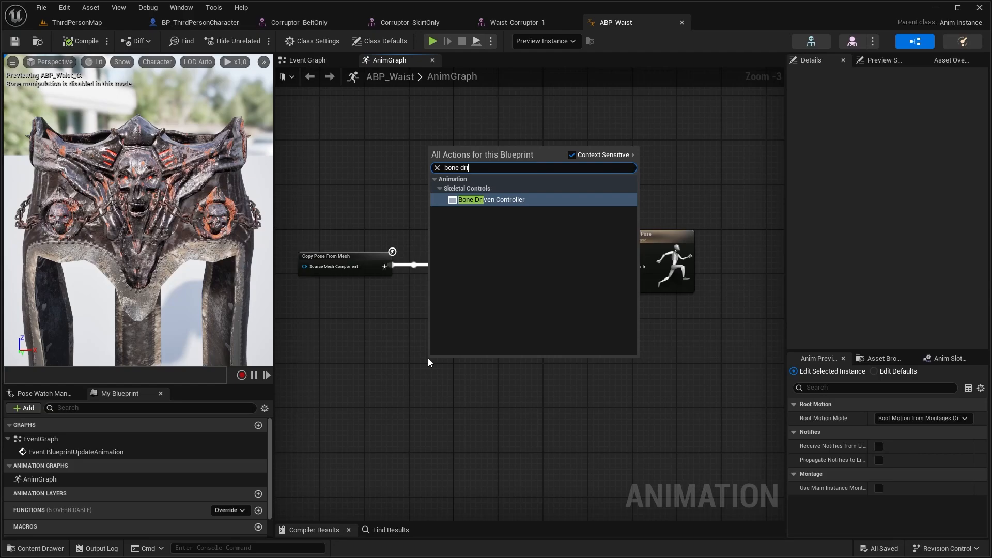
Add a Bone Driven Controller to ABP_Waist's AnimGraph and review the skirt morph curves in the Waist_Corruptor skeleton
key(Return)
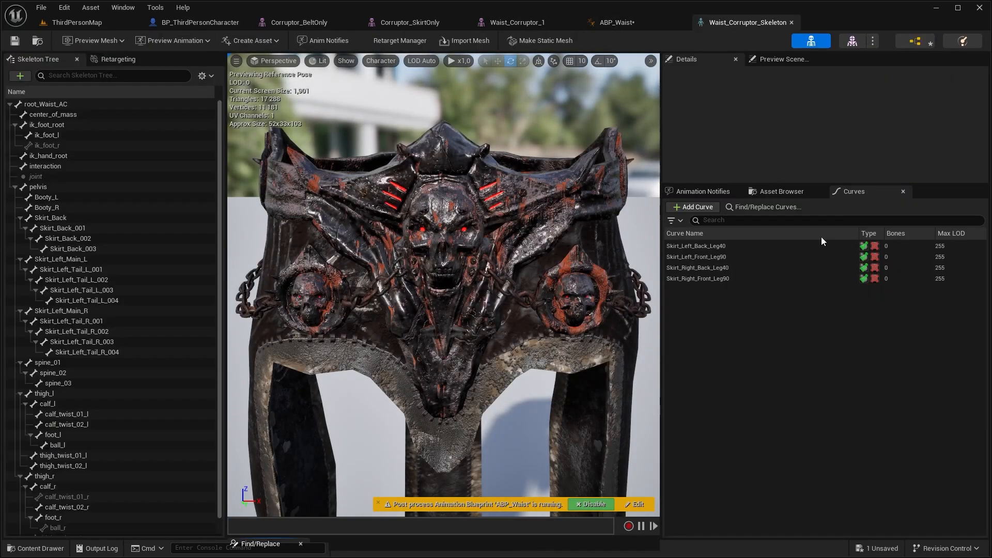
click(737, 247)
click(720, 257)
click(718, 268)
click(725, 279)
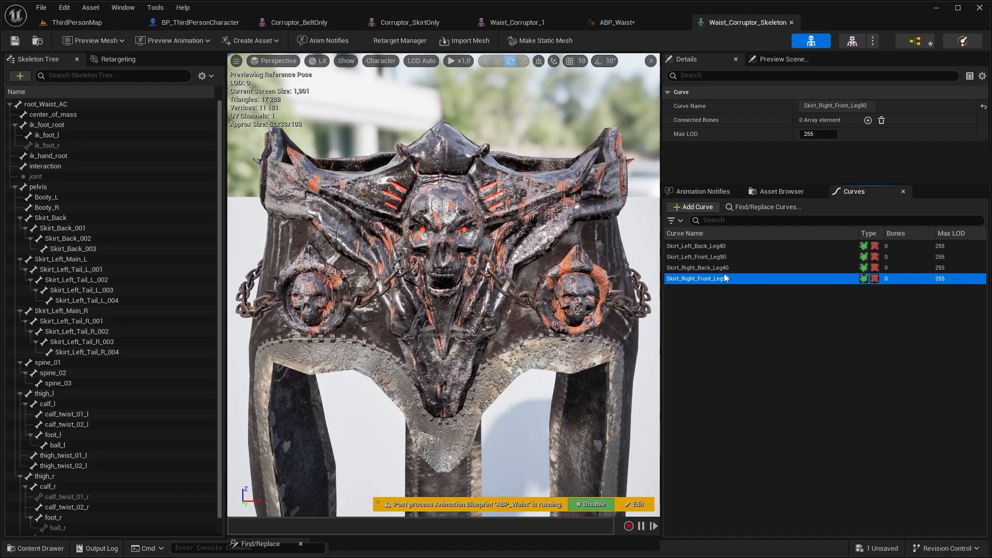
click(723, 268)
click(739, 246)
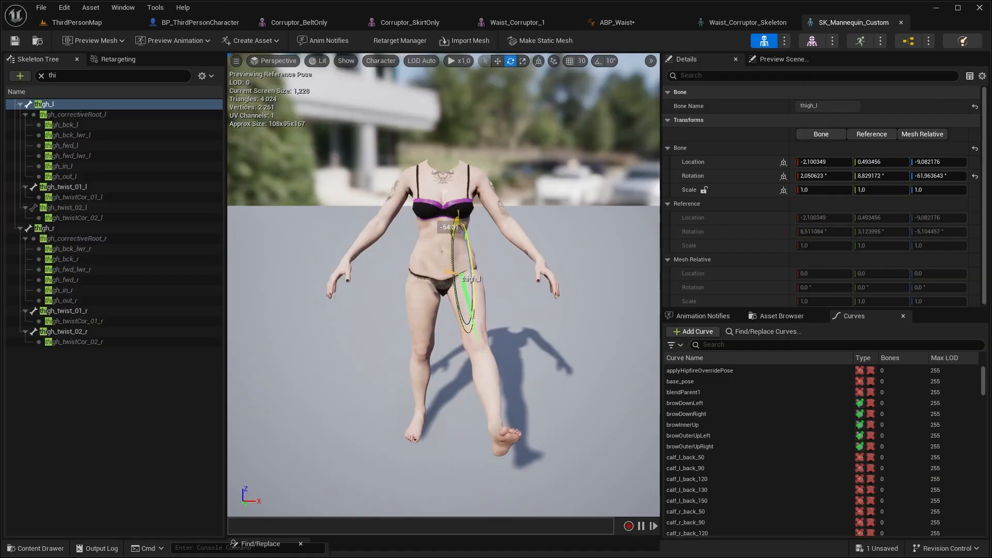
Test-rotate the thigh_l bone of SK_Mannequin_Custom to find its driving axis and reset its rotation
drag(458, 219, 495, 252)
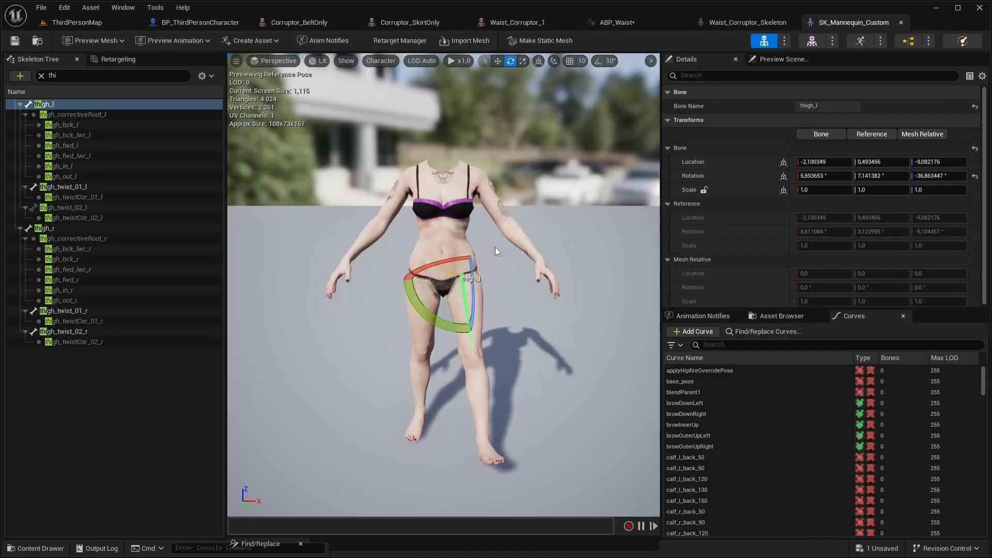
click(975, 177)
Arrange the skirt morph target Bone Driven Controllers in ABP_Waist and test them by rotating thigh_r on Waist_Corruptor_1
click(617, 22)
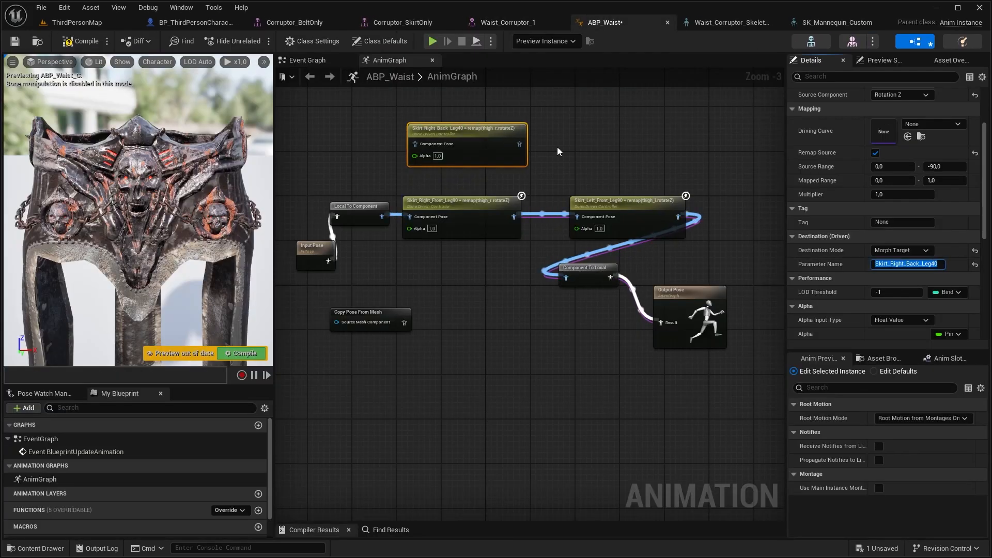
drag(480, 232, 385, 160)
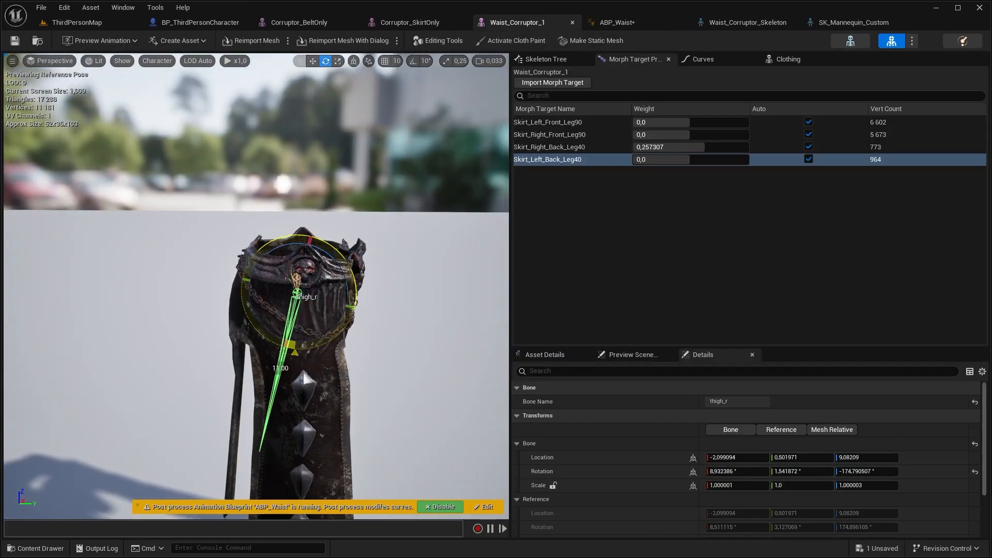
drag(301, 366, 301, 366)
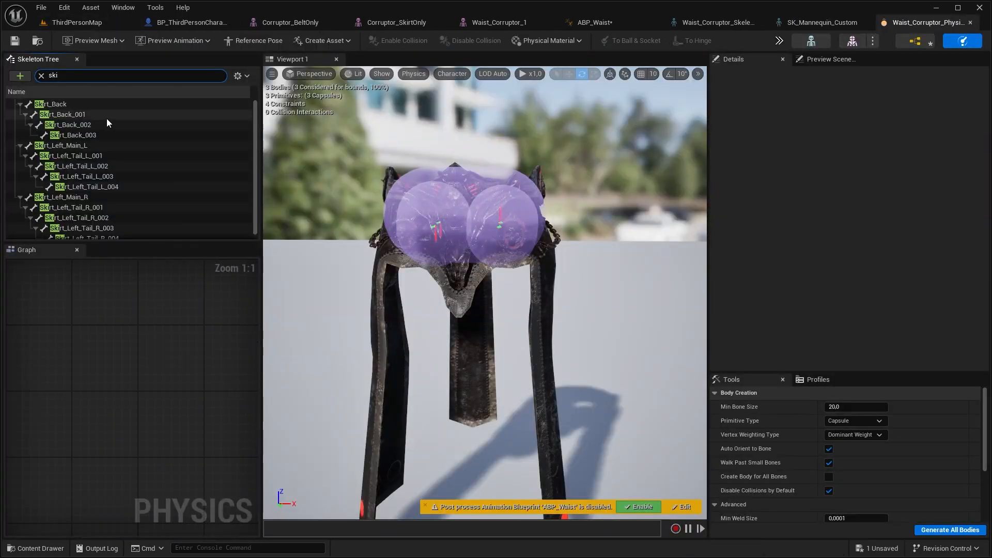
Add physics bodies to all the Skirt bones, from Skirt_Back to the left and right tail bones, in the Waist_Corruptor physics asset
click(107, 119)
shift+click(128, 200)
right_click(117, 128)
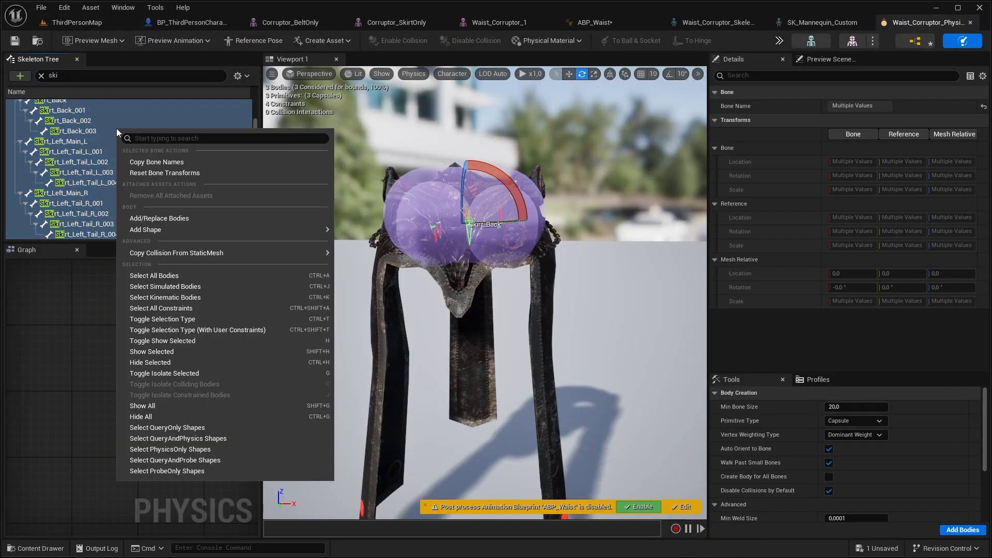
click(170, 218)
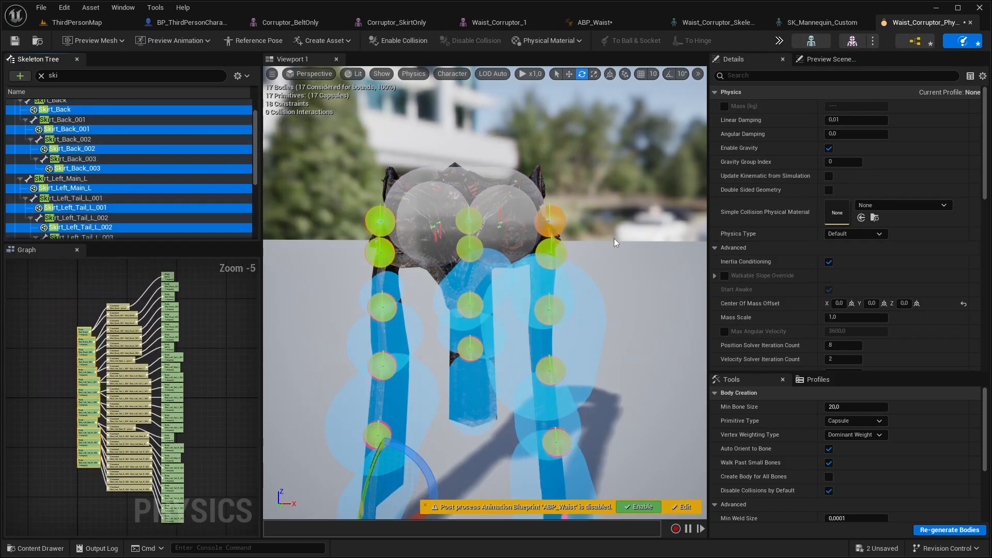
Add a box shape to each hanging skirt body along the back strip and the left and right tails
mouse_move(614, 237)
right_down()
mouse_move(613, 320)
mouse_move(605, 253)
right_up()
click(567, 257)
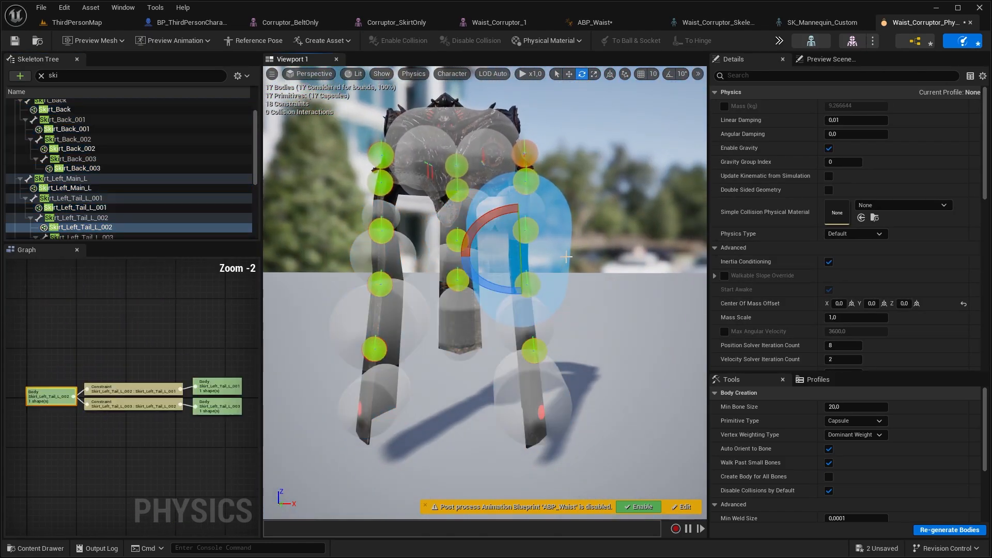
click(540, 330)
click(553, 402)
right_drag(553, 402, 580, 402)
click(373, 405)
click(374, 321)
right_drag(373, 321, 359, 306)
right_click(97, 151)
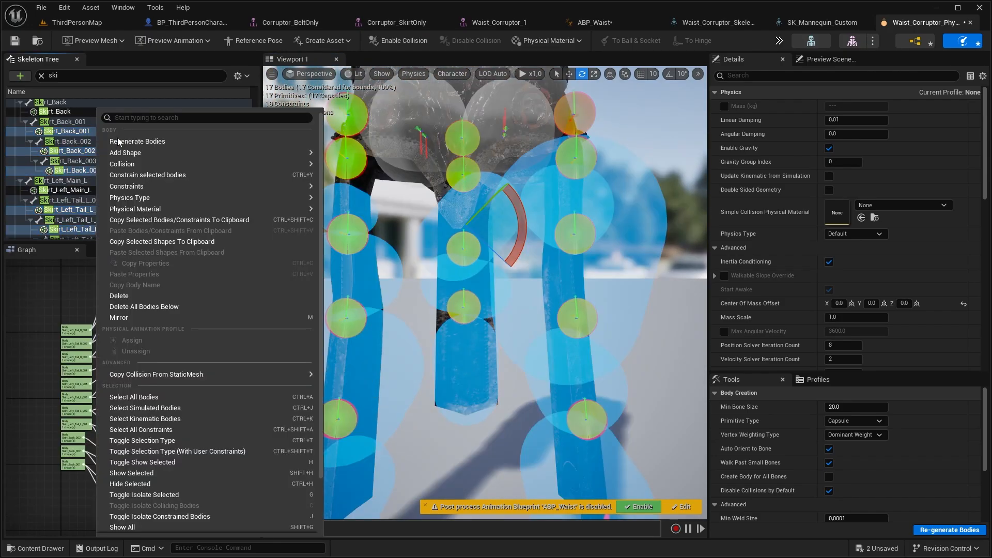
mouse_move(210, 151)
click(392, 170)
Delete the oversized capsule shapes from the hanging skirt bodies, keeping only their box shapes
click(650, 221)
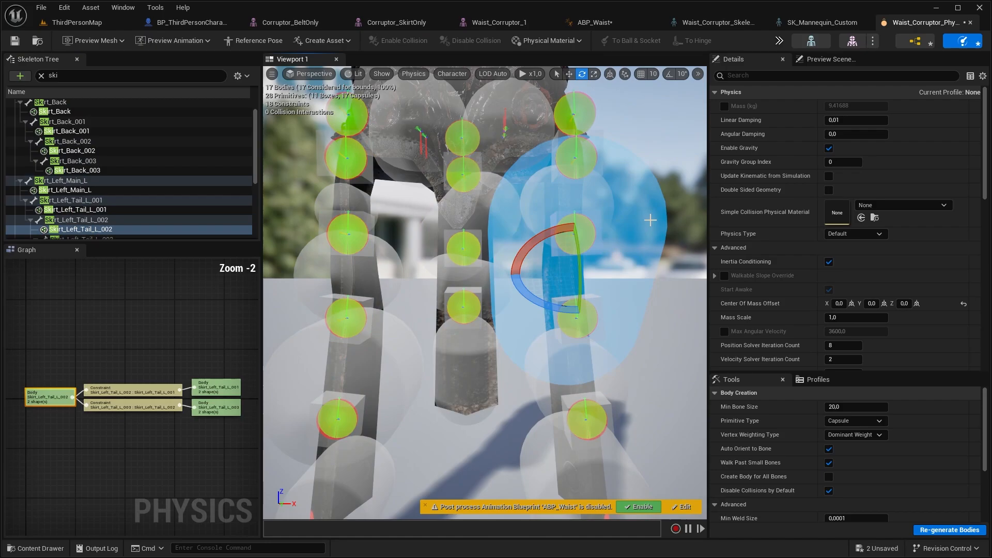
key(Delete)
click(618, 210)
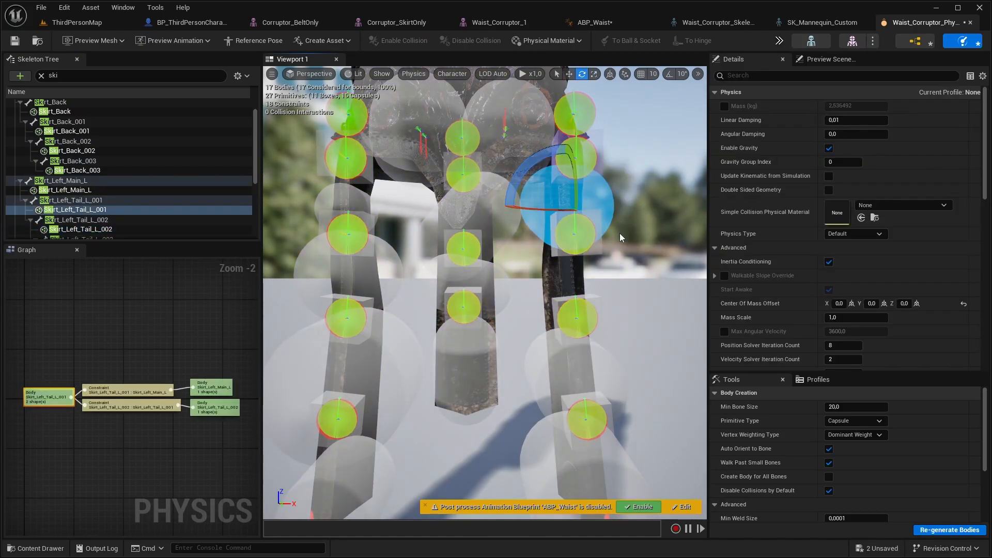
click(613, 361)
key(Delete)
click(610, 460)
key(Delete)
click(398, 362)
key(Delete)
click(388, 448)
key(Delete)
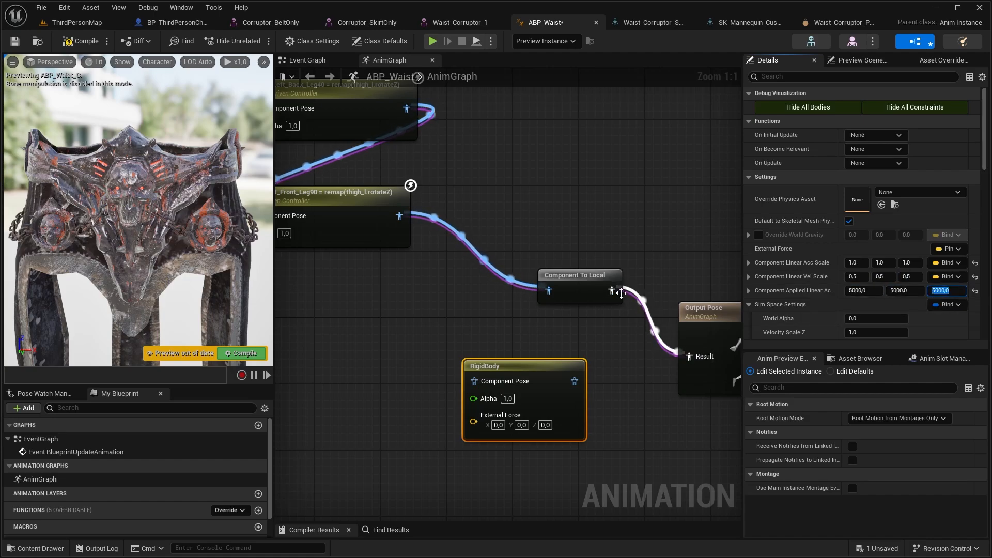
Set the Physics Type of the hanging skirt bodies to Simulated
right_drag(621, 293, 579, 243)
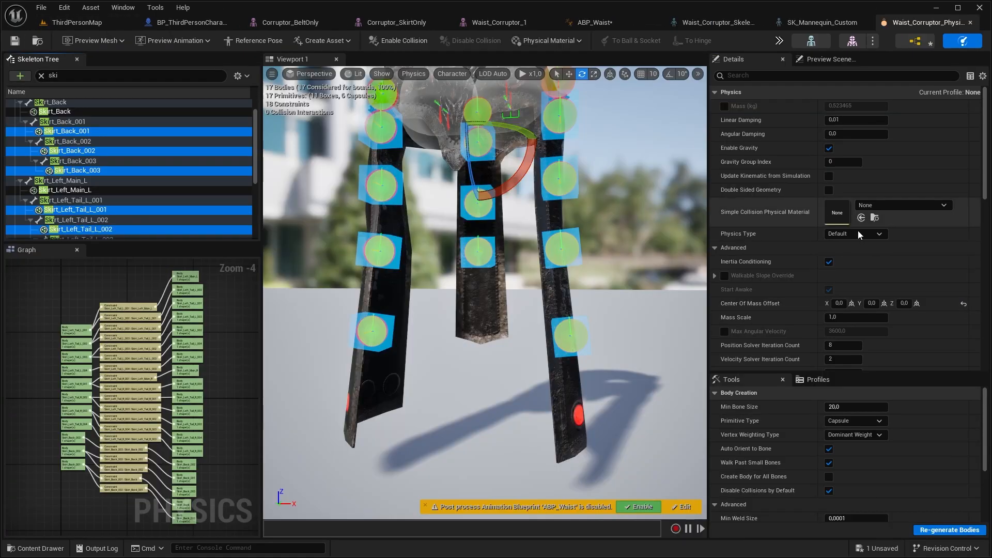
click(859, 233)
click(857, 258)
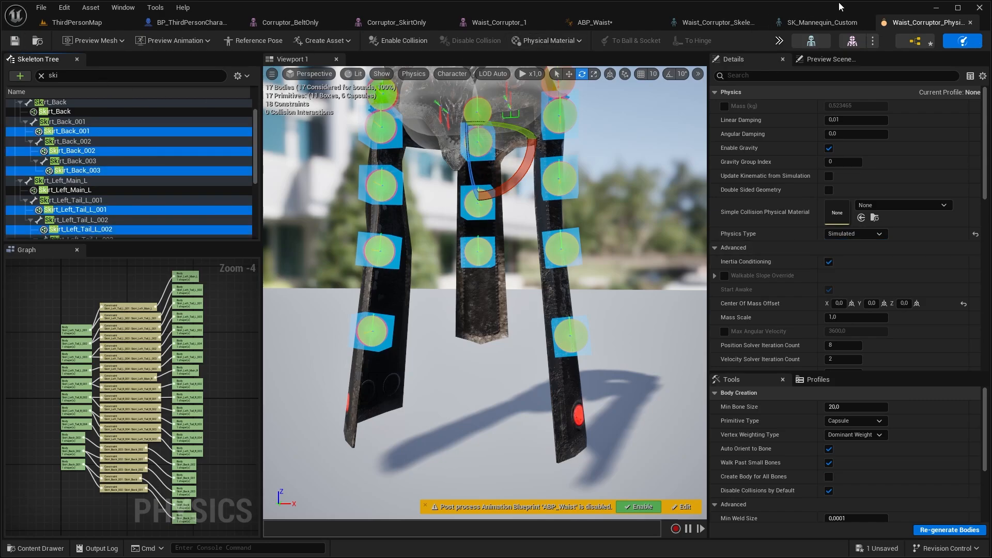
Compile ABP_Waist and play-test the skirt's motion on the character in ThirdPersonMap
click(610, 23)
click(71, 42)
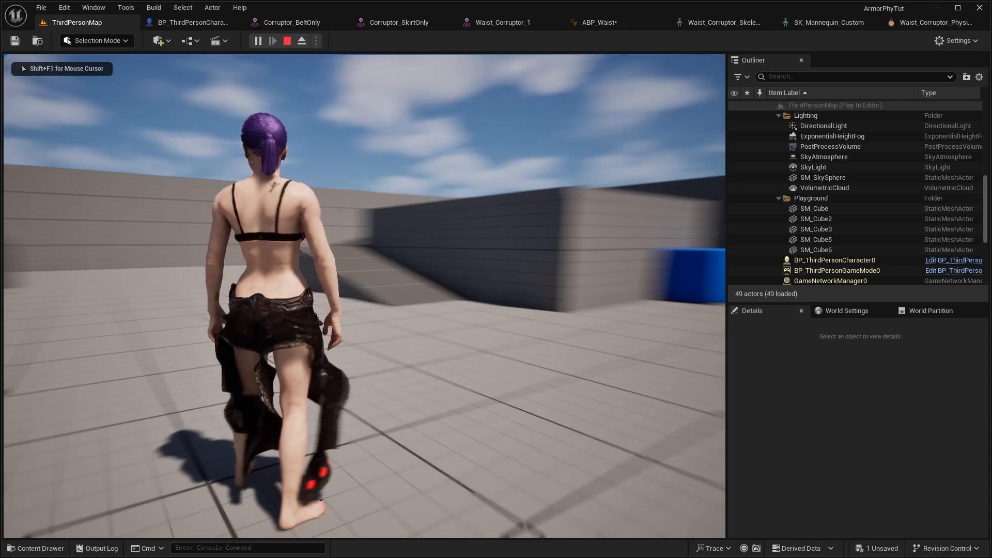
key(a)
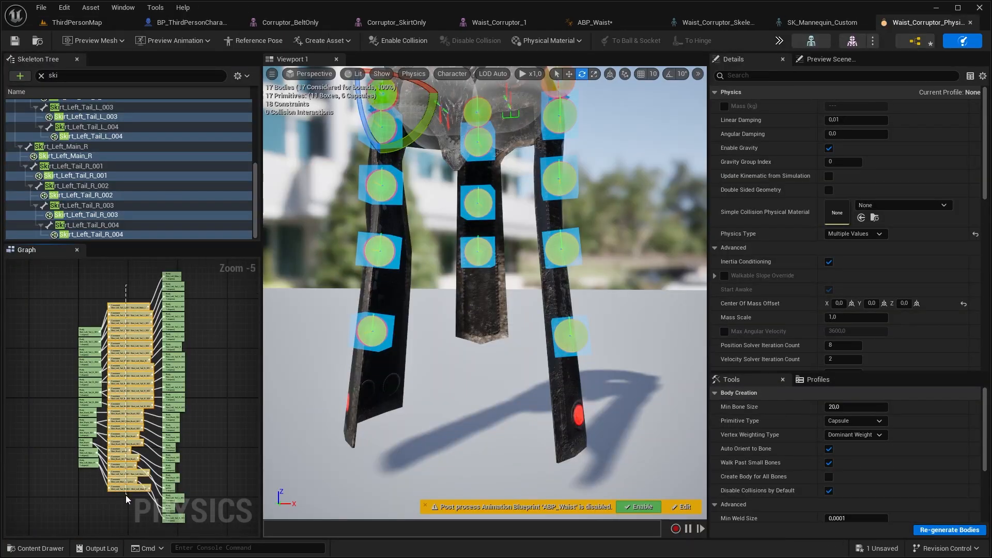
Set Swing 1, Swing 2 and Twist Motion to Limited on all skirt constraints of the physics asset
drag(127, 499, 128, 499)
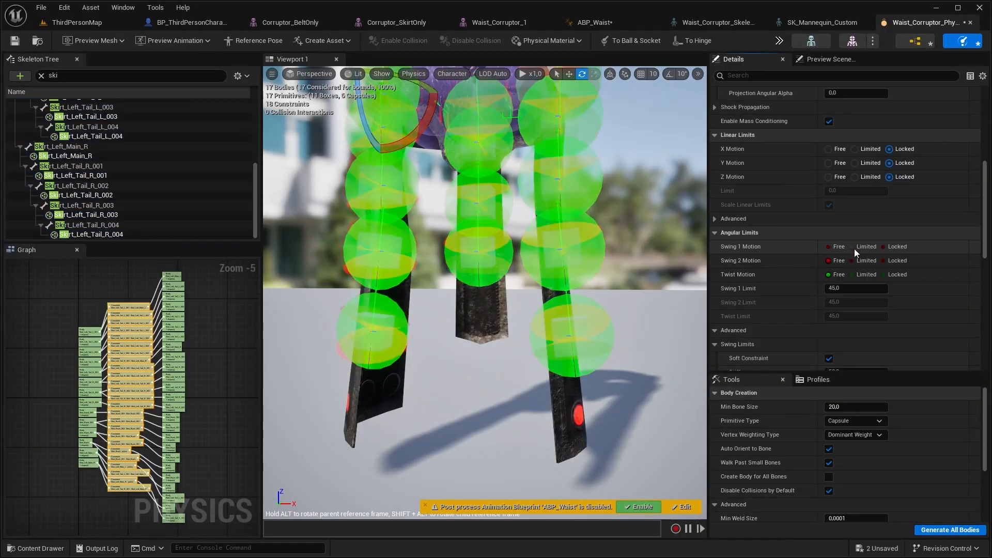
click(852, 247)
click(851, 260)
click(852, 275)
Set the skirt constraints' Swing 1 Limit to 25, Swing 2 Limit to 0 and Twist Limit to 15
click(847, 288)
text(25)
key(Return)
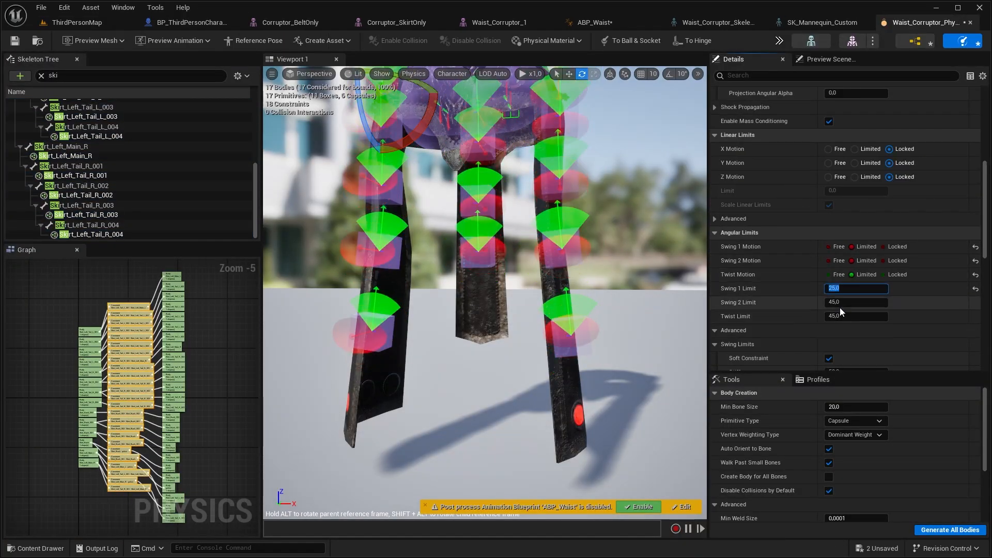
click(841, 304)
text(0)
key(Return)
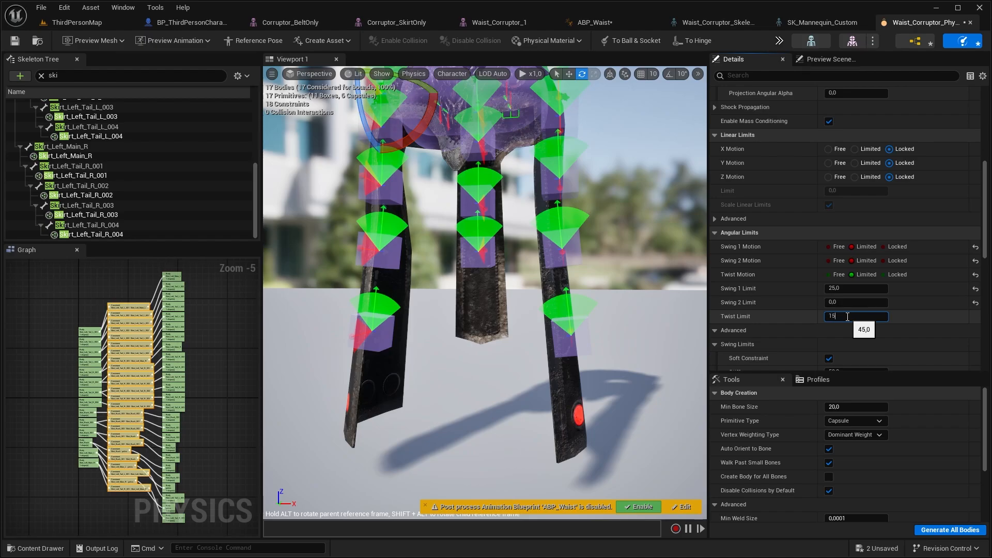
click(847, 316)
text(15)
key(Return)
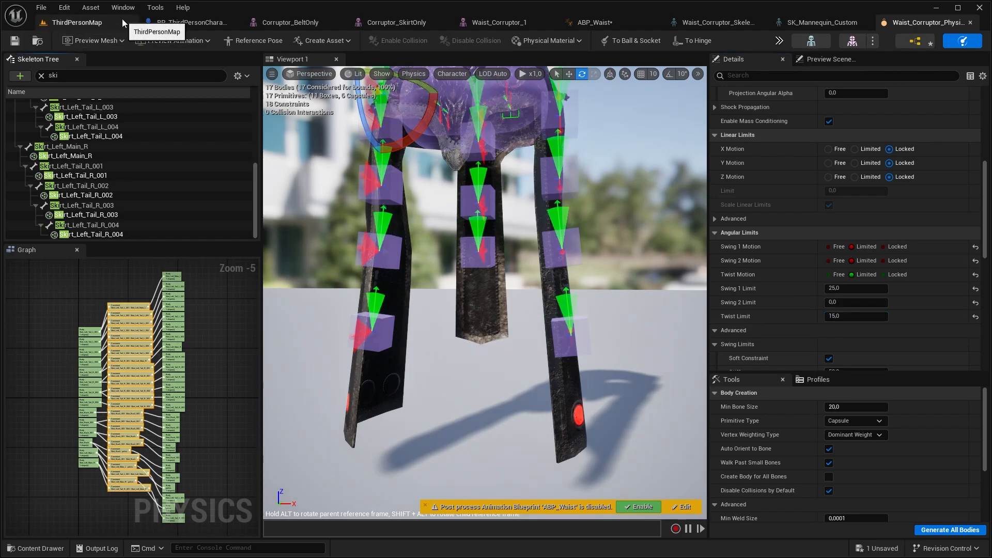
Play-test the constrained skirt tails in ThirdPersonMap by moving the character in several directions
click(122, 18)
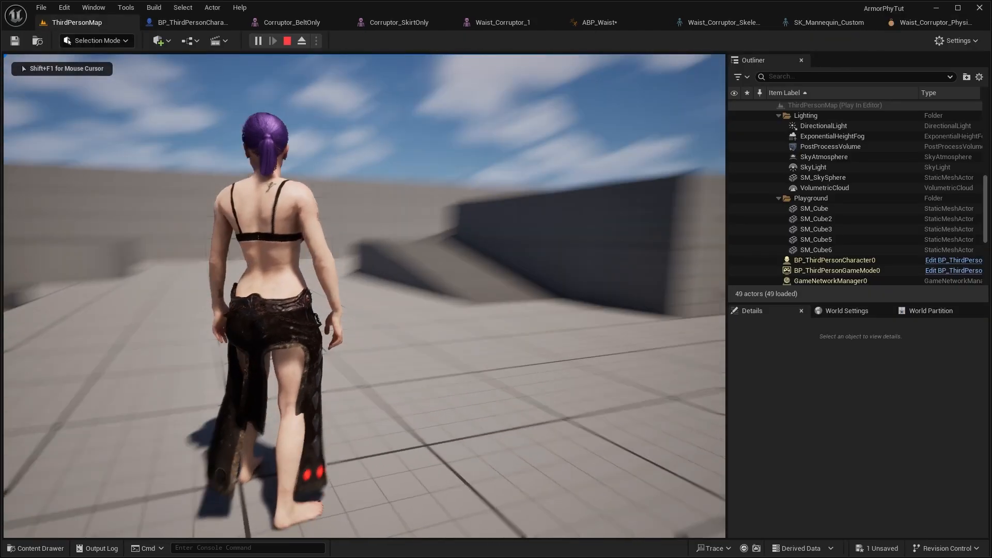
key(d)
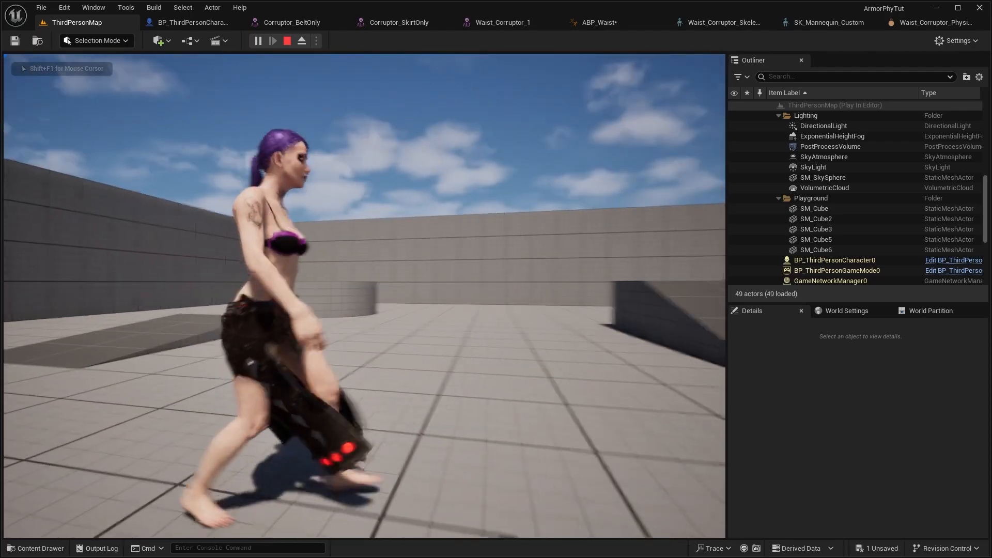
key(s)
key(d)
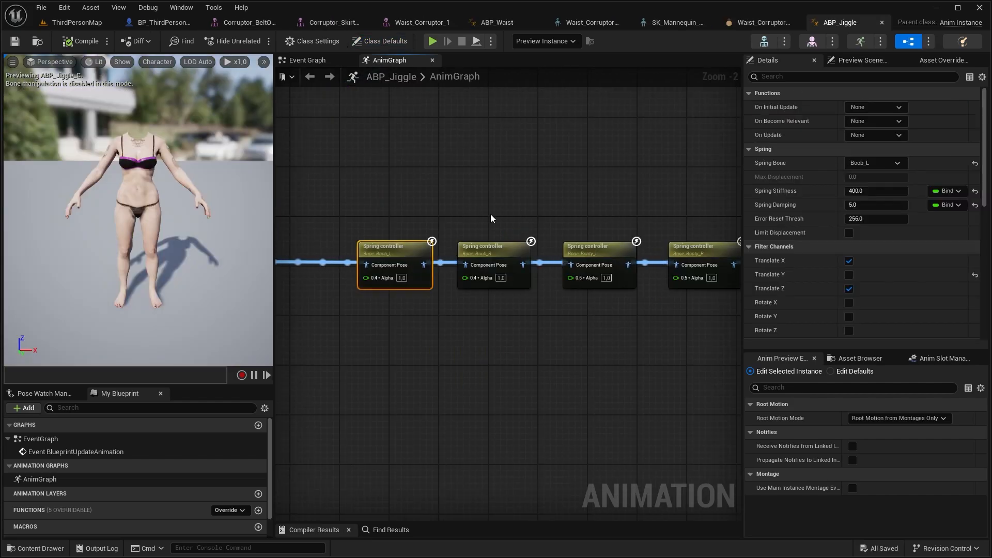
Select the Booty_L and Booty_R Spring controller nodes together in ABP_Jiggle's AnimGraph
right_drag(491, 219, 315, 216)
click(408, 246)
scroll(495, 197, up, 1)
right_drag(494, 197, 469, 193)
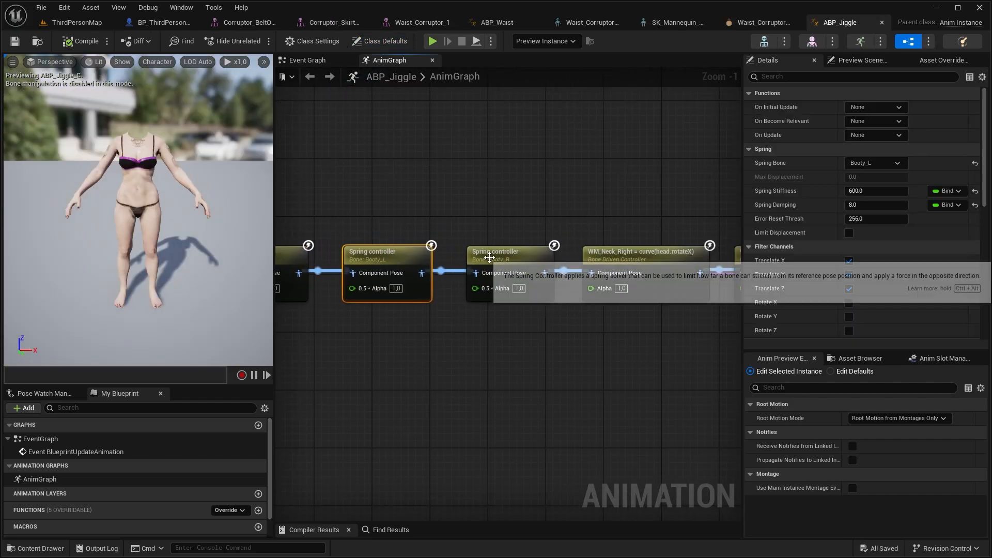
ctrl+click(489, 257)
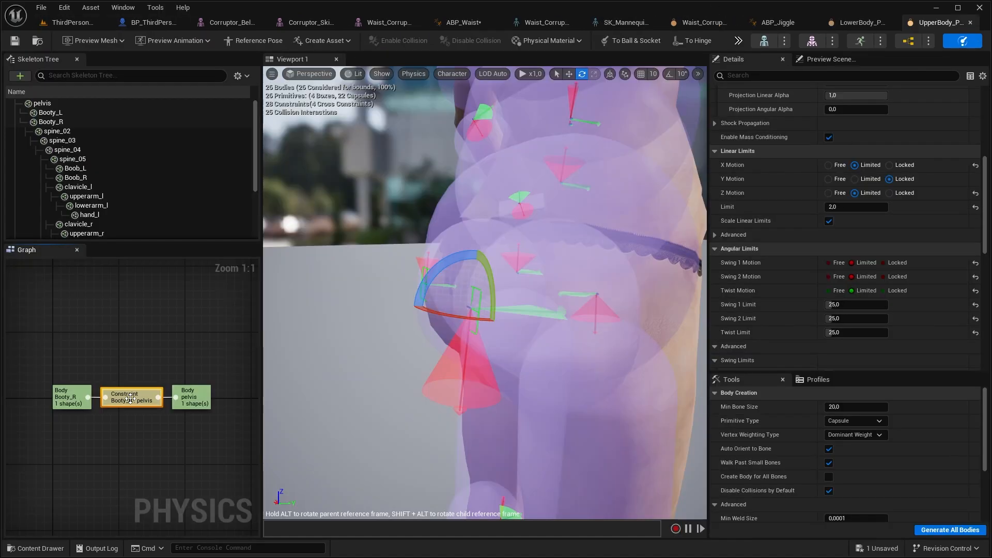
Copy the Booty_R to pelvis constraint properties from the UpperBody physics asset and paste them onto the matching Waist_Corruptor constraint
right_click(132, 402)
click(207, 251)
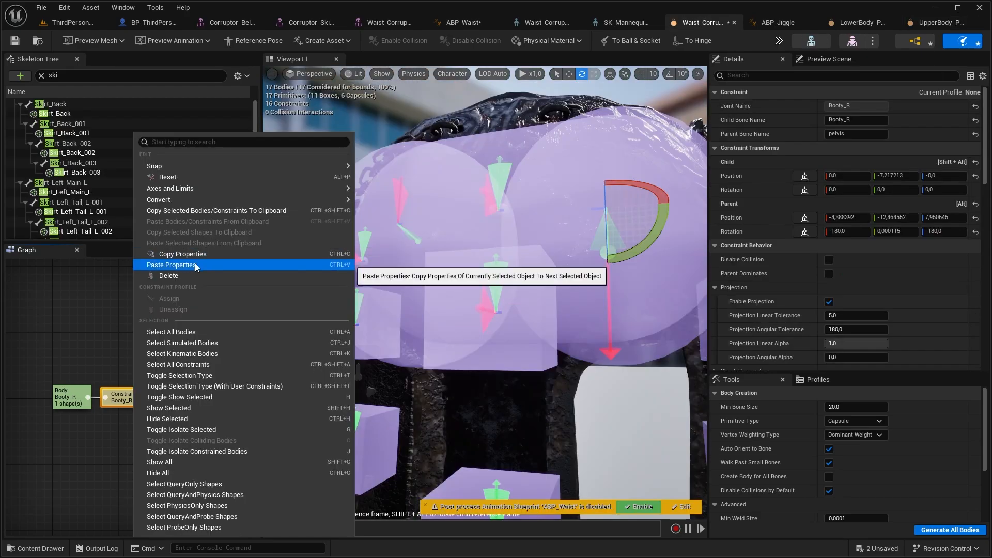
click(196, 265)
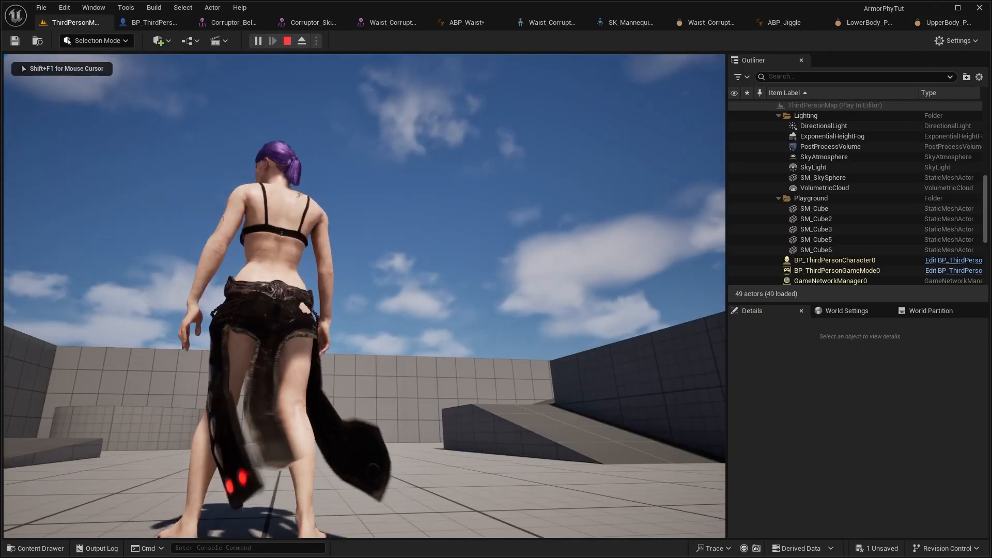
Play-test the waist armor by running the character from side to side and viewing it from a low angle
key(d)
key(a)
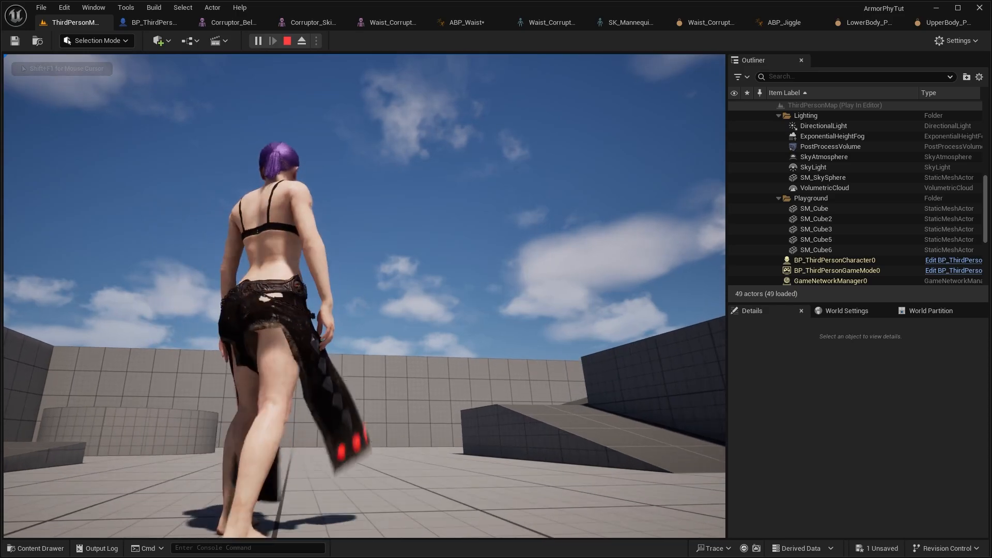
key(d)
key(a)
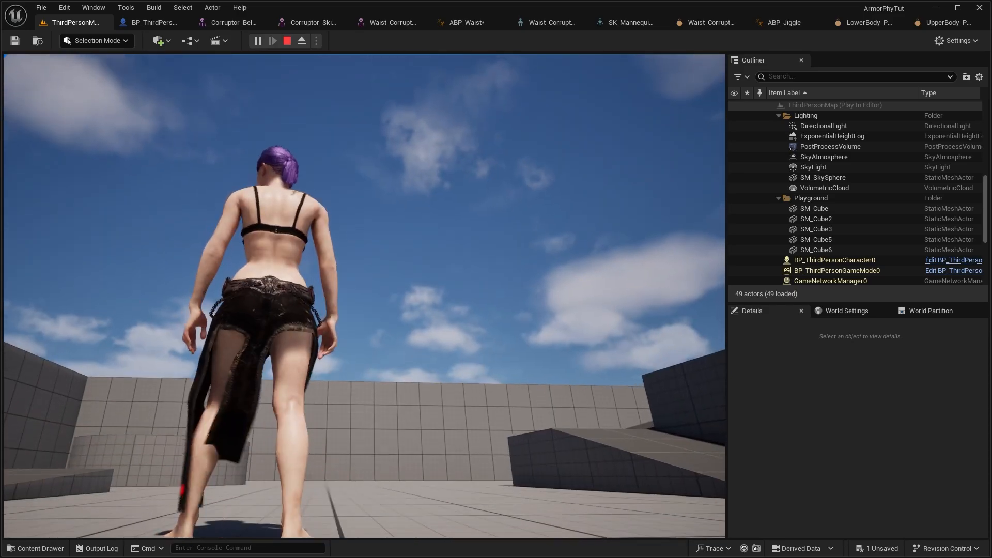
key(a)
key(d)
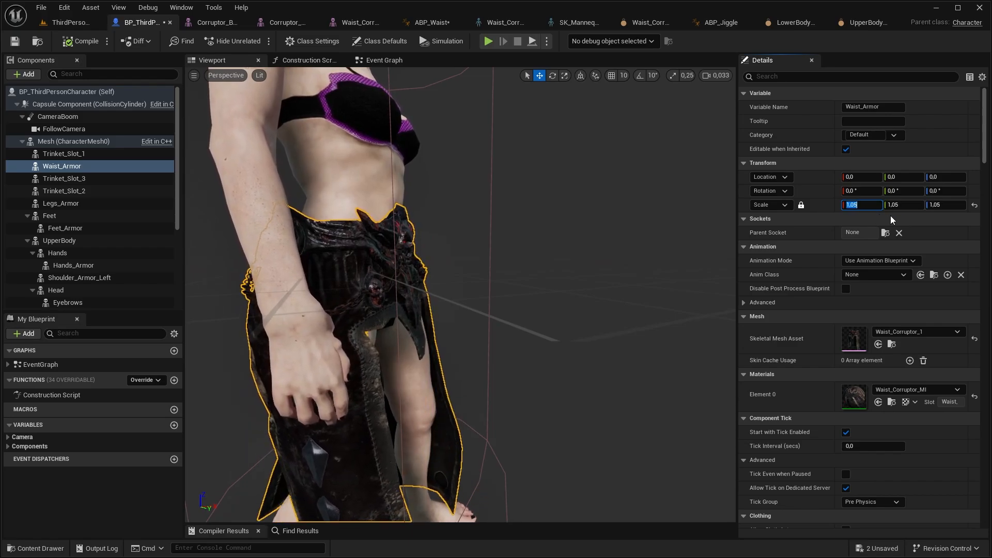
Unlock the proportional scale of Waist_Armor in BP_ThirdPersonCharacter and play-test the armor's fit and skirt motion
click(801, 206)
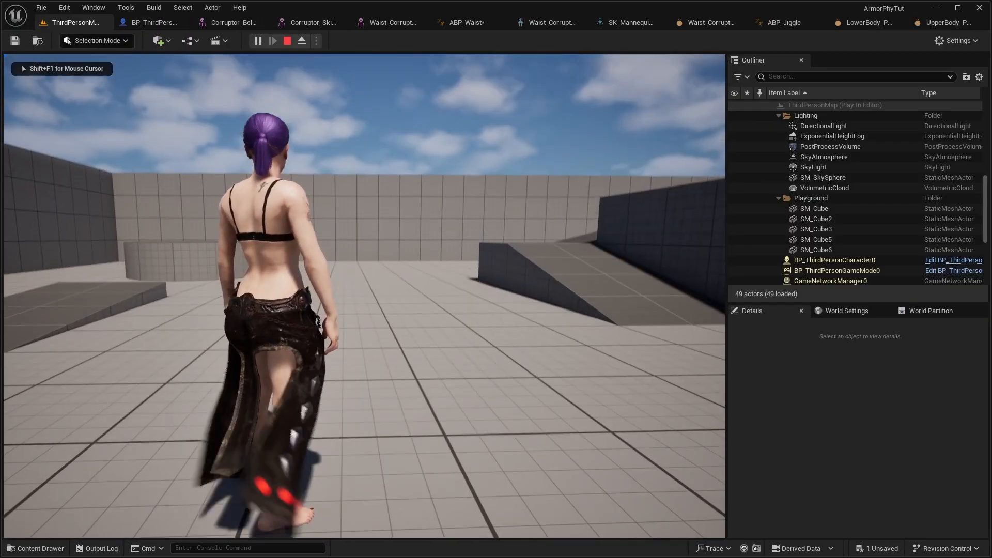
key(w)
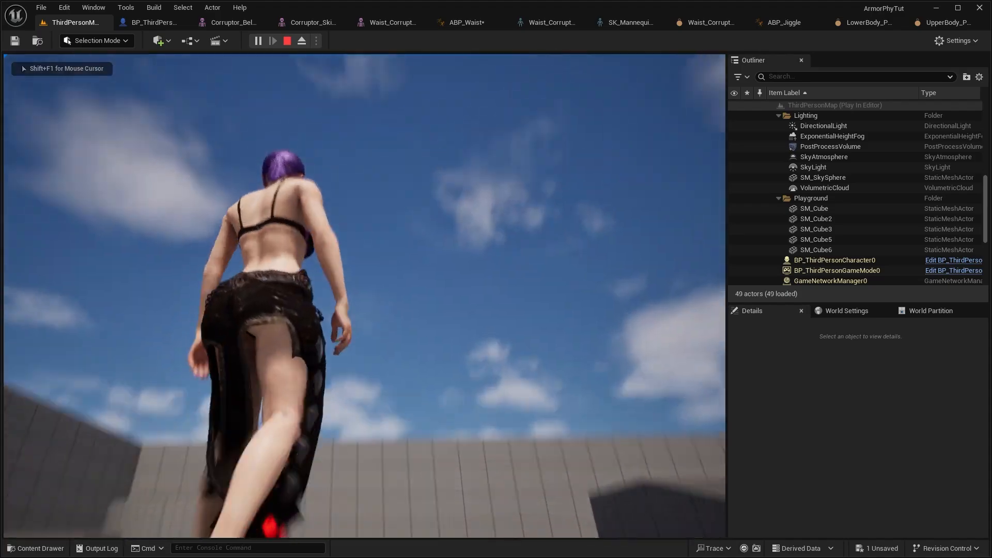
key(w)
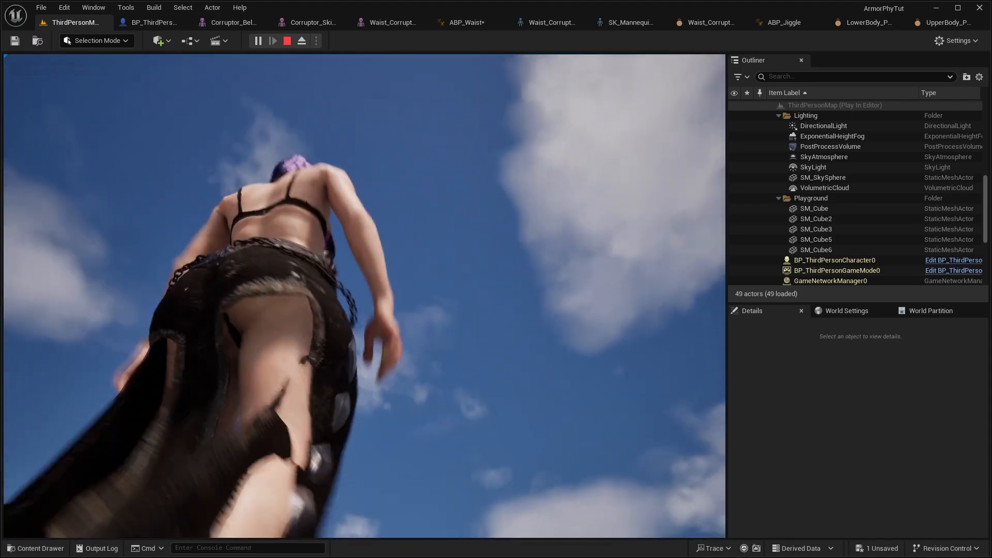
key(d)
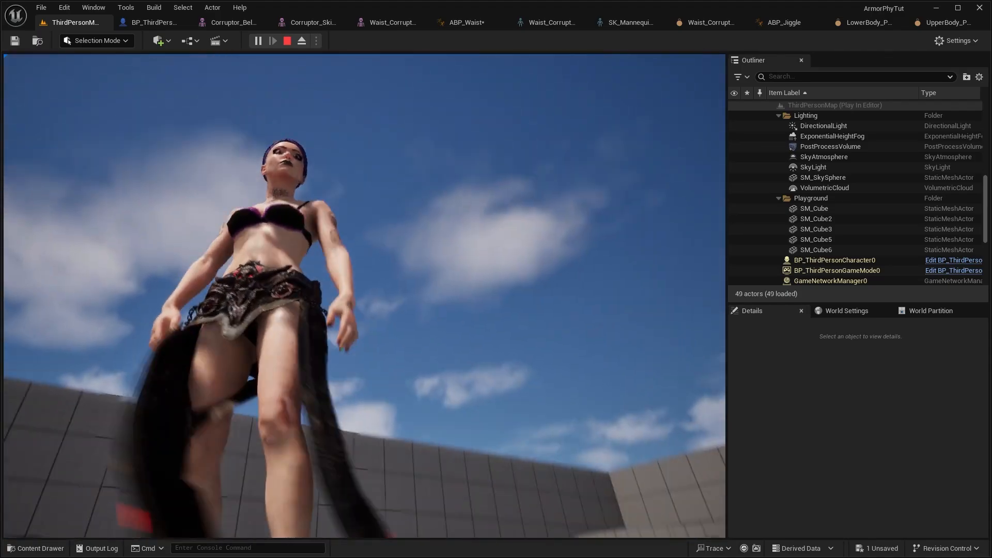
key(a)
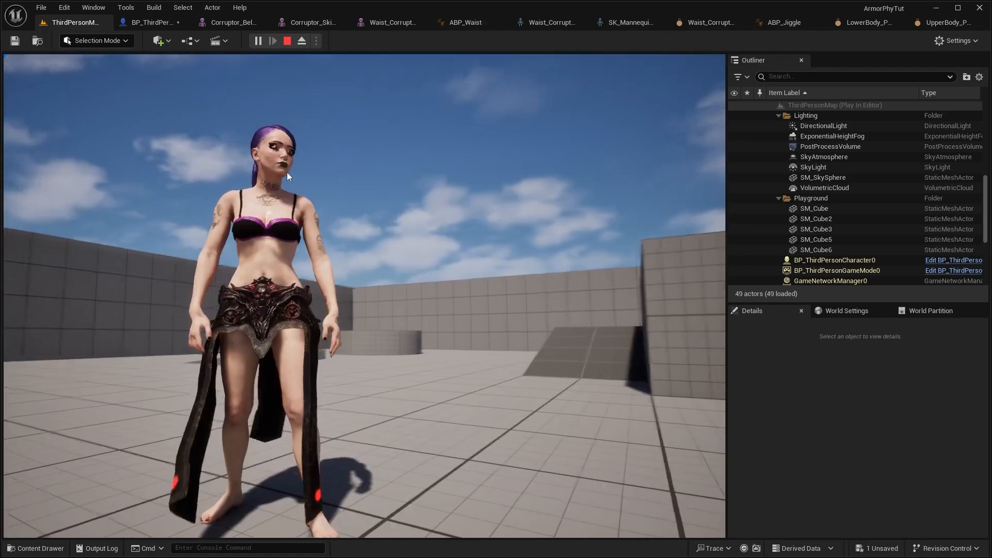
Eject from the character during play and examine the waist armor with the viewport's Collision display
key(F8)
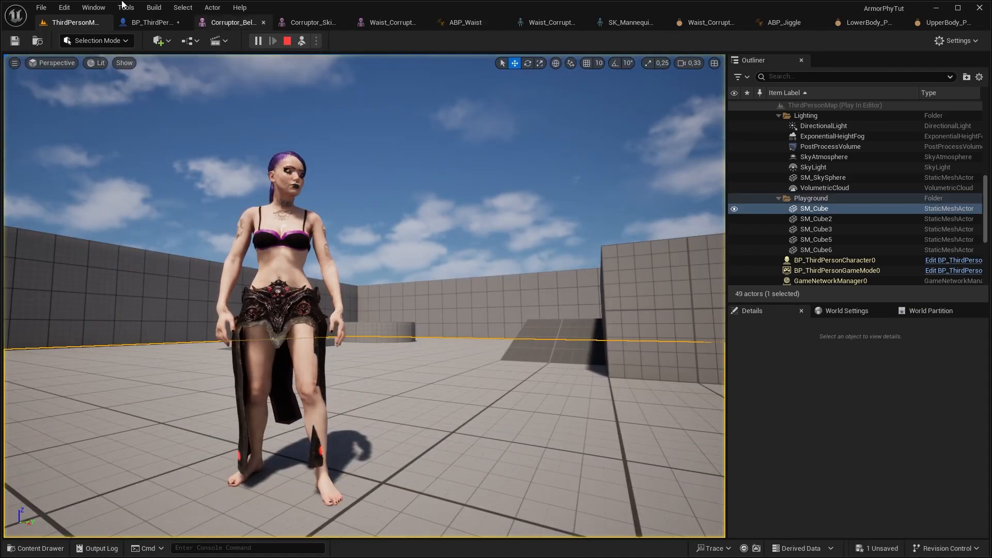
click(125, 62)
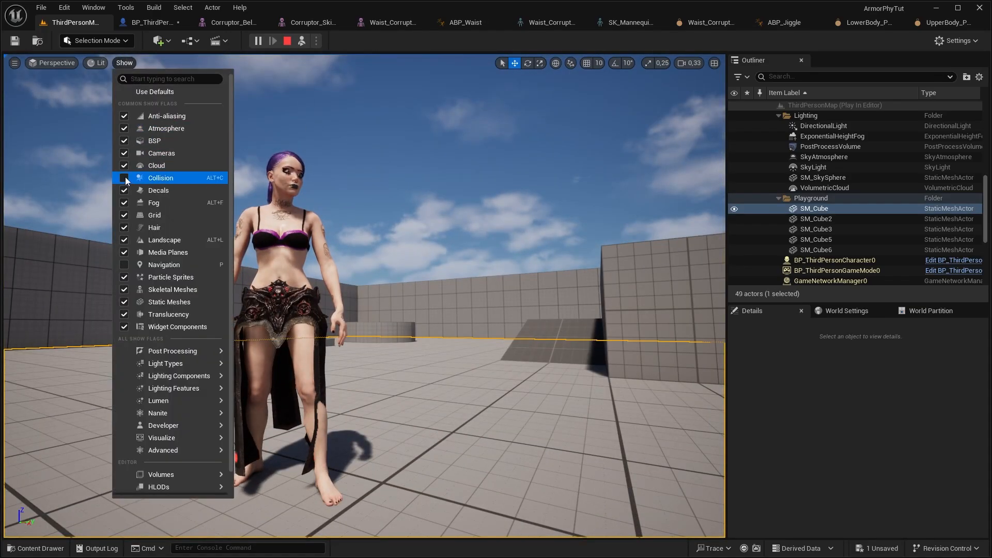
right_drag(422, 211, 404, 176)
right_drag(532, 218, 304, 345)
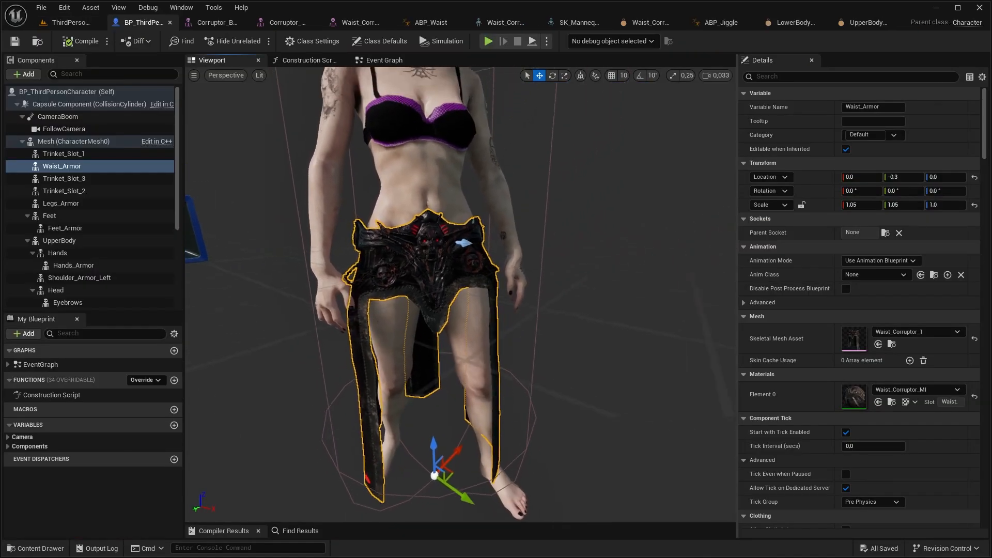
Set Waist_Armor's collision preset to Armor and review the collision responses of the character's Mesh component
scroll(858, 206, down, 10)
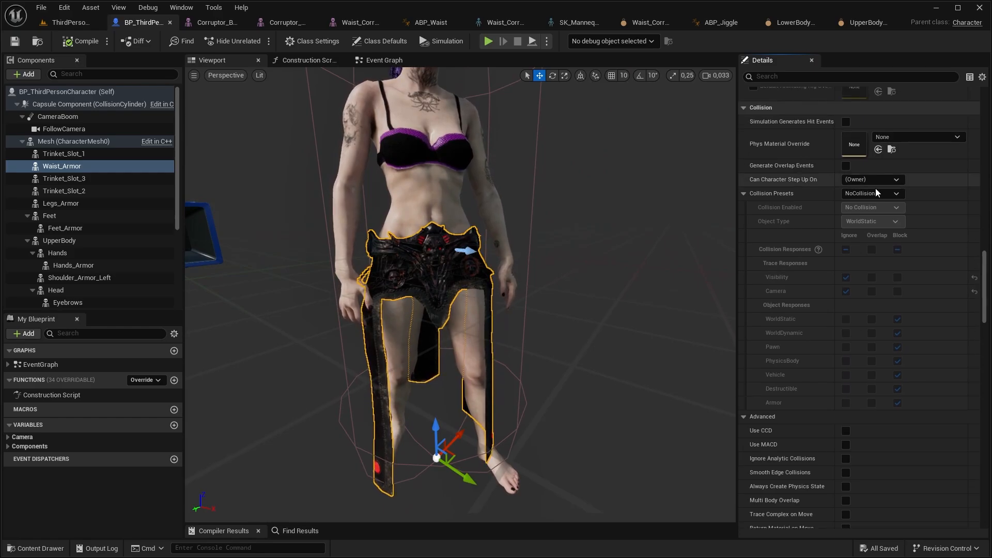
click(870, 194)
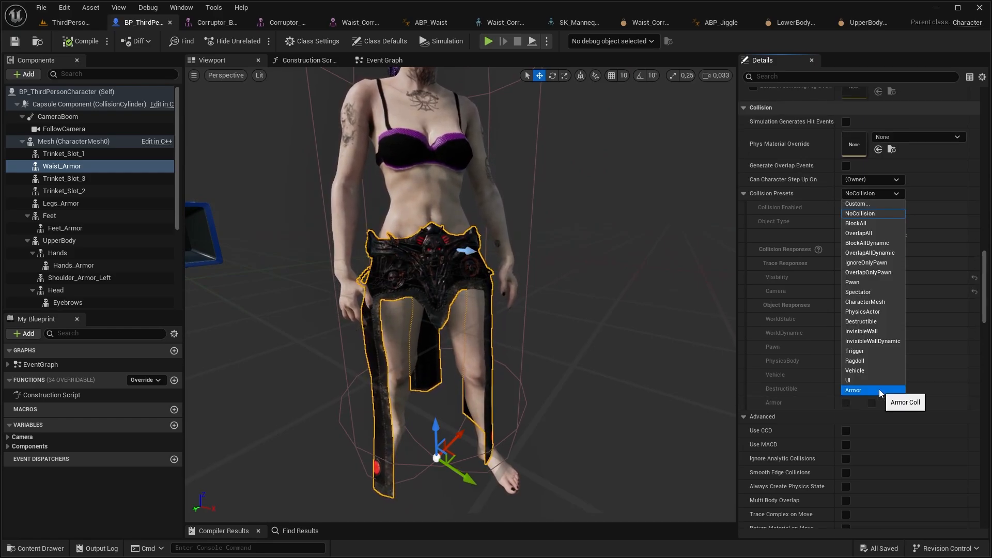
click(879, 390)
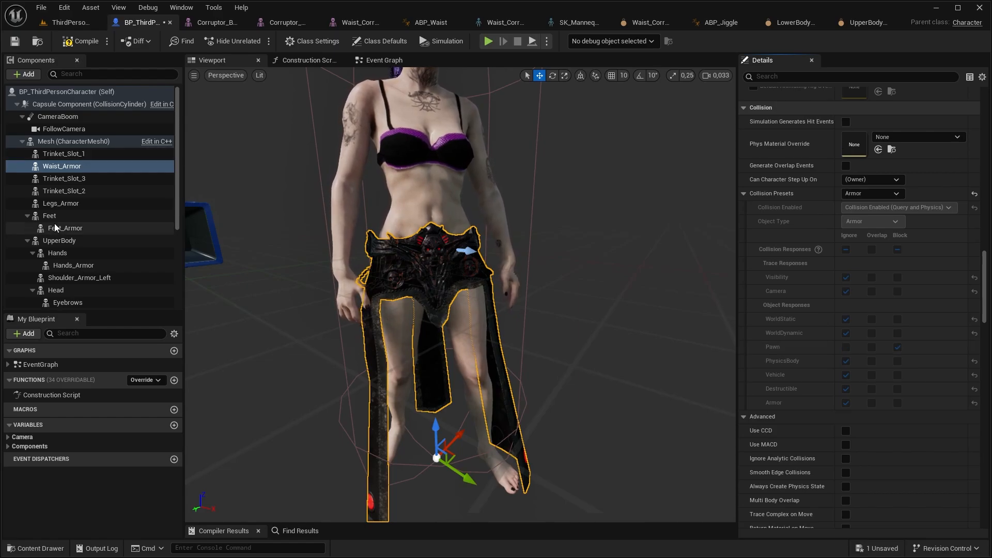
click(70, 143)
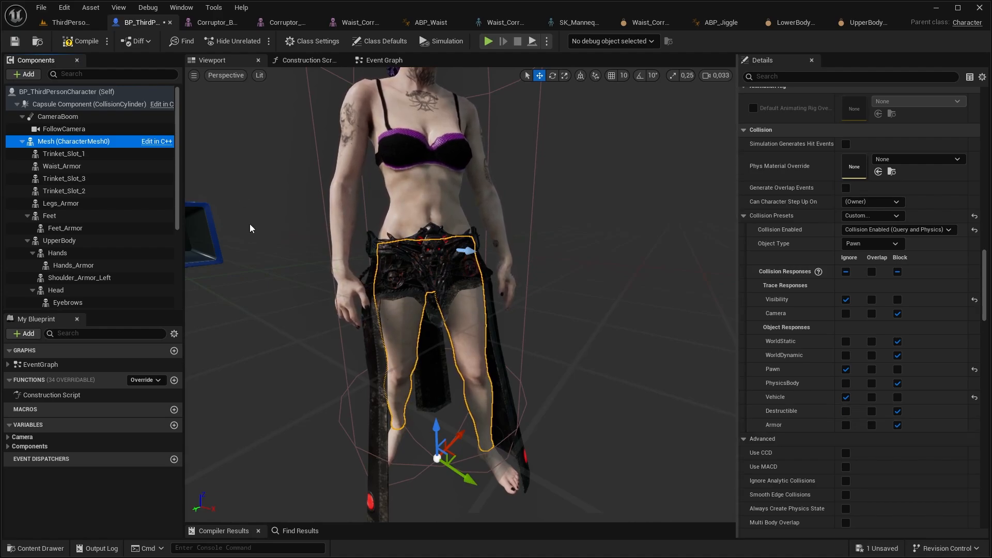
Play-test the waist armor, eject from the character and examine the skirt's collision shapes up close
key(alt+p)
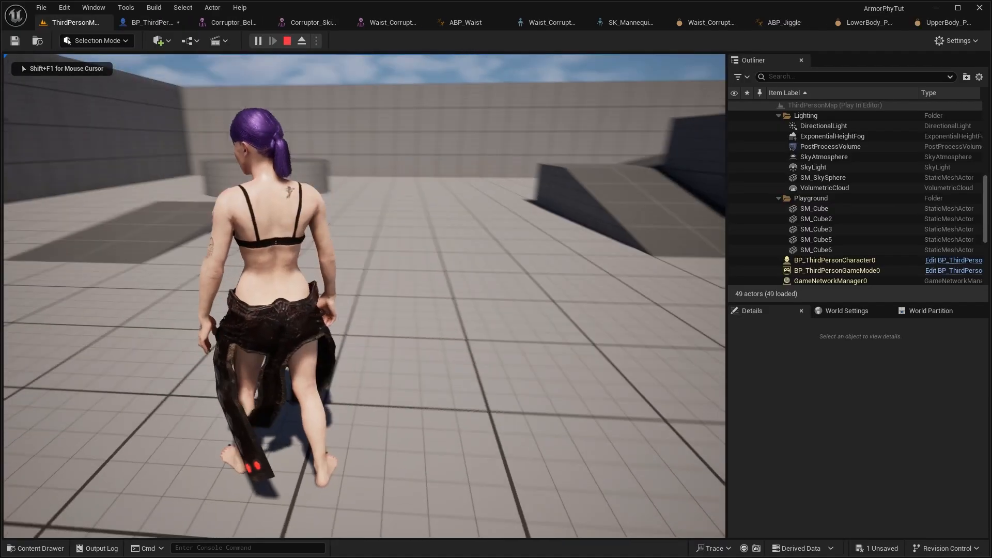
key(w)
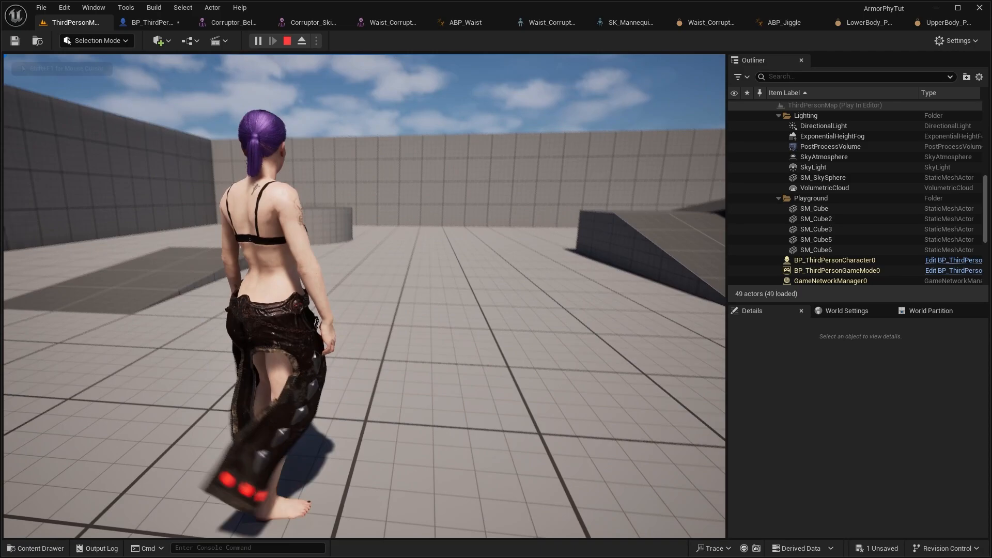
key(F8)
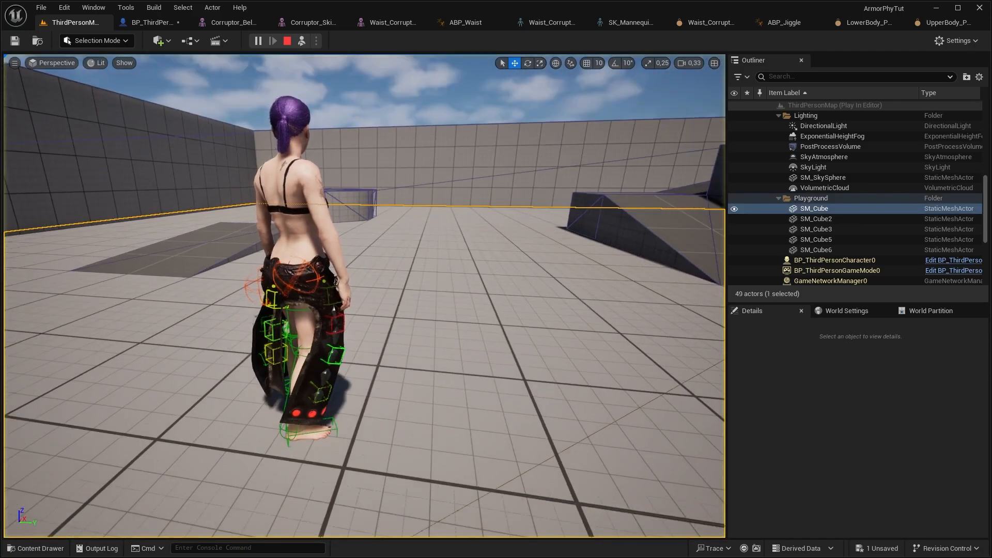
scroll(365, 296, up, 5)
mouse_move(323, 118)
right_down()
mouse_move(356, 82)
mouse_move(323, 117)
right_up()
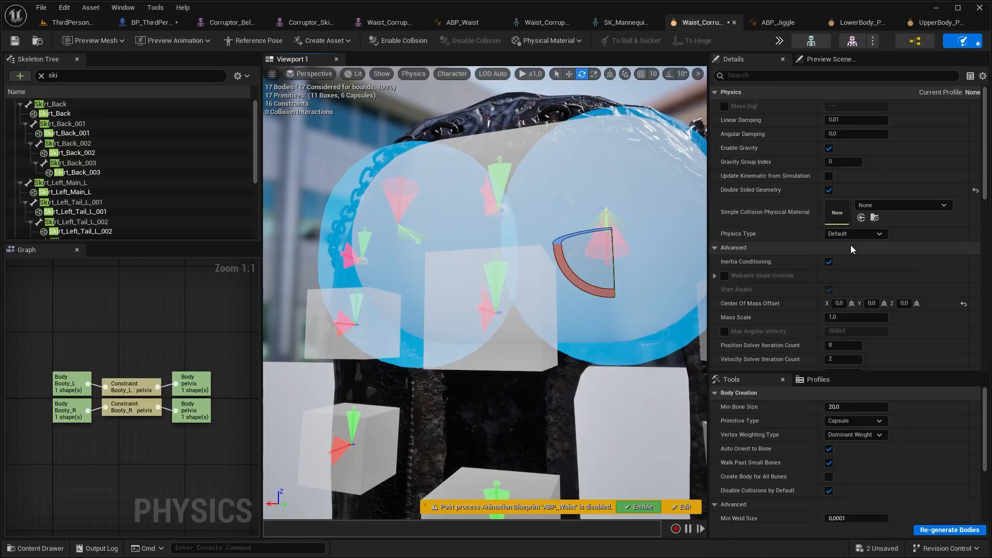
Multi-select the side skirt tail bodies in the Waist_Corruptor physics asset and scale them to follow the tails
click(111, 20)
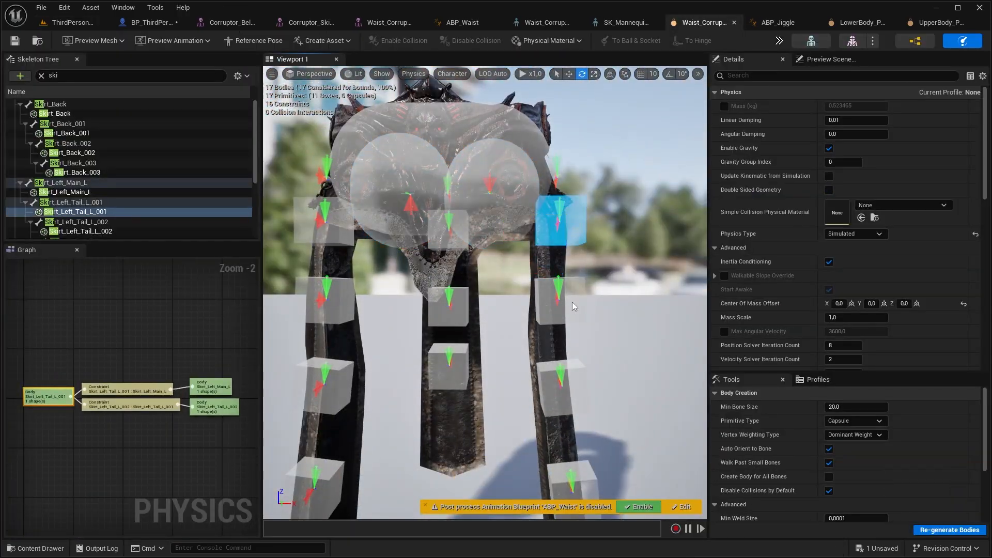
ctrl+click(559, 309)
ctrl+click(559, 396)
ctrl+click(574, 495)
ctrl+click(324, 230)
Select the Skirt_Back_001, Skirt_Back_002 and Skirt_Back_003 bodies together and widen them across the back panel
click(489, 366)
ctrl+click(491, 272)
ctrl+click(489, 155)
drag(491, 116, 506, 115)
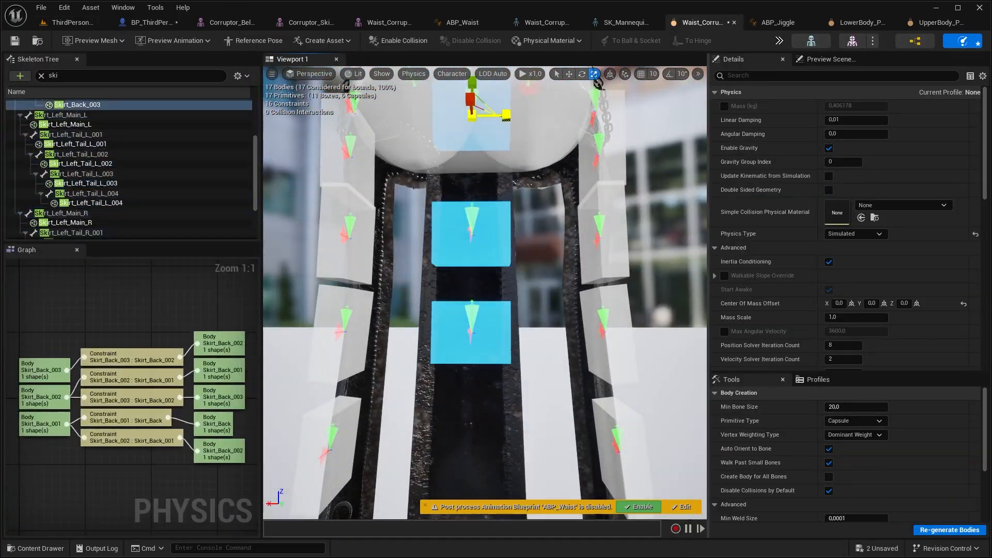
Move the Skirt_Back_003 body and its constraint down along the skirt's back panel
scroll(471, 292, down, 3)
click(471, 320)
ctrl+click(132, 399)
key(w)
drag(471, 266, 470, 344)
Reposition the Skirt_Back_002 and Skirt_Back_001 bodies along the back panel together with their constraints
click(469, 248)
ctrl+click(140, 387)
ctrl+click(148, 408)
drag(470, 233, 470, 222)
click(469, 150)
ctrl+click(132, 387)
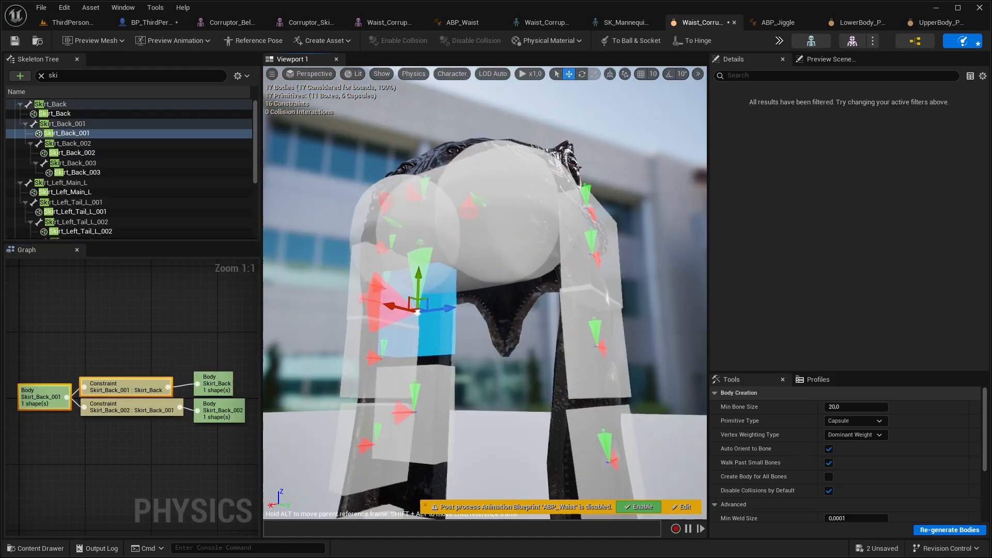
Scale the upper and middle back skirt bodies, including Skirt_Back_002, to fill the gaps along the back panel
click(55, 113)
key(r)
click(463, 233)
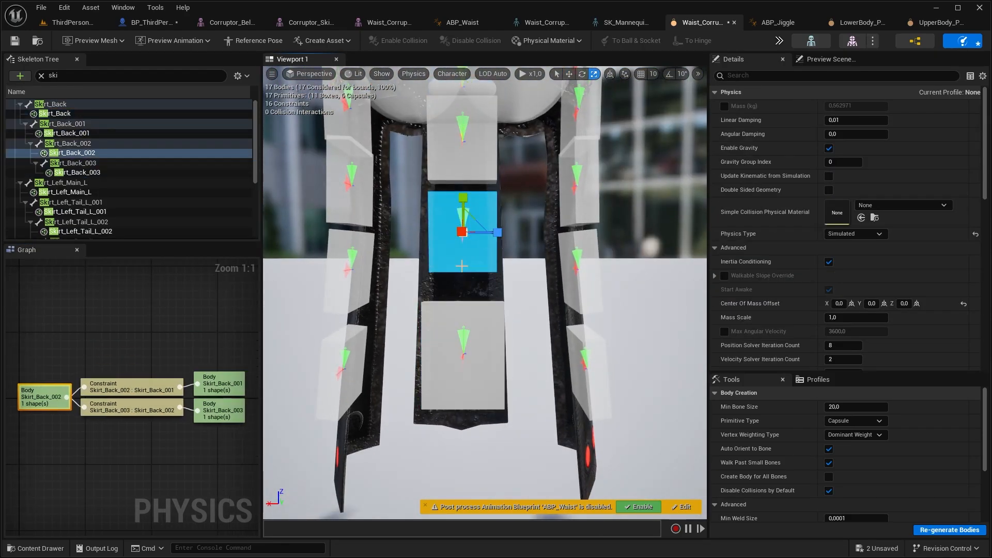
Reposition the lower left and right skirt tail bodies, including Skirt_Left_Tail_L_004, to line up with the tails
key(w)
click(380, 370)
click(382, 202)
click(588, 268)
click(587, 351)
click(380, 369)
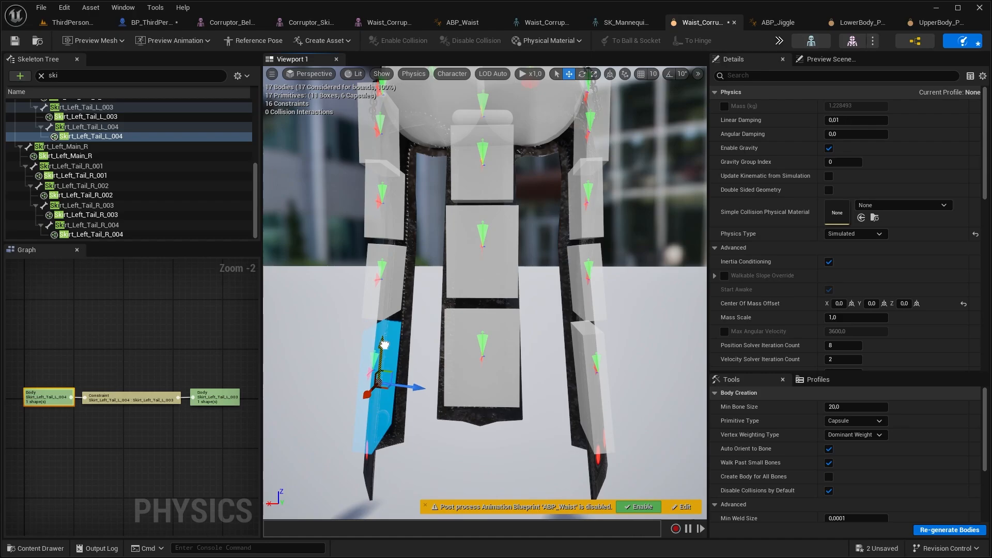
Resize the lower tail body and move the constraint between Skirt_Left_Tail_R_003 and Skirt_Left_Tail_R_004 along the tail
click(133, 394)
ctrl+click(133, 406)
click(465, 331)
key(r)
click(455, 331)
key(w)
drag(459, 276, 459, 290)
click(469, 289)
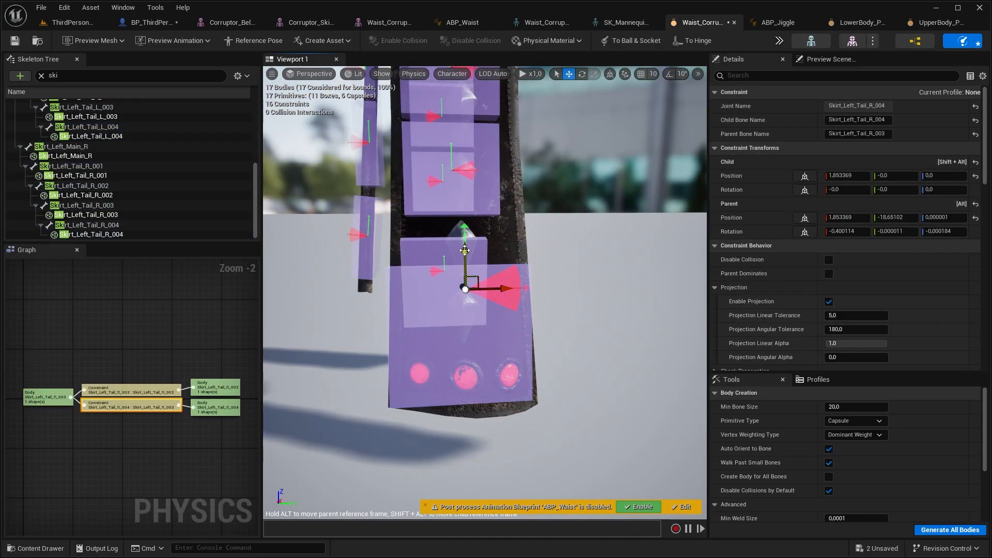
Scale the tail bodies to the tails' width and reposition the remaining ones, including Skirt_Left_Tail_L_002
click(488, 192)
key(r)
drag(488, 187, 508, 189)
click(448, 227)
click(420, 196)
click(458, 136)
right_drag(458, 137, 407, 197)
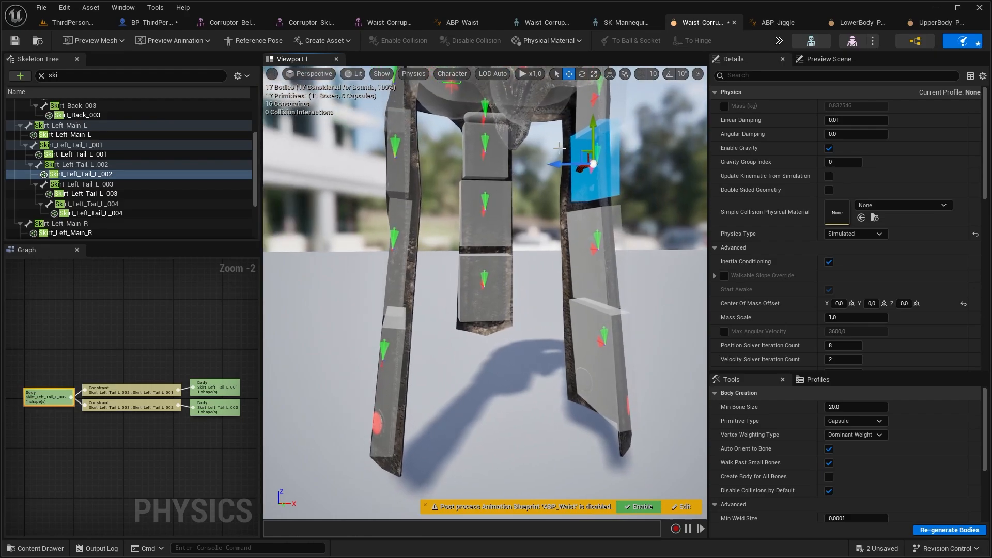
Save the physics asset and play-test the refitted skirt by running the character away from and toward the camera
key(ctrl+s)
click(73, 22)
click(257, 41)
click(311, 149)
key(w)
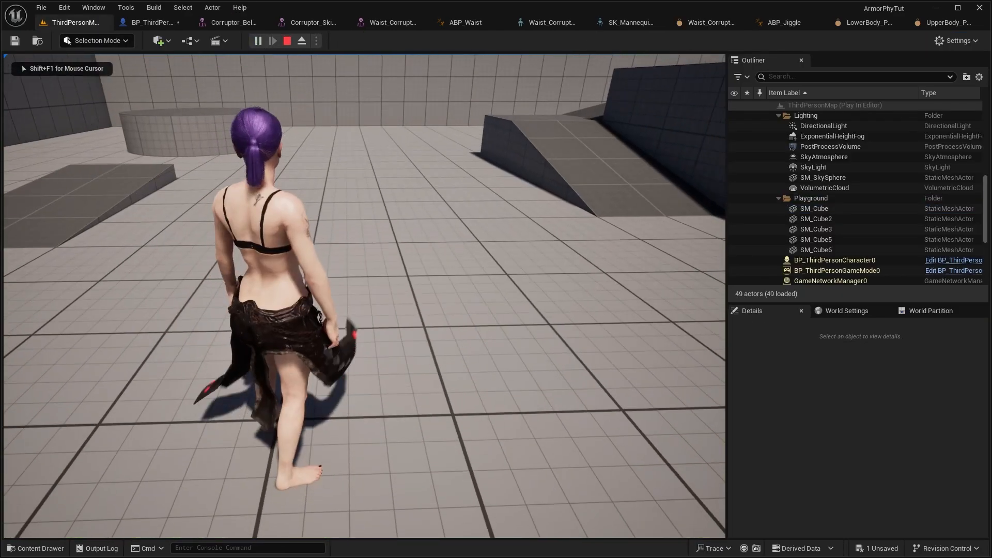
key(w)
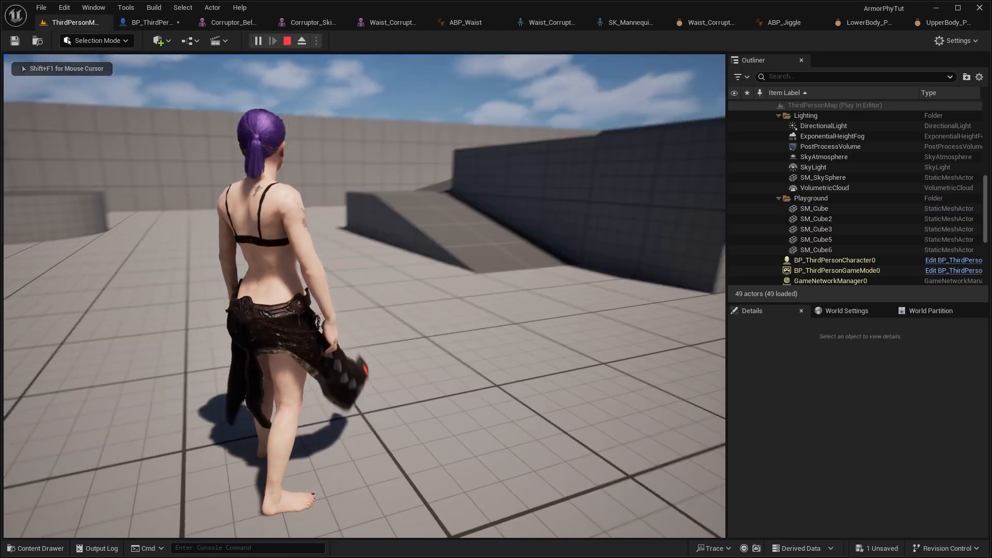
key(s)
key(s)
key(s)
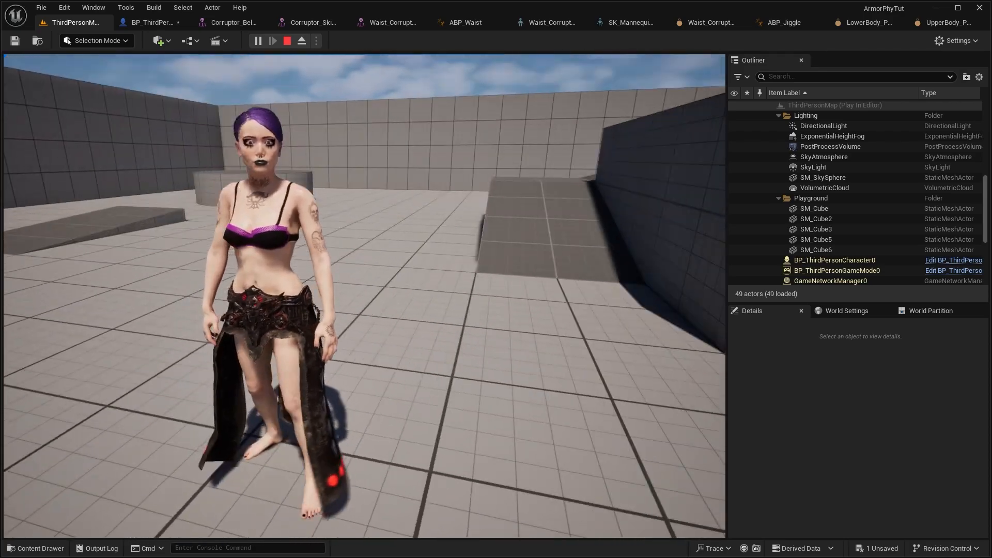
key(w)
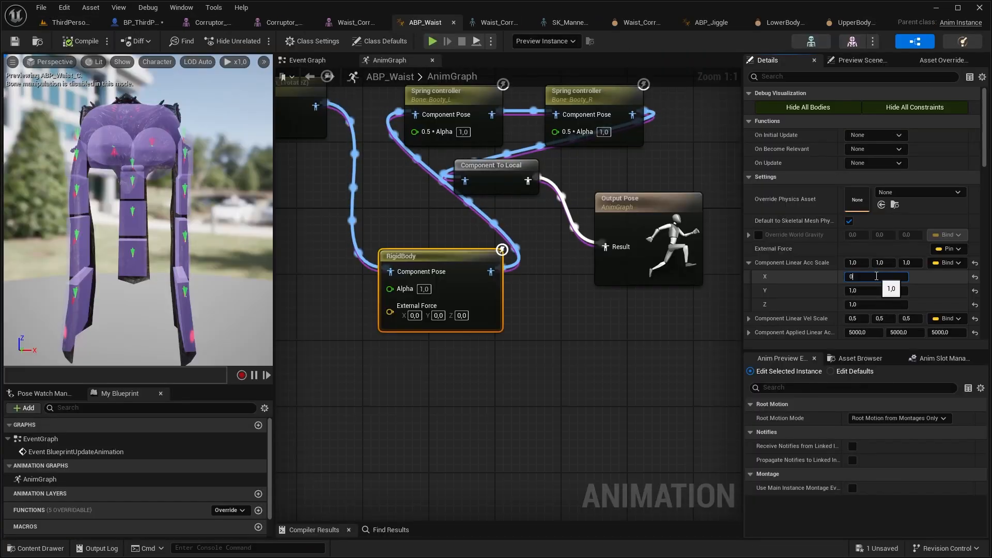
Set the ABP_Waist RigidBody node's Component Linear Acc Scale and Component Linear Vel Scale each to 0.5, 1.0, 0.5
click(749, 319)
scroll(867, 286, down, 1)
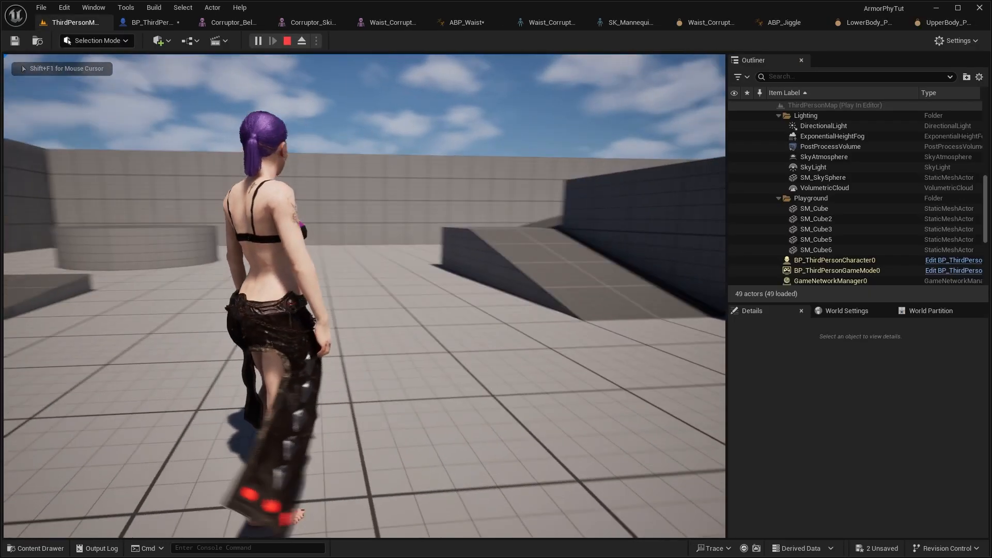
Play-test the skirt motion in both running directions, eject from the character and view the waist armor up close
key(s)
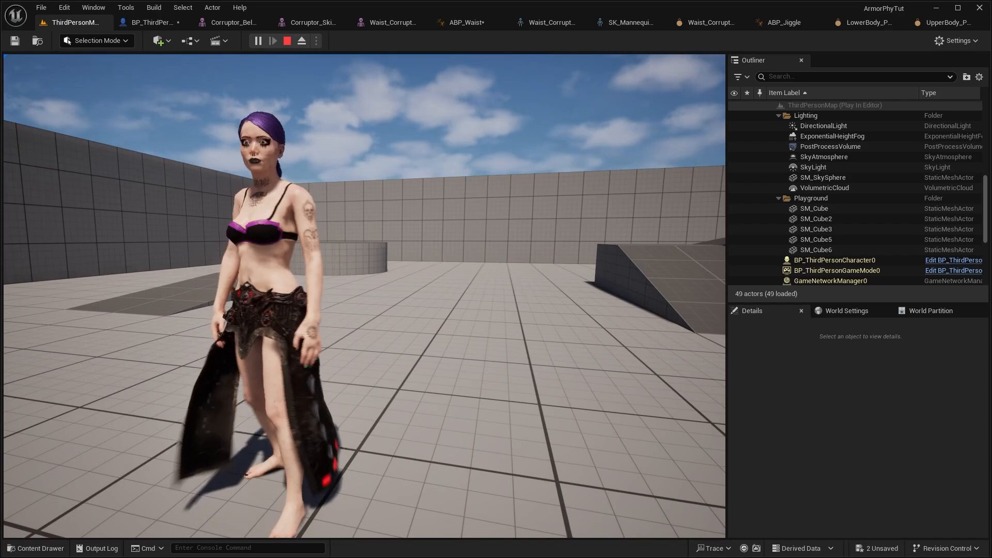
key(s)
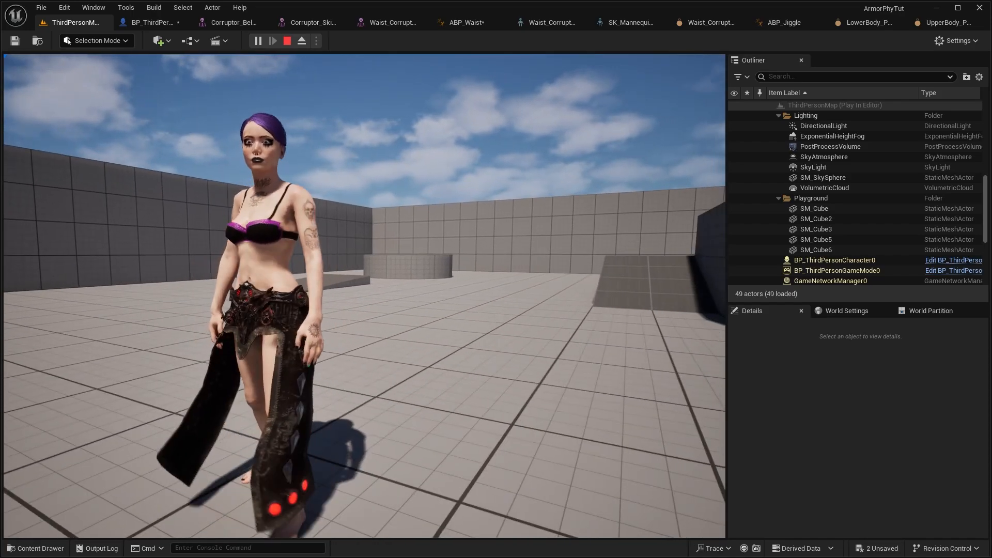
key(w)
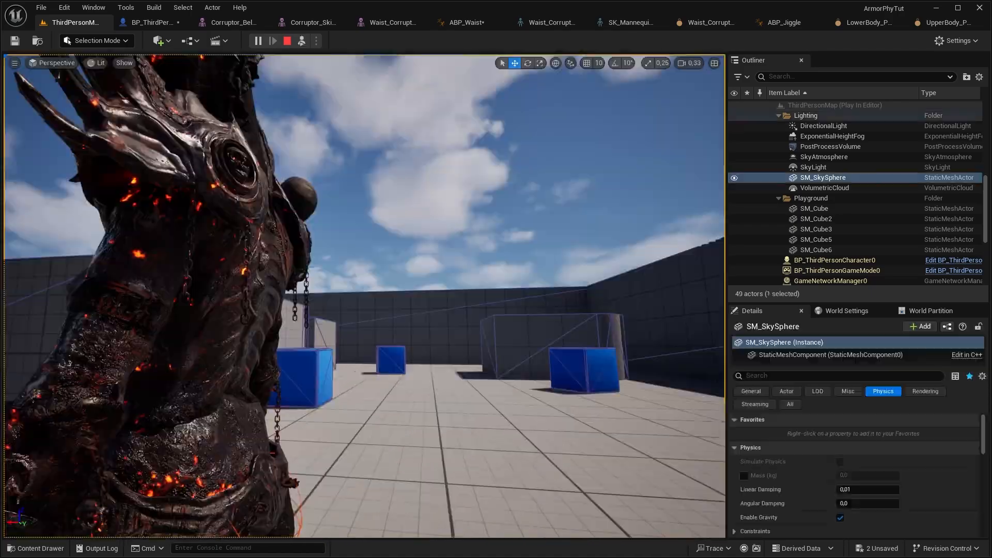
right_drag(364, 296, 204, 297)
key(d)
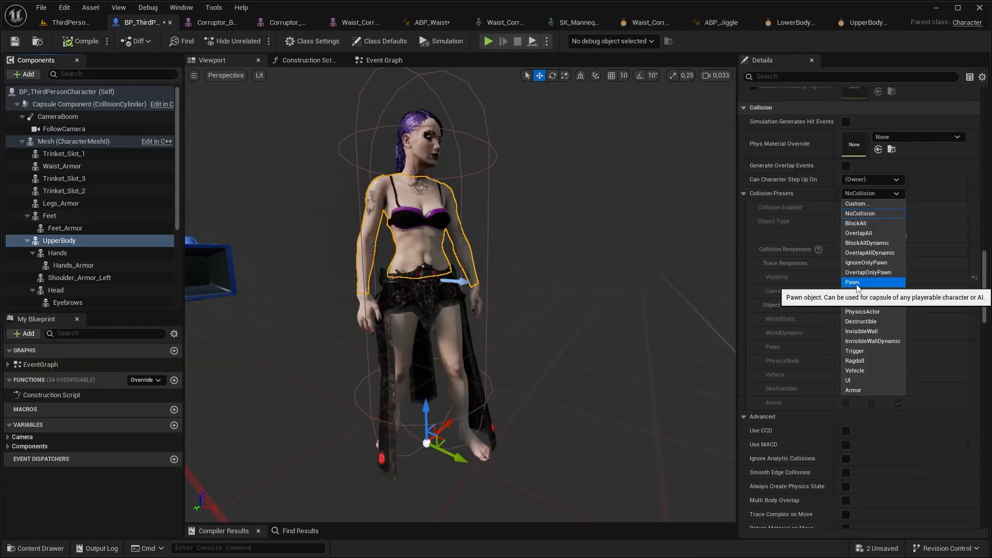
Set UpperBody's collision preset to Pawn and both shoulder armor components' presets to Armor, and return to the level
click(857, 283)
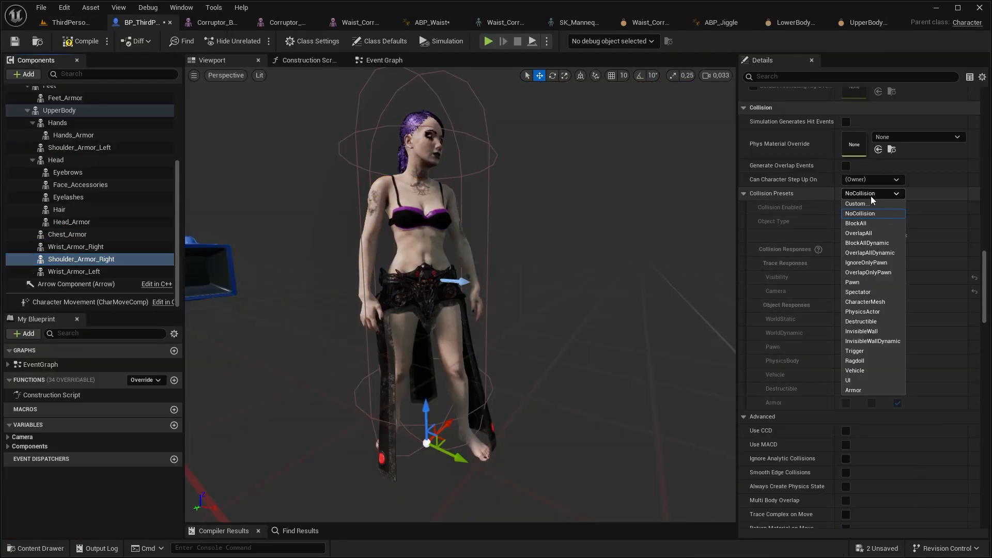
click(858, 390)
click(79, 147)
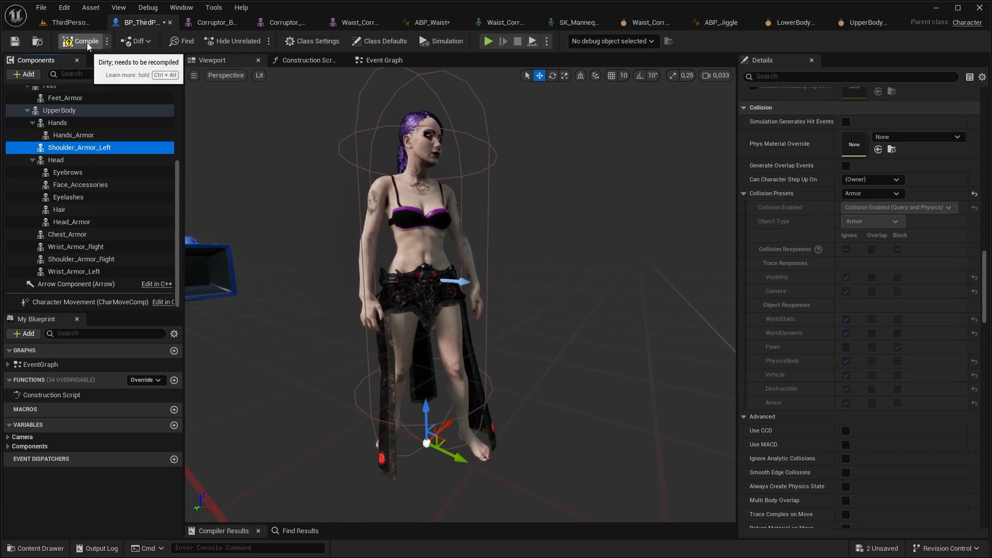
click(77, 23)
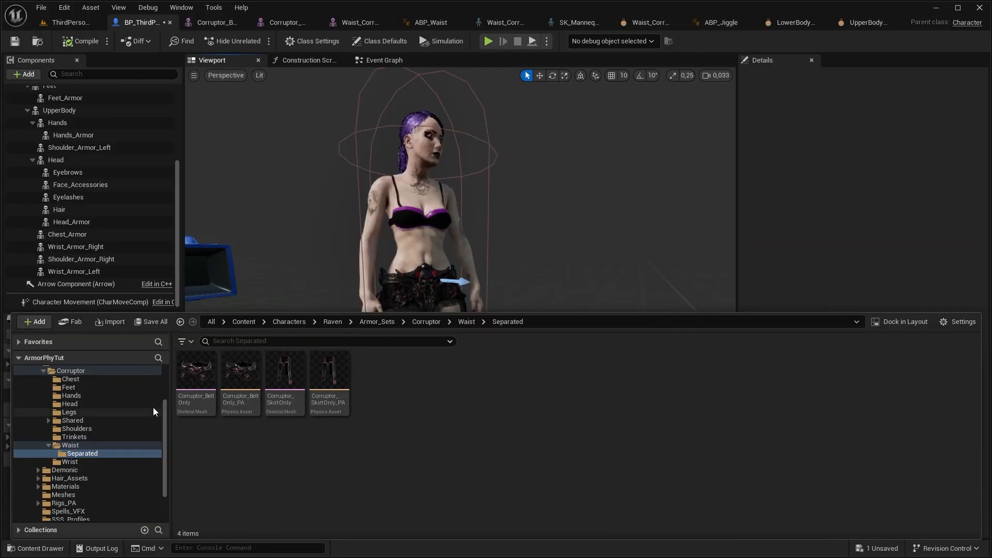
Examine the Corruptor_BeltOnly_PA physics asset and the Corruptor_BeltOnly skeletal mesh with its morph targets
double_click(248, 371)
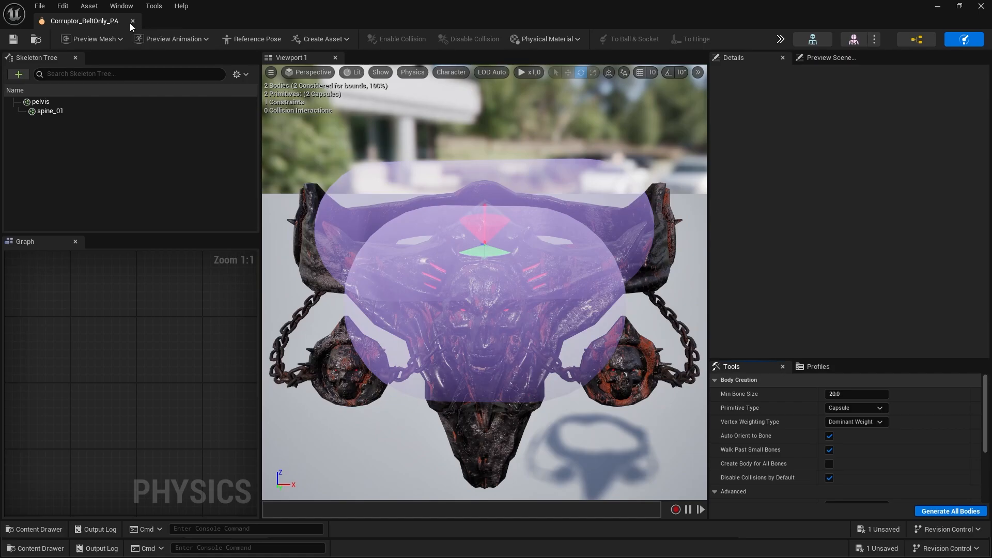
click(132, 22)
click(43, 547)
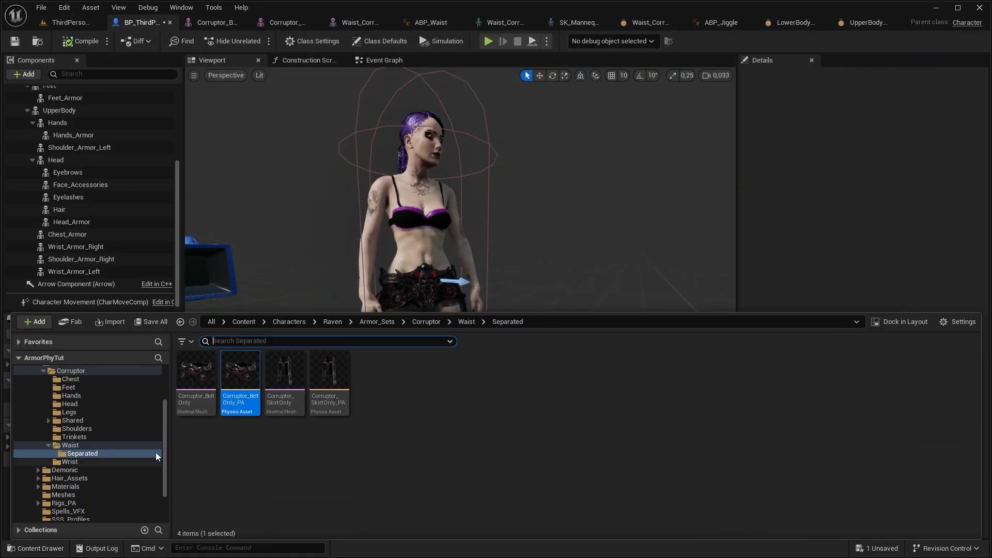
double_click(203, 373)
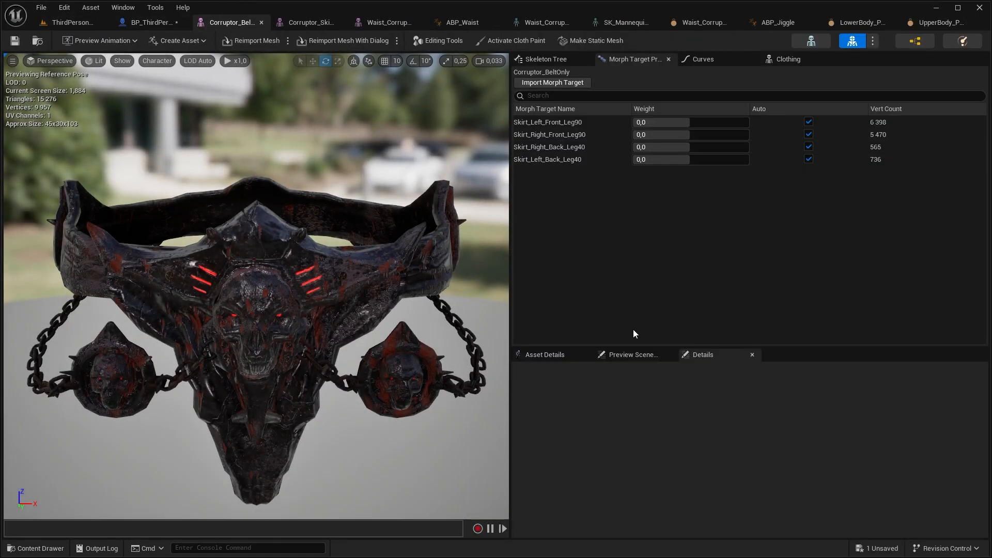
Connect the Skirt_Left_Front_Leg90 node directly to Component To Local in ABP_Waist, bypassing the RigidBody and Spring controller nodes
drag(420, 213, 498, 202)
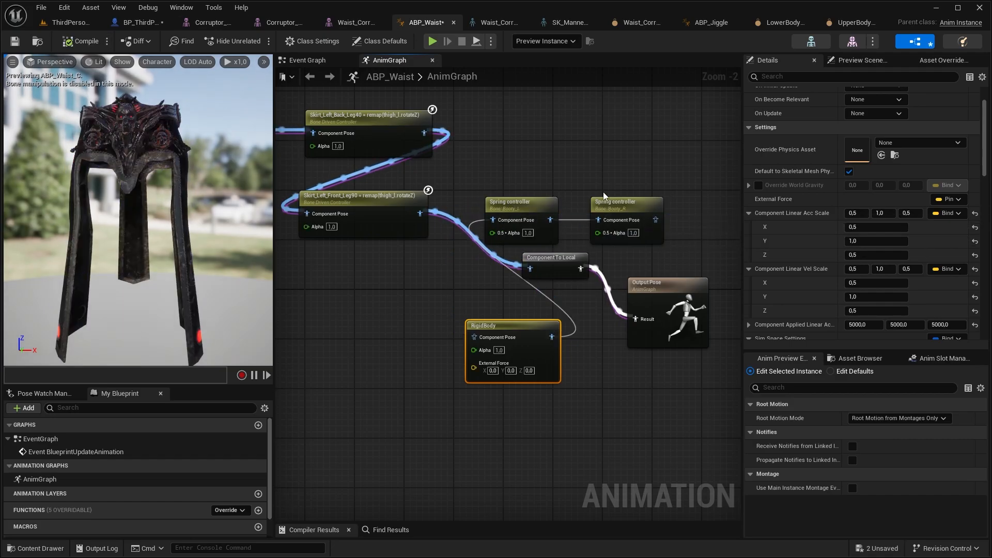
Open the Corruptor_SkirtOnly skeletal mesh and create clothing data from its section with LowerBody_PhysicsAsset as the collision physics asset
click(37, 549)
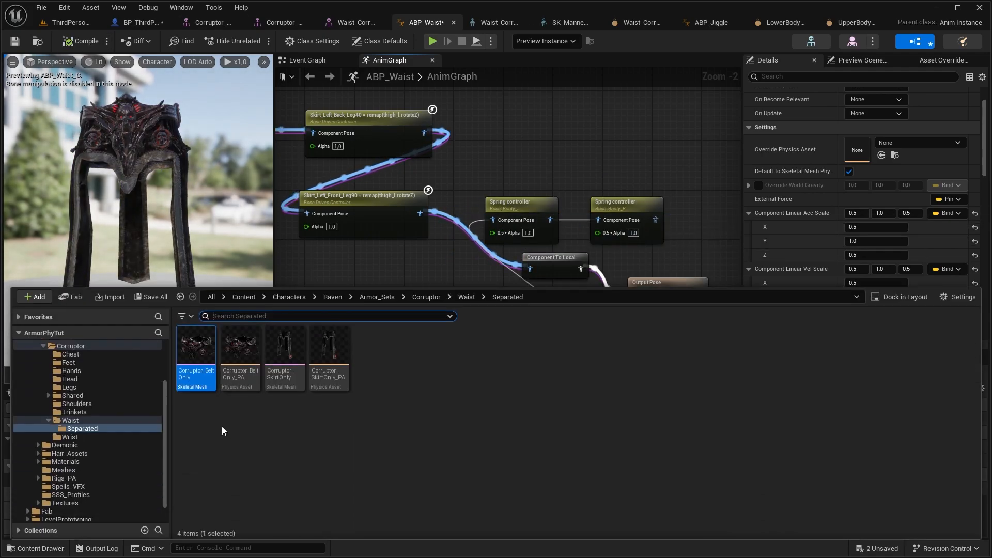
double_click(294, 355)
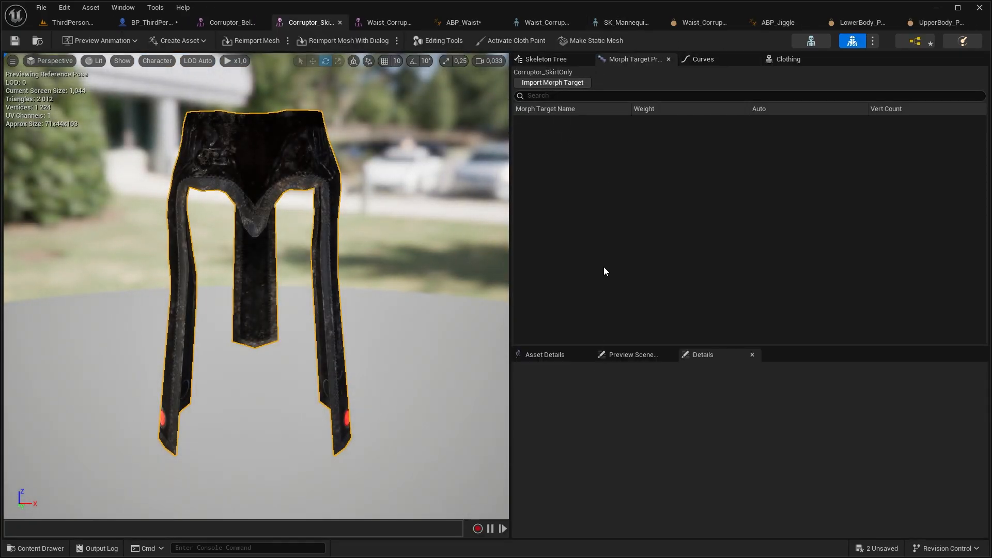
click(788, 59)
right_click(255, 148)
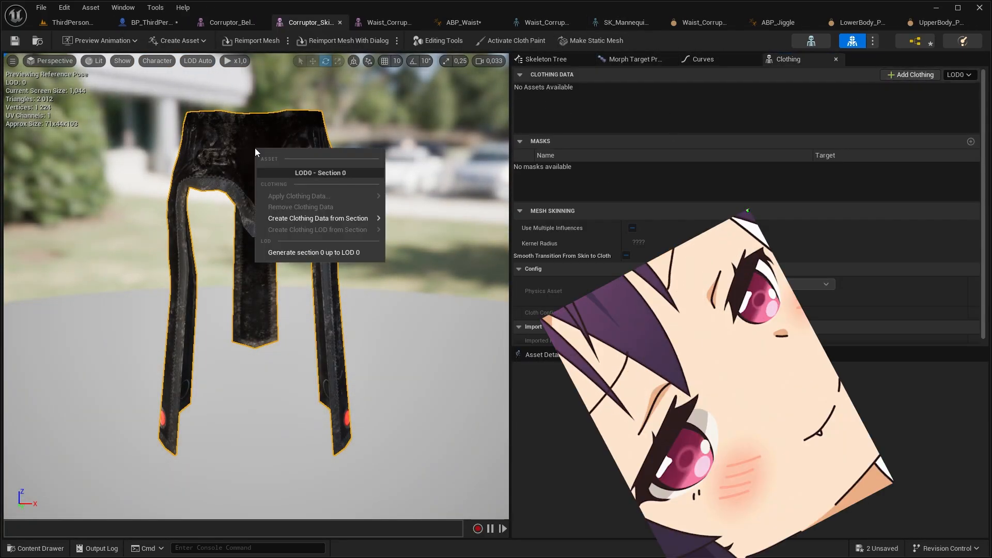
mouse_move(310, 218)
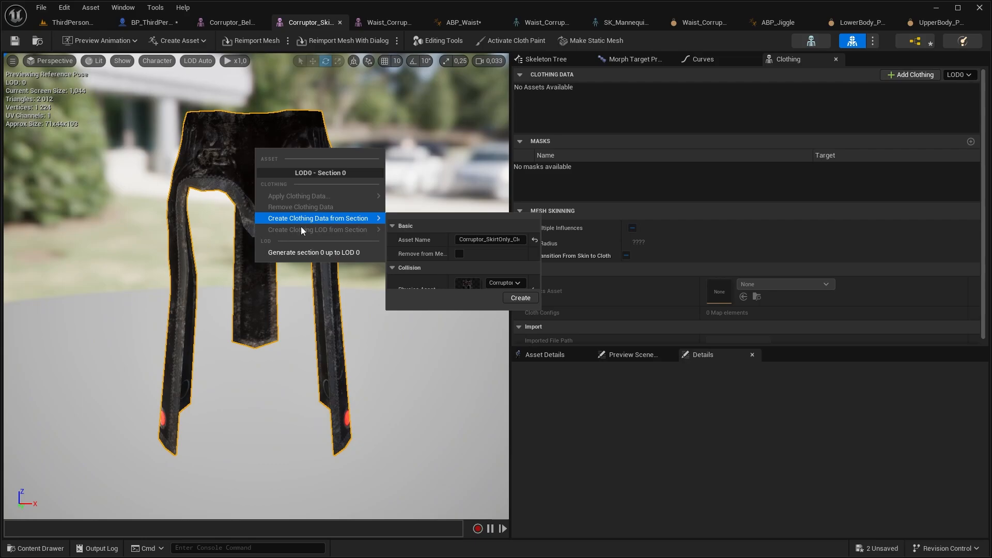
click(509, 283)
click(578, 181)
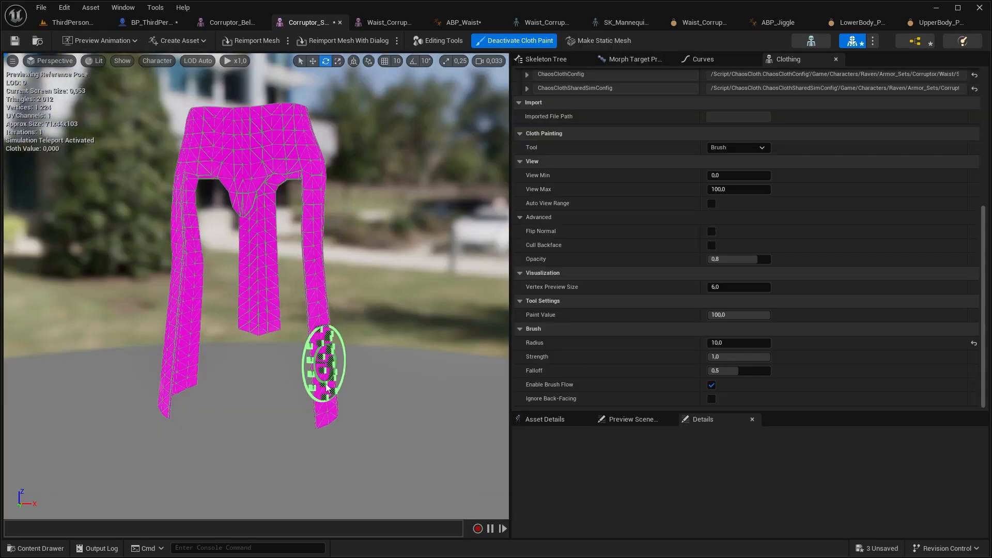
Paint the skirt's Max Distance mask with value 100 and radius 10, leaving the upper waist edge unpainted, and finish cloth painting
mouse_move(328, 366)
mouse_down()
mouse_move(182, 388)
mouse_move(205, 393)
mouse_up()
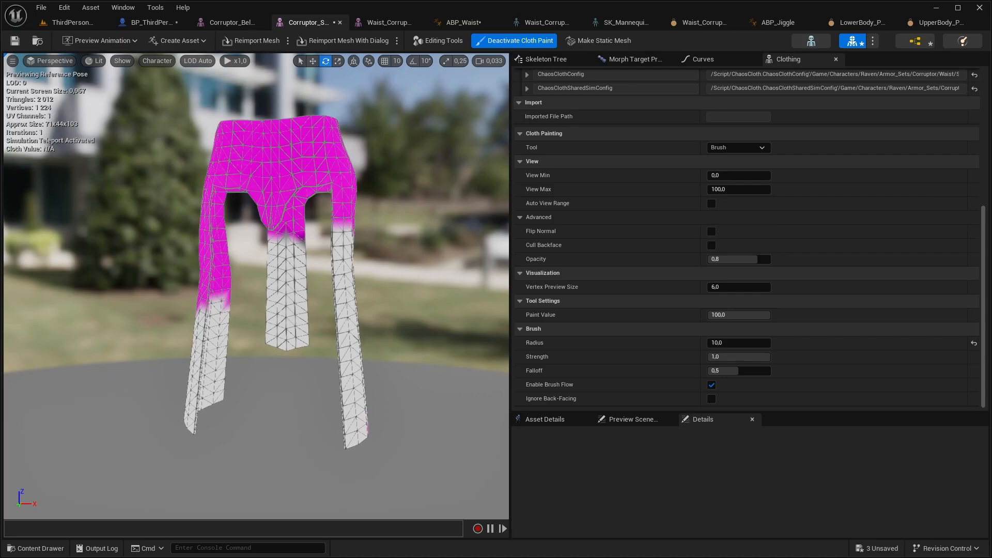
right_drag(204, 393, 106, 390)
drag(274, 469, 279, 234)
right_drag(279, 235, 362, 235)
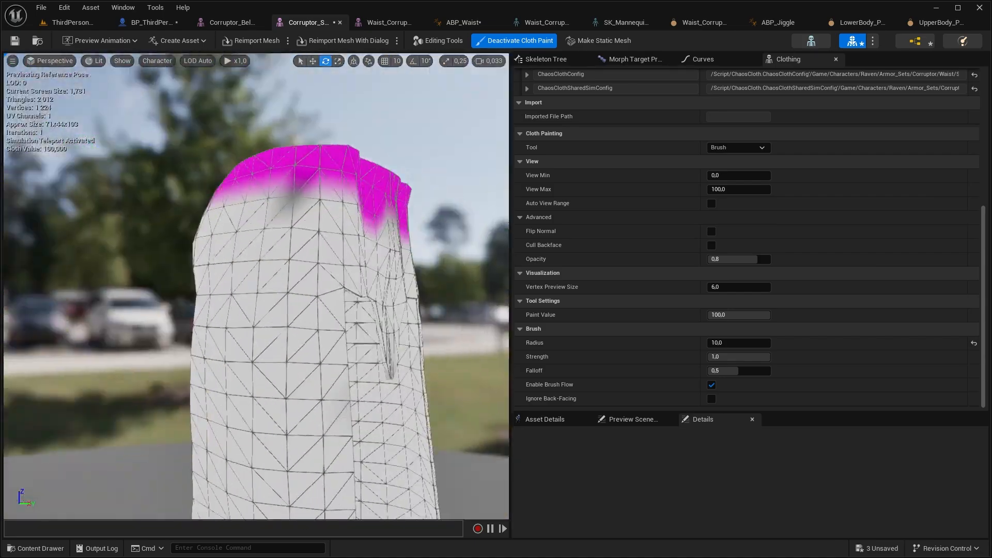
click(514, 40)
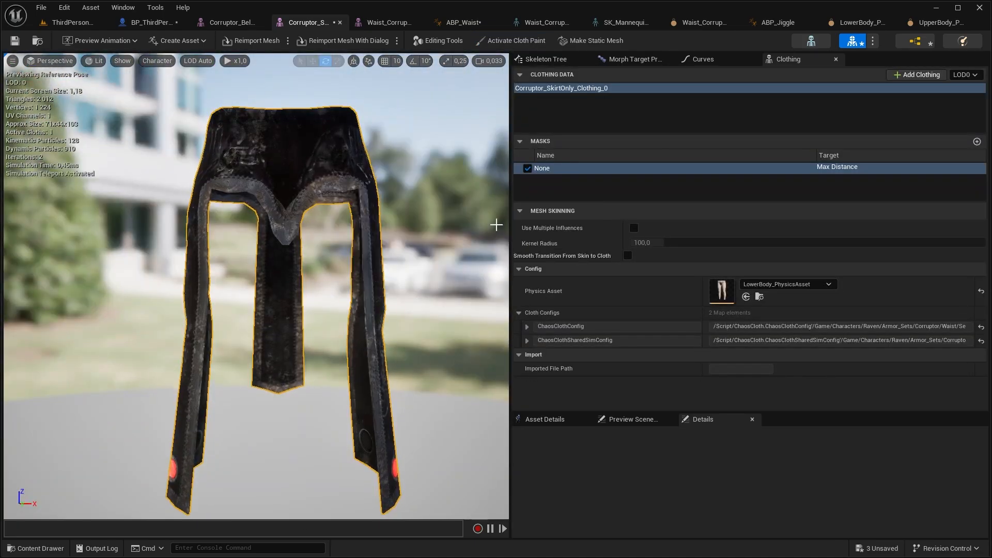
In ChaosClothConfig, set the low Anim Drive Stiffness to 0,1 and the Density to 0,5
click(527, 326)
scroll(569, 288, down, 3)
click(569, 288)
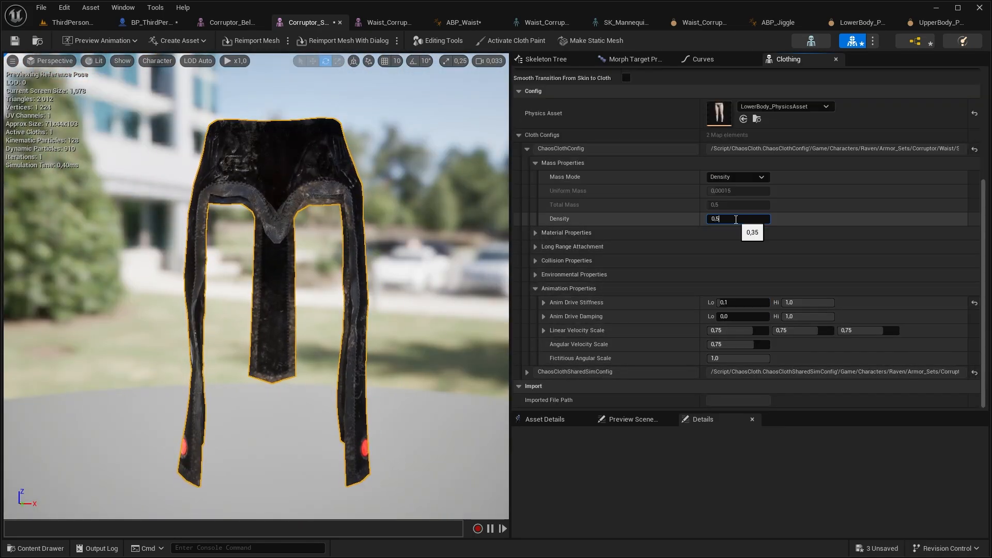
key(Return)
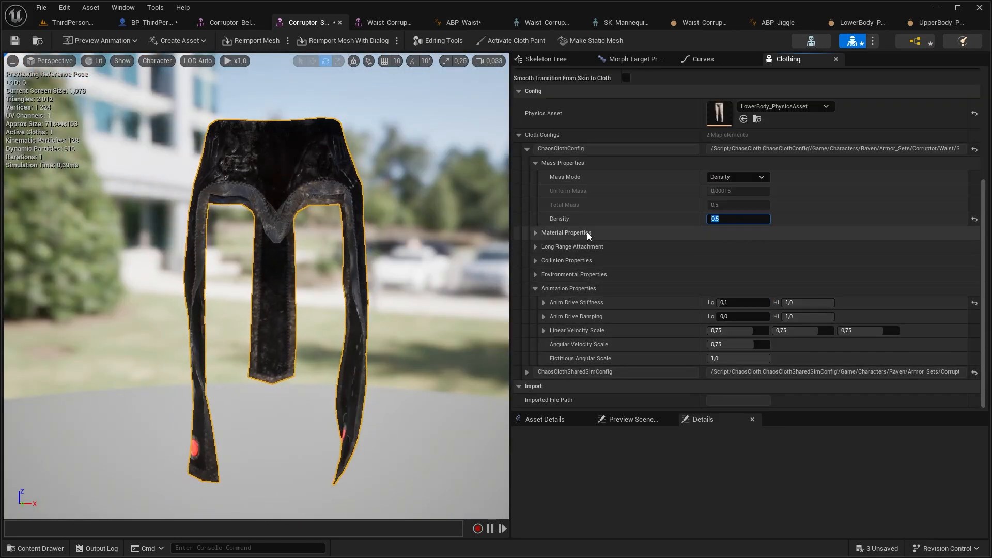
Set the cloth's low Bending Stiffness to 0,85 and low Area Stiffness to 0,7
click(536, 233)
scroll(634, 213, down, 3)
click(750, 186)
text(0,85)
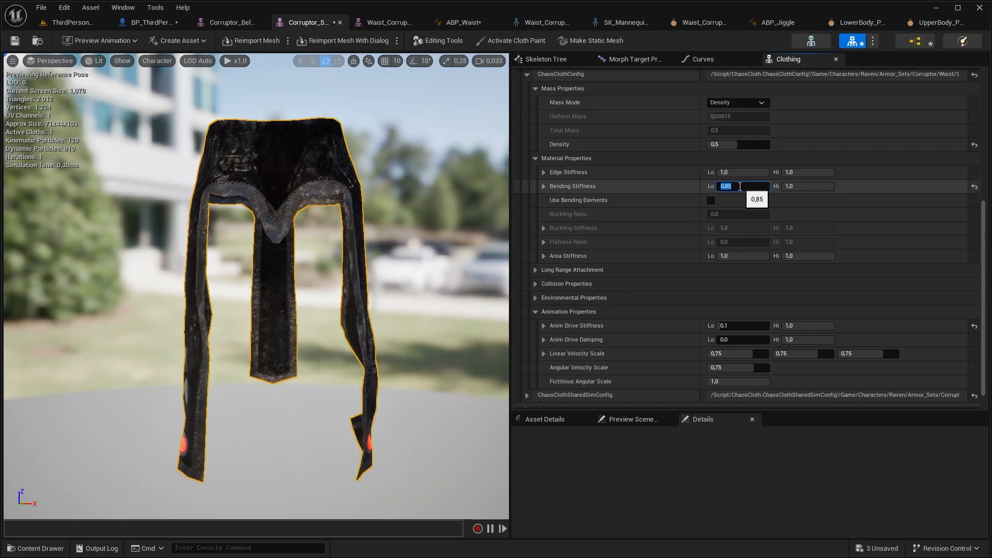
click(742, 256)
text(0,)
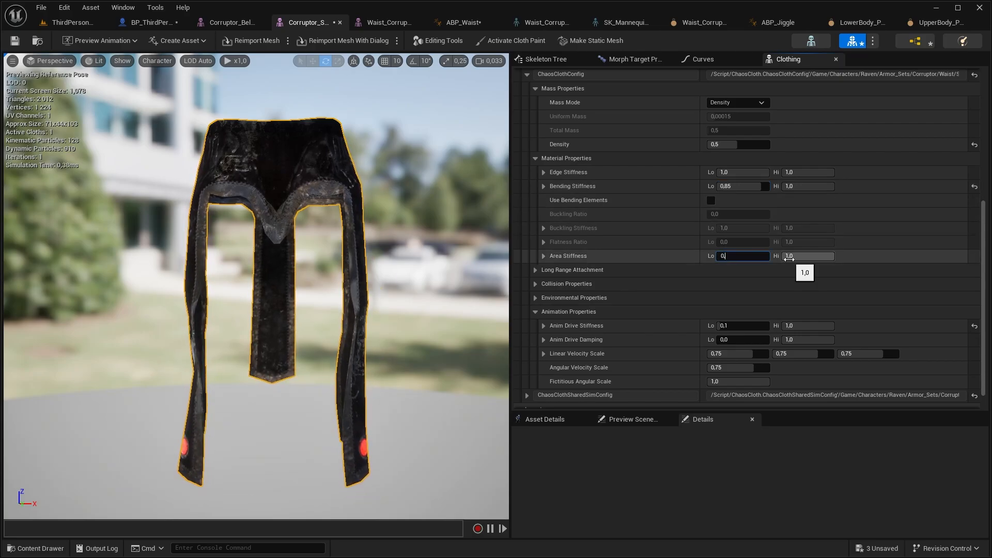
Set the cloth's low Tether Scale to 1,05 and its collision Friction Coefficient to 0,9
click(693, 269)
scroll(754, 276, down, 1)
click(760, 274)
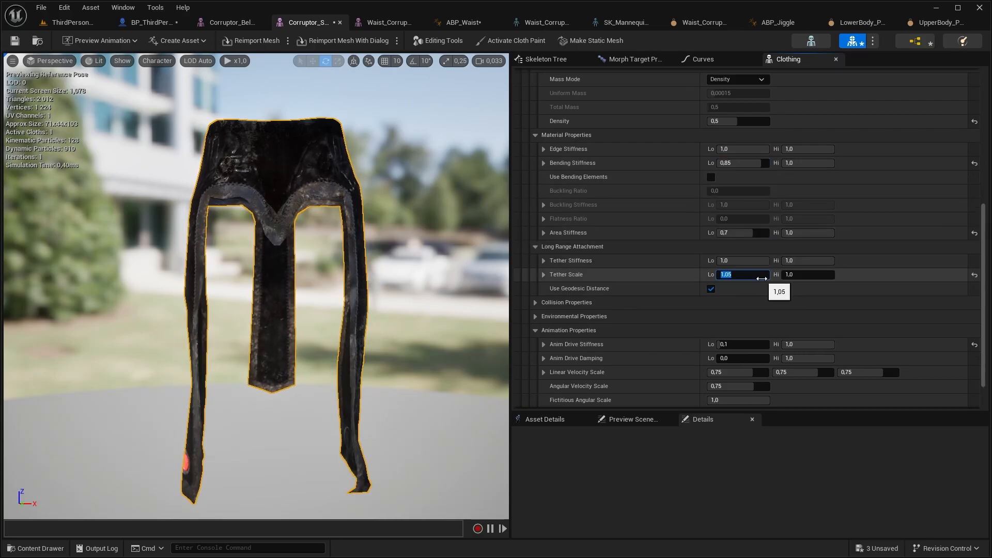
click(693, 303)
scroll(739, 310, down, 1)
click(741, 314)
text(0,9)
Set the cloth's low Drag to 0,12 and low Lift to 0,08 in the environmental properties
scroll(757, 318, down, 9)
click(742, 314)
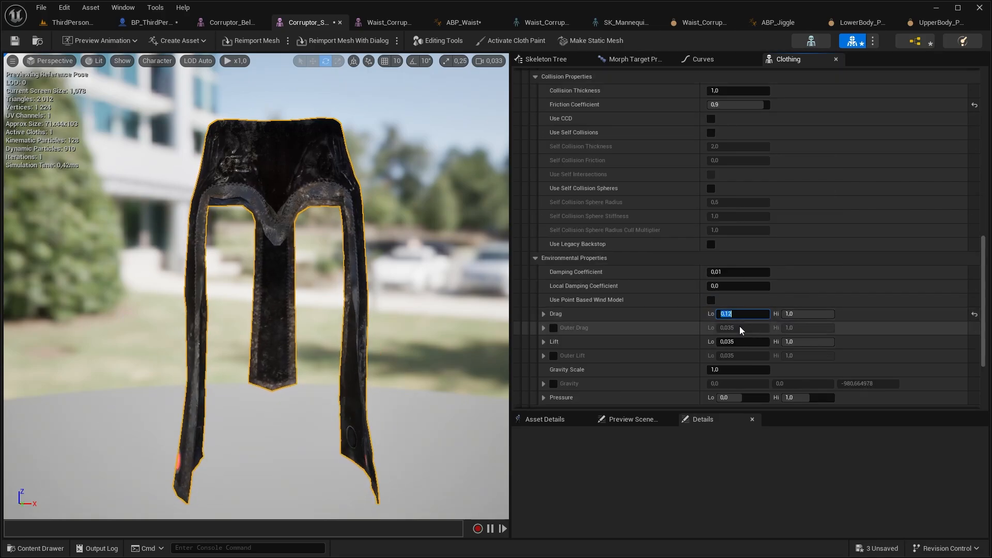
click(739, 341)
text(0,08)
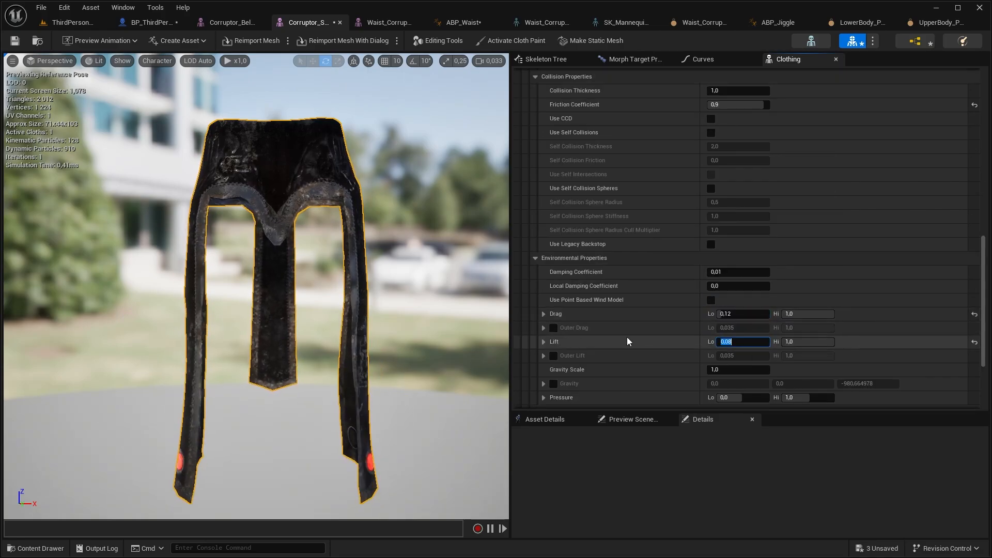
key(Return)
Set the cloth's low Anim Drive Stiffness to 0,01 and low Anim Drive Damping to 0,1
scroll(684, 344, down, 4)
click(734, 330)
text(0,01)
key(Return)
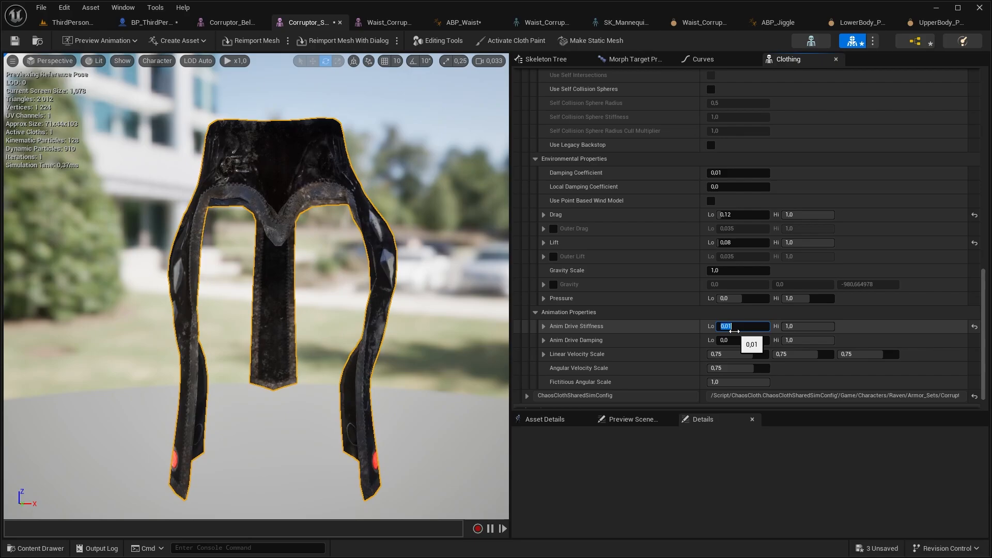
click(677, 337)
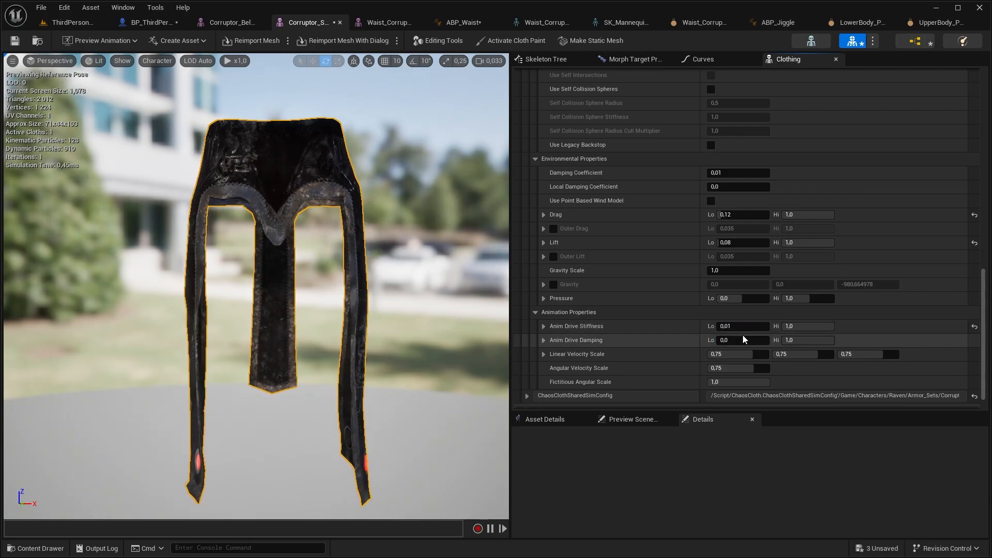
click(741, 340)
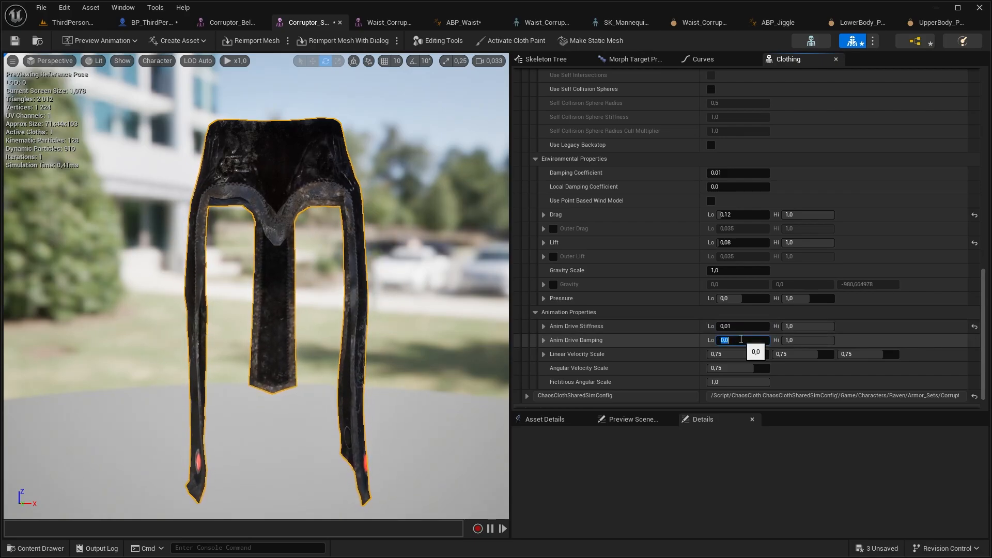
scroll(745, 338, down, 1)
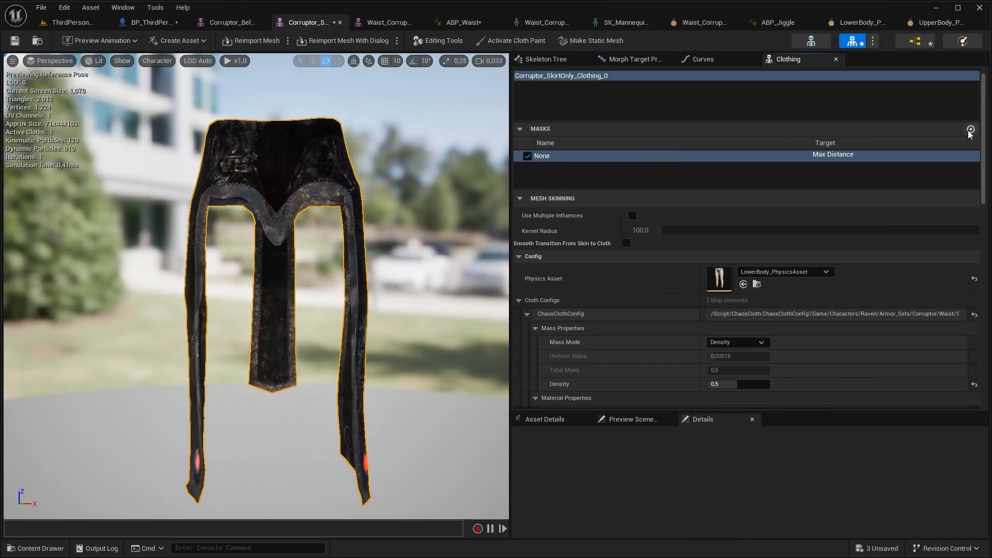
Add a new mask to the skirt's clothing data, target it to Anim Drive Stiffness and enable it
click(970, 129)
click(565, 167)
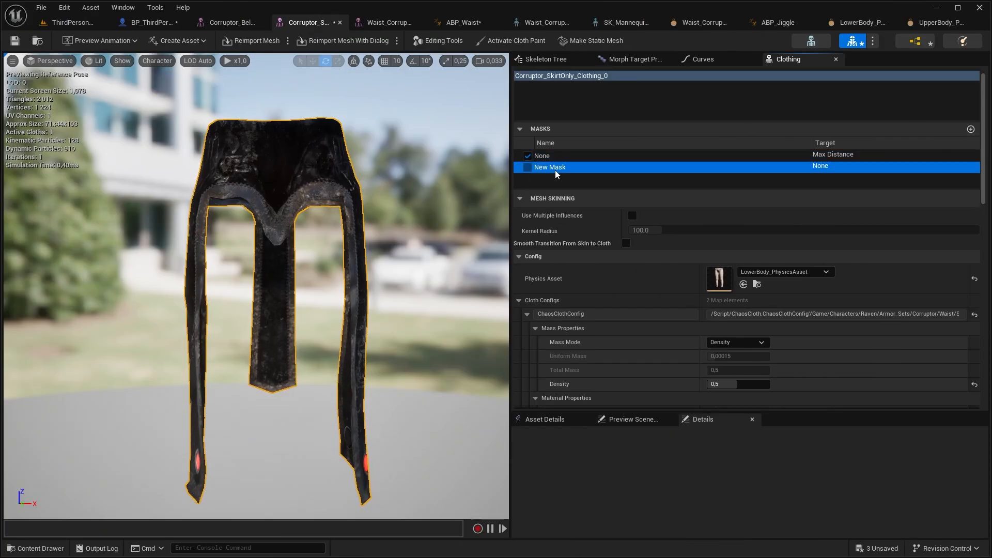
right_click(568, 169)
mouse_move(620, 190)
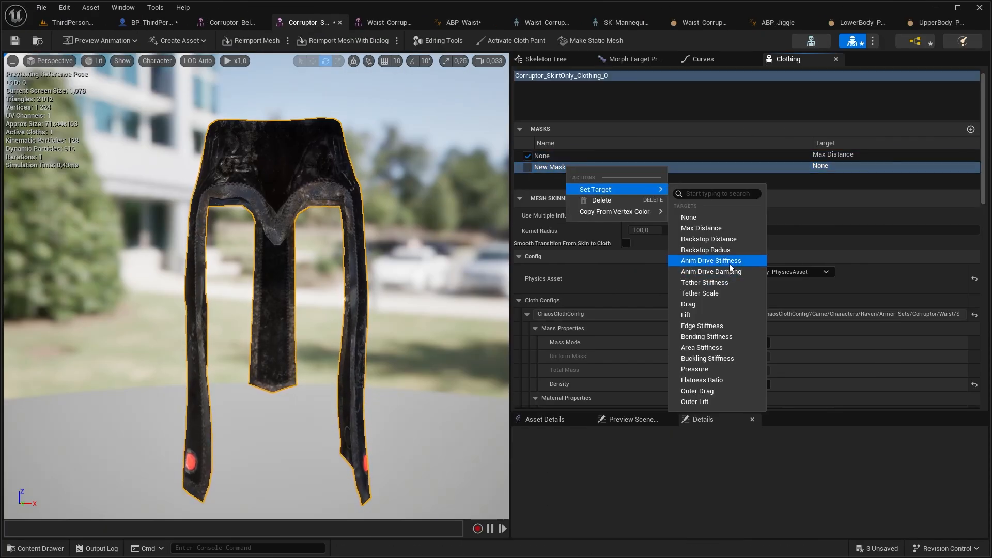
click(730, 261)
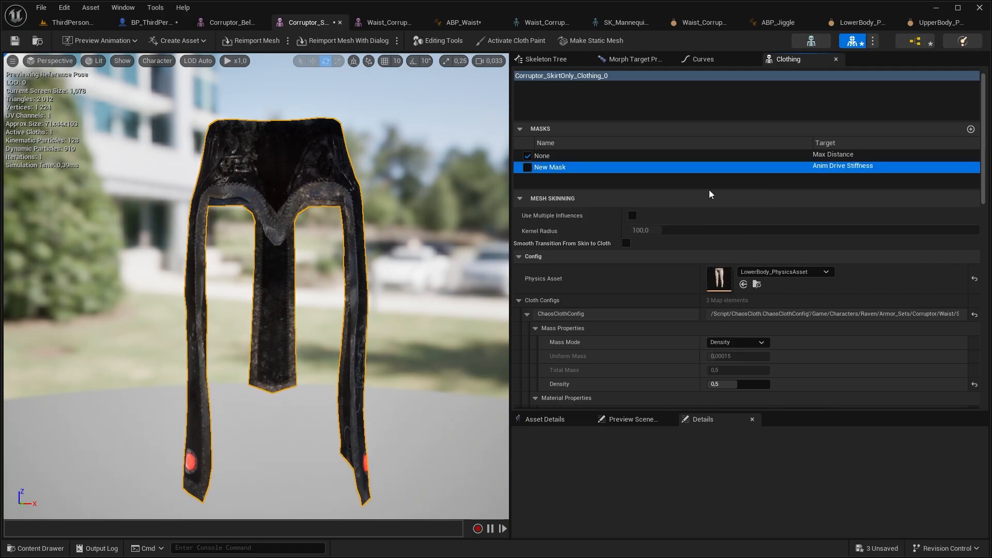
click(528, 167)
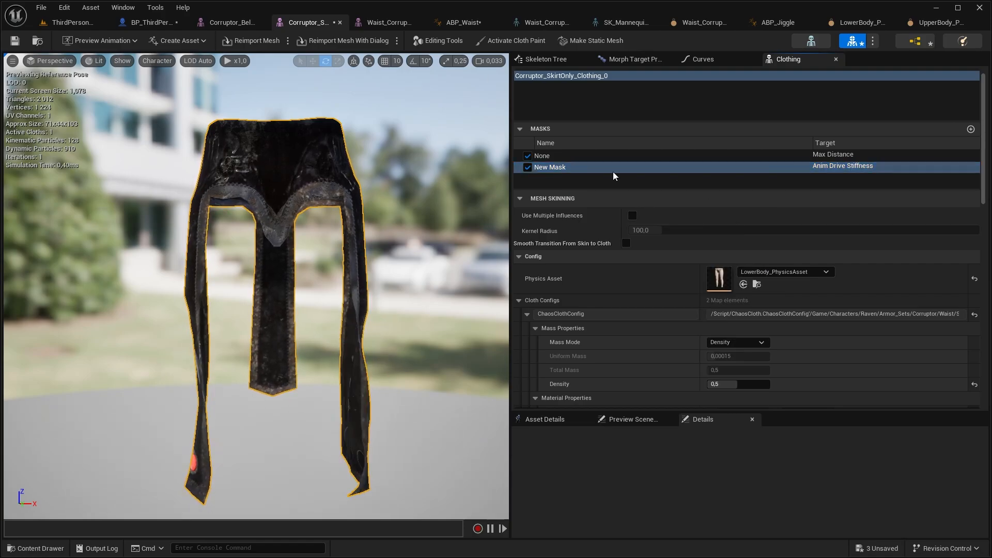
Activate cloth painting on the skirt with the Anim Drive Stiffness mask selected
click(512, 41)
click(565, 155)
click(561, 167)
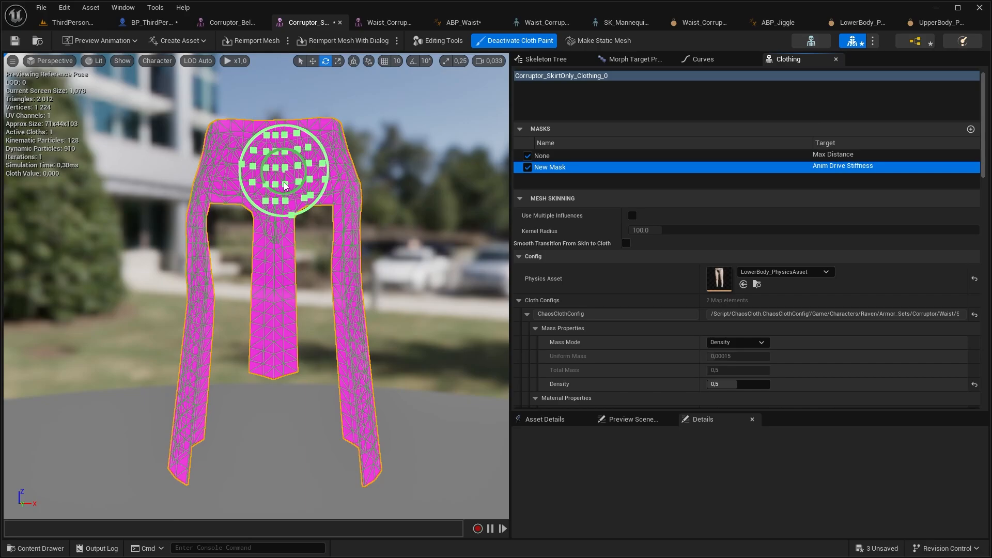
mouse_move(213, 361)
right_down()
mouse_move(204, 351)
mouse_move(211, 362)
mouse_move(210, 315)
mouse_move(213, 360)
right_up()
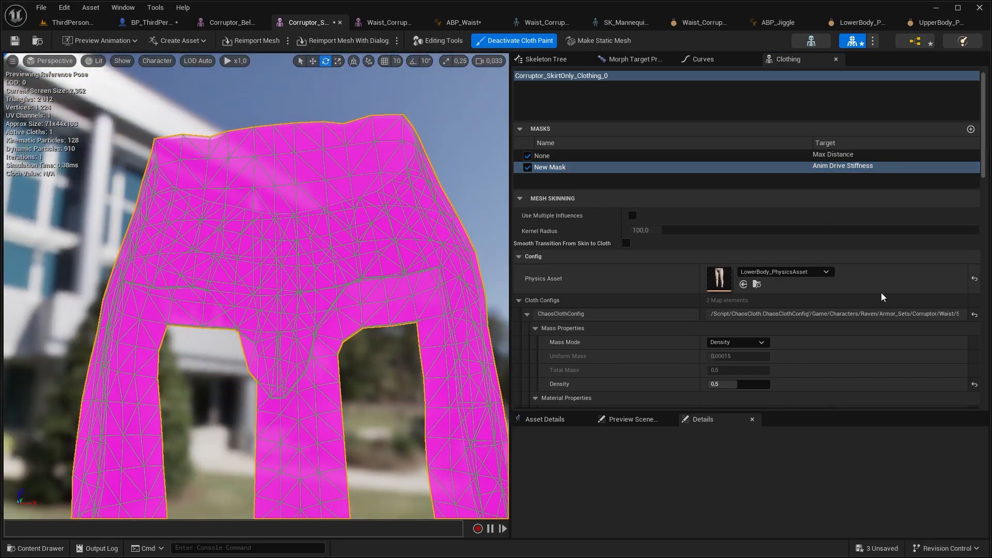
Set the cloth paint brush radius to 5 and the paint value to 80
scroll(866, 276, down, 5)
scroll(814, 276, up, 3)
scroll(819, 281, down, 12)
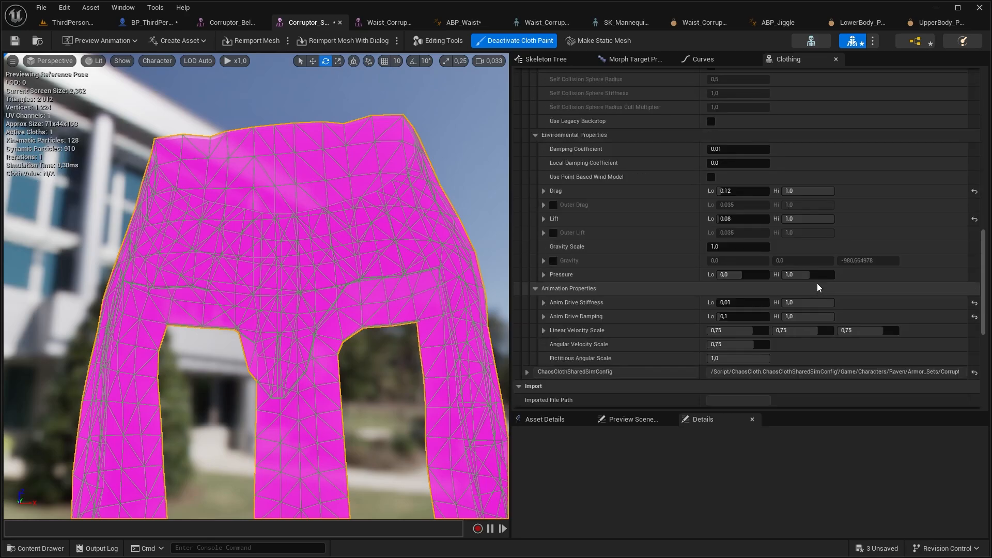
scroll(722, 195, down, 8)
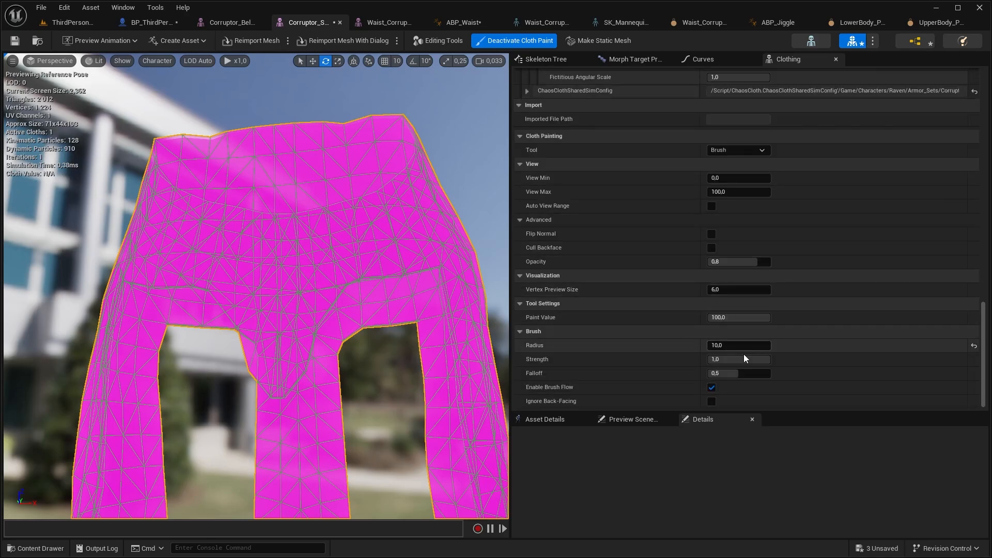
click(741, 348)
text(5)
mouse_move(346, 271)
right_down()
mouse_move(345, 315)
mouse_move(341, 207)
mouse_move(341, 231)
right_up()
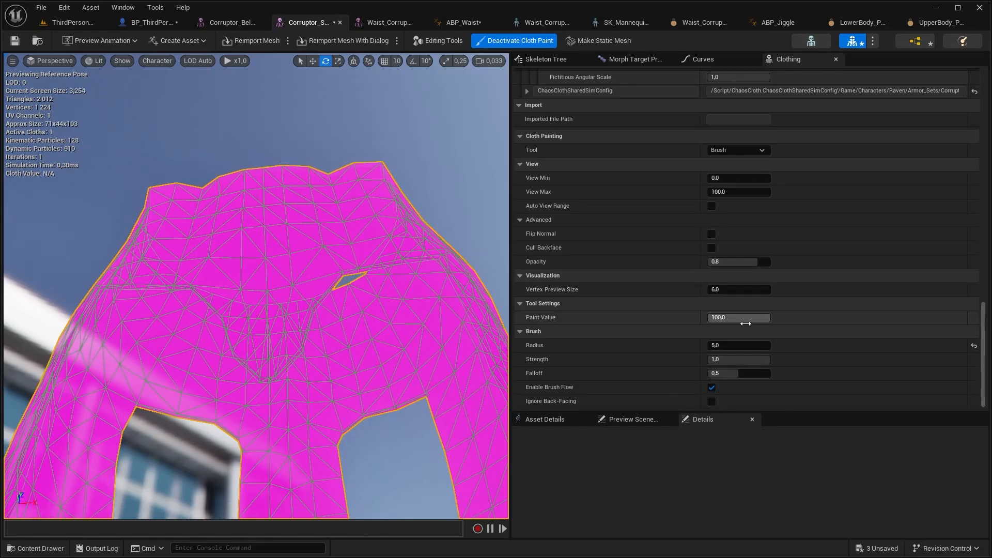
click(748, 320)
text(80)
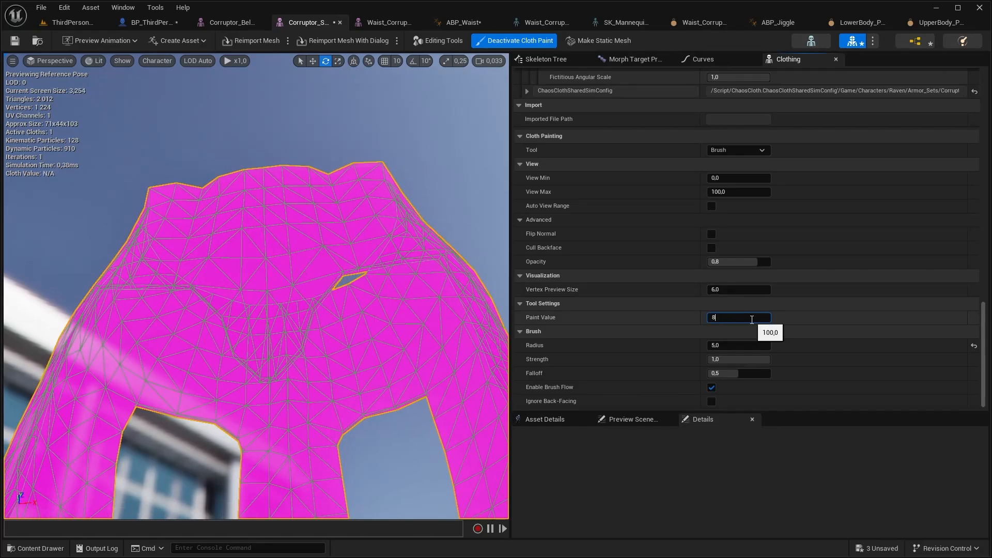
key(Return)
Paint the Anim Drive Stiffness mask over the skirt's front waist area and its pointed centre flap
alt+drag(303, 319, 305, 217)
scroll(305, 217, down, 3)
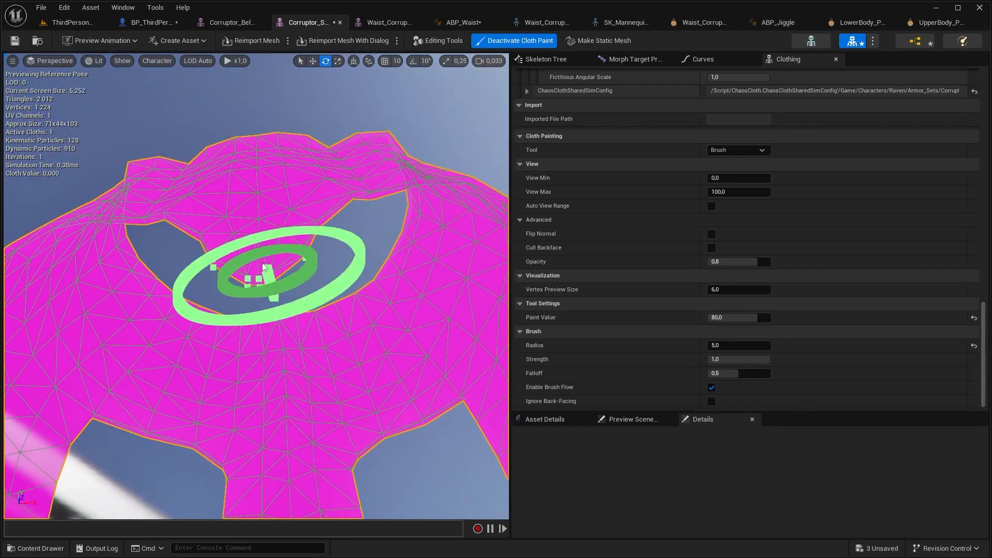
mouse_move(261, 179)
mouse_down()
mouse_move(256, 251)
mouse_move(286, 185)
mouse_move(279, 248)
mouse_move(262, 279)
mouse_move(234, 261)
mouse_move(179, 303)
mouse_move(348, 295)
mouse_move(223, 306)
mouse_move(159, 284)
mouse_up()
scroll(279, 248, down, 5)
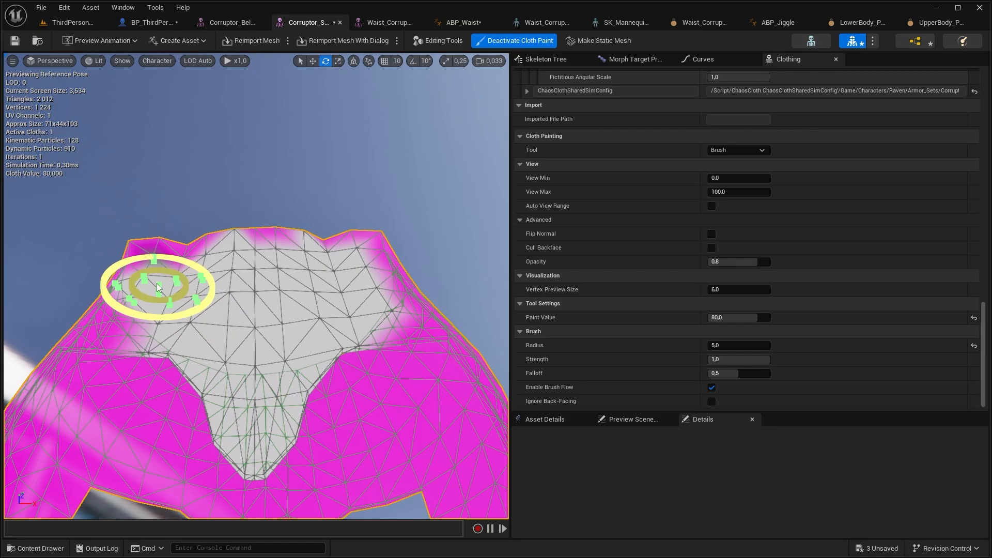
mouse_move(290, 312)
alt+mouse_down()
mouse_move(305, 313)
mouse_move(308, 372)
mouse_move(290, 312)
alt+mouse_up()
scroll(290, 312, down, 5)
mouse_move(258, 232)
mouse_down()
mouse_move(251, 226)
mouse_move(292, 219)
mouse_move(235, 217)
mouse_move(243, 232)
mouse_up()
mouse_move(243, 231)
alt+mouse_down()
mouse_move(243, 207)
mouse_move(248, 243)
mouse_move(258, 238)
alt+mouse_up()
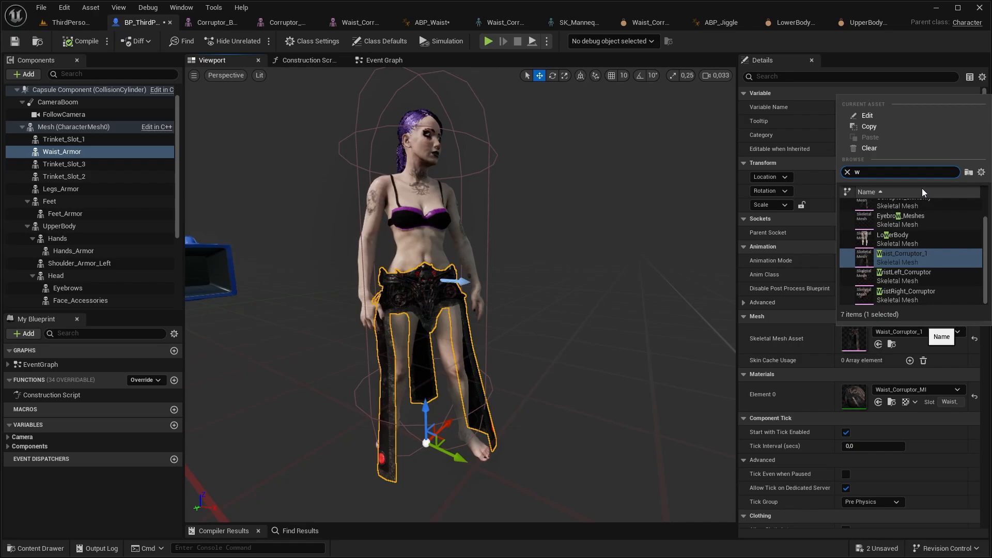
Assign Corruptor_BeltOnly as the Waist_Armor component's skeletal mesh in the third-person character blueprint and reselect Waist_Armor
text(ai)
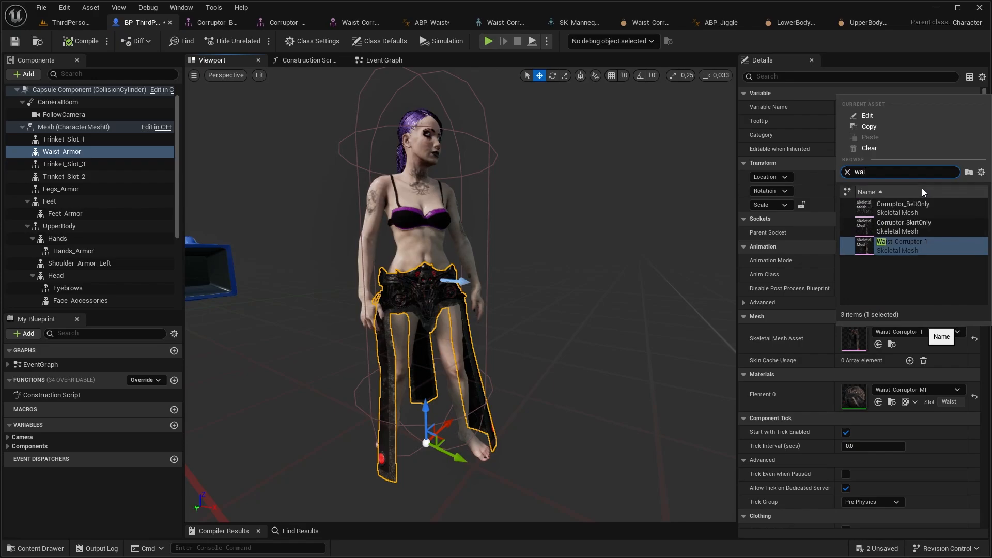
click(903, 204)
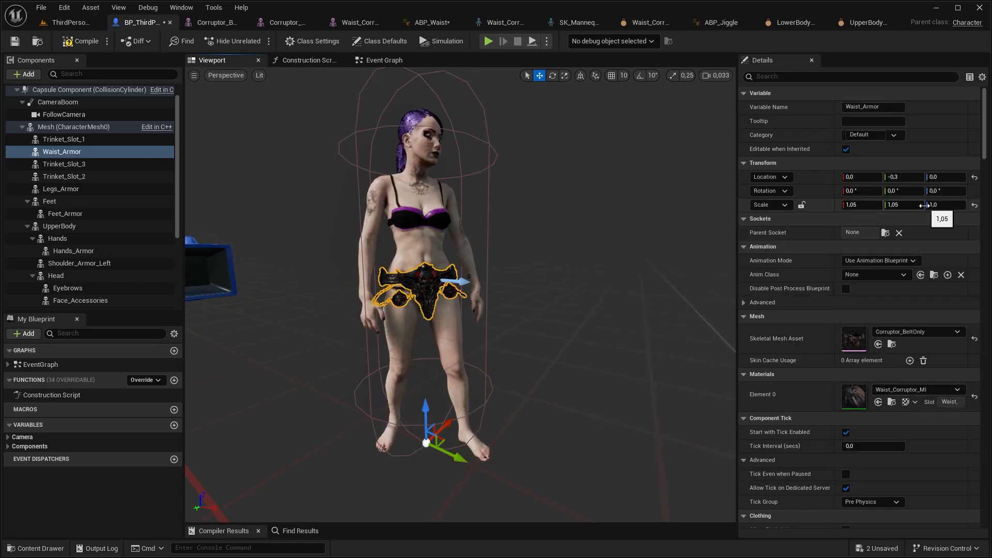
click(64, 139)
click(71, 155)
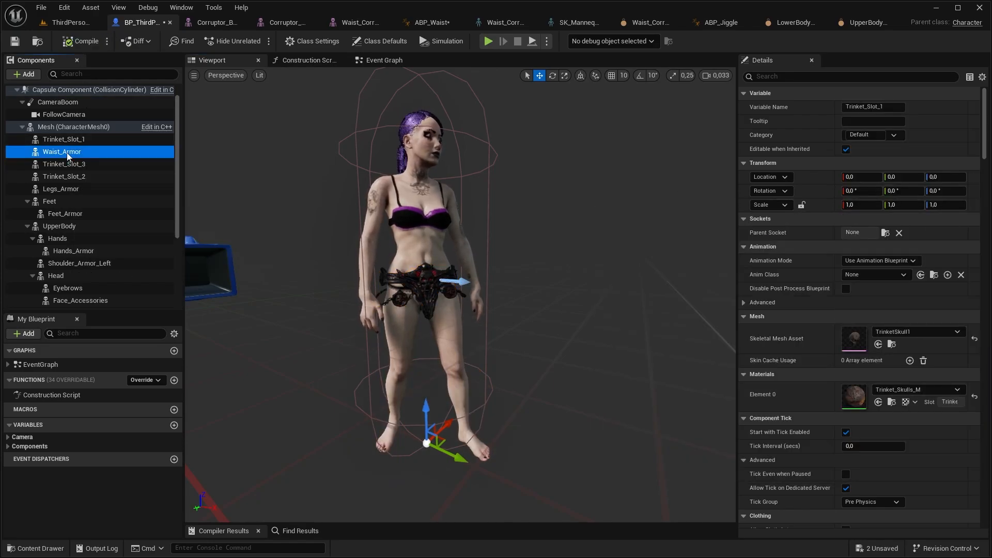
Add a skeletal mesh component under Waist_Armor in the third-person character blueprint and name it Skirt
click(26, 74)
text(sk)
click(52, 171)
click(77, 175)
click(81, 165)
key(F2)
text(Skirt)
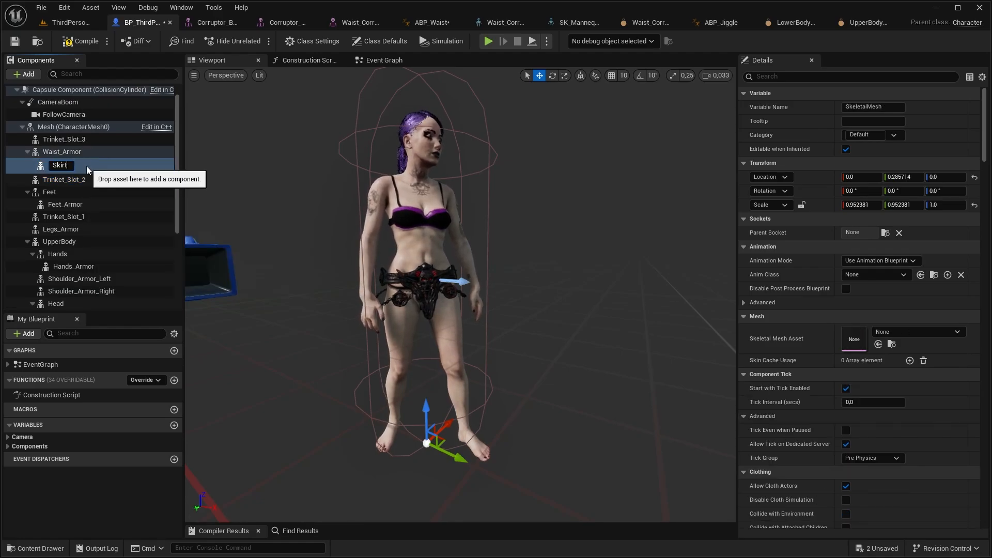
key(Return)
Assign the separate Corruptor skirt-only mesh as the Skirt component's skeletal mesh asset
click(946, 332)
text(ski)
click(923, 212)
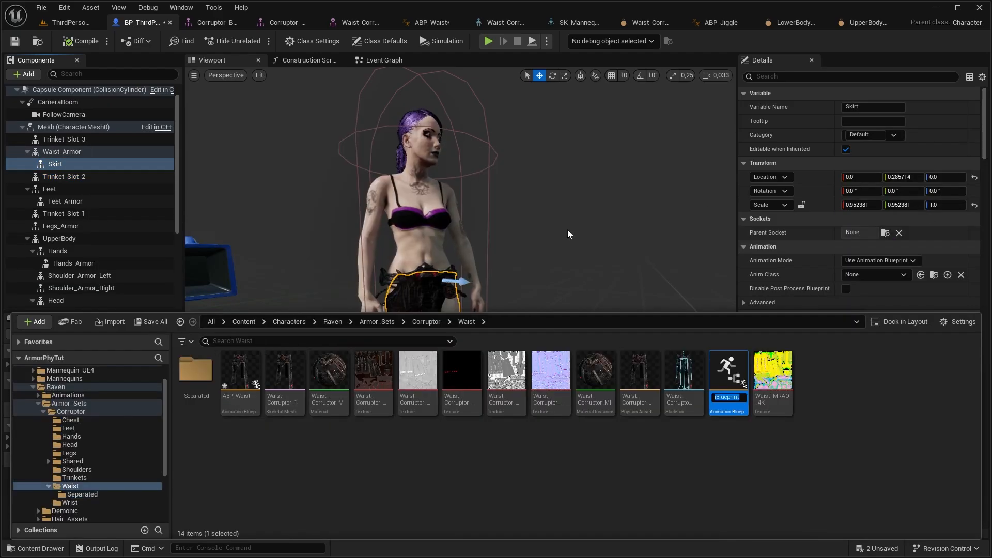
Name the new animation blueprint ABP_Skirt, add a Copy Pose From Mesh node, and assign it as the skirt mesh's post process anim blueprint
text(ABP_Skirt)
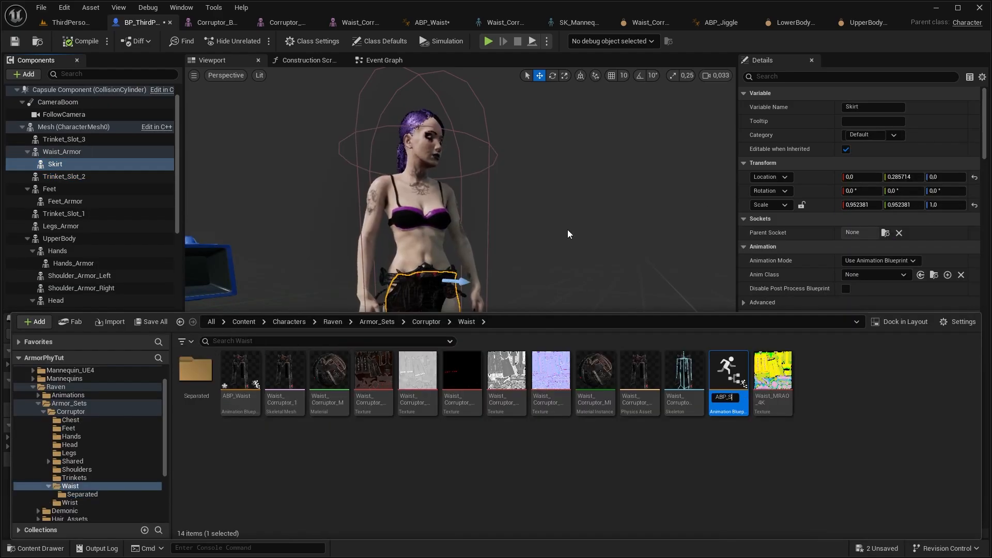
key(Return)
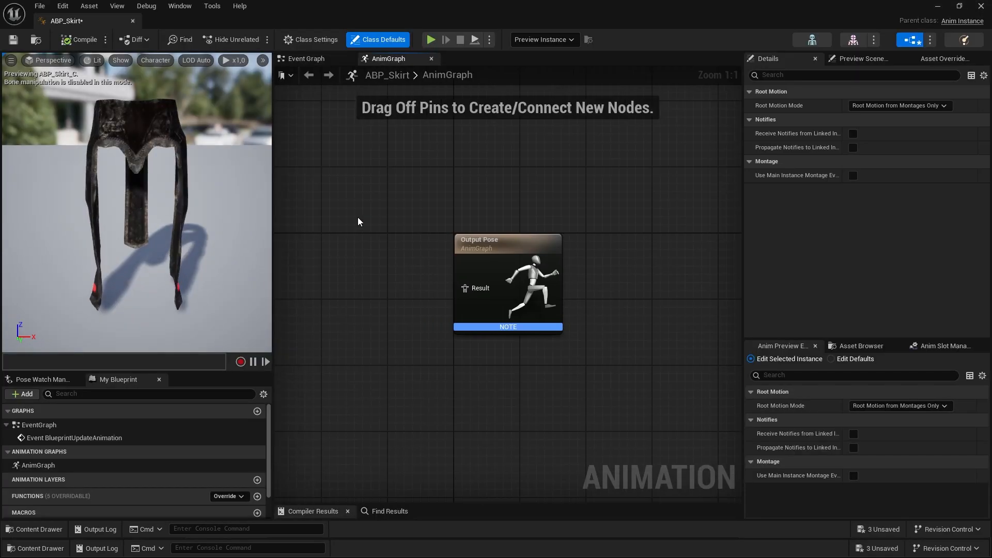
right_click(358, 217)
text(copy pose)
key(Return)
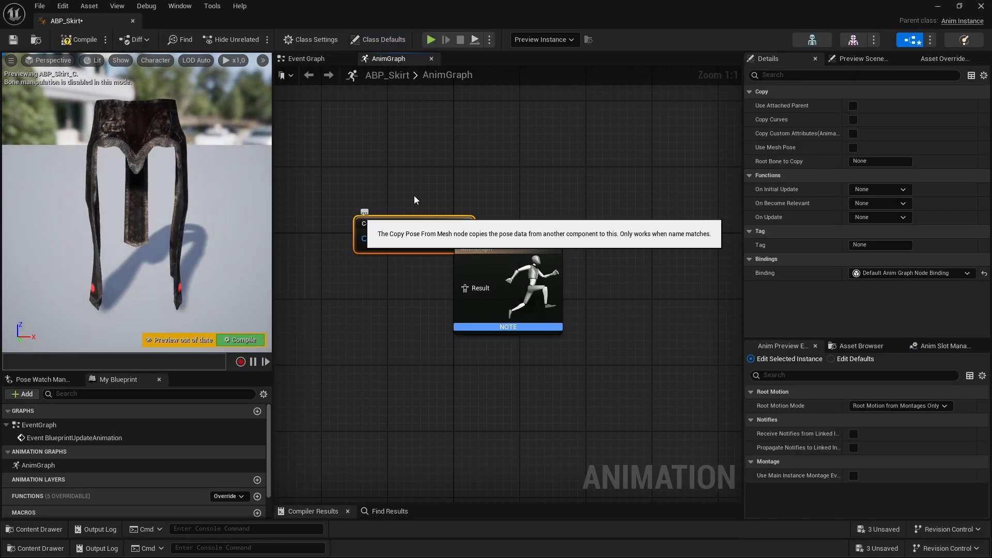
drag(410, 273, 459, 288)
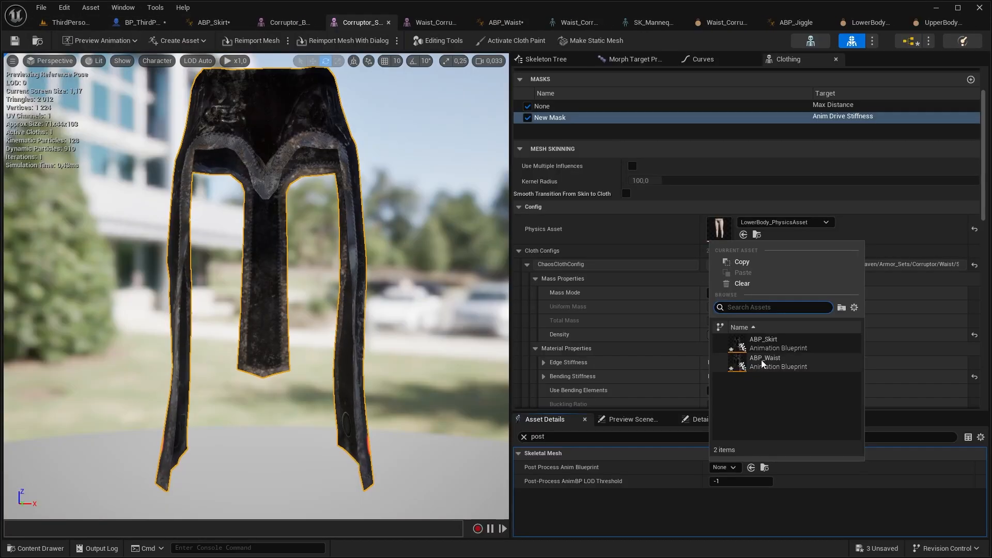
click(764, 361)
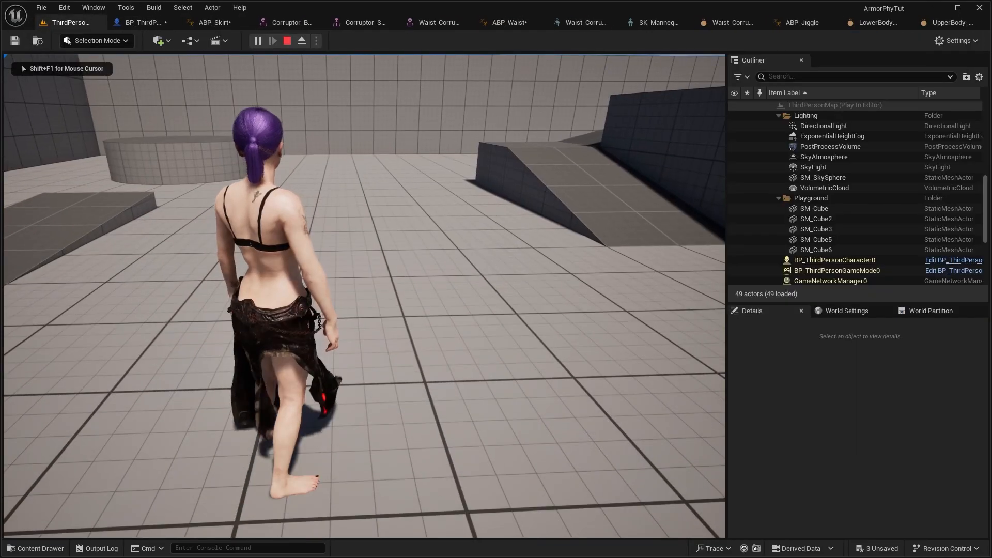
Test the skirt in play mode by running the character in different directions
key(a)
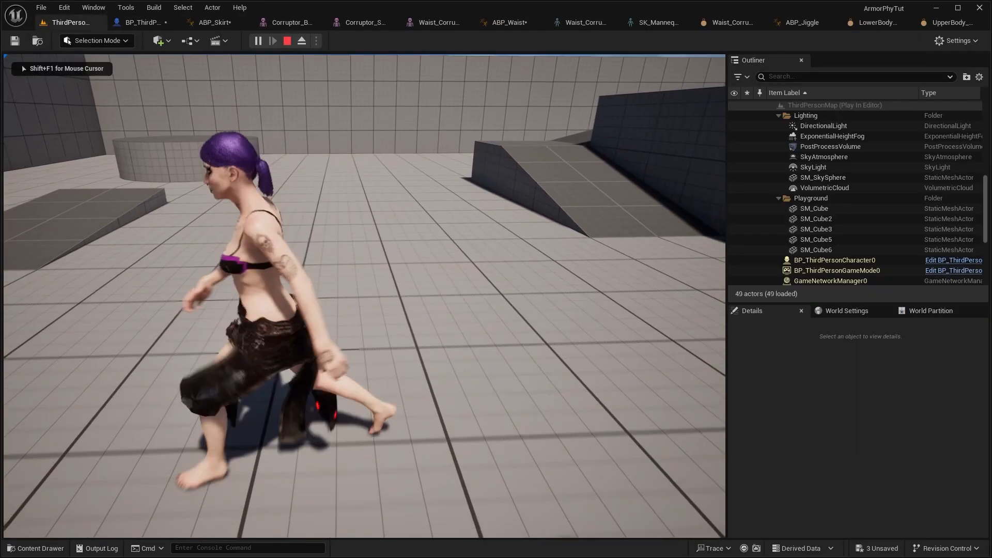
key(d)
key(s)
key(s)
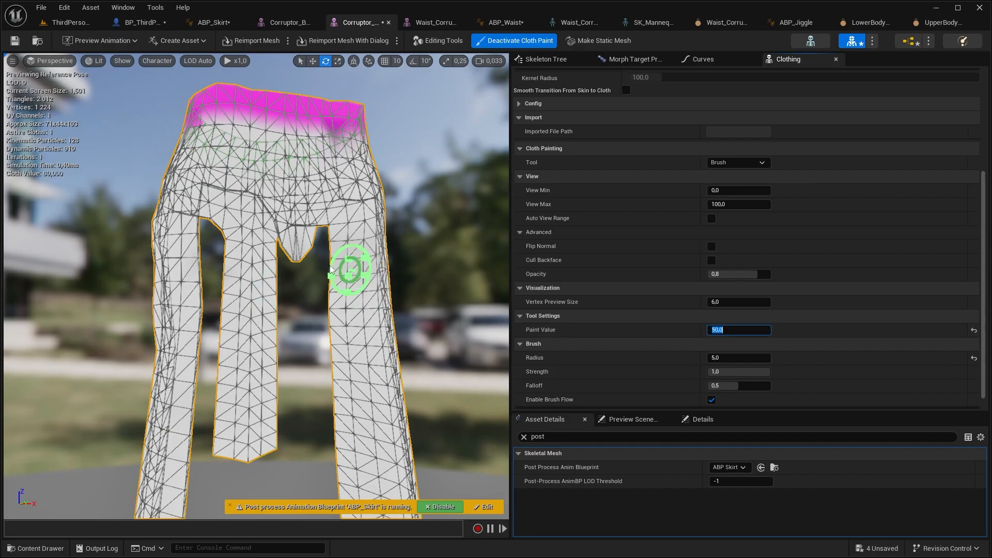
Paint the skirt's hanging panels with a cloth paint value of 50
key(a)
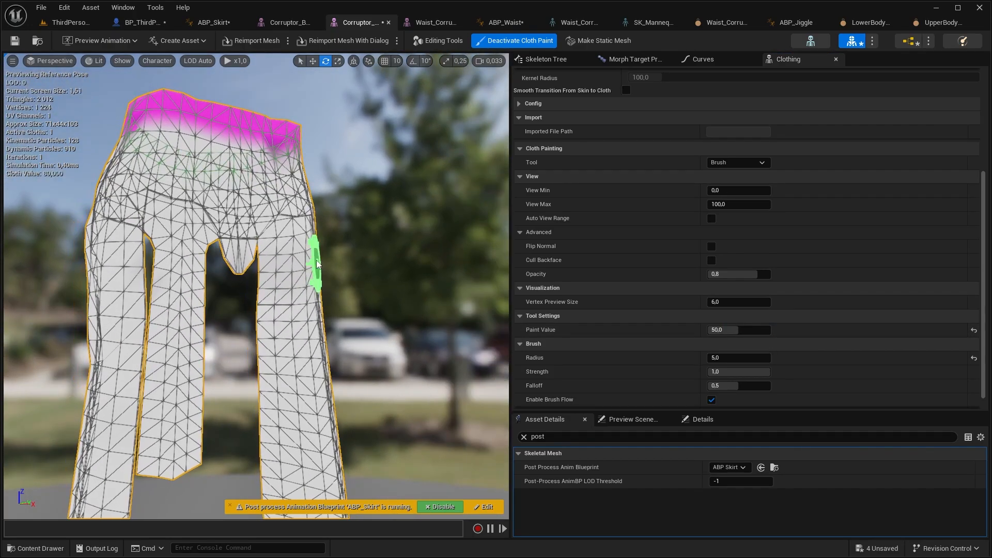
key(w)
right_drag(253, 319, 191, 313)
key(d)
drag(265, 292, 296, 294)
key(a)
right_drag(296, 293, 237, 290)
mouse_move(279, 277)
mouse_down()
mouse_move(212, 266)
mouse_move(238, 269)
mouse_up()
right_drag(238, 269, 294, 269)
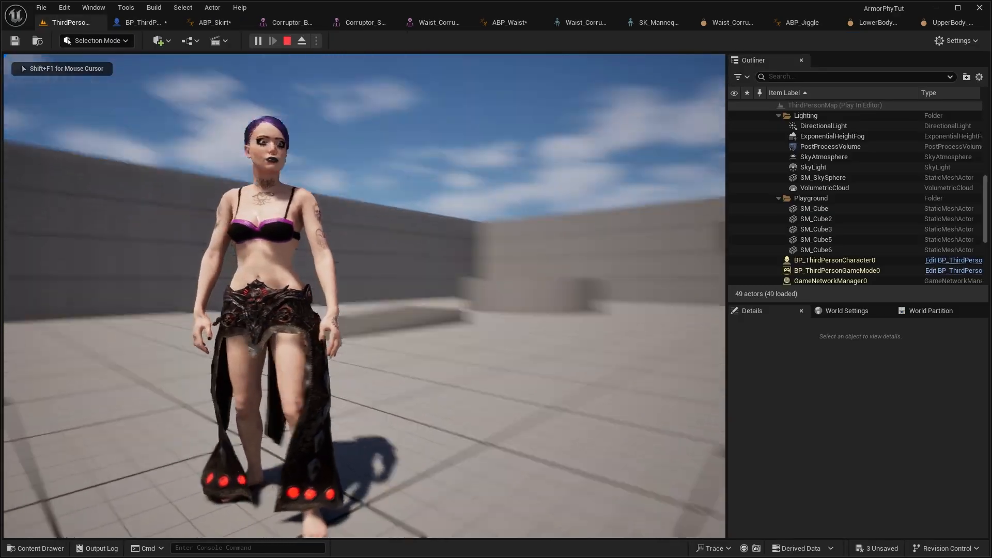
Finish cloth painting, save the skirt mesh and test the cloth movement in play mode
key(s)
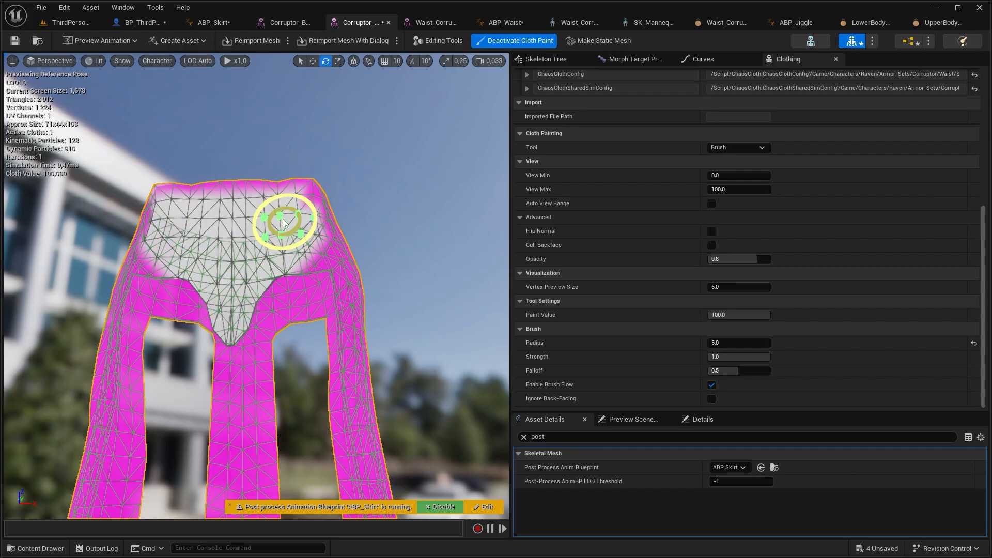
click(514, 40)
key(ctrl+s)
click(63, 25)
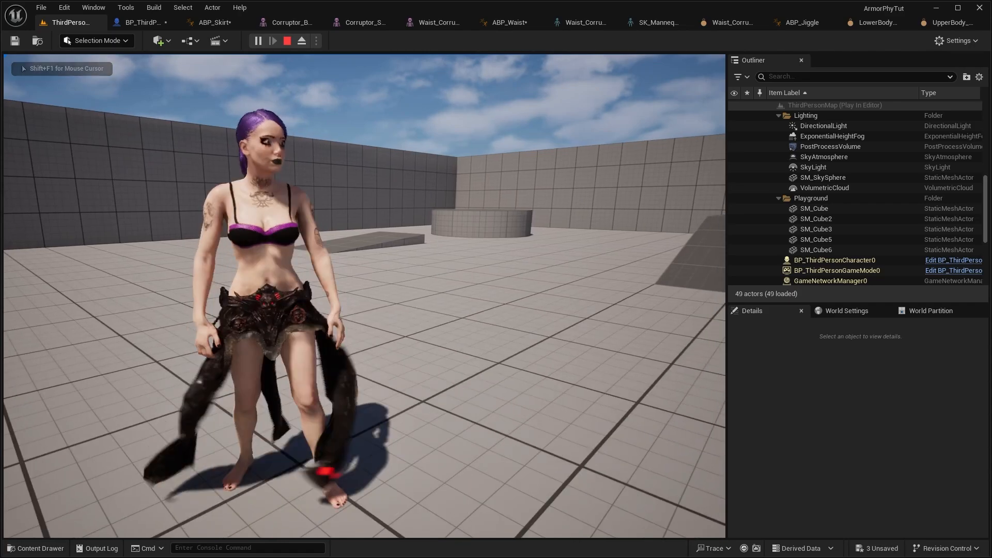
key(Escape)
Set the skirt's cloth density to 0.6 and its self collision sphere radius to 0.8
click(749, 346)
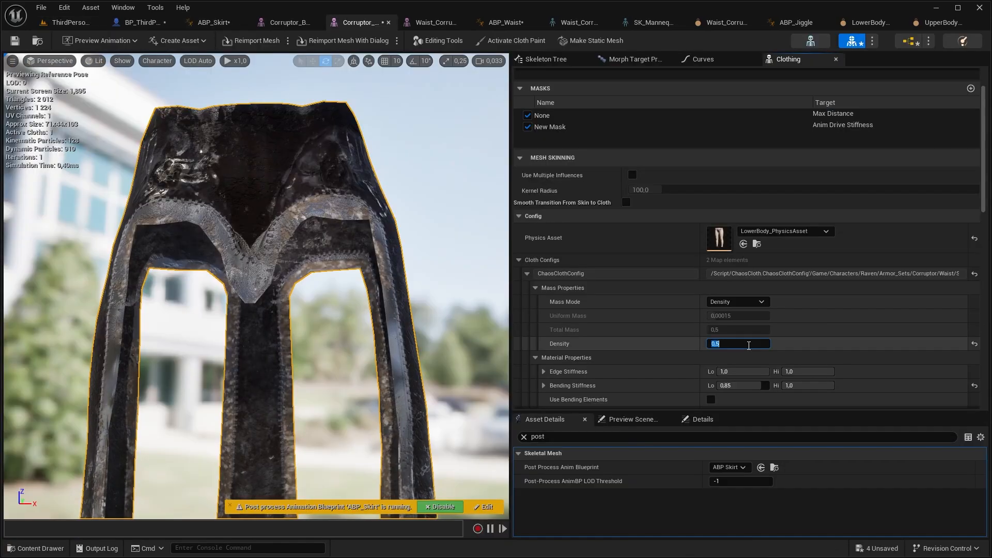
scroll(715, 322, down, 8)
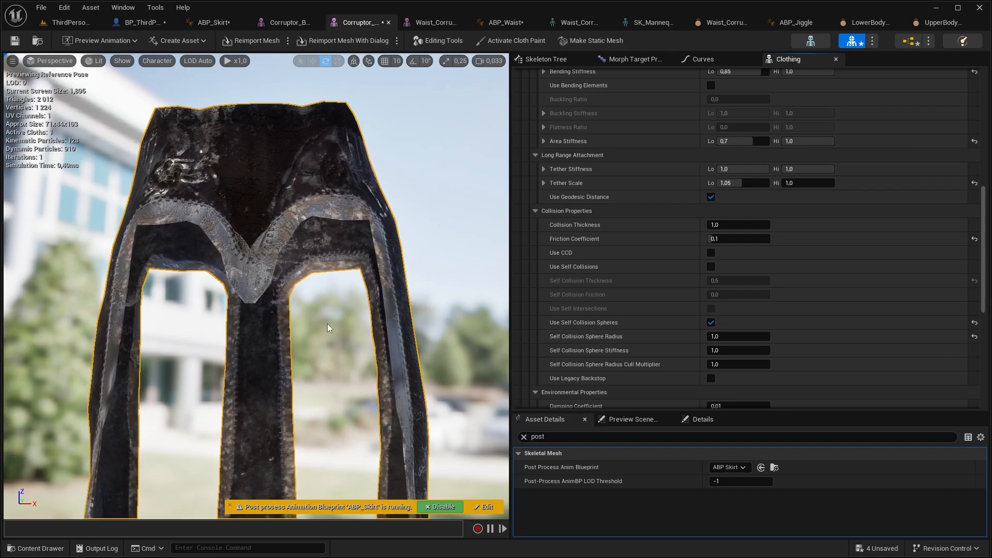
click(736, 337)
key(Return)
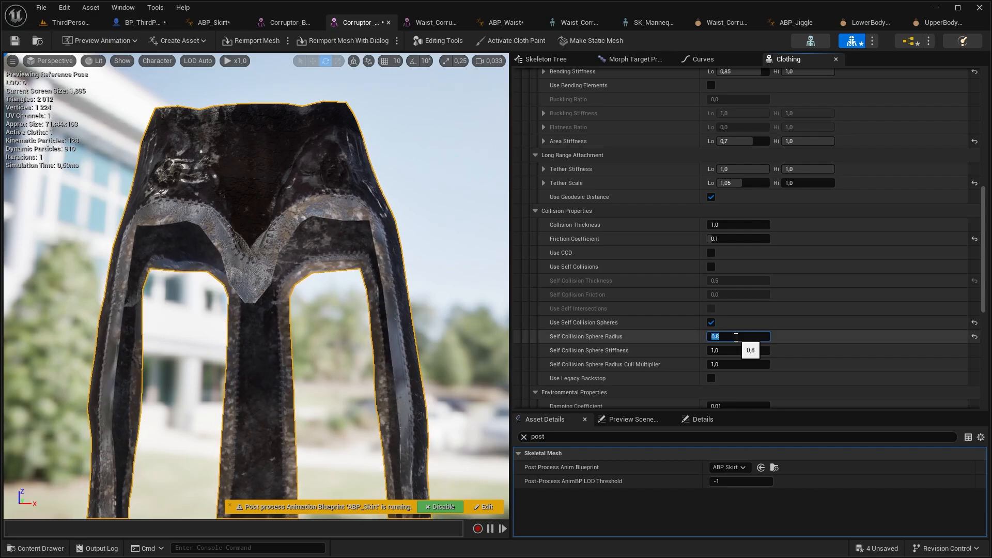
Enable smooth transition from skin to cloth and activate cloth painting on the Anim Drive Stiffness mask
scroll(632, 201, up, 12)
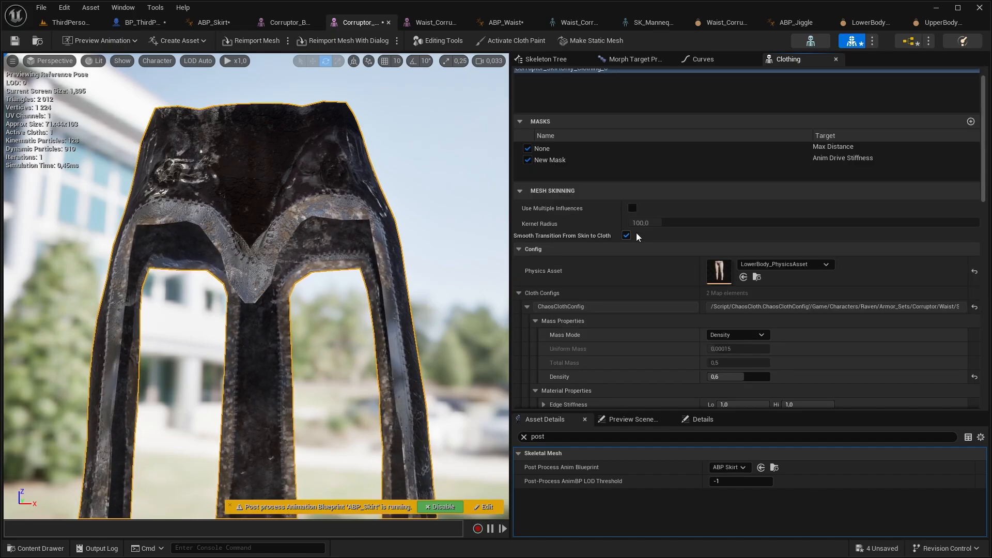
click(550, 160)
click(509, 40)
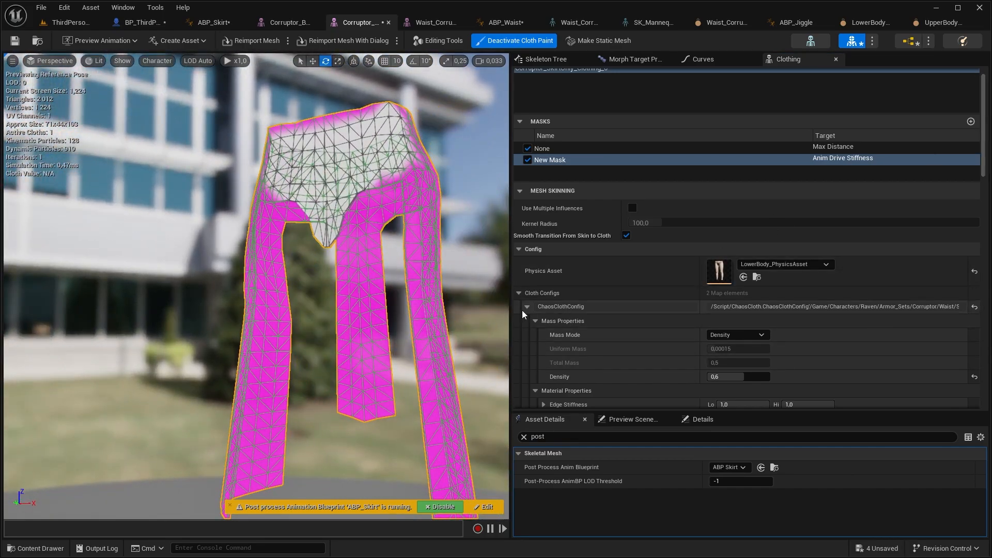
click(520, 249)
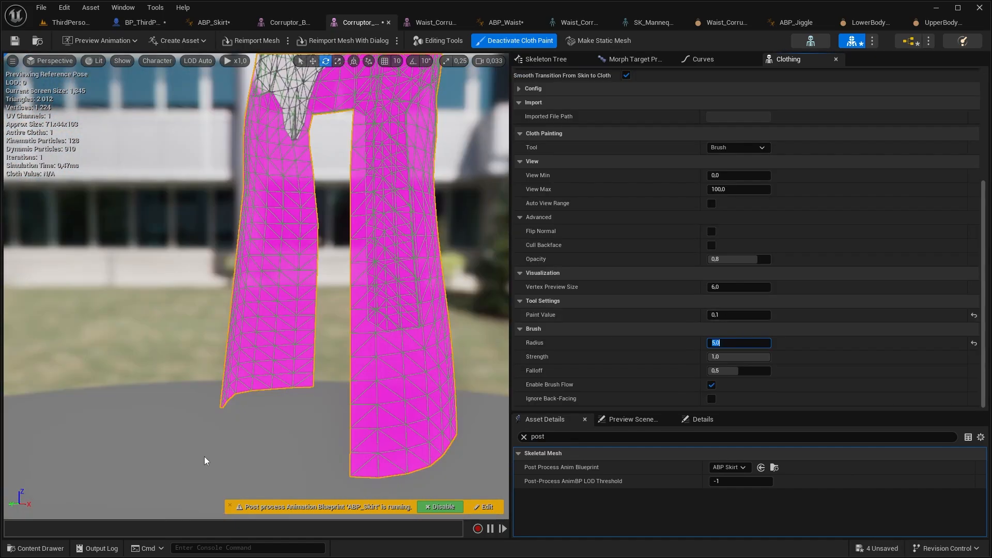
Try raising the low Anim Drive Stiffness value in the cloth's animation properties
right_drag(396, 442, 391, 445)
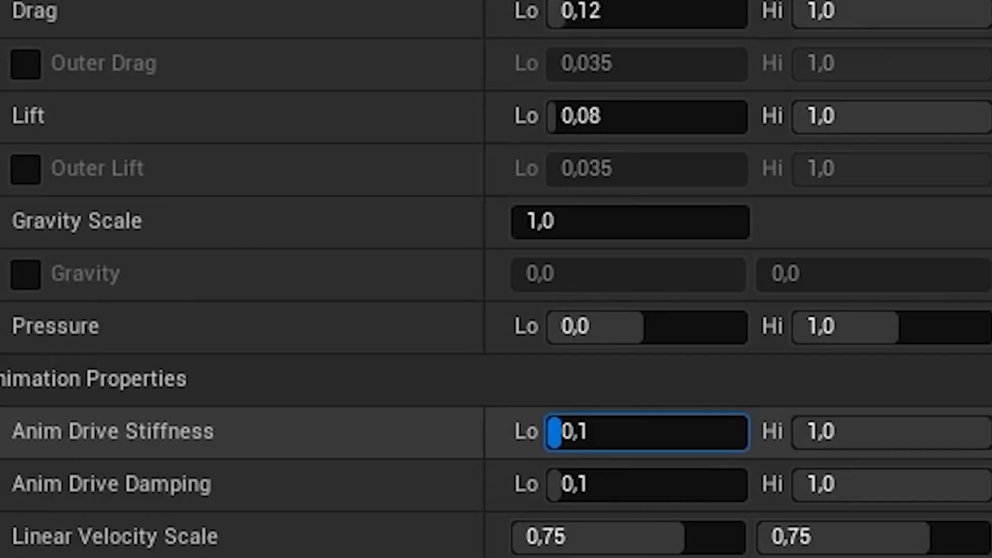
drag(569, 431, 744, 431)
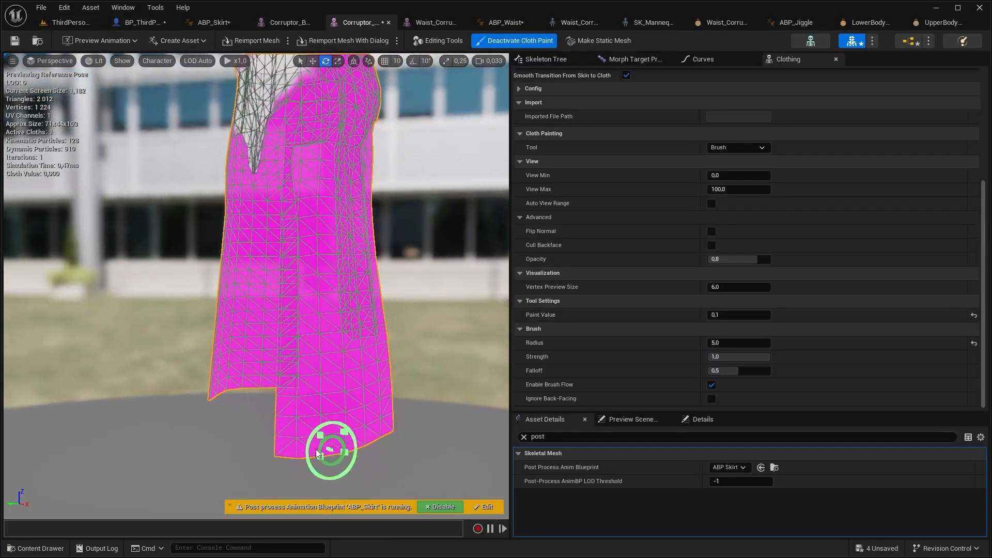
Paint an Anim Drive Stiffness value of 0.1 over the lower ends of the skirt's three hanging panels
mouse_move(328, 454)
mouse_down()
mouse_move(382, 427)
mouse_move(321, 386)
mouse_move(356, 385)
mouse_up()
drag(273, 369, 228, 386)
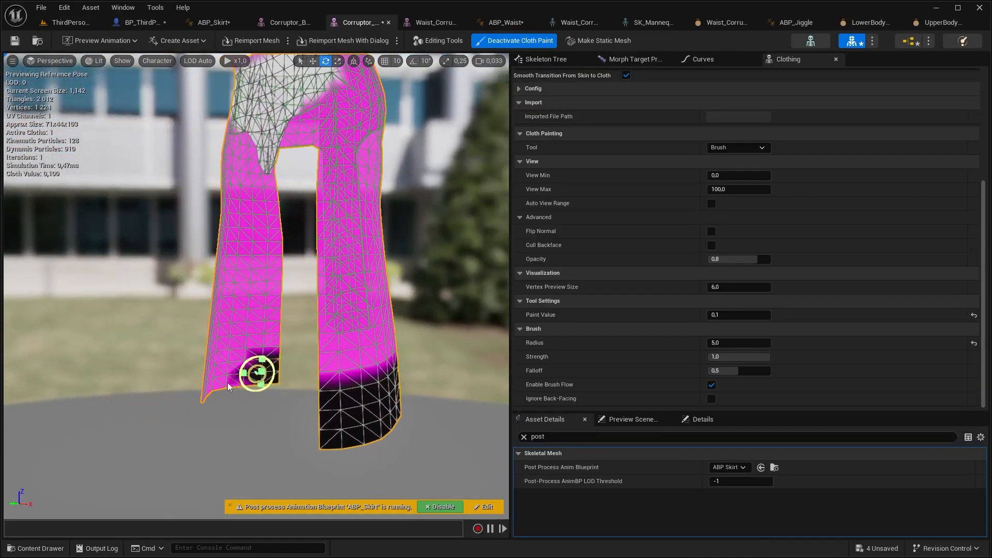
alt+drag(261, 357, 277, 341)
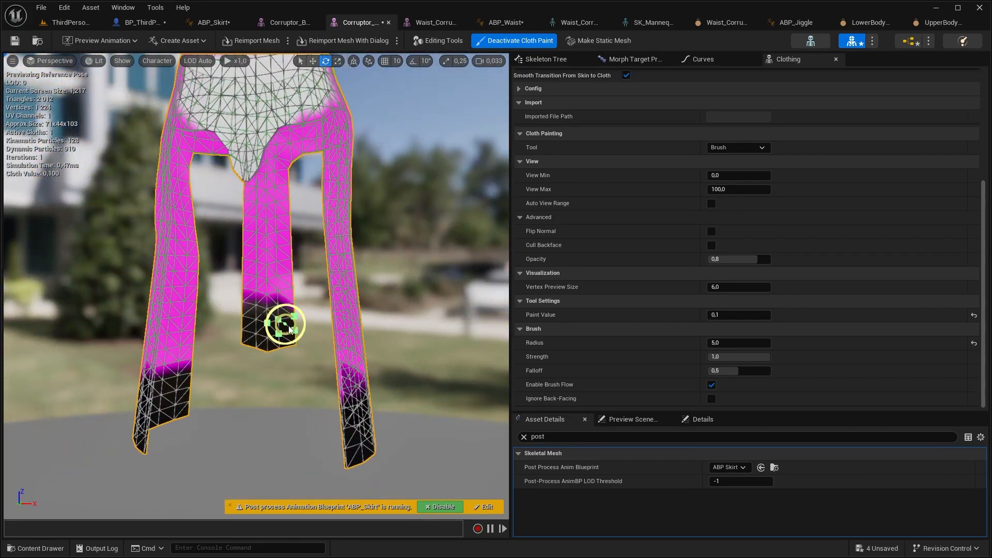
Set the cloth paint value to 0.2 and paint the band just above the panels' lower ends
click(729, 315)
text(0,2)
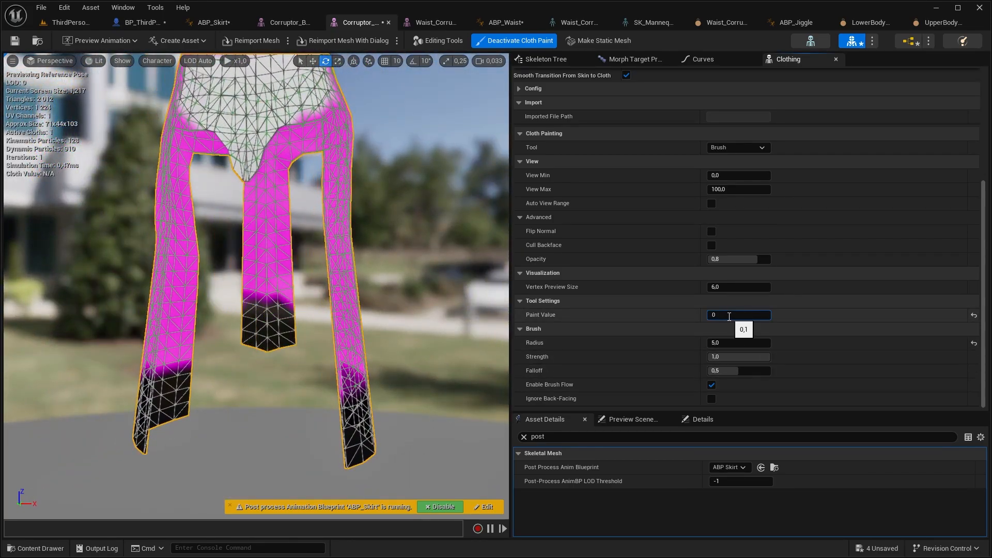
key(Return)
alt+drag(362, 338, 339, 341)
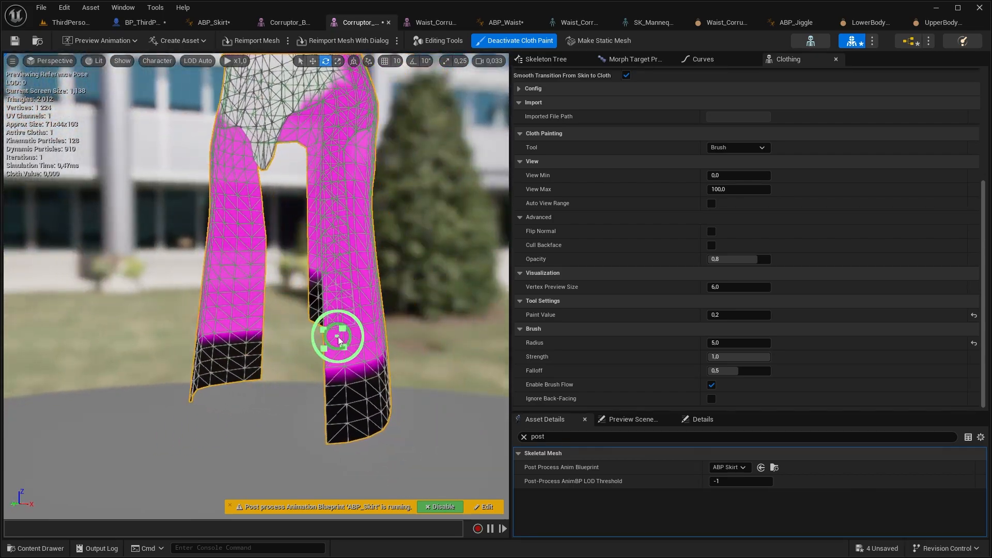
alt+drag(261, 320, 166, 272)
Set the cloth paint value to 0.3 and paint the next higher band around the skirt's hanging panels
click(729, 316)
text(0,3)
key(Return)
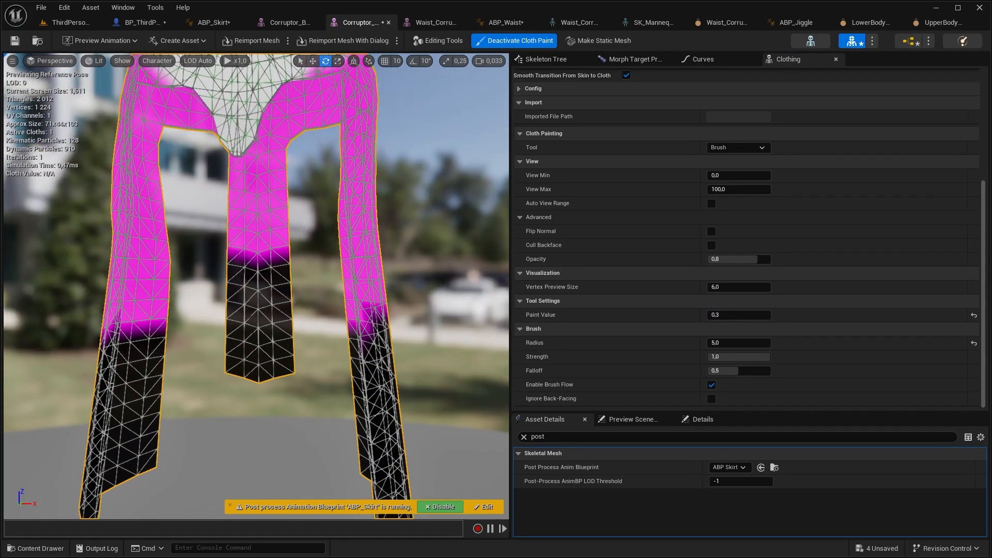
alt+drag(345, 293, 320, 326)
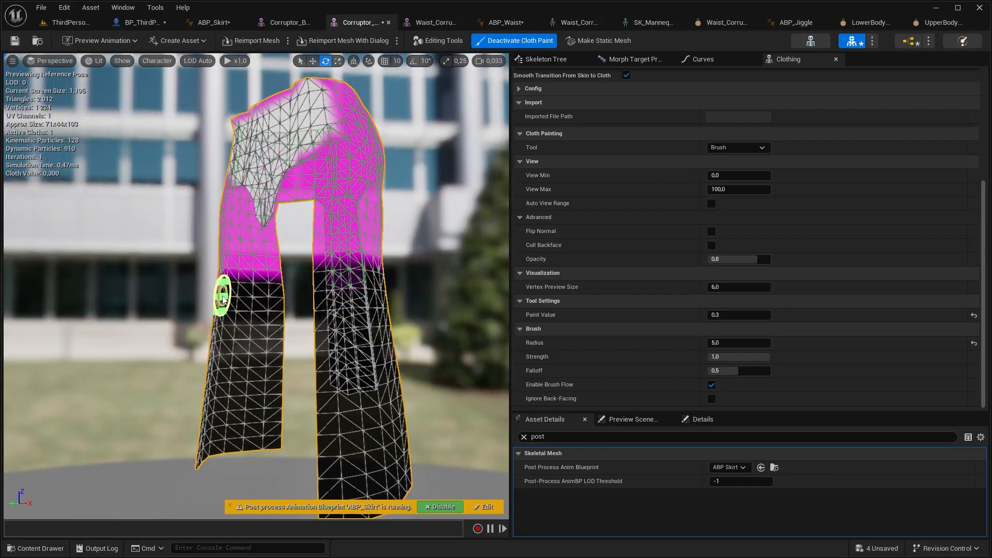
mouse_move(223, 300)
alt+mouse_down()
mouse_move(342, 302)
mouse_move(297, 302)
mouse_move(331, 298)
alt+mouse_up()
Set the cloth paint value to 0.4, paint the upper part of the hanging panels, and deactivate cloth painting
click(721, 316)
text(0,4)
key(Return)
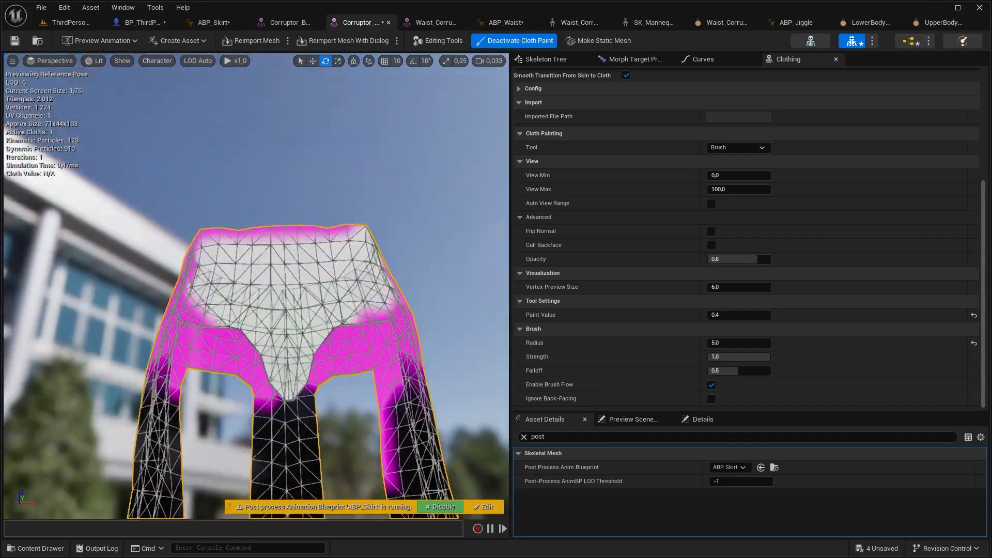
right_drag(341, 227, 361, 274)
click(502, 41)
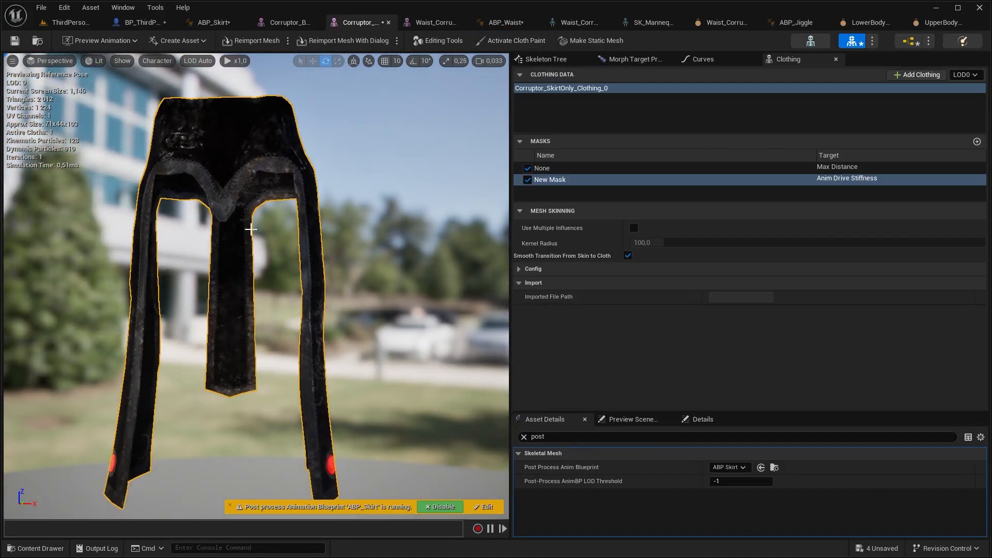
right_drag(252, 228, 201, 223)
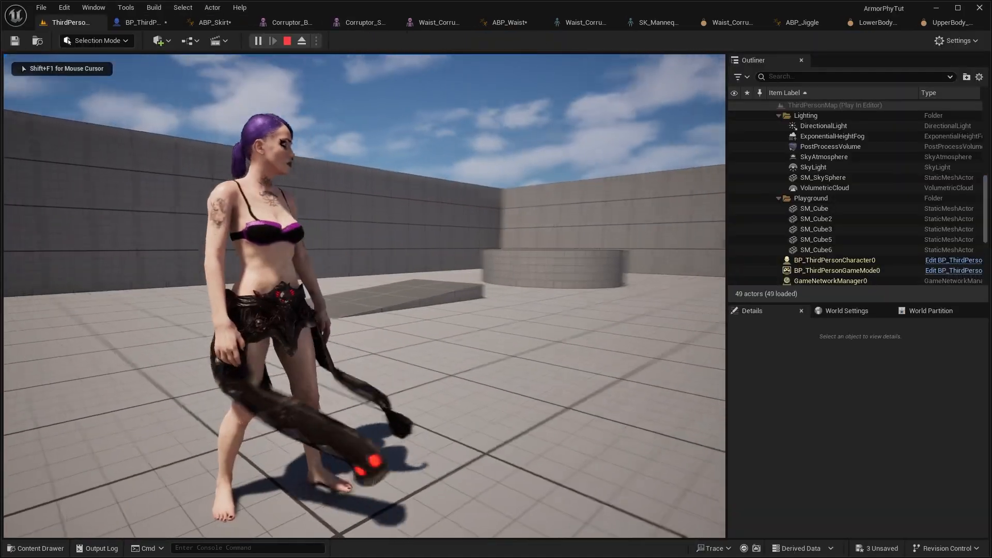
Test the repainted skirt in play mode by moving the character around and stopping
key(s)
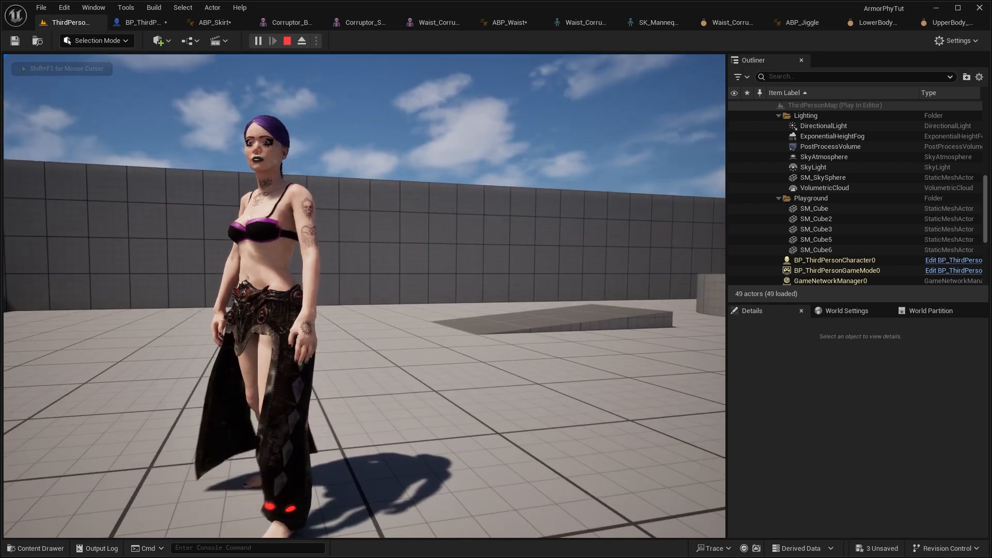
key(s)
key(s)
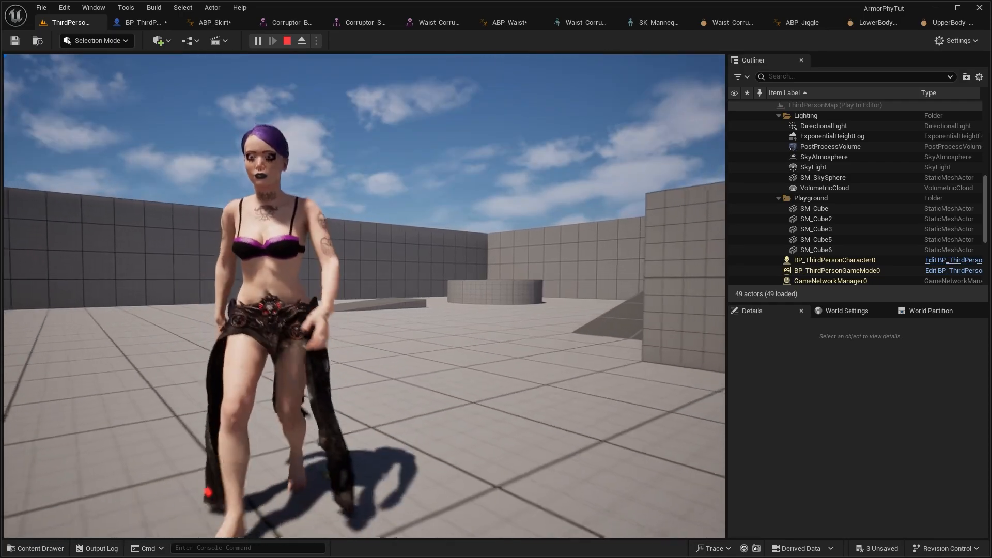
key(s)
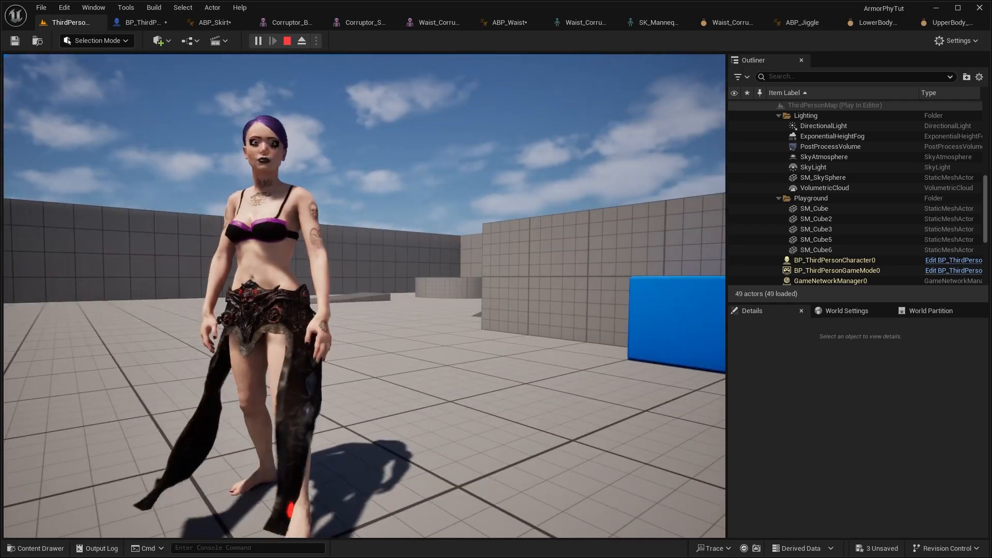
key(s)
key(w)
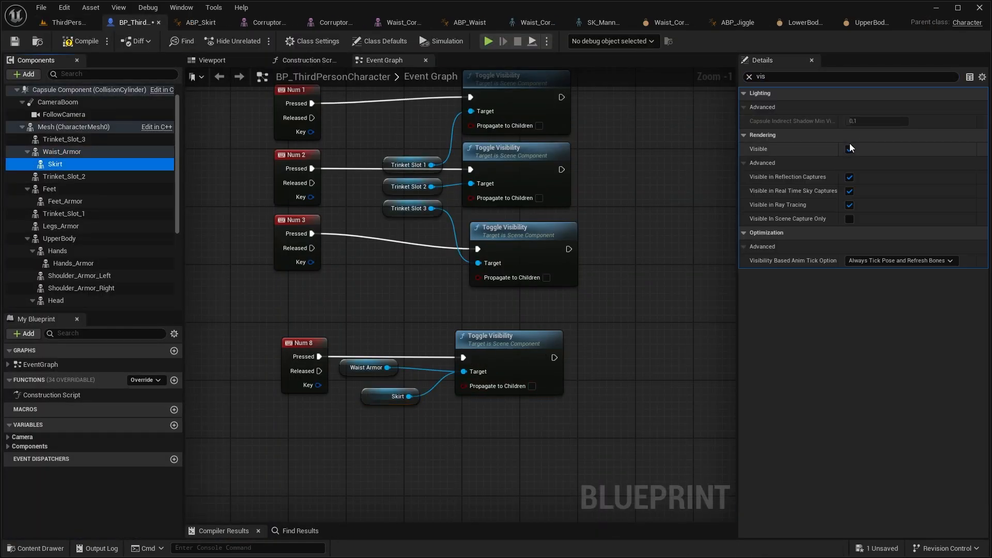
Turn off the Skirt component's visibility and check the character in the blueprint viewport
click(239, 61)
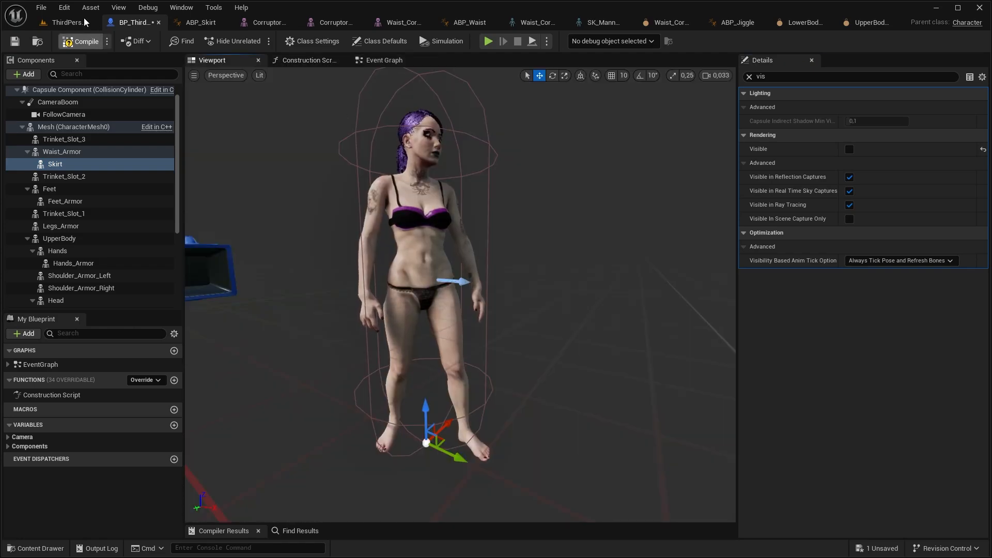